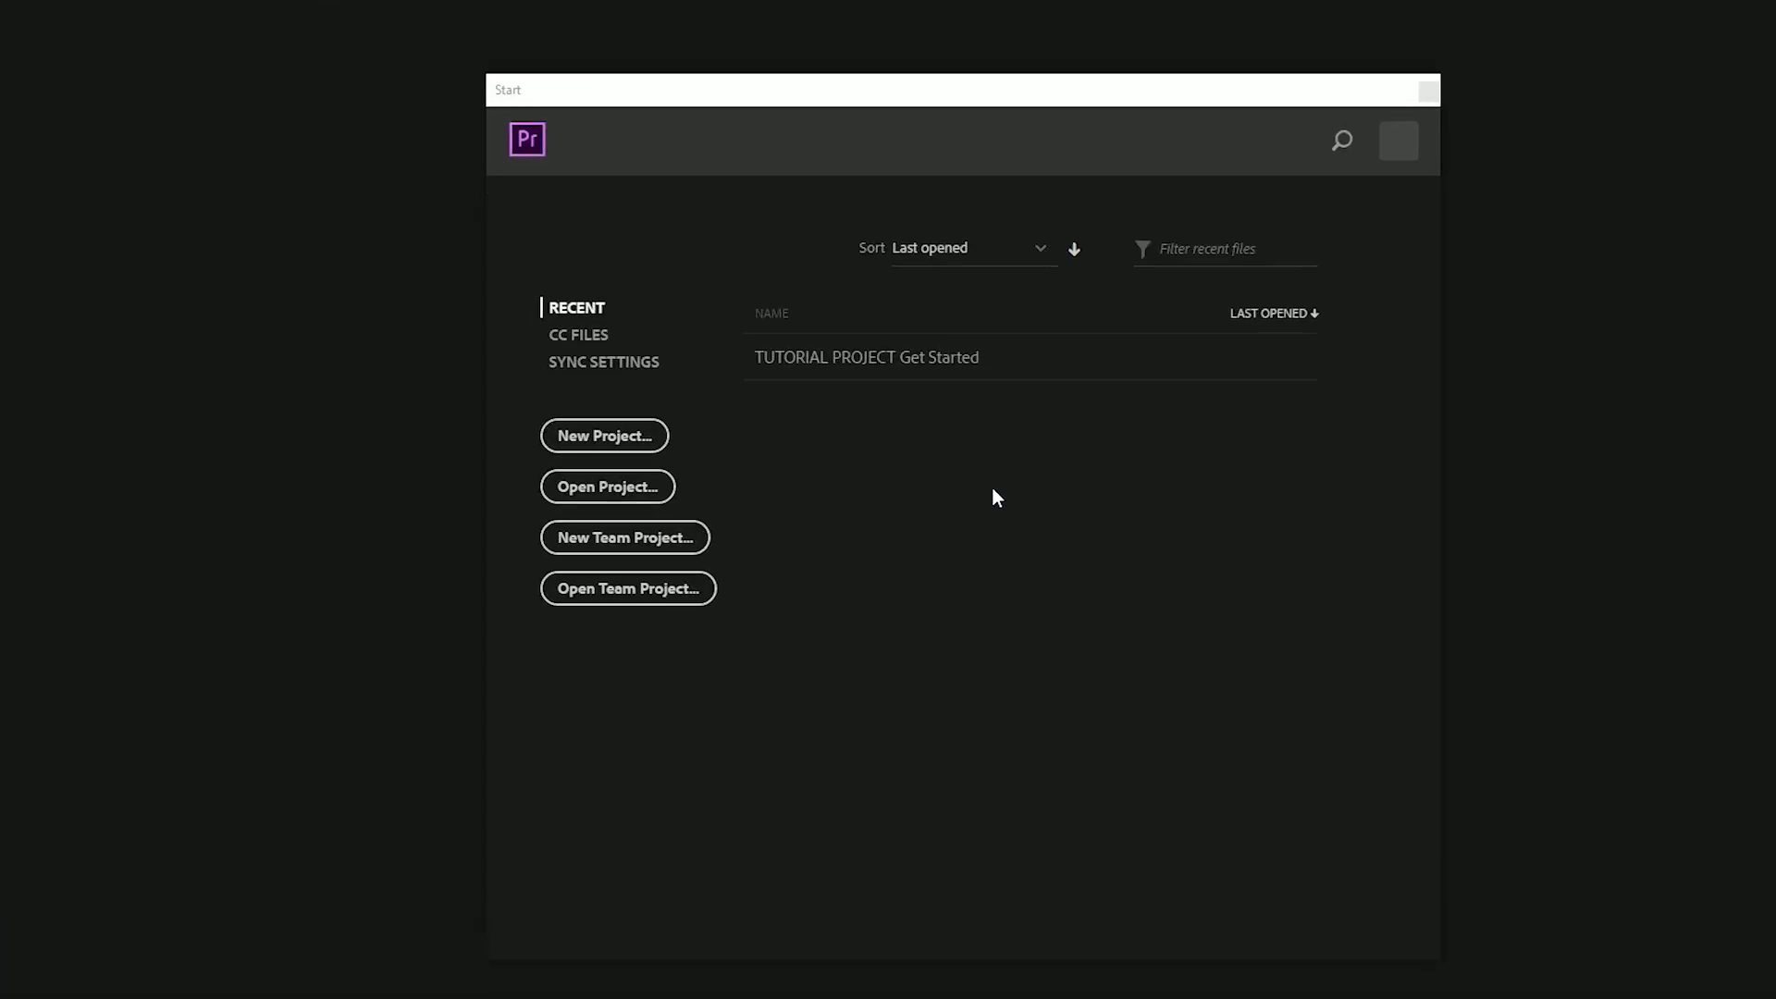
Step: Create a new project named "new project" with the Desktop as its save location, keeping the default settings
click(662, 410)
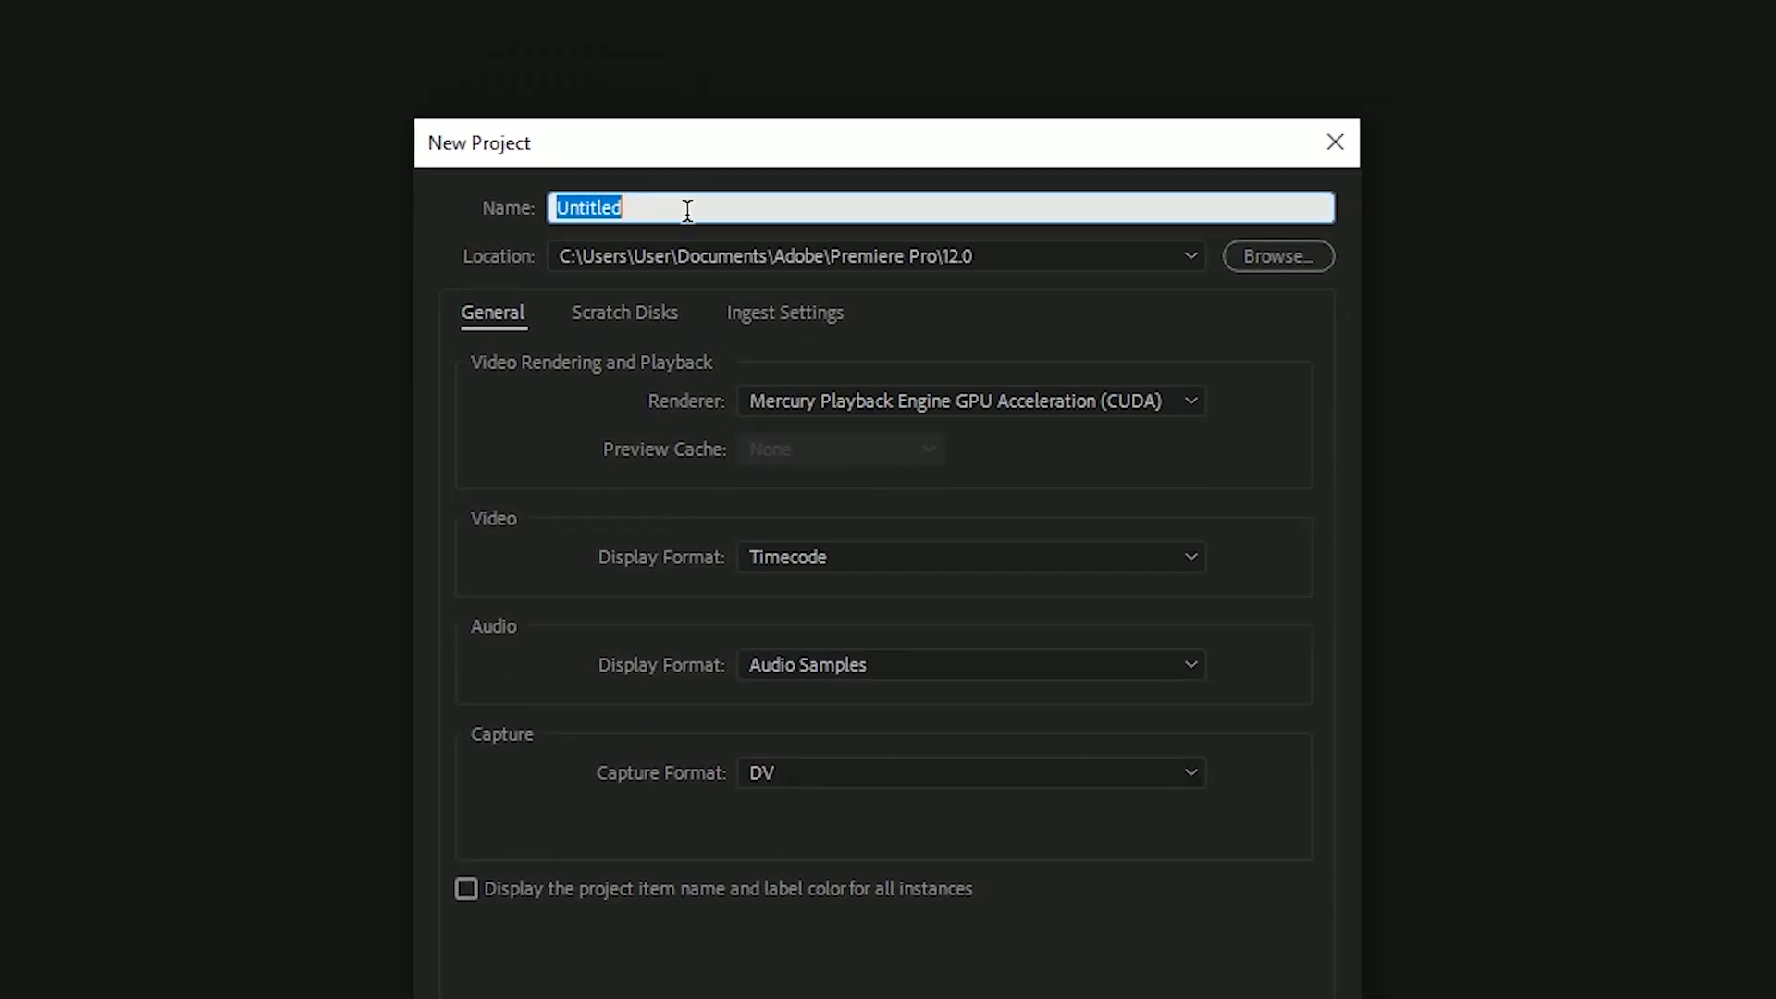
text(new project)
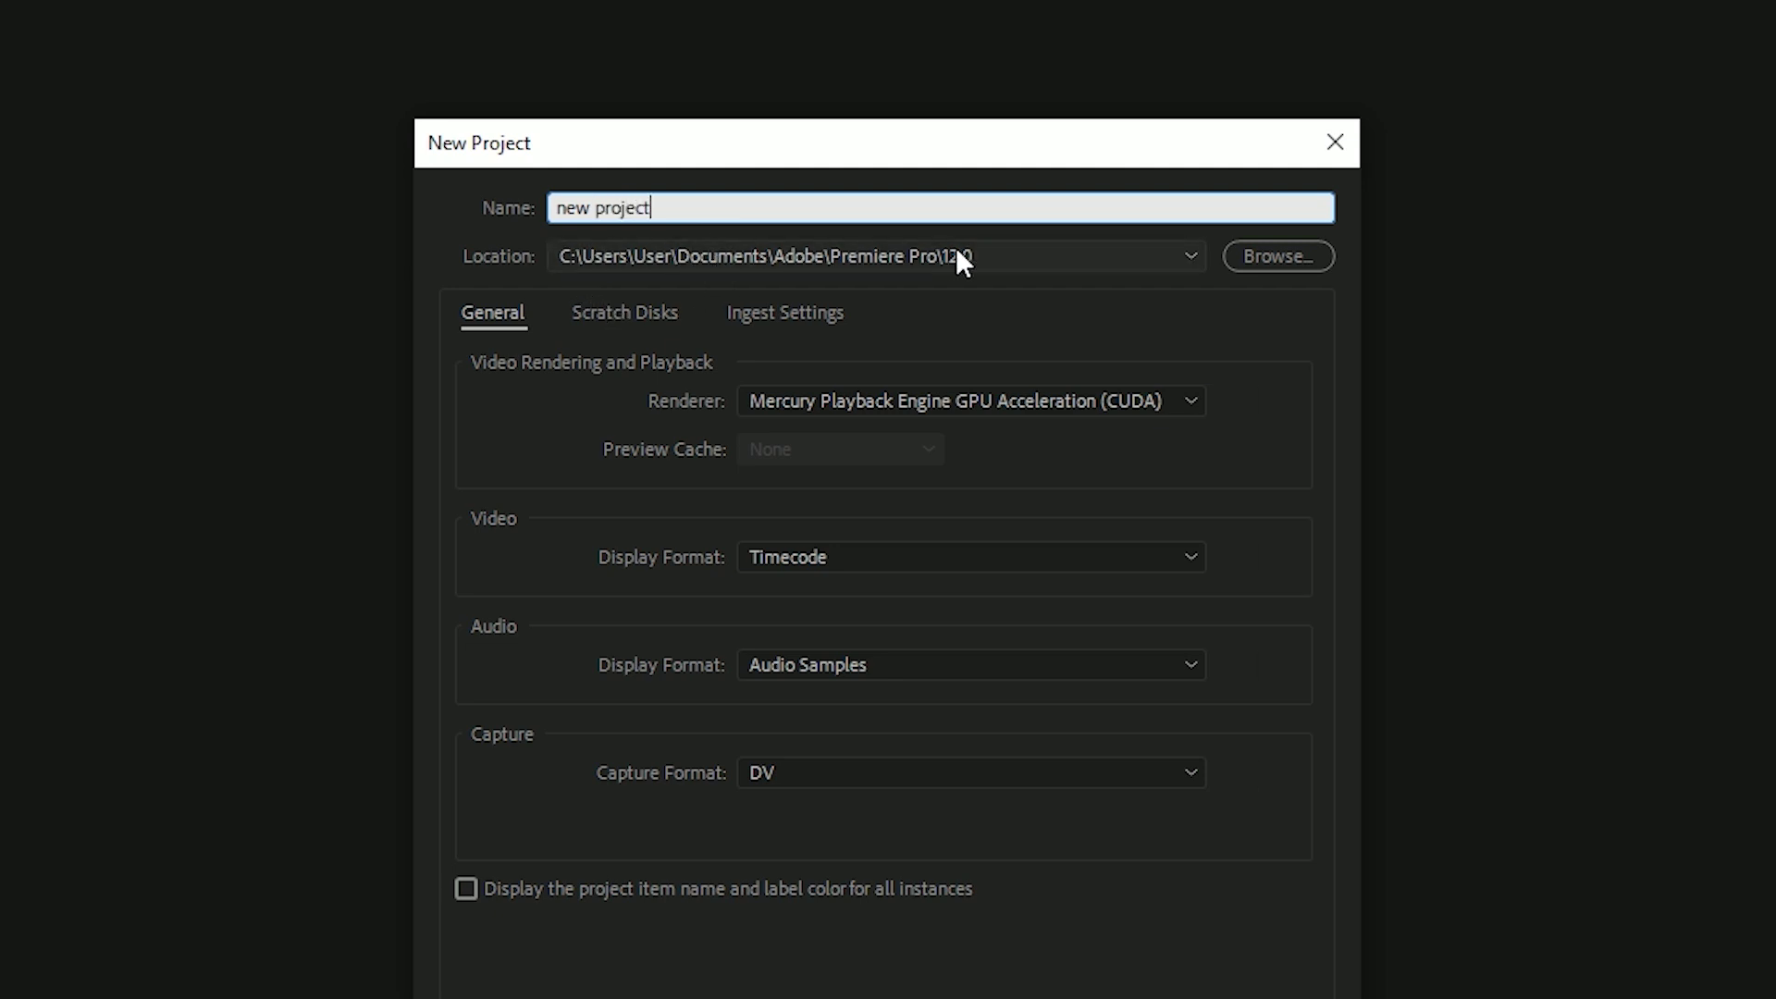
click(1276, 256)
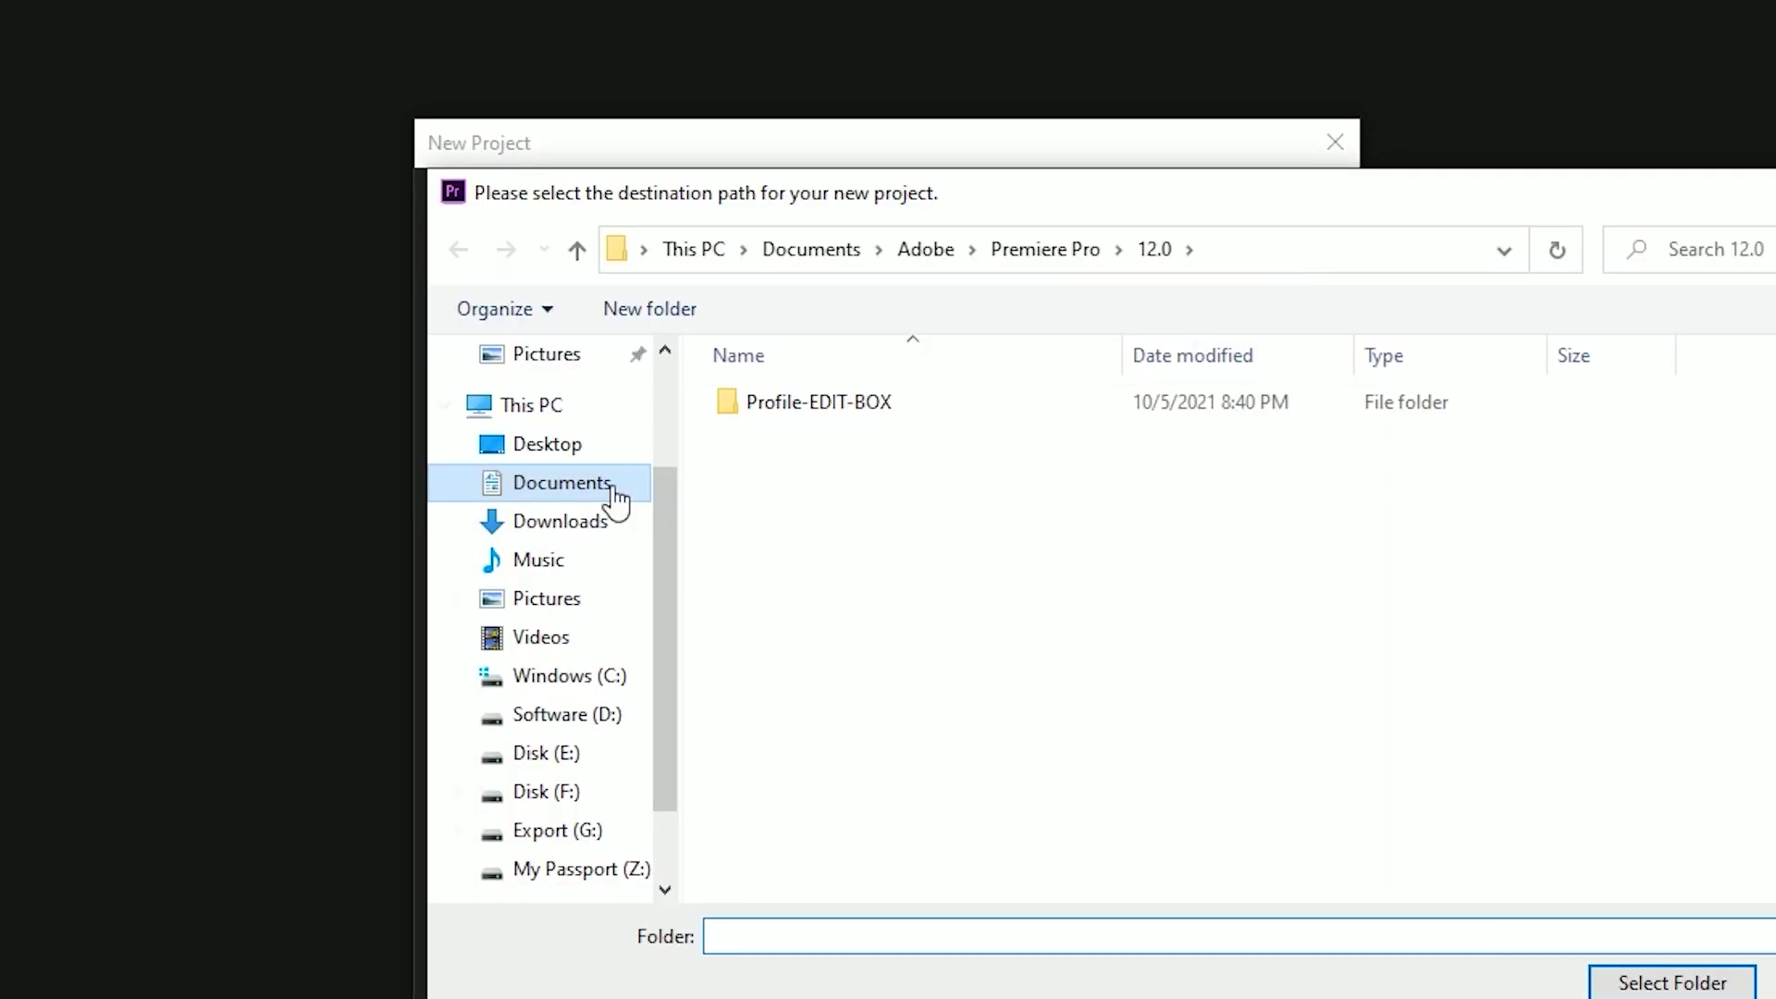
click(534, 444)
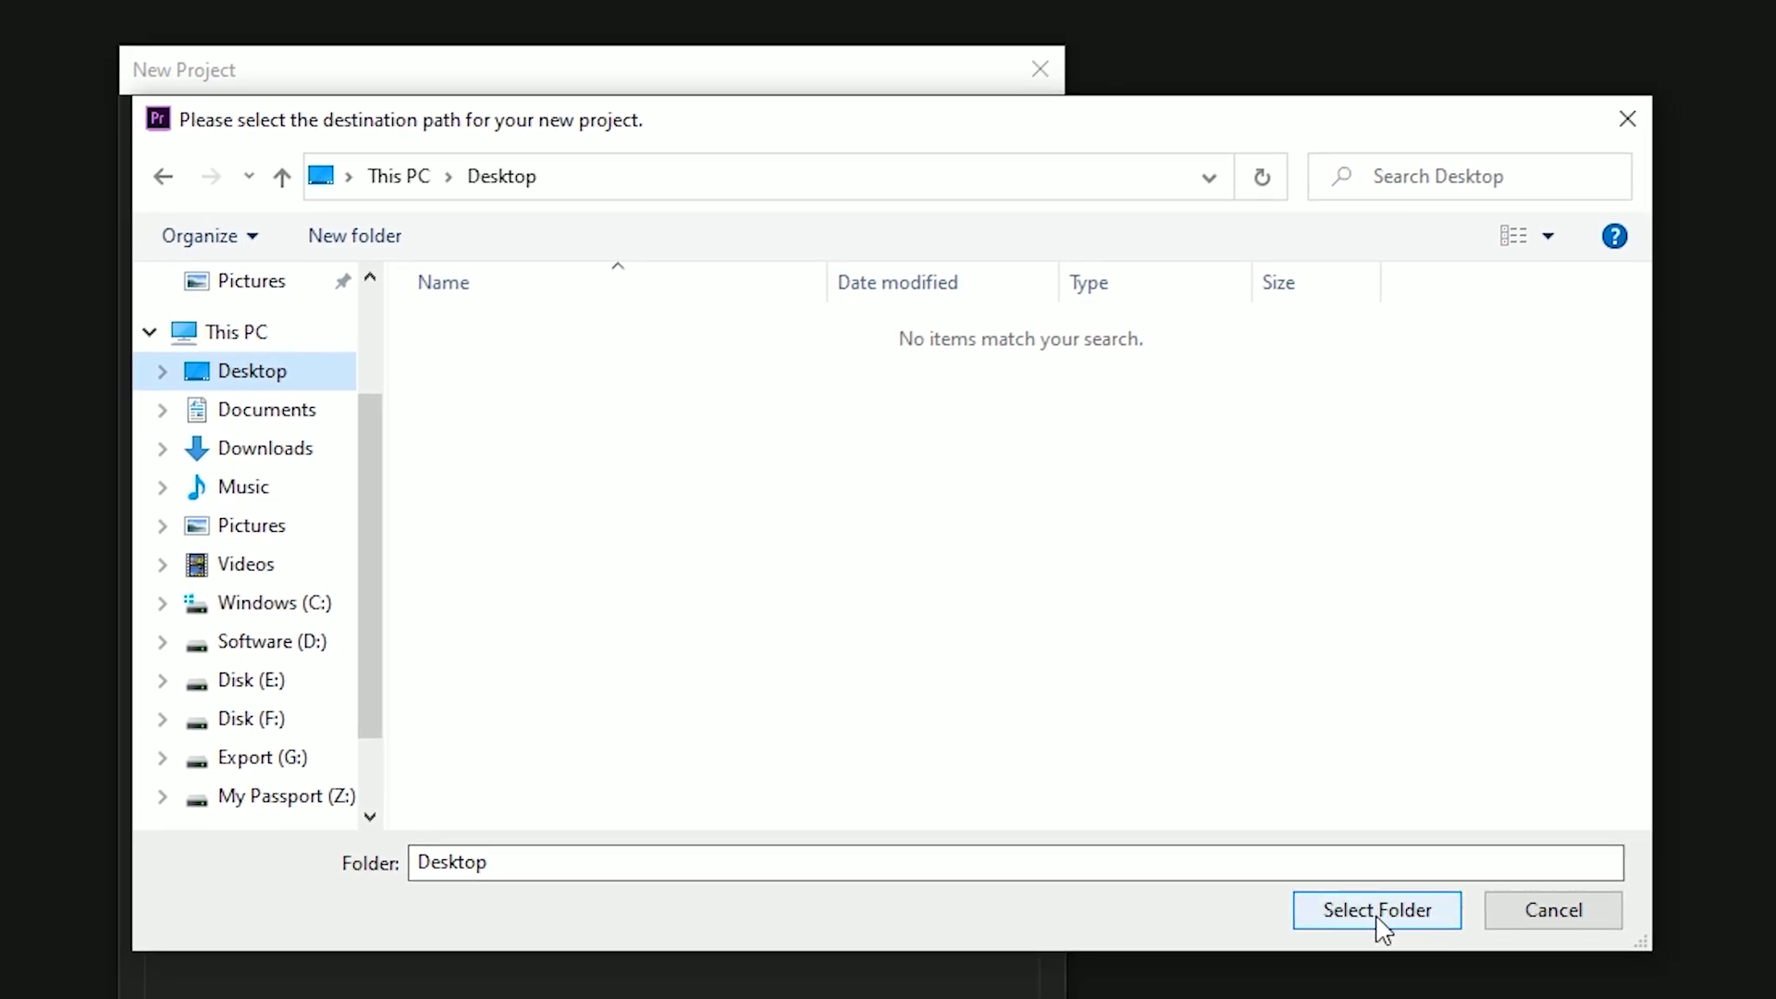
click(1379, 910)
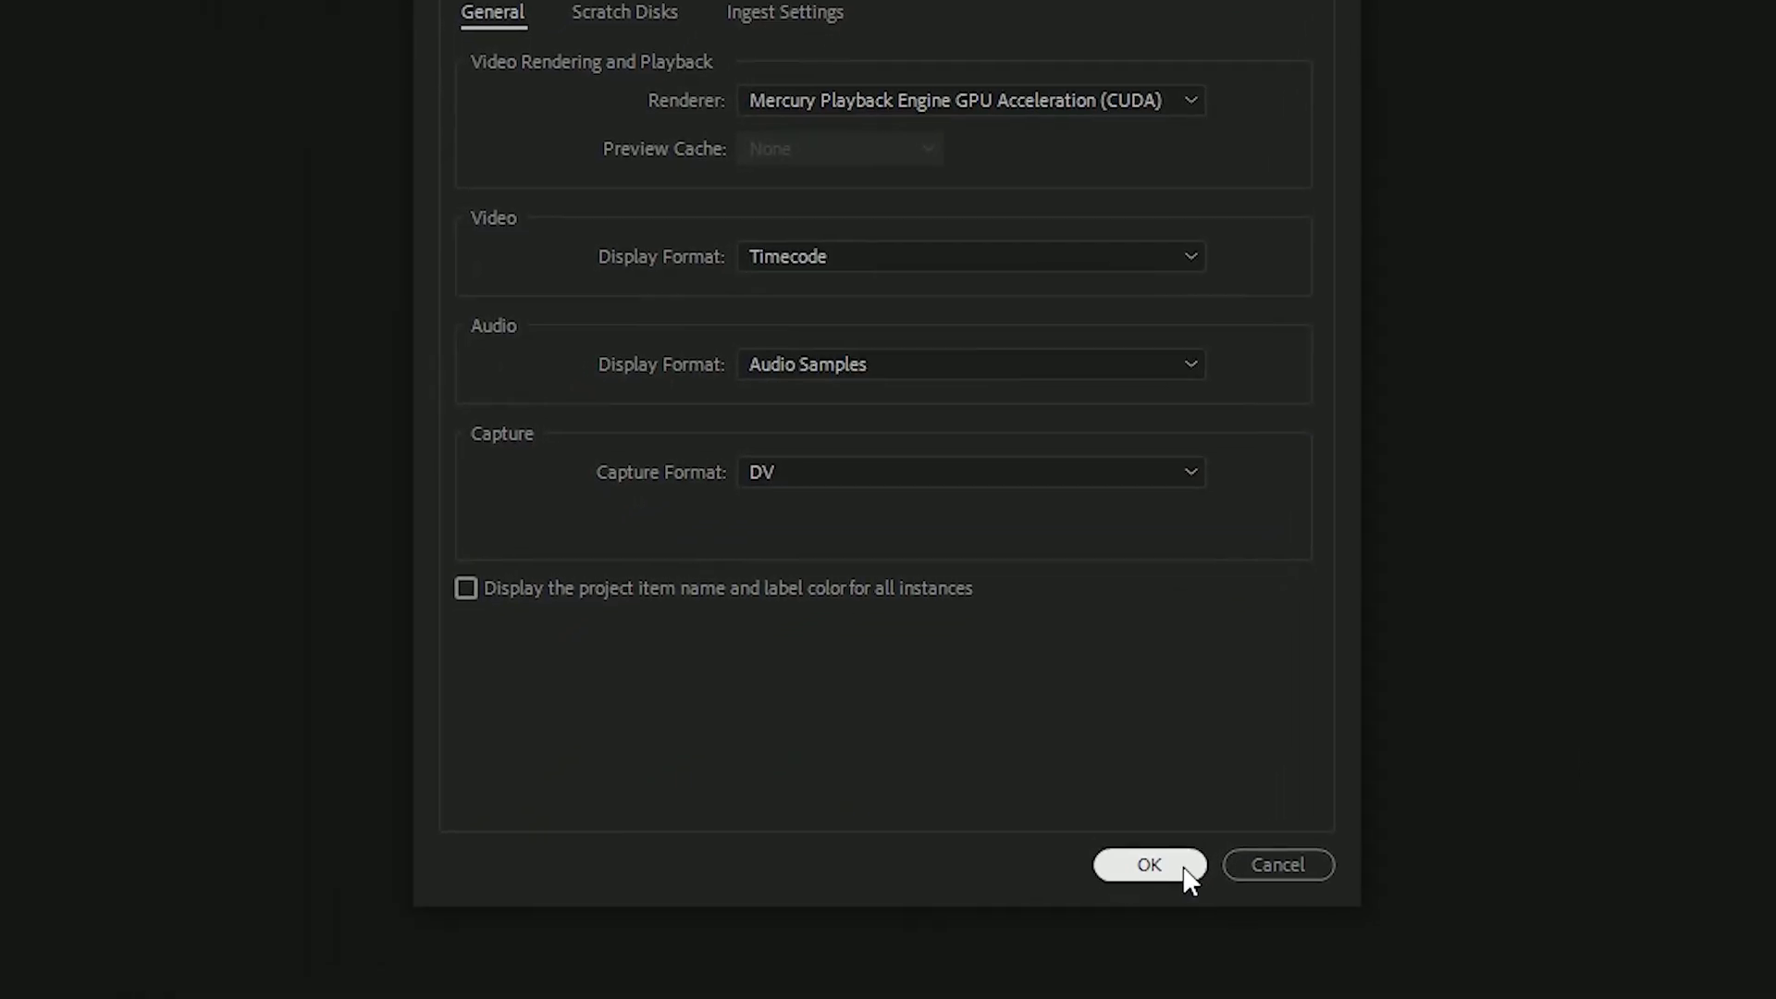
click(1003, 977)
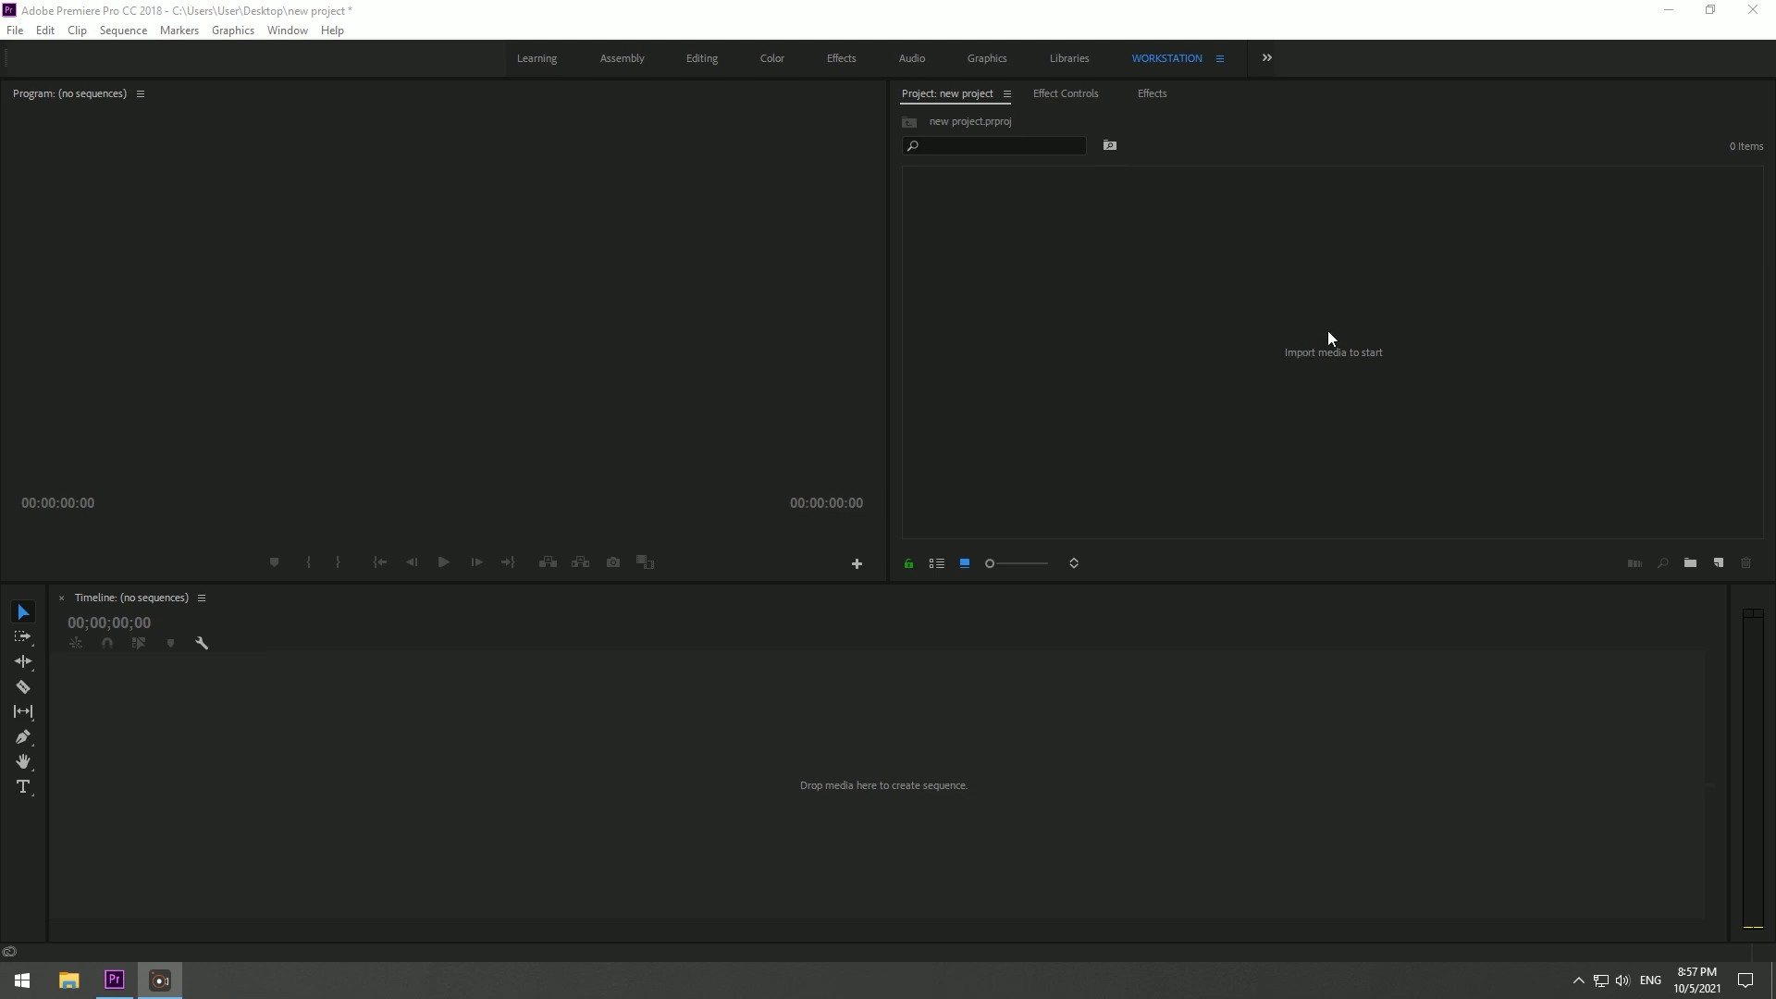
Step: Import the video "ZAYN - It's You" from the Music Video folder into the project
double_click(1331, 355)
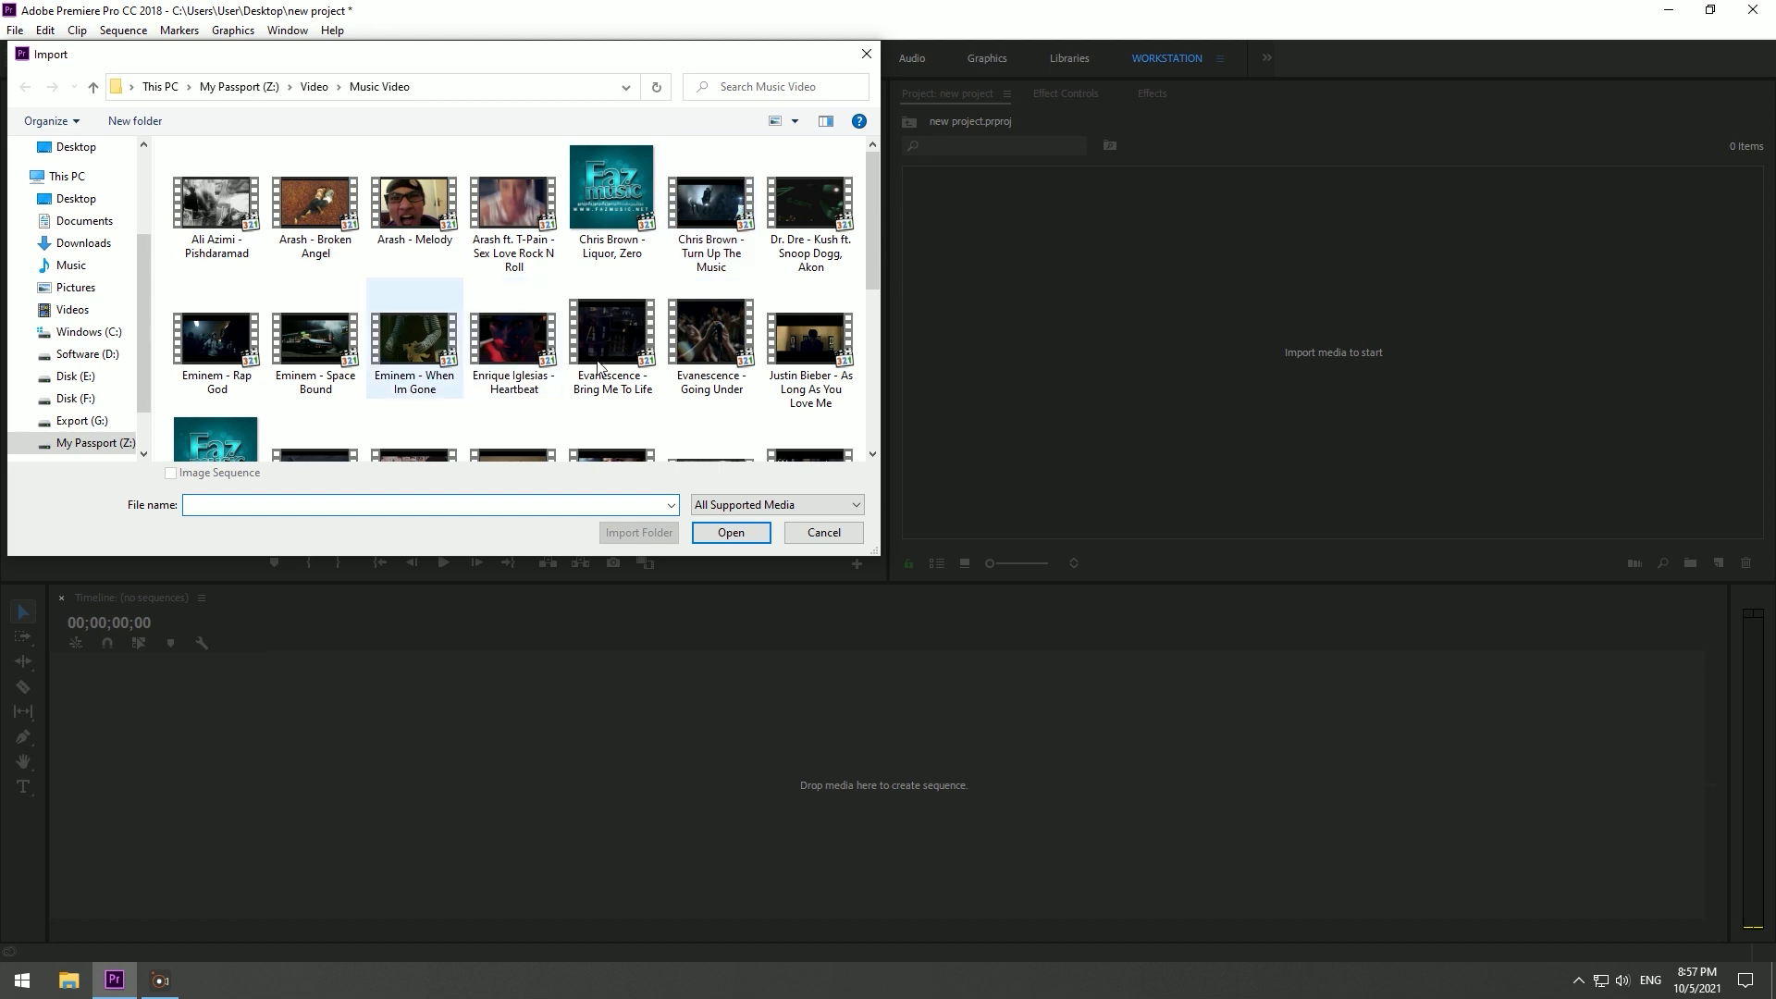
mouse_move(874, 205)
mouse_down()
mouse_move(865, 346)
mouse_move(852, 197)
mouse_up()
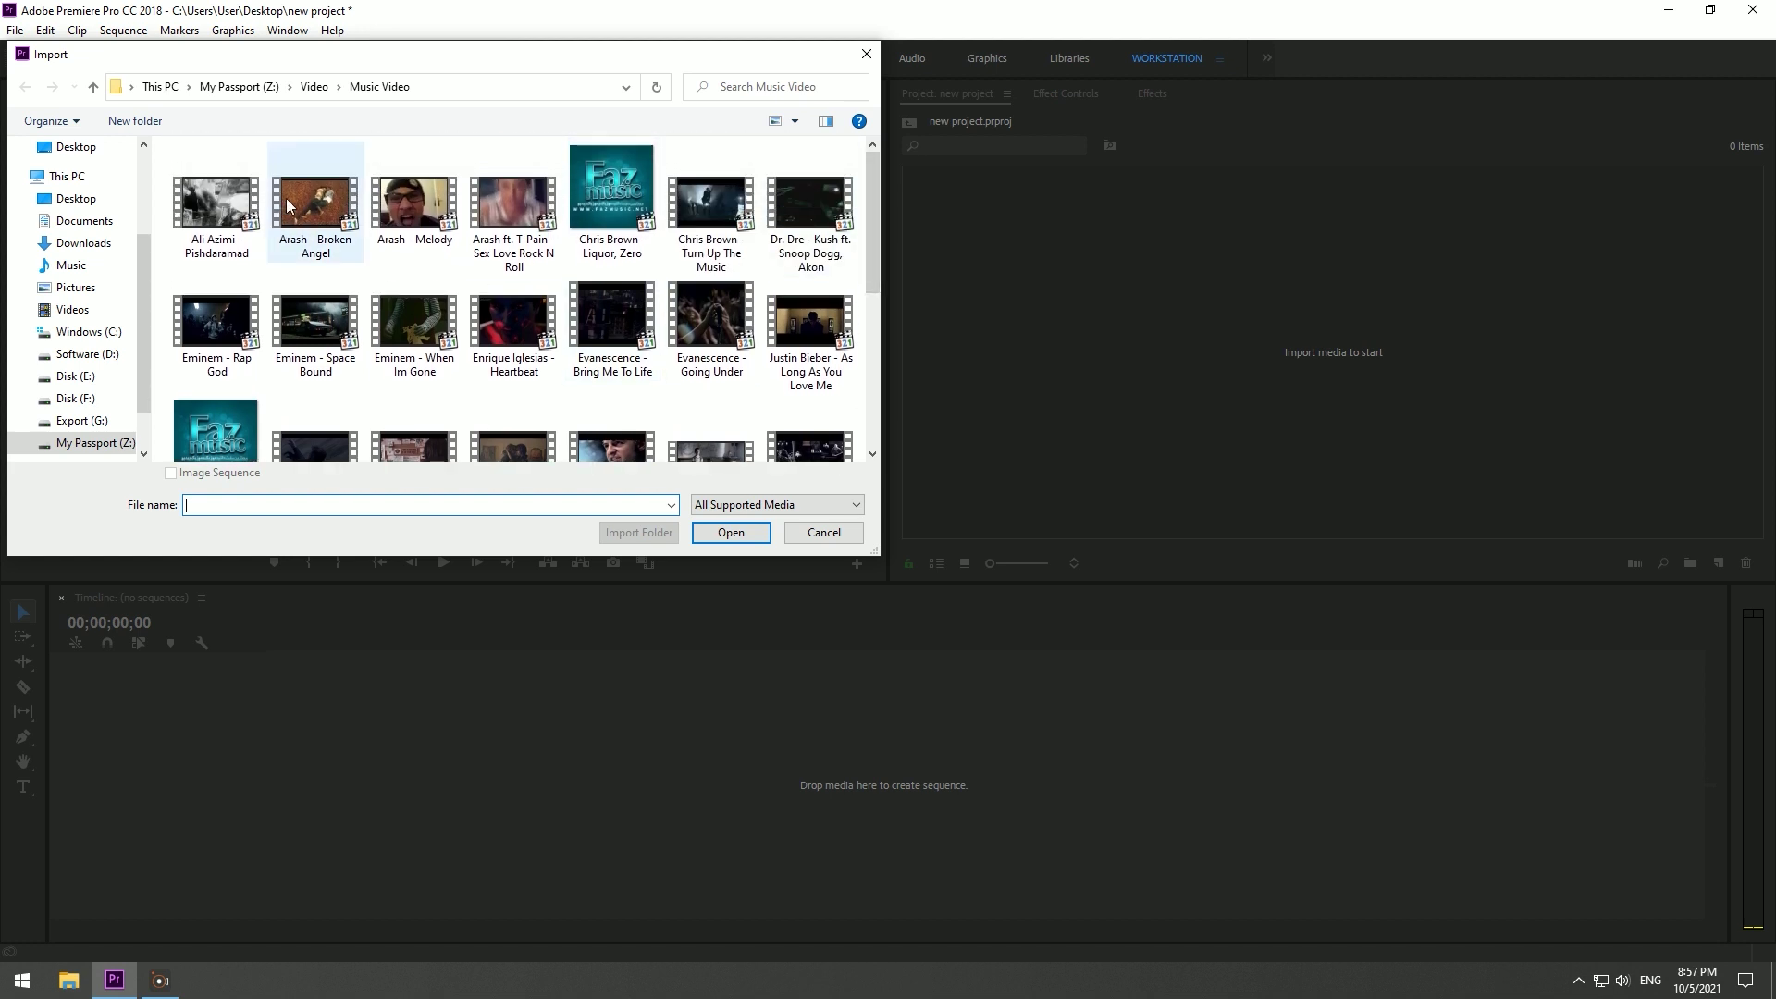
drag(879, 216, 879, 379)
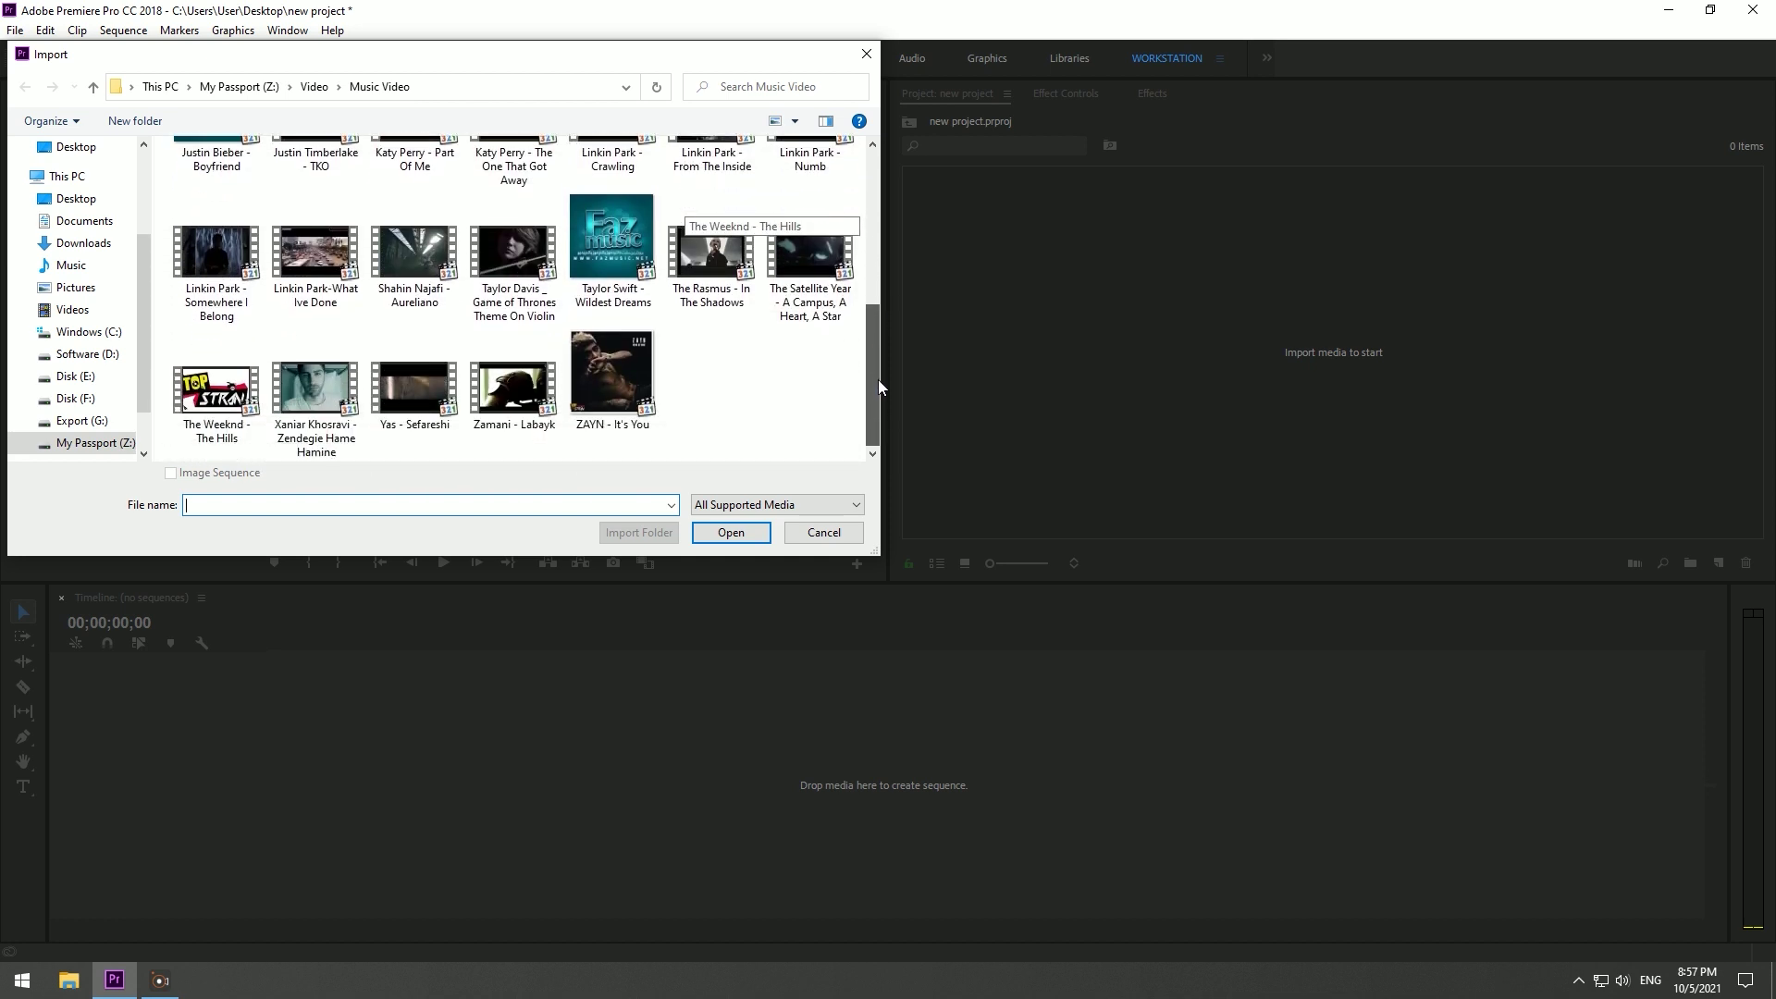
double_click(605, 379)
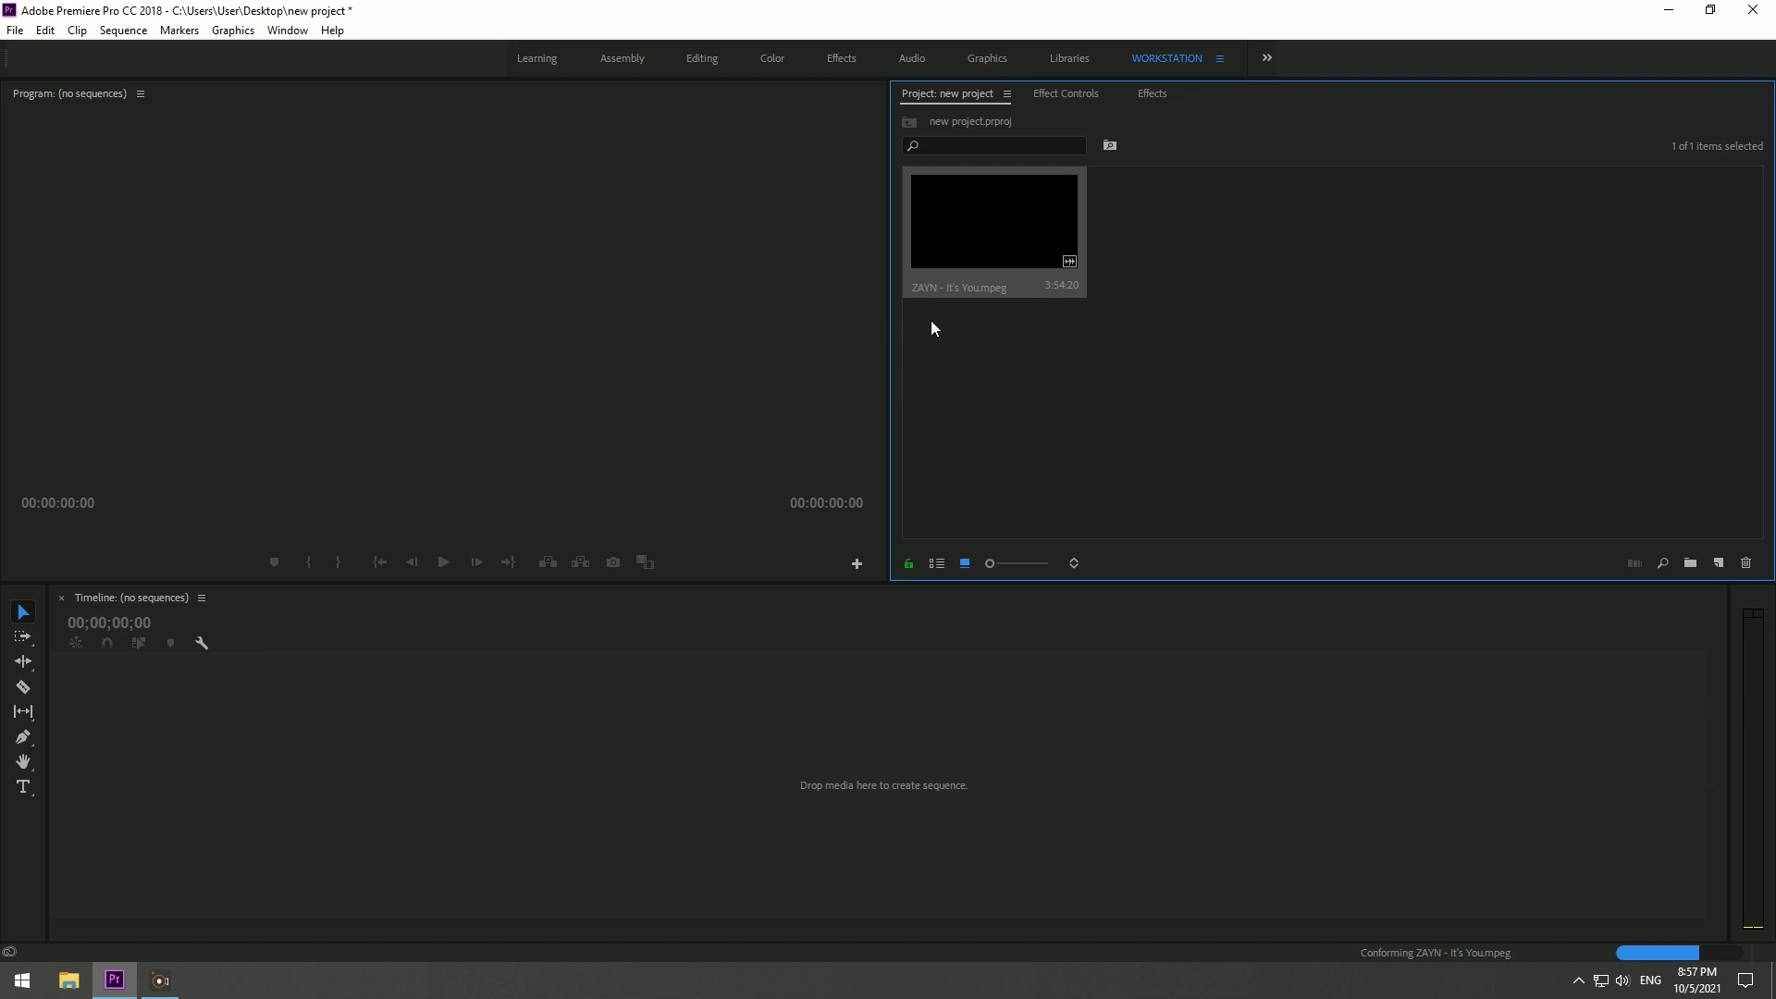
Step: Create a sequence from the imported ZAYN clip on the empty timeline and move the playhead to 00:00:12:18
click(990, 214)
drag(990, 214, 386, 737)
click(304, 640)
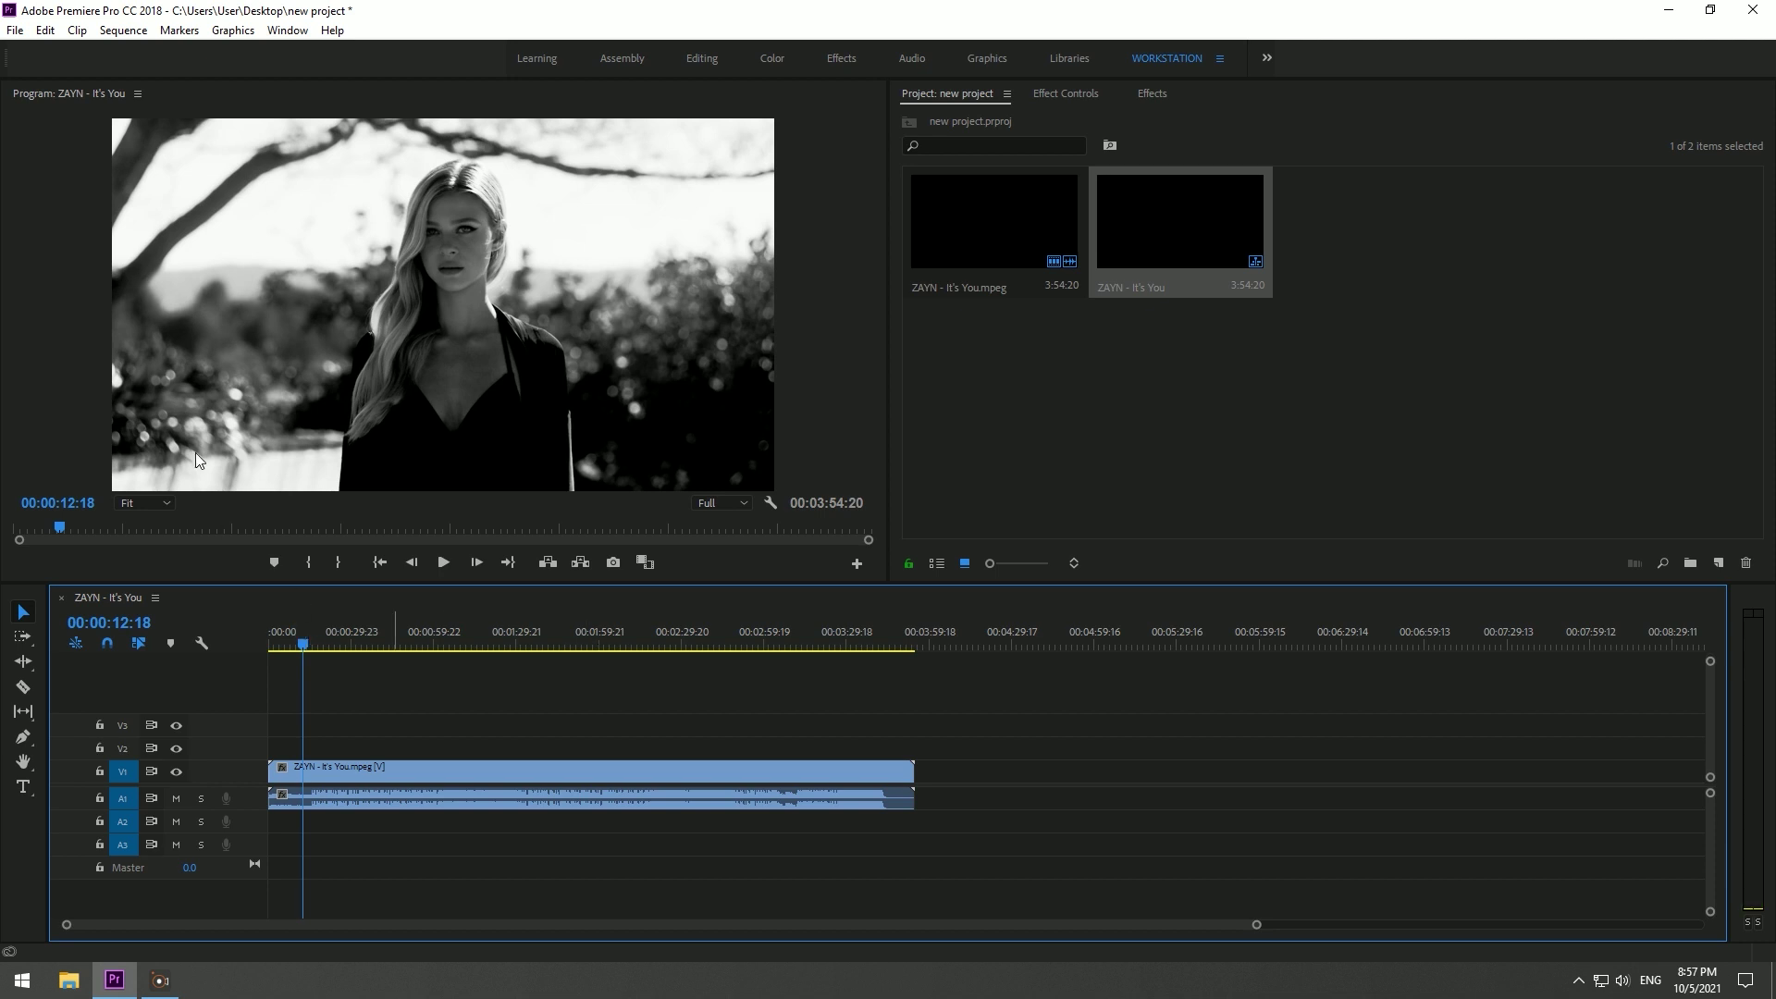
click(1291, 336)
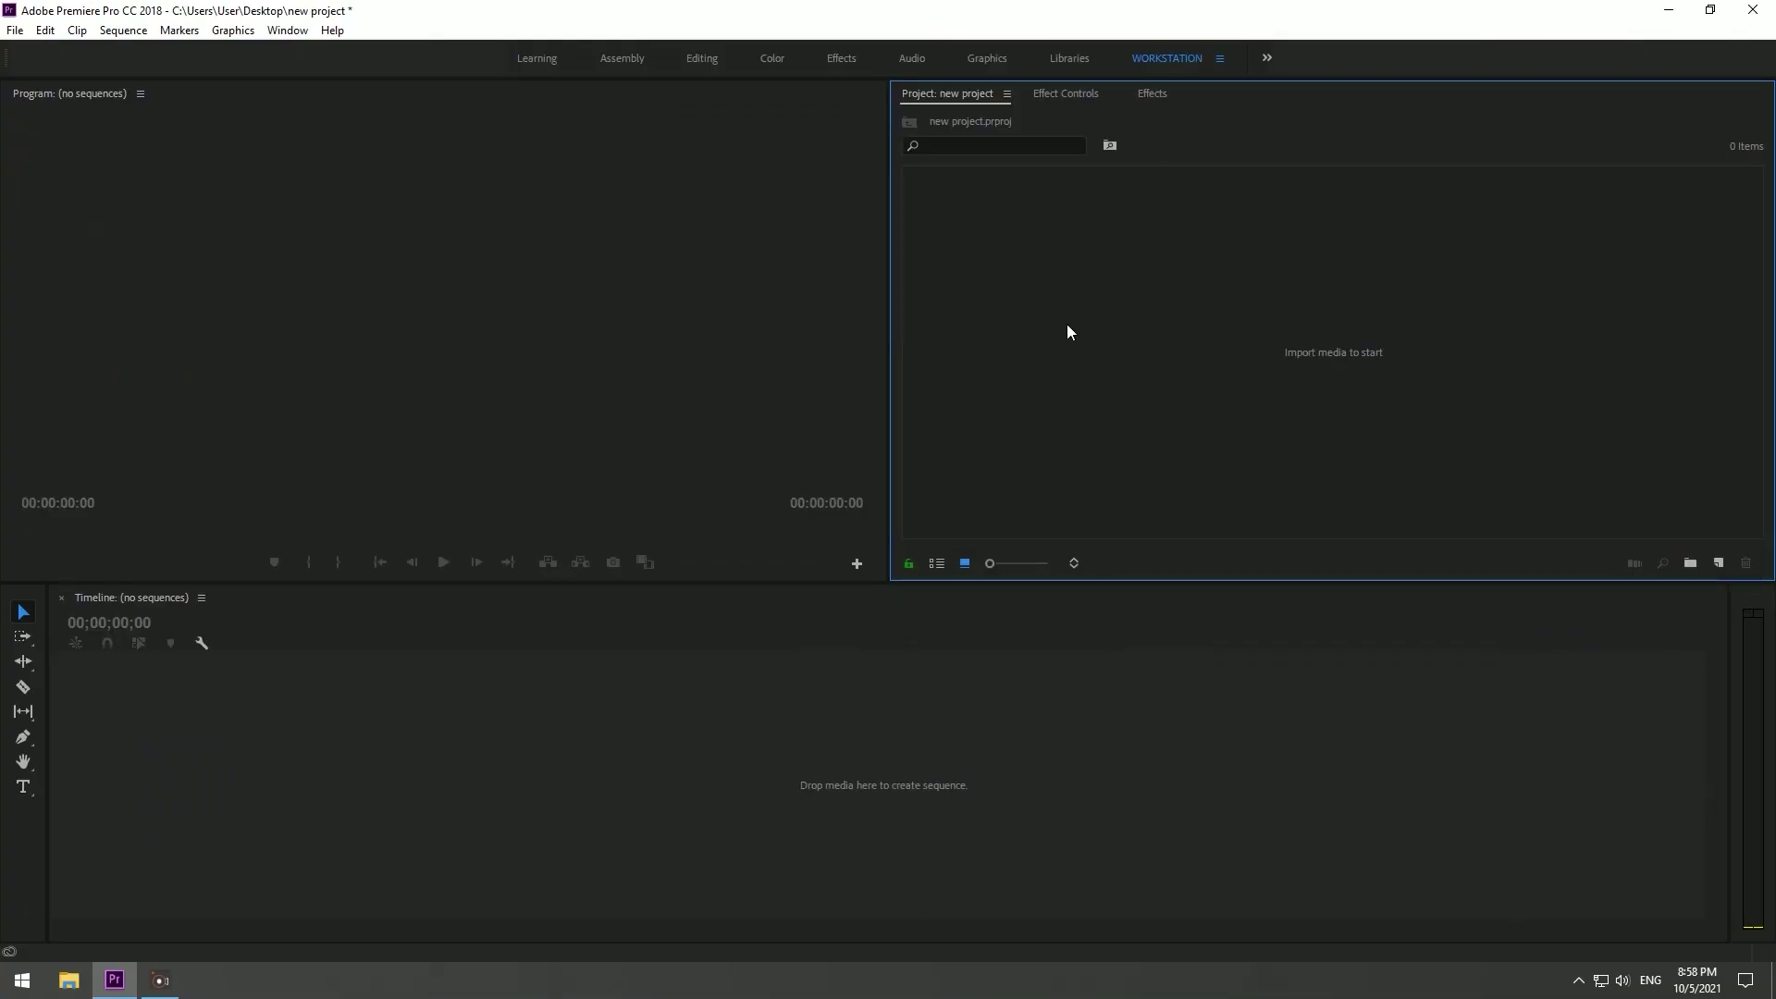
Step: Import the first six videos in the Music Video folder together, from "Ali Azimi - Pishdaramad" through "Chris Brown - Turn Up The Music"
double_click(1238, 309)
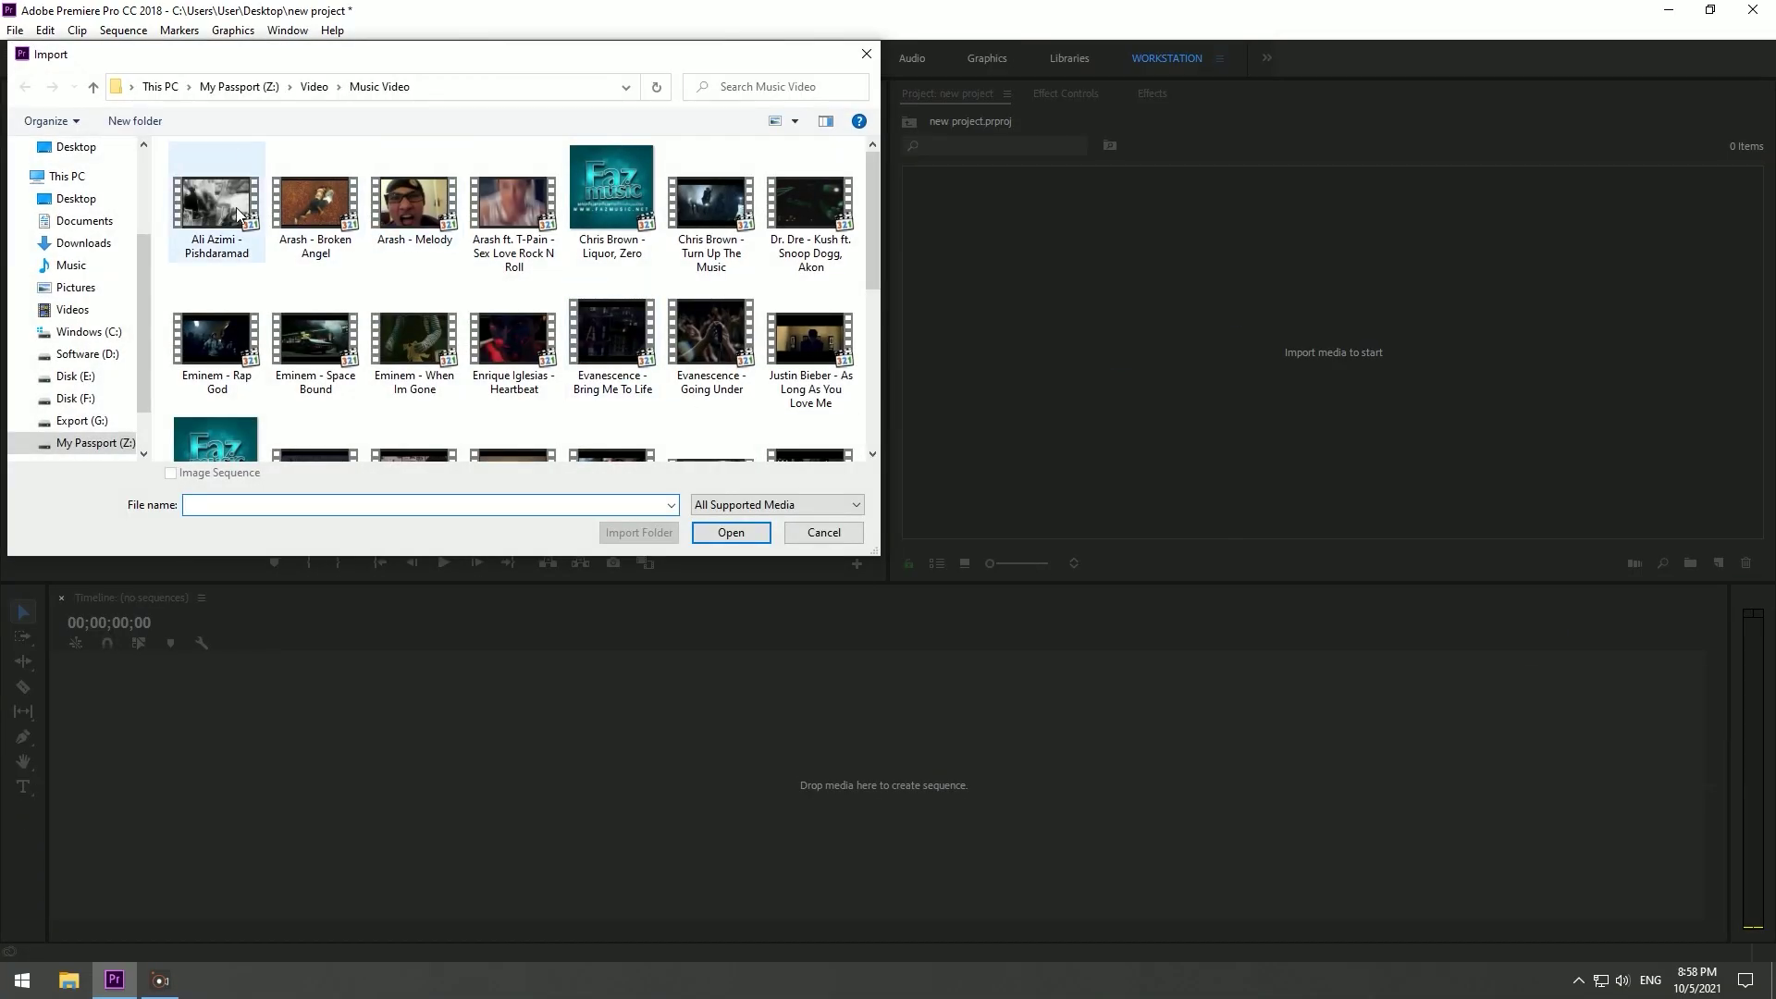
click(227, 205)
ctrl+click(315, 205)
ctrl+click(414, 205)
ctrl+click(483, 208)
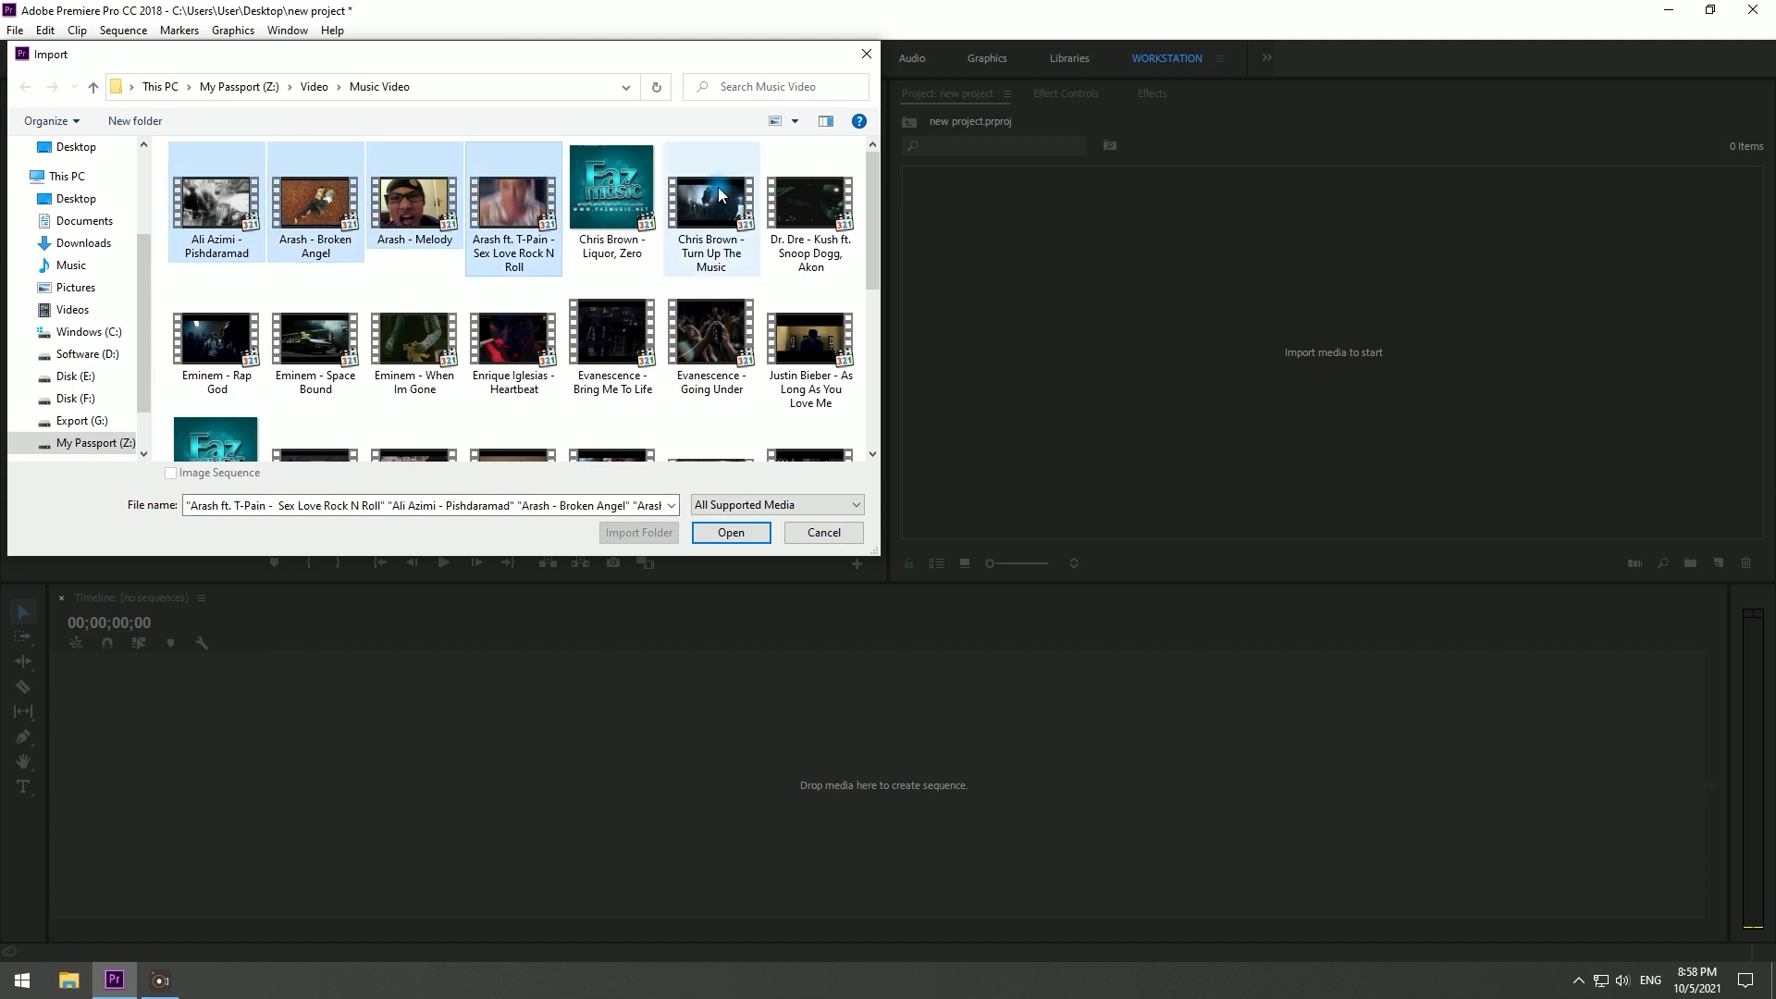
ctrl+click(611, 195)
ctrl+click(712, 197)
click(725, 535)
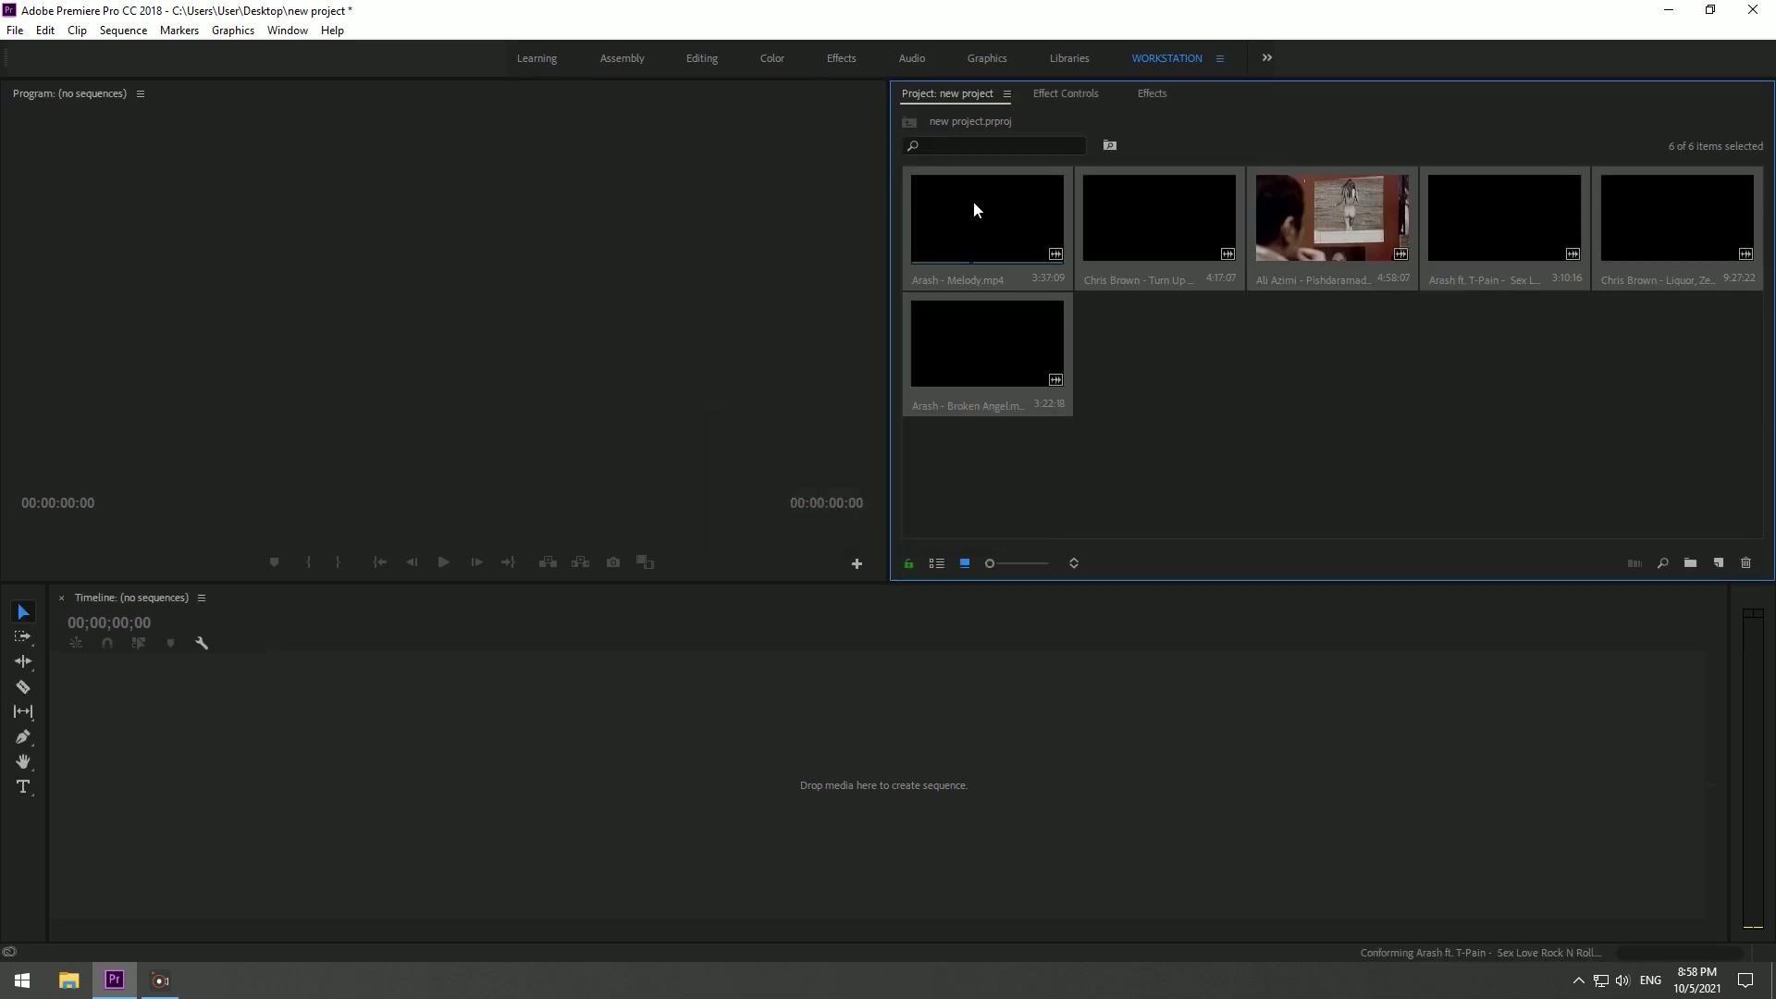
Step: Create a sequence from all six imported clips on the timeline and scrub the playhead to 00:26:31:19
drag(972, 202, 451, 749)
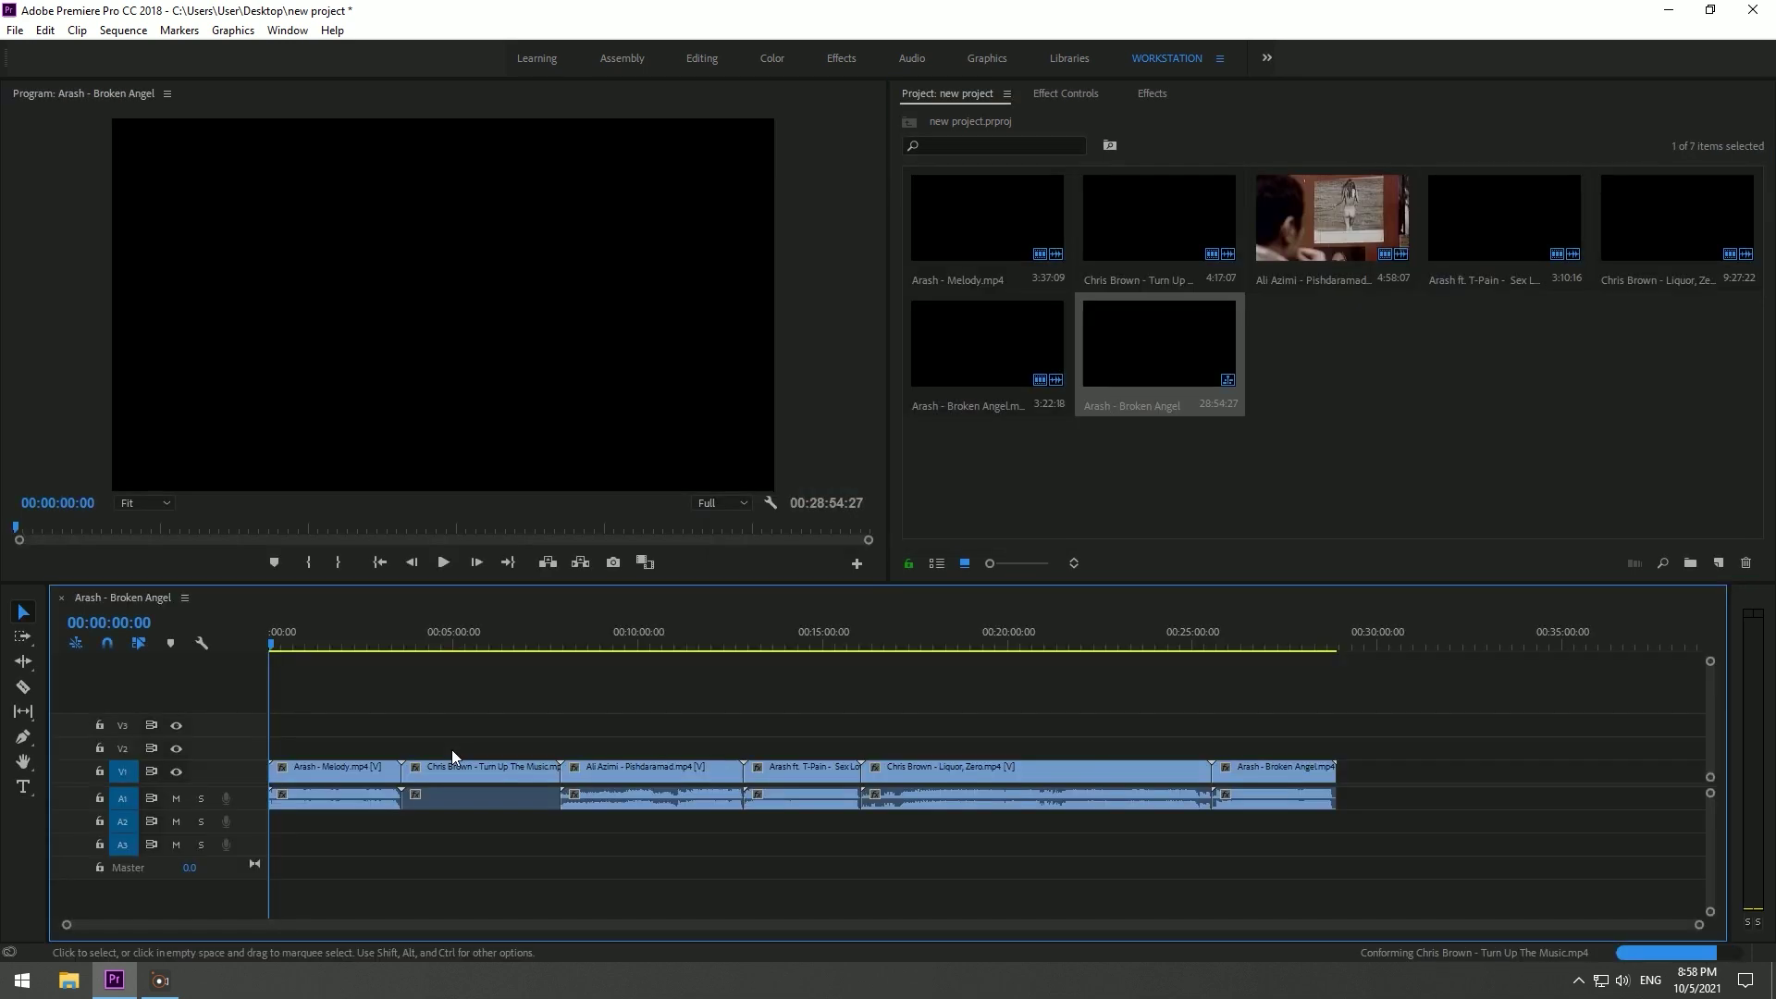
drag(491, 632, 1249, 631)
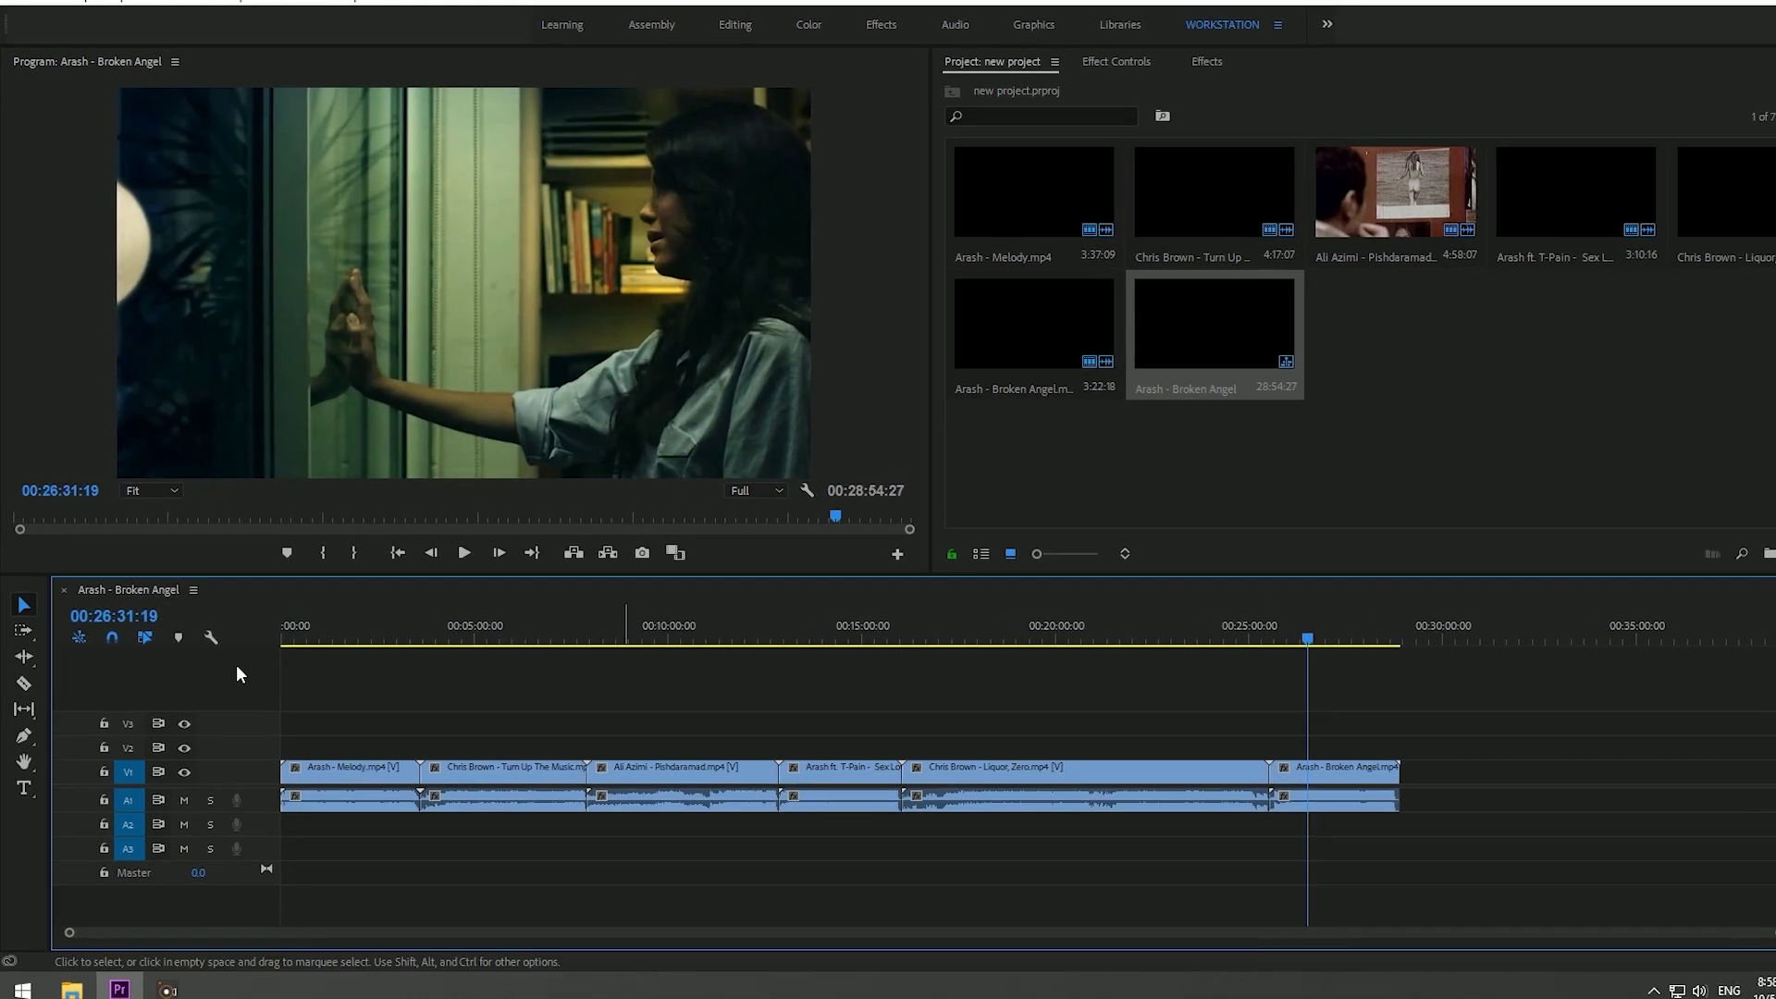
Step: Split the "Arash - Melody" clip with the Razor Tool at 00:01:12:02 and at 00:01:51:03
click(327, 632)
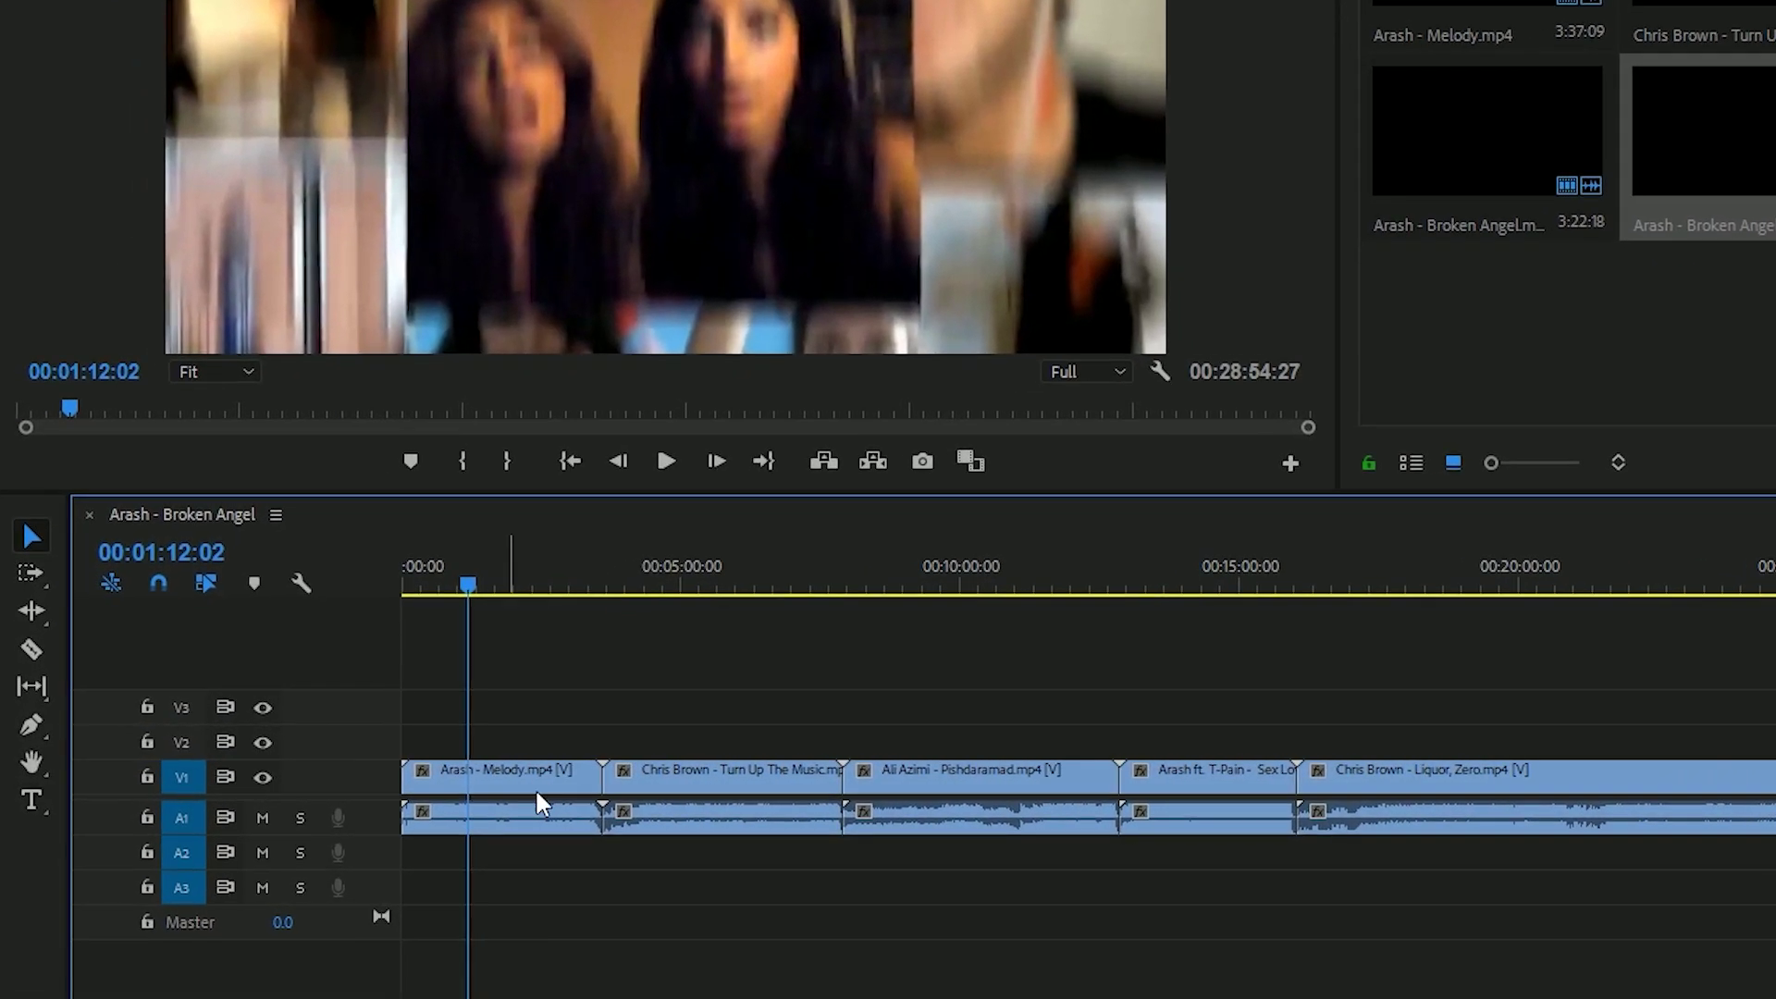
click(469, 777)
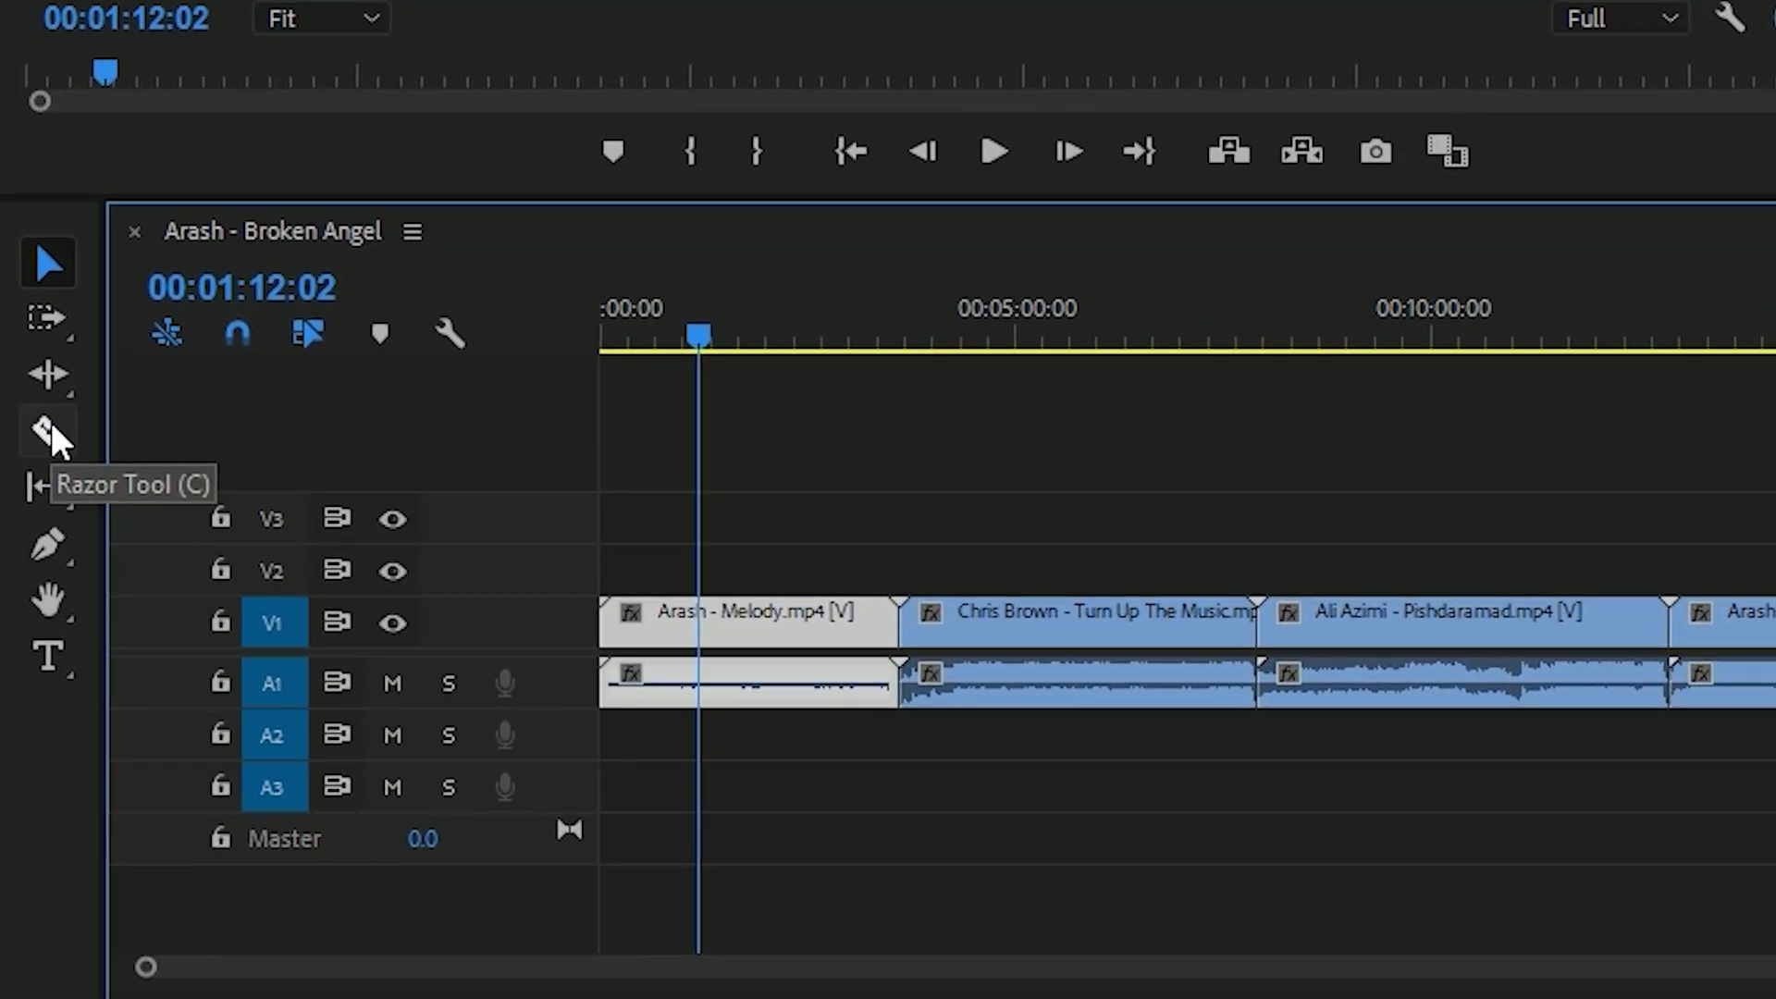
click(48, 430)
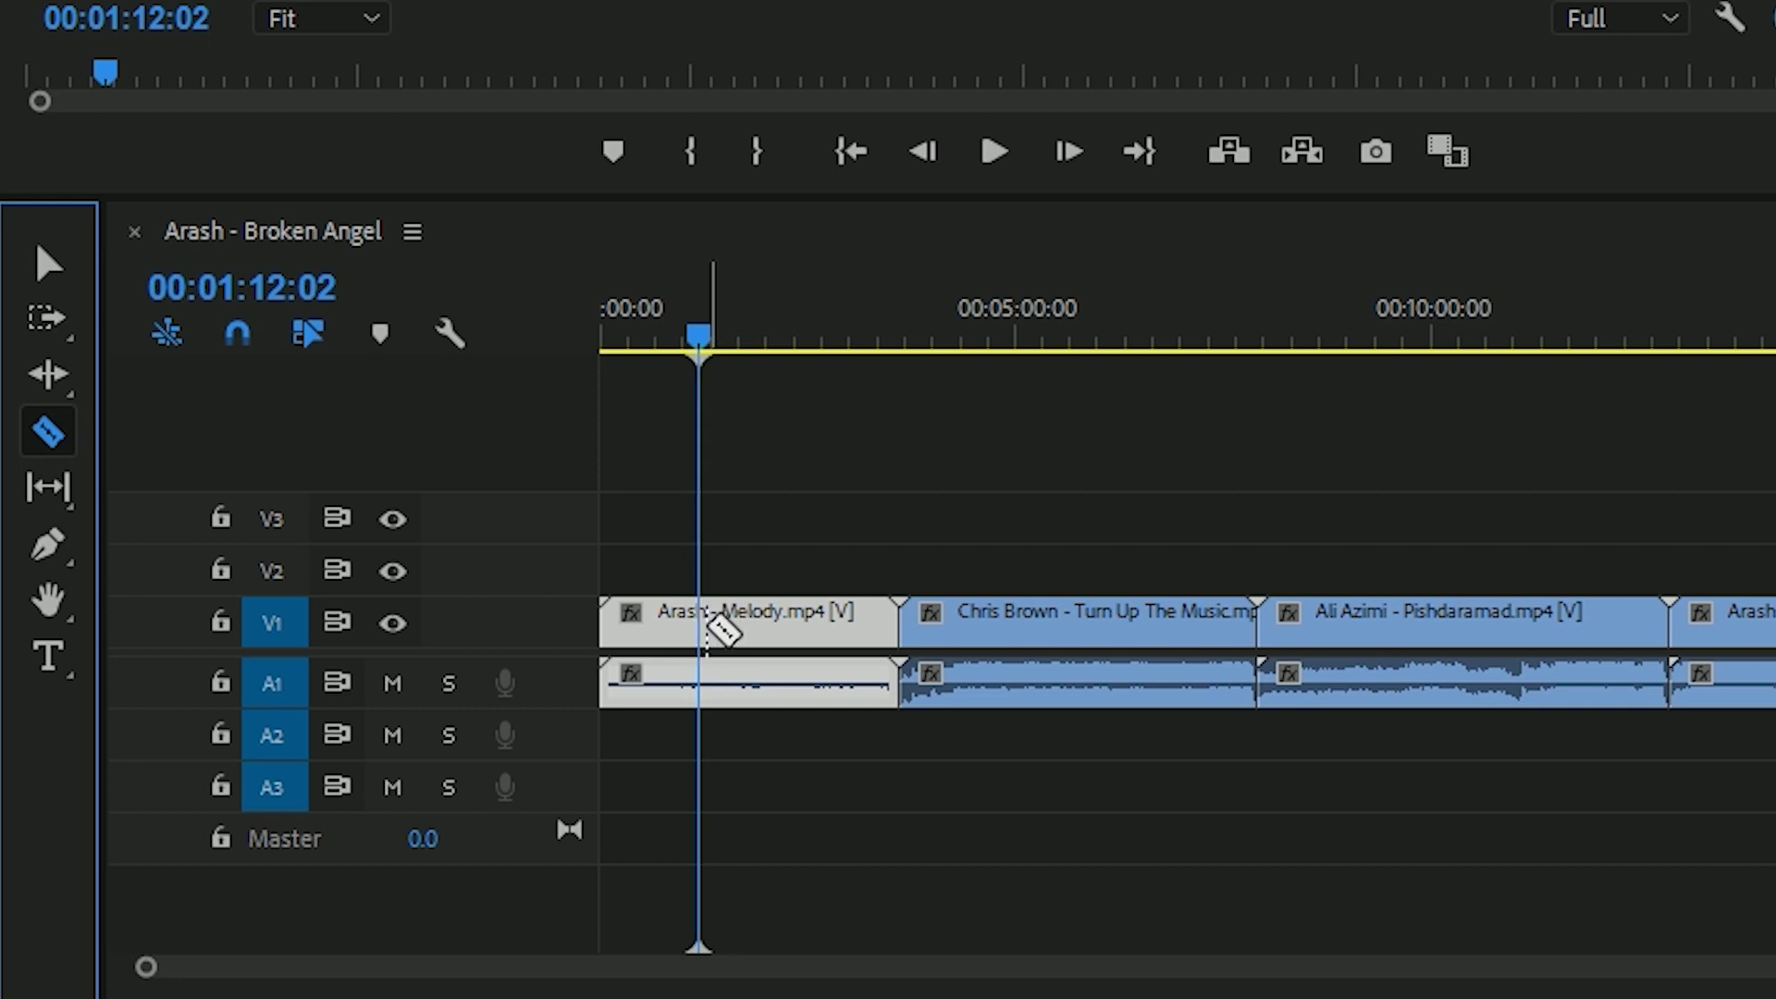
click(705, 625)
drag(705, 329, 765, 333)
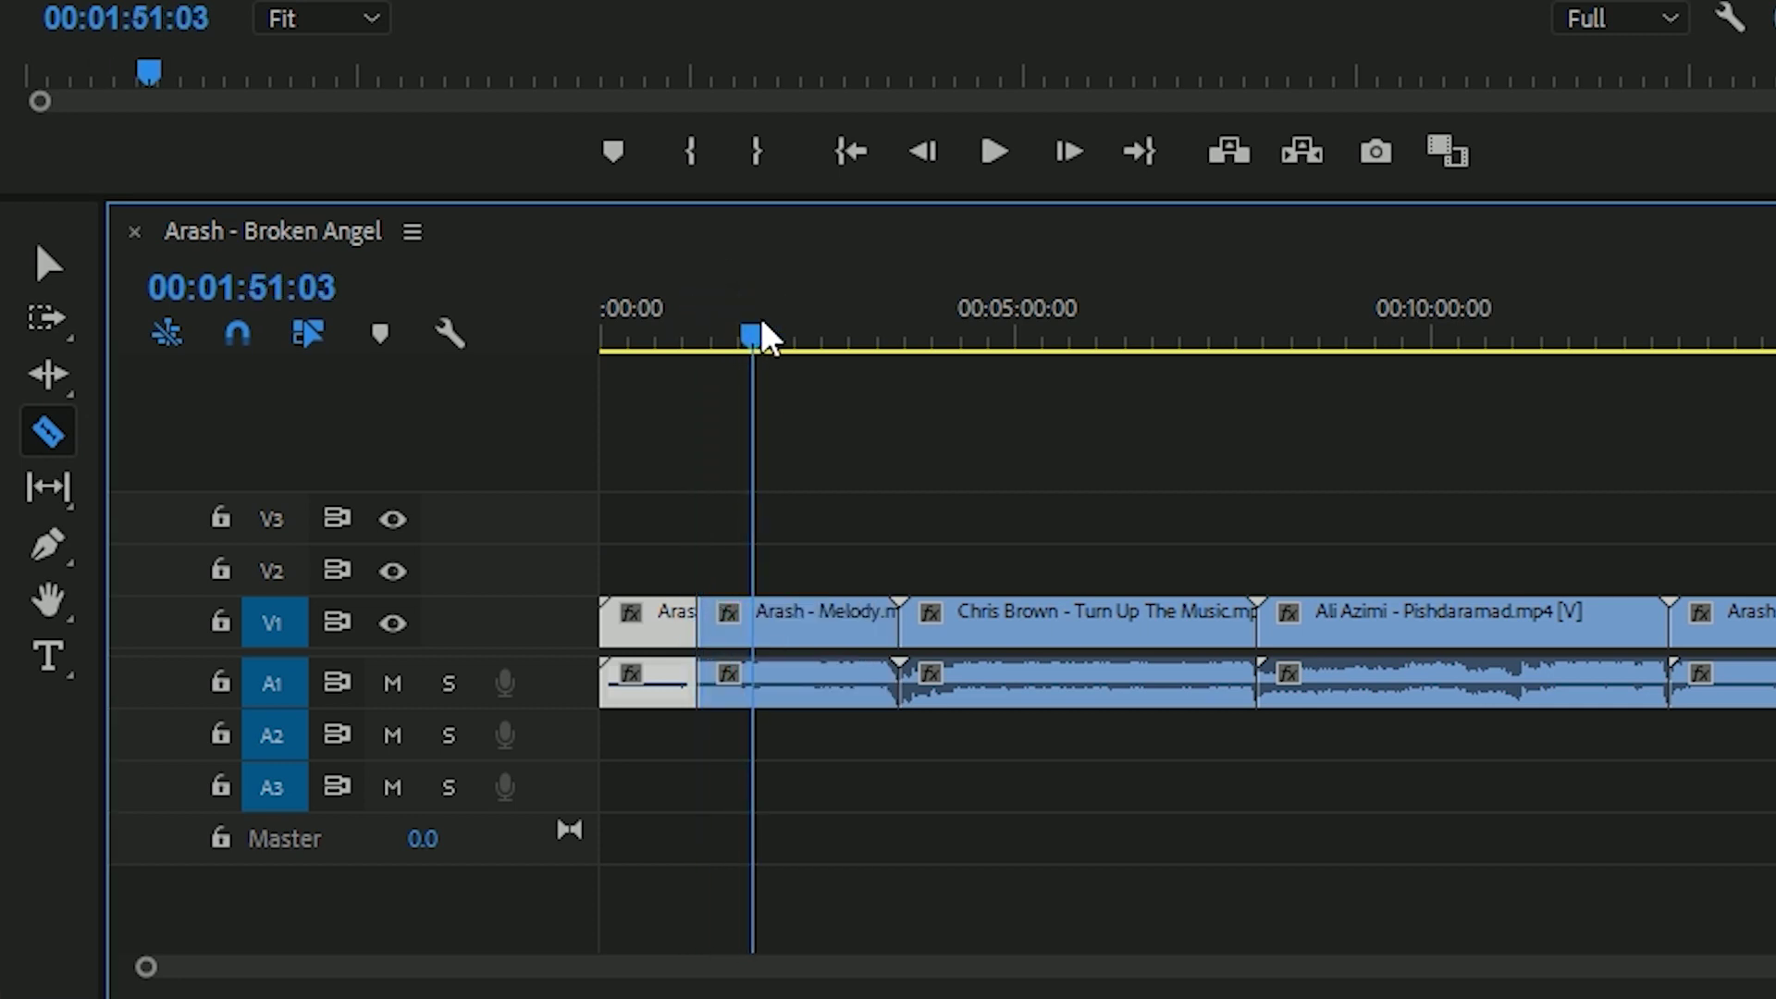
click(757, 627)
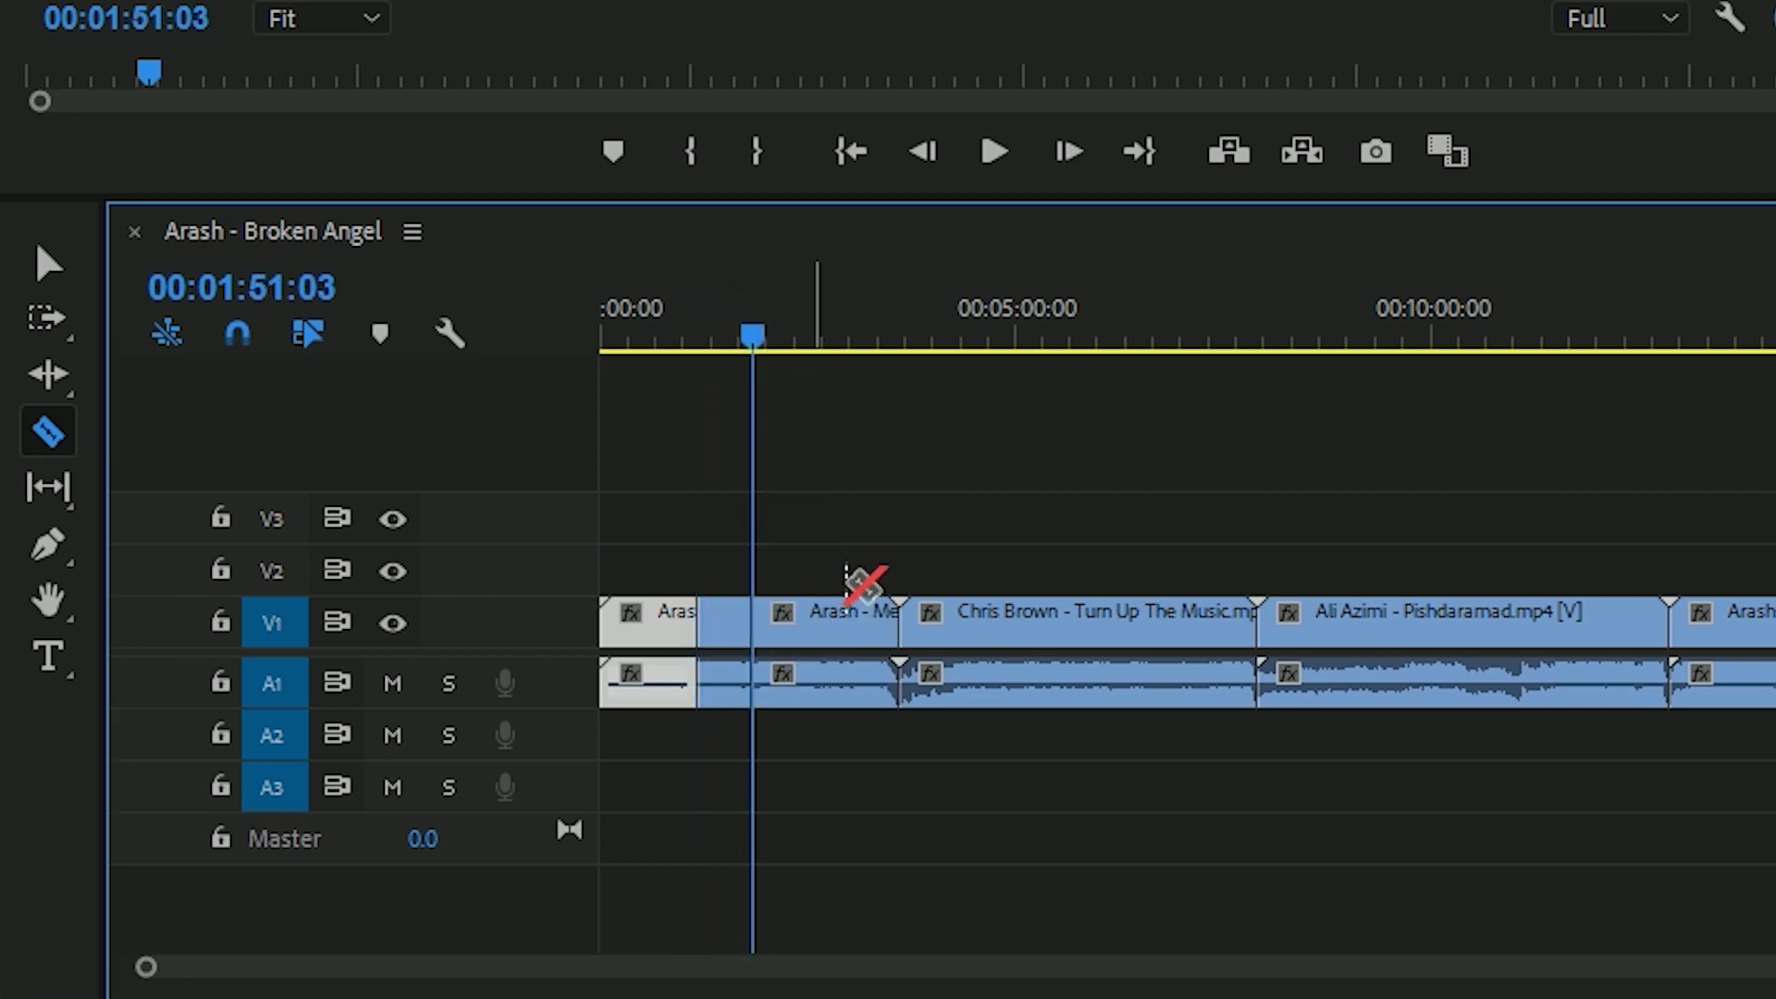
Step: Split "Chris Brown - Turn Up The Music" at 00:04:49:24 and "Chris Brown - Liquor, Zero" at about 00:17:20 with the Razor Tool
drag(979, 333, 1011, 331)
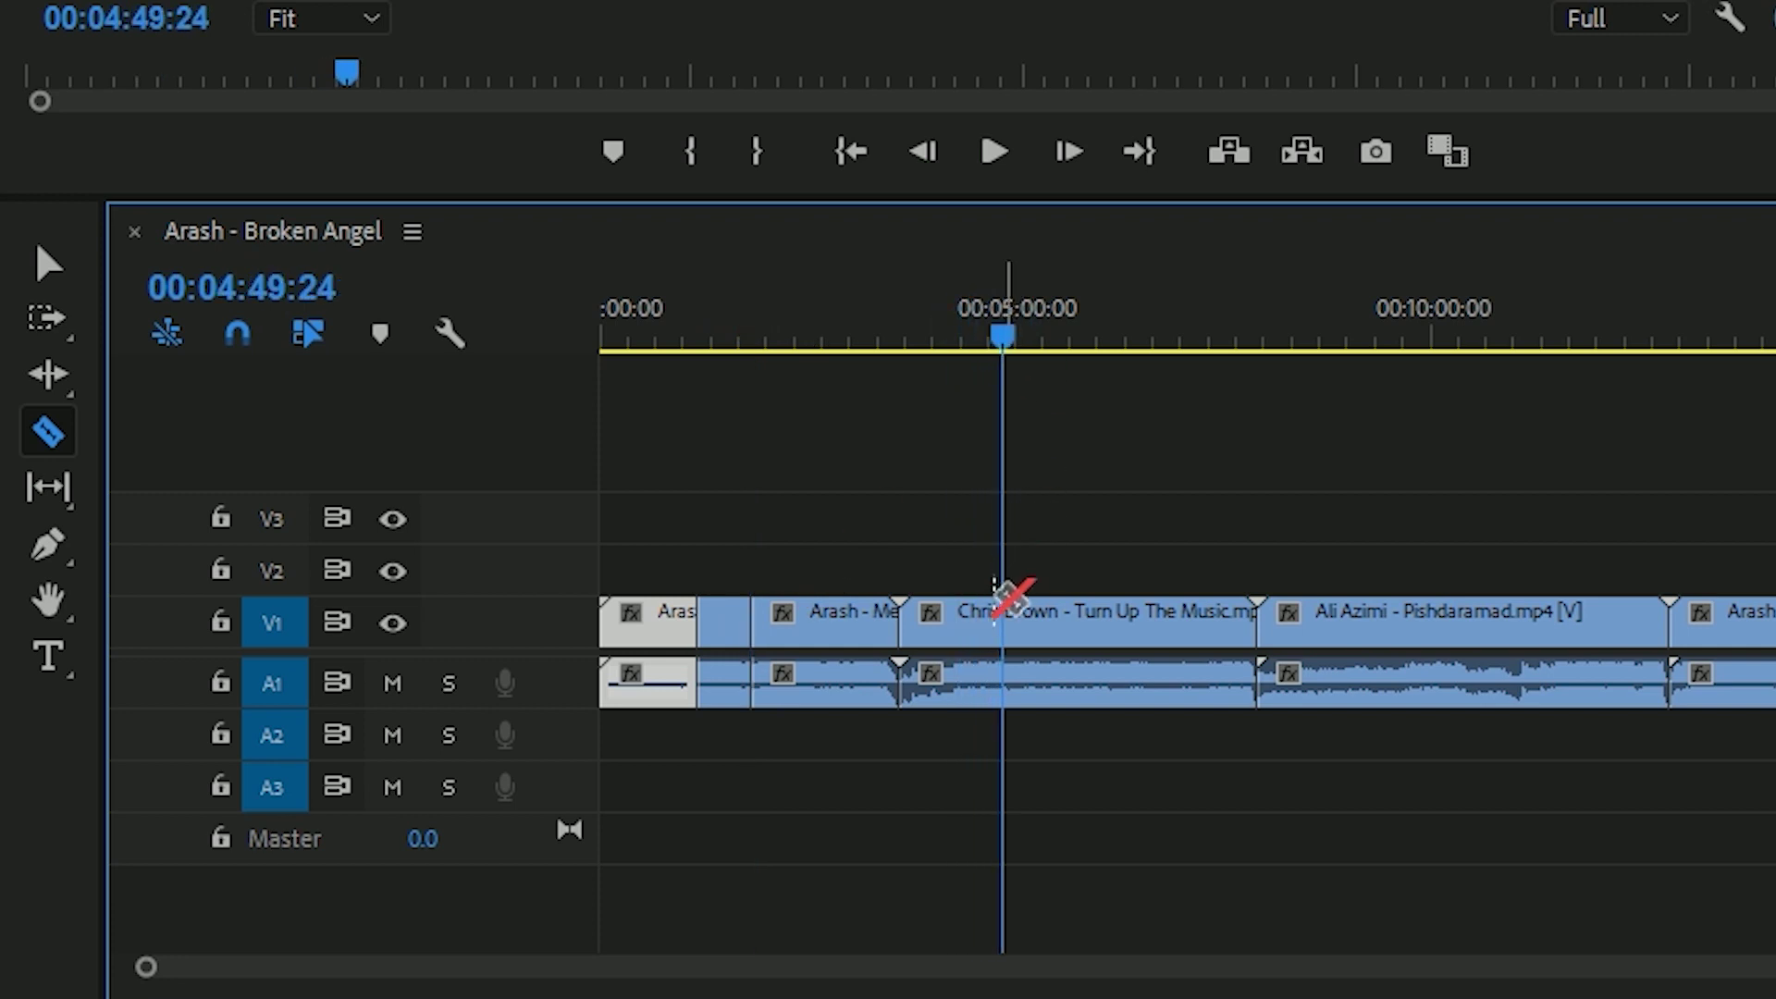
click(1013, 618)
drag(1202, 328, 1396, 325)
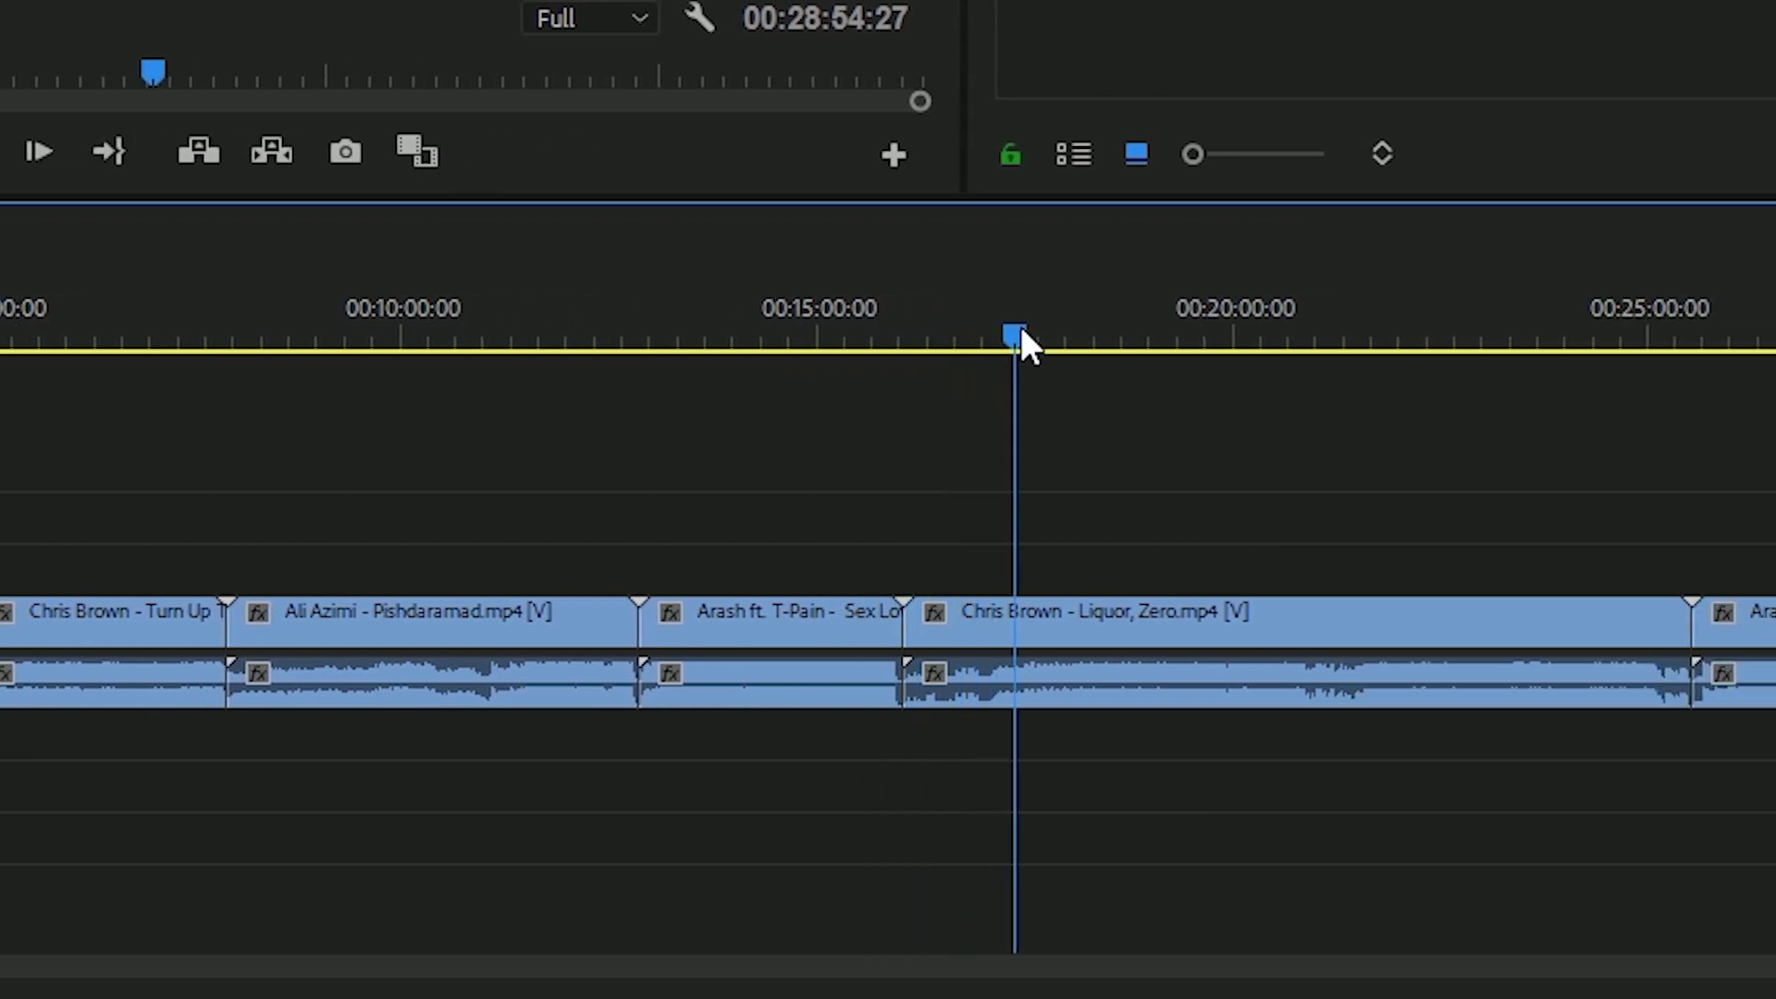
click(1016, 618)
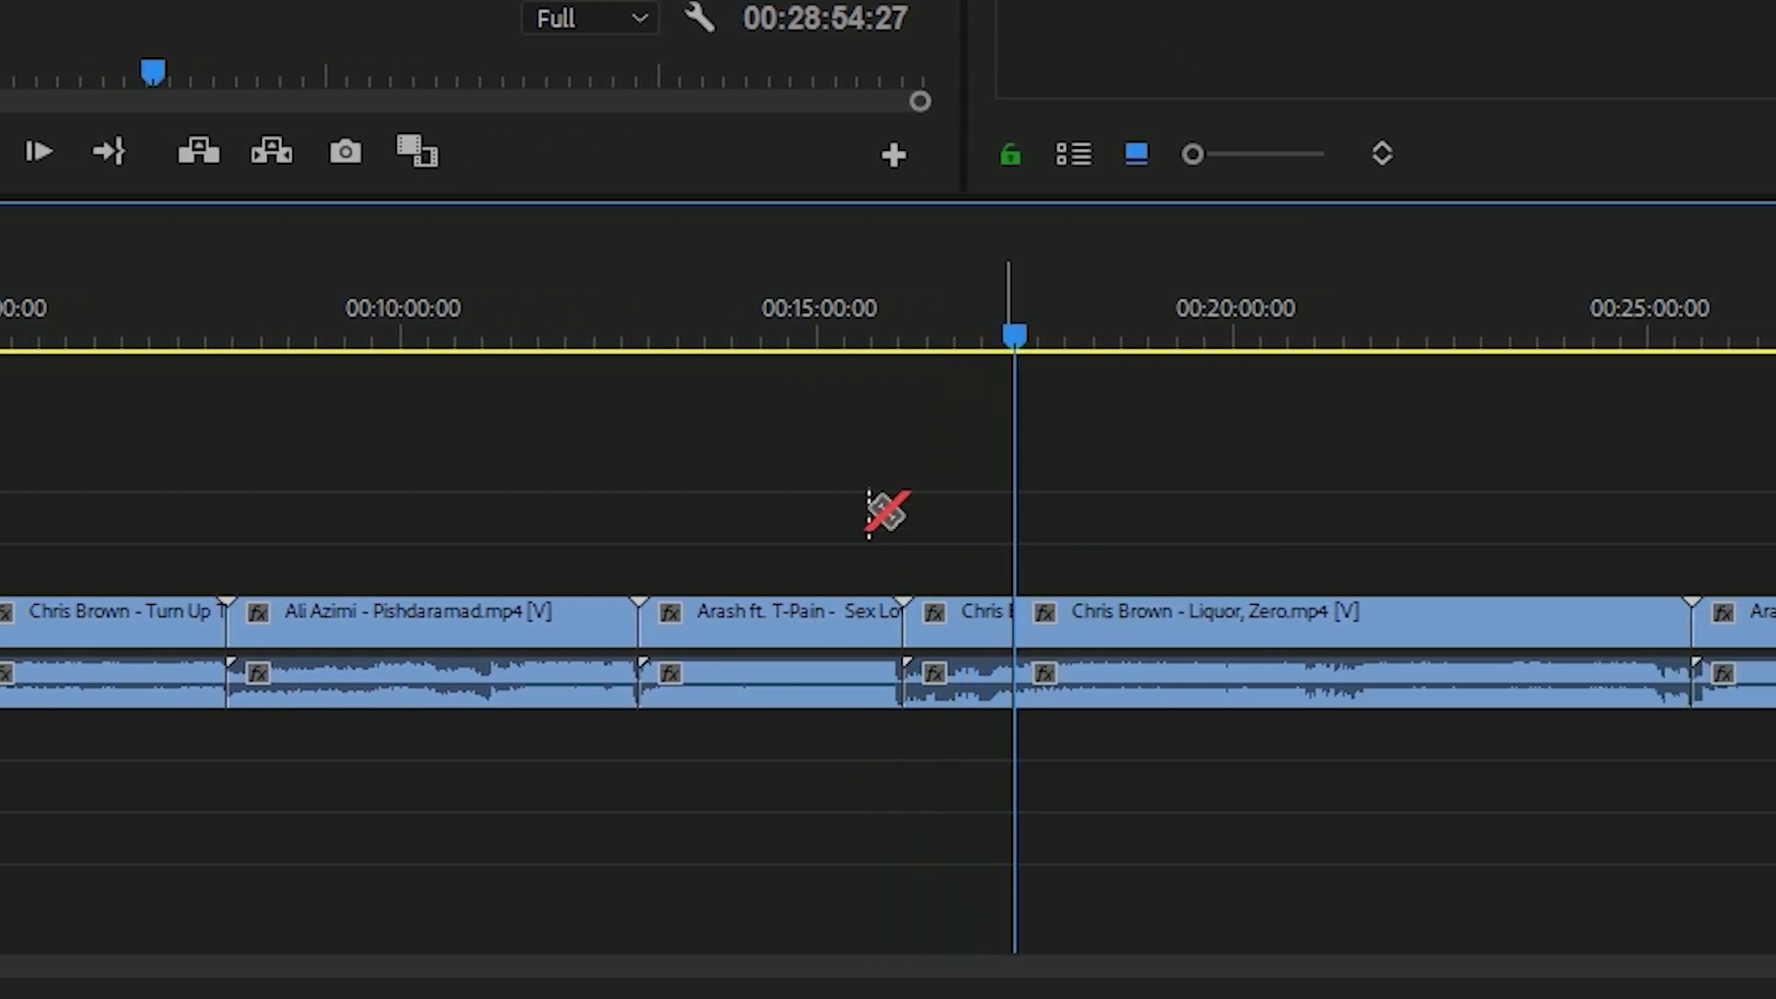
click(47, 260)
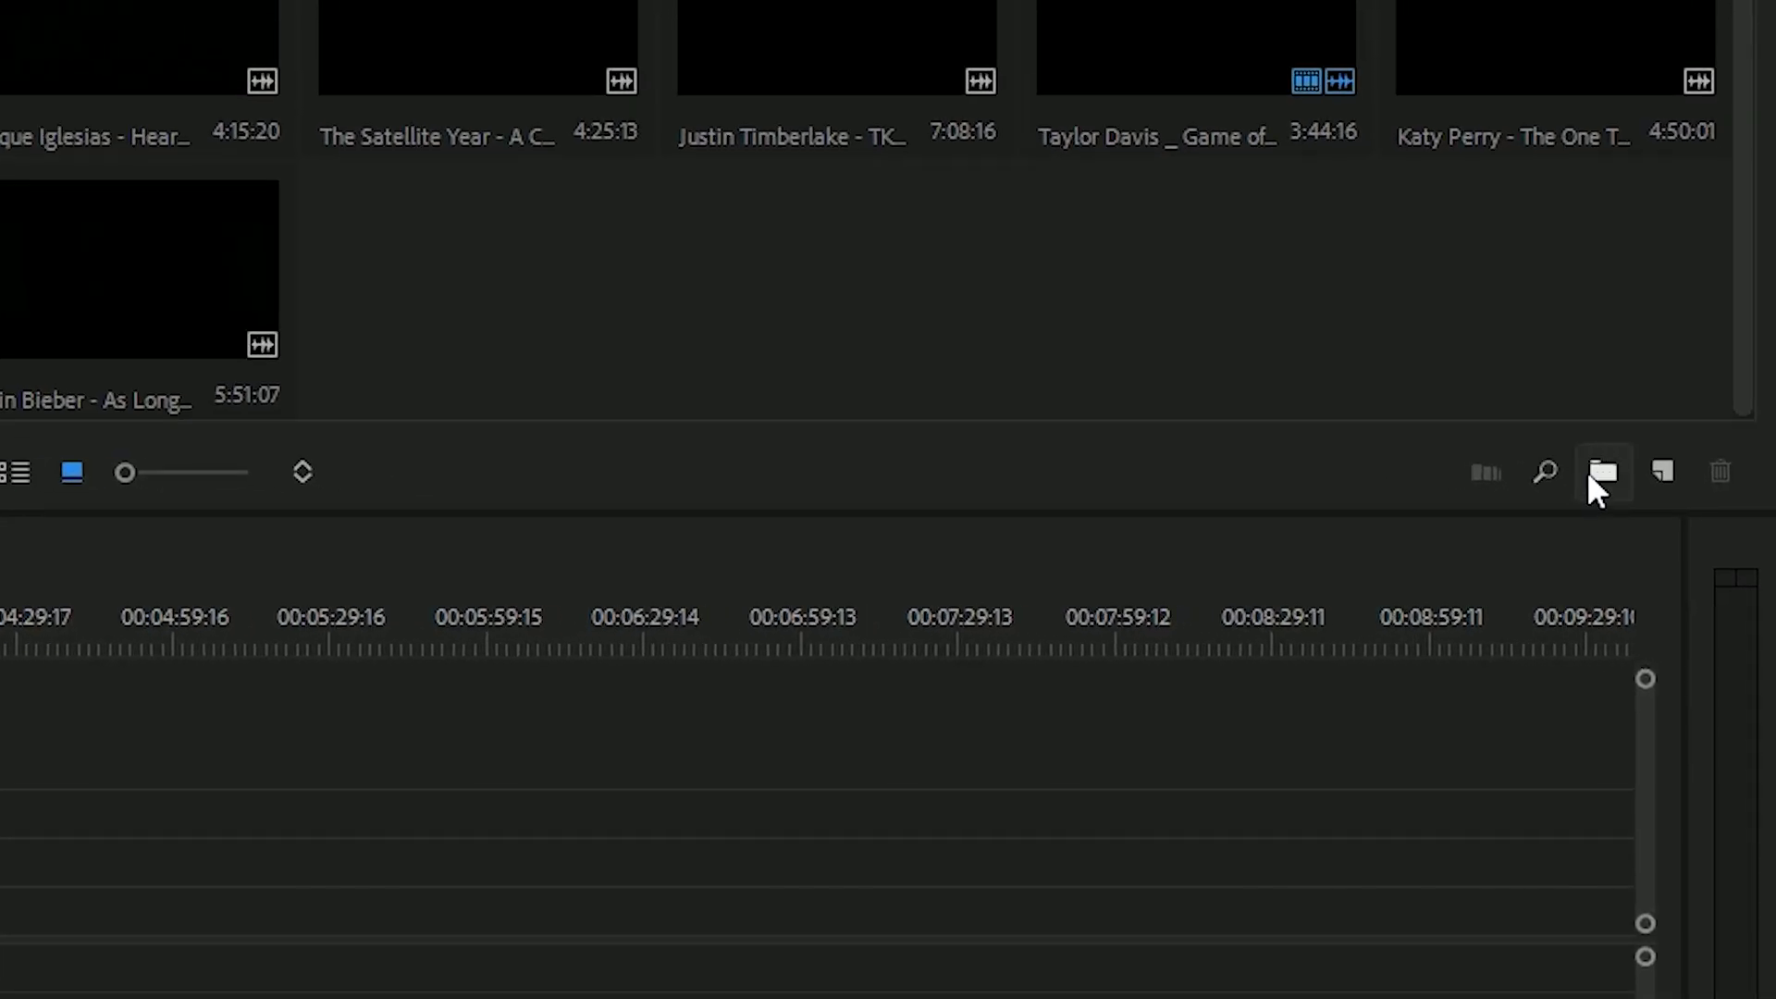
Step: Create three new bins in the project named Video, Music and Sound
click(1602, 473)
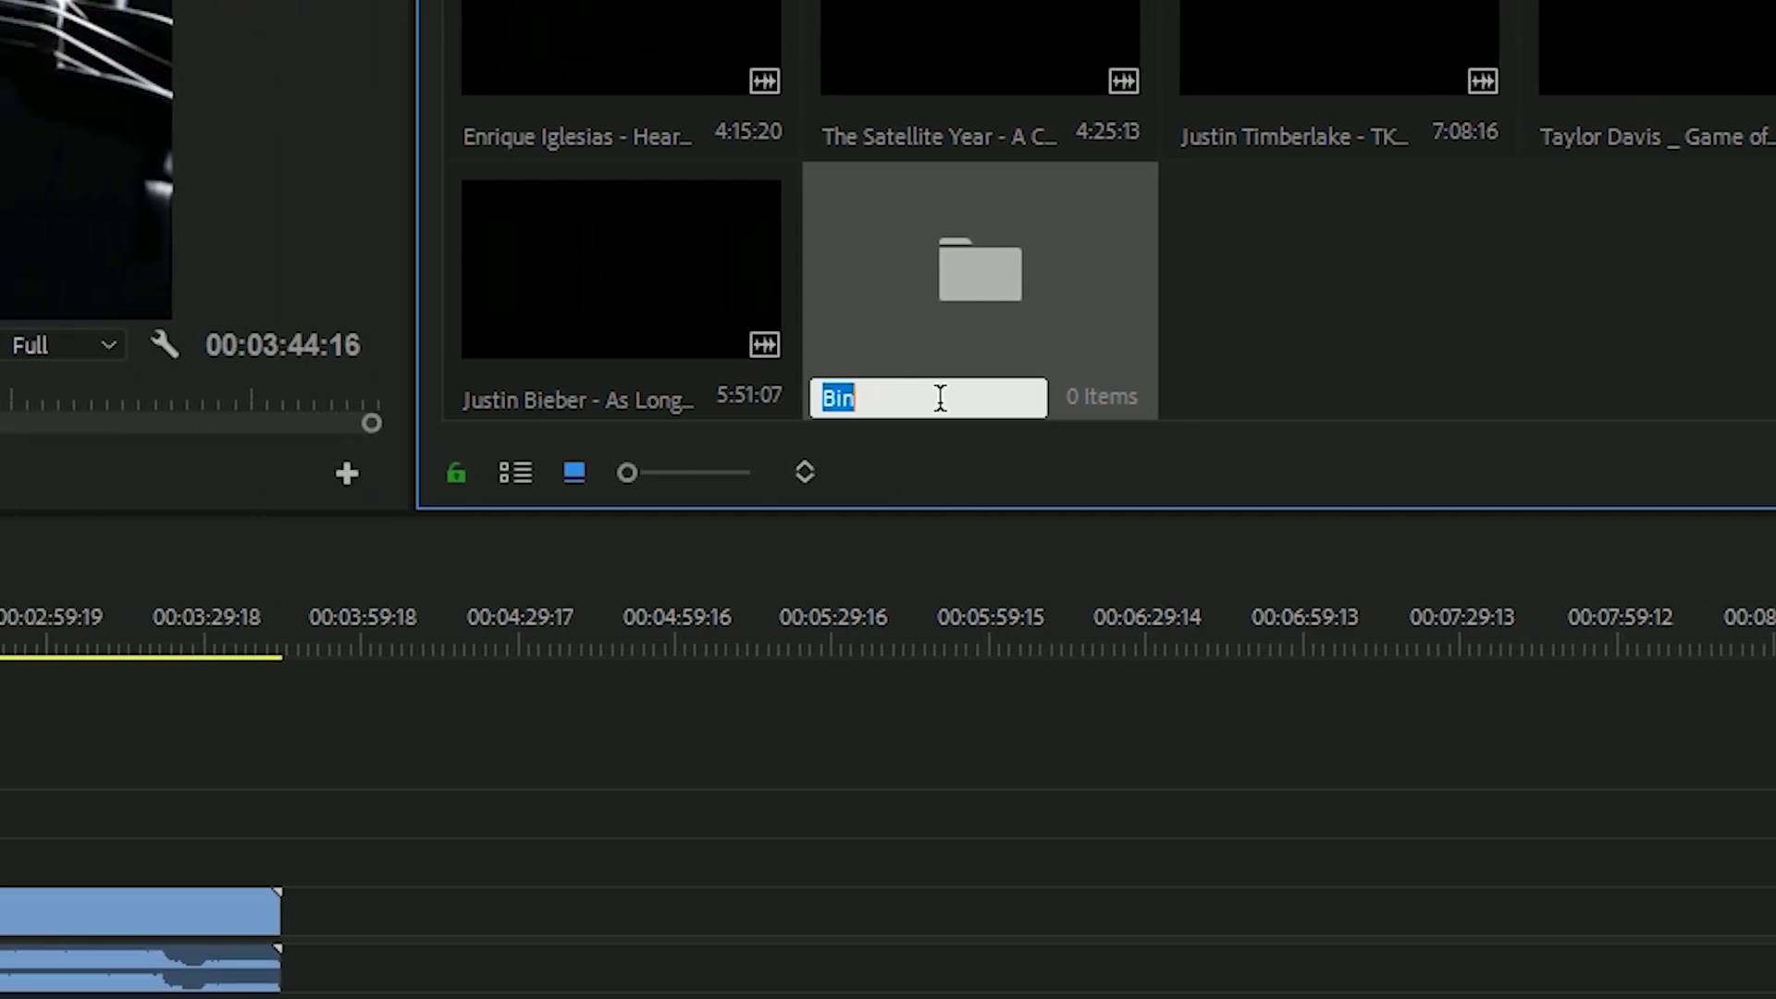
text(Video)
key(Return)
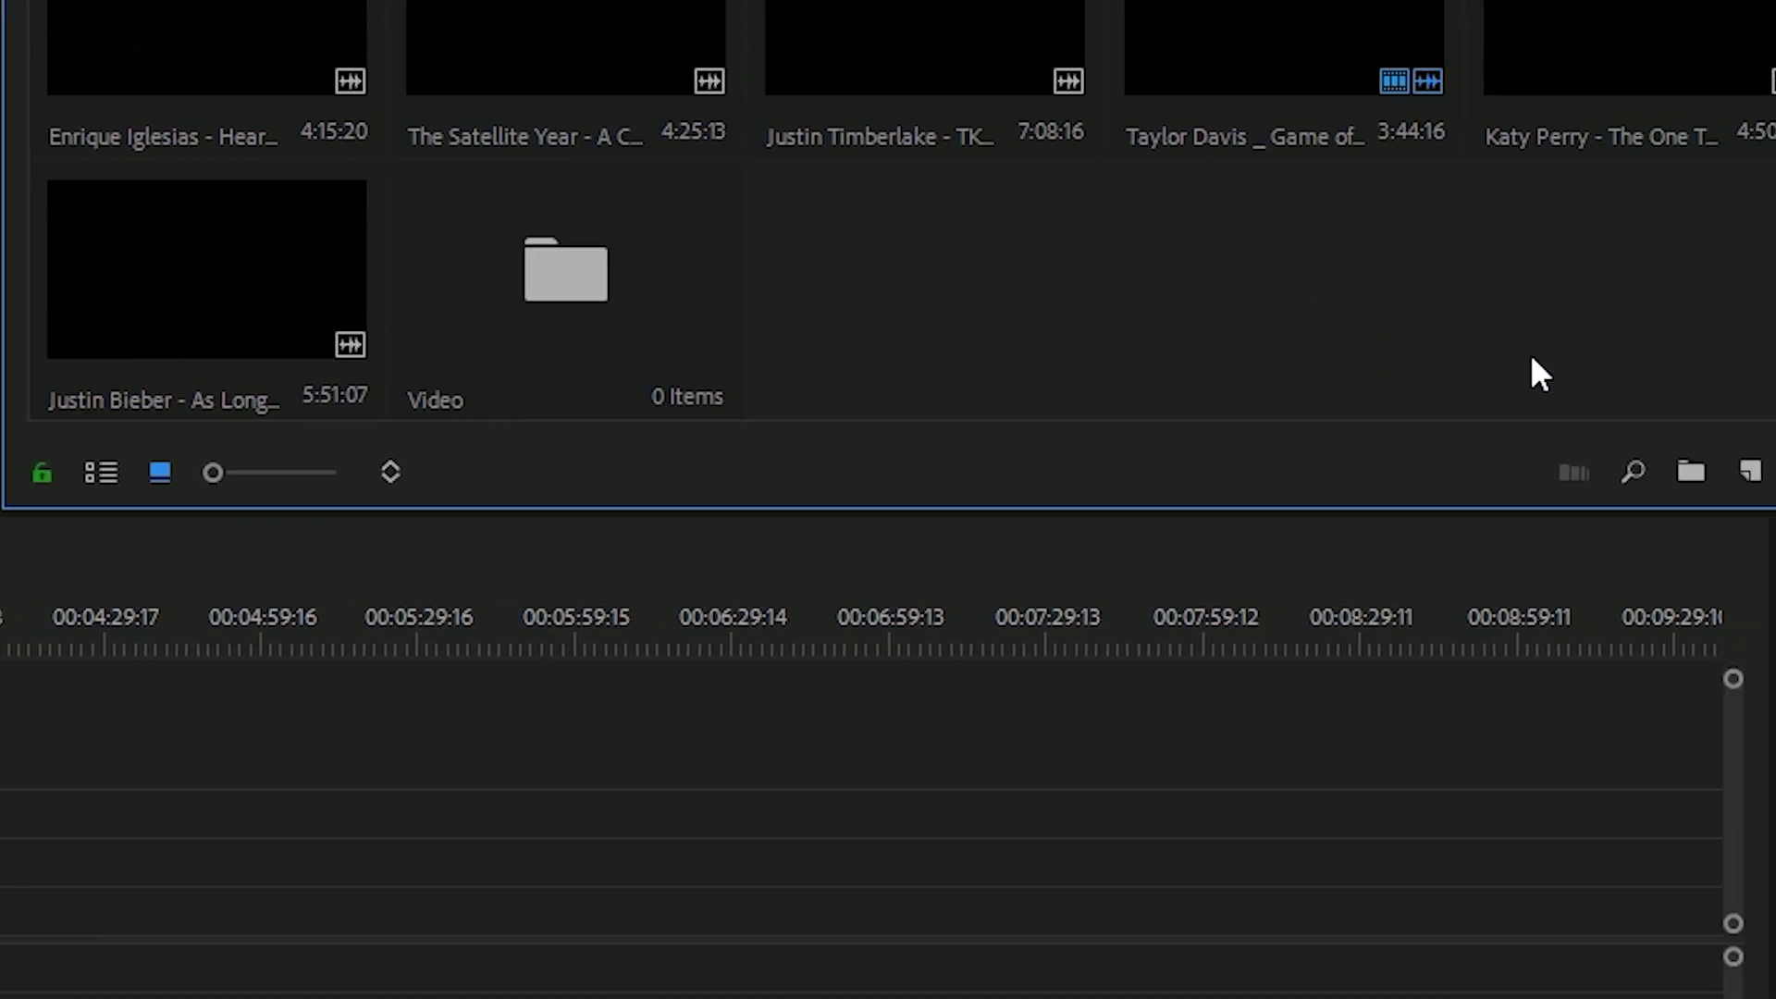
click(1614, 470)
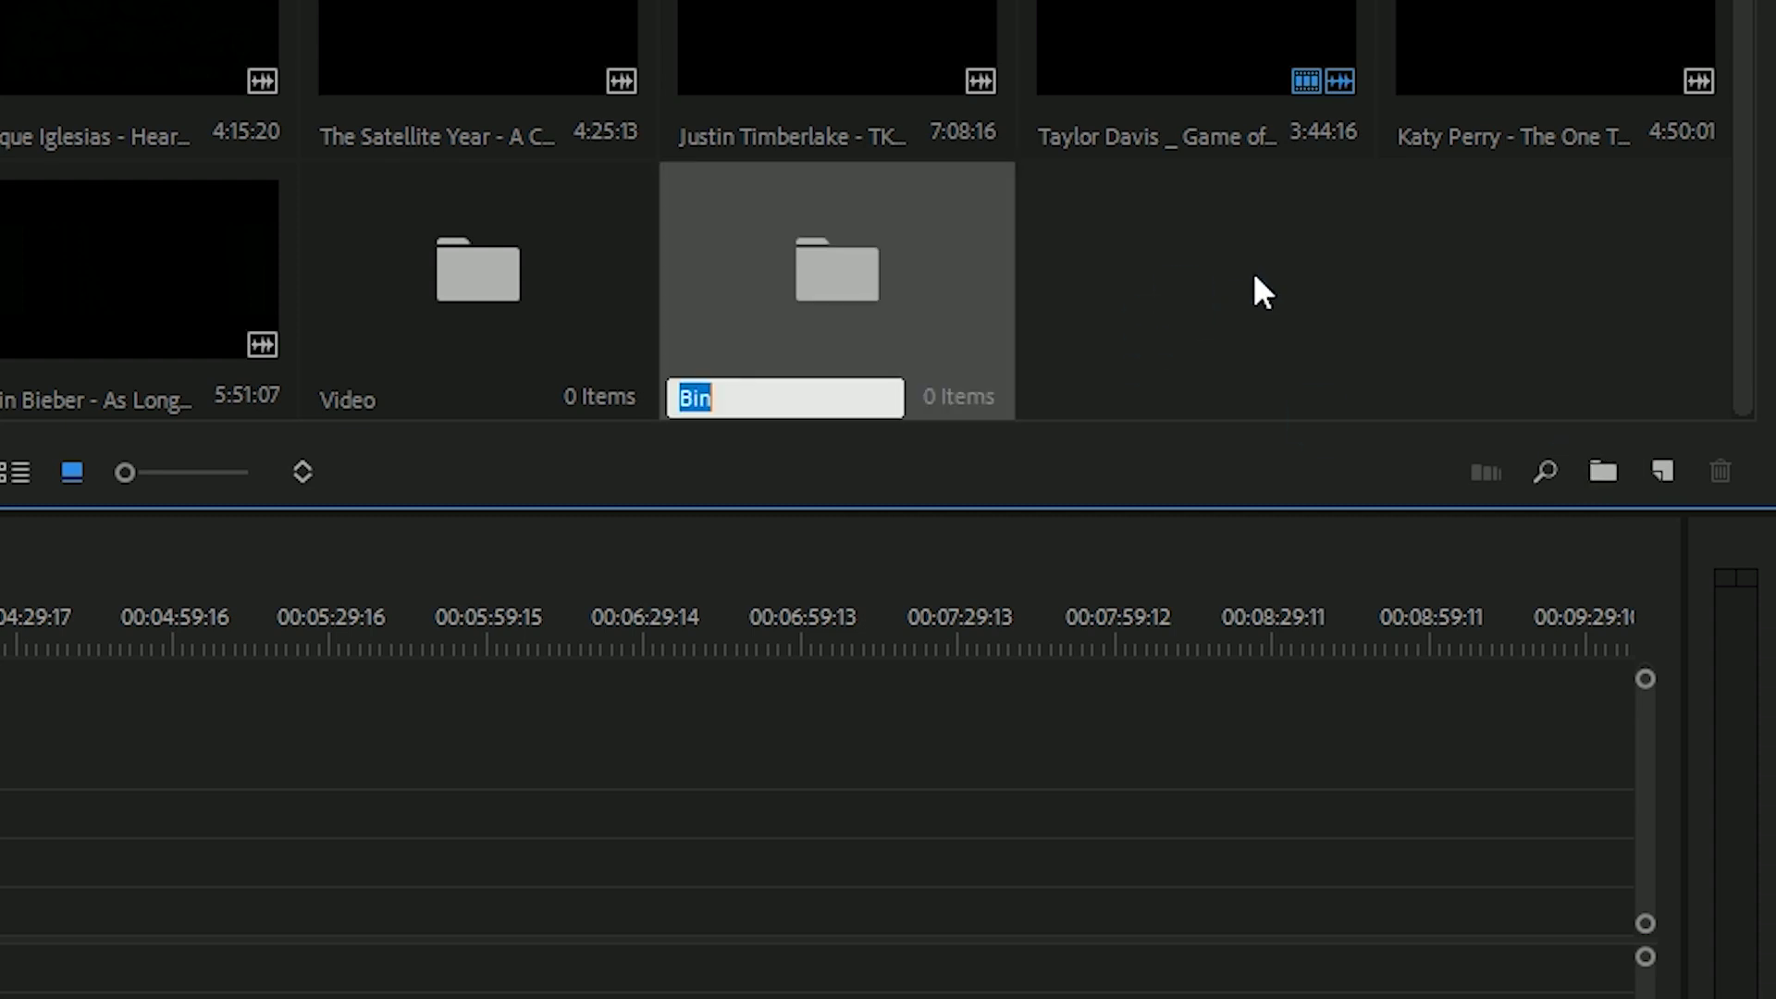
text(Music)
click(1154, 282)
click(1603, 472)
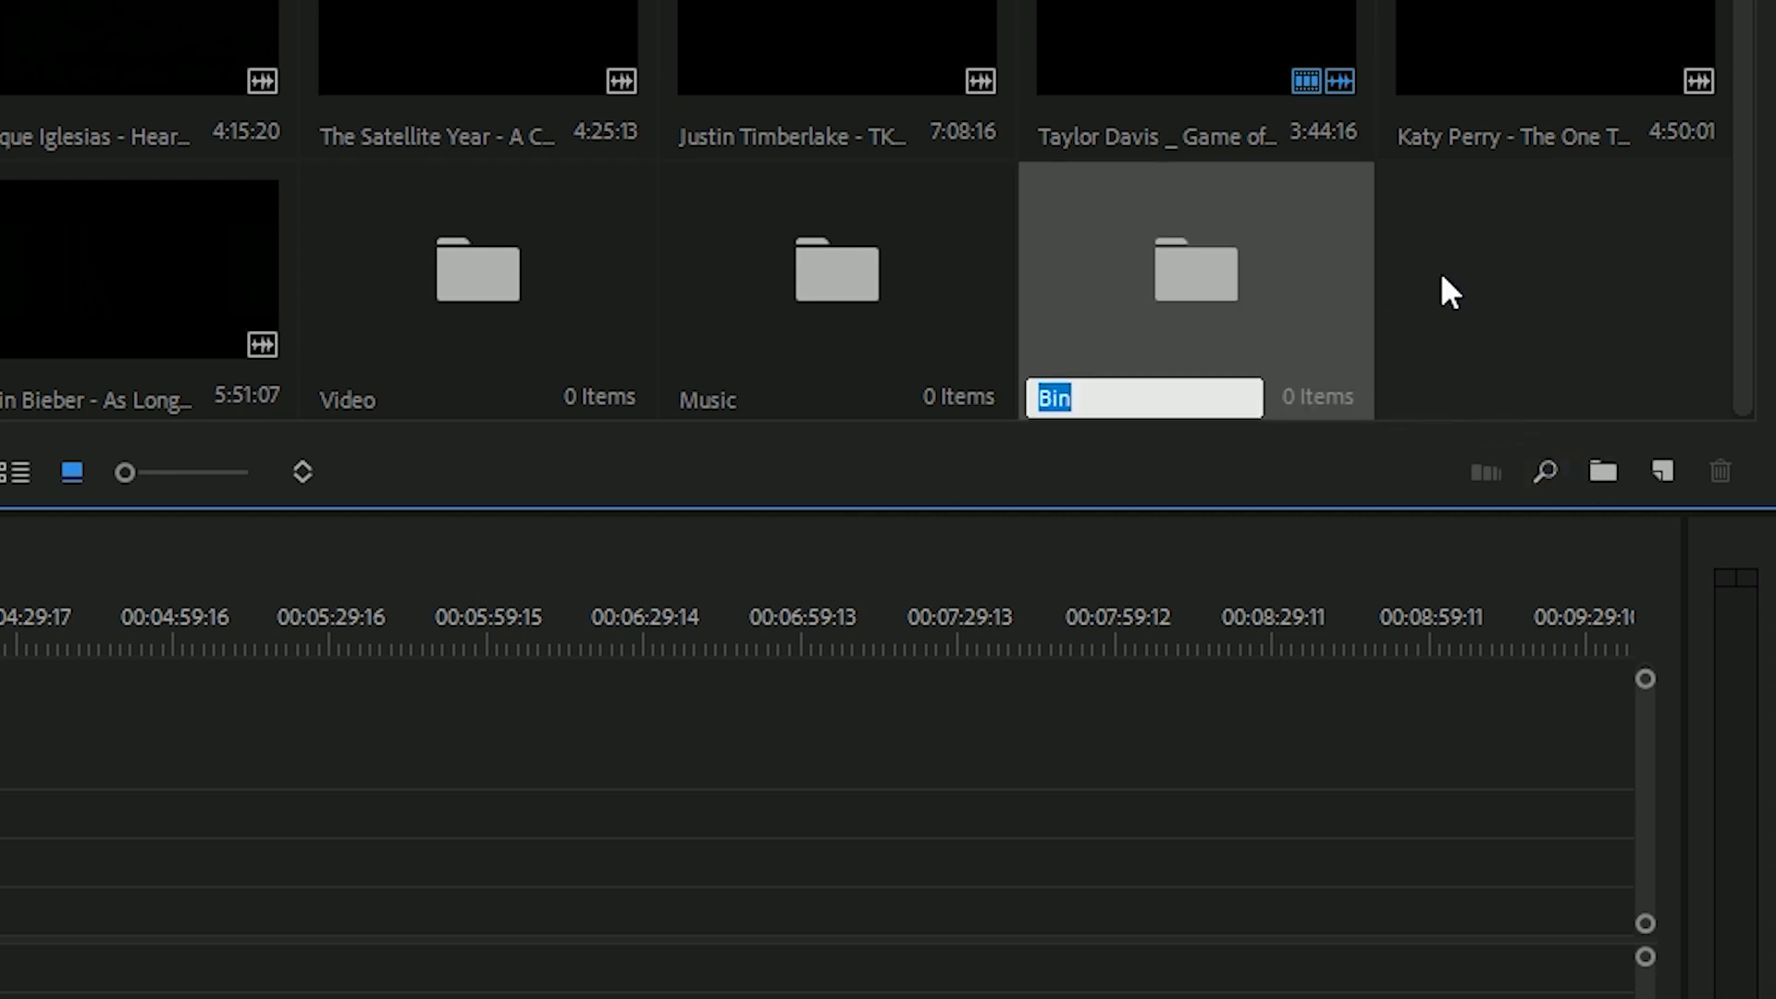
text(Sound)
click(1559, 335)
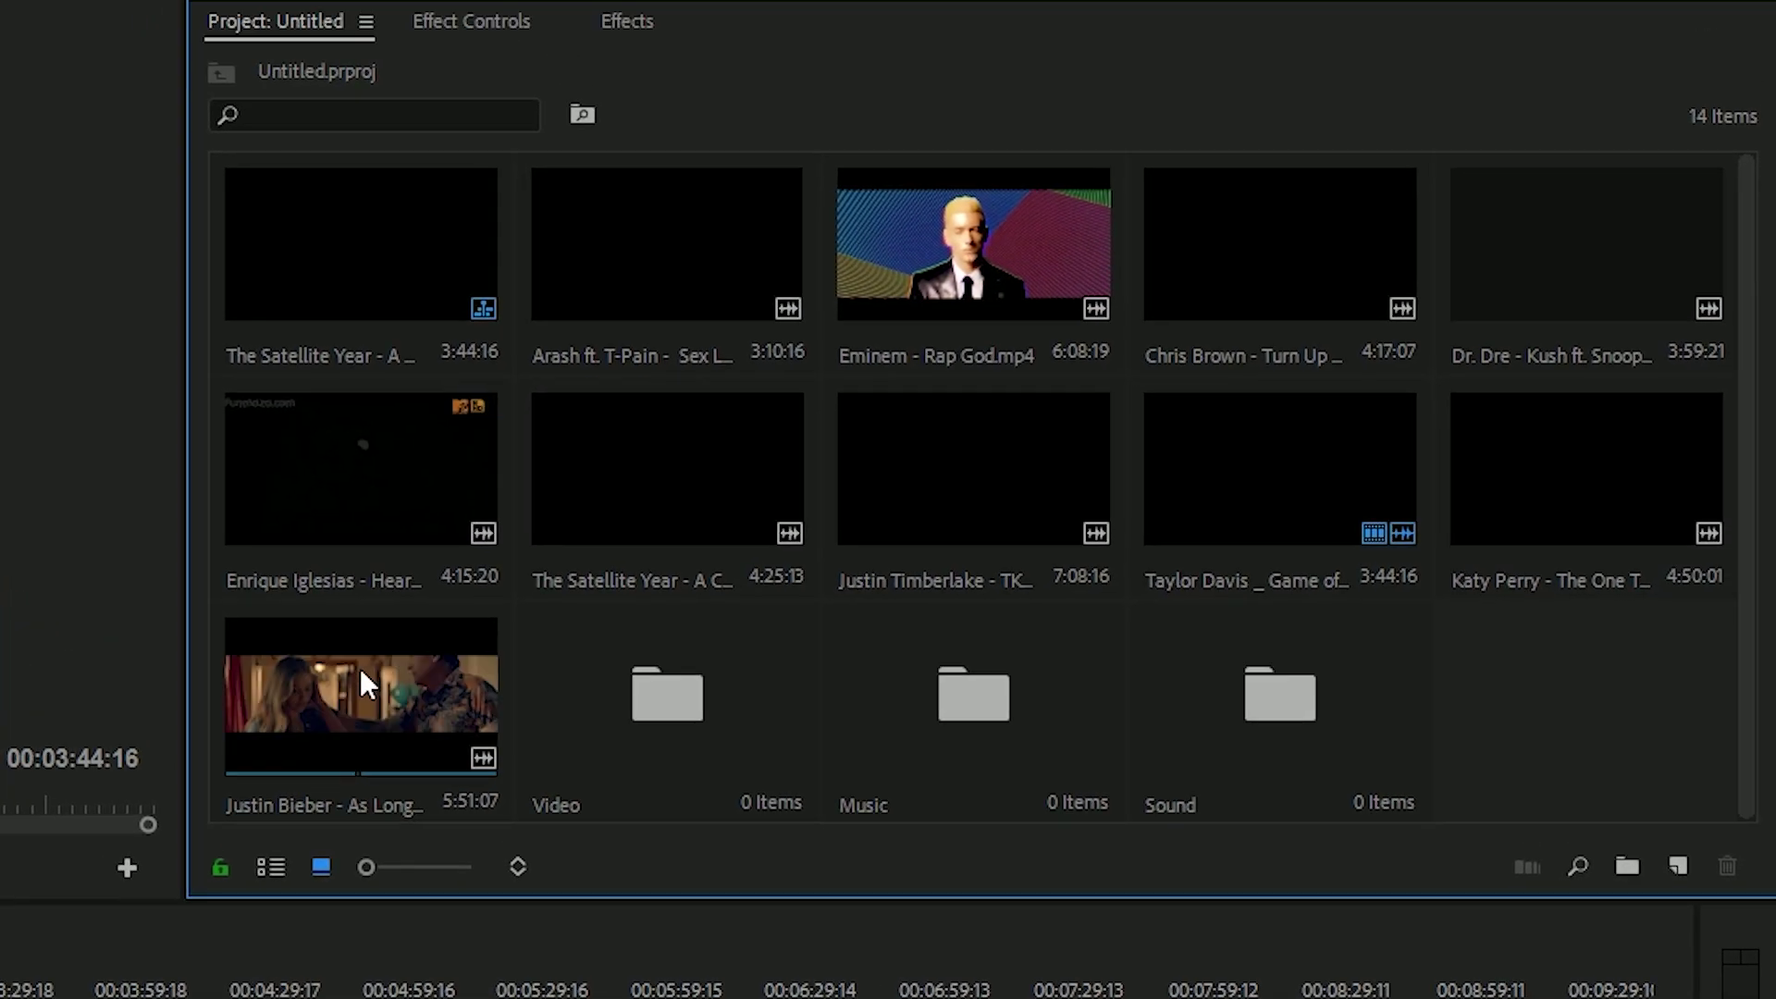
Step: Move all ten imported video clips, leaving out the sequence, into the Video bin
click(358, 673)
ctrl+click(1656, 428)
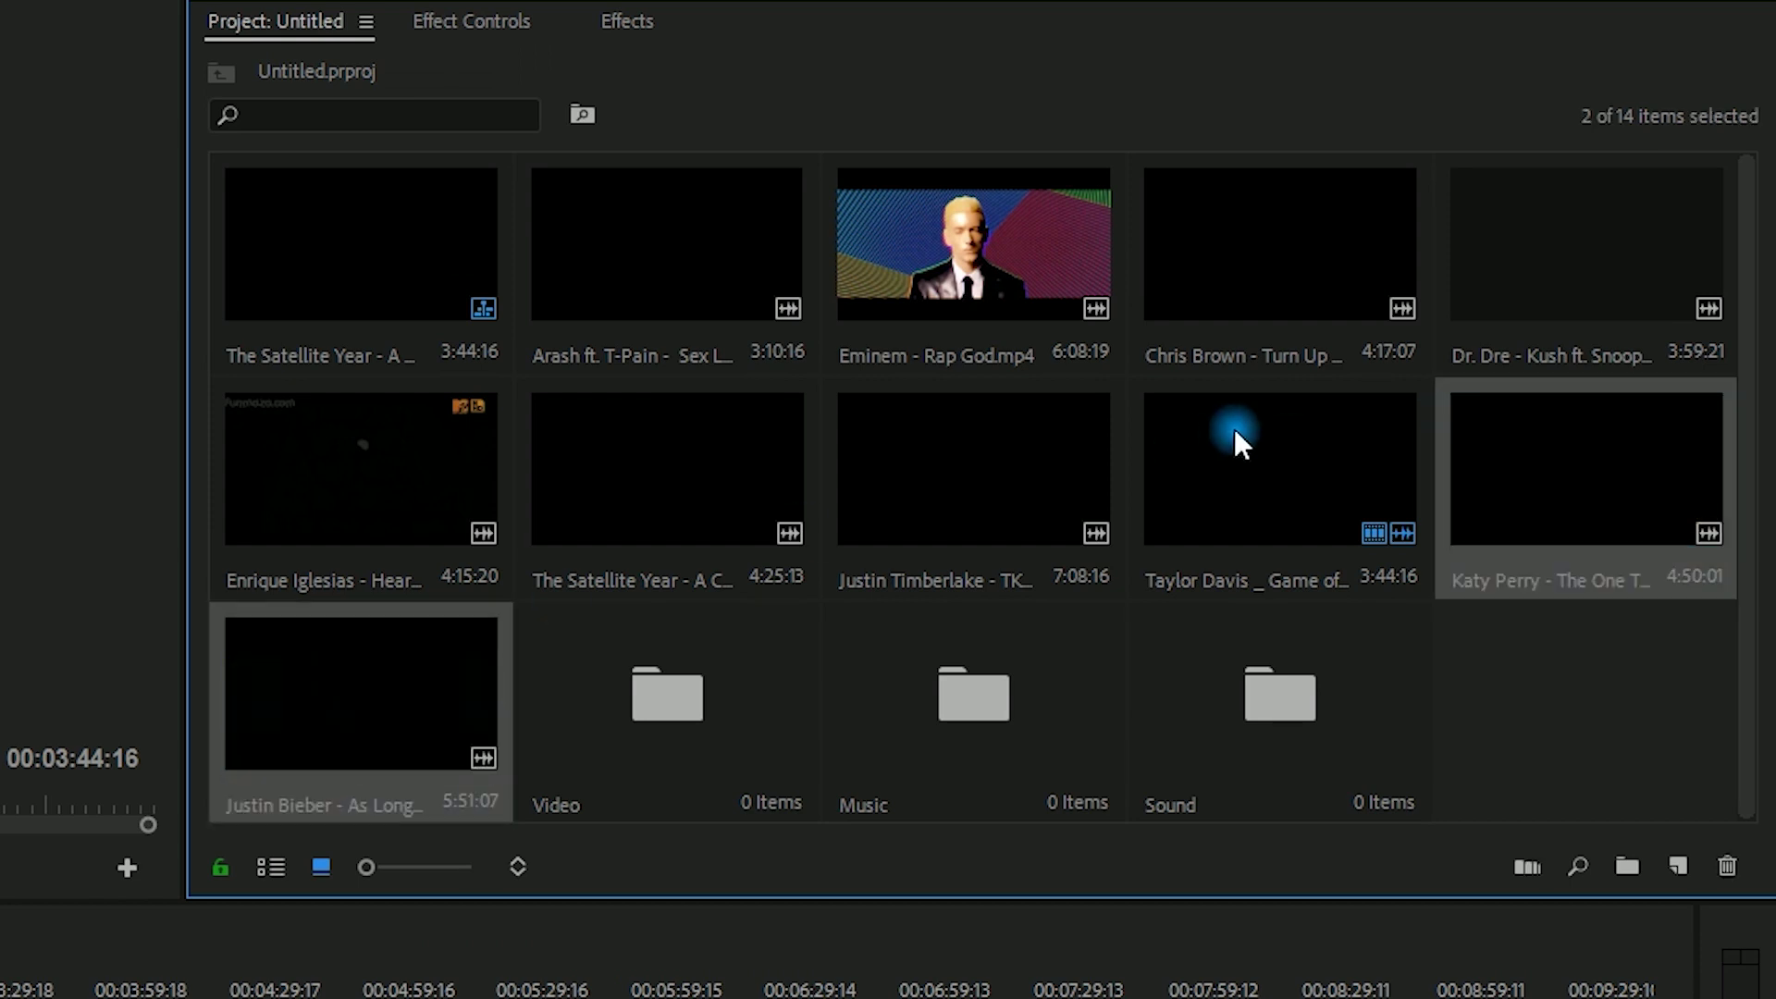
ctrl+click(1239, 442)
ctrl+click(999, 456)
ctrl+click(681, 464)
ctrl+click(361, 467)
ctrl+click(1475, 264)
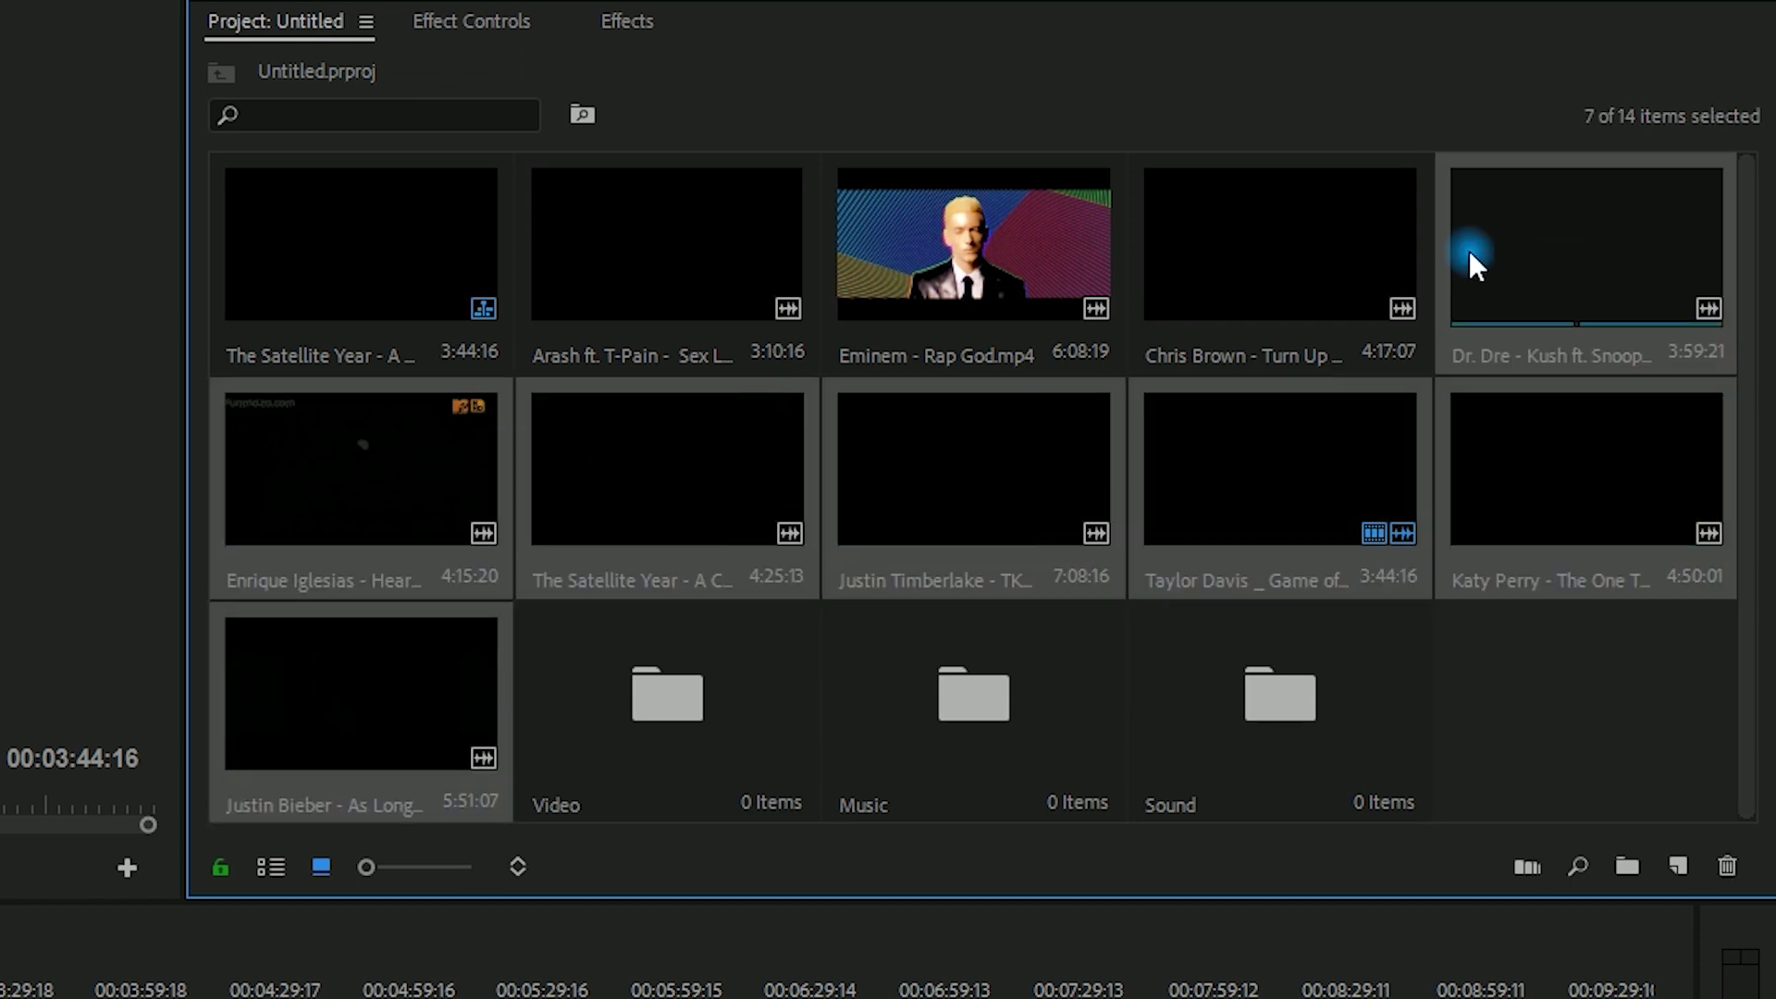
ctrl+click(1305, 245)
ctrl+click(976, 259)
ctrl+click(696, 247)
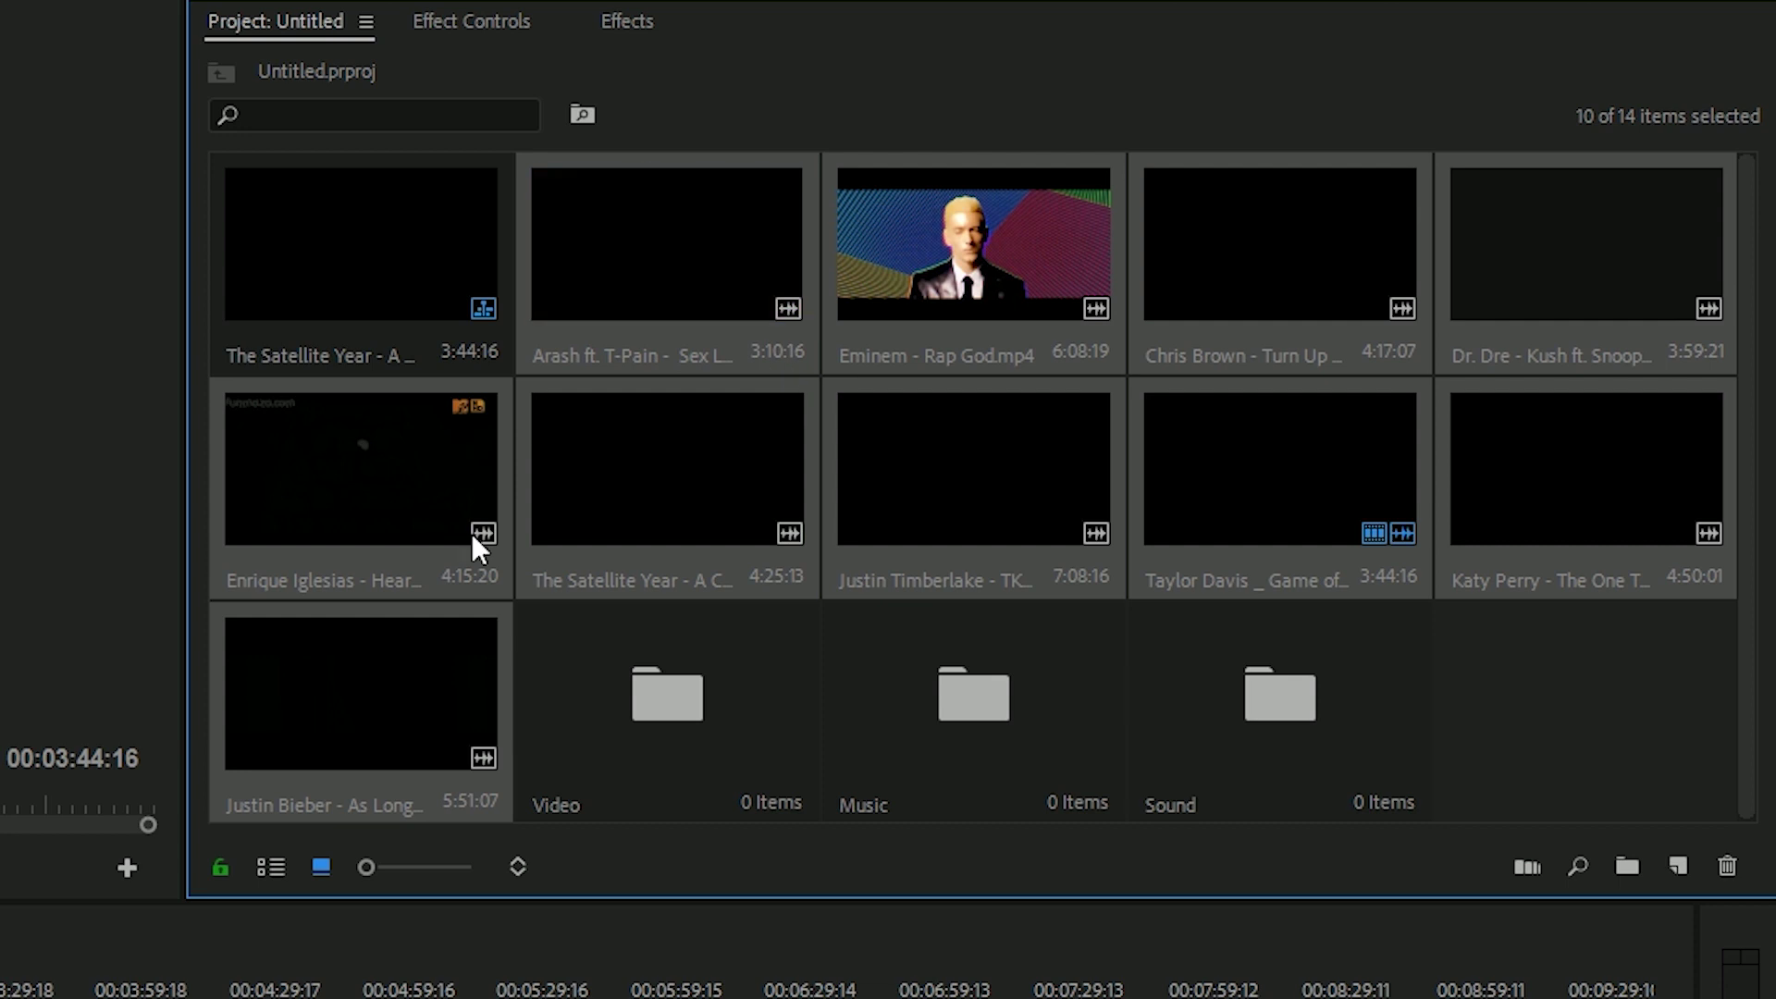
drag(574, 305, 669, 689)
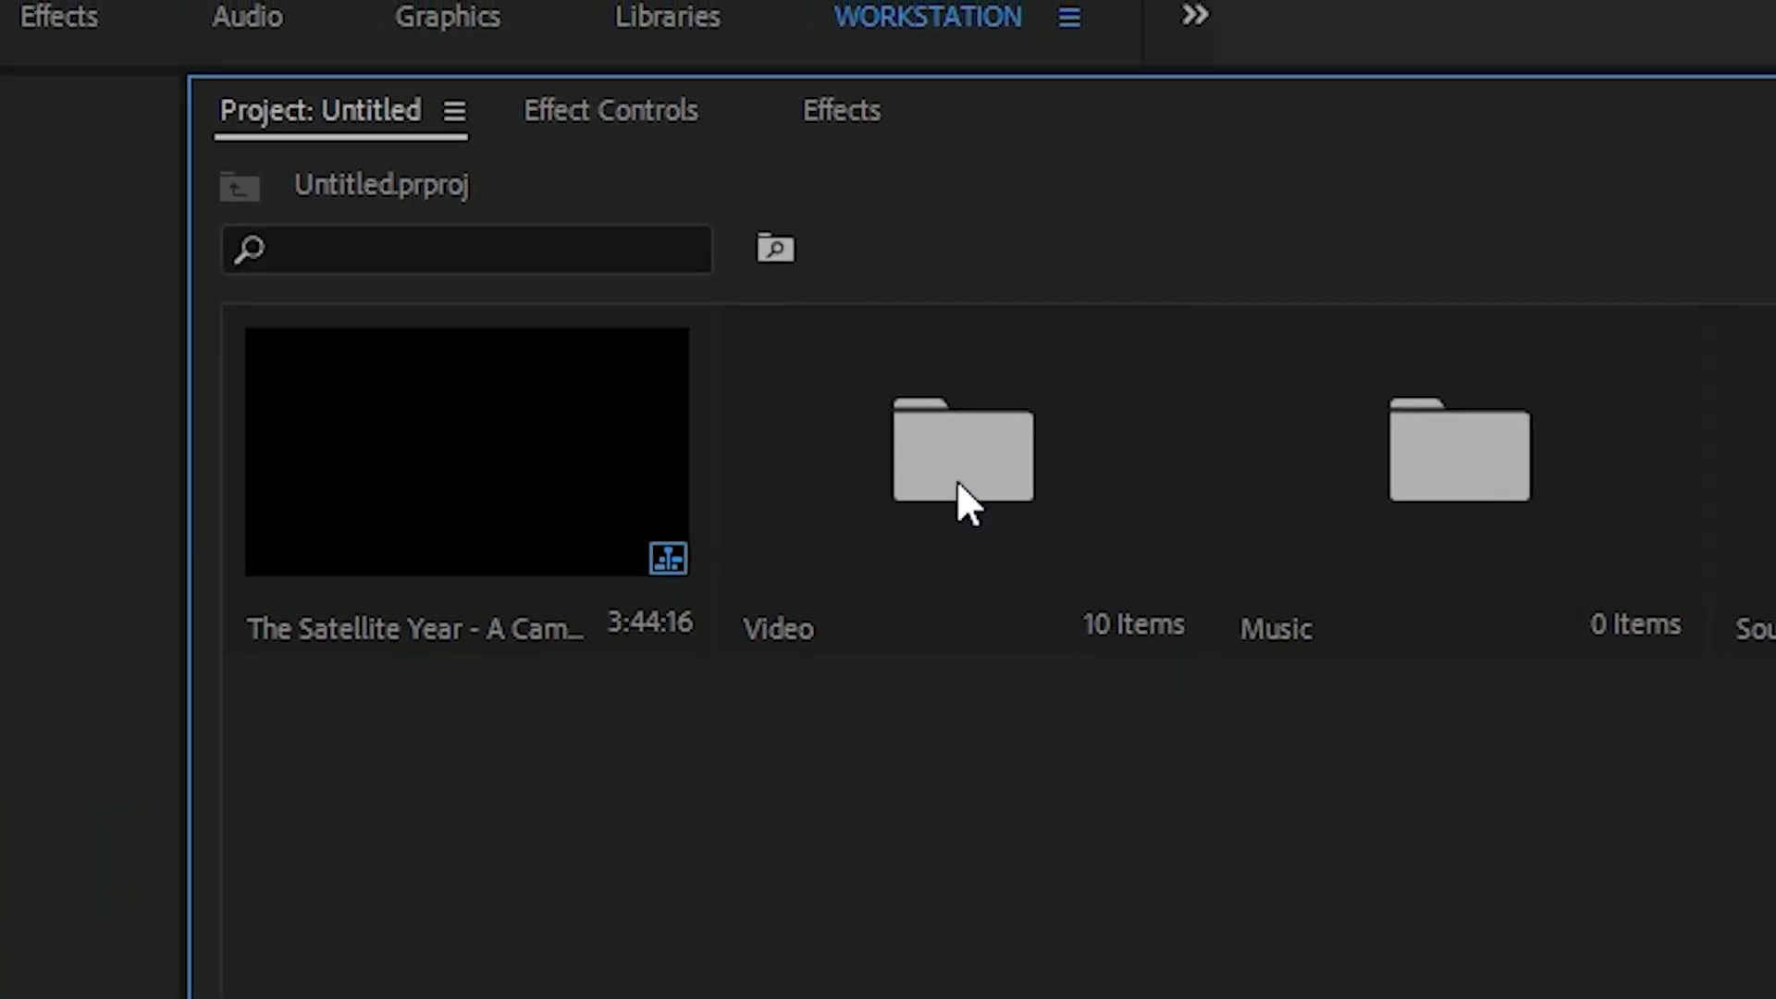
Step: Look inside the Video bin, close the bin's view and return to the project's top-level items
double_click(962, 440)
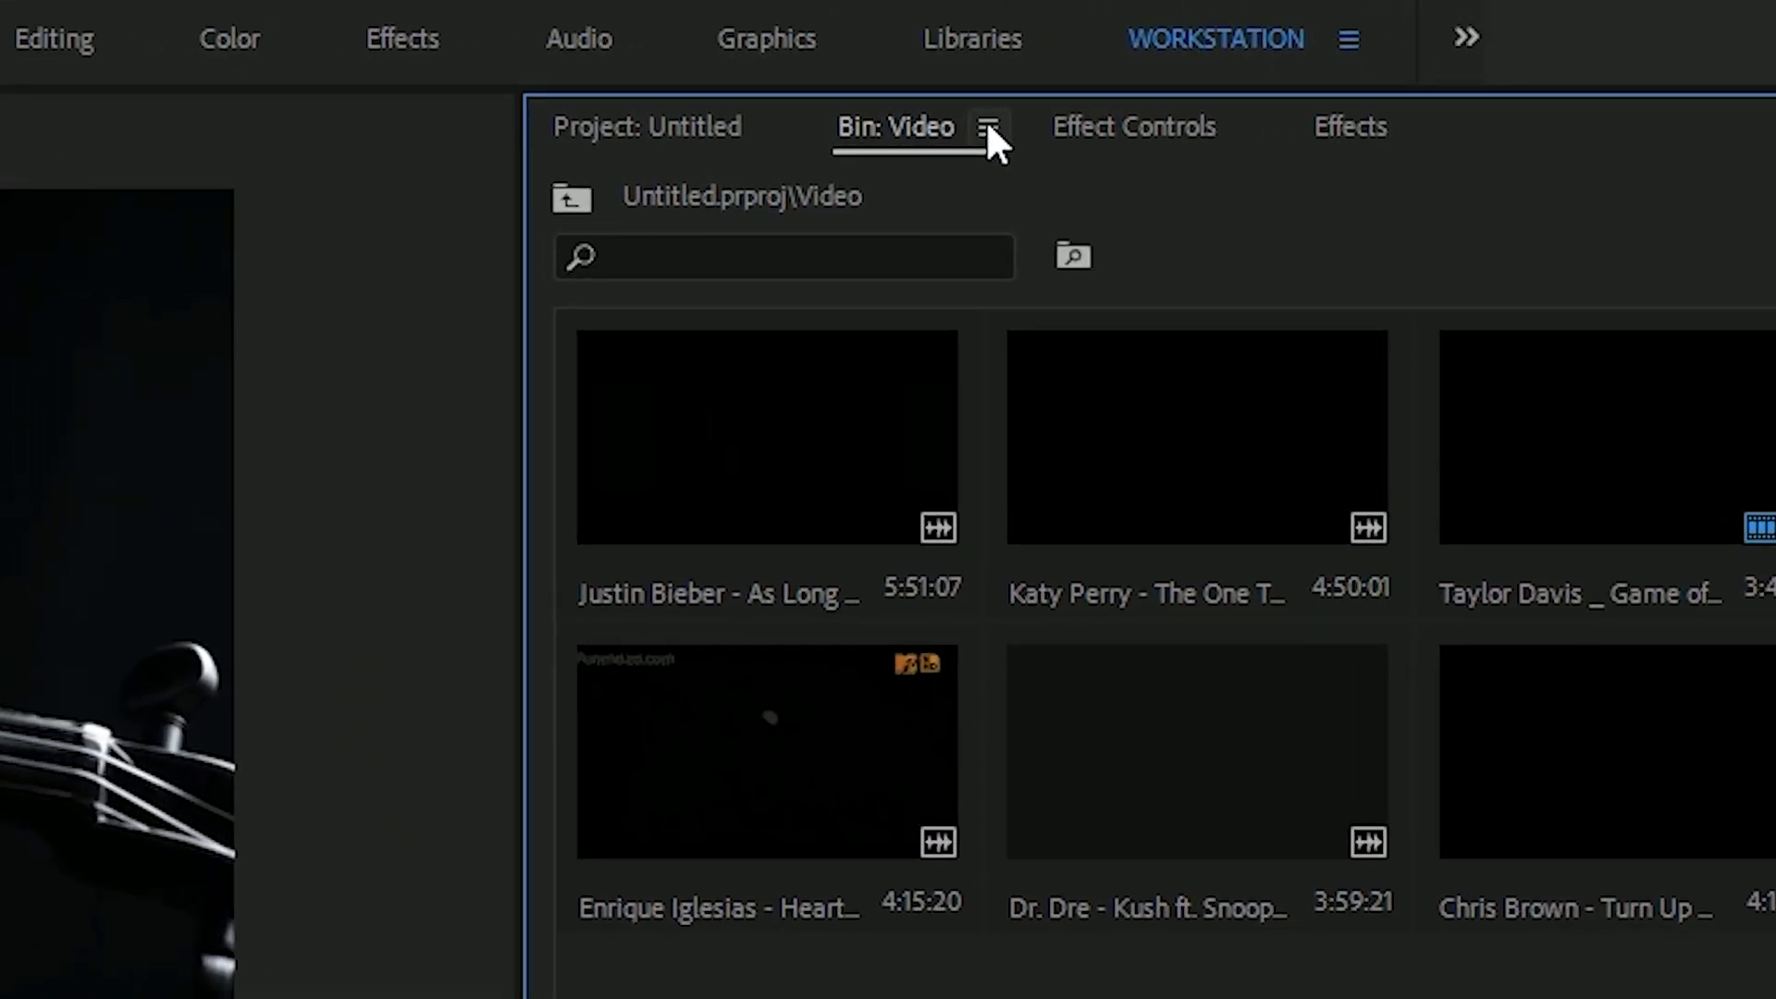
click(986, 119)
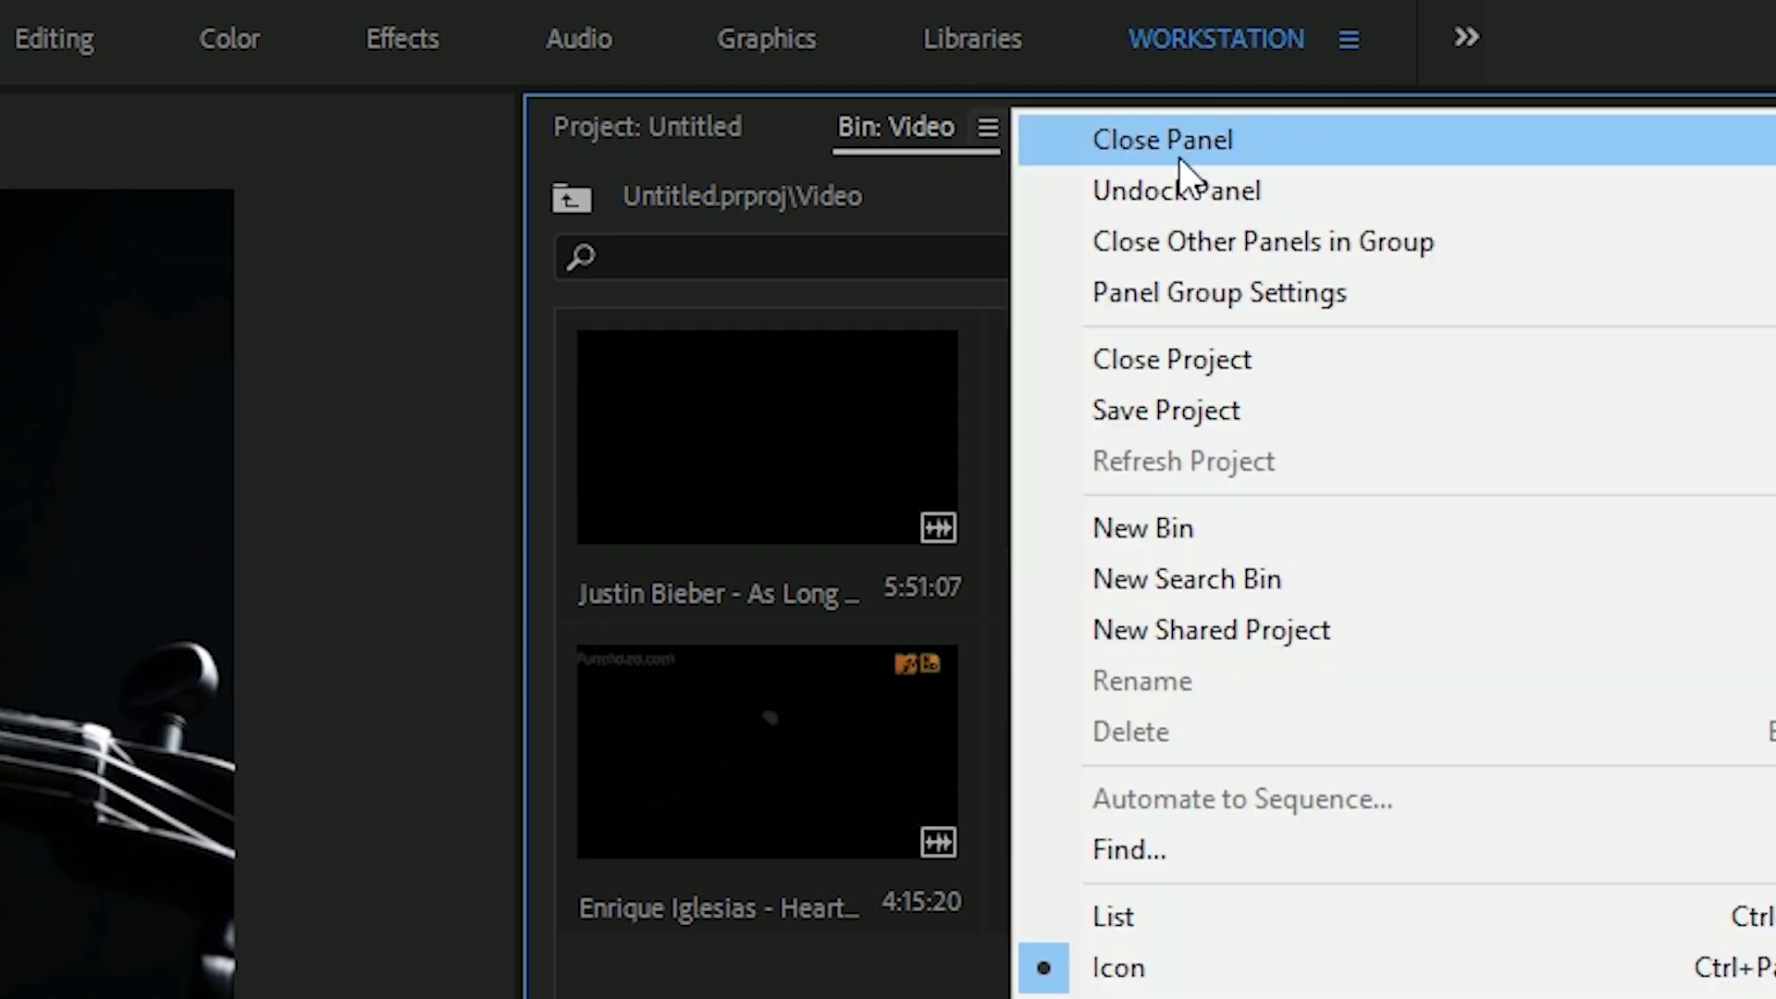
click(1262, 142)
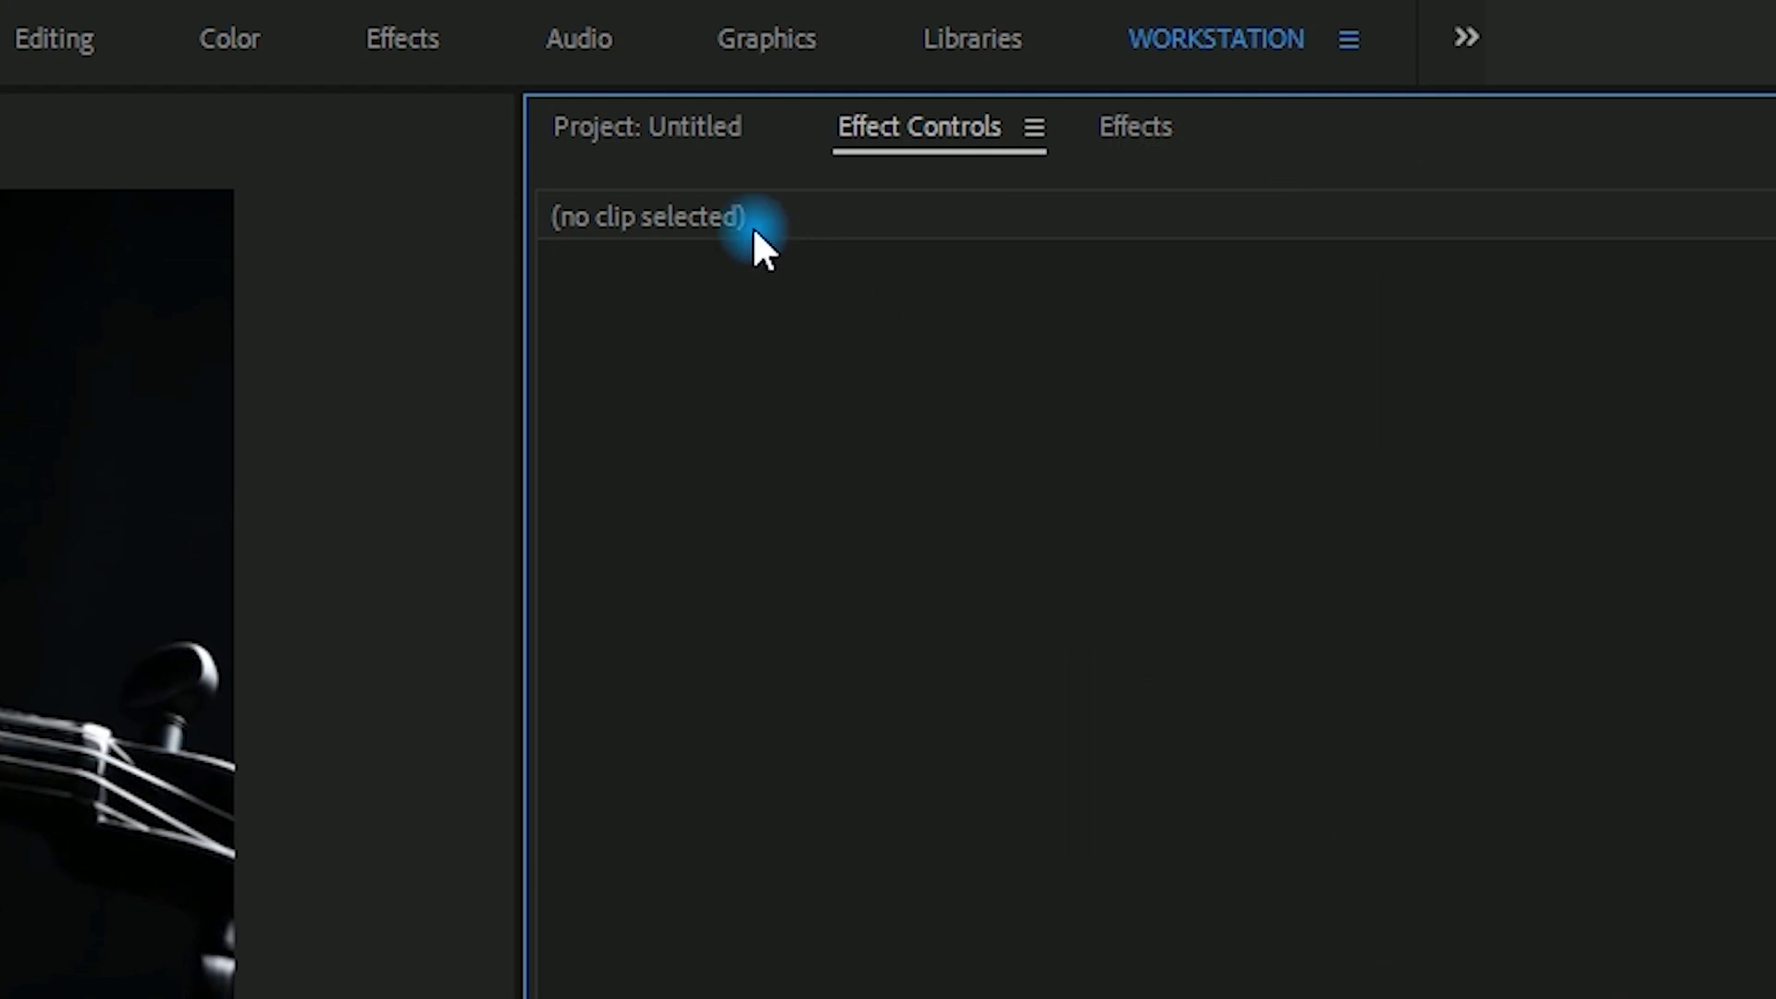
click(671, 124)
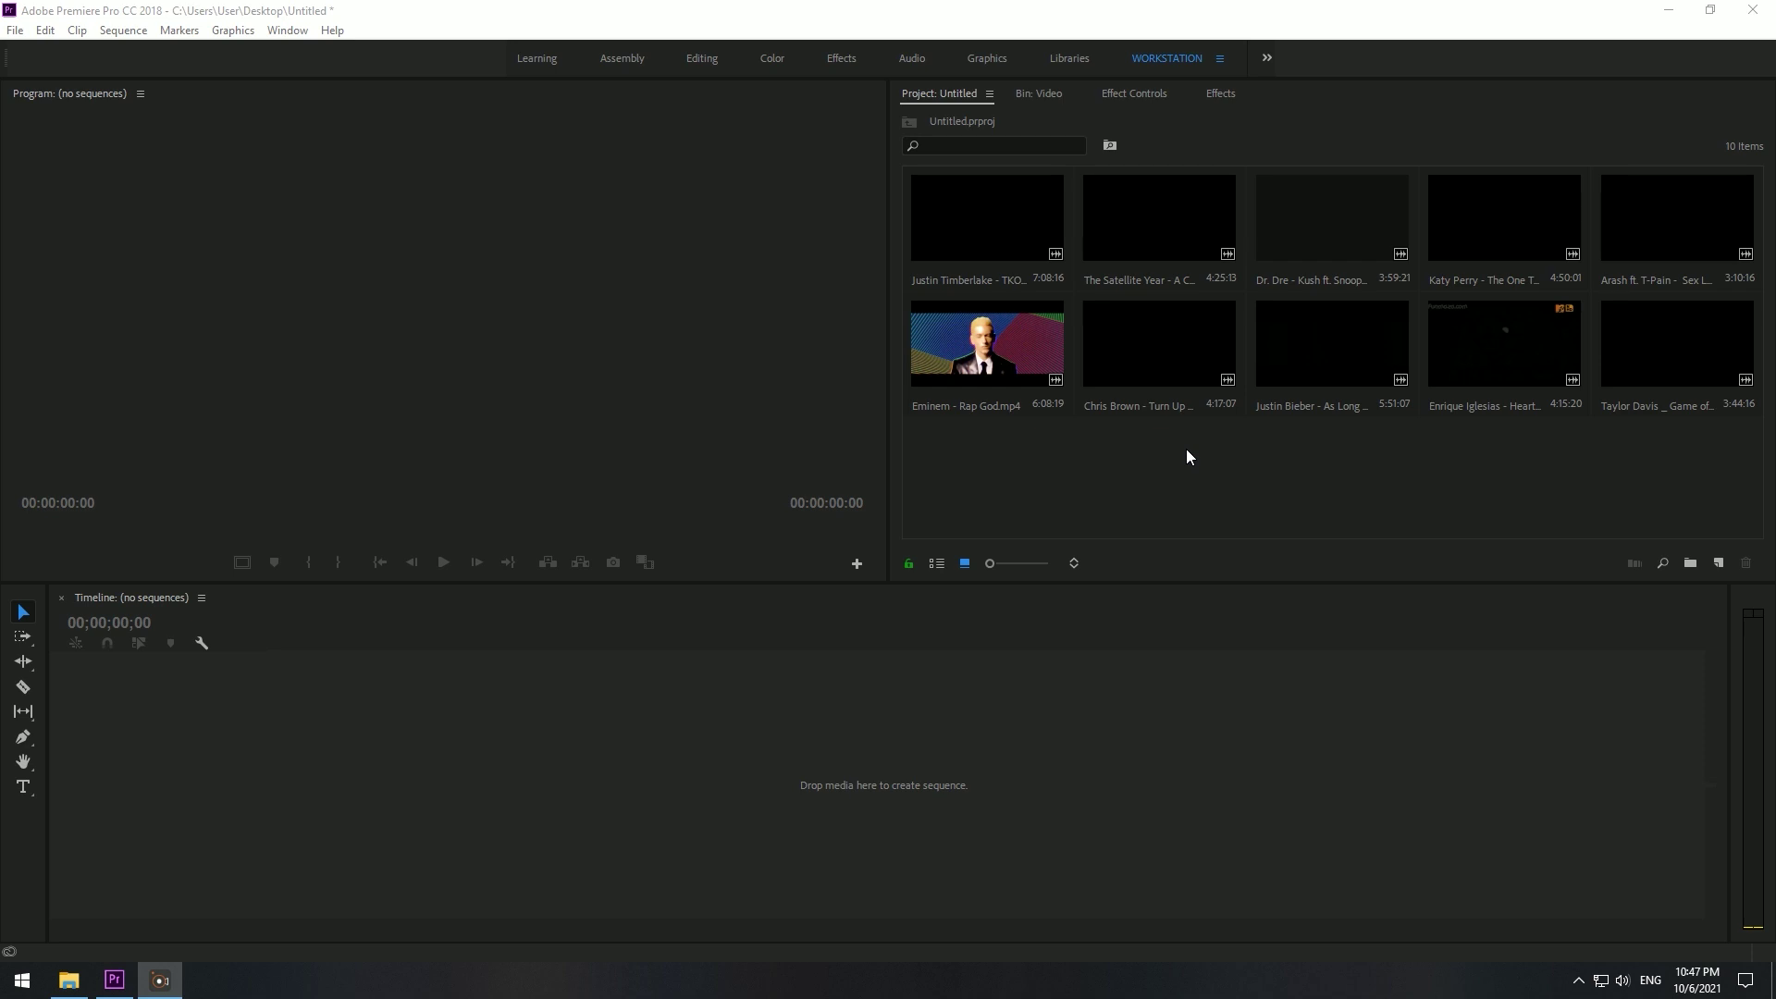
Step: Create a sequence from Eminem - Rap God.mp4 by placing the clip in the empty timeline
drag(985, 357, 529, 730)
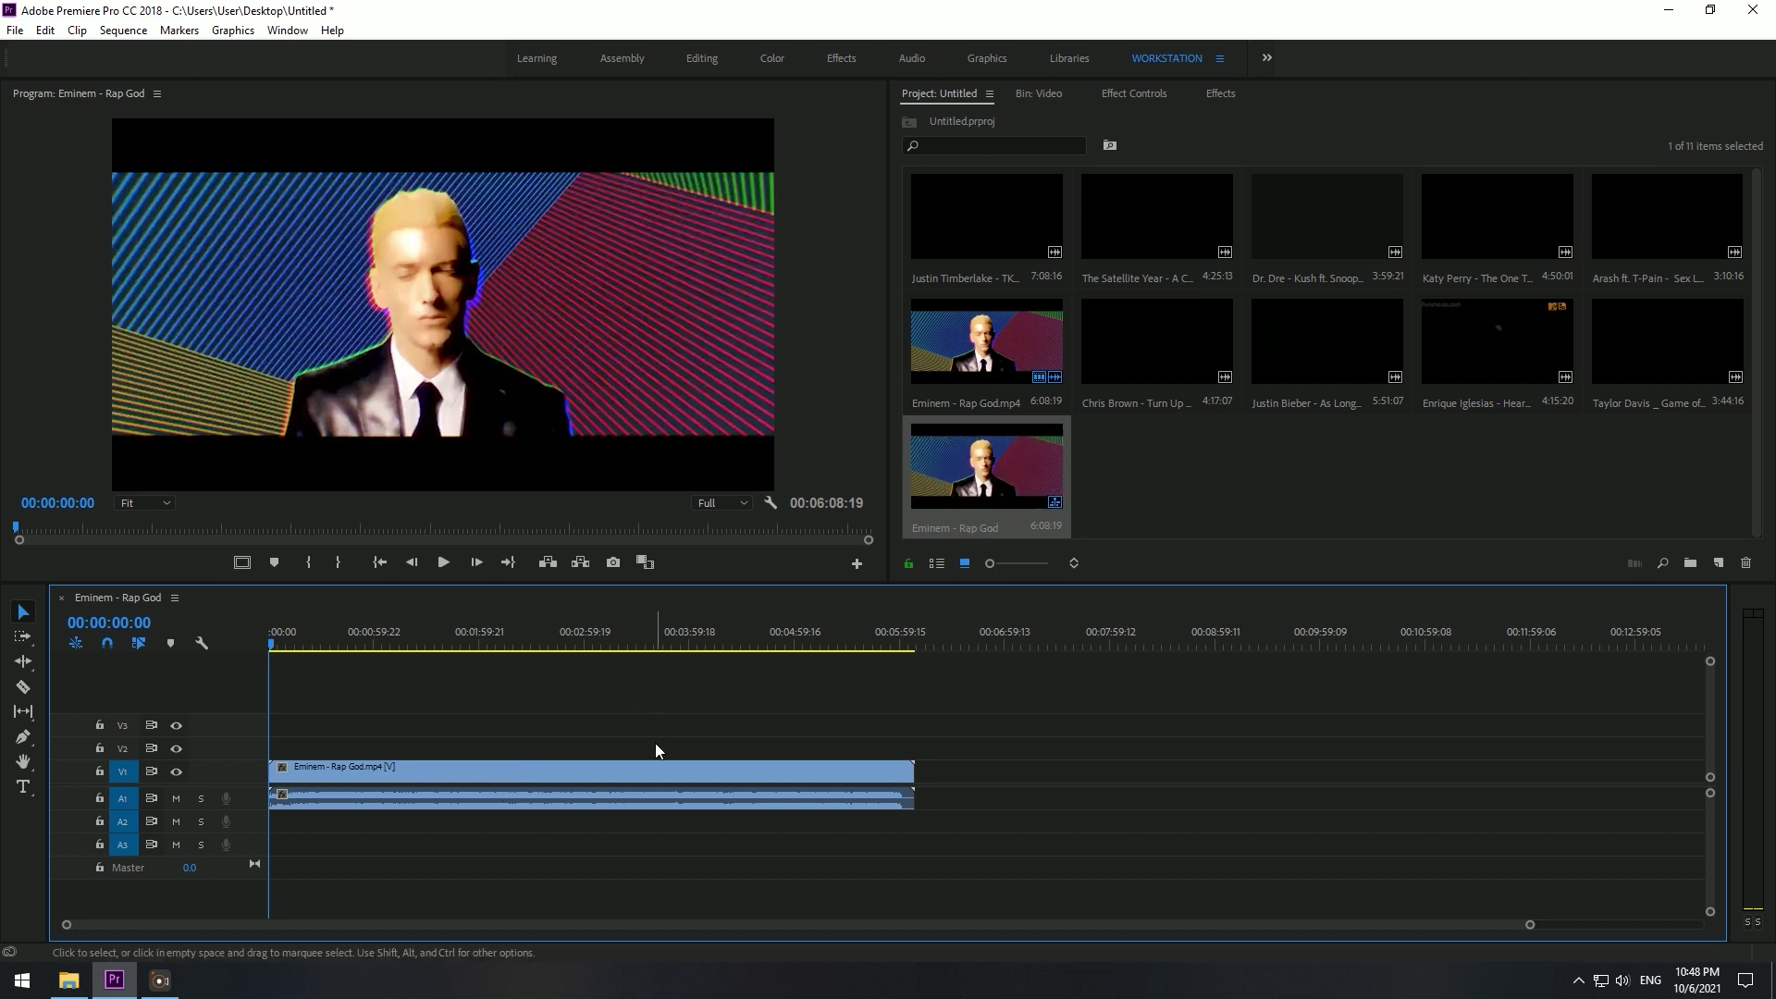
click(1112, 496)
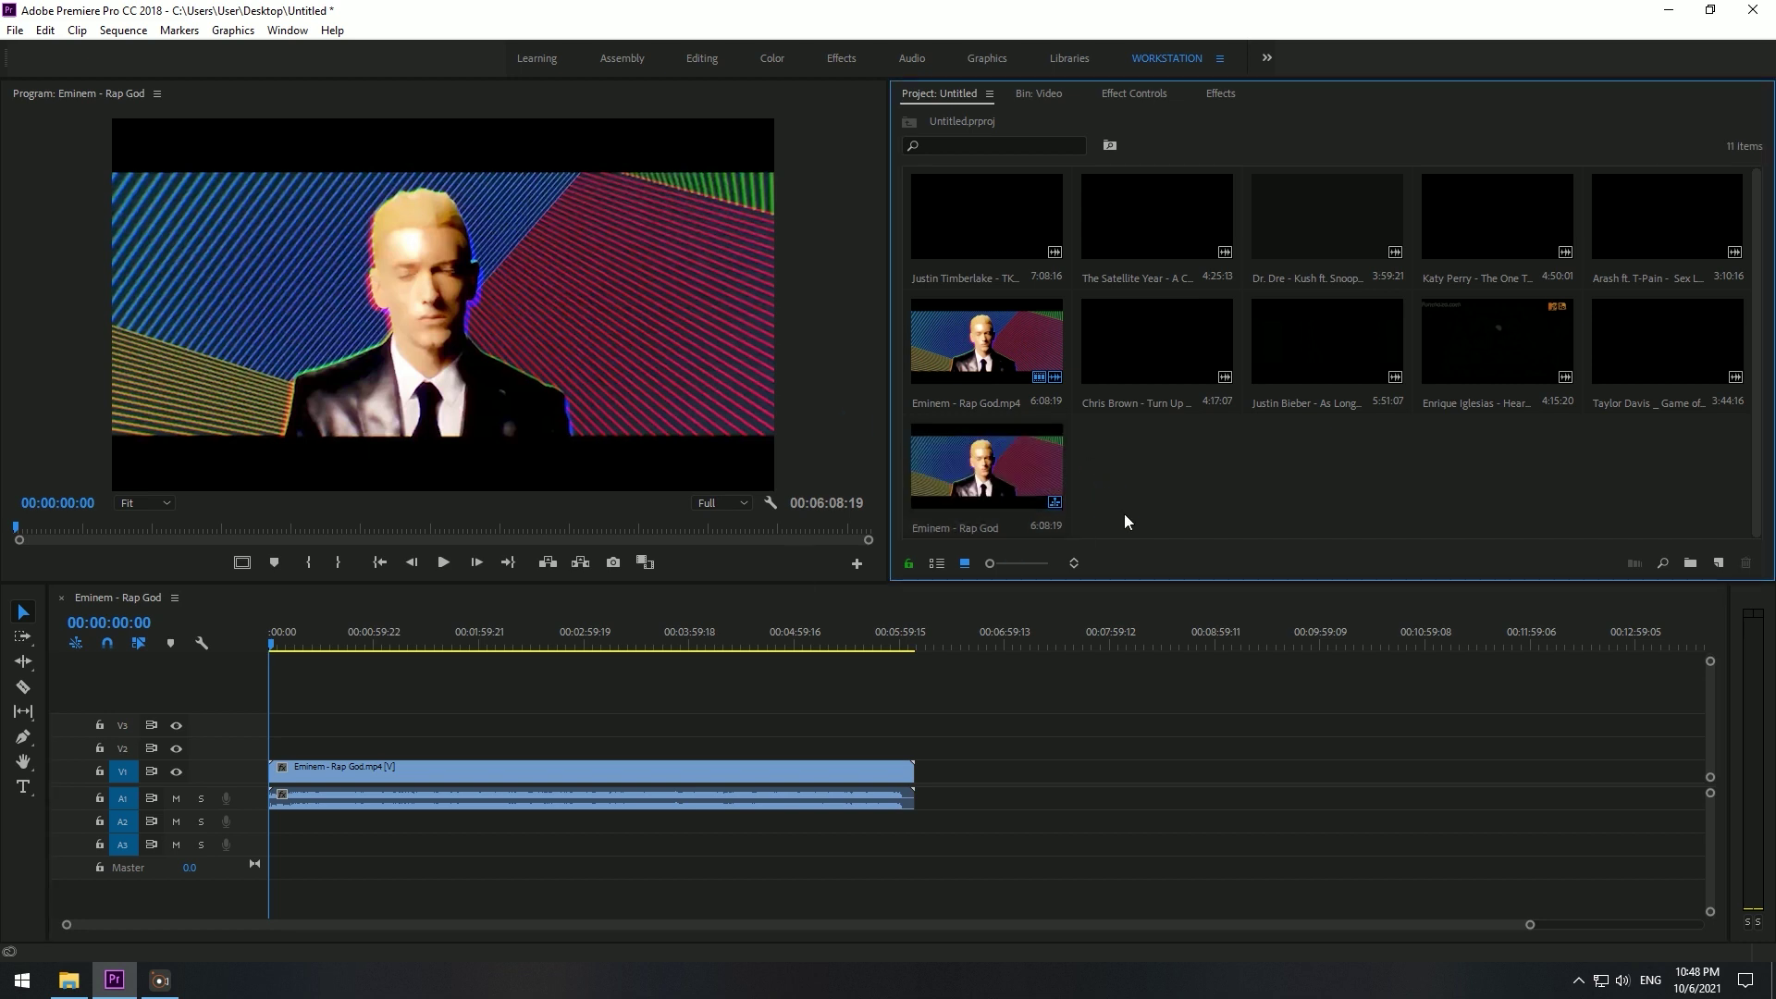
key(ctrl+s)
Step: Remove the Eminem - Rap God sequence from the project, keeping the source videos
drag(777, 698, 567, 832)
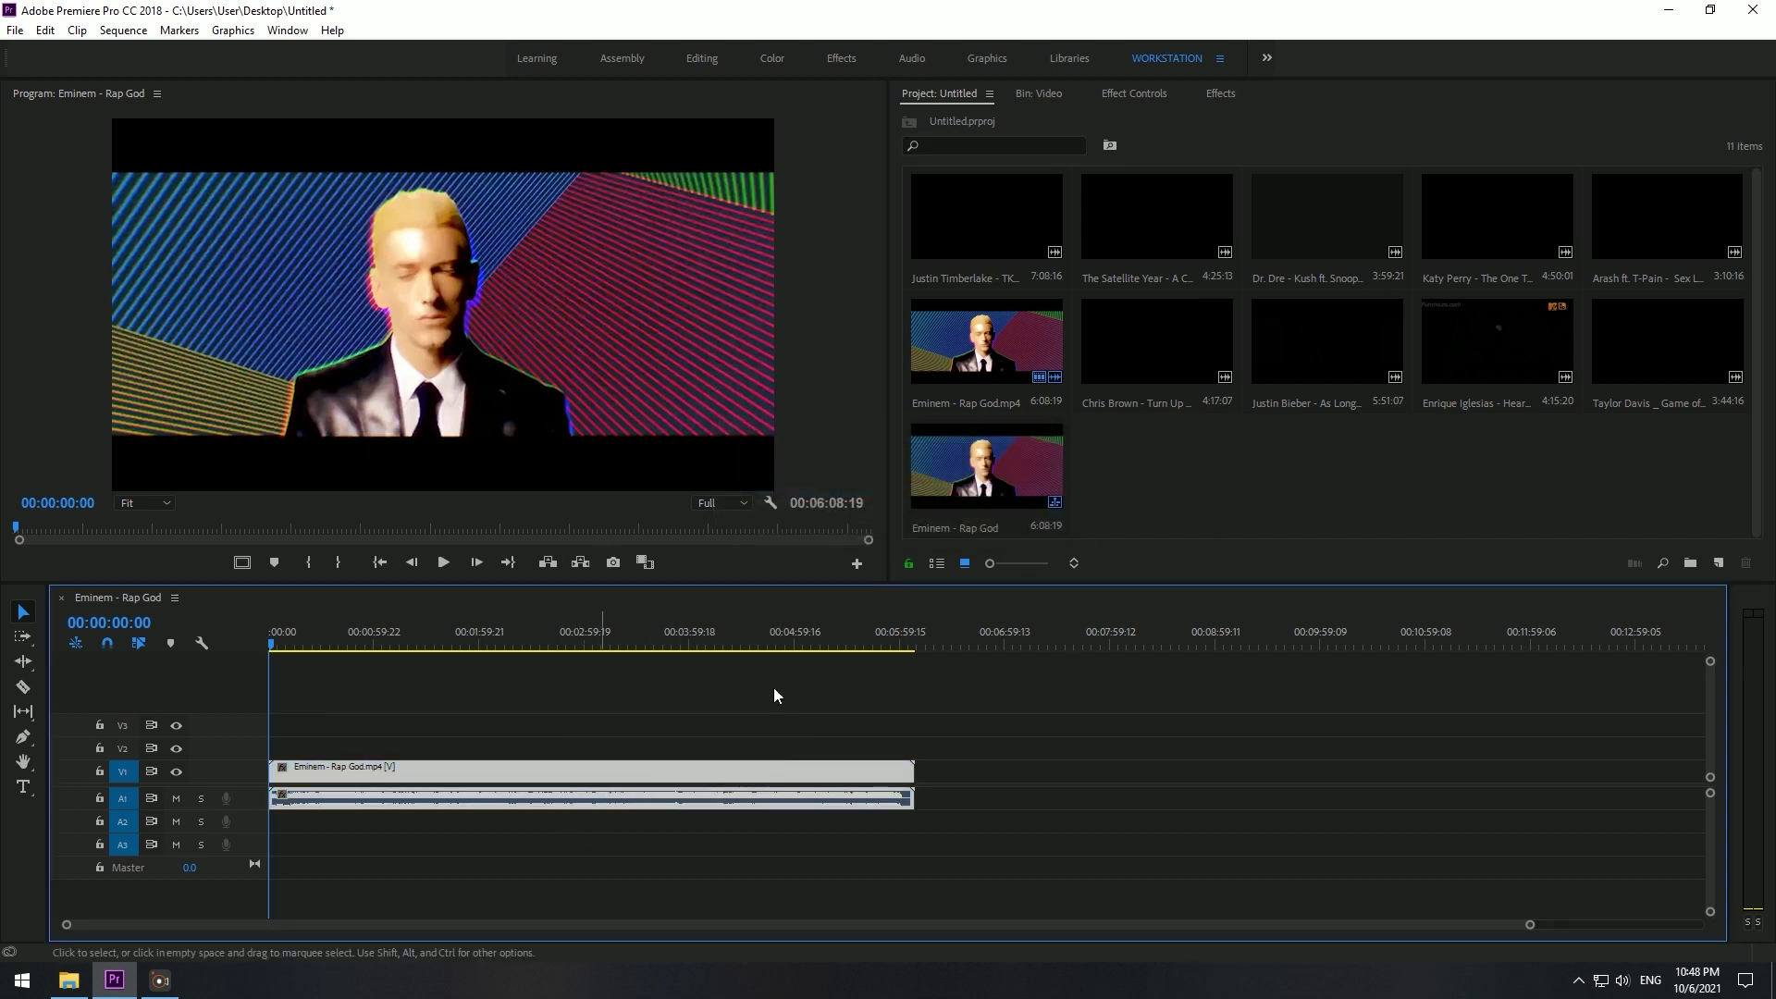
click(1173, 509)
key(Delete)
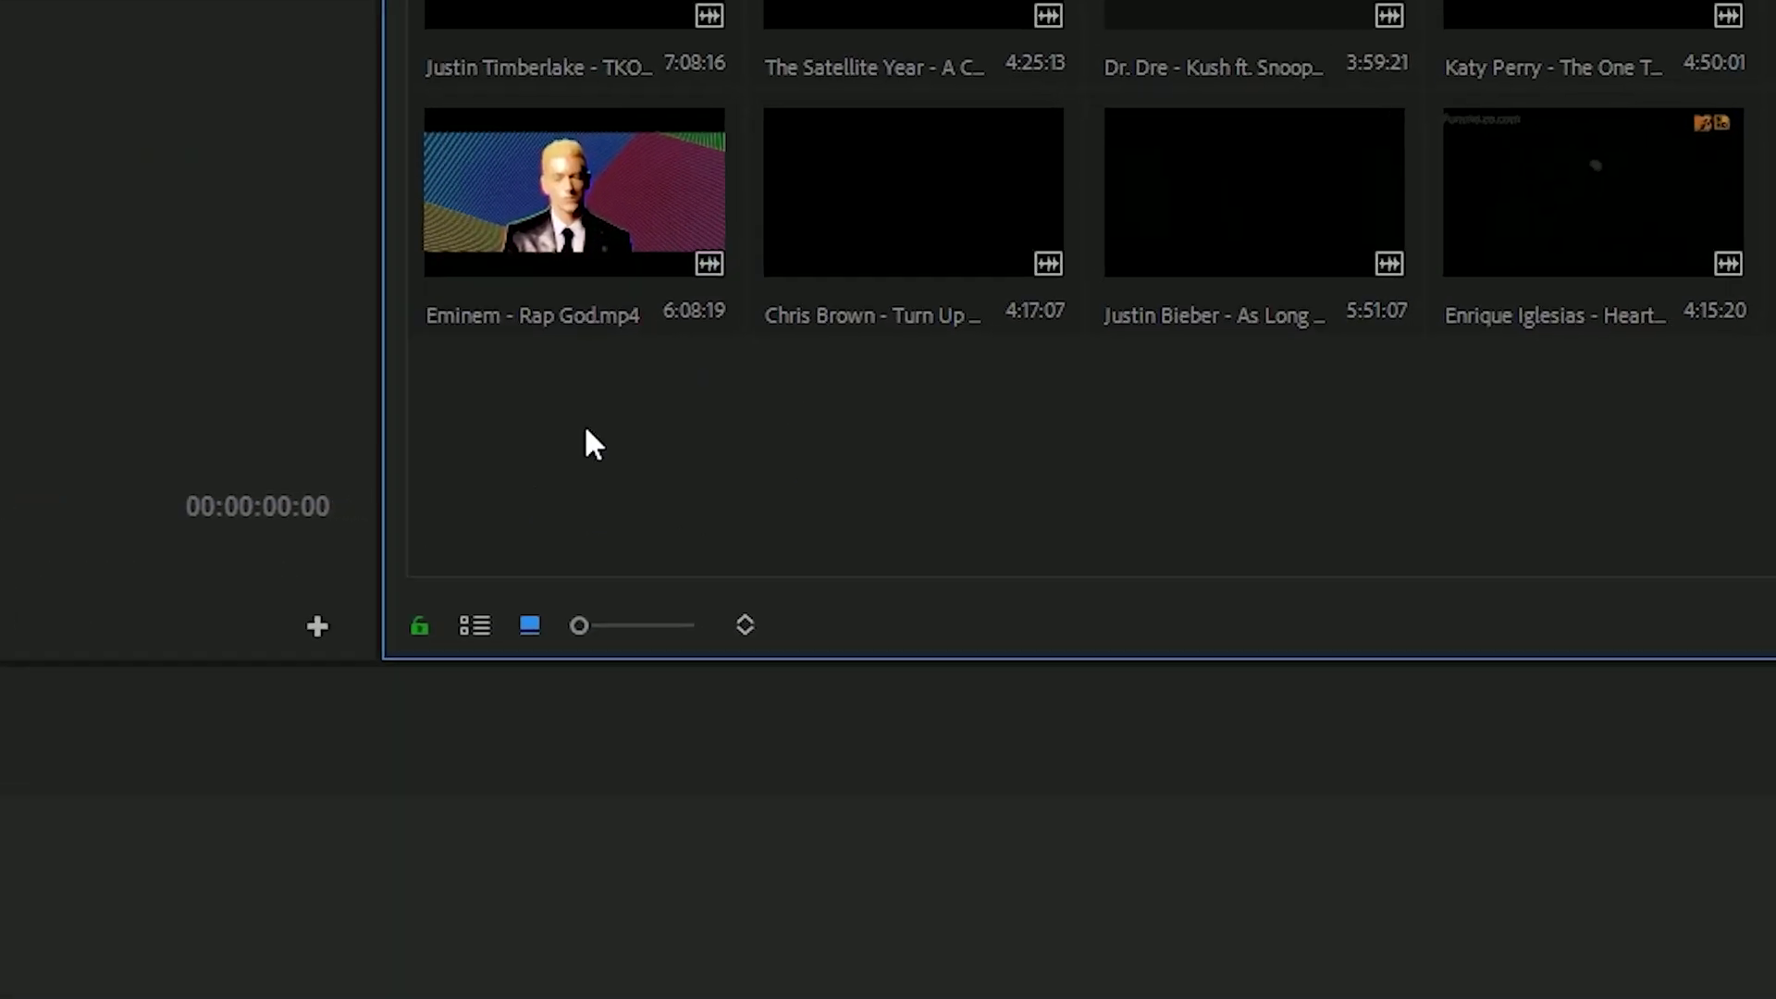
Step: Create a new sequence named Sequence 01 using the Digital SLR 1080p preset DSLR 1080p25
right_click(643, 414)
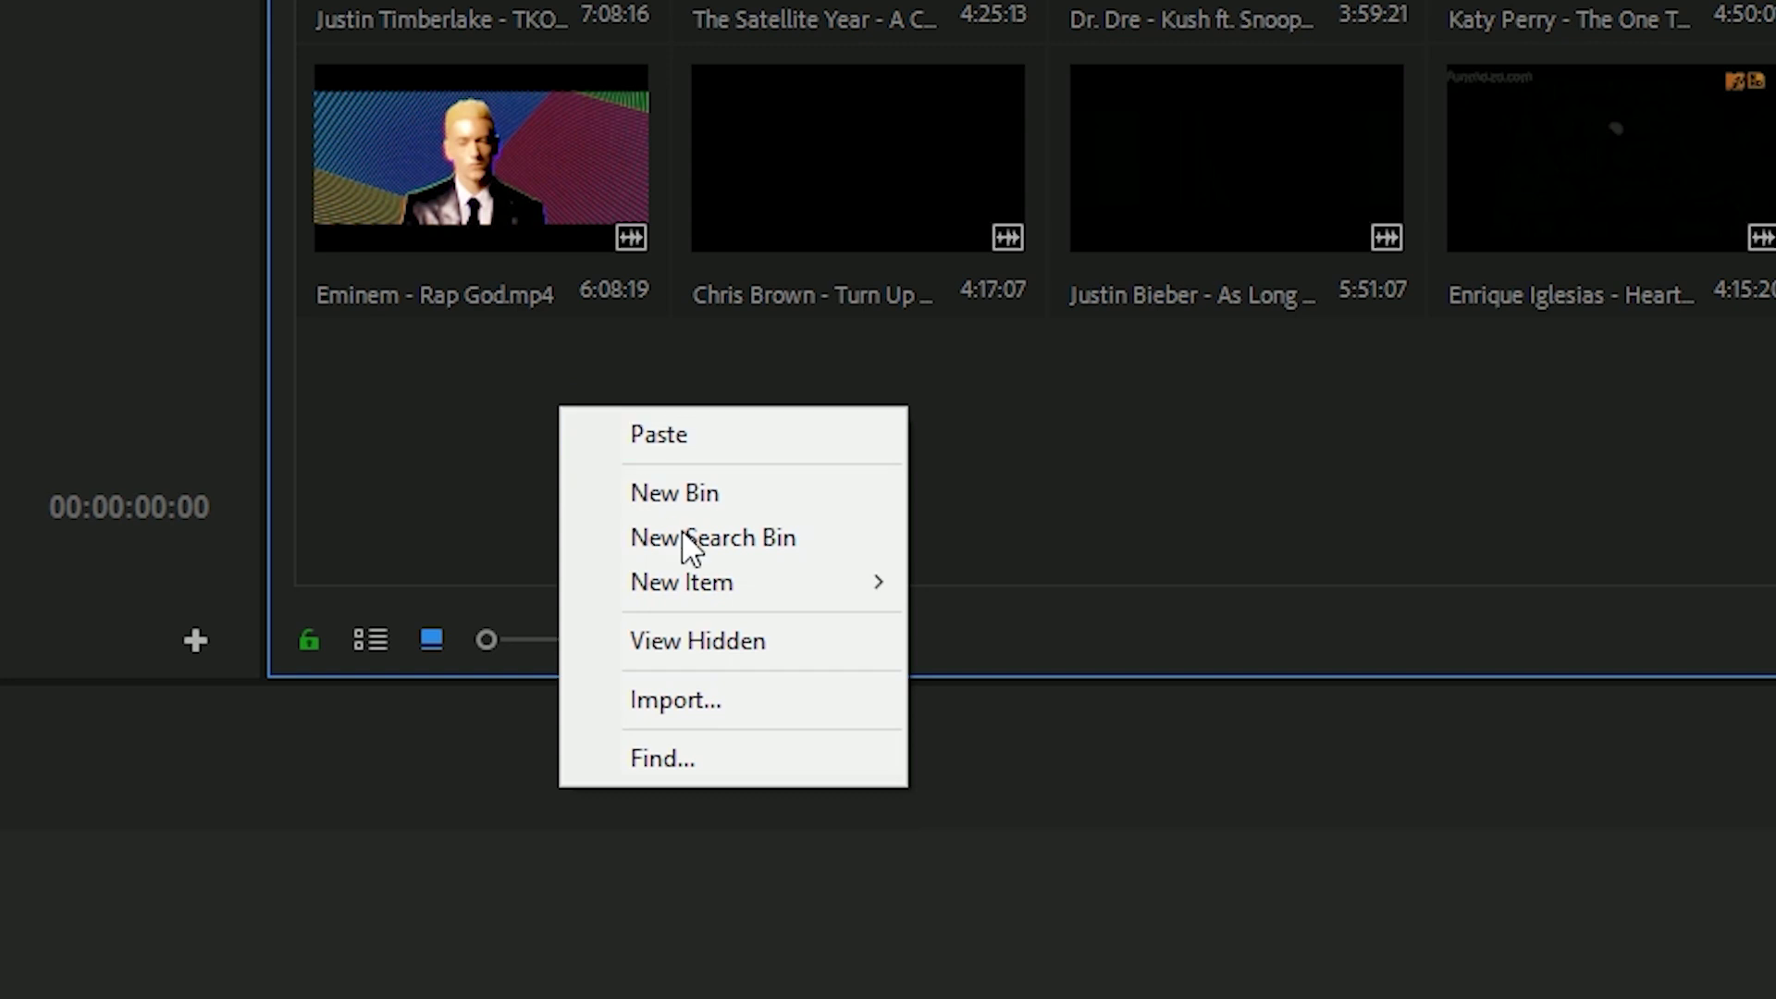
mouse_move(680, 591)
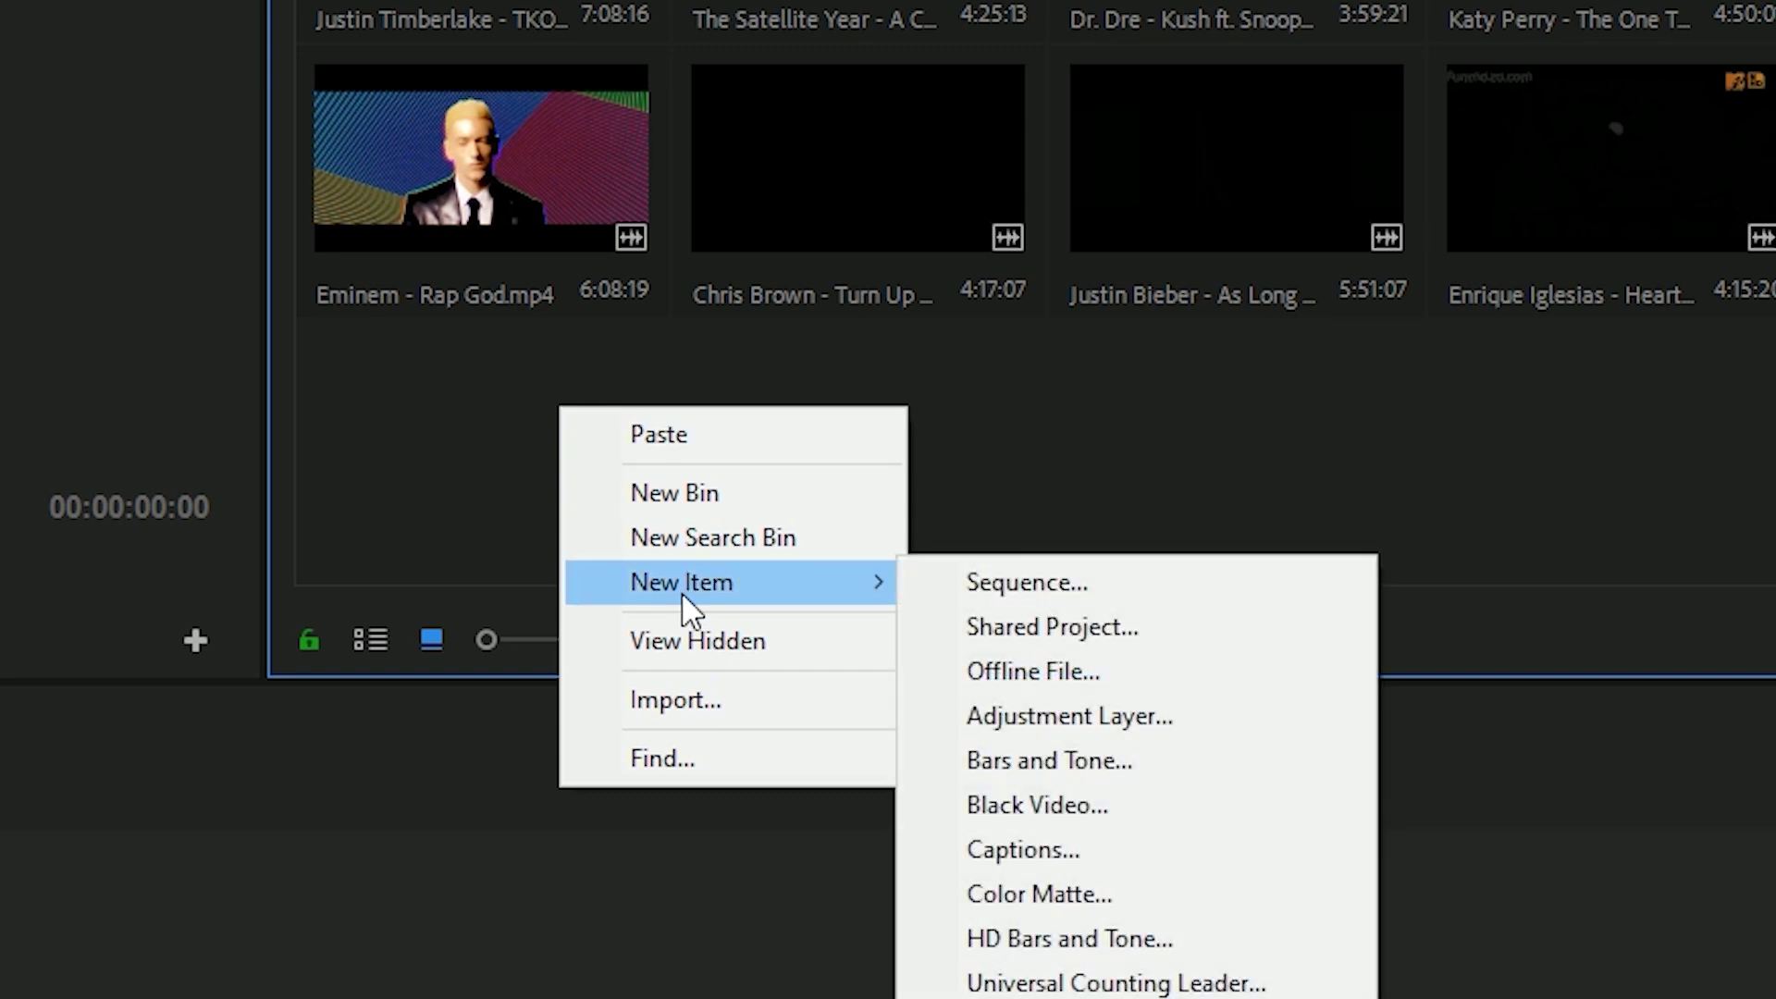
click(994, 599)
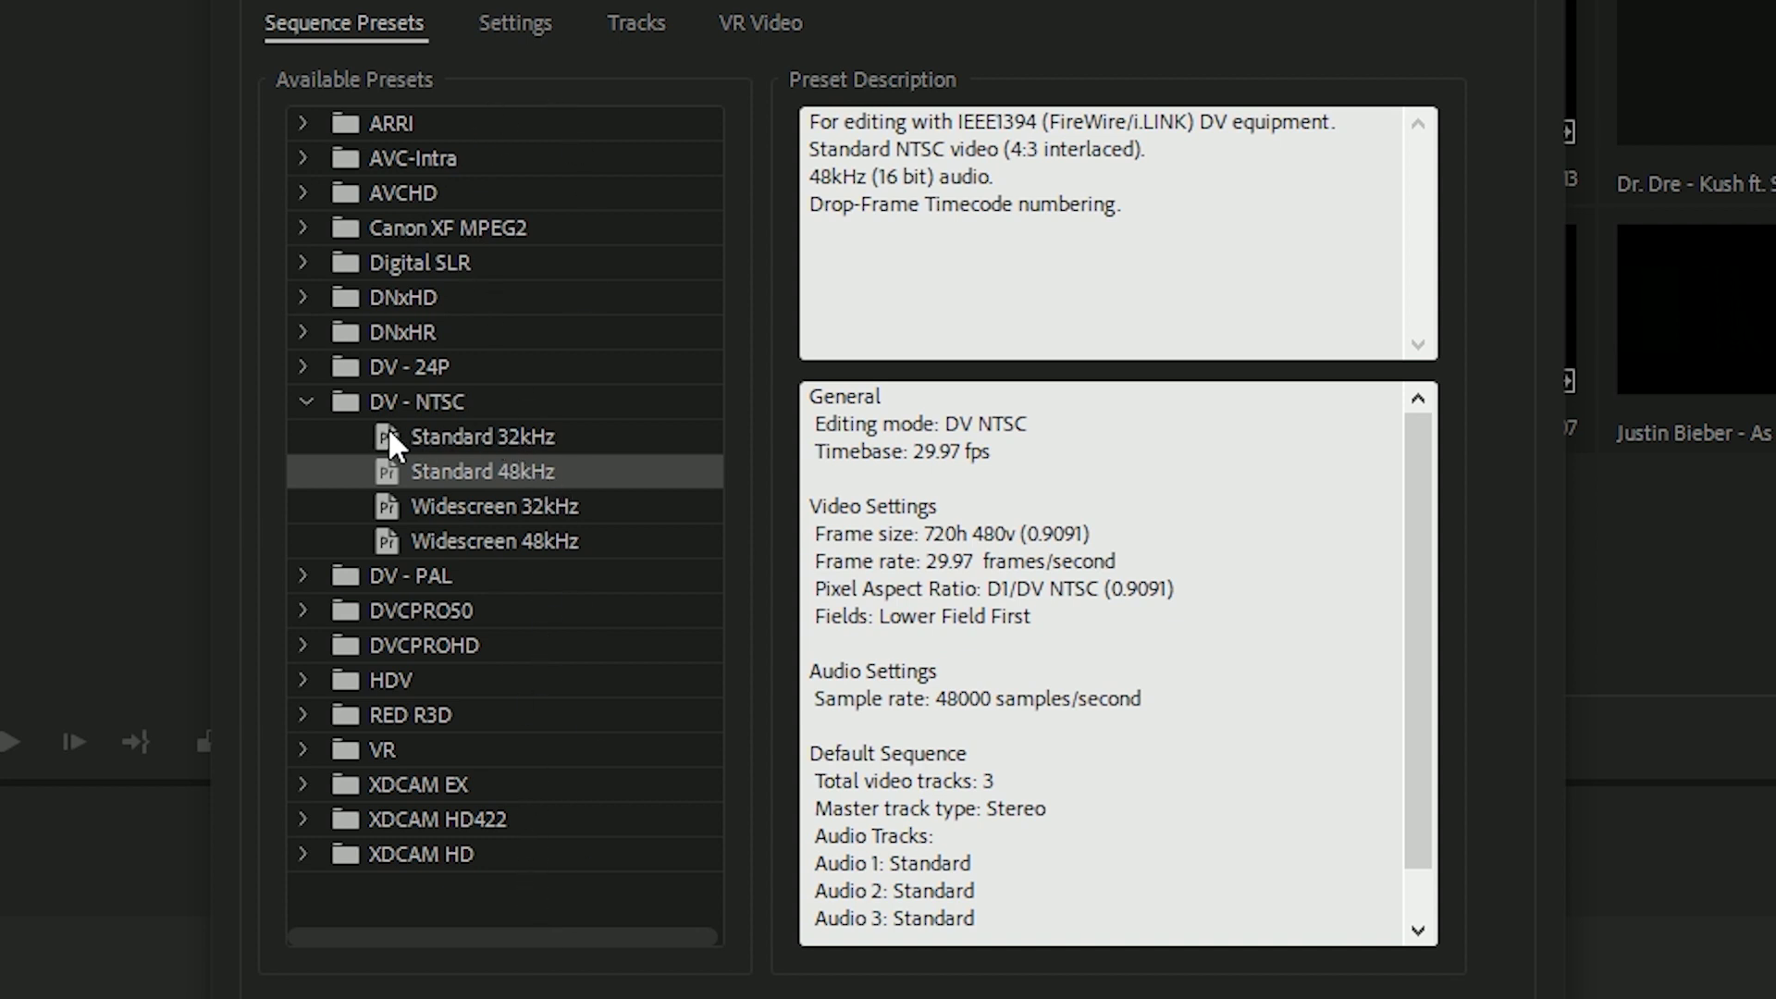
click(305, 396)
click(440, 264)
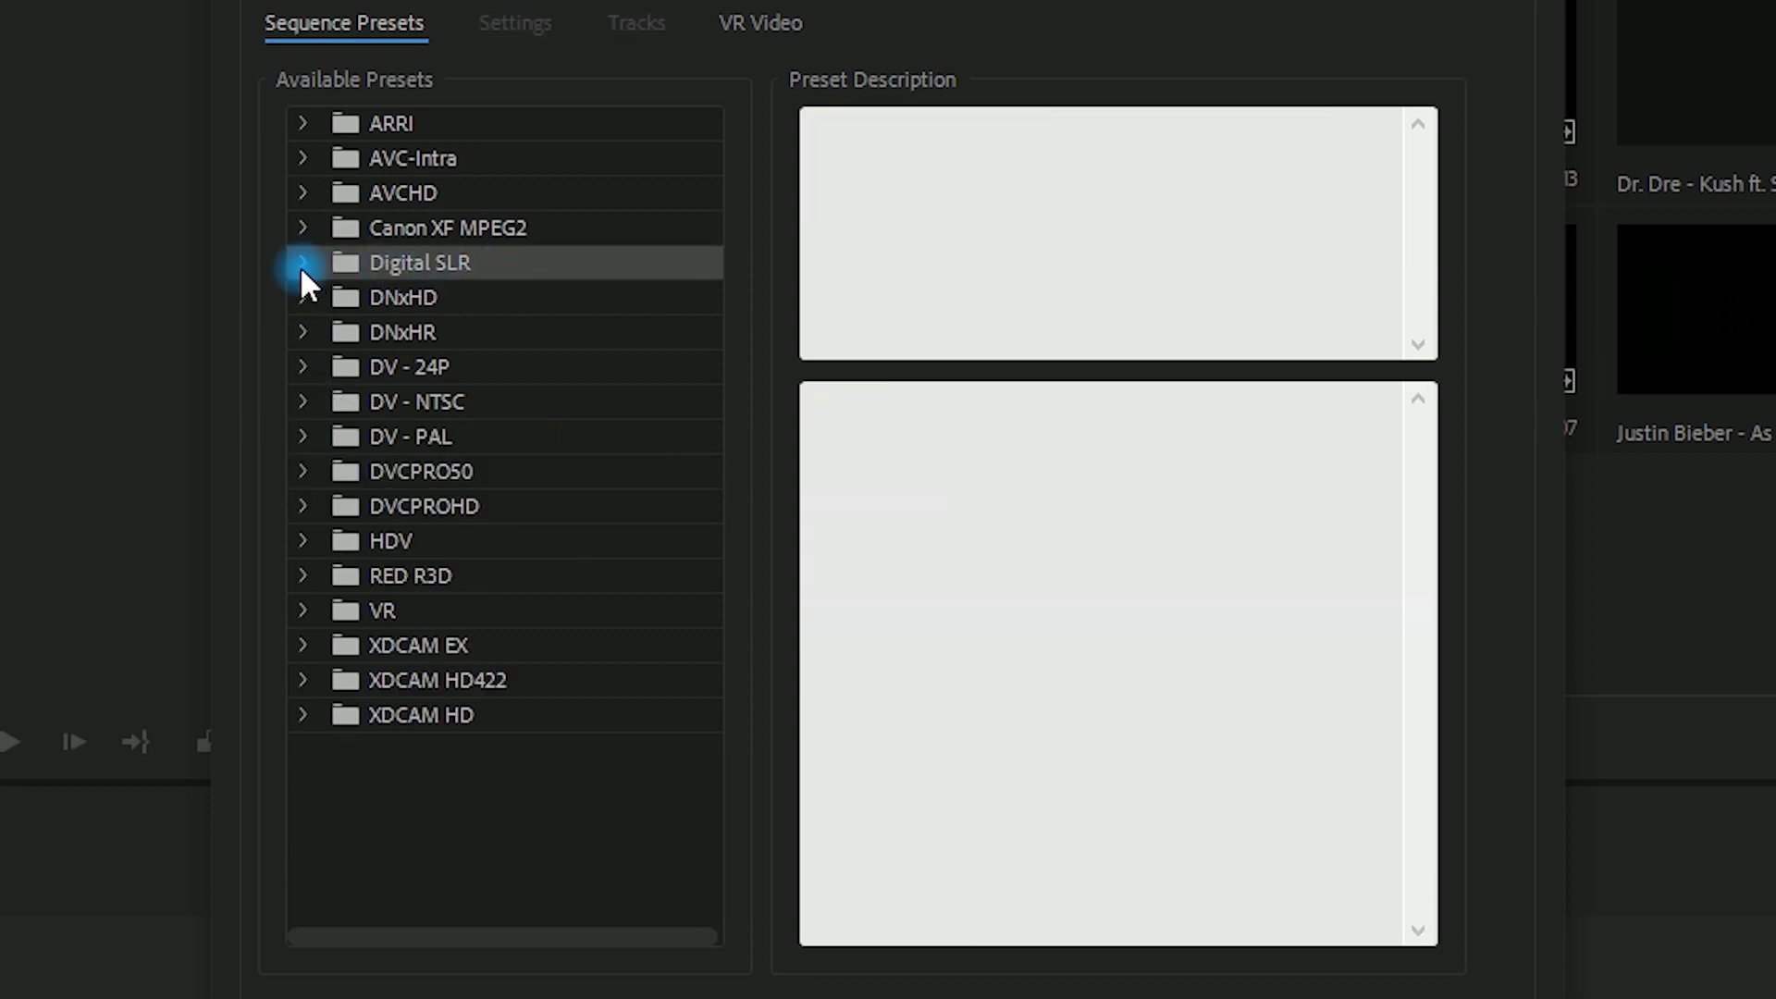
click(303, 265)
click(455, 305)
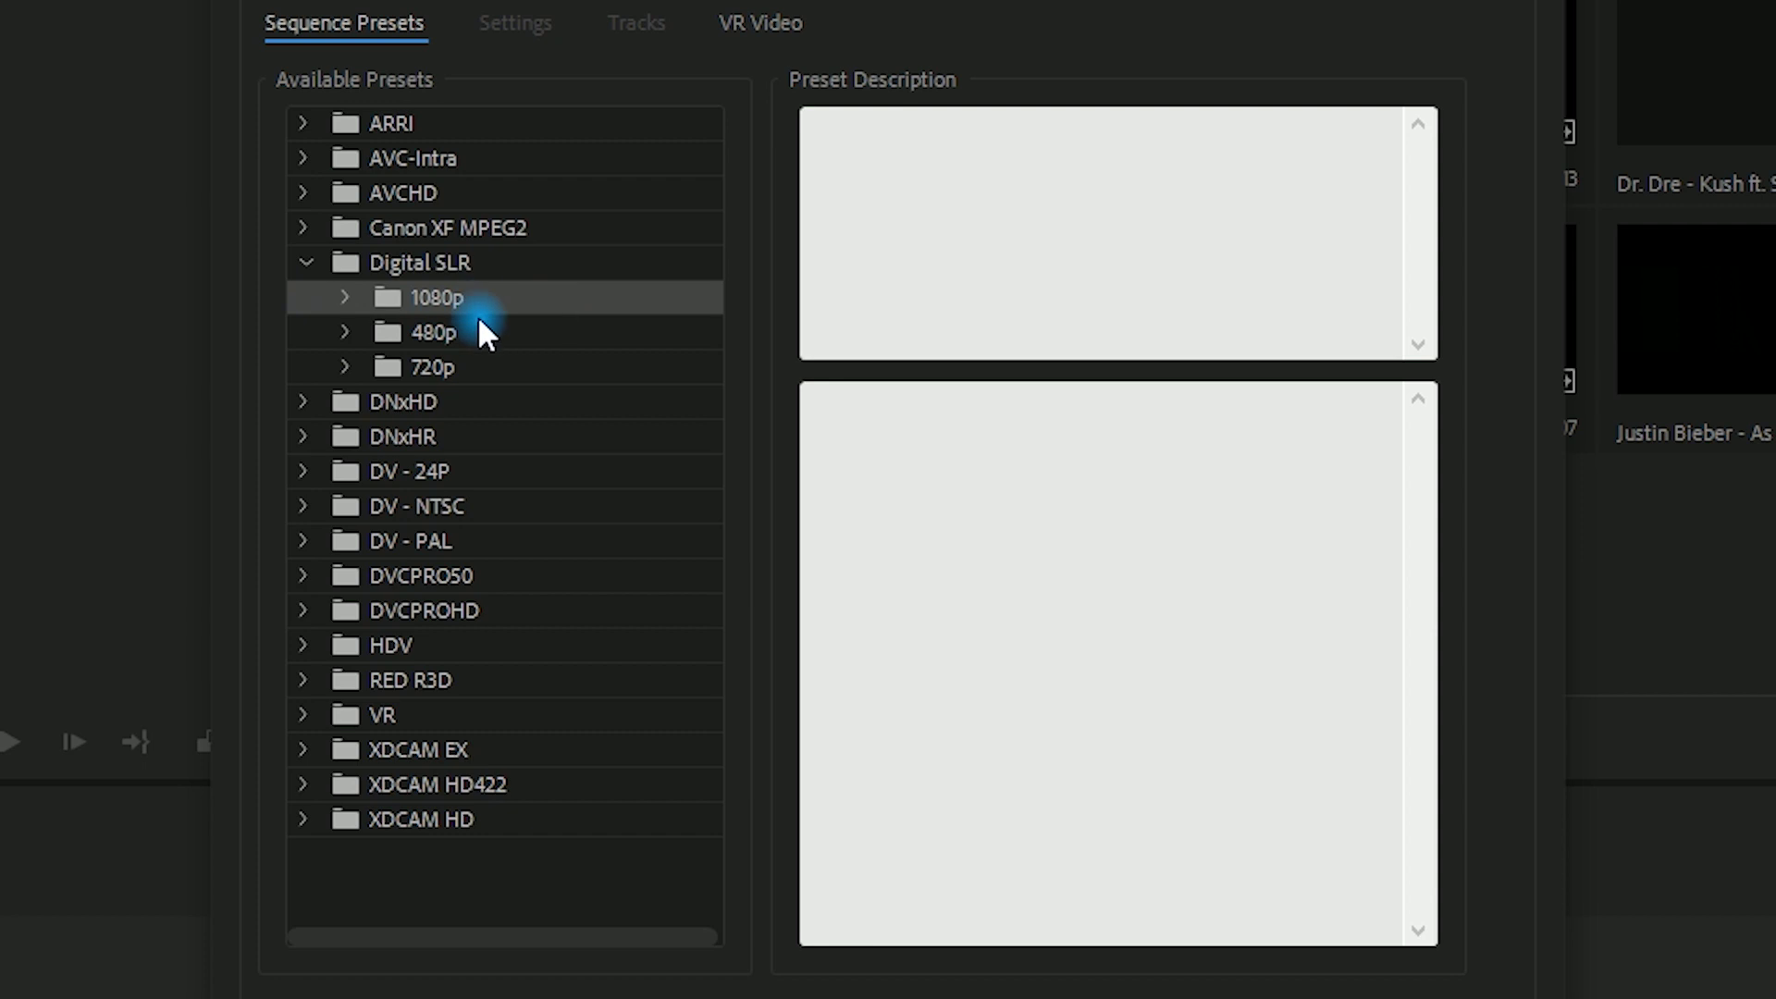
click(346, 299)
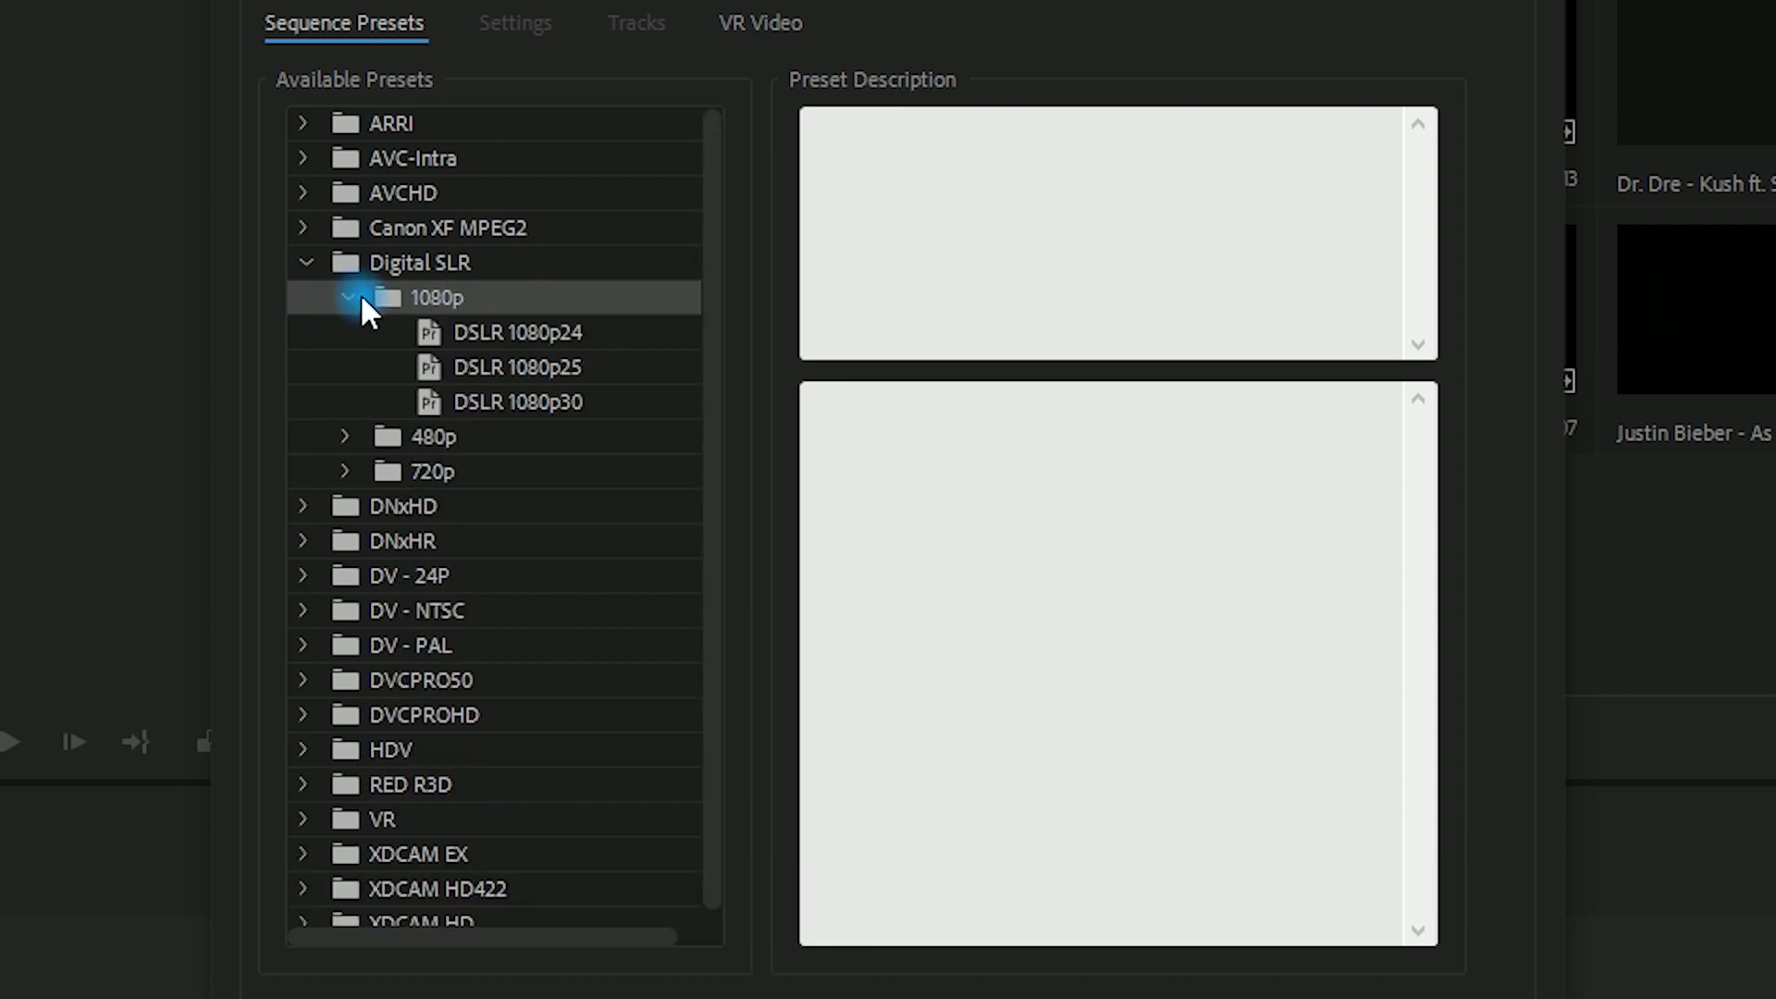
click(555, 375)
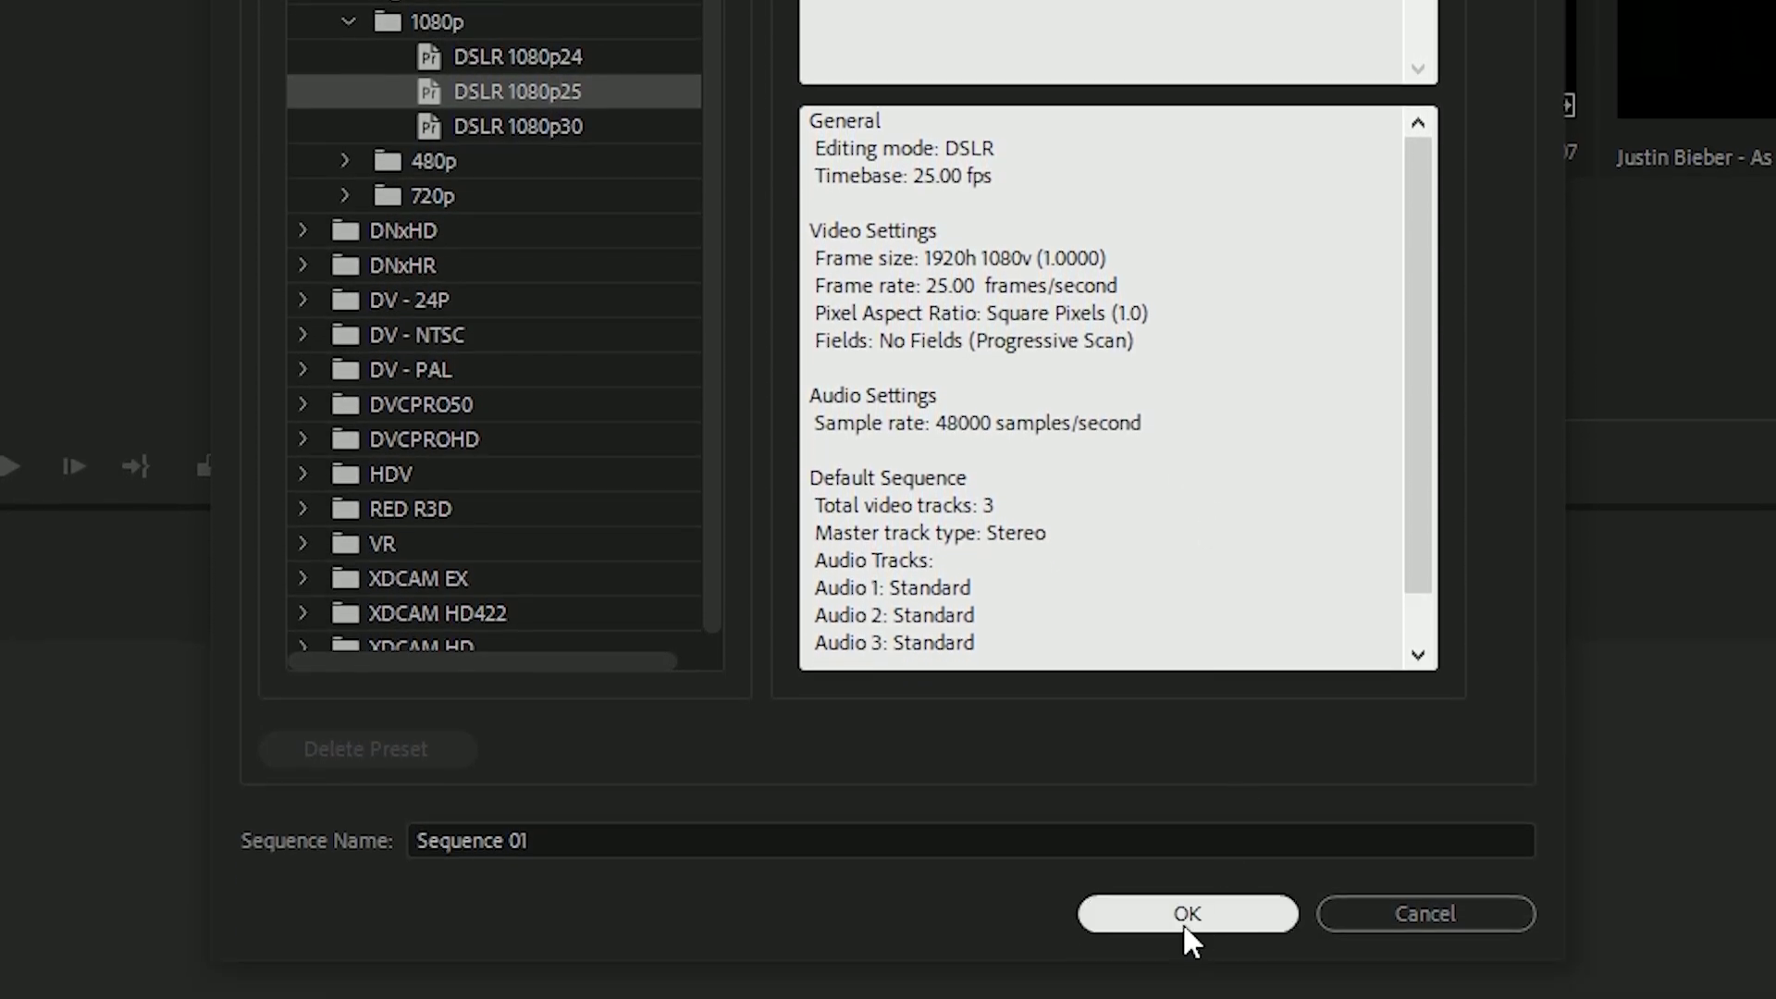
drag(543, 825, 289, 828)
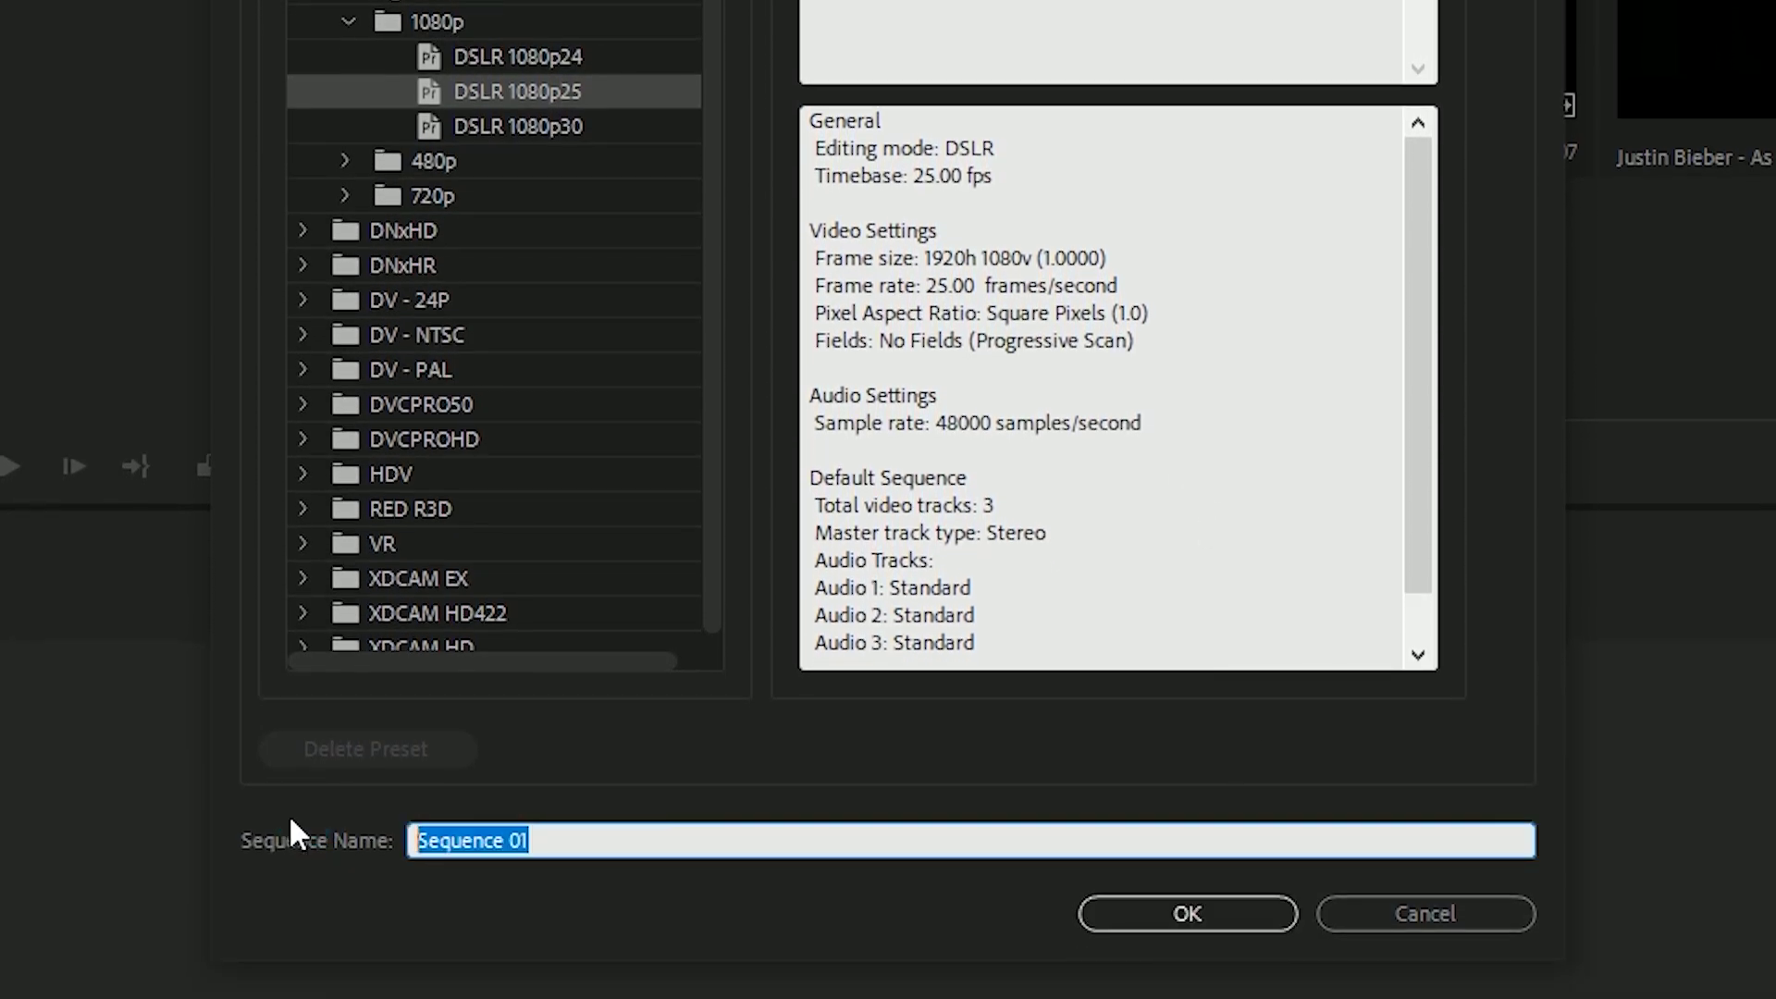
click(616, 834)
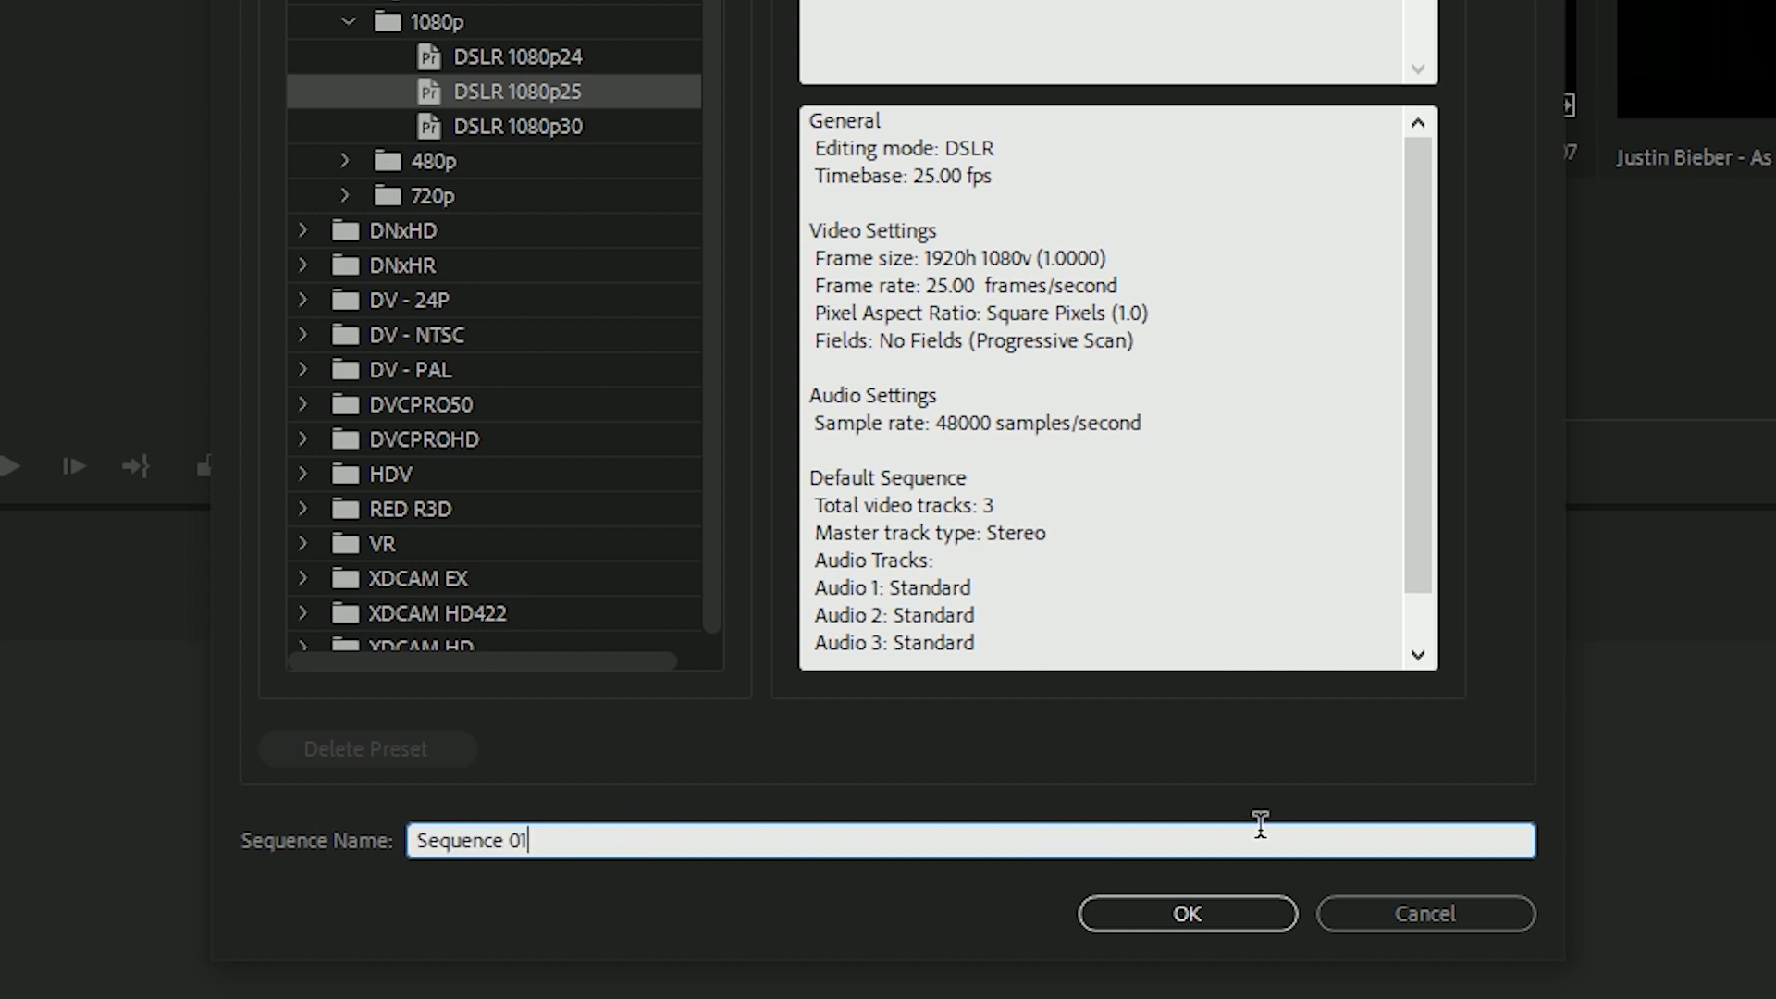
click(1158, 893)
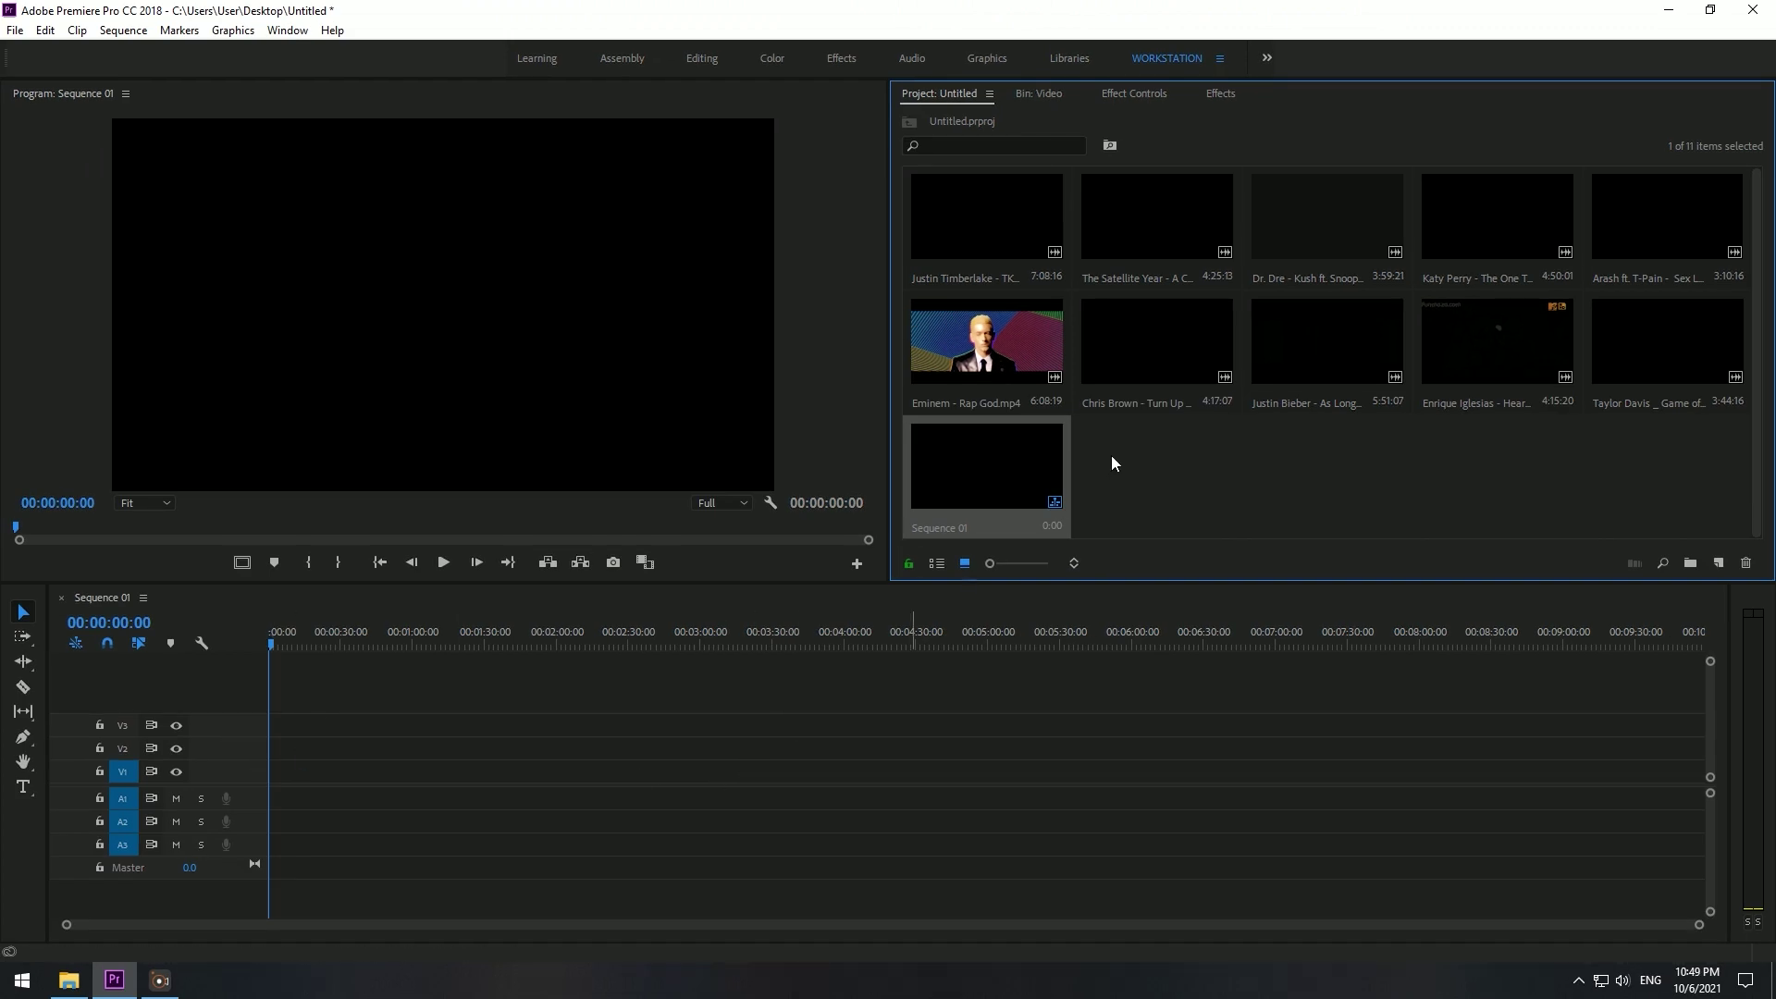
Step: Place Eminem - Rap God.mp4 at the start of Sequence 01 on tracks V1 and A1, keeping the existing sequence settings
click(1152, 431)
drag(965, 320, 277, 773)
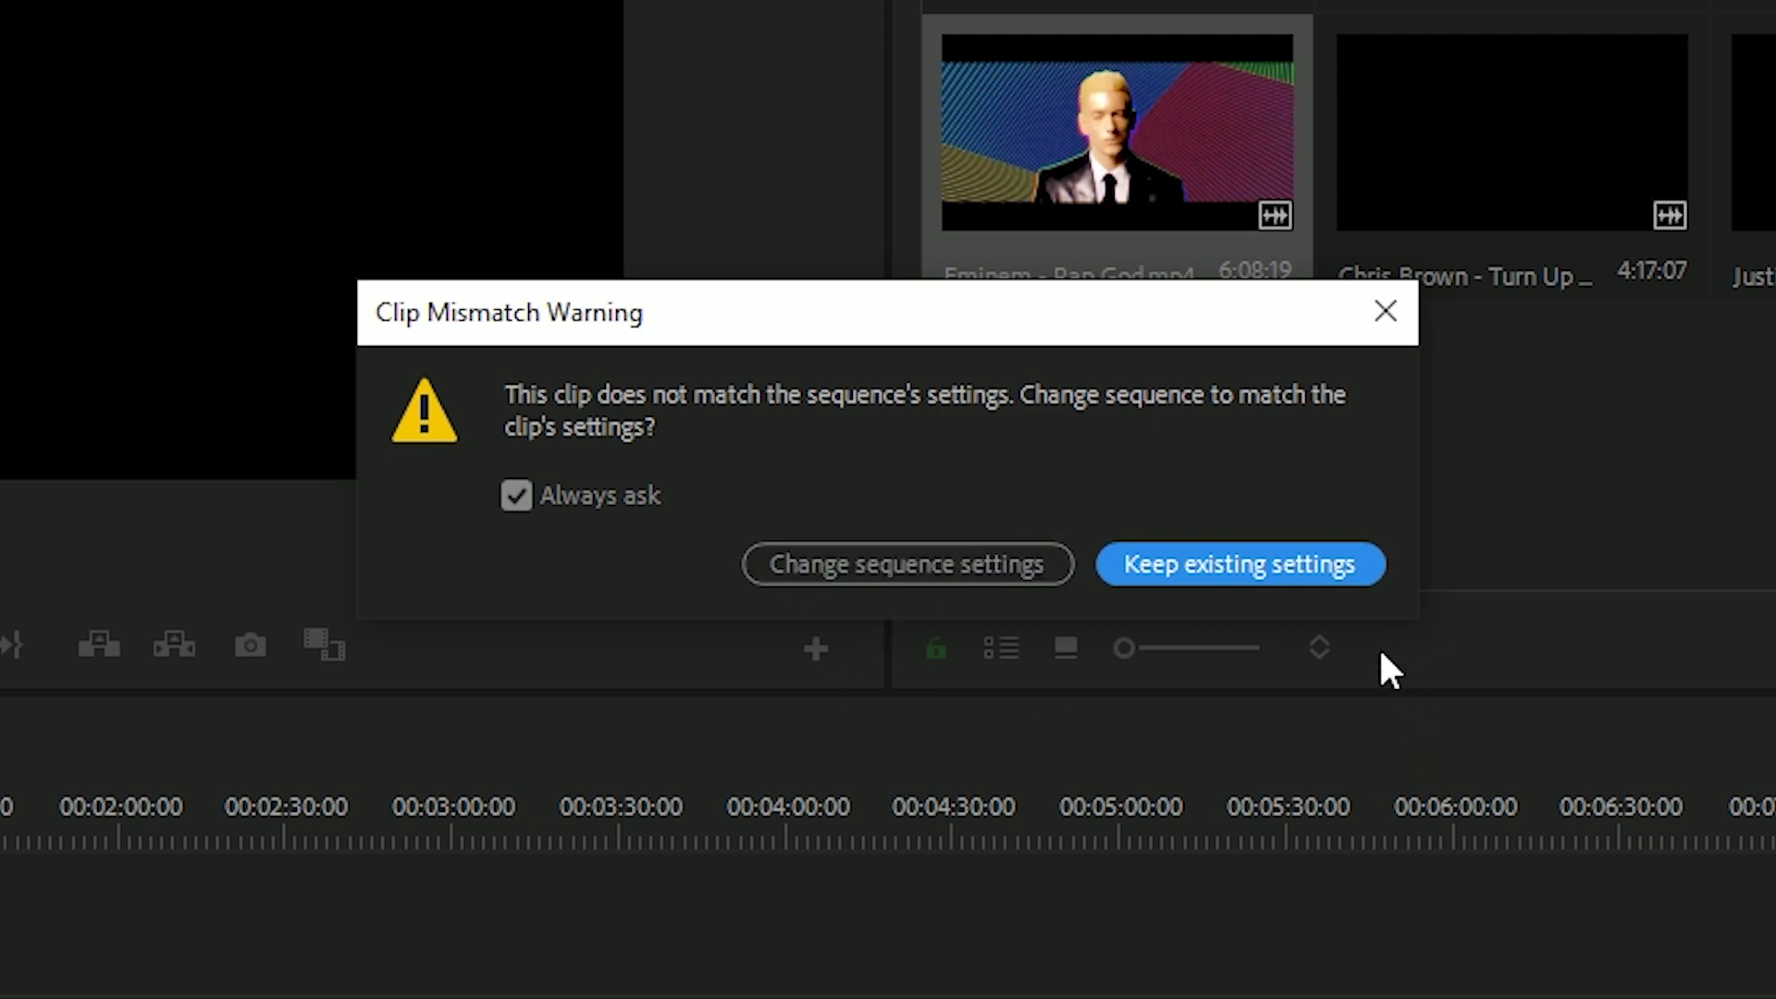
click(1243, 564)
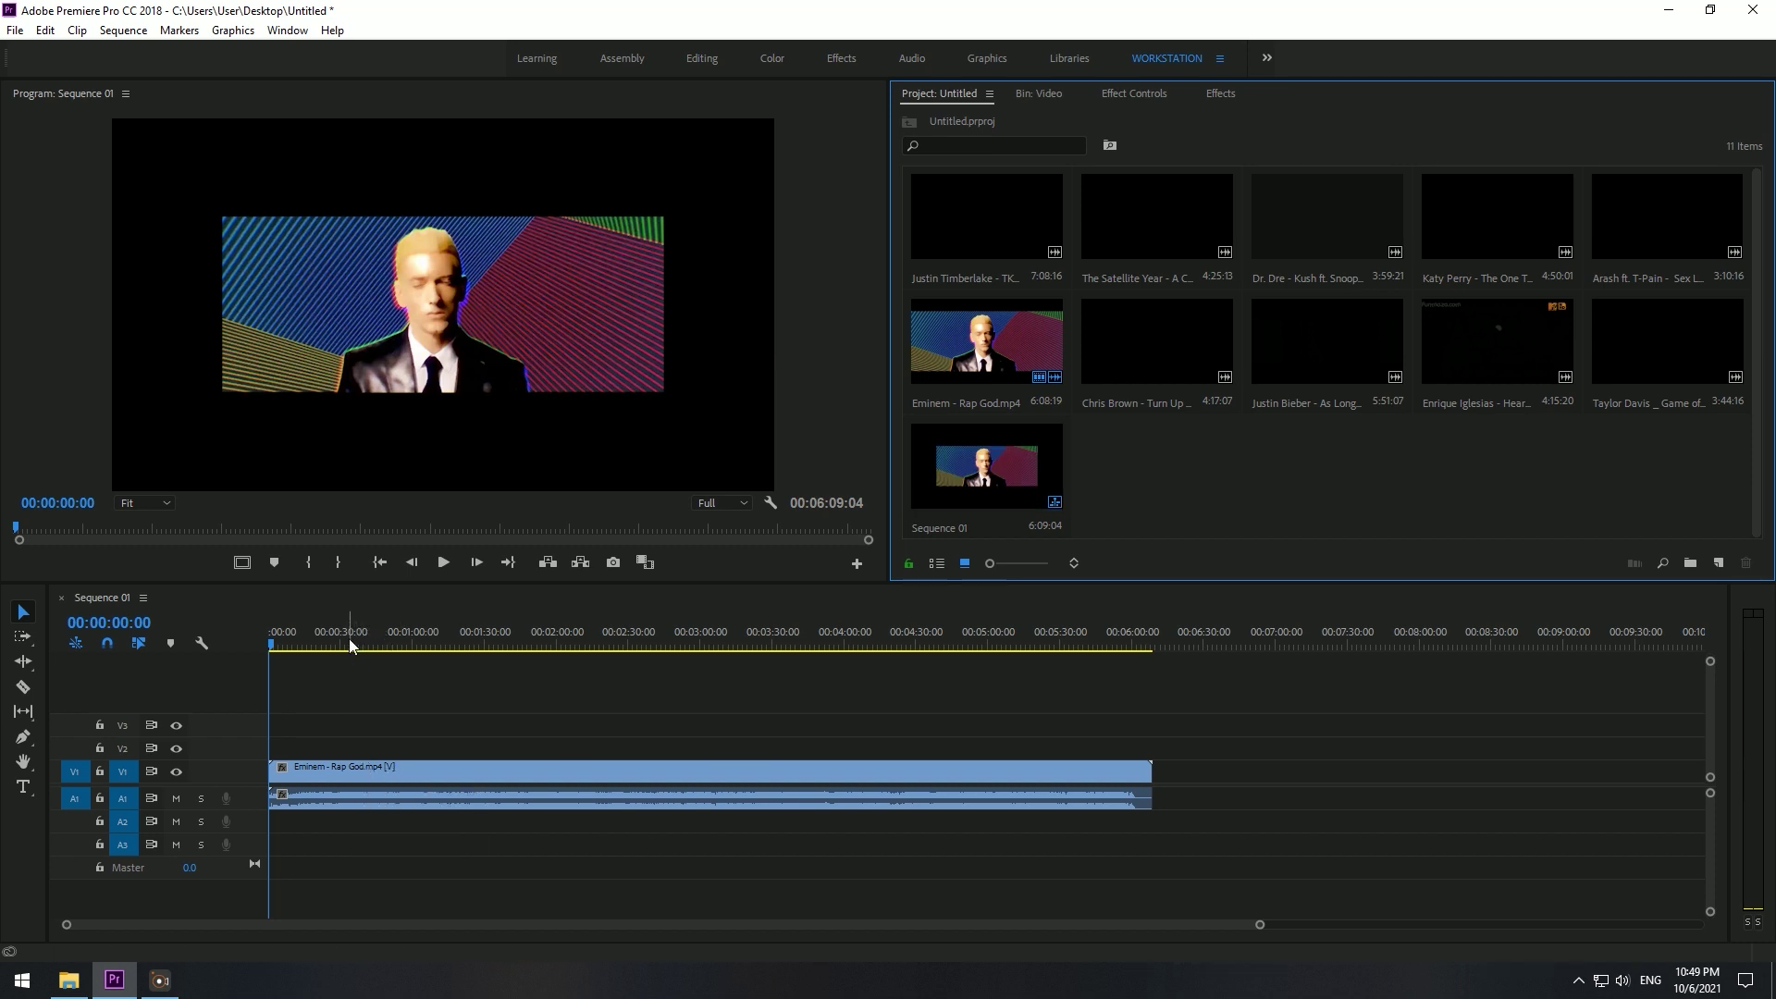
drag(282, 638, 306, 636)
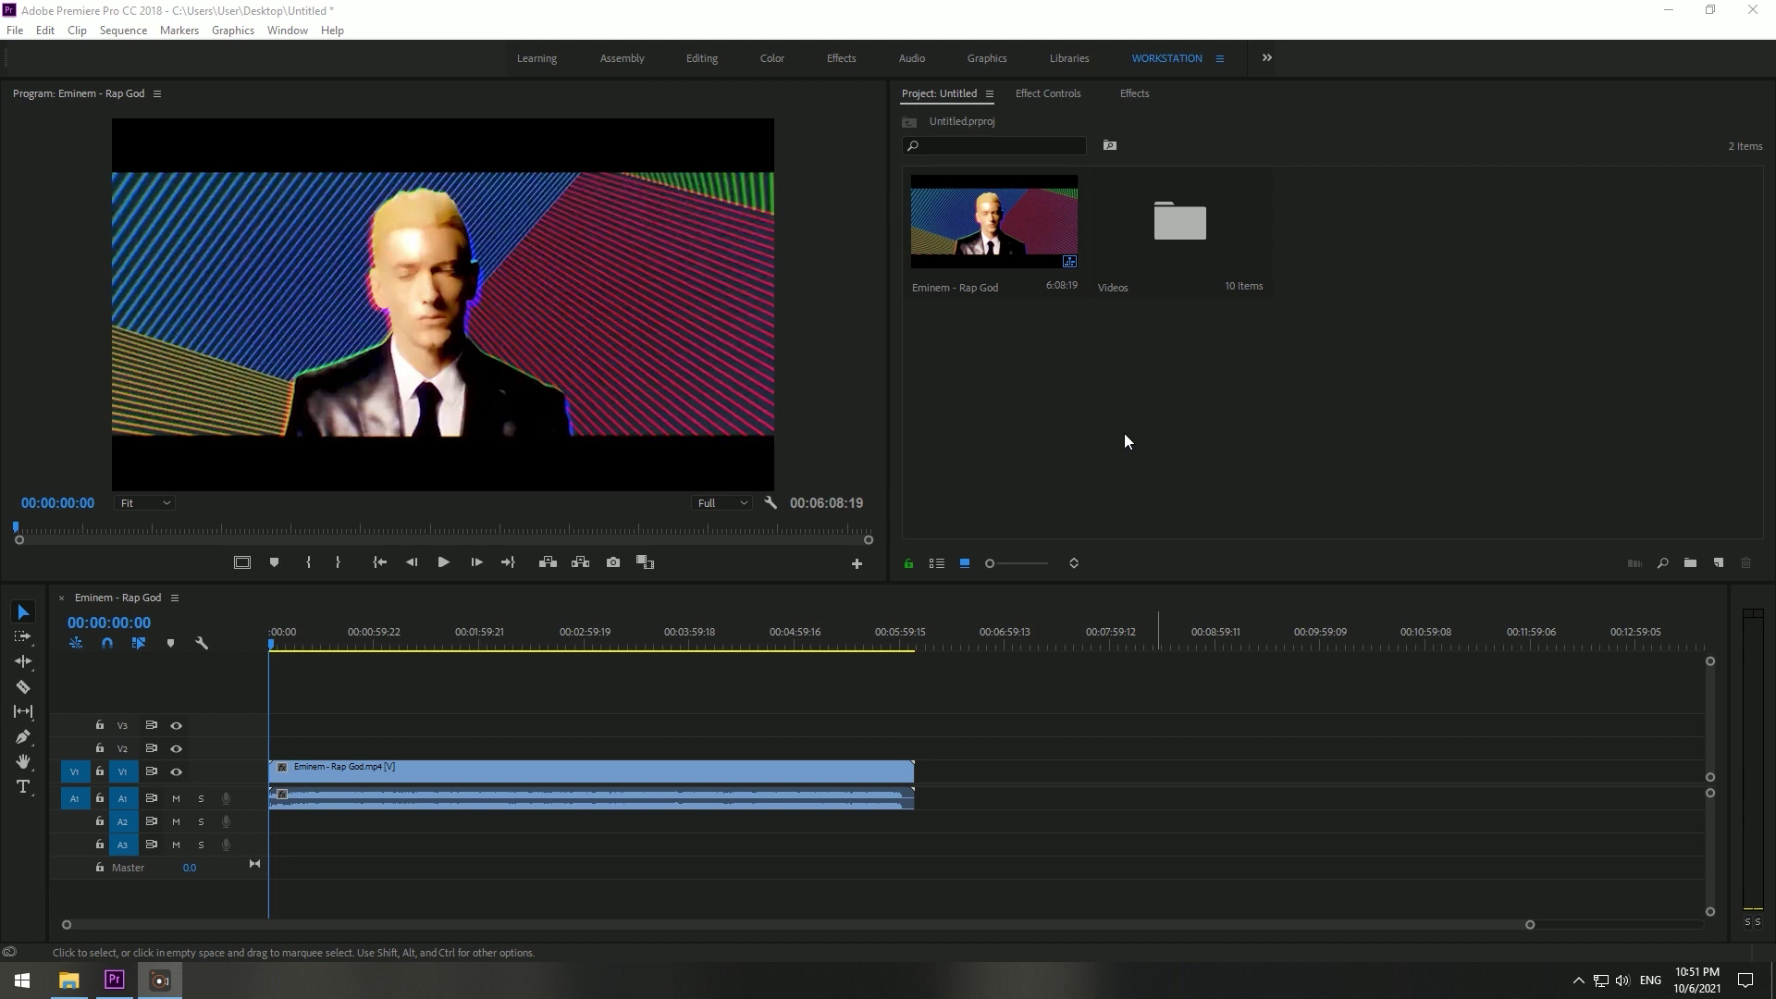
Step: Try the 25% and 50% zoom levels for the program preview and set it back to Fit
click(1125, 435)
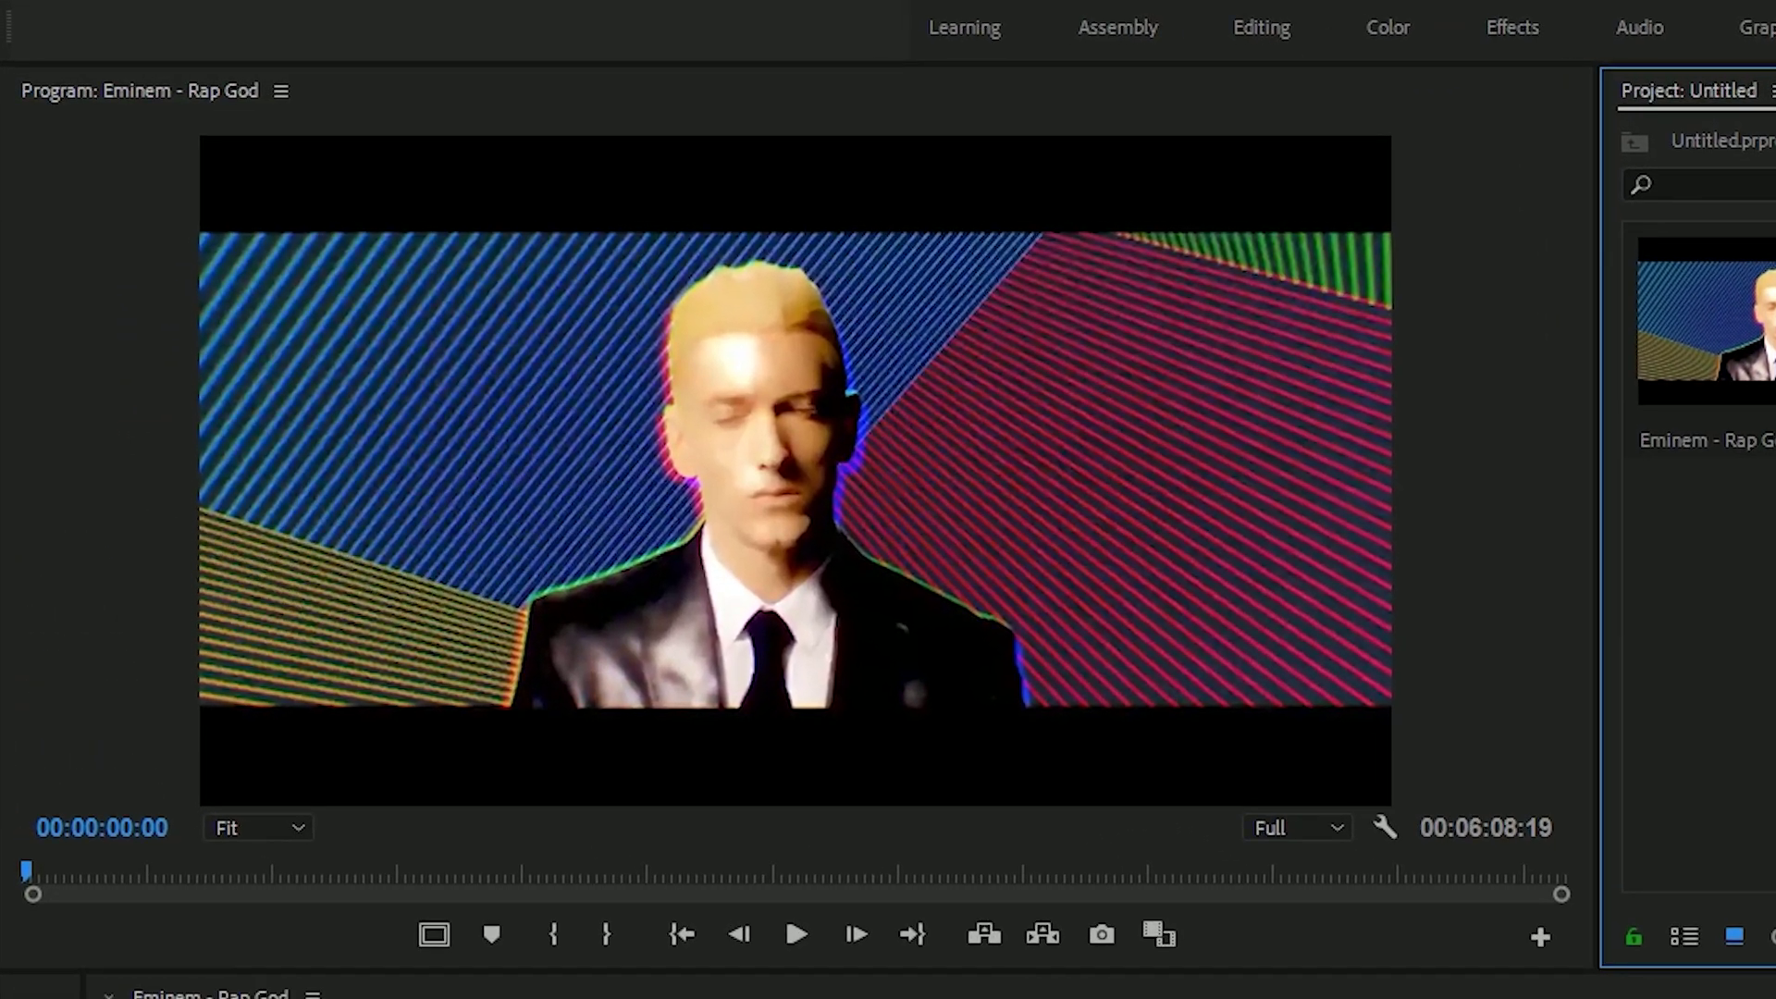
click(1407, 392)
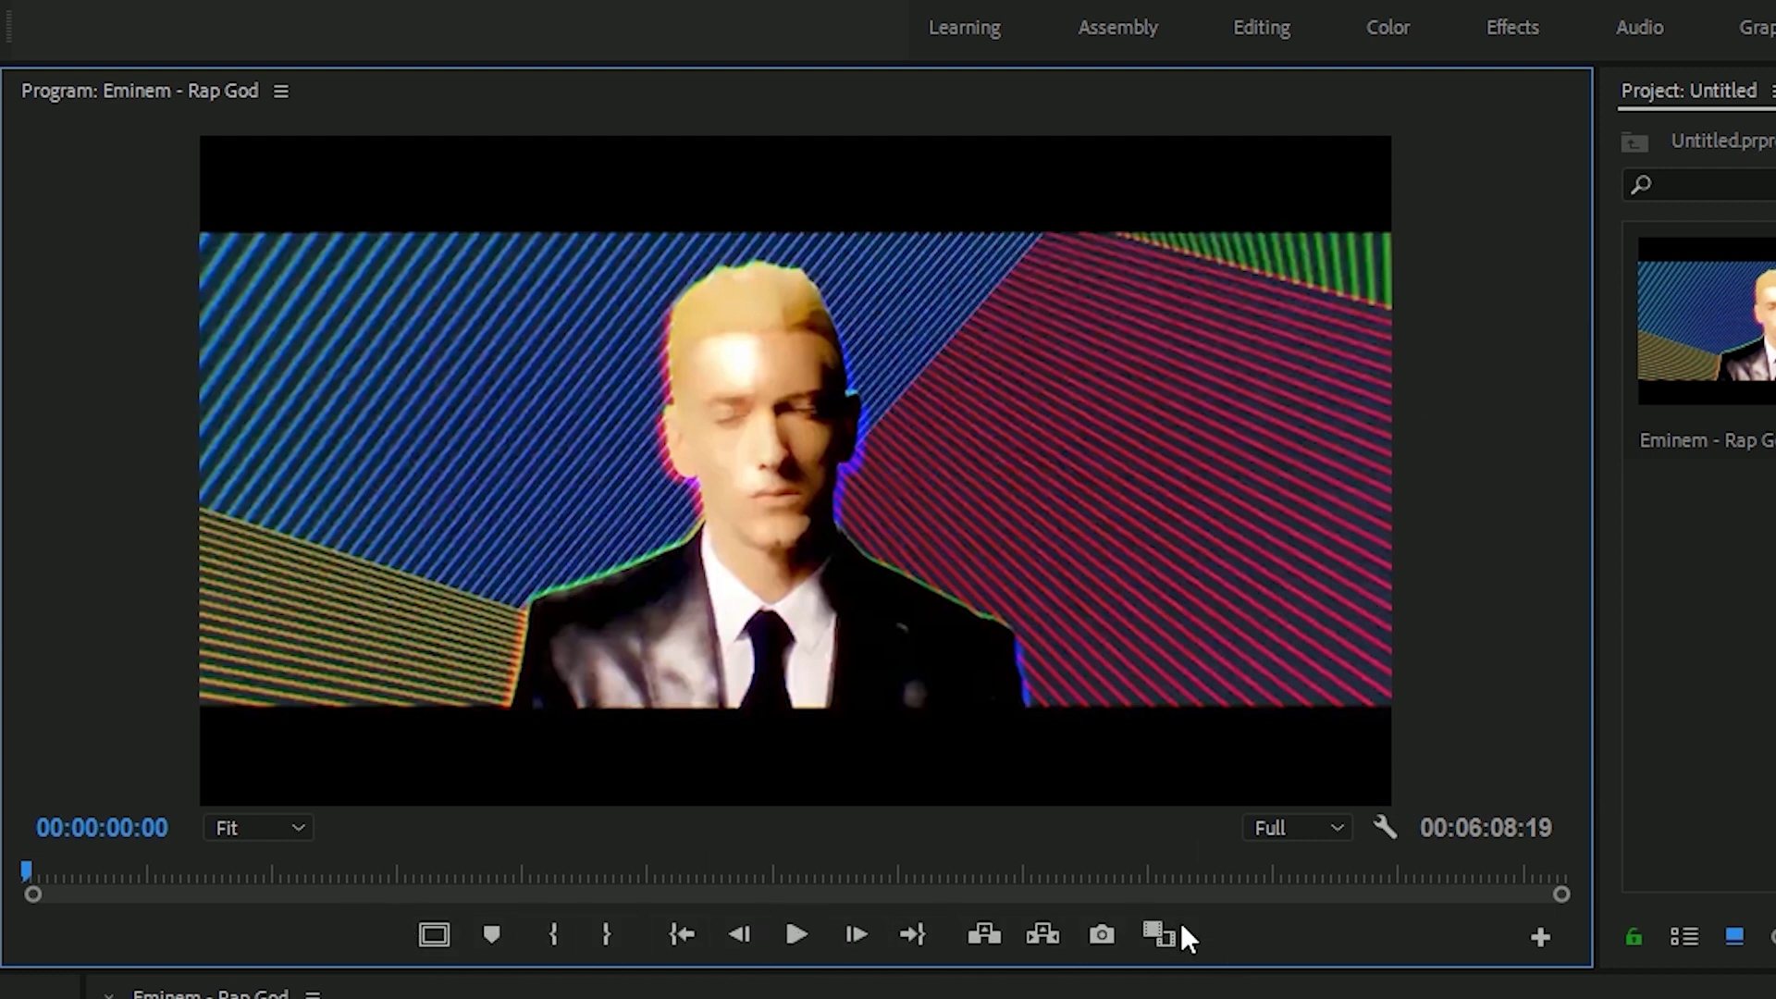
click(220, 830)
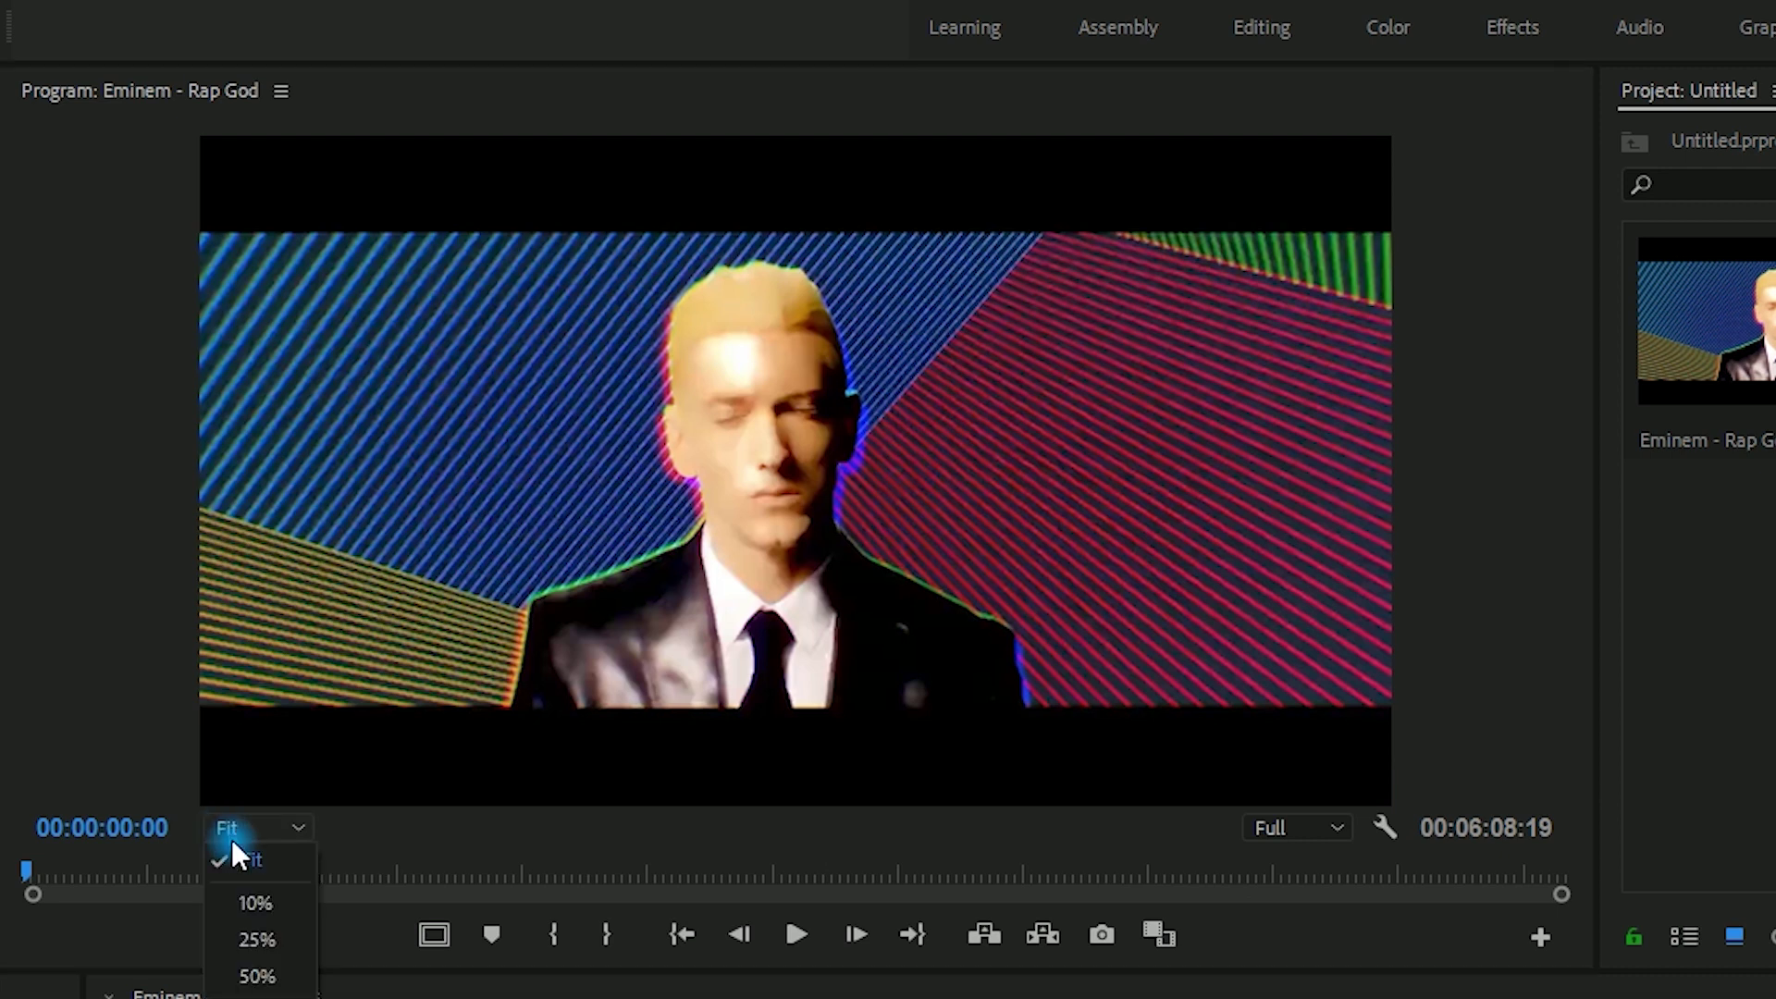
click(263, 941)
click(248, 826)
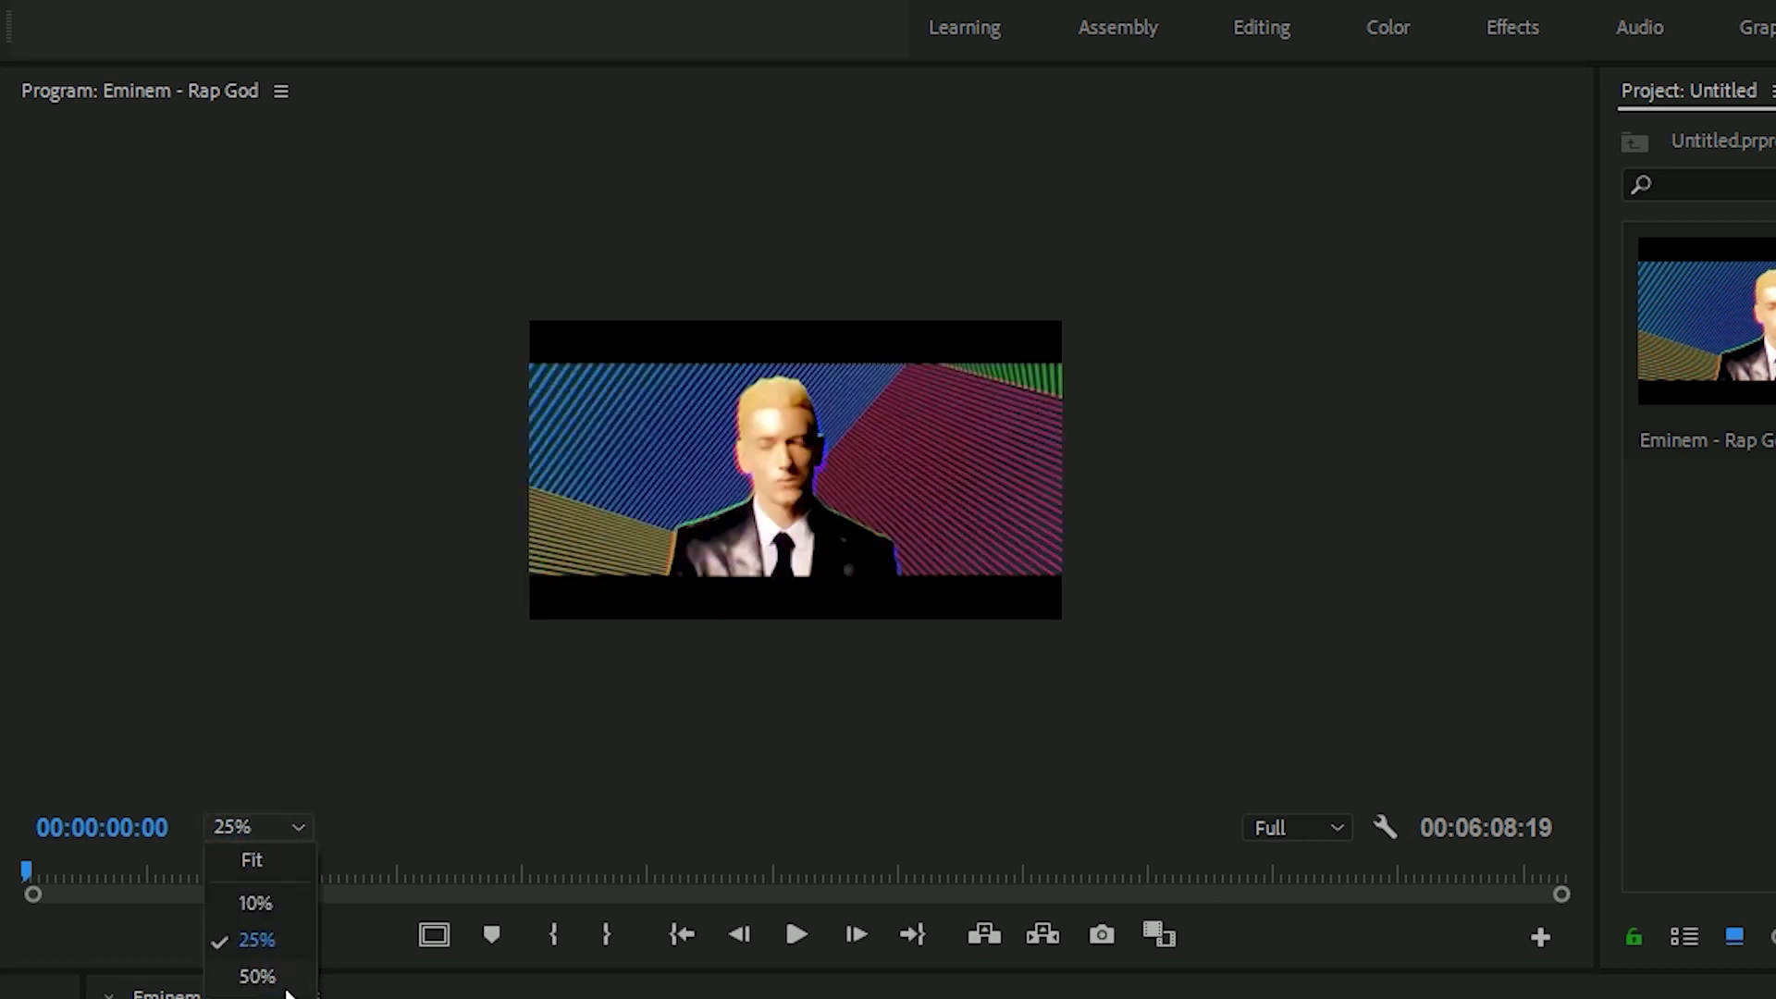
click(257, 975)
click(280, 826)
click(280, 854)
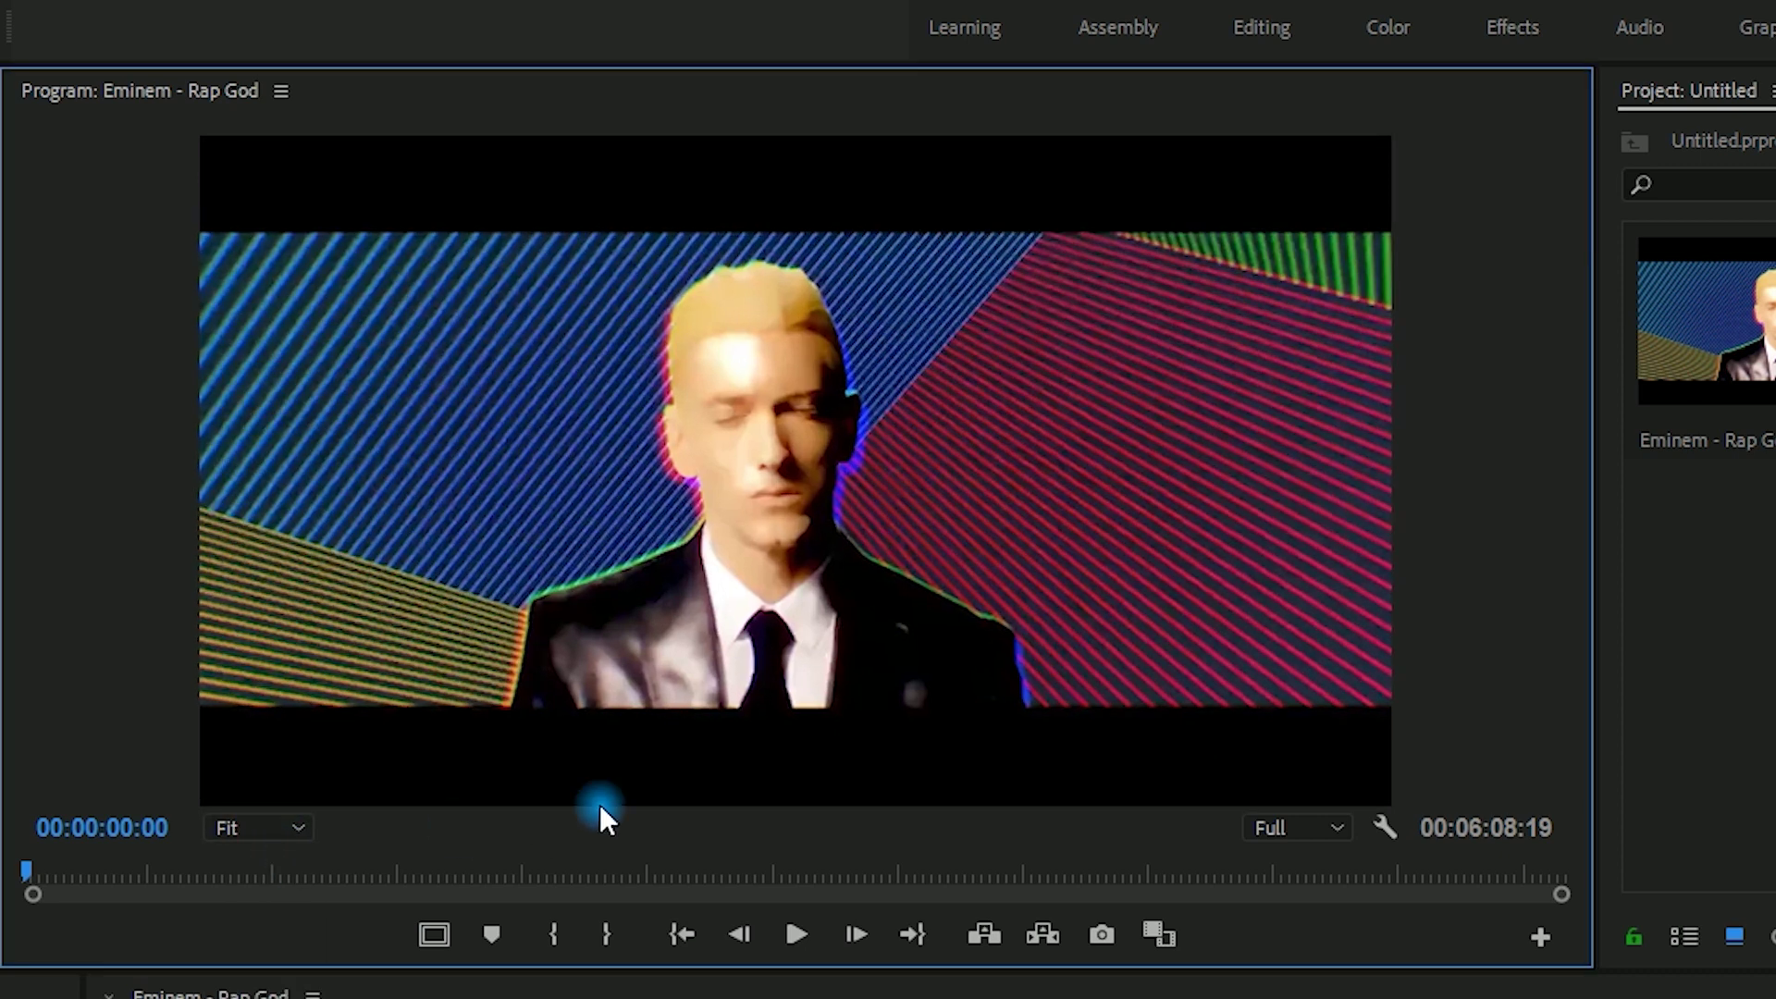
Step: Try reduced playback resolutions down to 1/4 for the program preview and set it back to Full
click(1283, 837)
click(1294, 895)
click(1293, 832)
click(1289, 931)
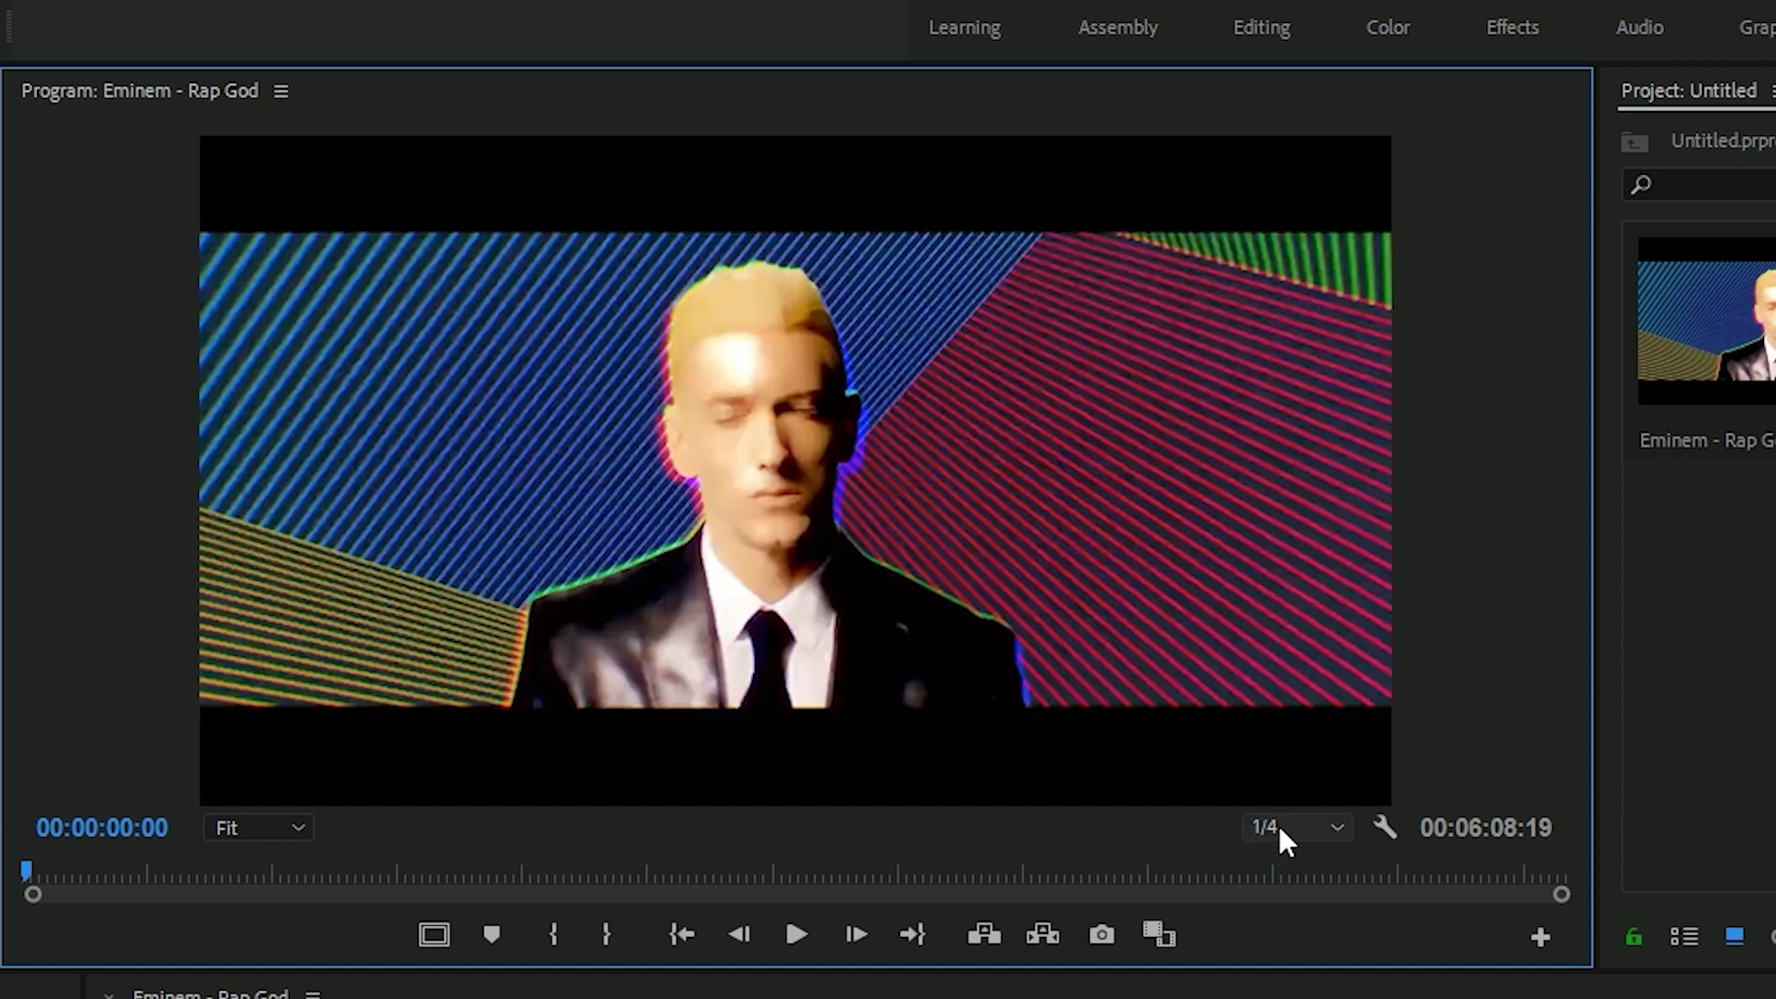
click(1286, 840)
click(1287, 862)
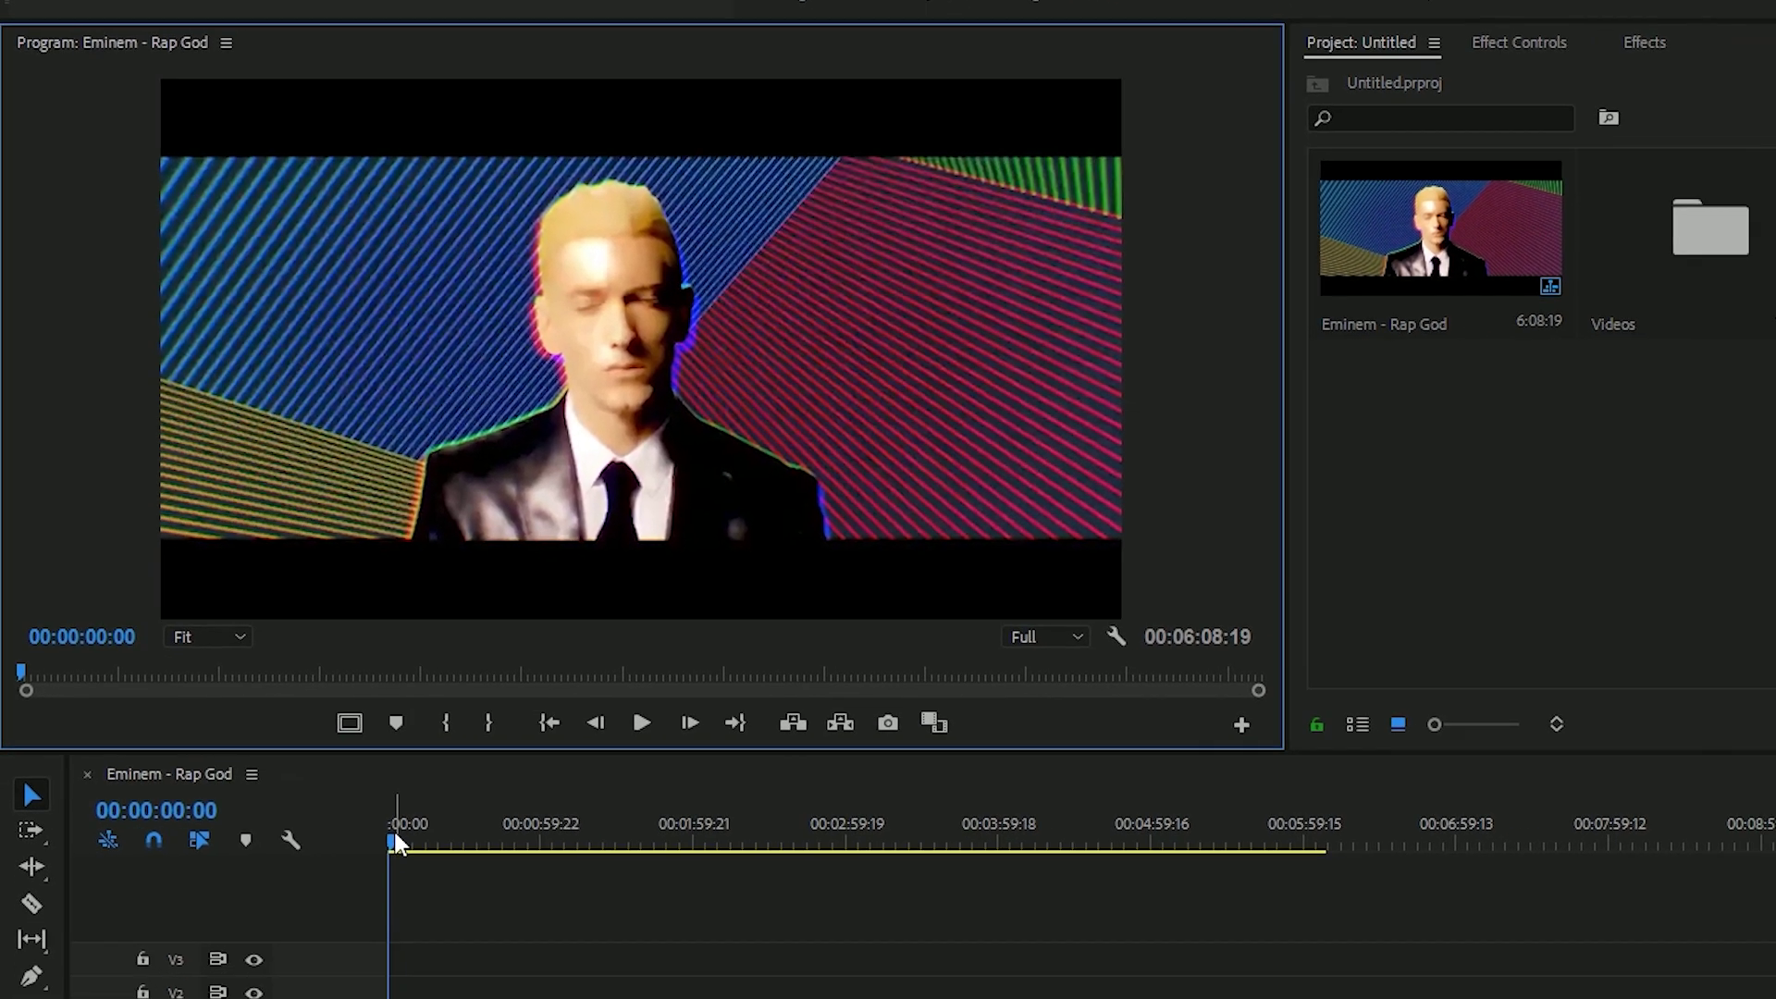
Step: Scrub the Eminem - Rap God sequence to 00:00:42:04, check its end and return the playhead to the start
drag(351, 731, 446, 735)
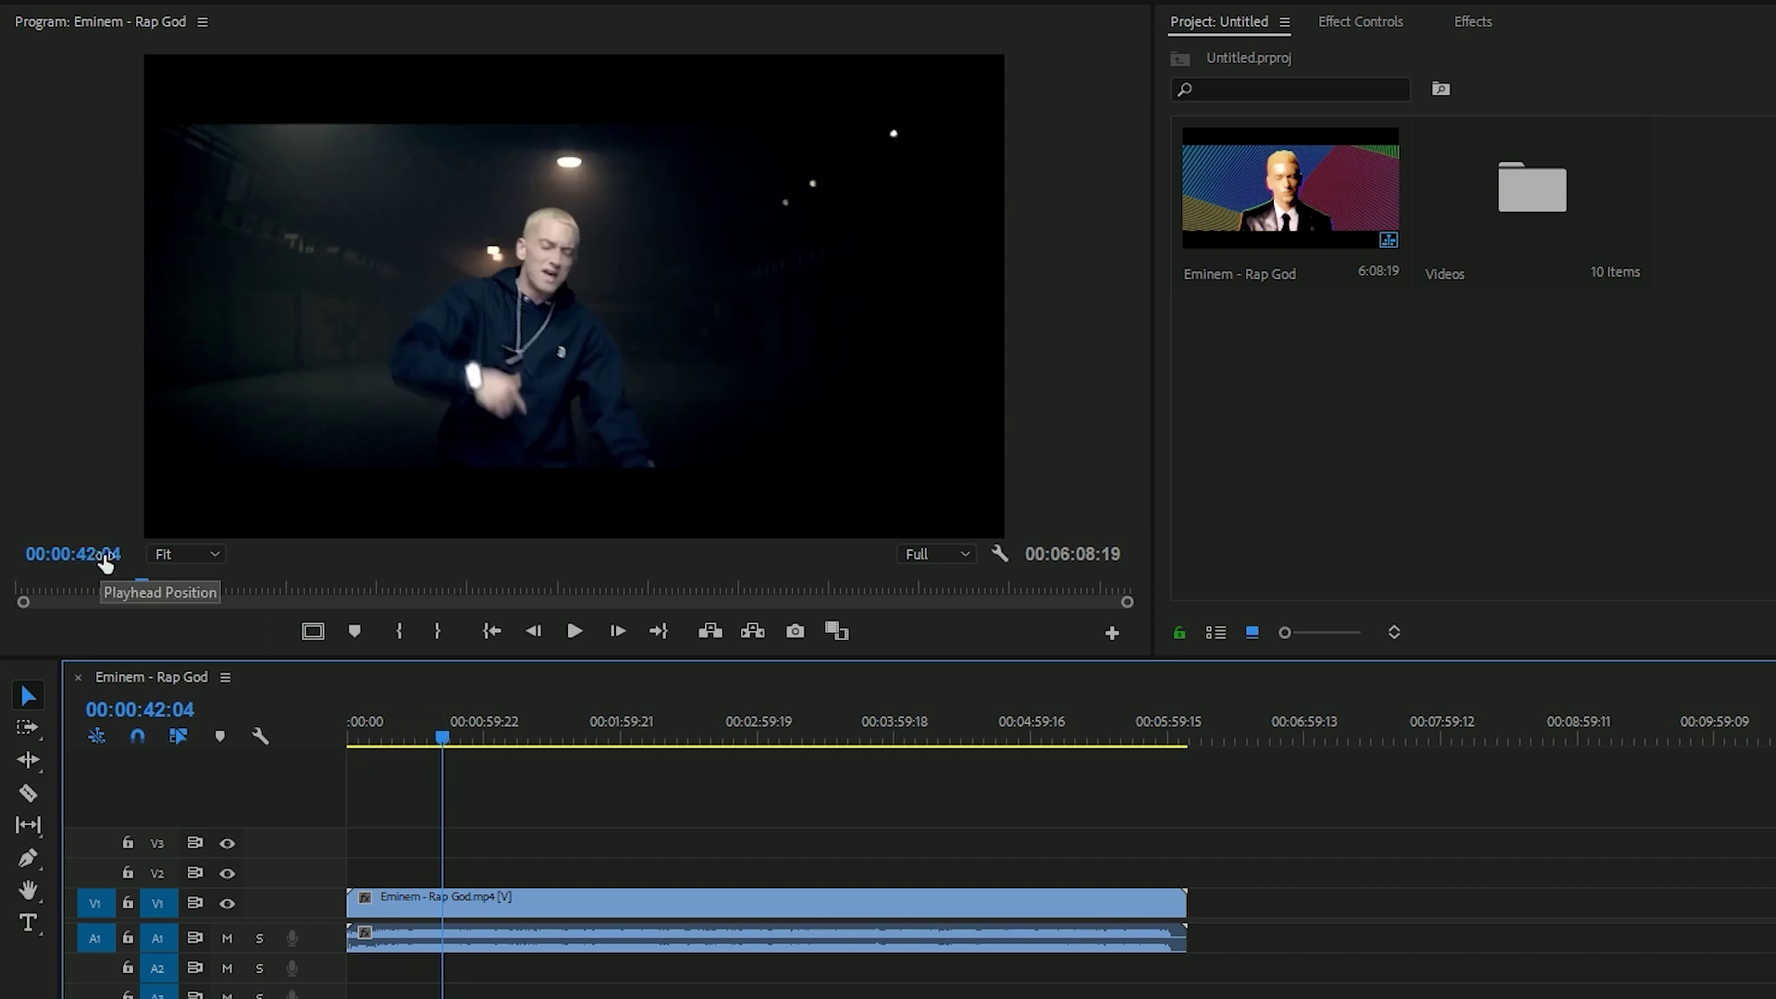
drag(446, 735, 314, 689)
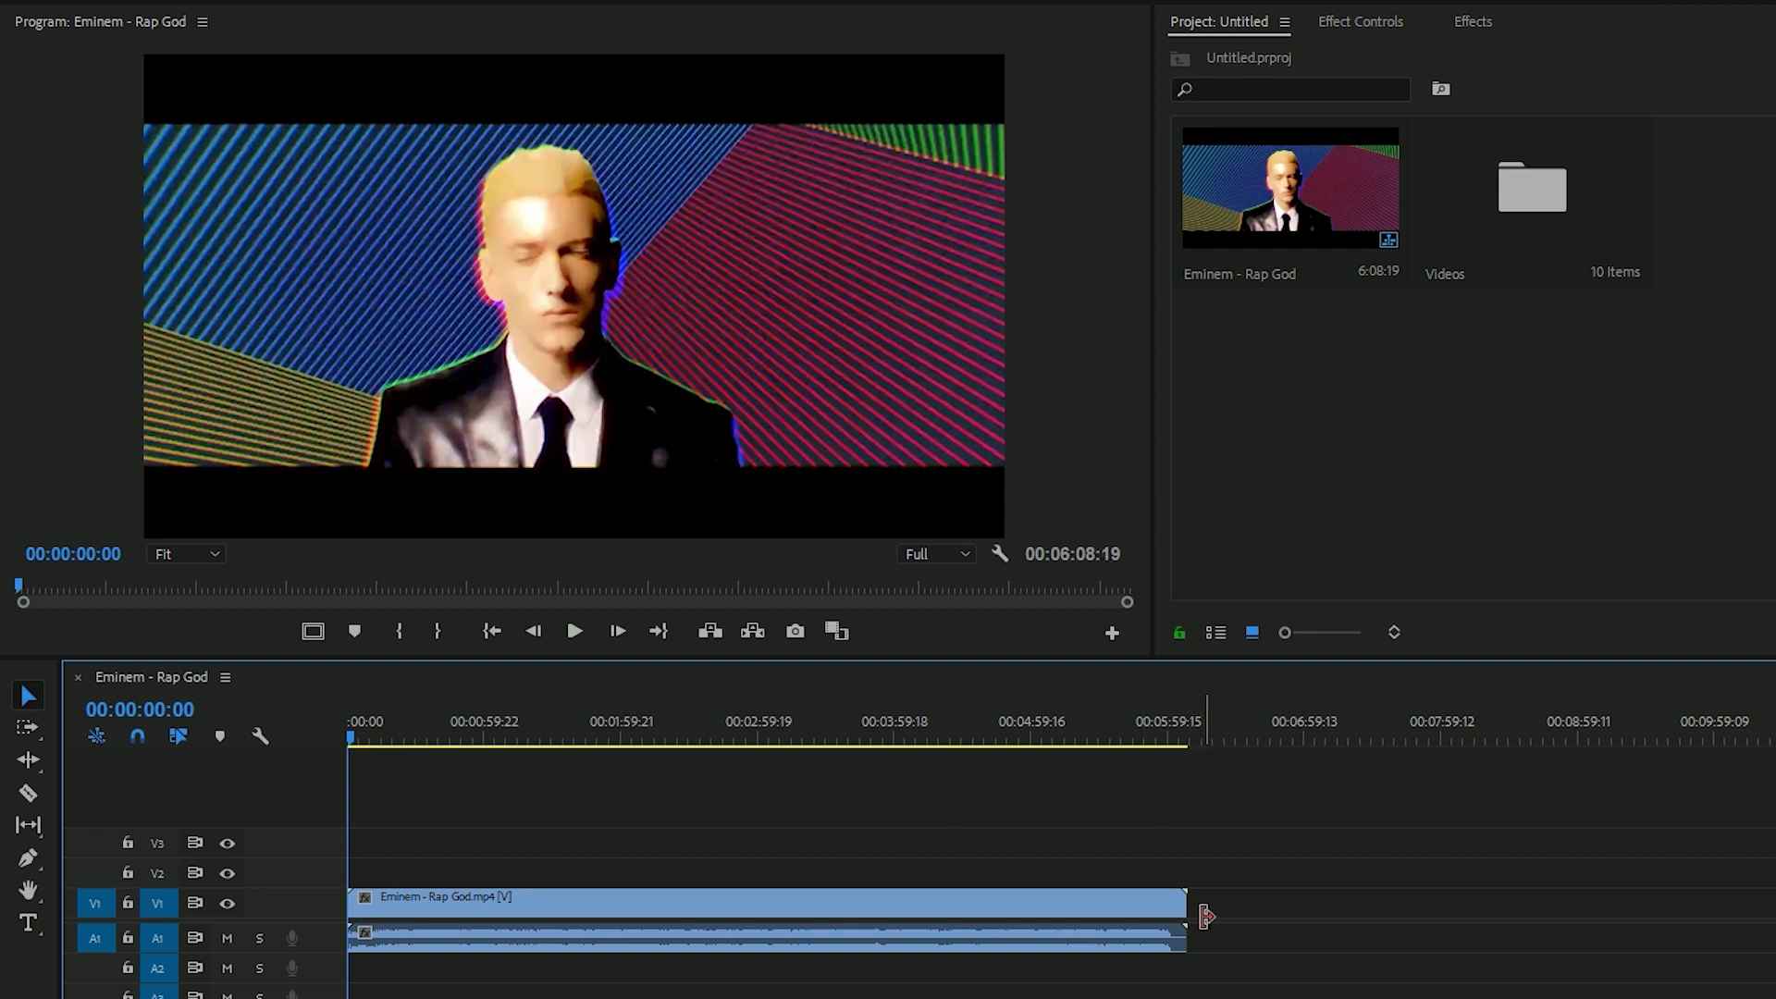
click(1188, 731)
key(Home)
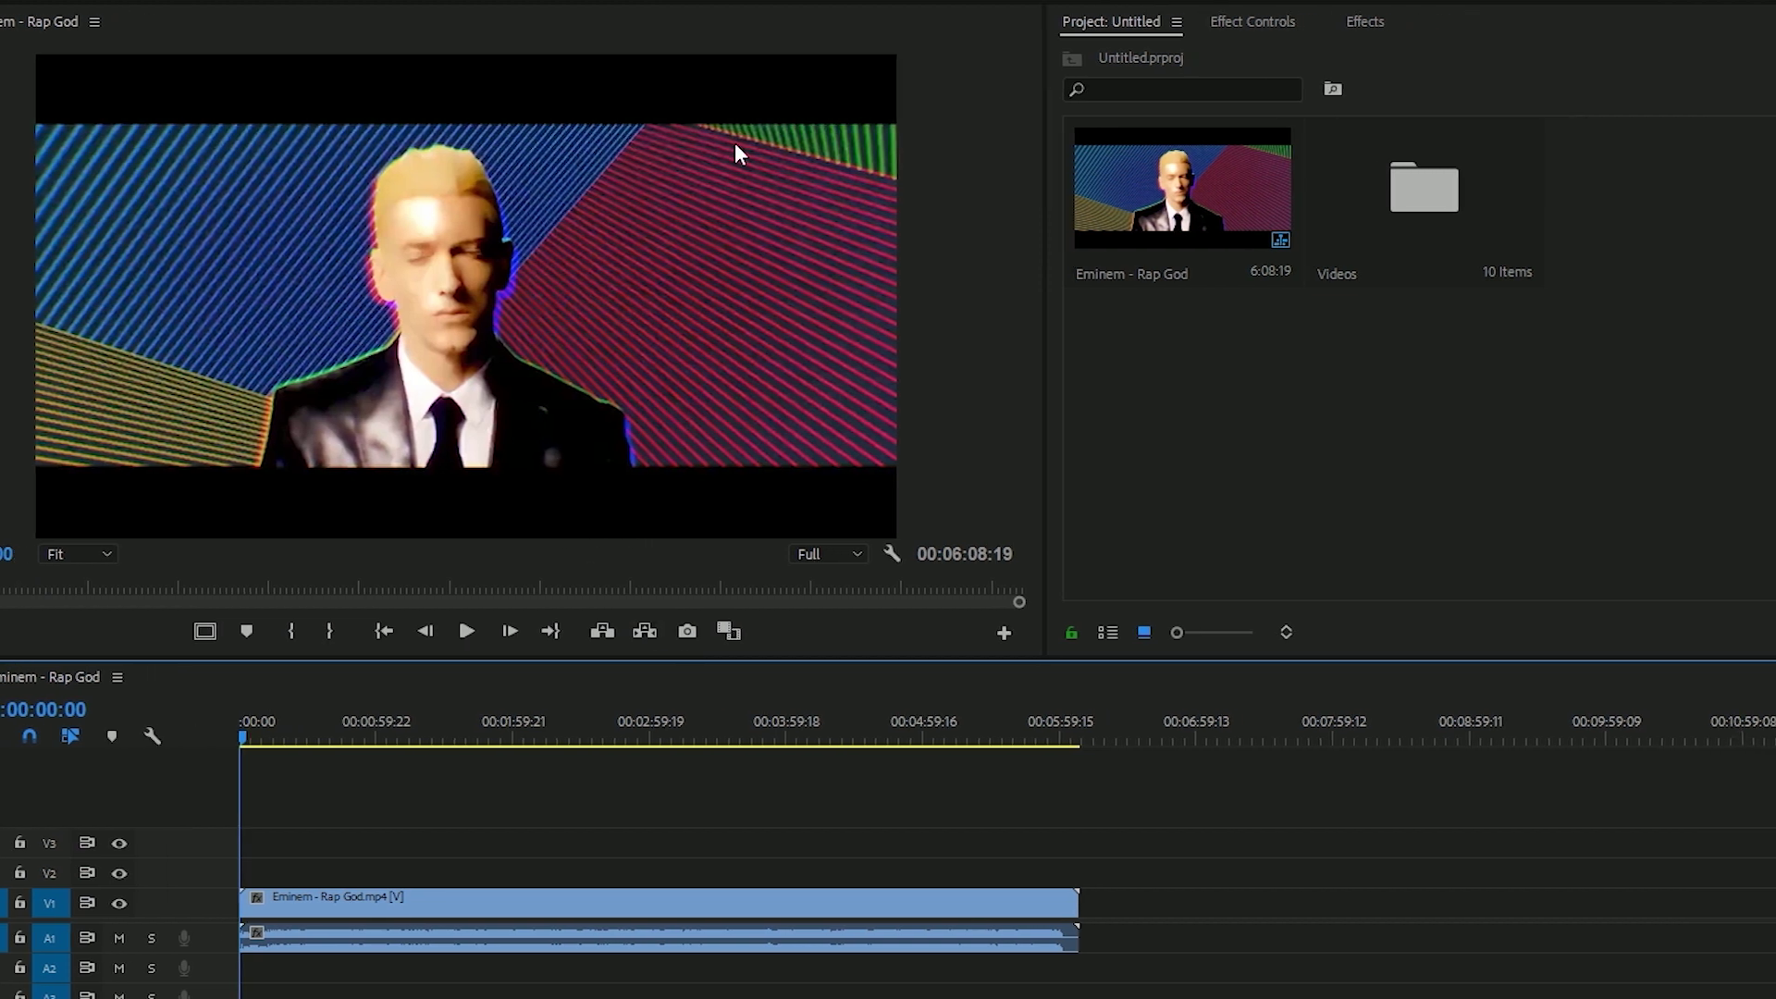
Step: Switch the project items to list view and back to icon view
click(1283, 487)
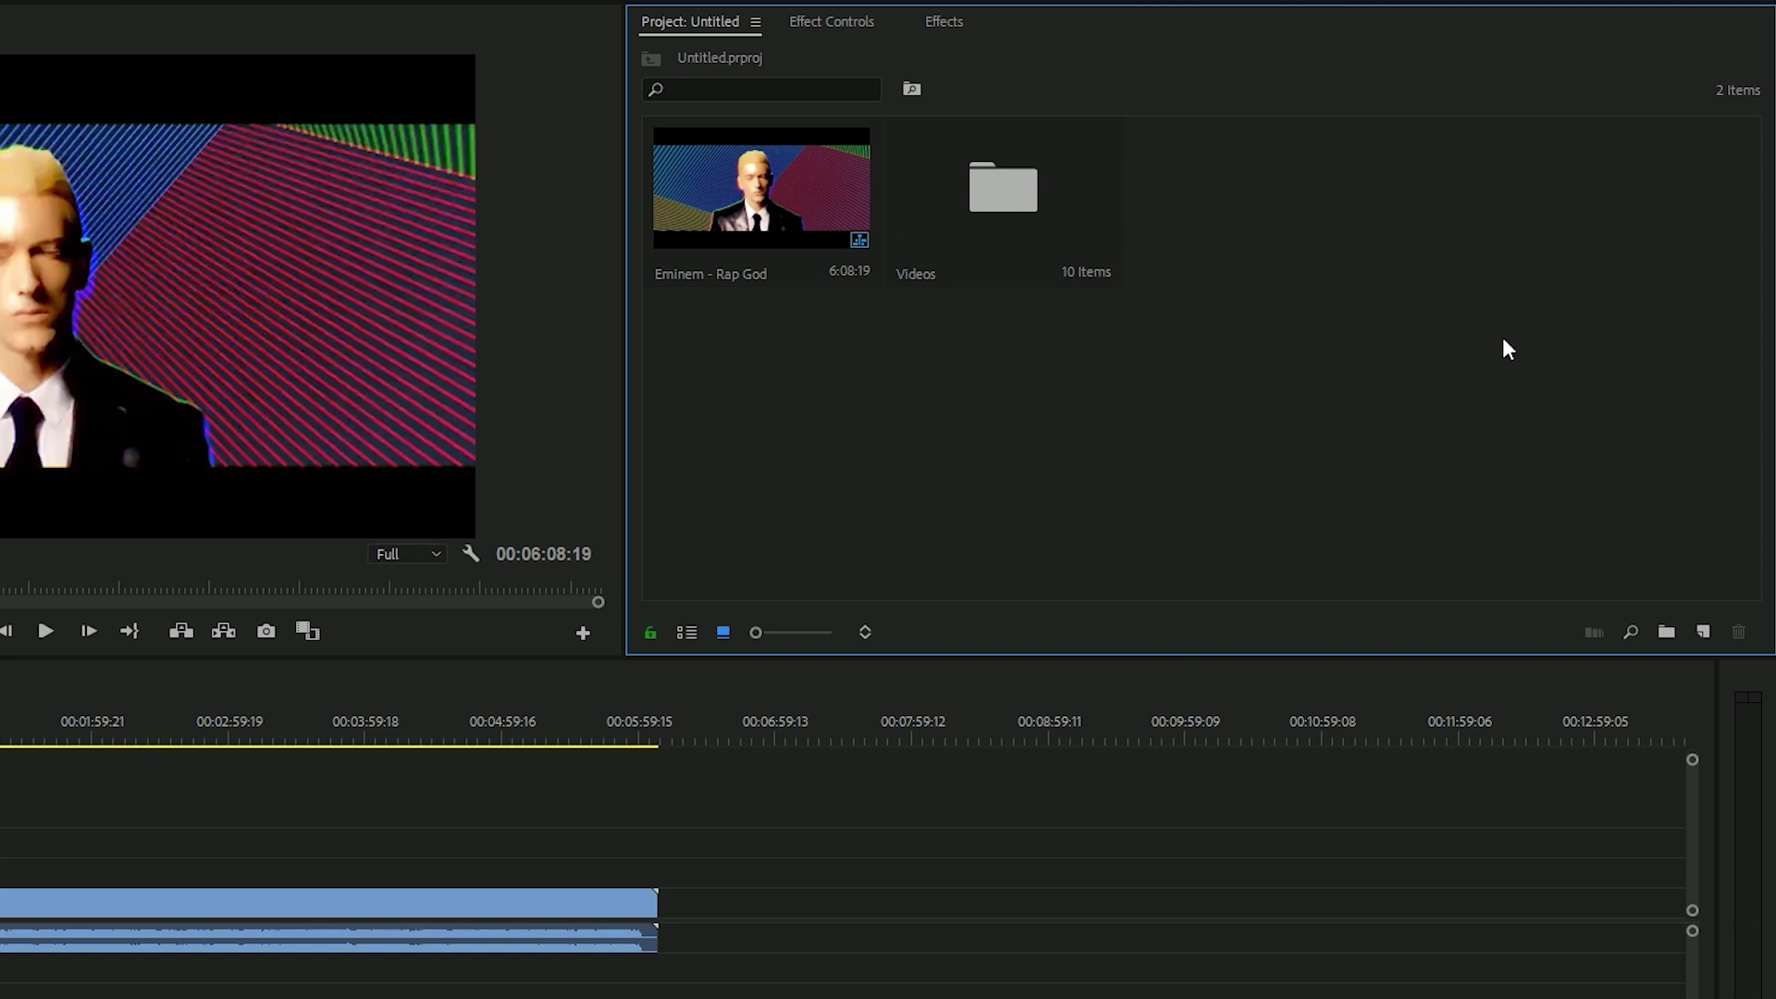
click(1407, 294)
click(1324, 362)
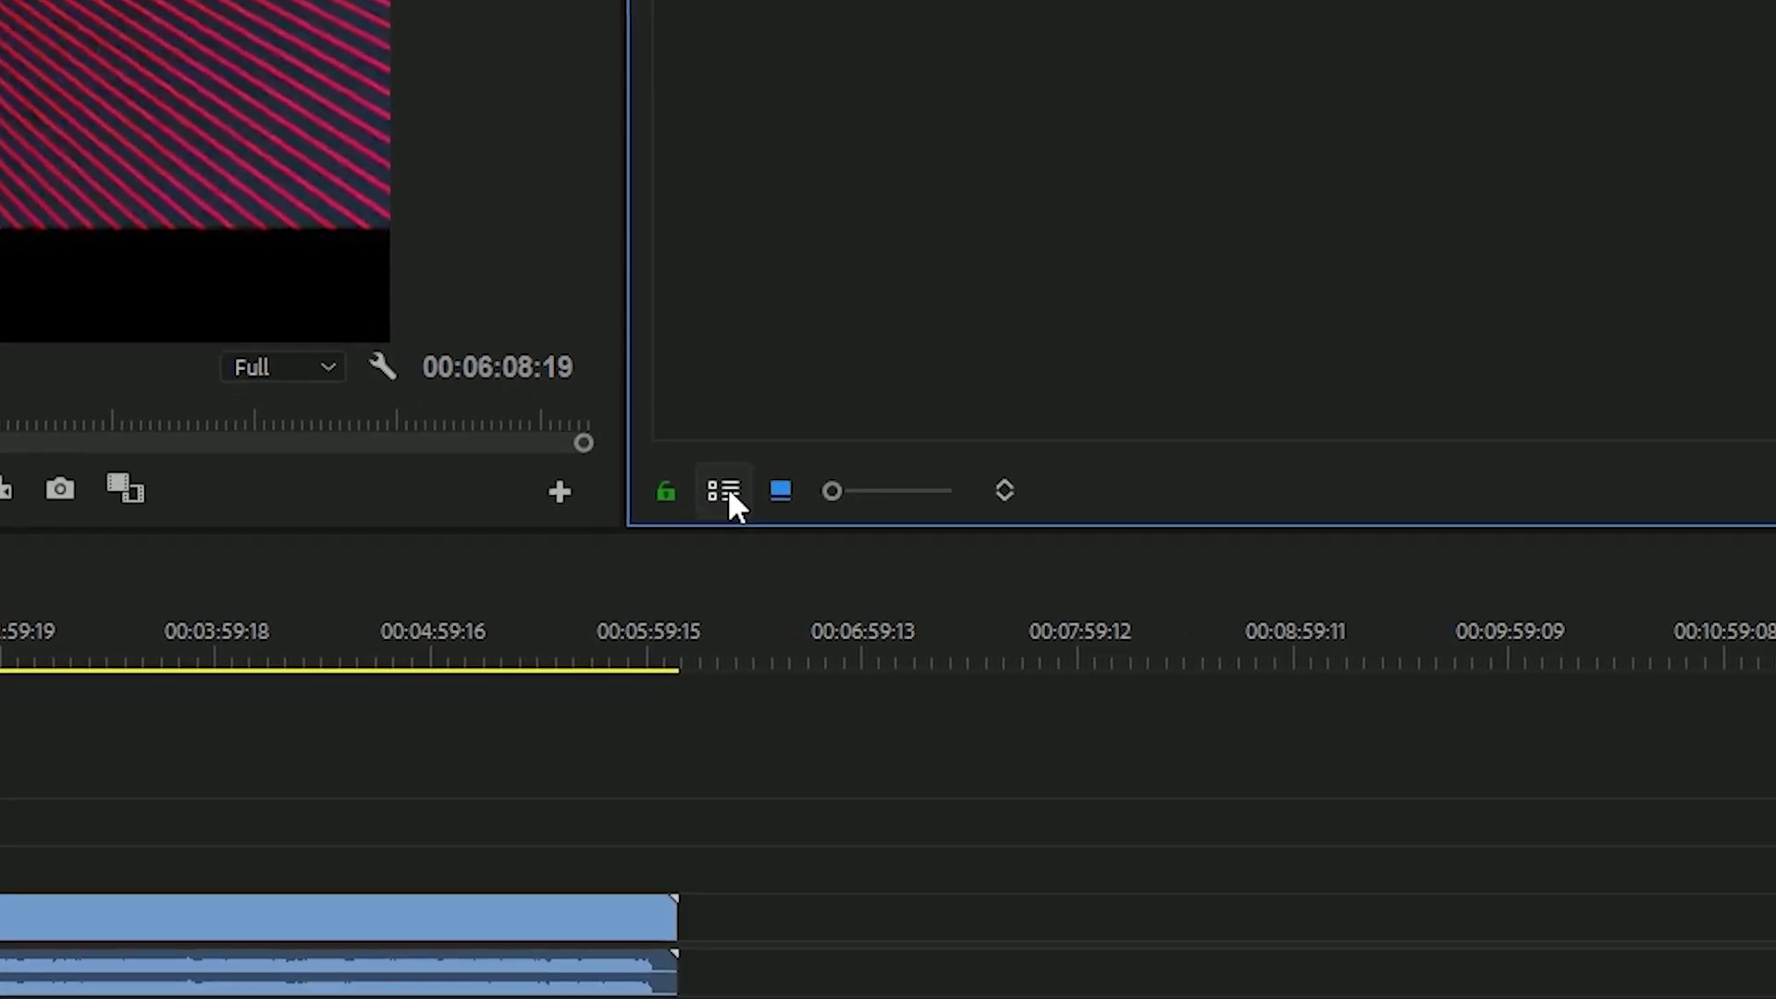
click(717, 516)
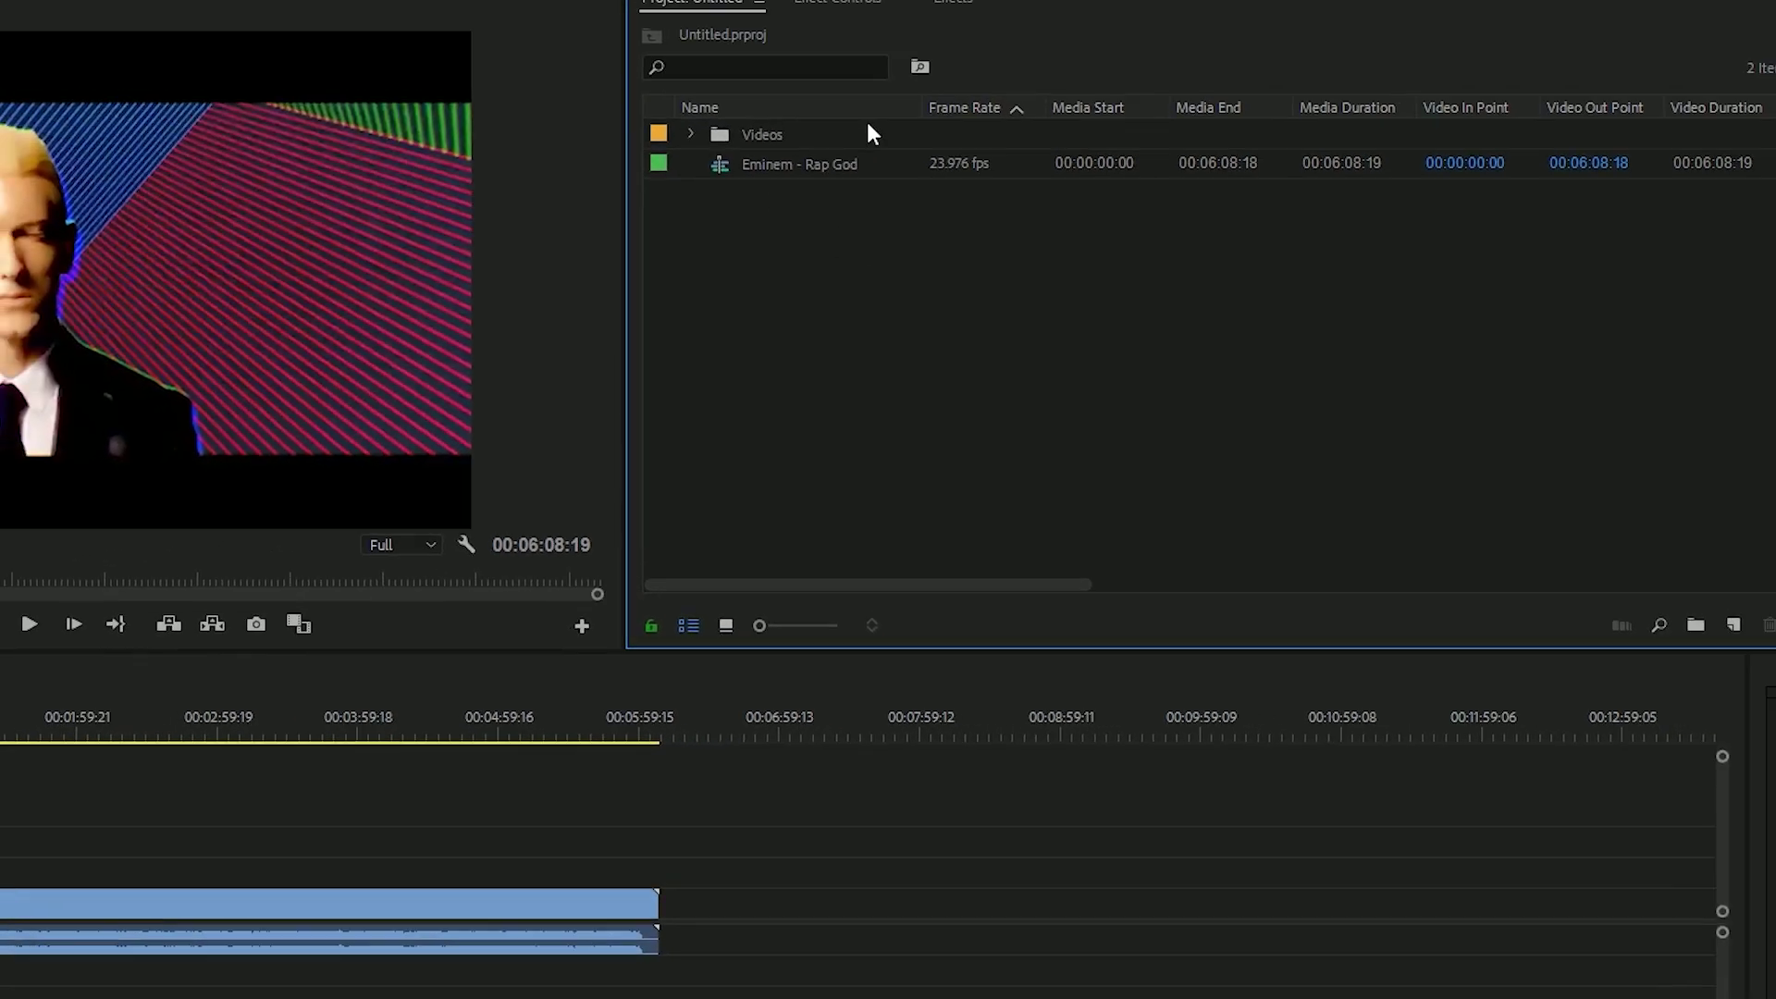
click(725, 632)
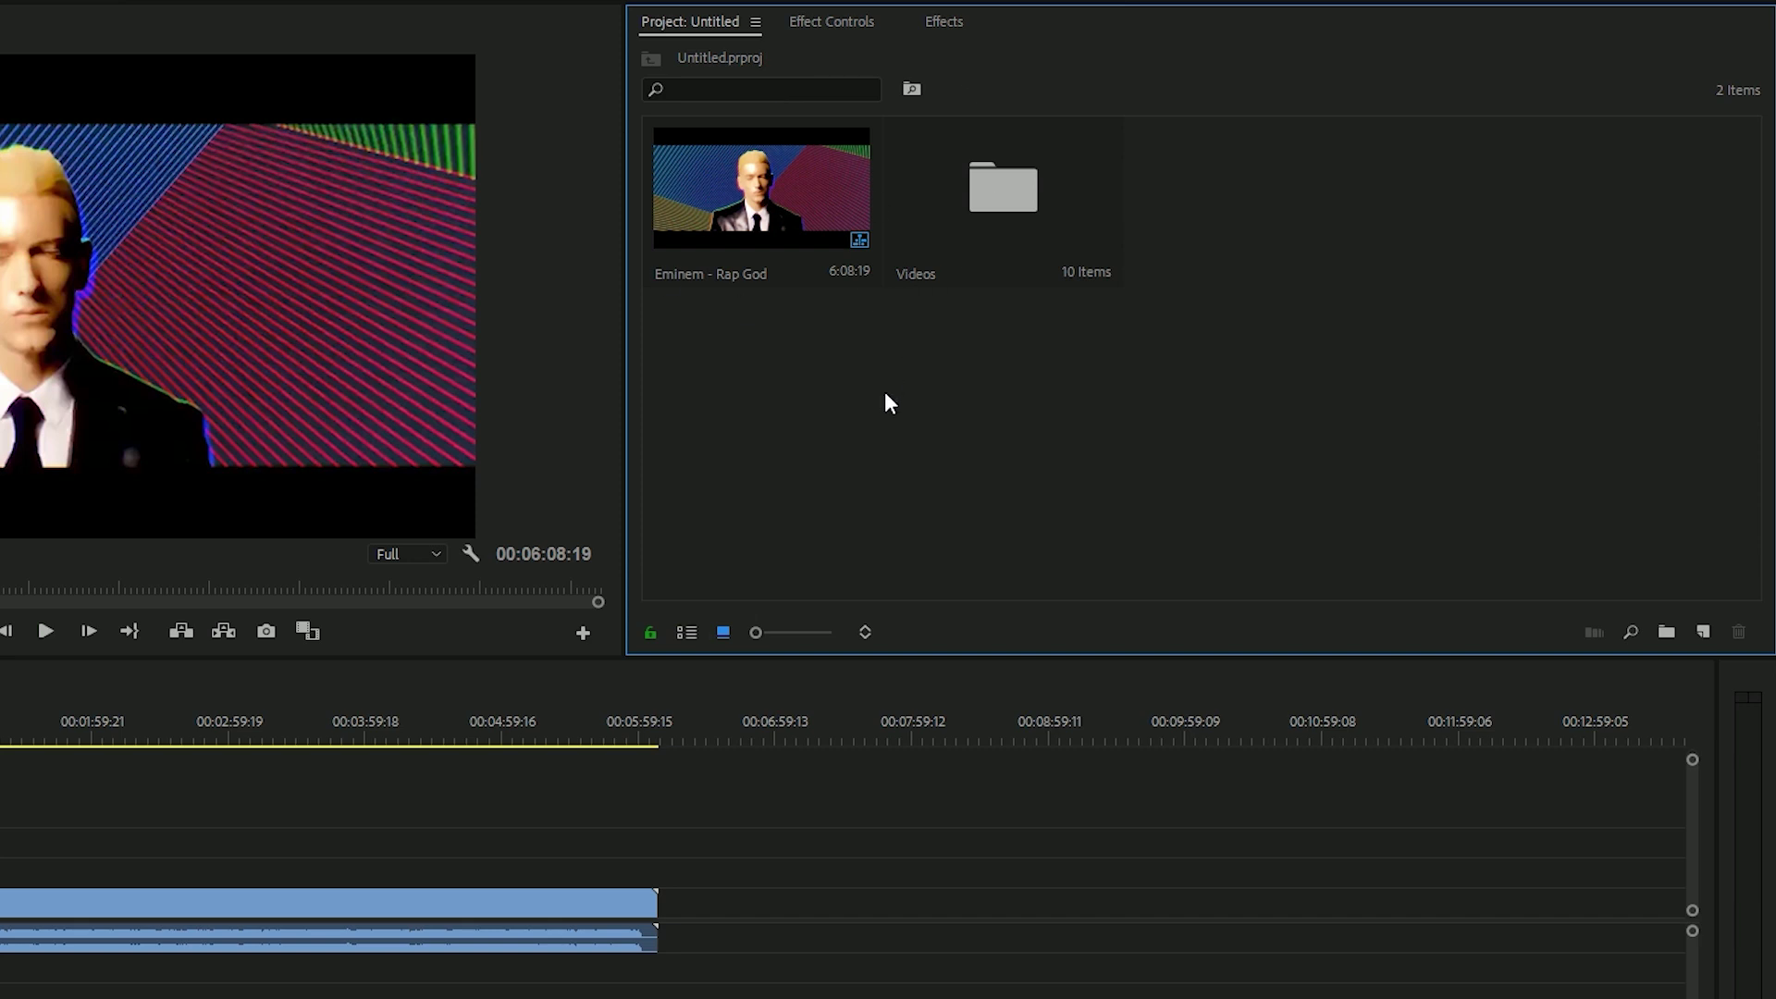
Step: Try changing the Eminem - Rap God clip's horizontal position and scale in its motion properties, undoing each change
click(830, 26)
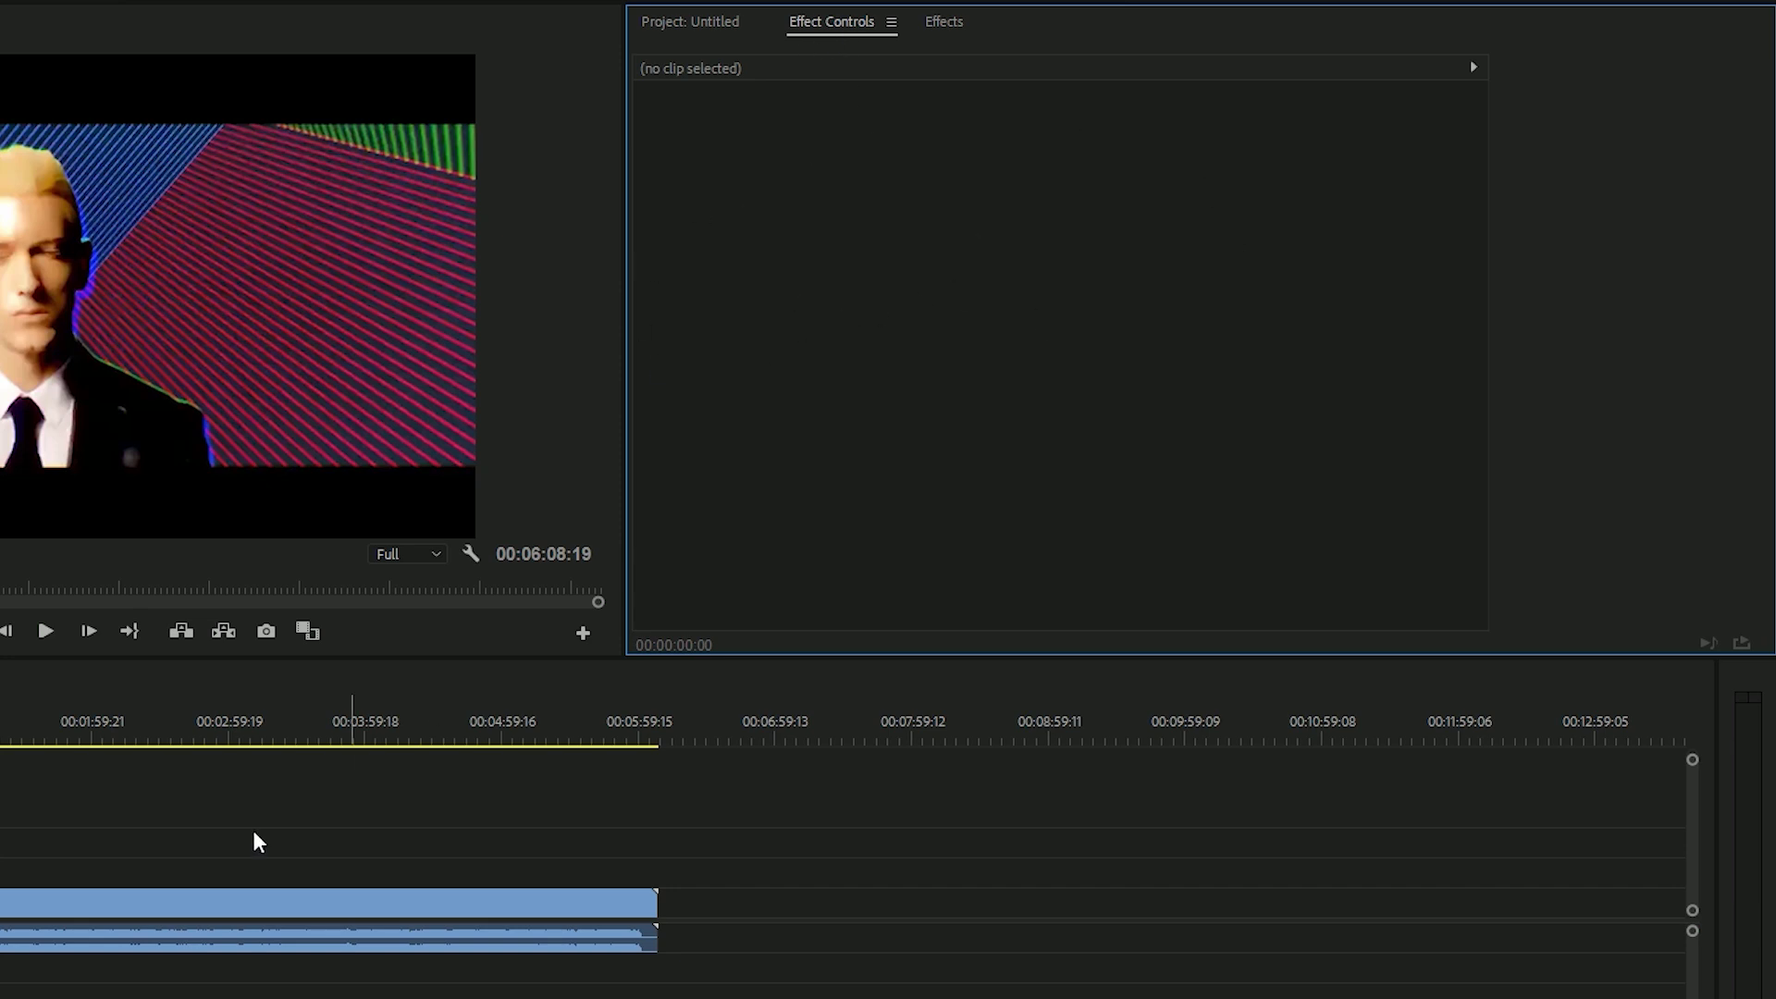
click(44, 904)
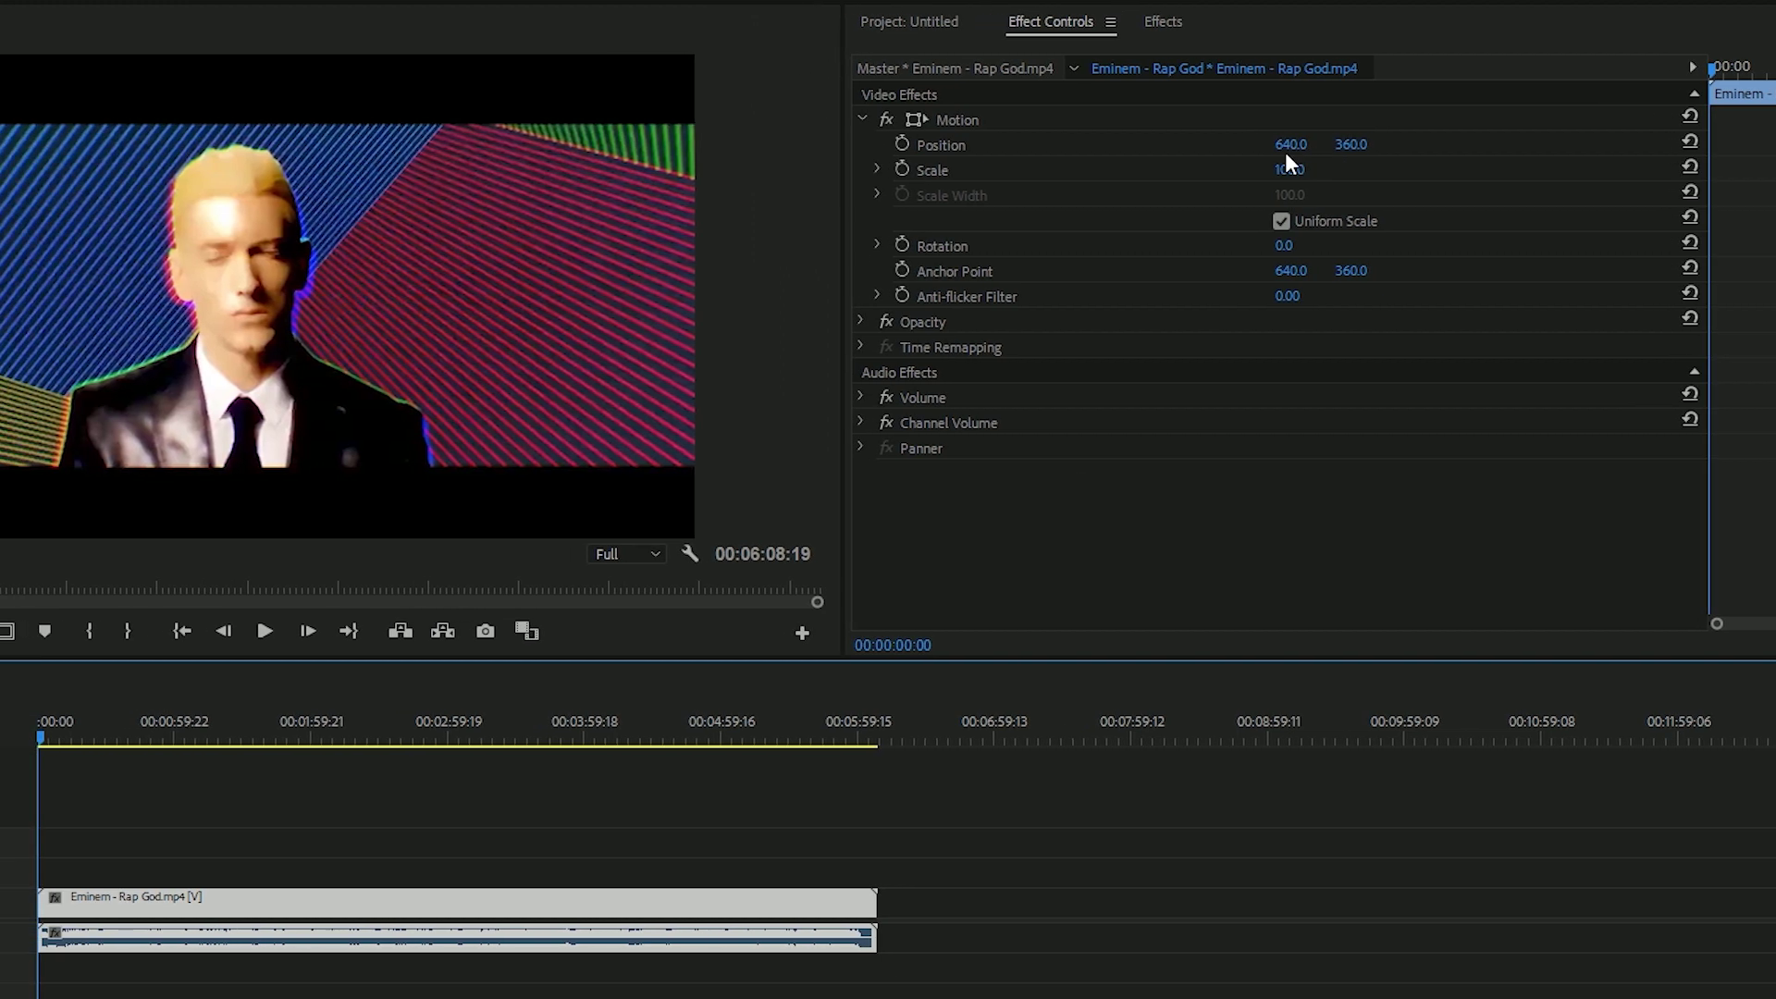
drag(1392, 146, 1240, 146)
key(ctrl+z)
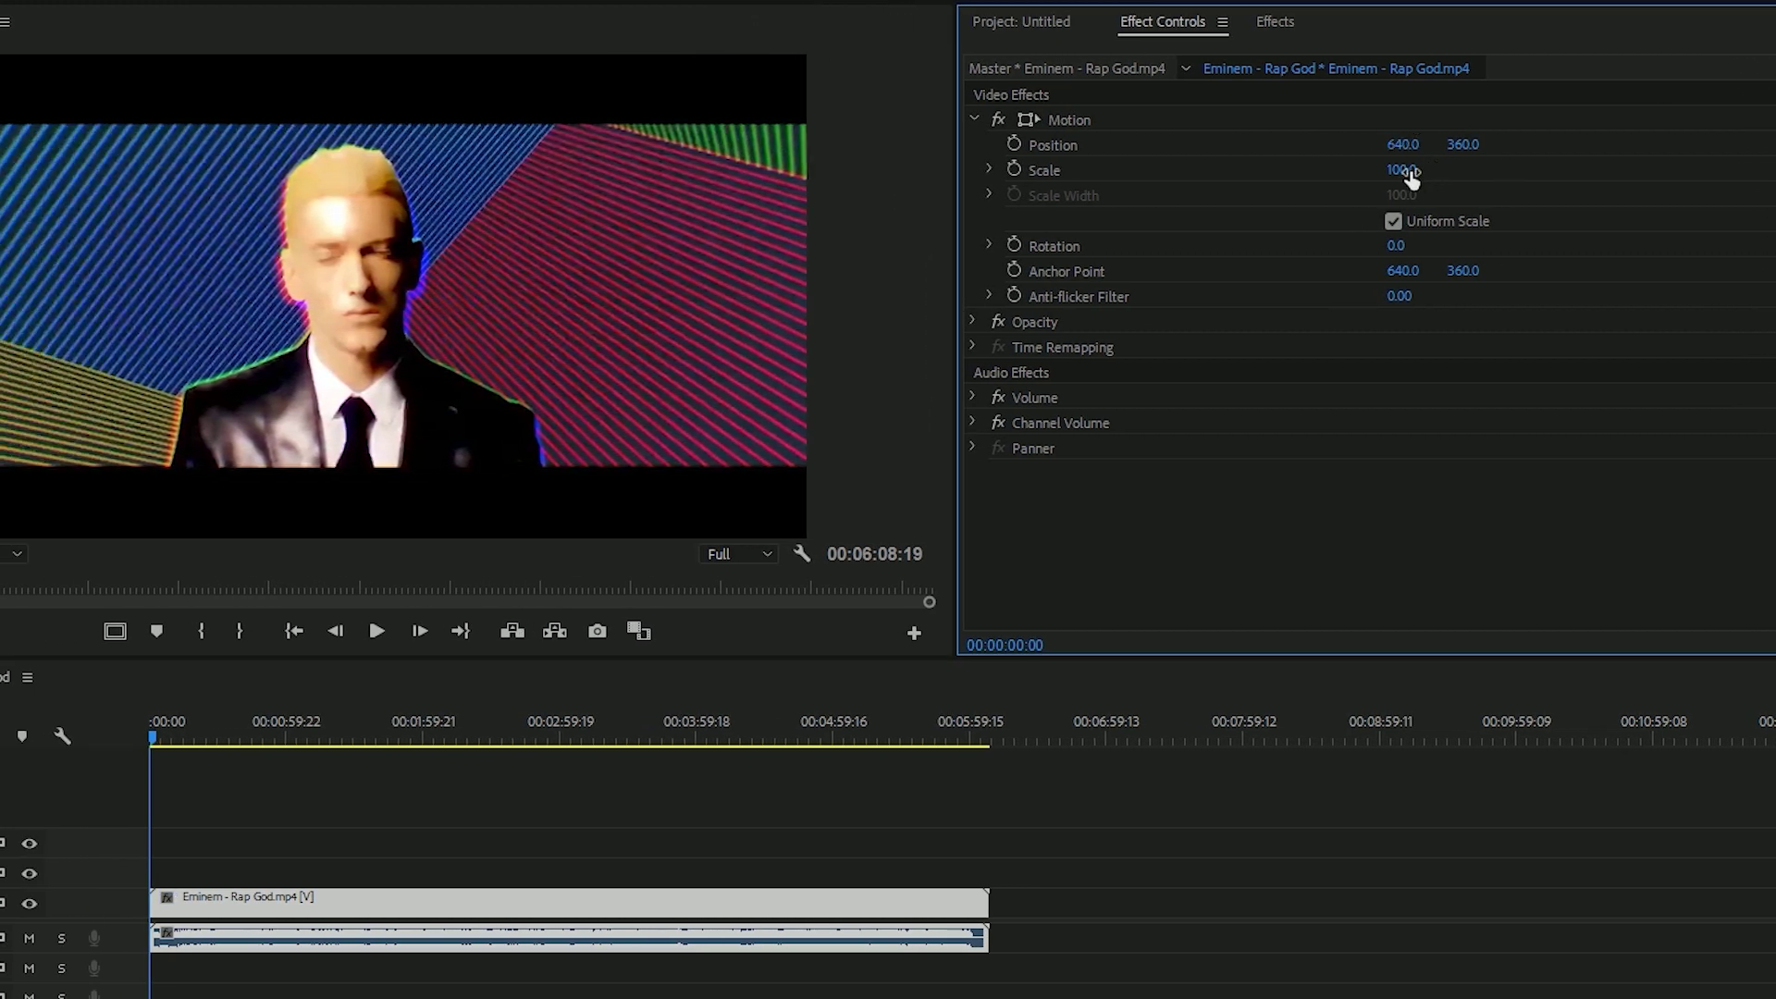
drag(1399, 169, 1432, 170)
key(ctrl+z)
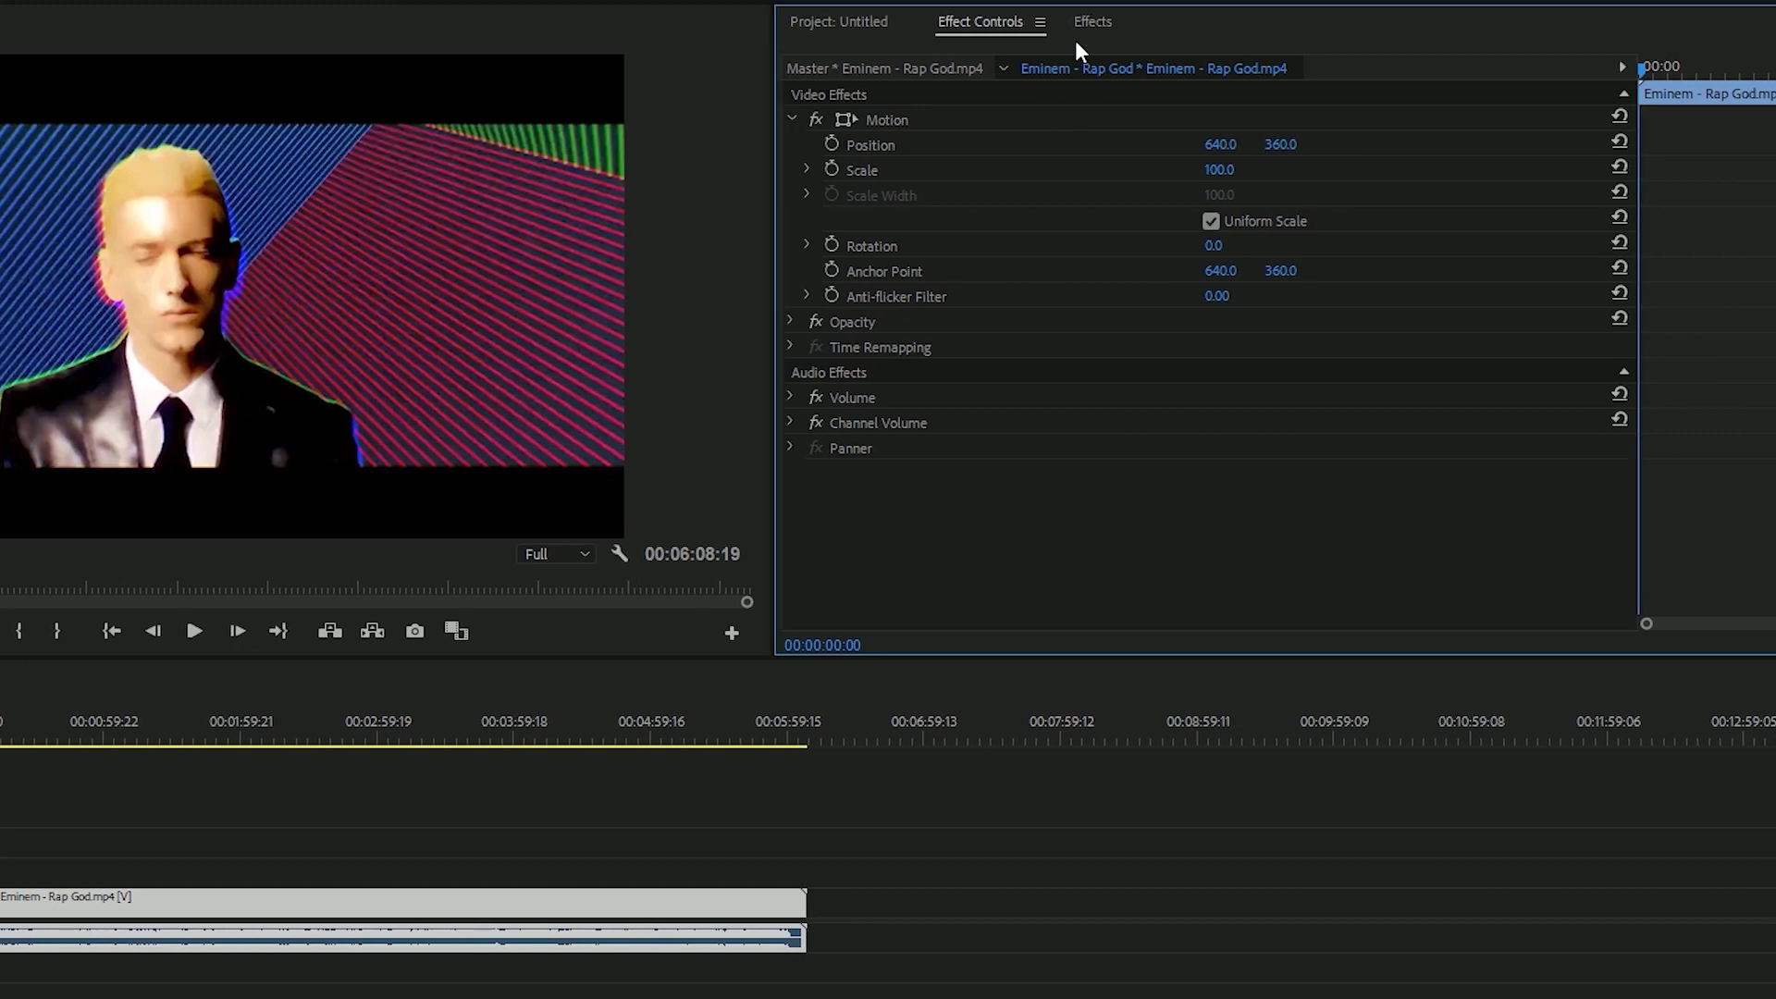
Step: Examine the available effect categories, including the Audio Transitions and Video Effects folders, and collapse them again
click(1016, 21)
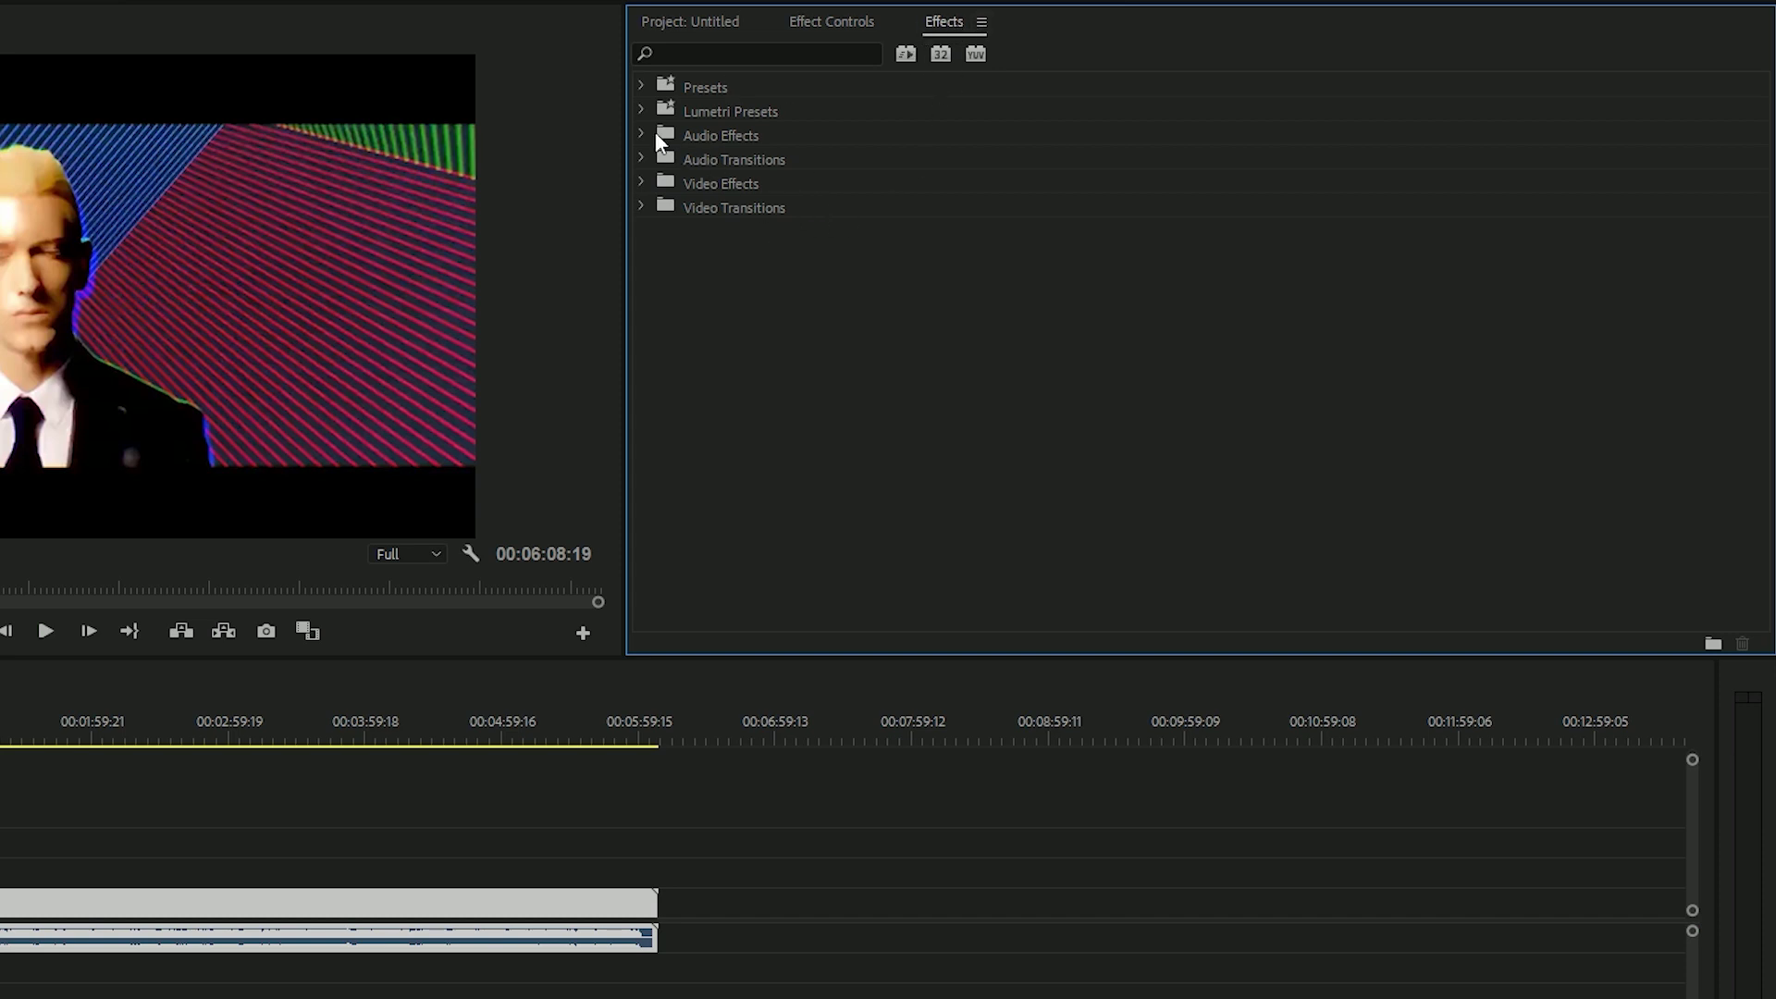
click(643, 181)
double_click(740, 162)
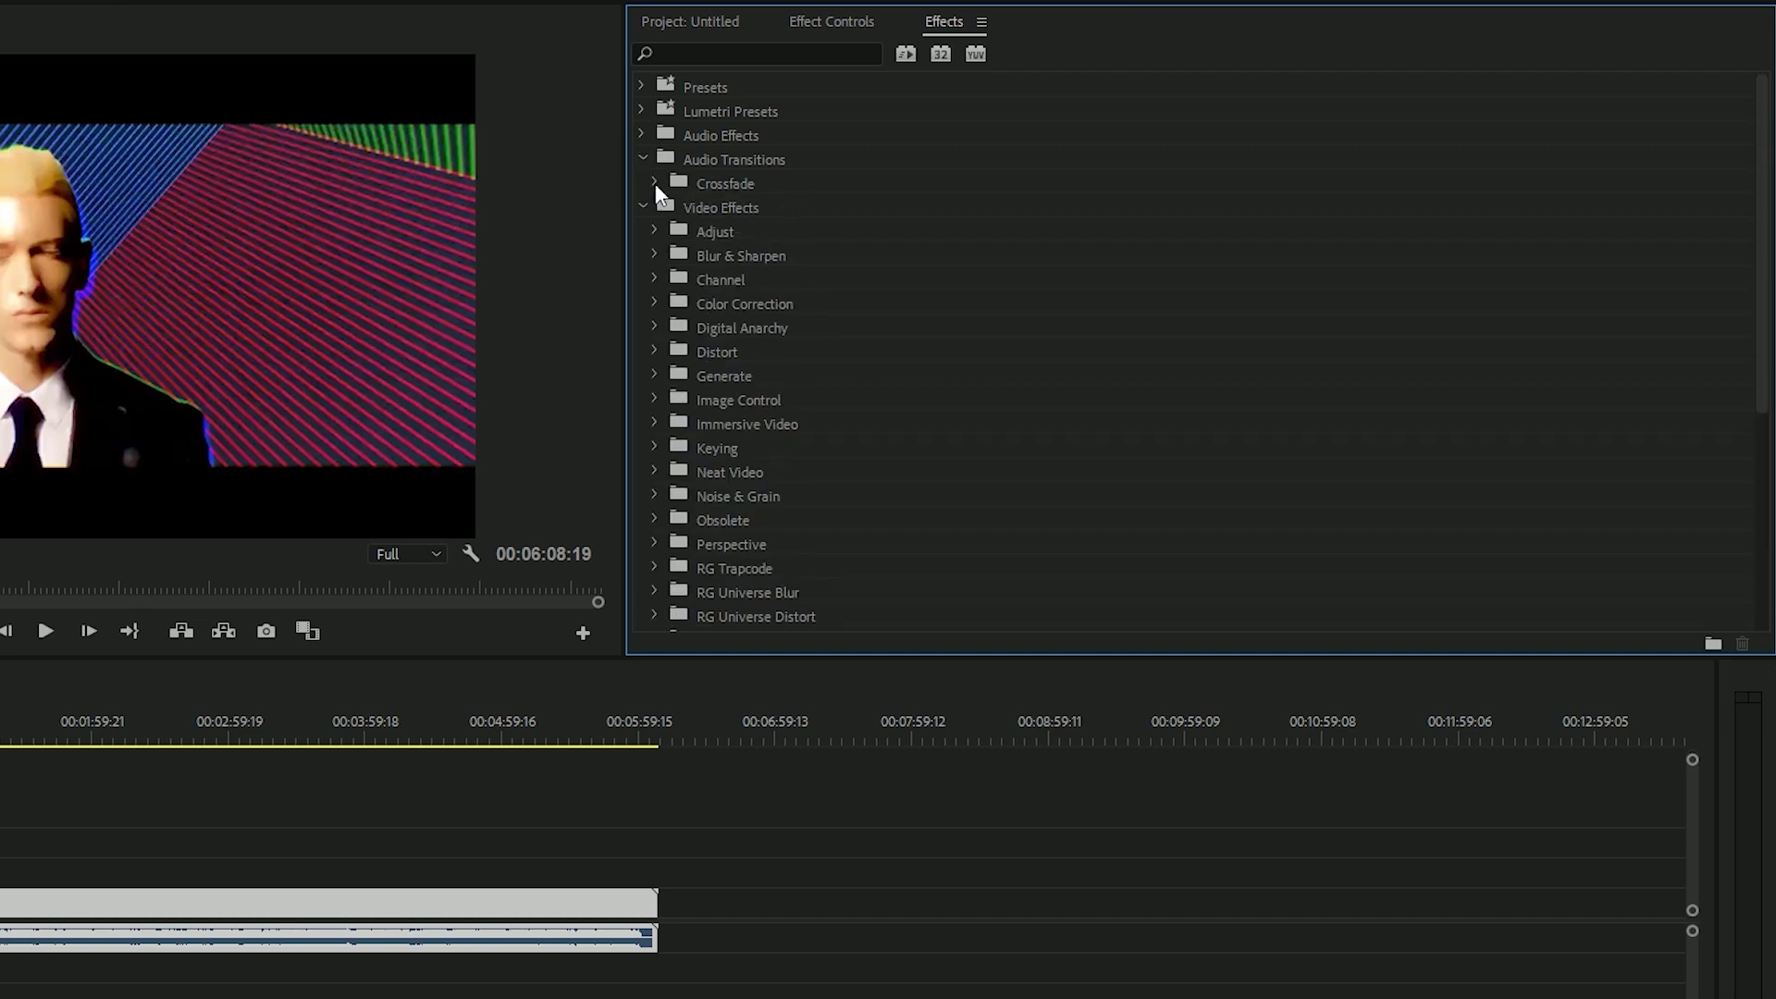
click(645, 183)
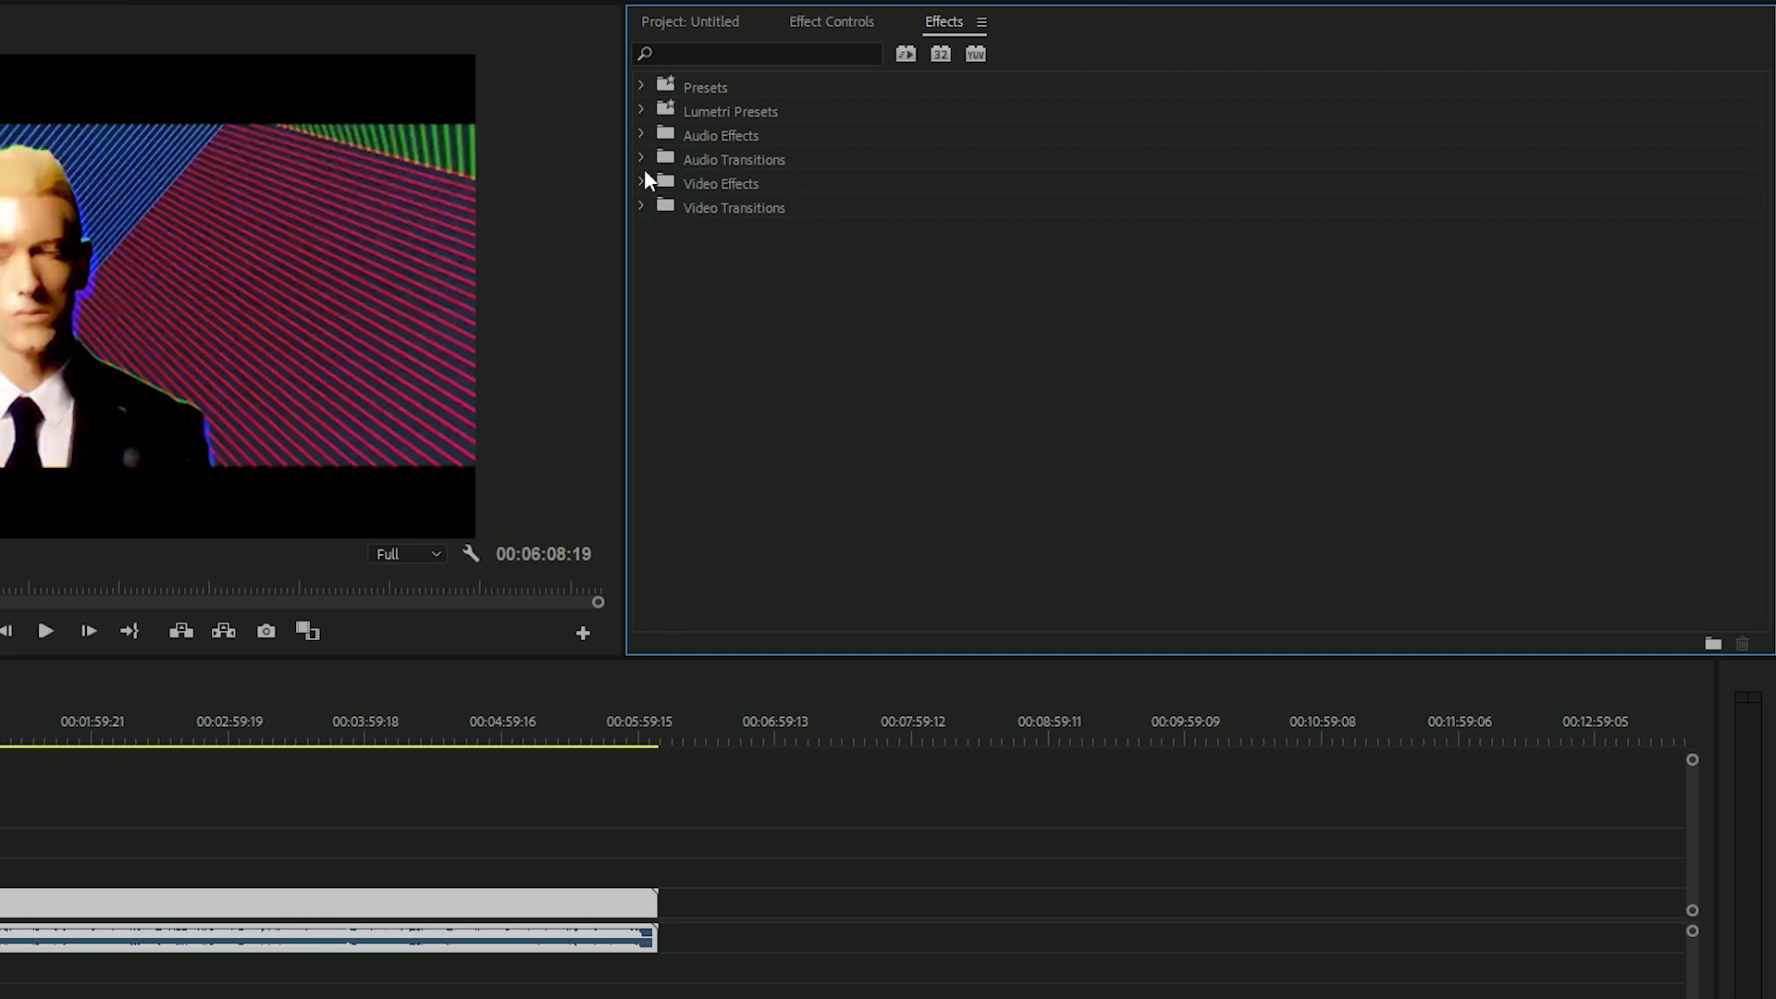
click(642, 181)
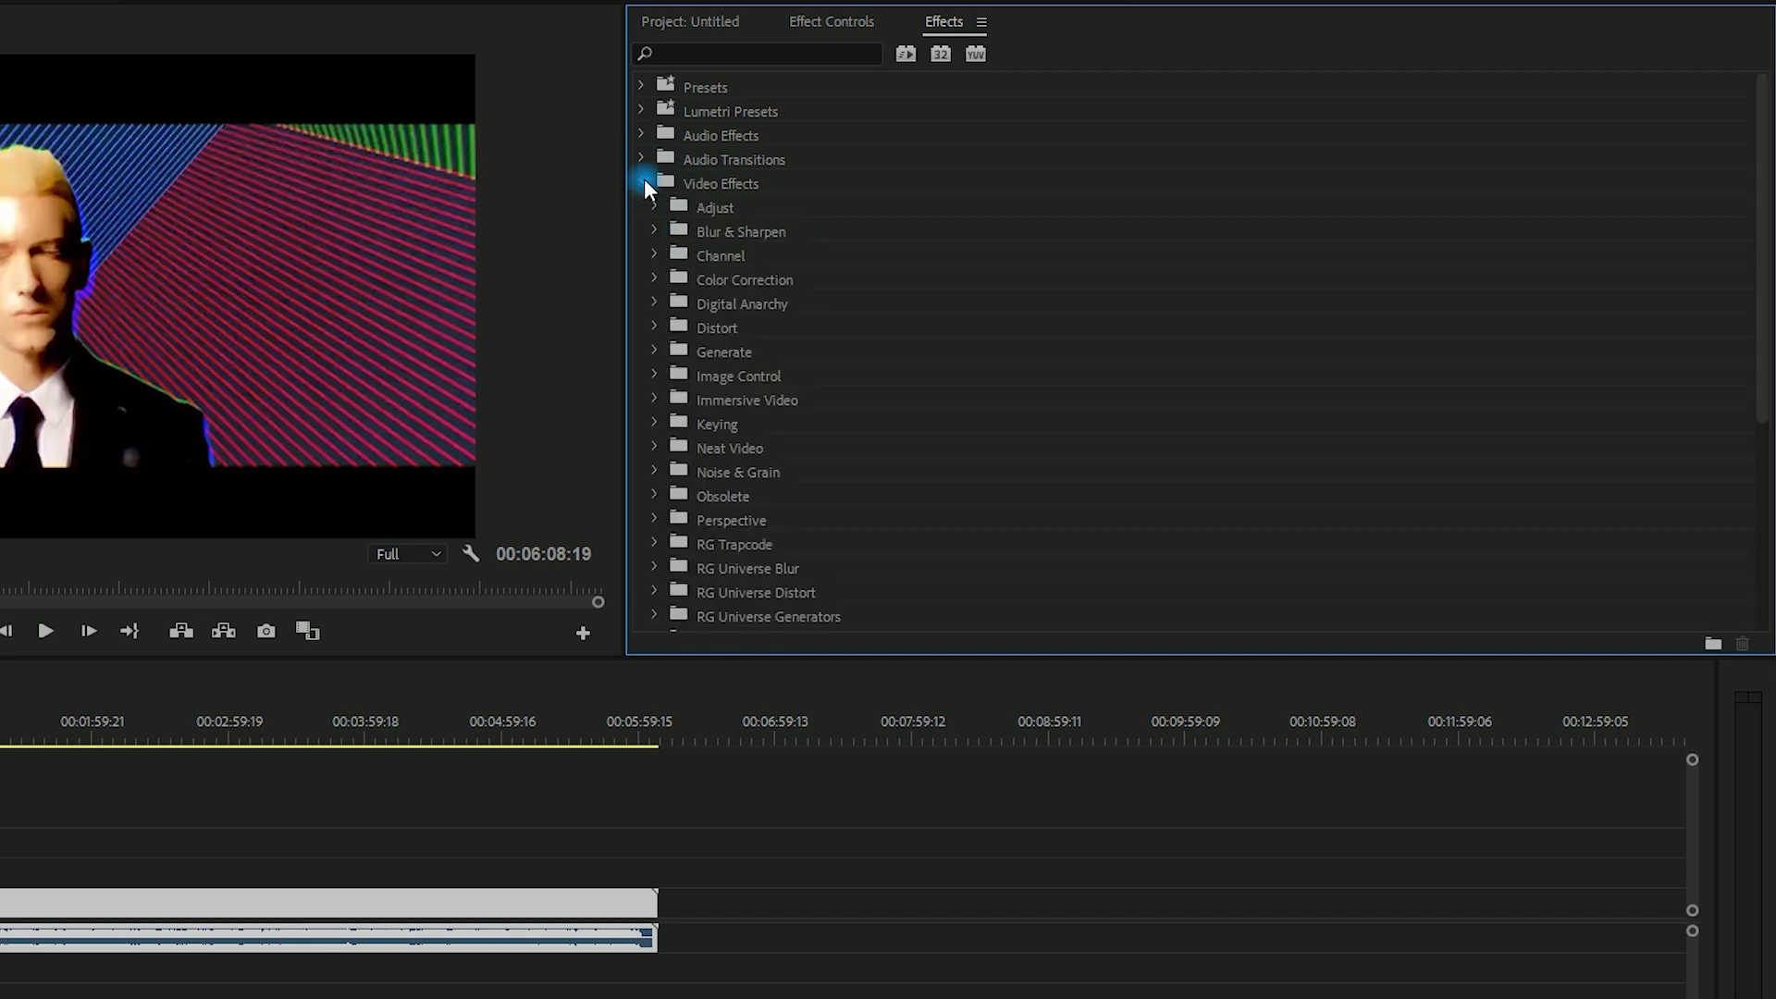
click(663, 207)
click(654, 205)
click(644, 183)
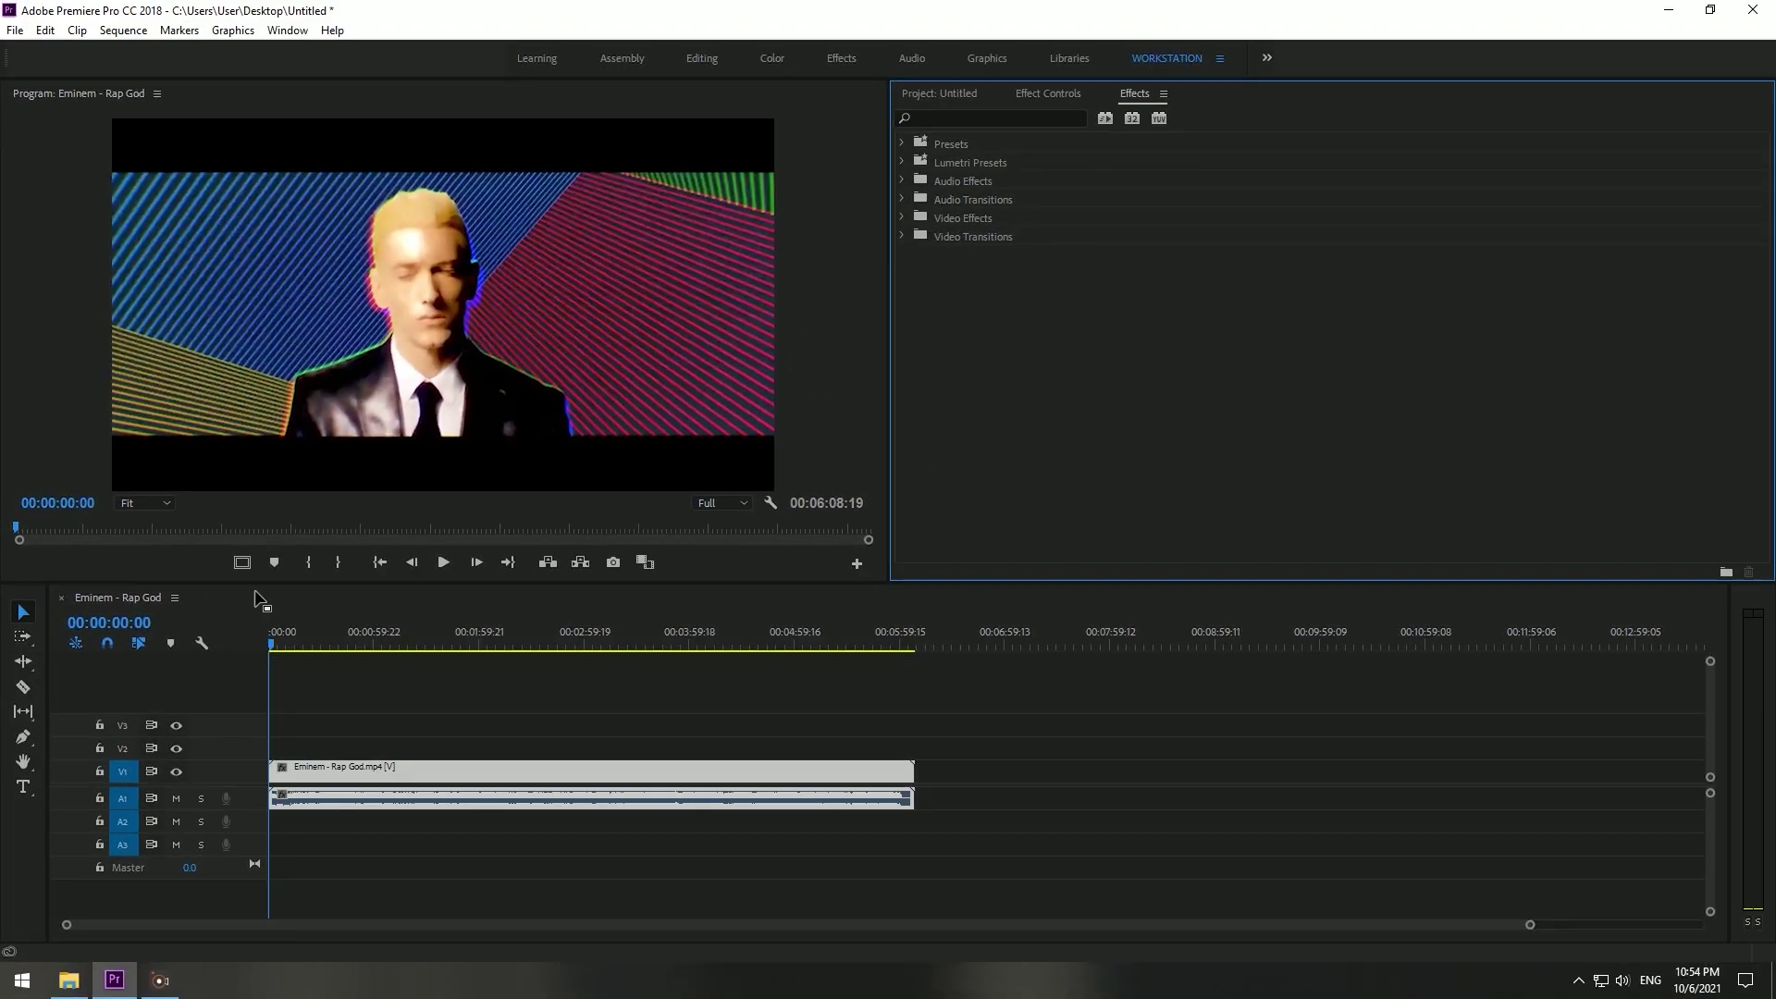
Step: Show the project items again and move the Eminem - Rap God sequence's playhead to 00:01:34:22
click(287, 607)
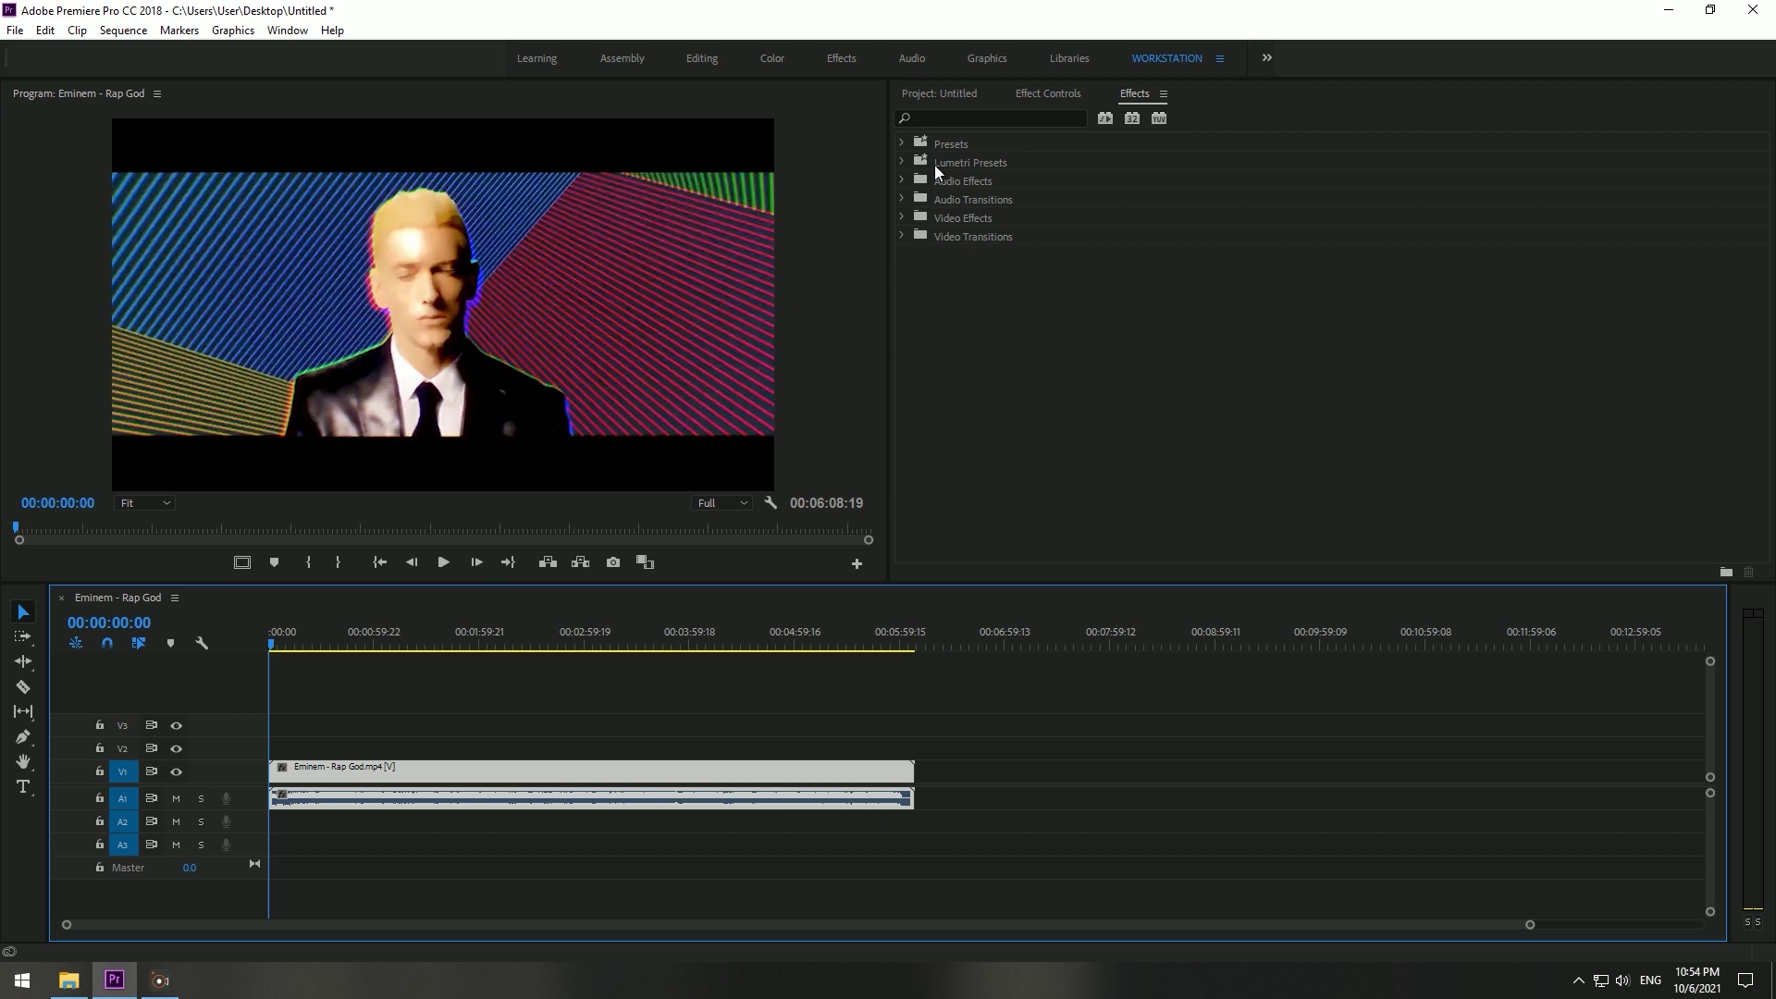
click(971, 94)
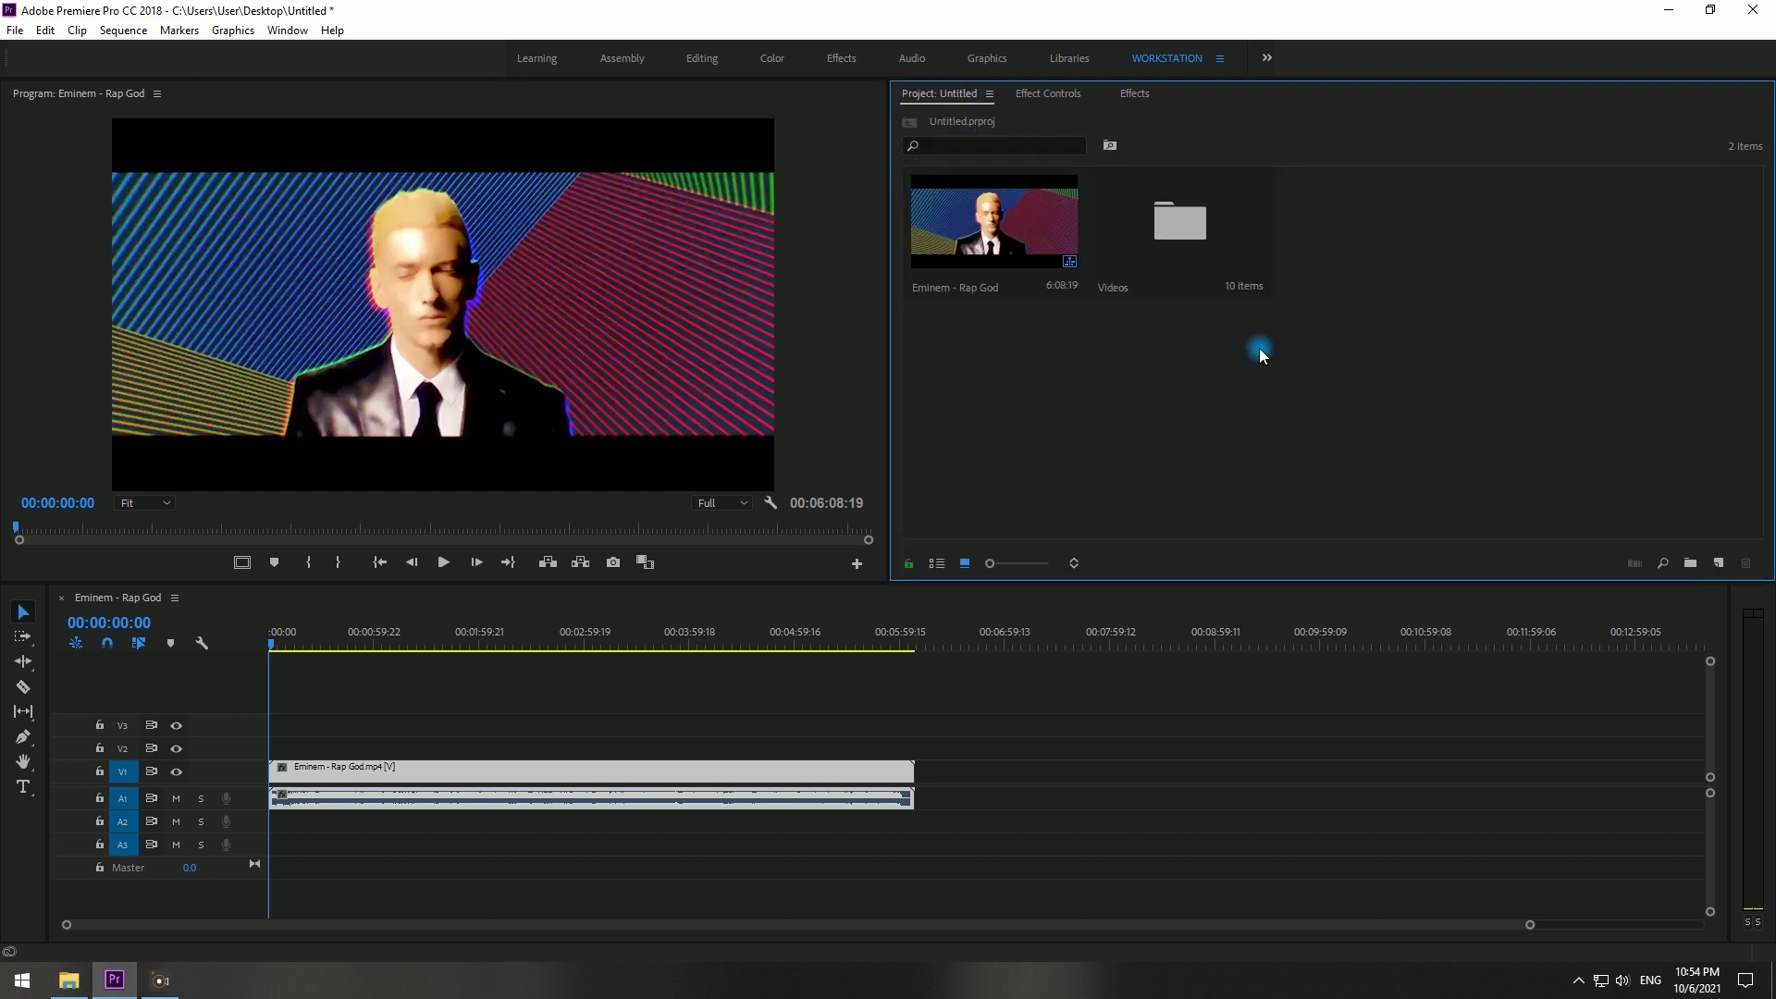
click(735, 736)
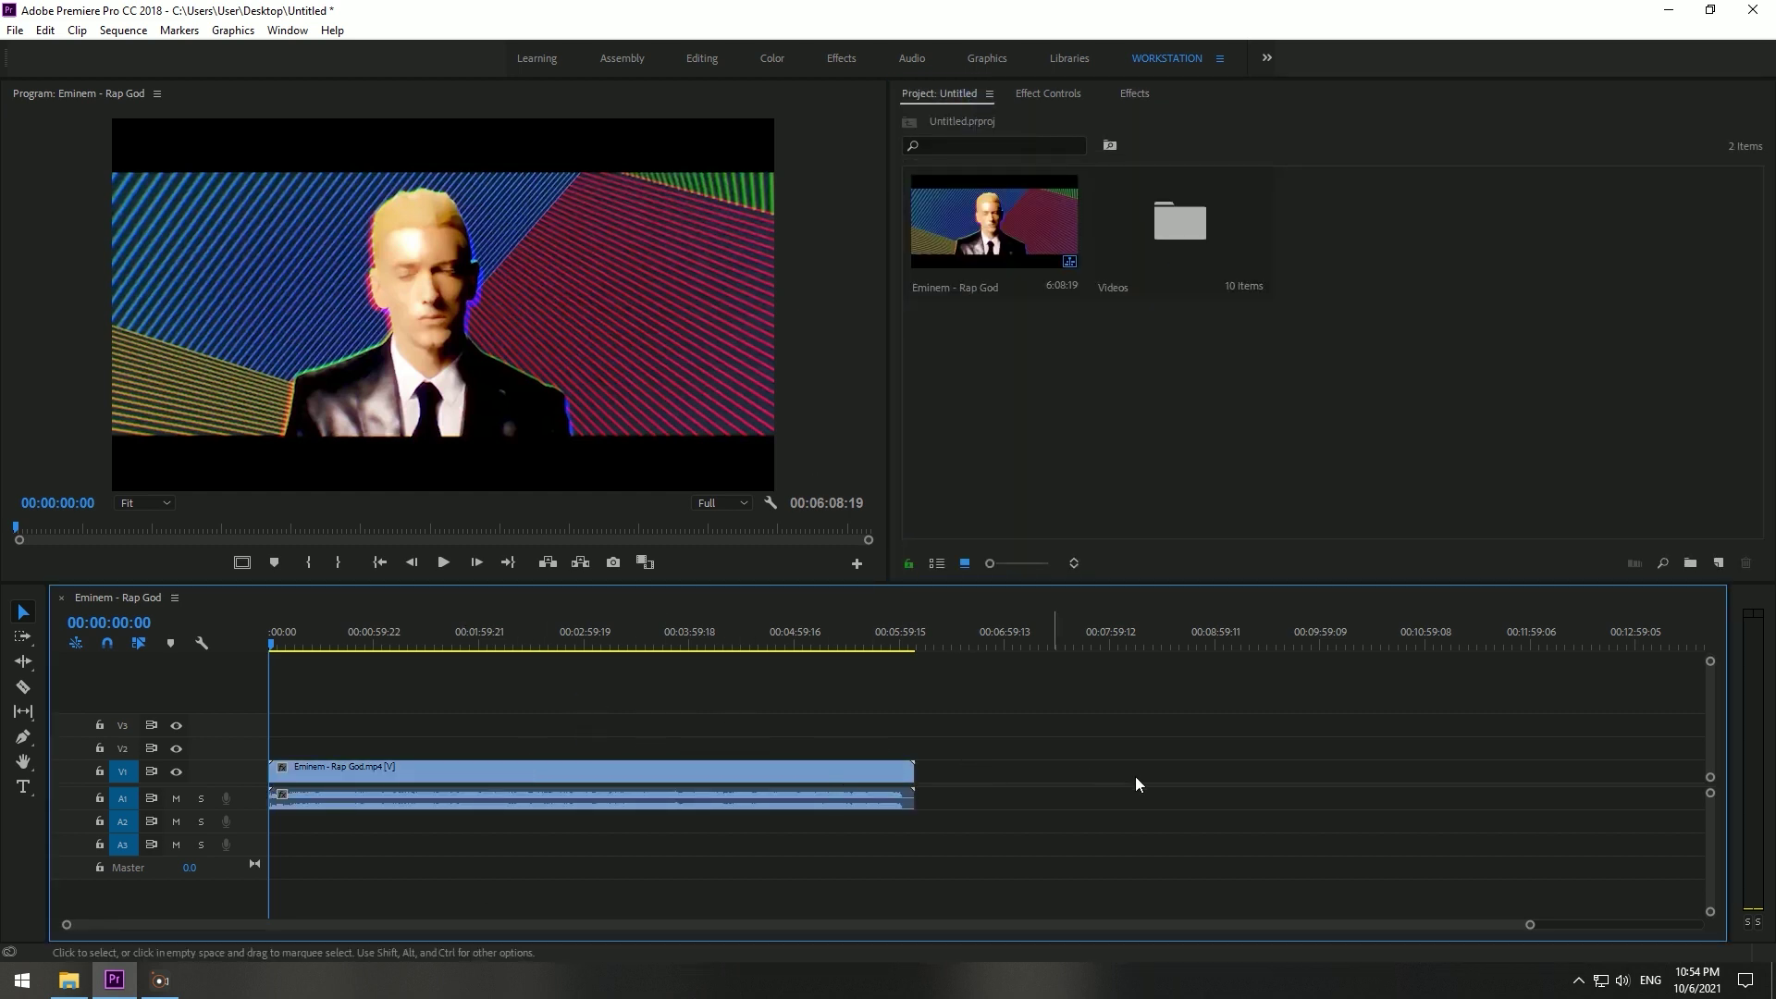
drag(309, 647, 434, 650)
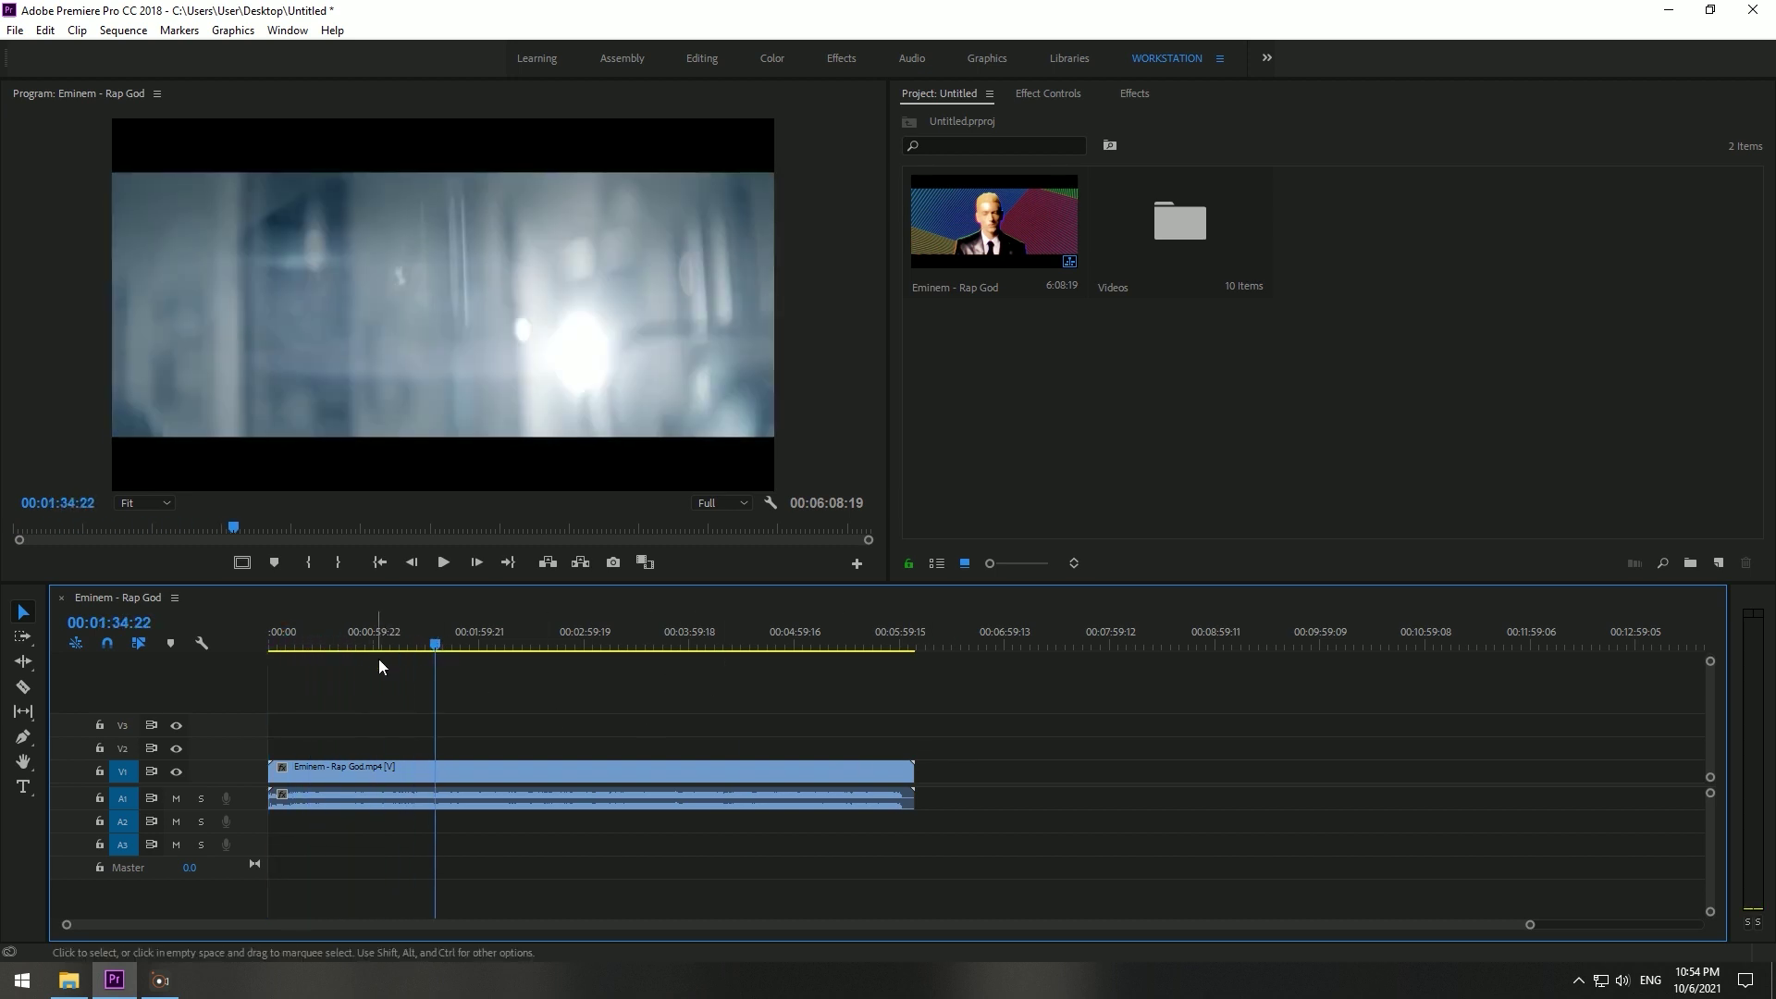
click(395, 773)
click(364, 733)
Step: Try targeting video track V3, set the target back to V1, and select and deselect the clip on it
click(119, 754)
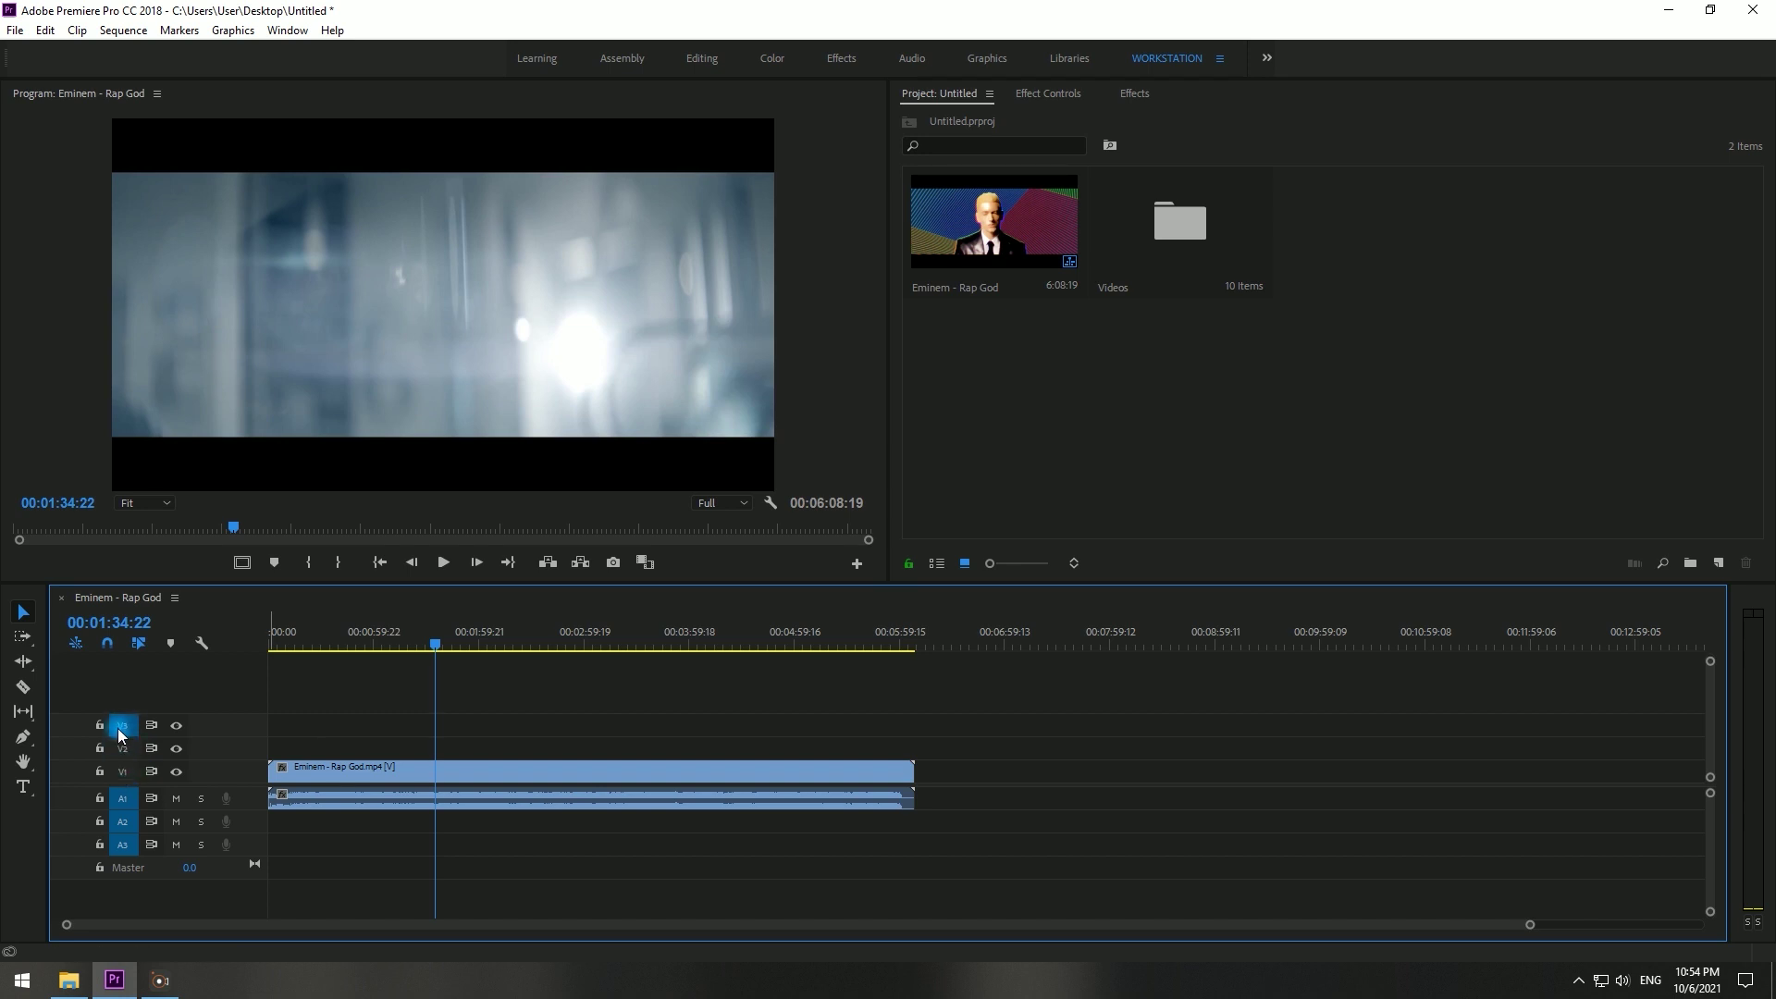
click(124, 767)
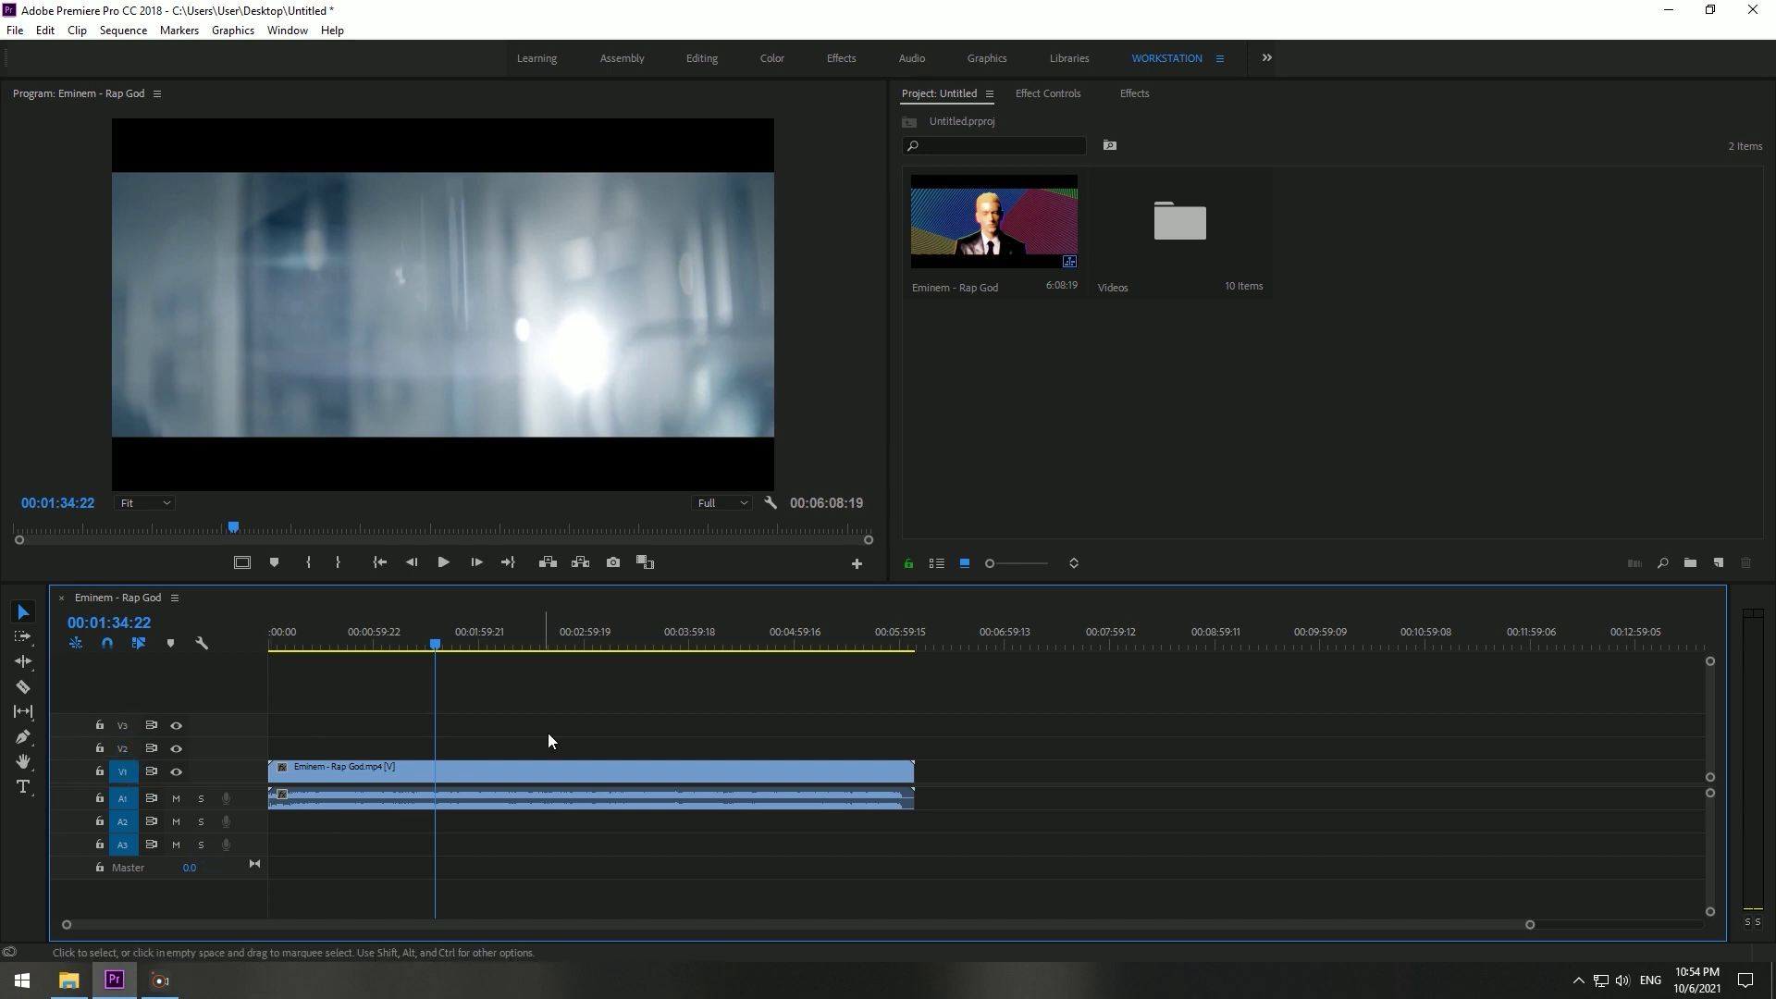
click(483, 775)
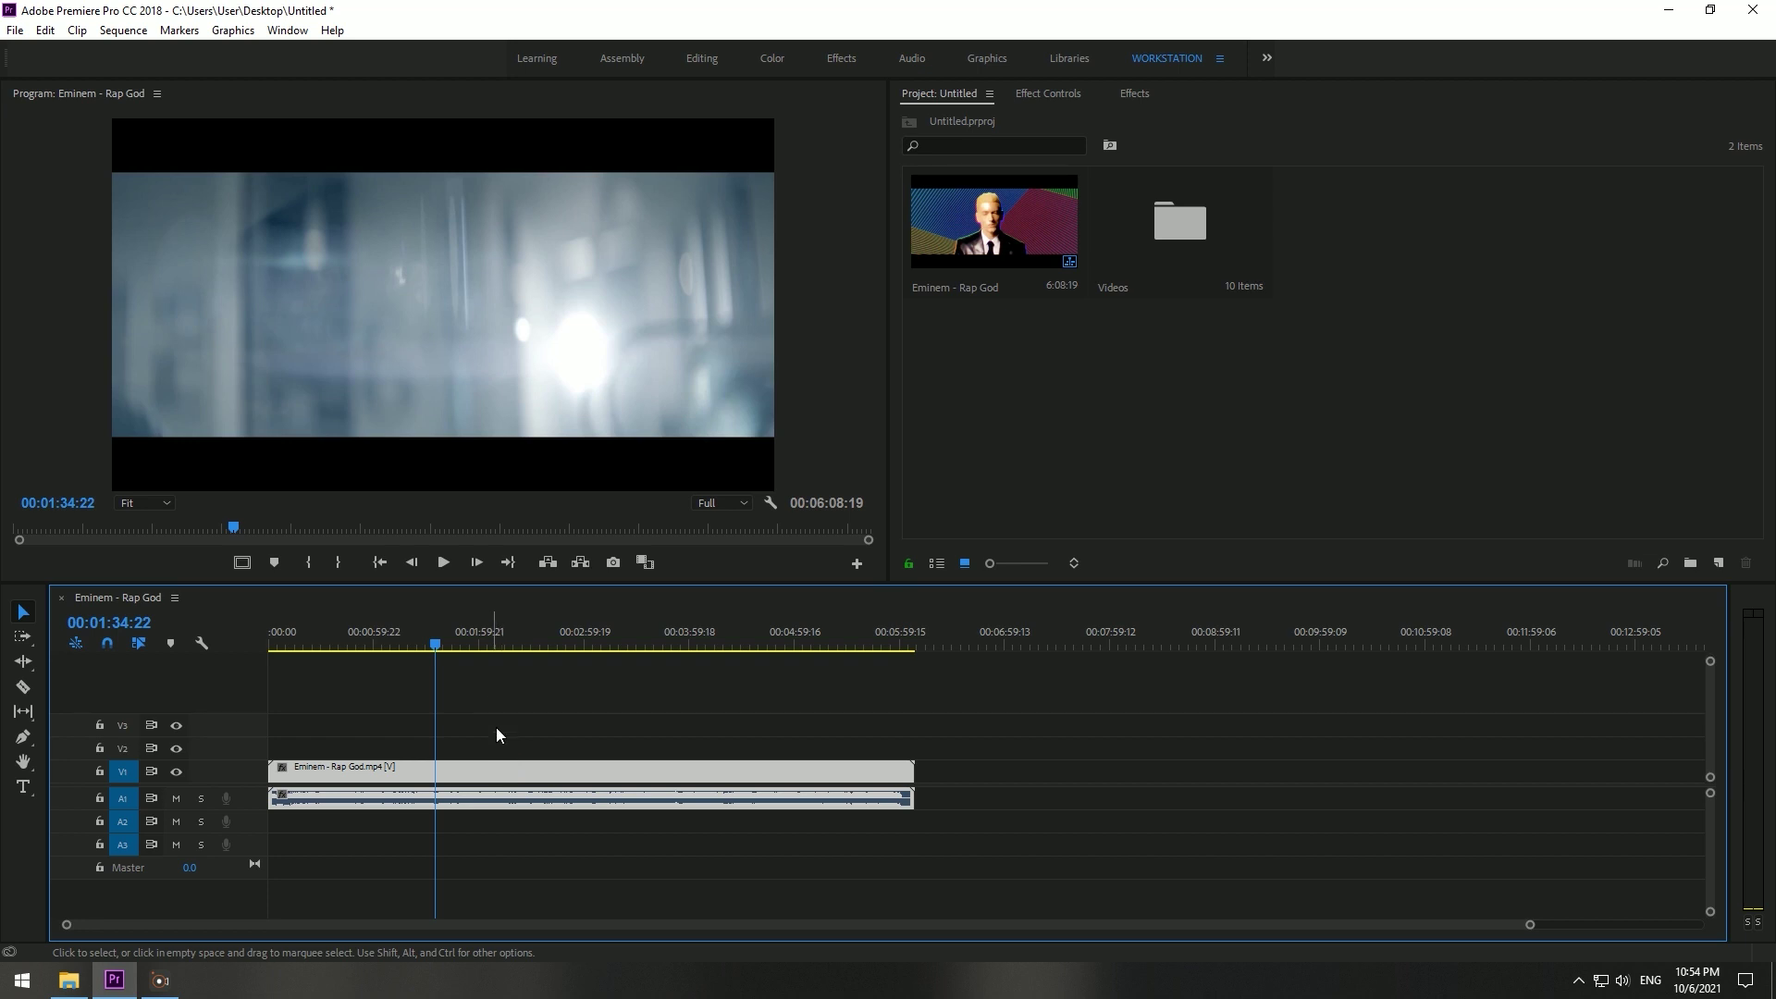
click(478, 775)
click(495, 740)
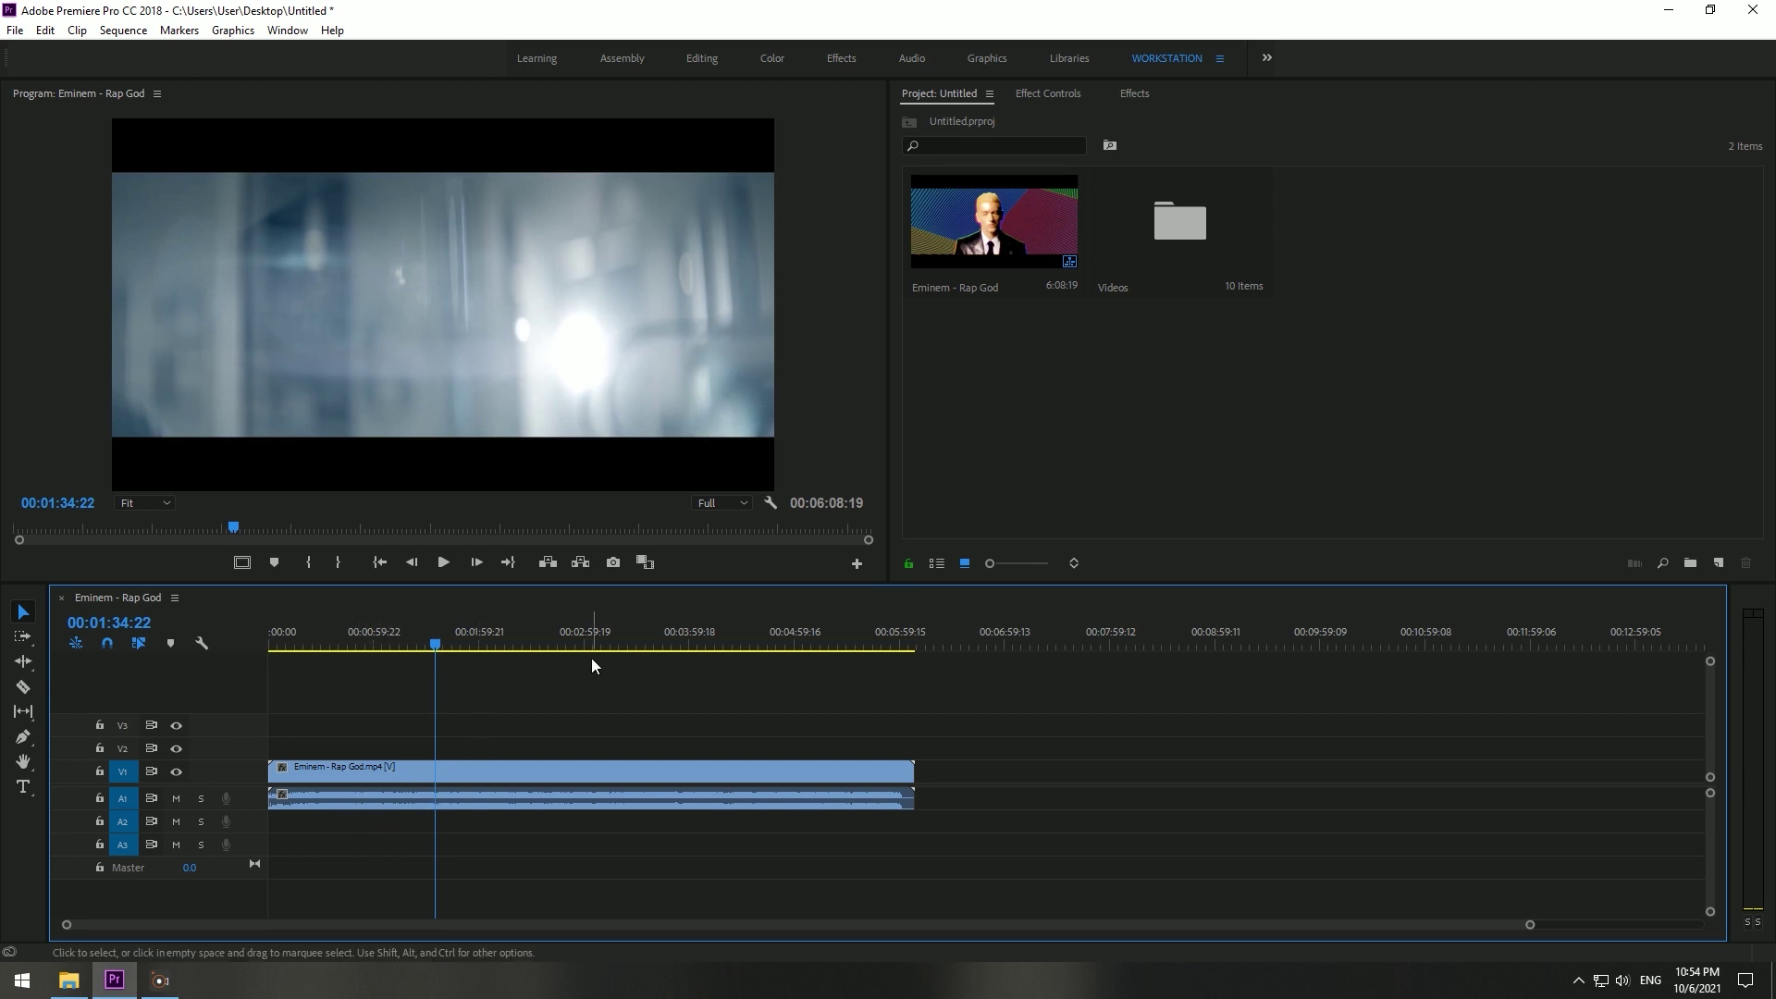
Step: Focus the audio meters, play the sequence and stop playback at 00:00:26:09
click(1757, 599)
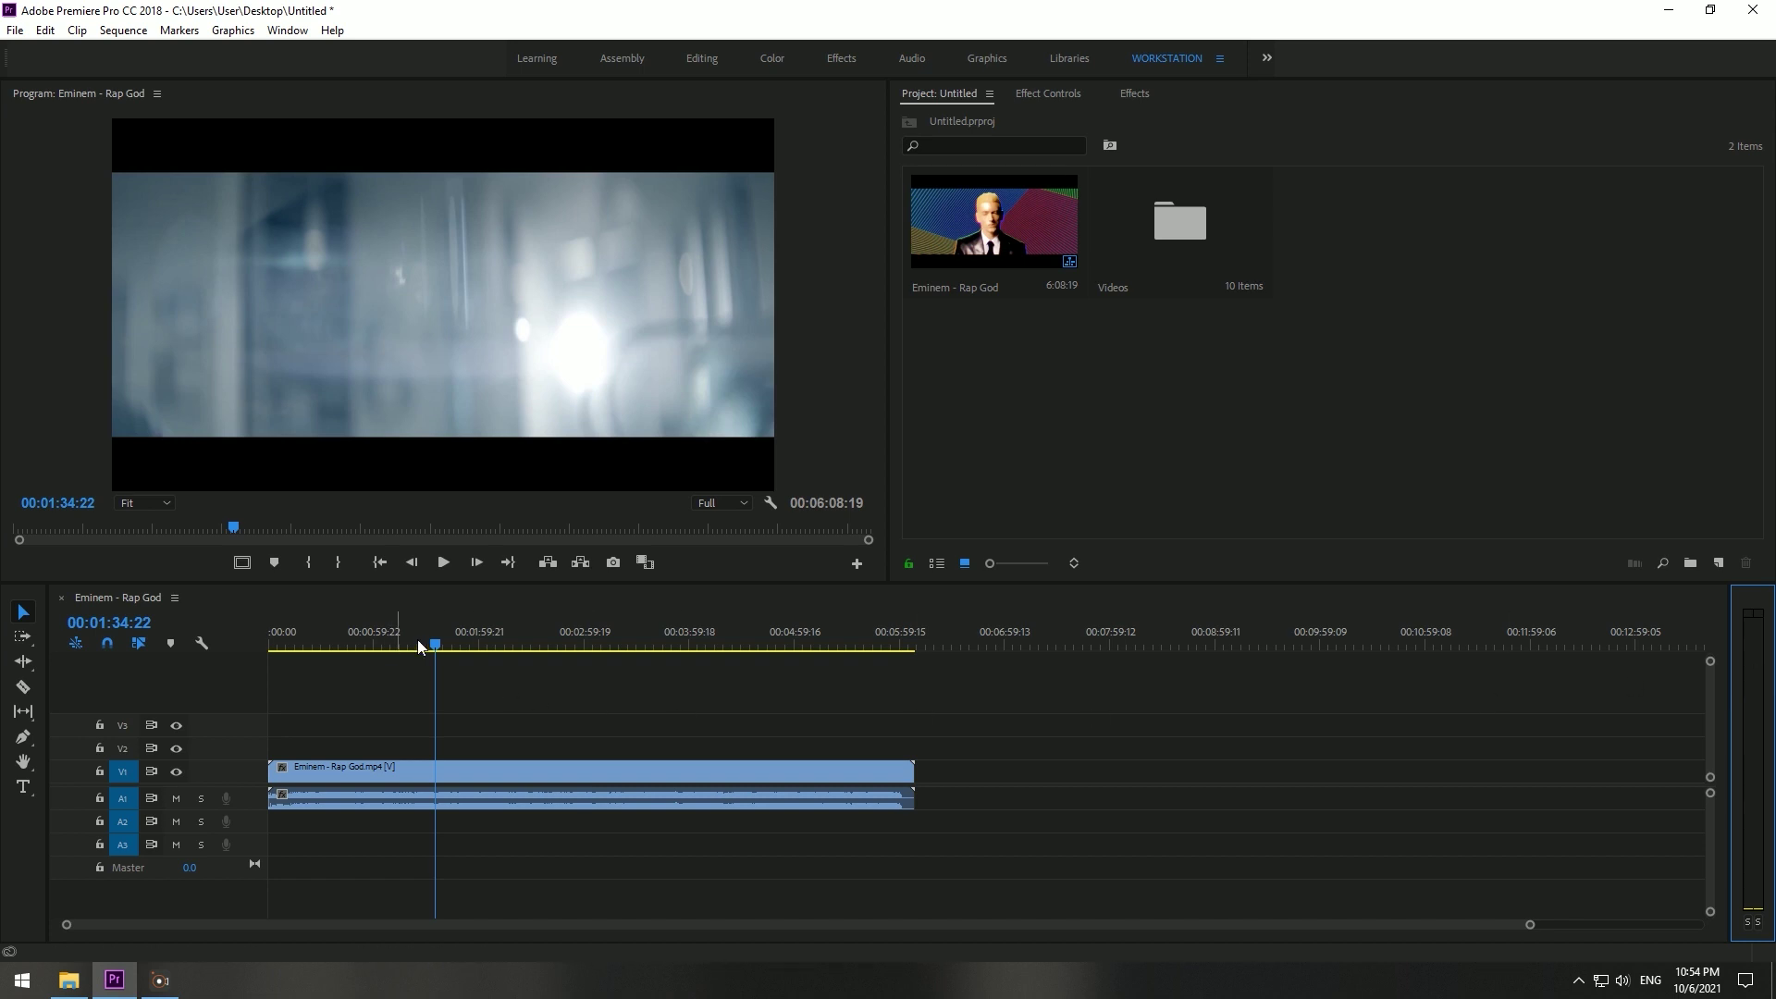
key(space)
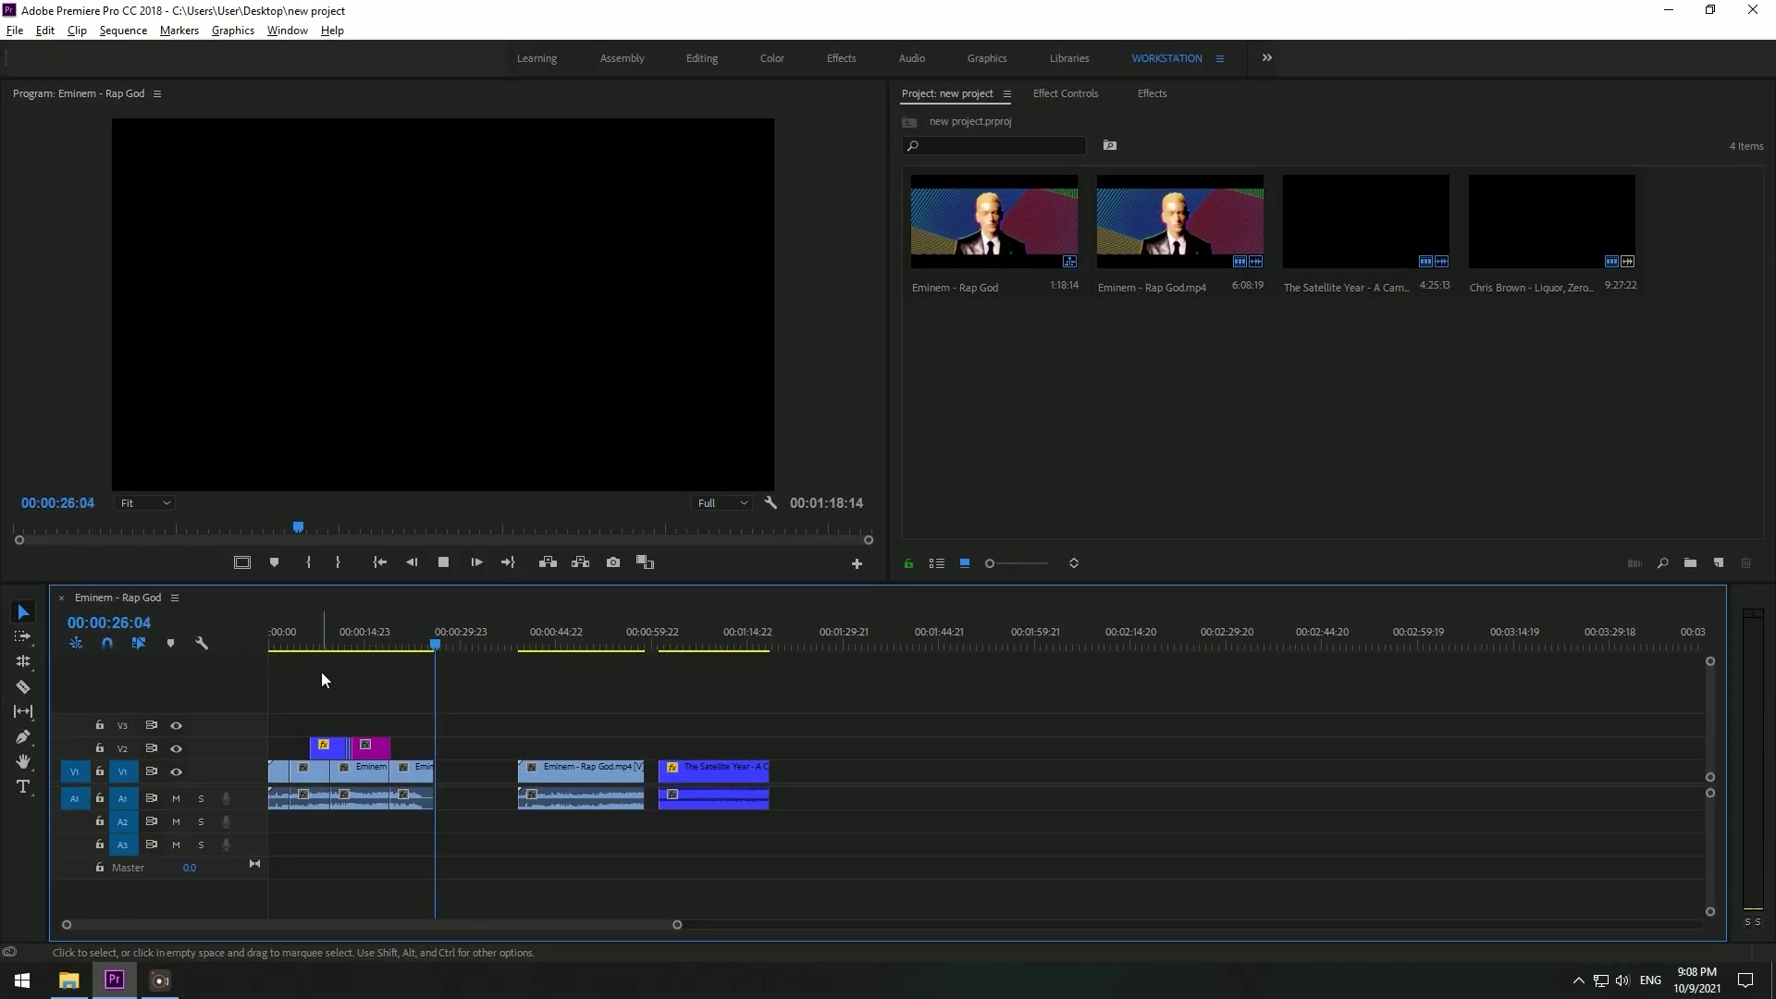
key(space)
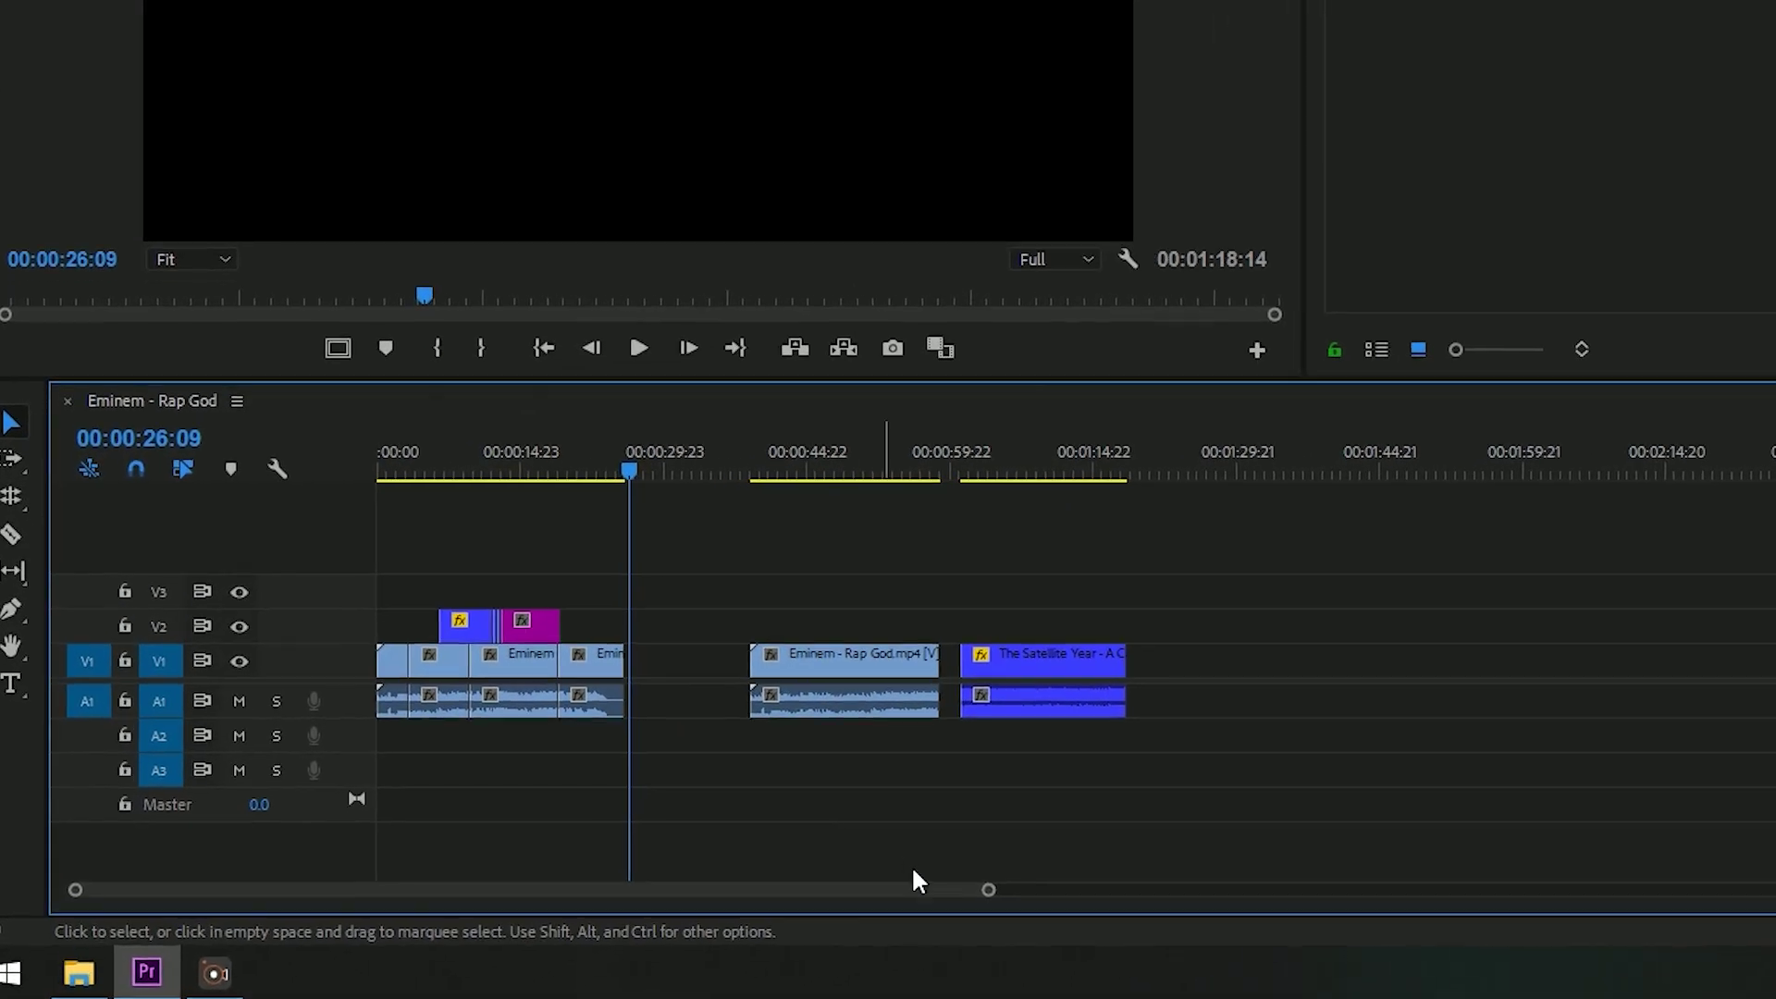
Step: Move the playhead to 00:00:06:09, just before The Satellite Year clip, and try moving that clip from V2 up to V3
drag(1380, 849, 934, 849)
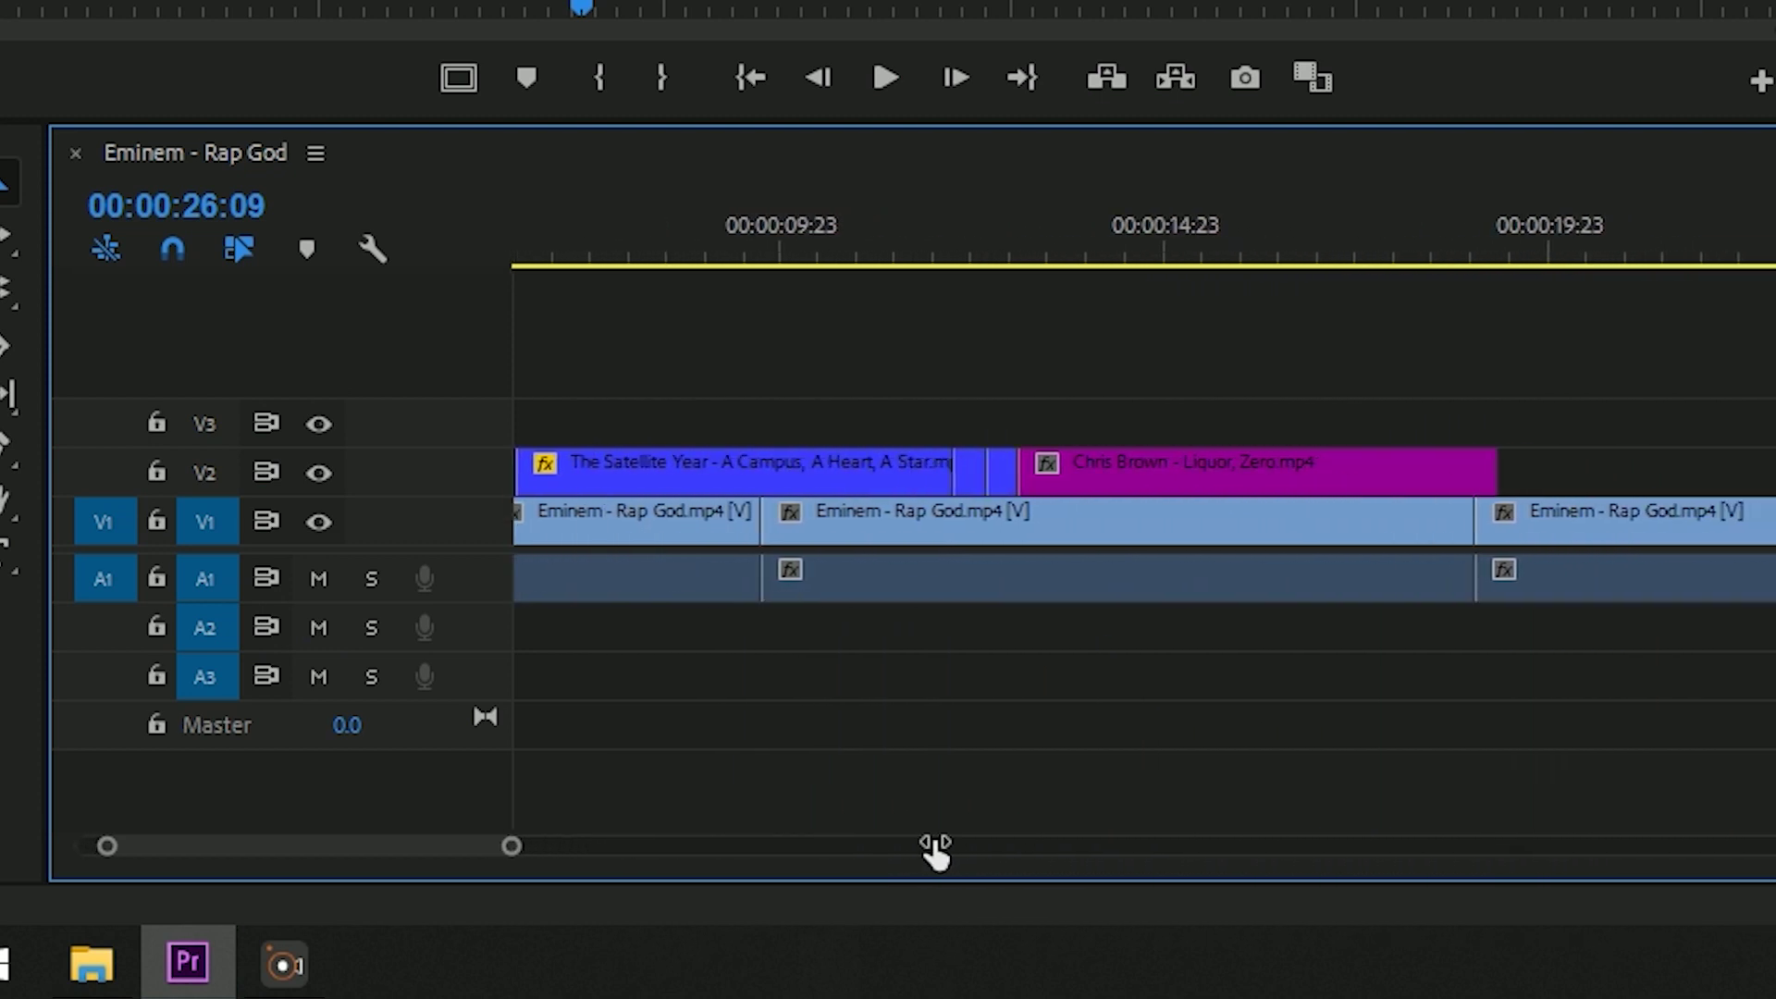
drag(1347, 243, 1017, 298)
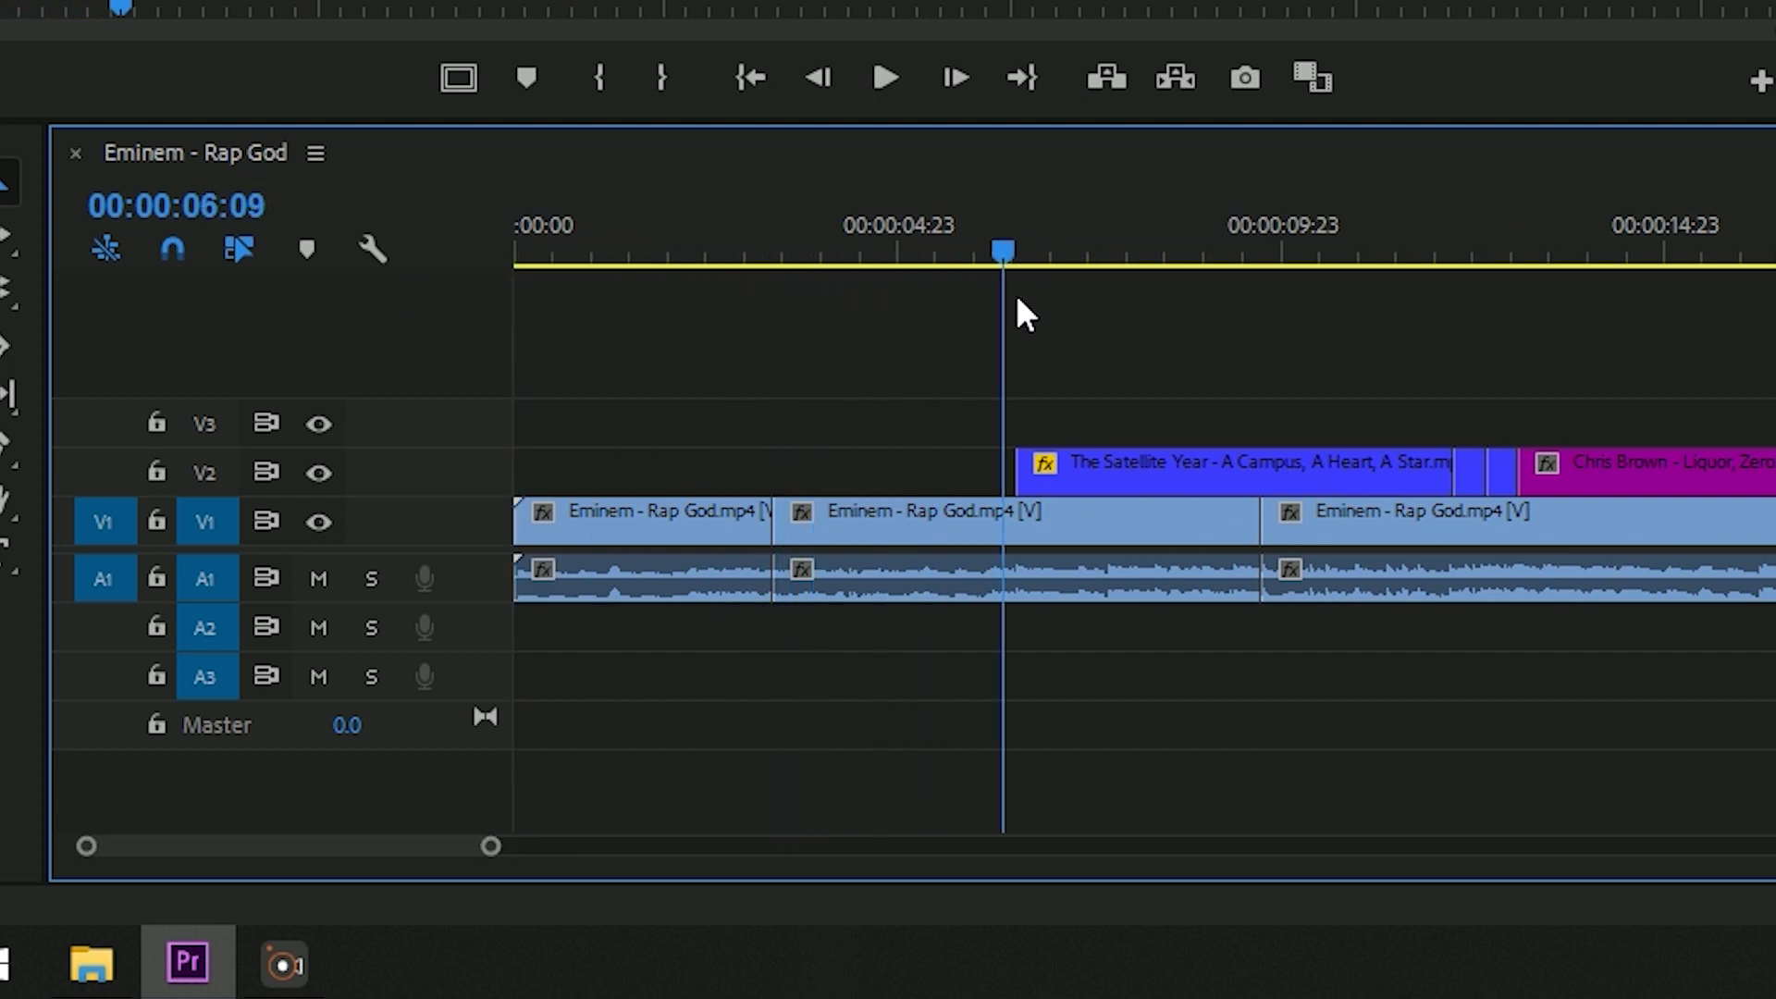
drag(490, 846, 380, 829)
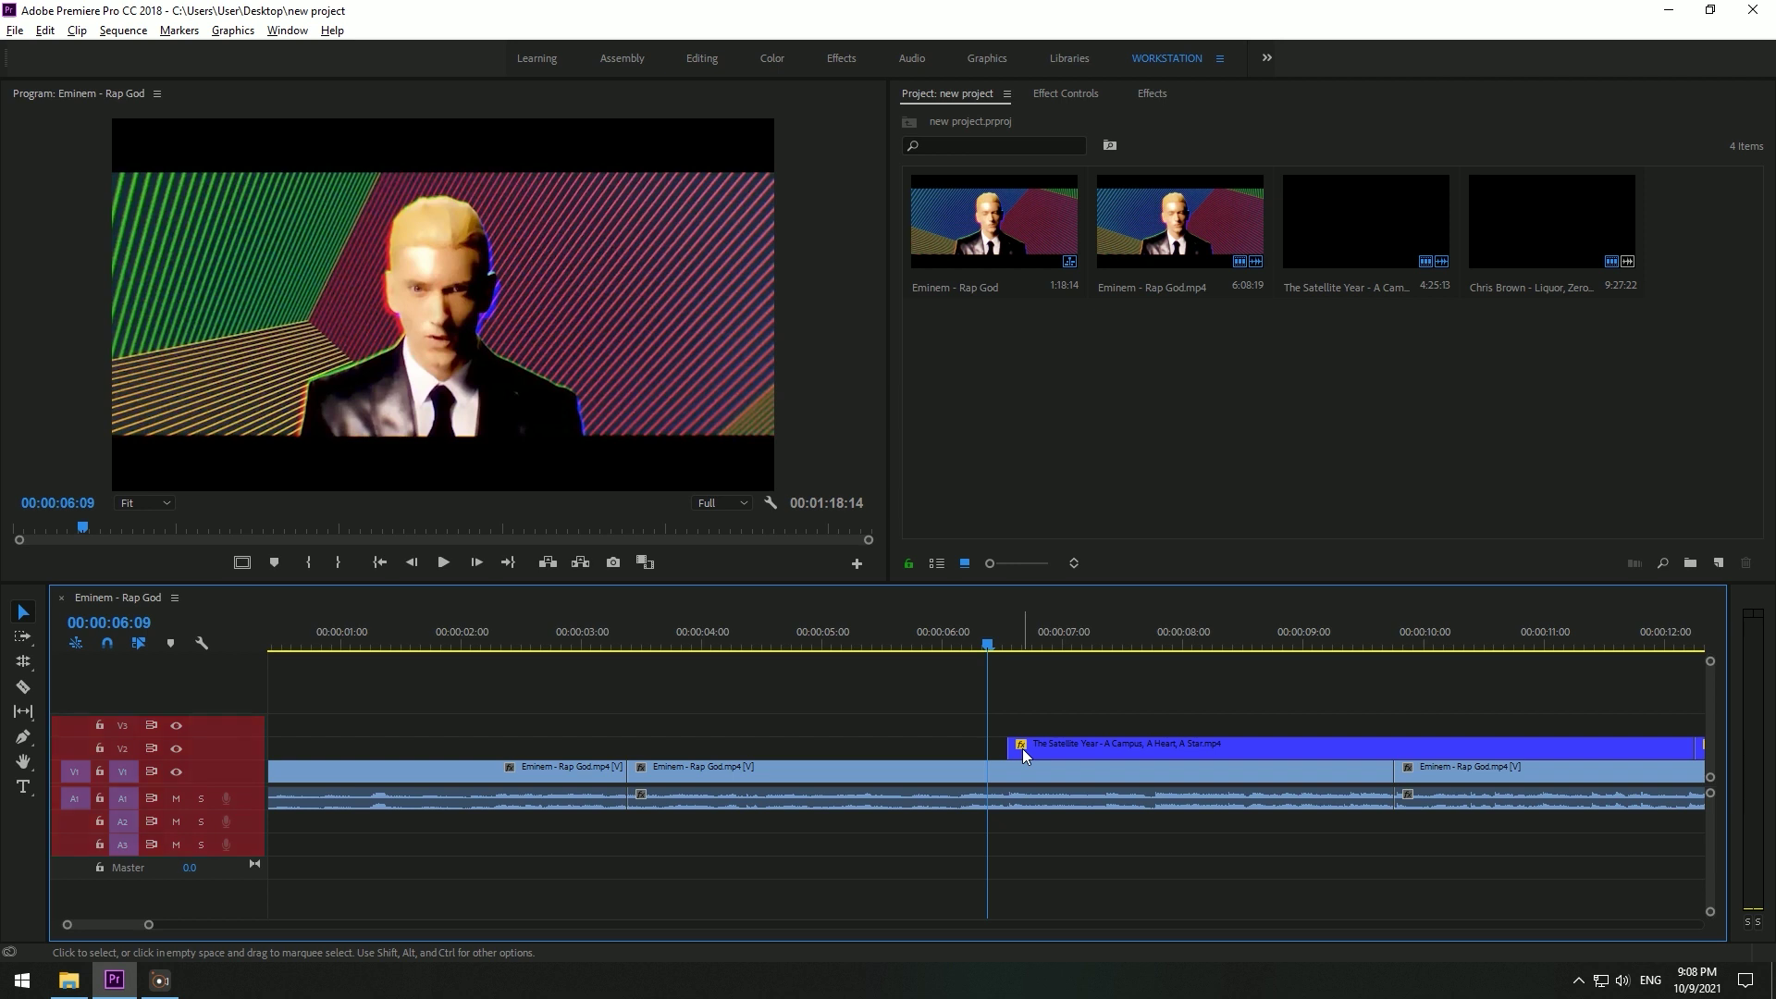
drag(1023, 754, 1020, 706)
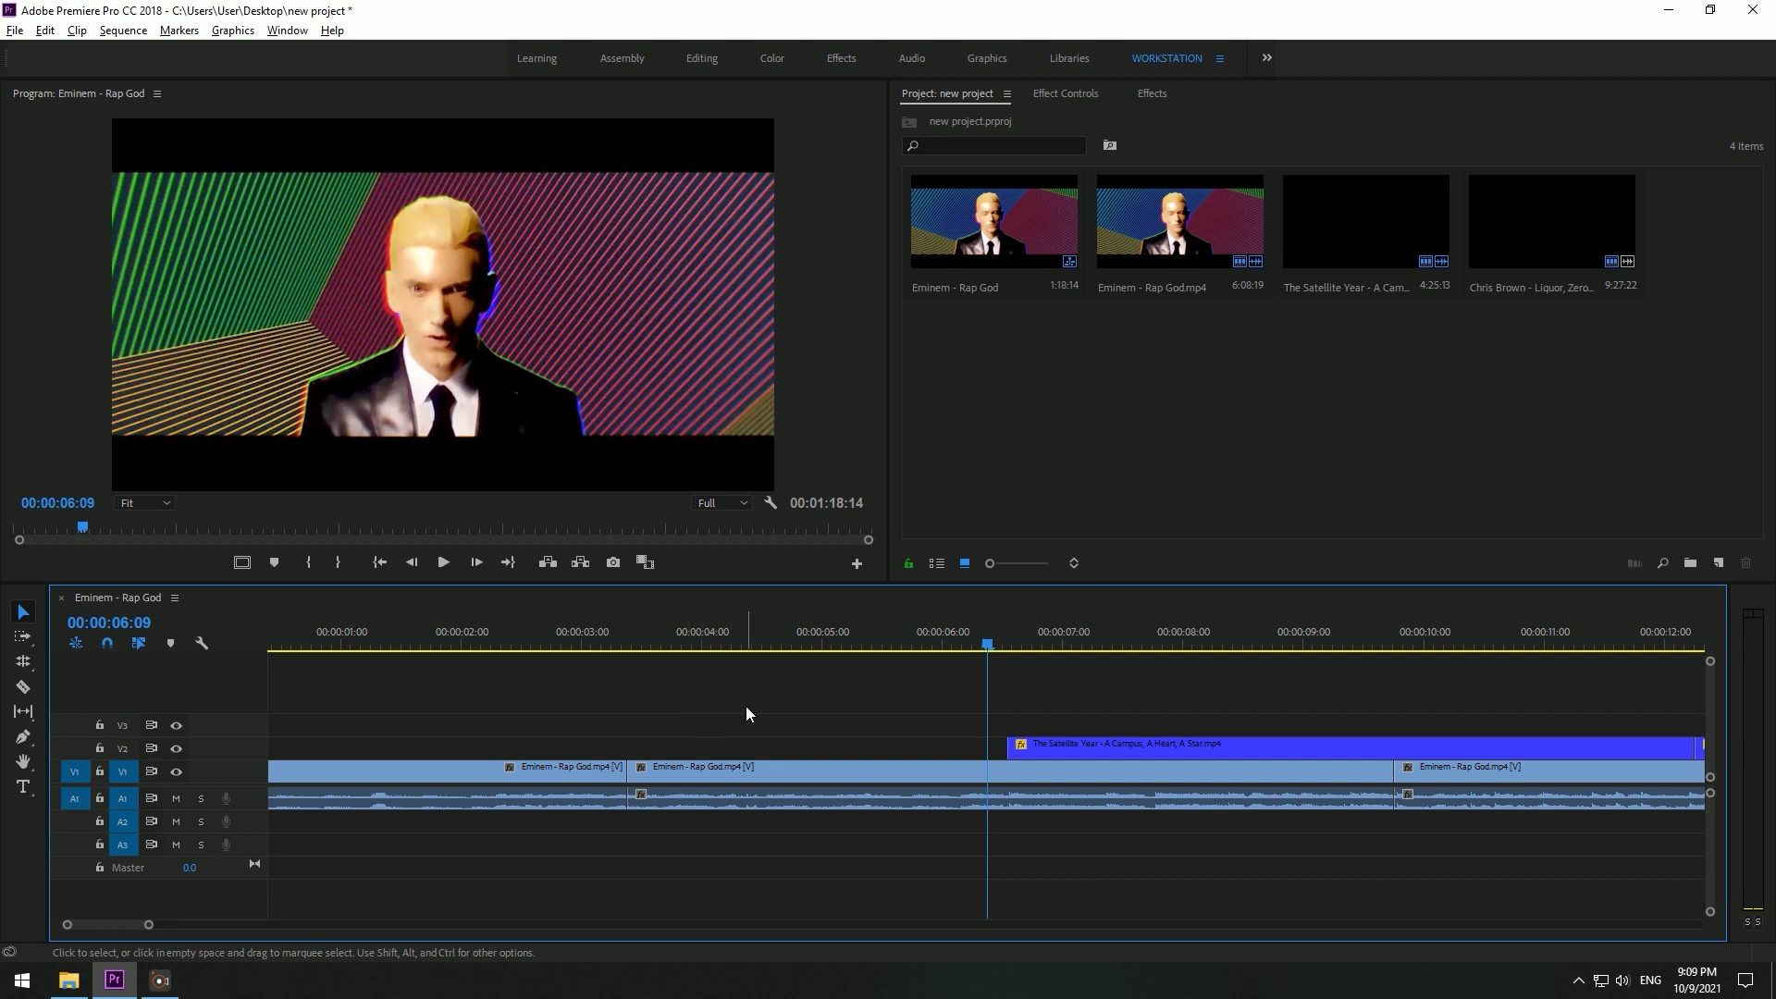
Step: Play the sequence from just before The Satellite Year clip on V2 and stop at 00:00:07:08
key(minus)
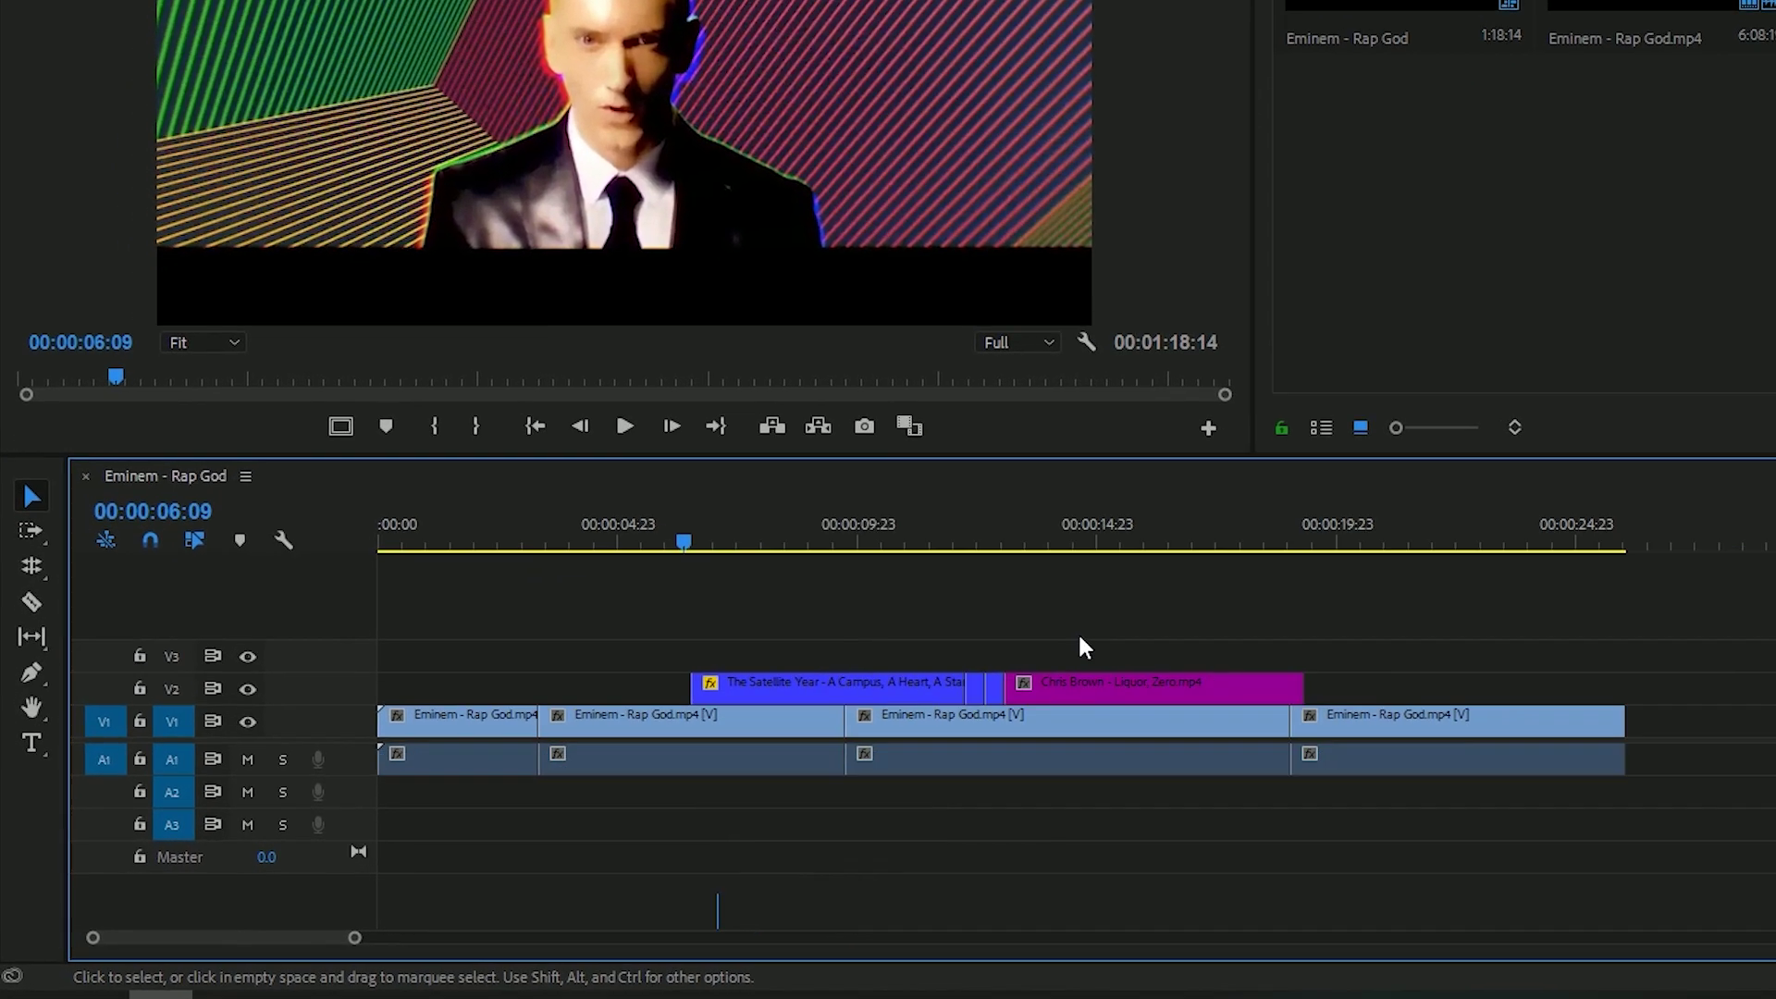
key(minus)
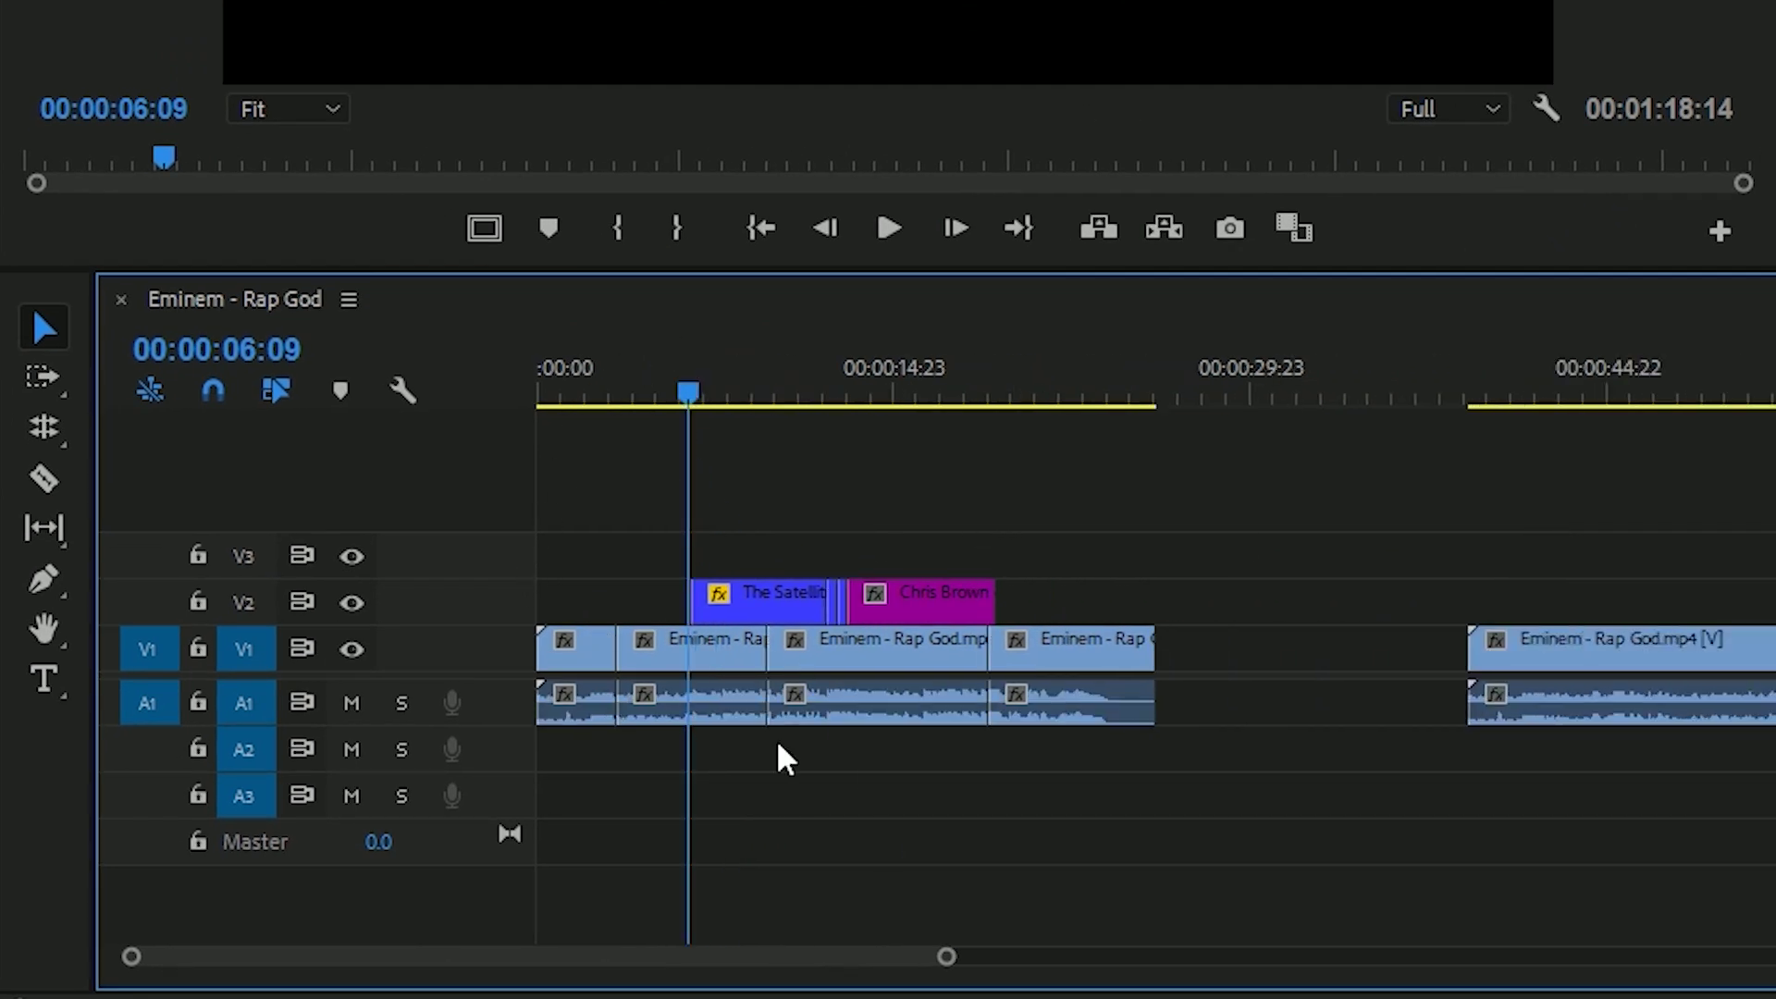
click(684, 379)
key(j)
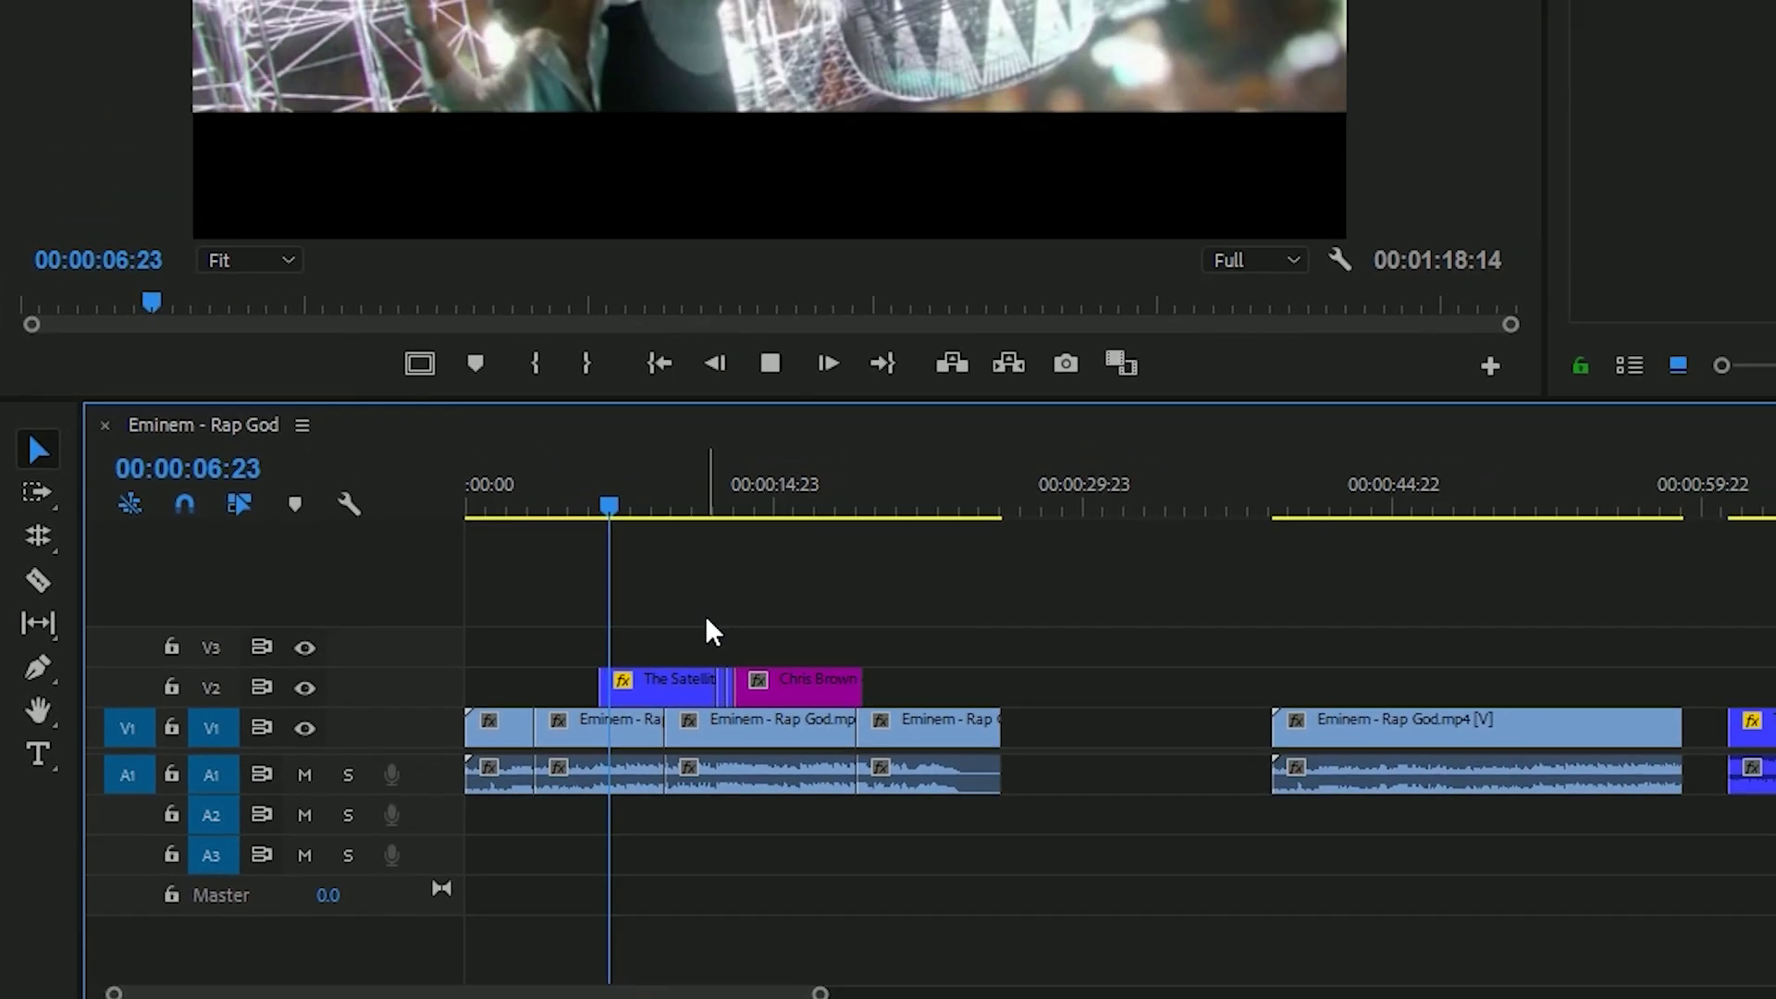
key(space)
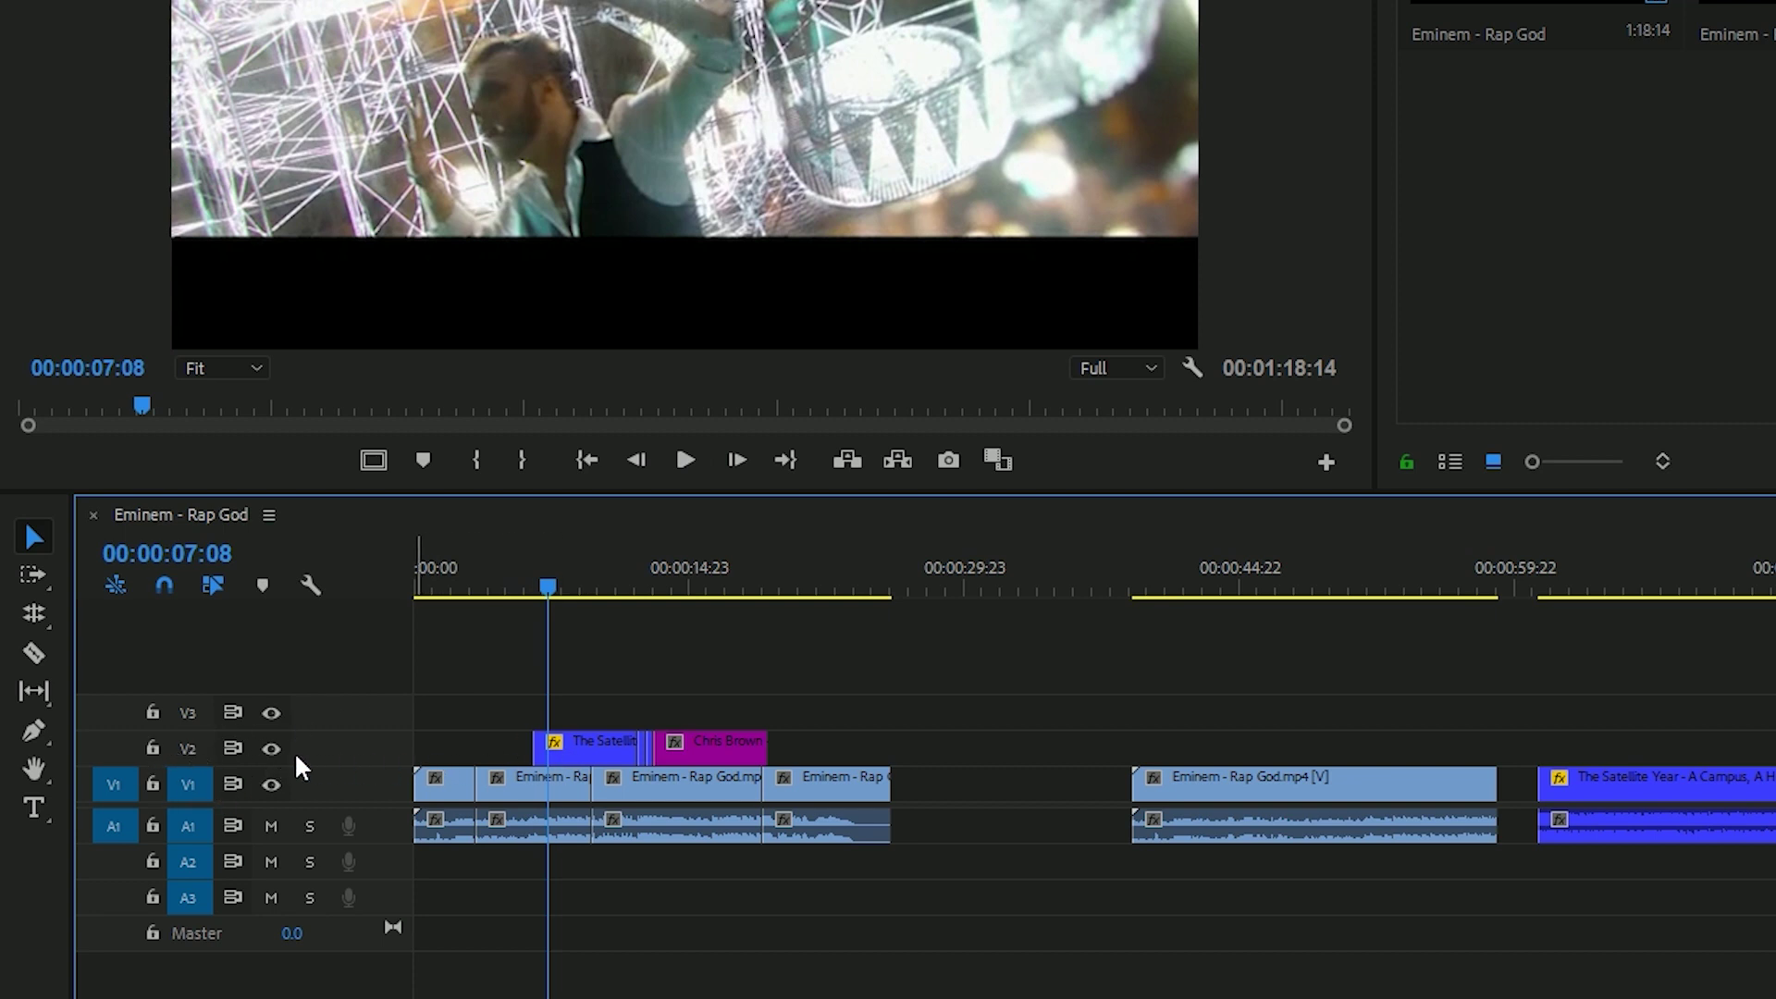
Step: Hide the output of video track V2 and show it again
click(270, 747)
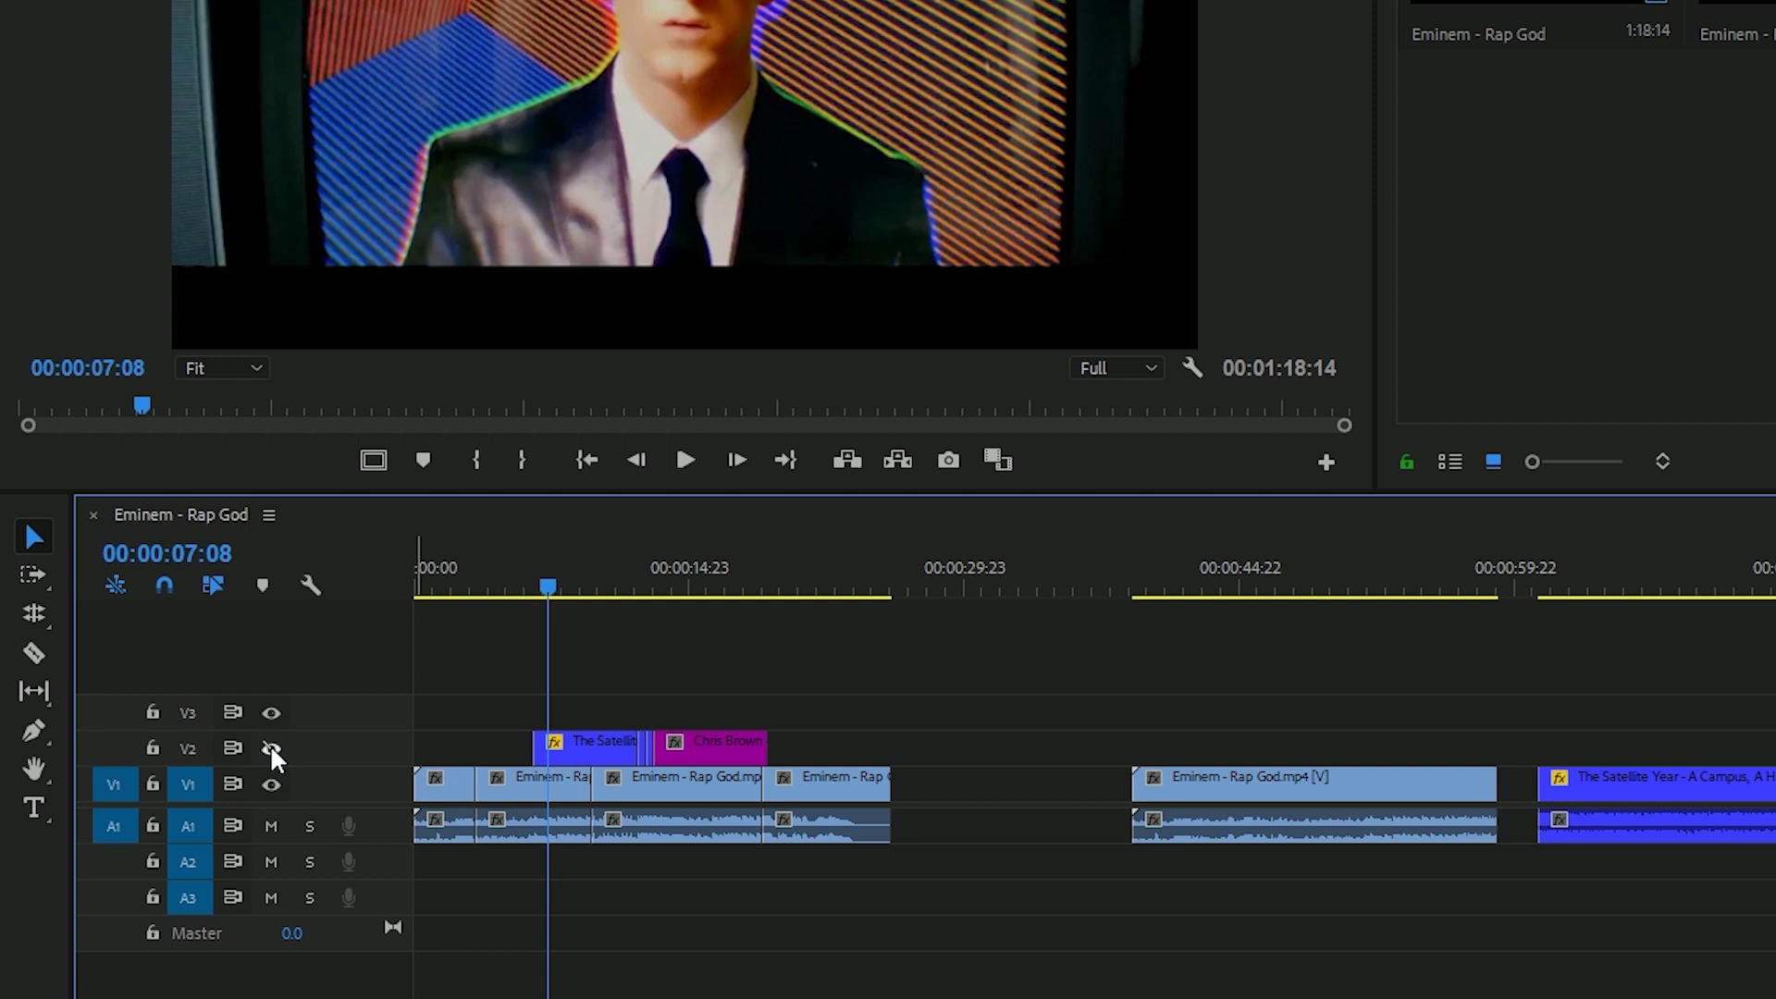
click(271, 748)
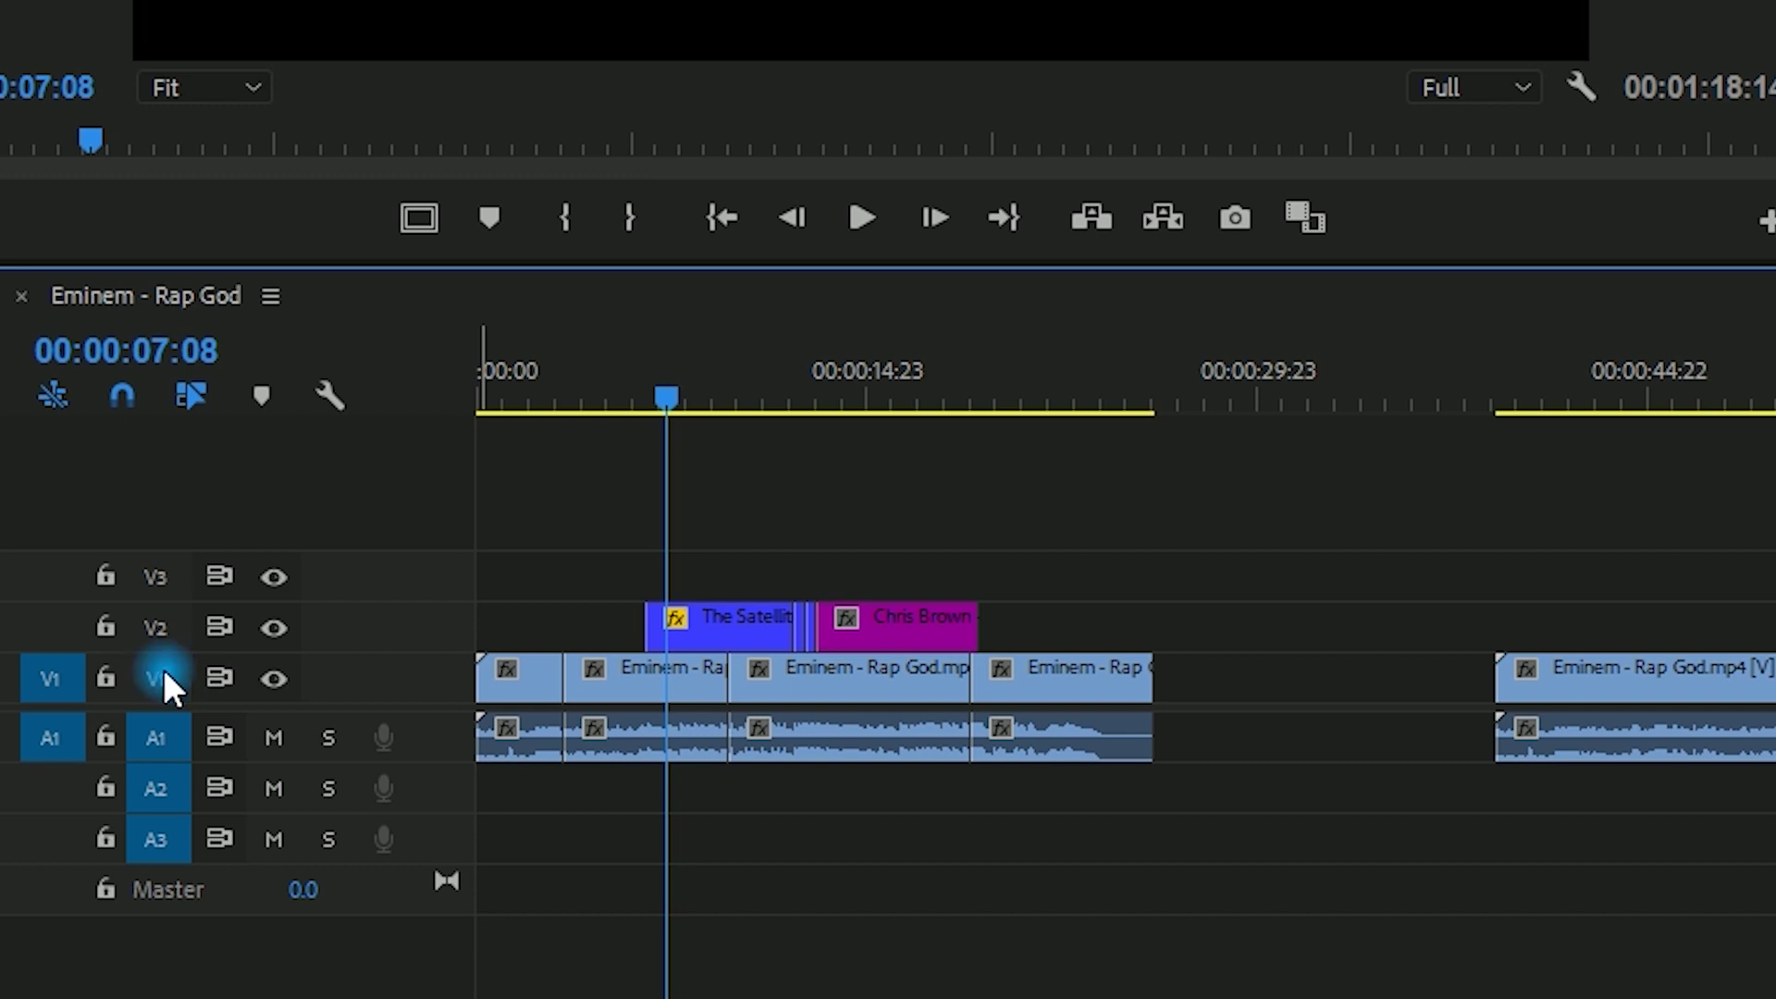
Step: Target video track V3 instead of V1, copy the Chris Brown clip on V2 and deselect it
click(157, 577)
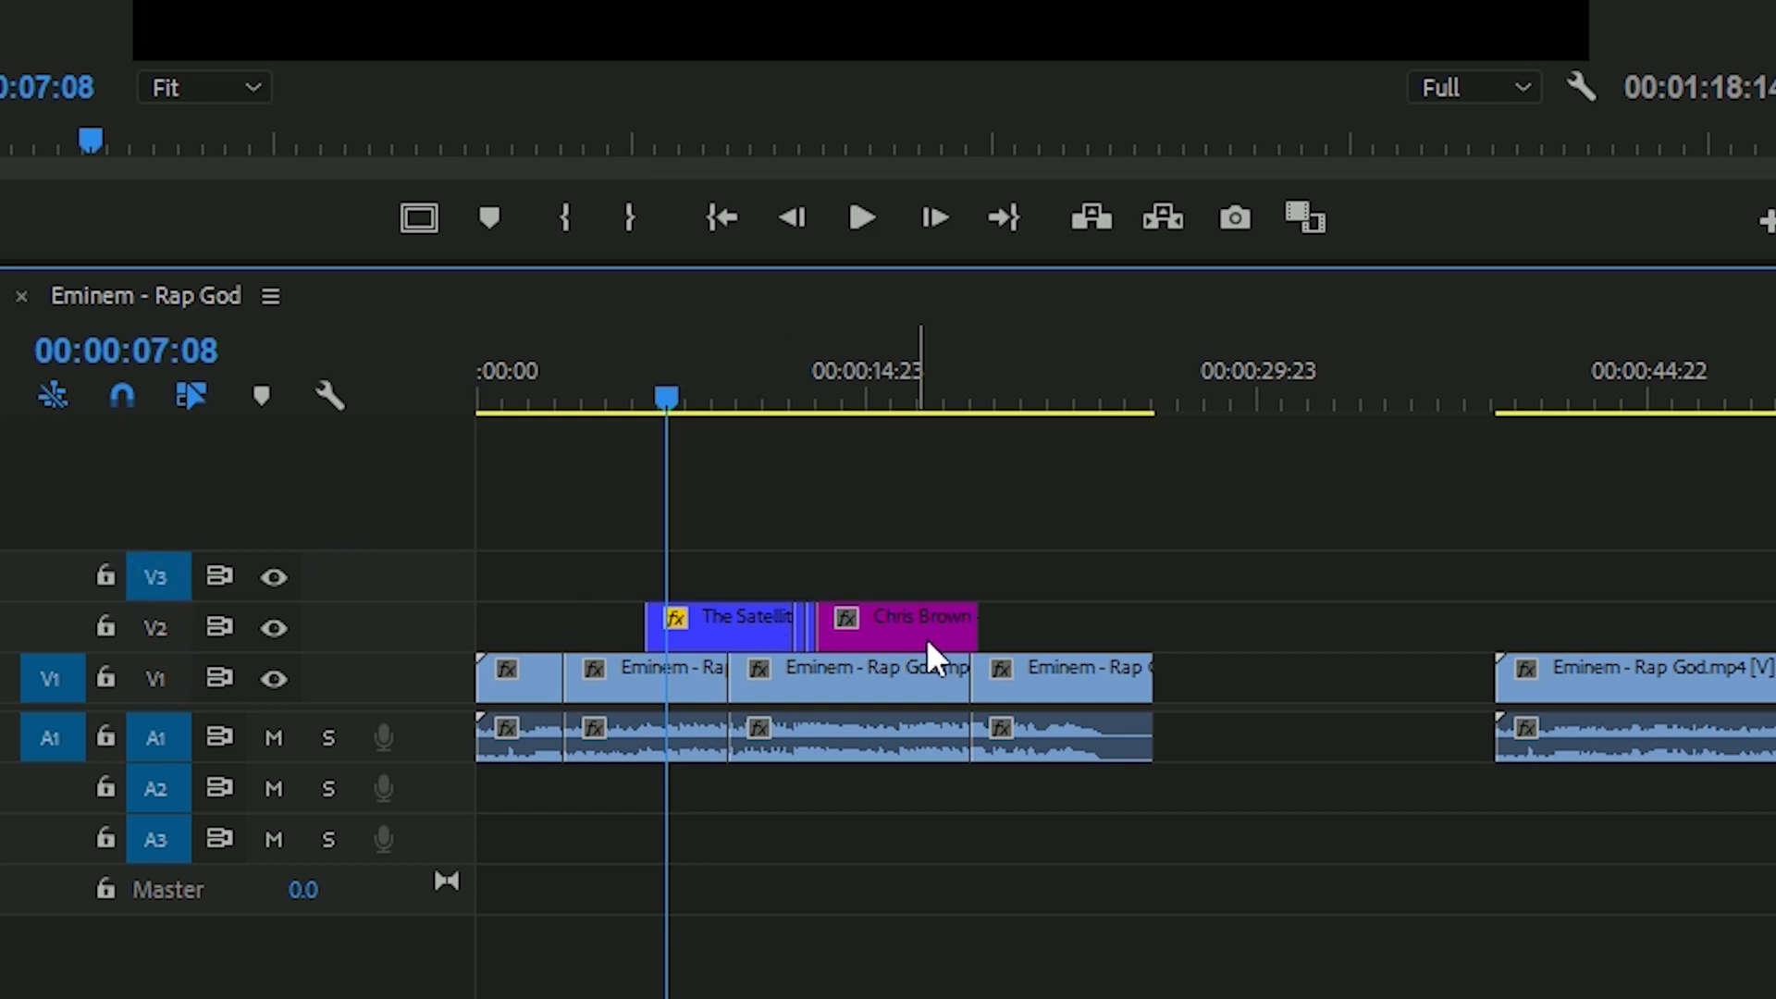
click(902, 623)
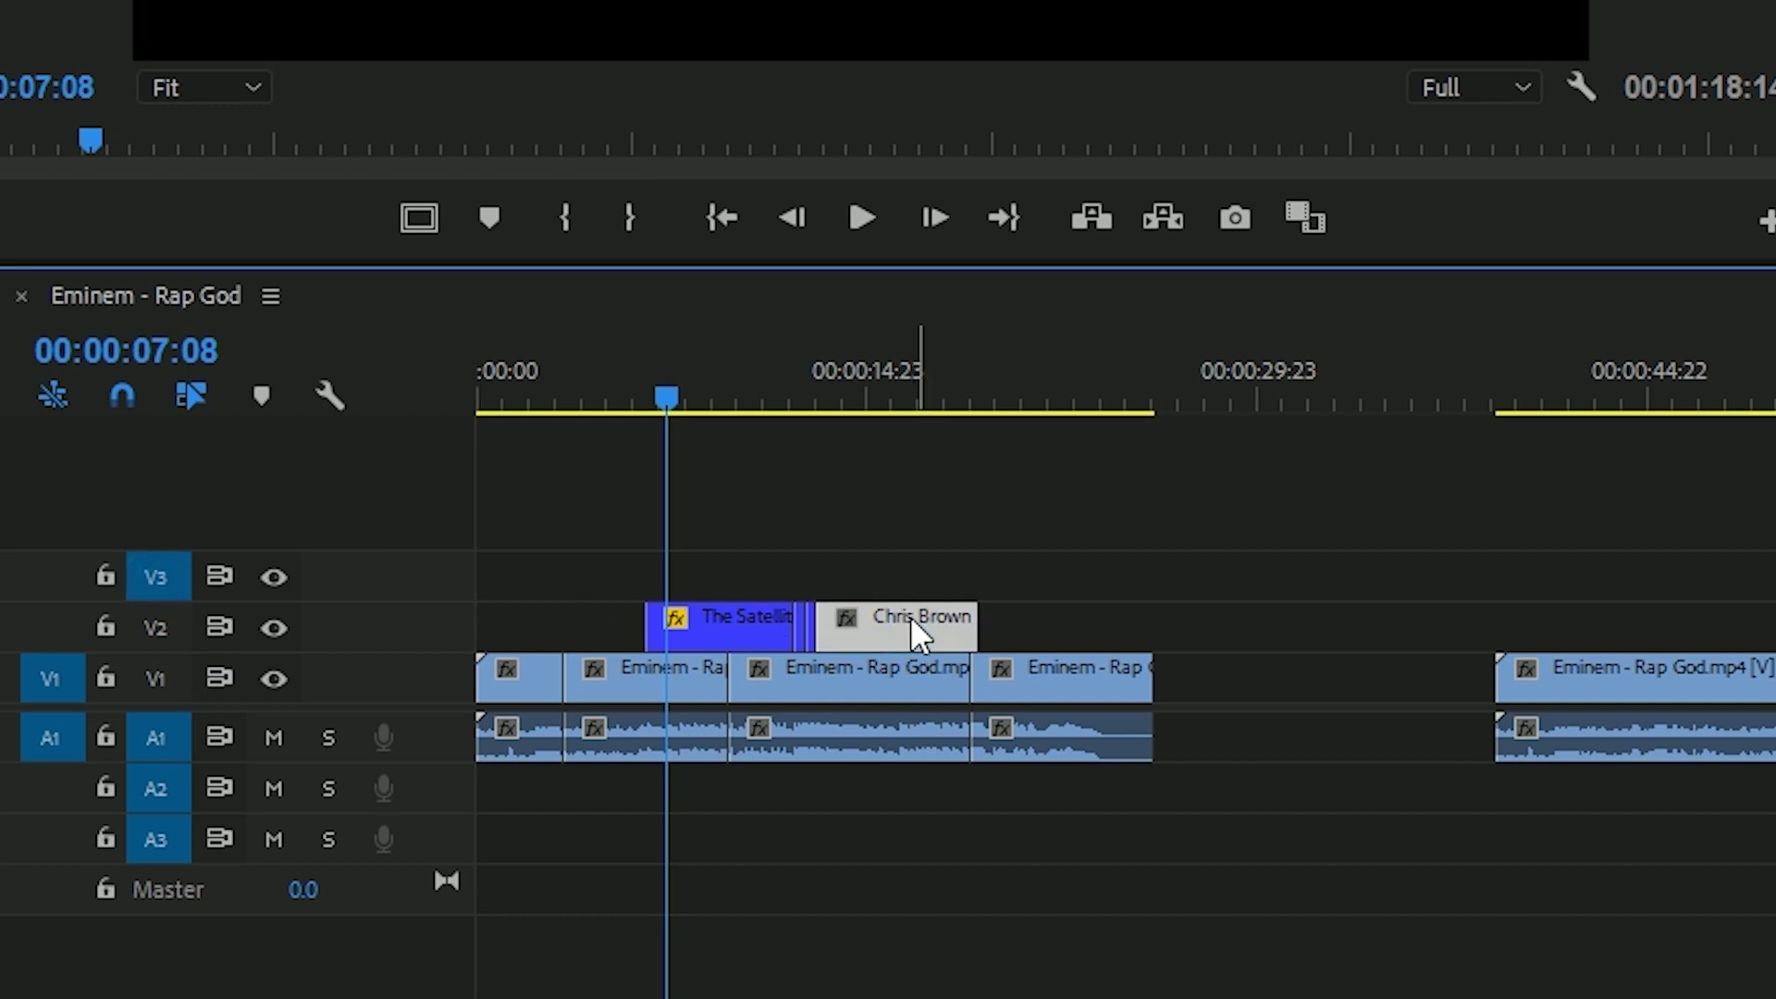
right_click(910, 628)
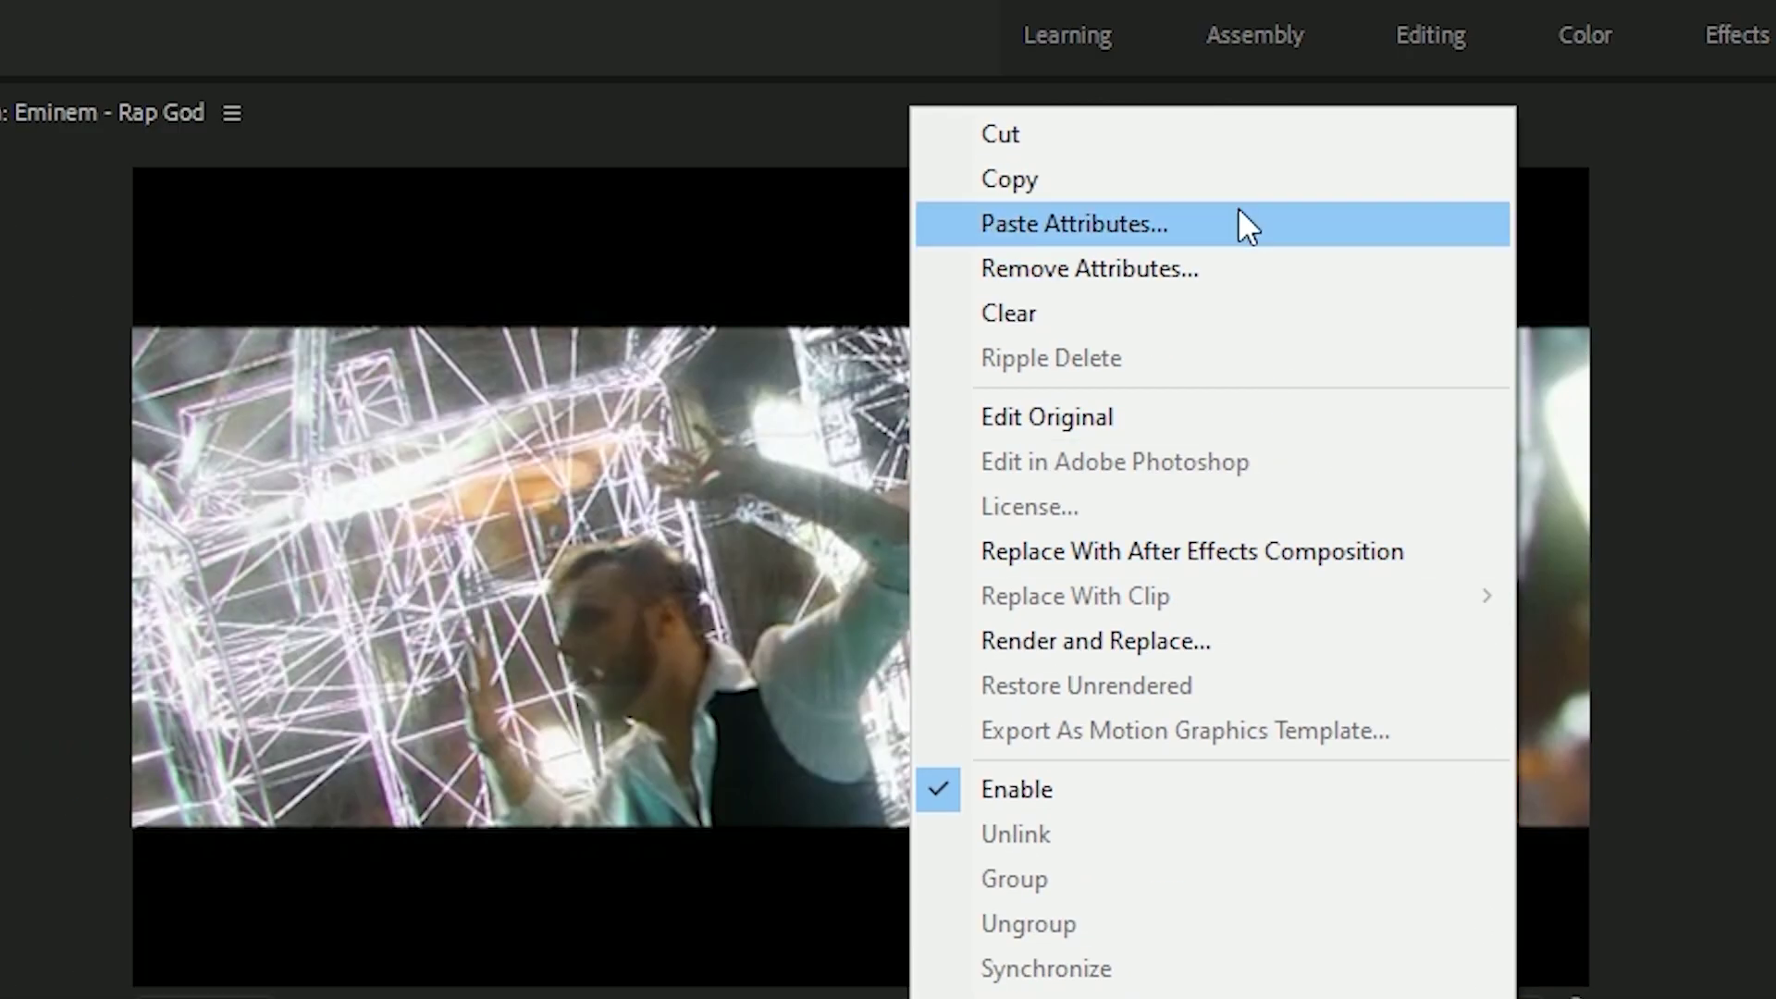
click(1047, 194)
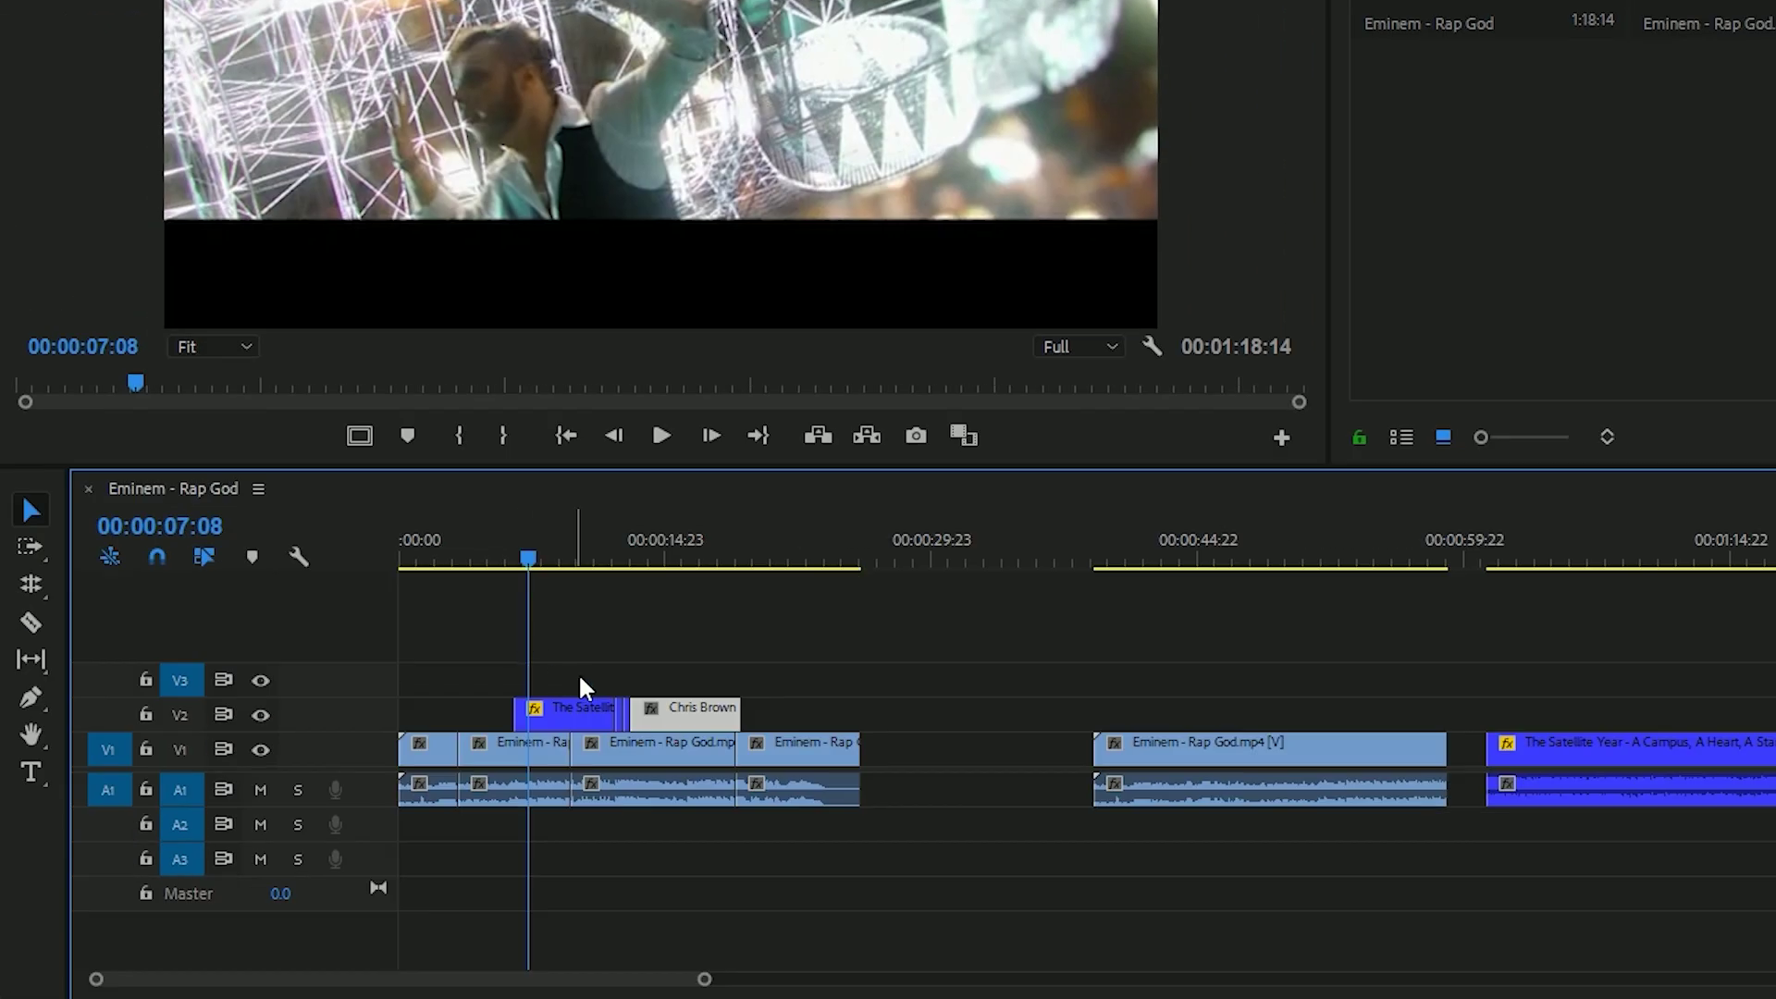
click(579, 616)
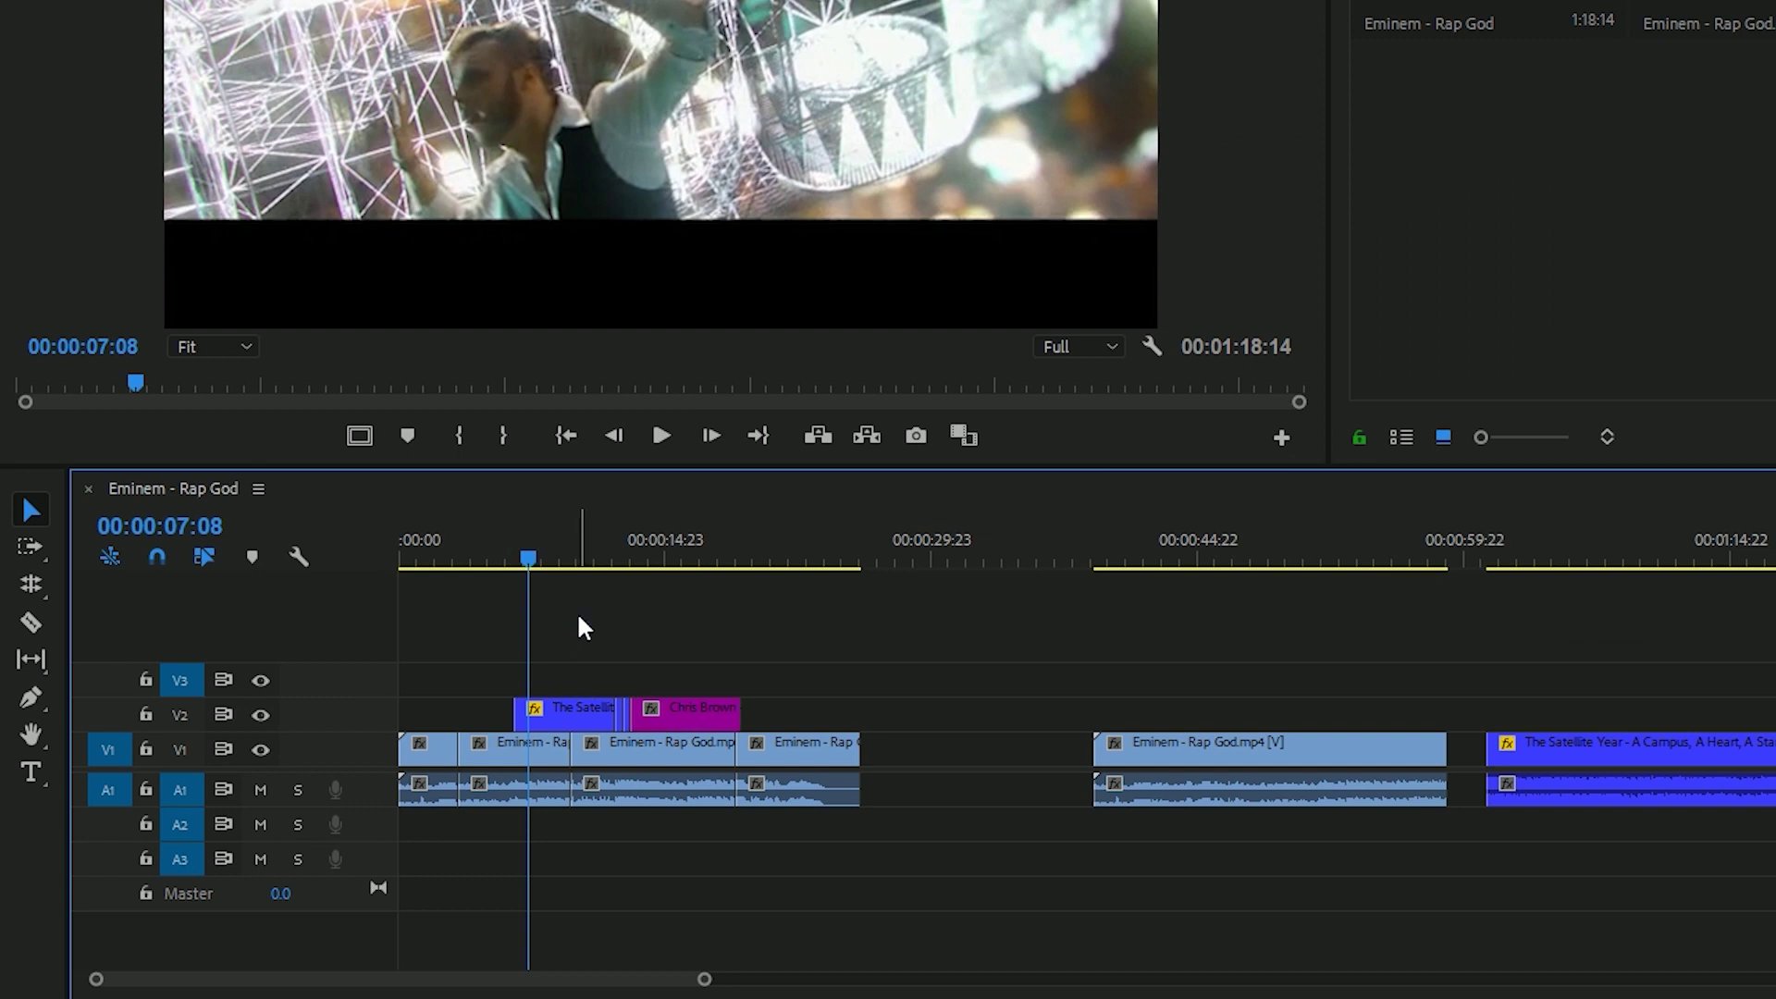
Step: Paste the Chris Brown clip onto V3 at 00:00:07:08 and scrub the playhead to 00:00:10:03 to preview the overlap
key(ctrl+v)
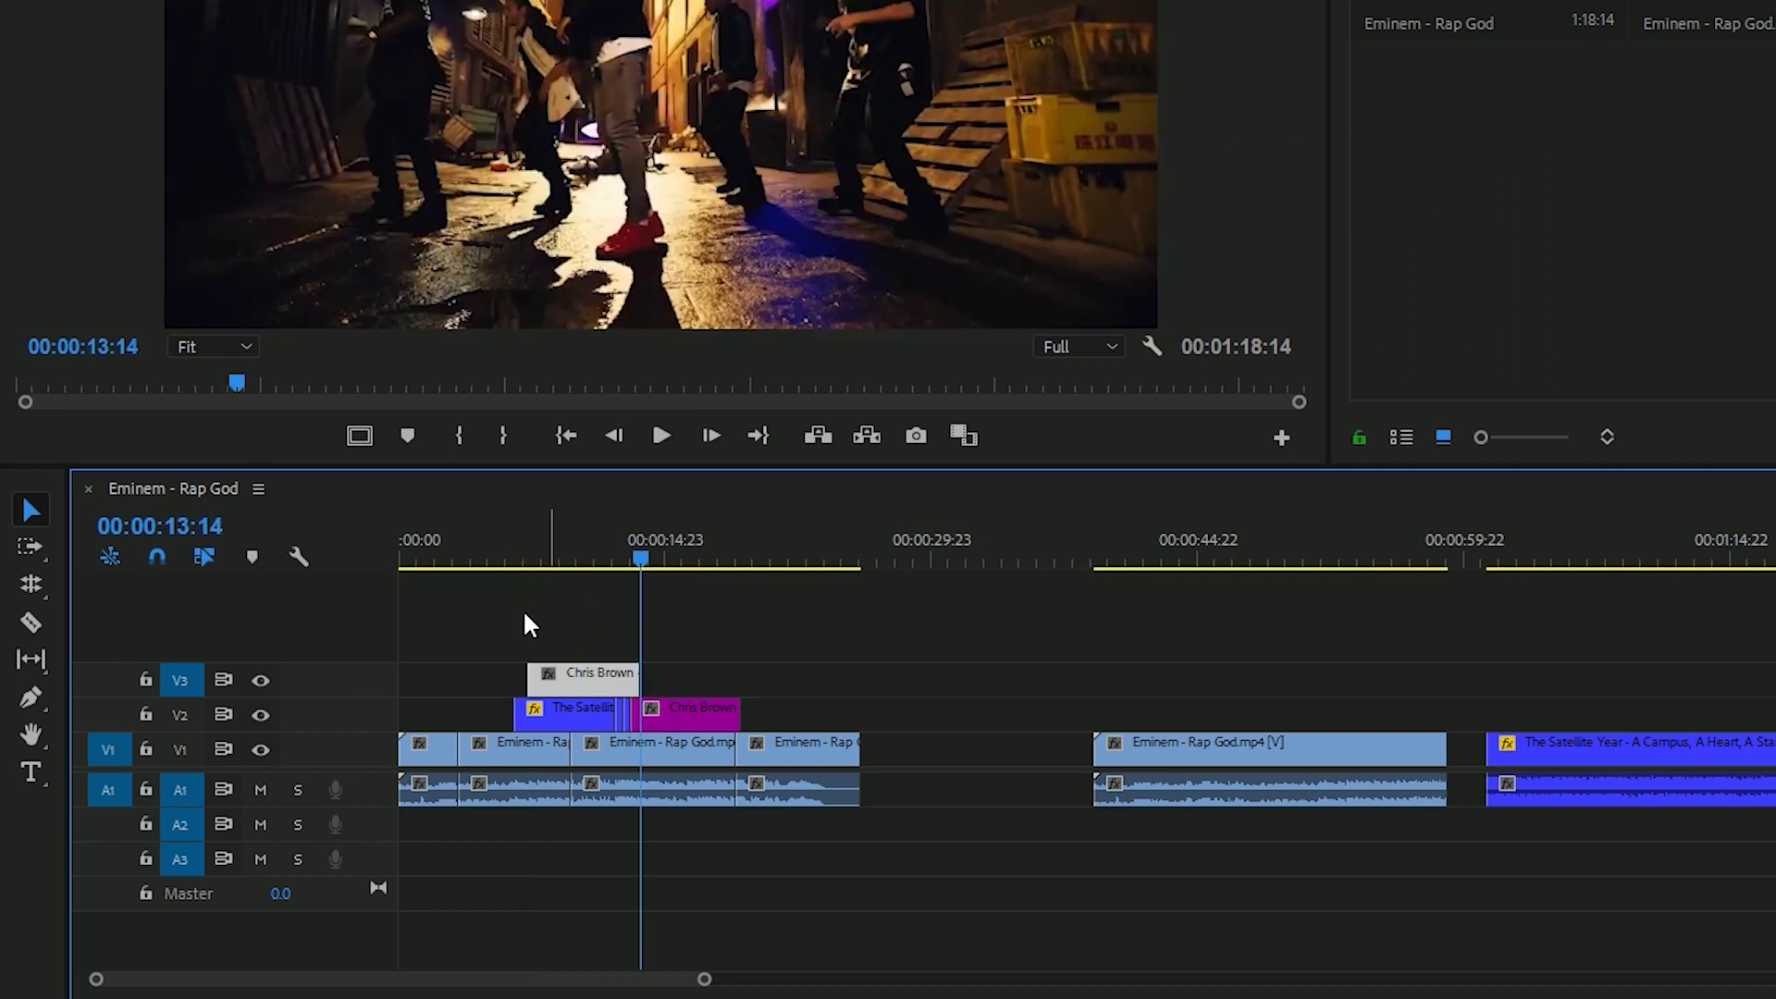
click(523, 537)
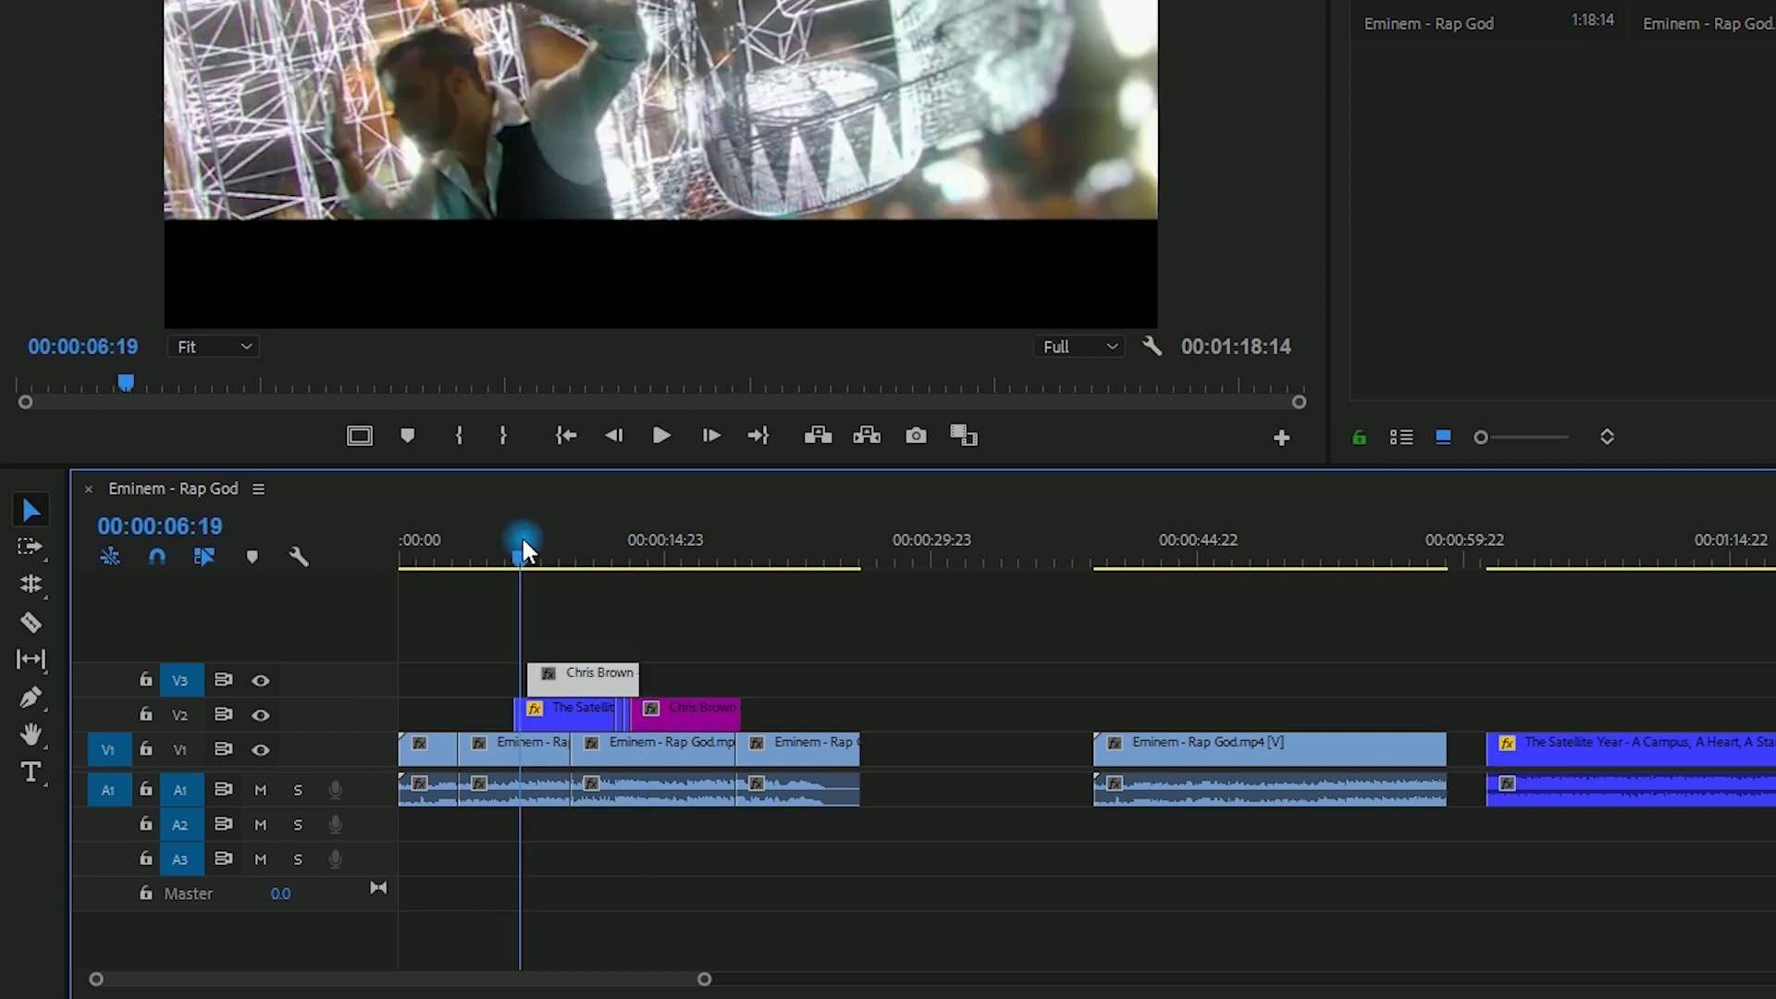
click(703, 941)
drag(705, 980, 282, 978)
drag(1082, 540, 1419, 520)
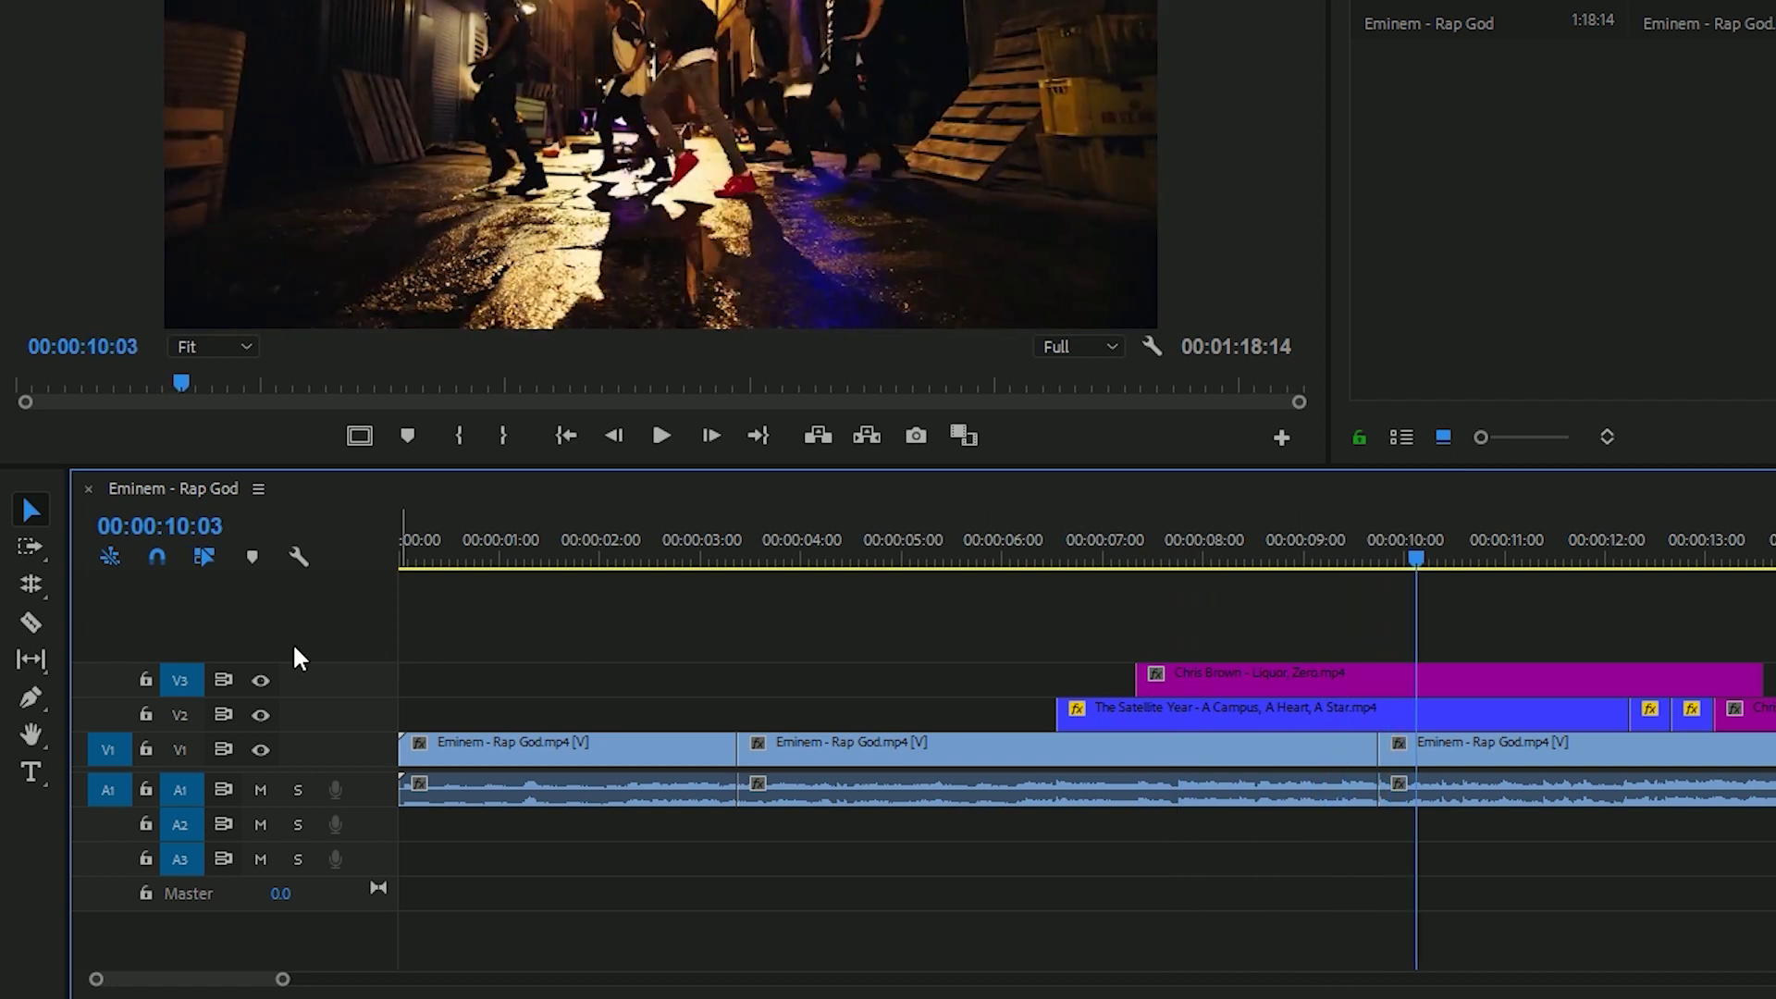
Step: Target video track V1 instead of V3 and clear the Chris Brown clip from V3
click(196, 677)
click(182, 751)
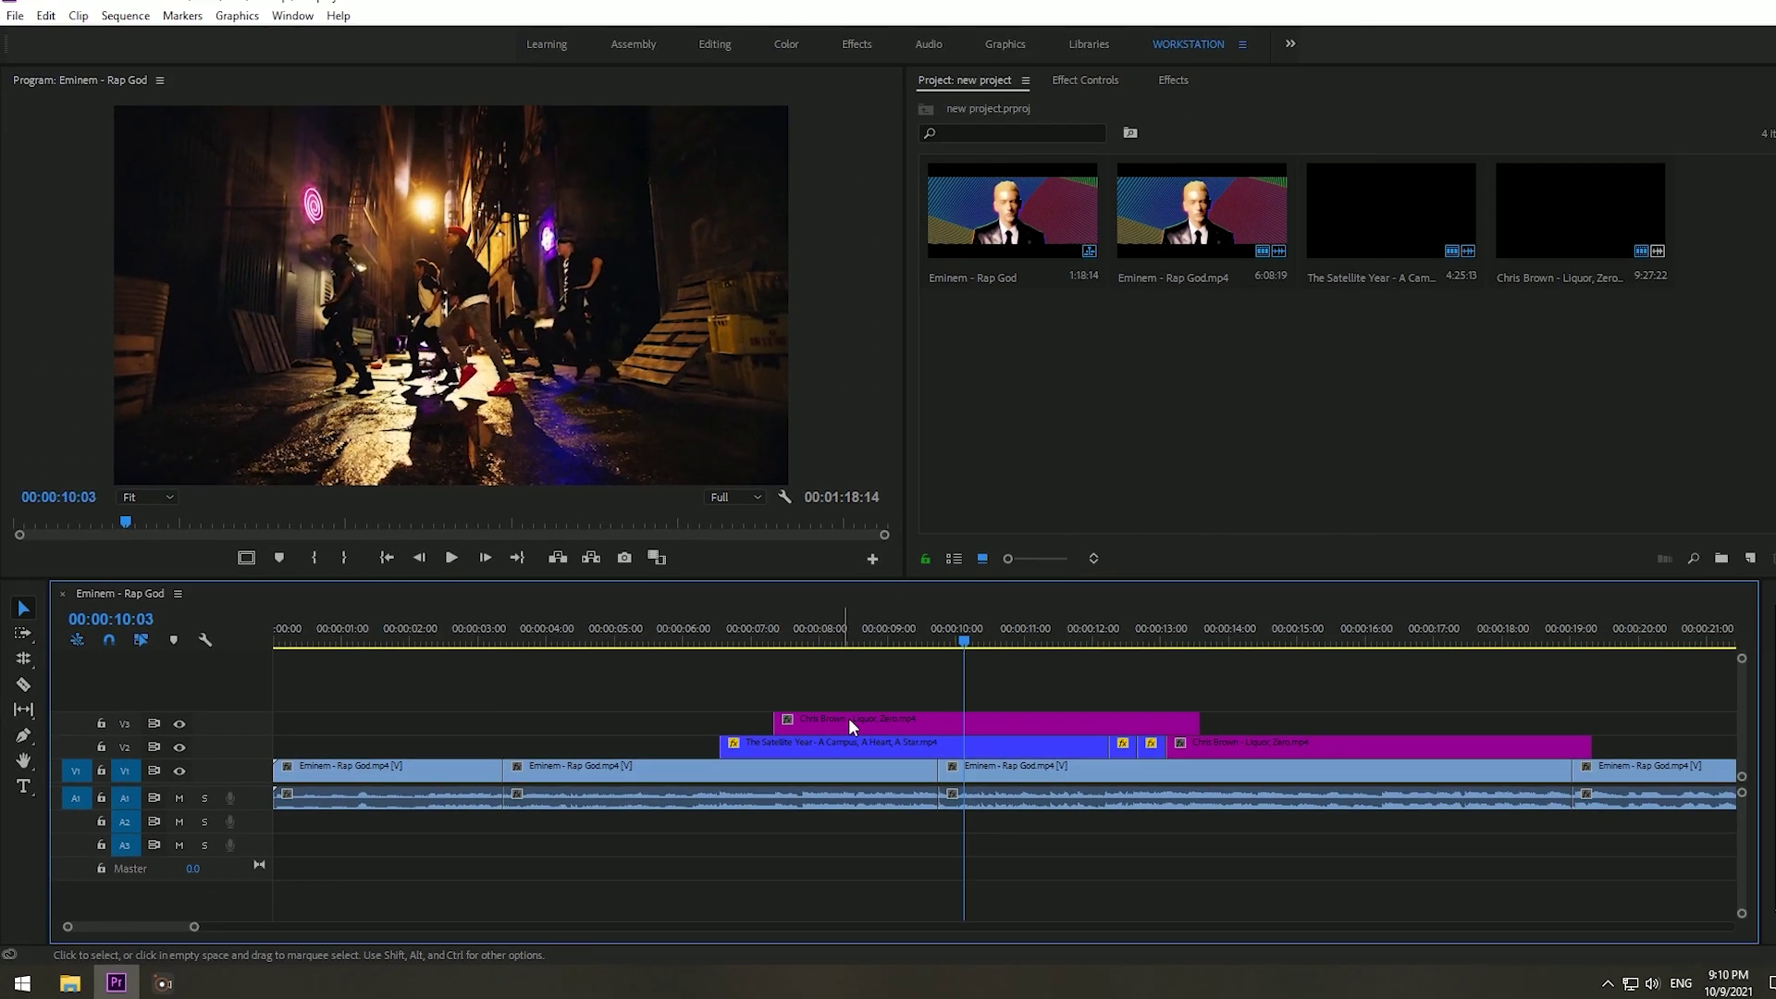
click(1248, 675)
right_click(835, 727)
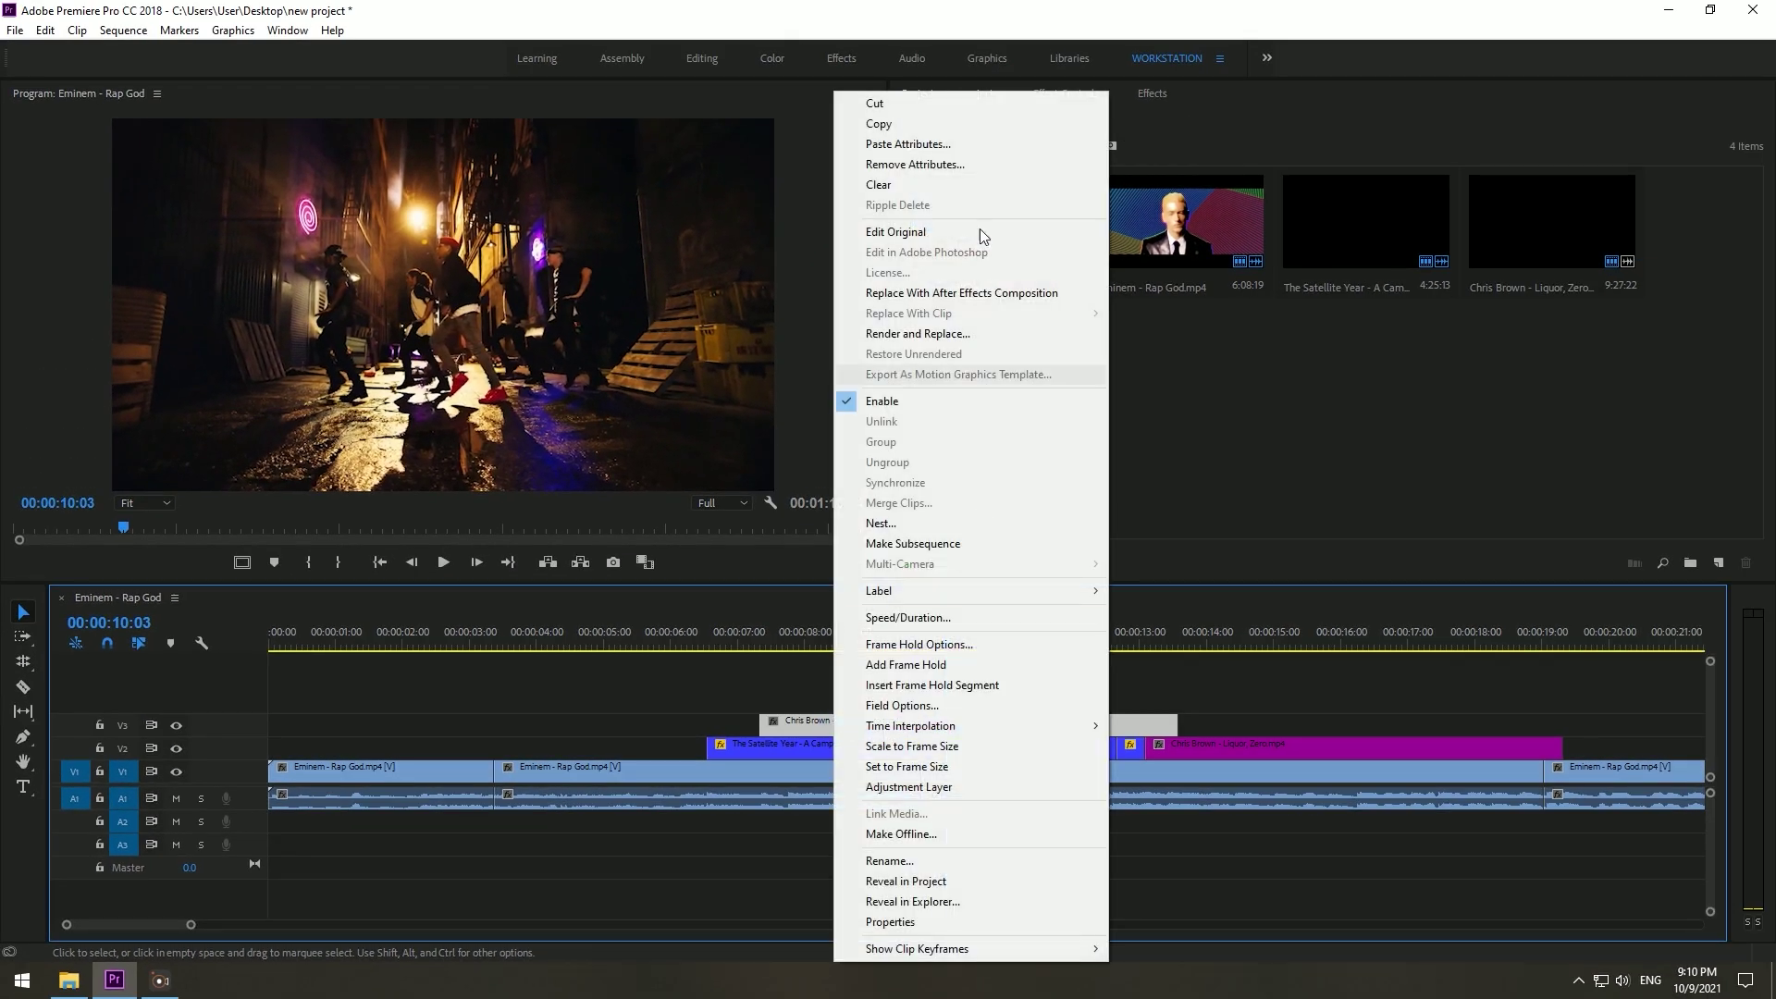
click(932, 191)
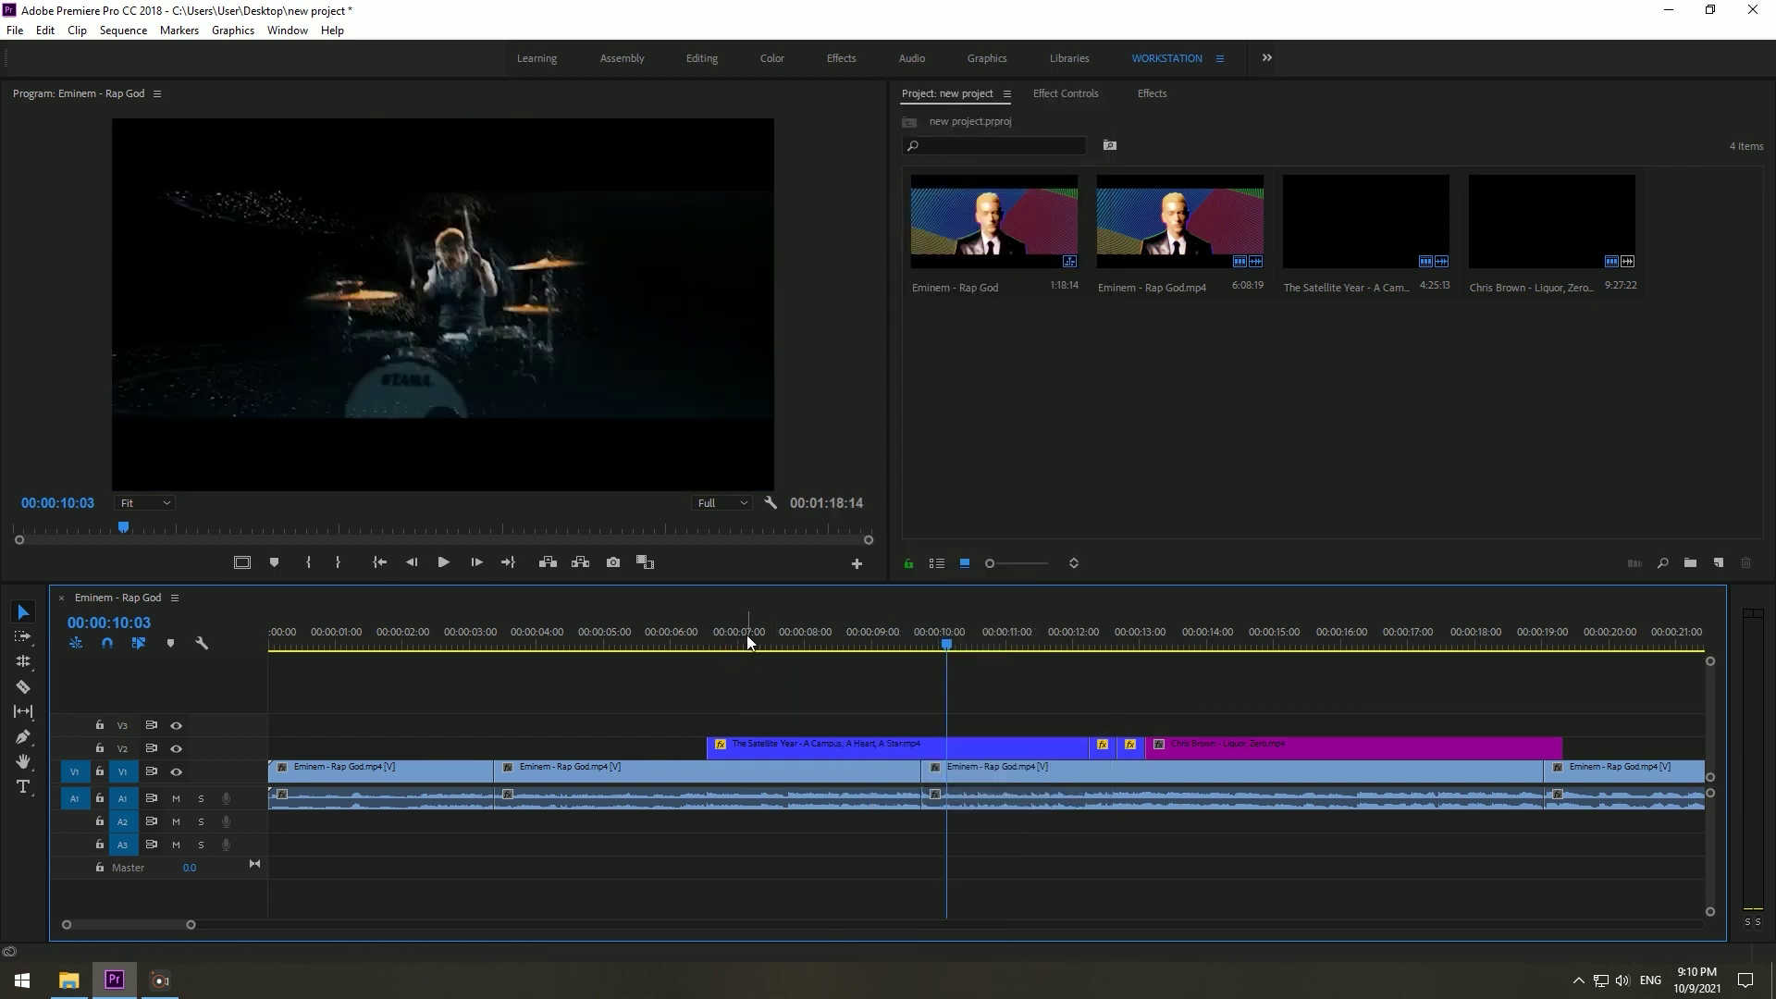
Step: Move the playhead to 00:00:39:04 and unlink the video and audio of the Eminem - Rap God.mp4 clip starting there
drag(191, 925, 563, 925)
click(613, 636)
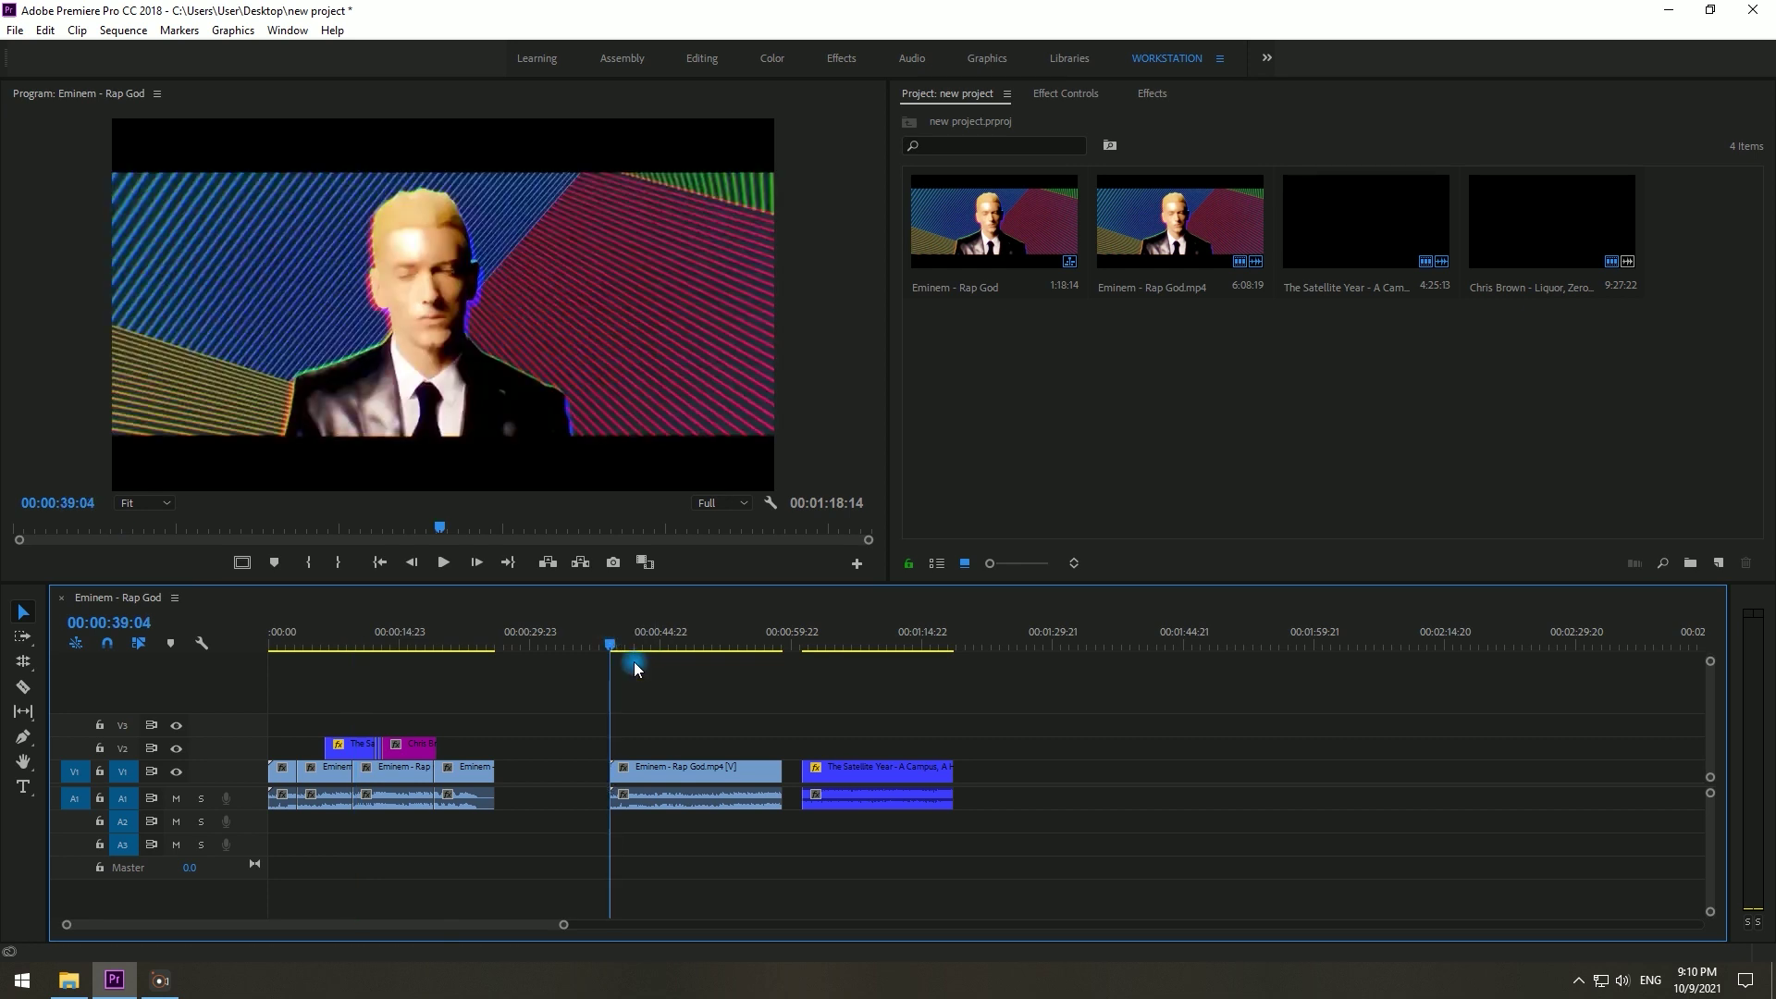
scroll(625, 781, up, 3)
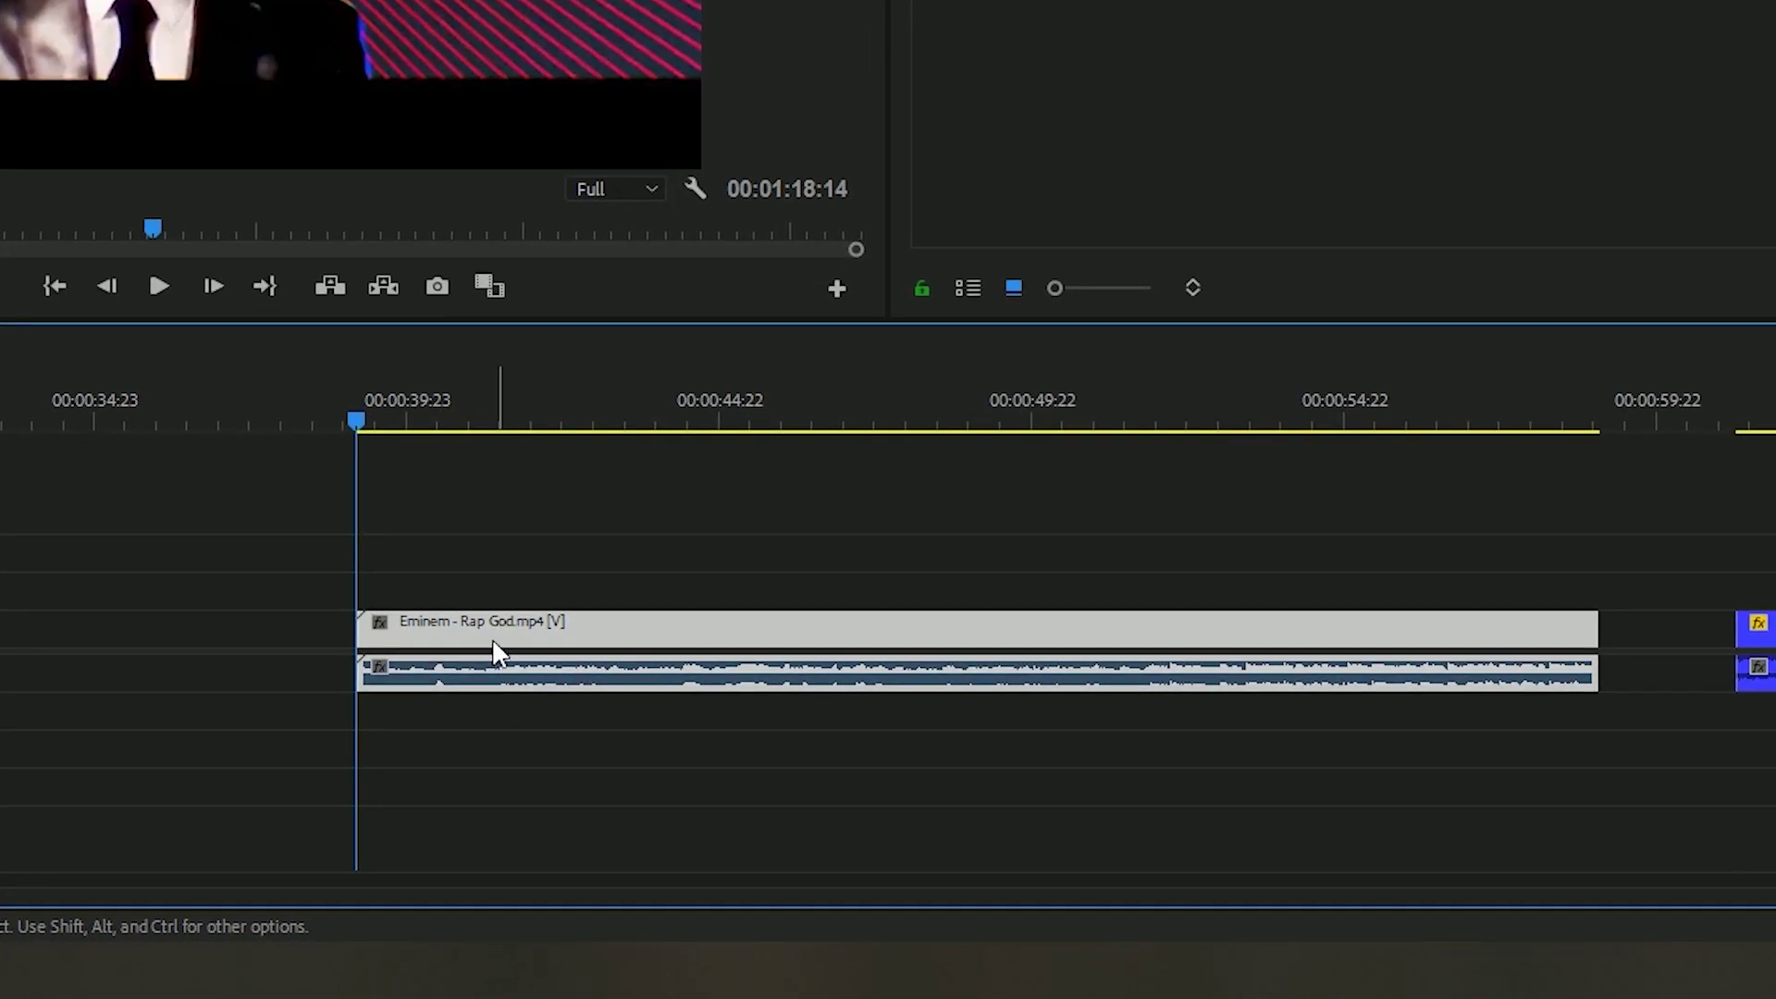
click(452, 839)
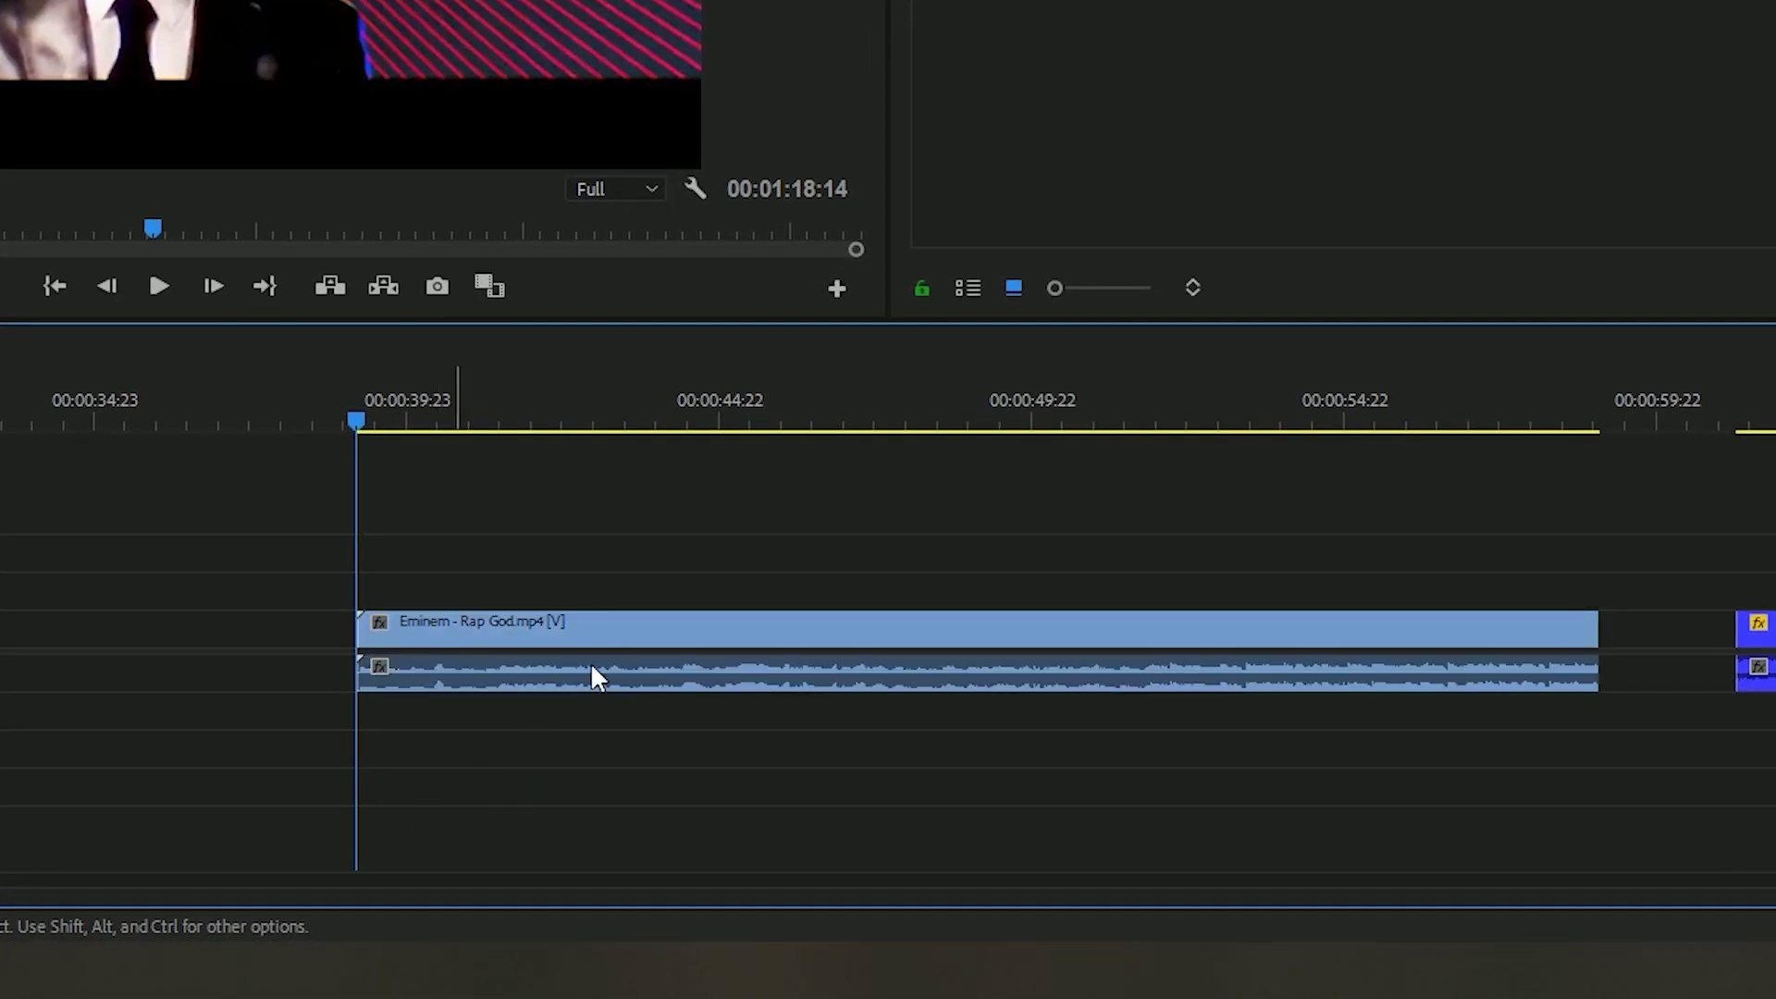
click(554, 632)
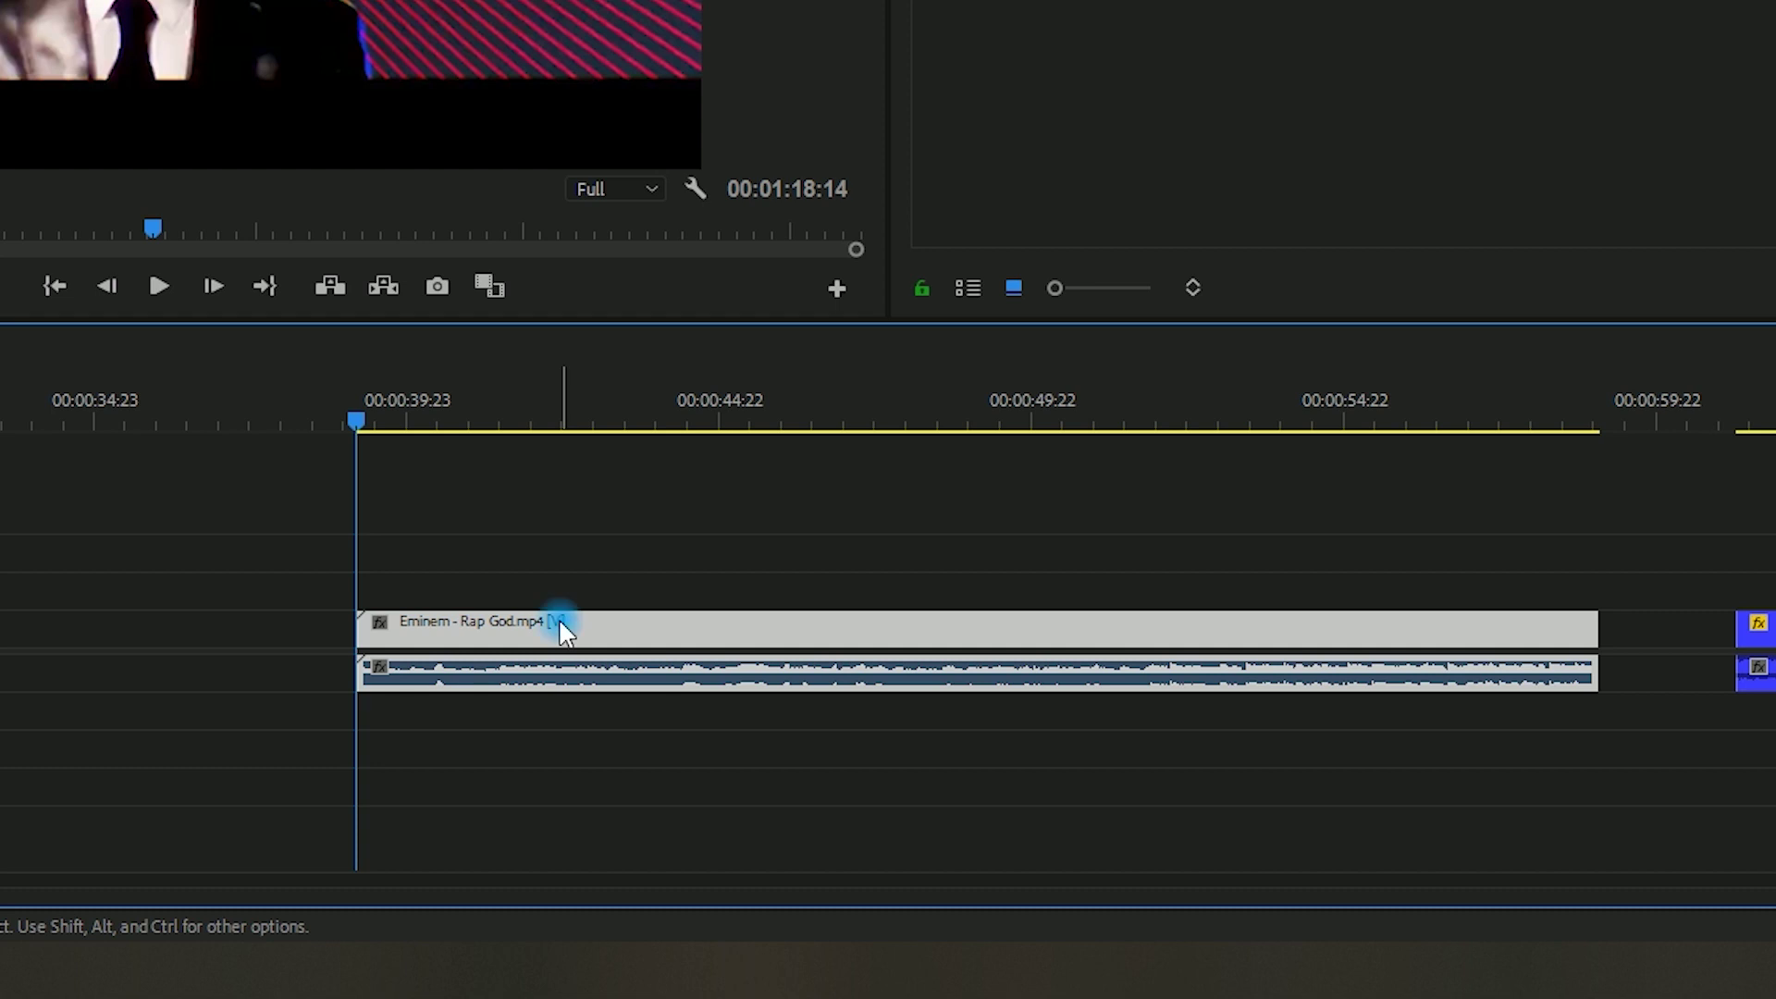
right_click(563, 633)
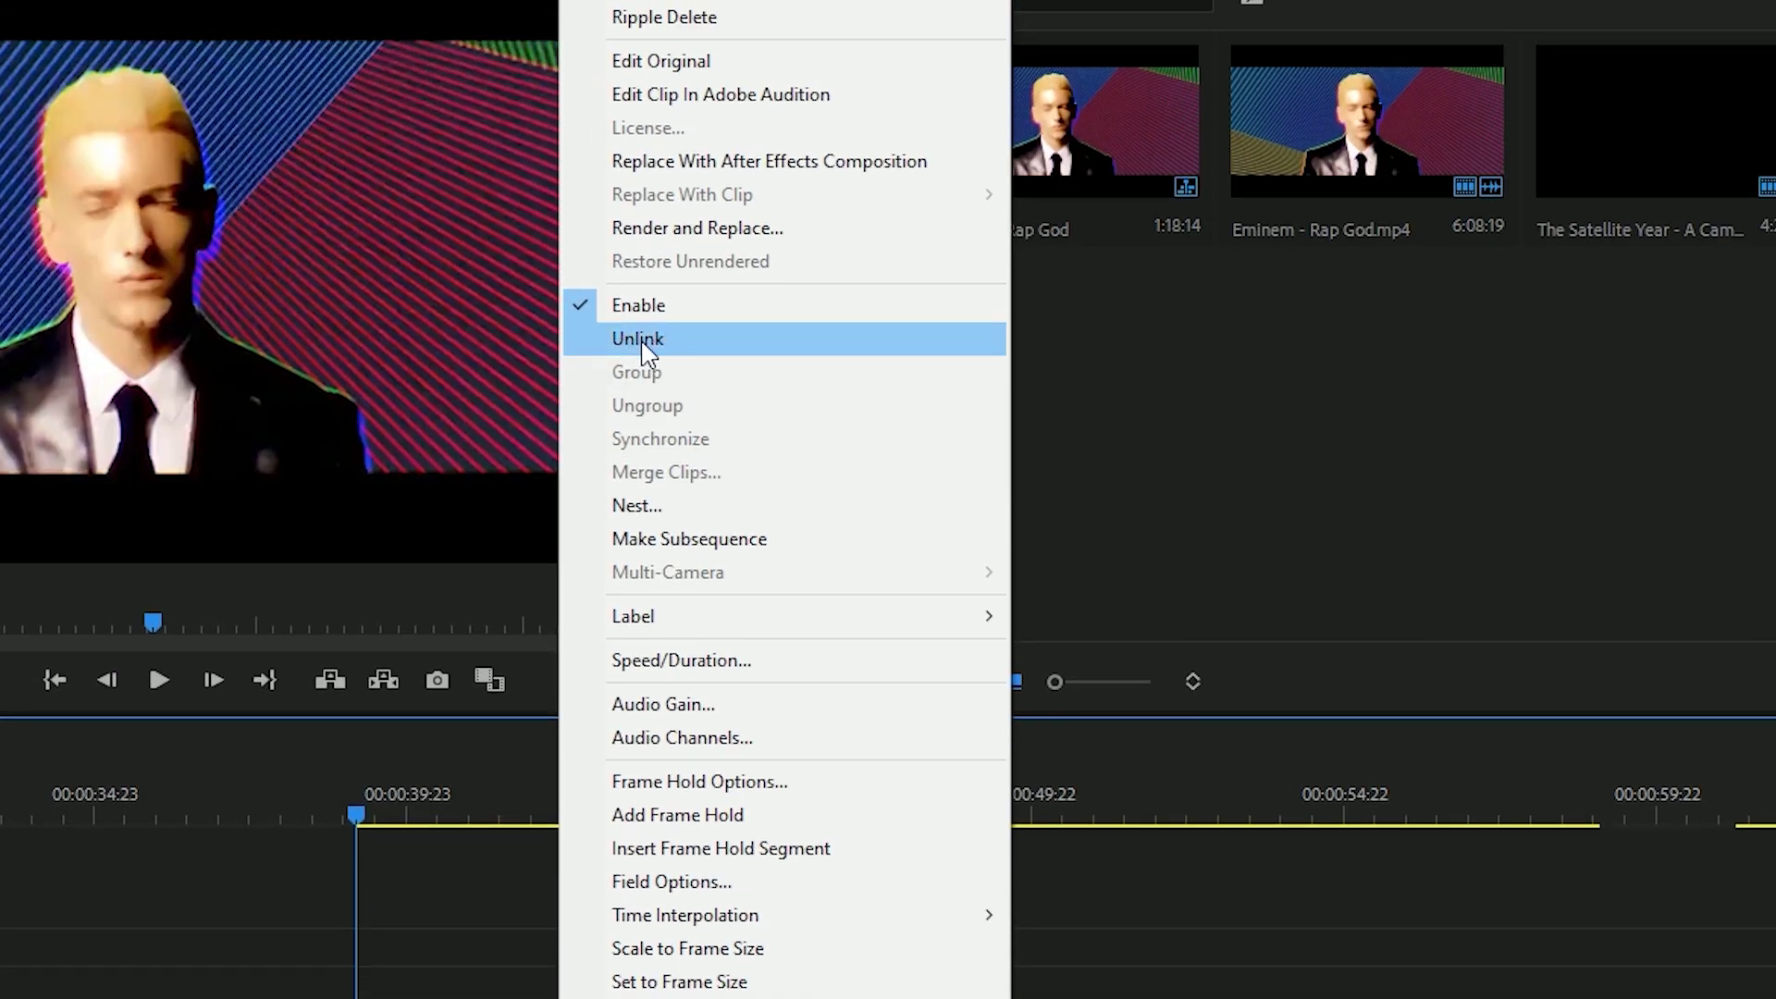
click(642, 340)
Step: Select the unlinked Rap God clip's video and audio parts separately, one after the other, and deselect them
click(484, 642)
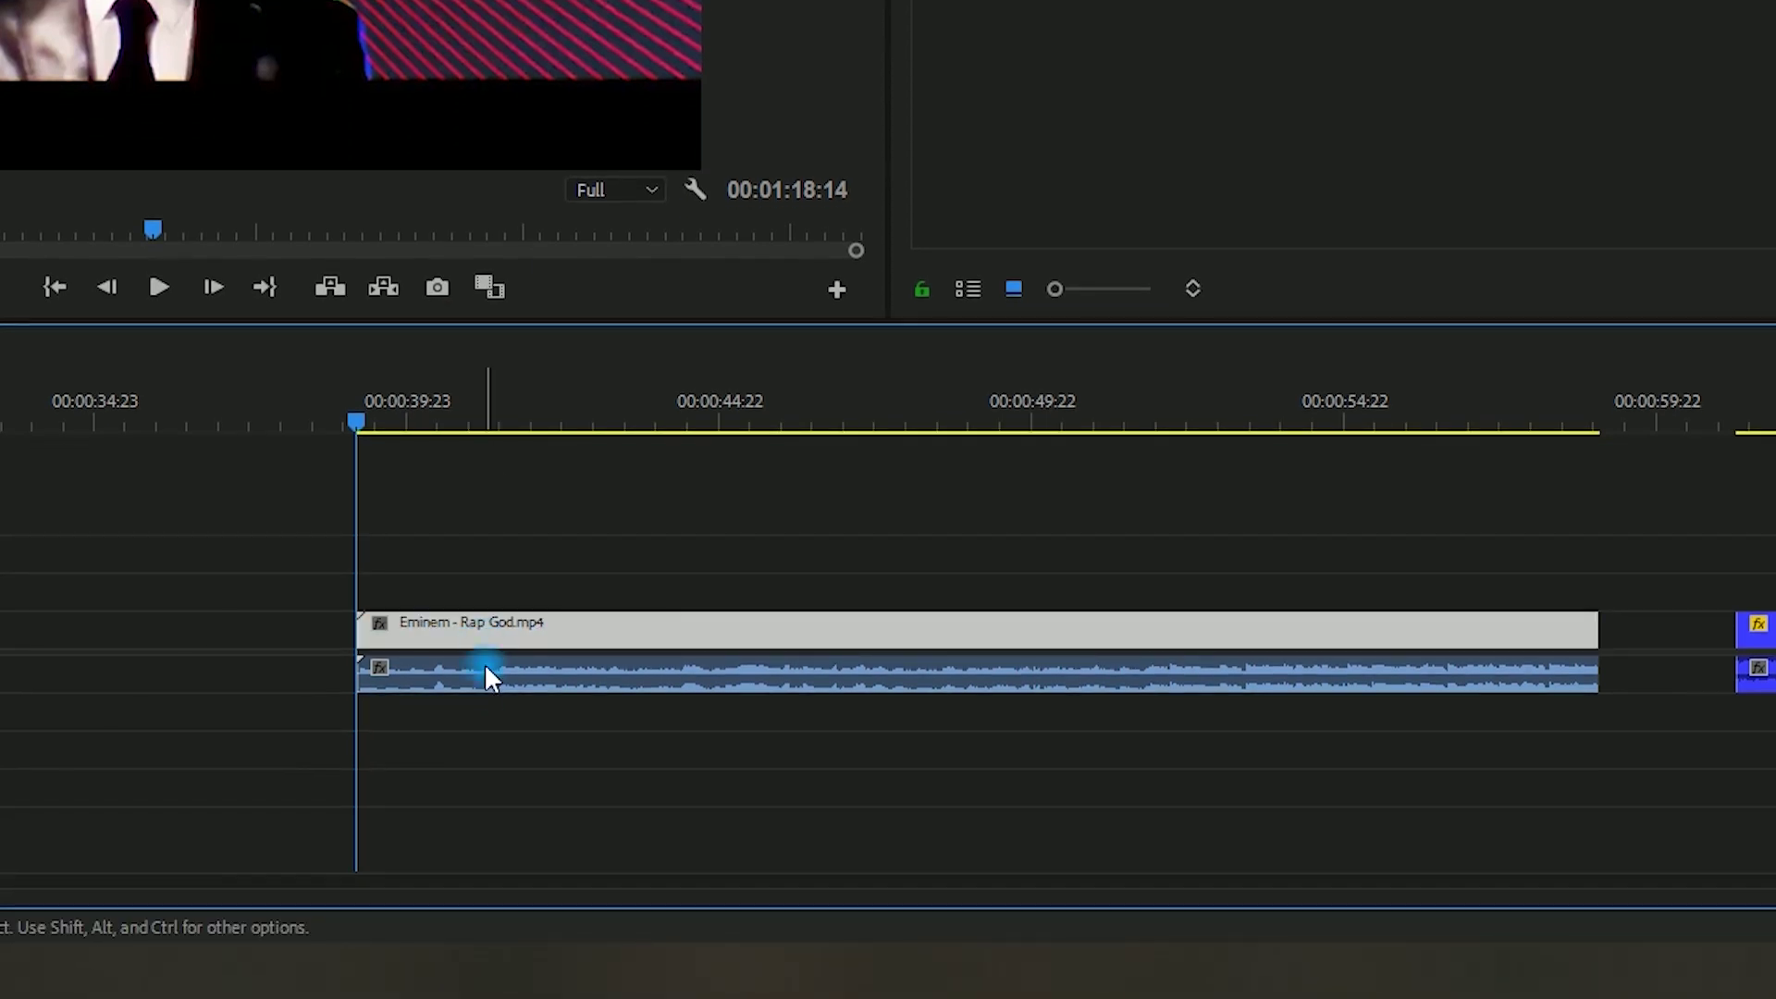
click(487, 678)
click(476, 537)
click(483, 638)
click(488, 683)
click(475, 578)
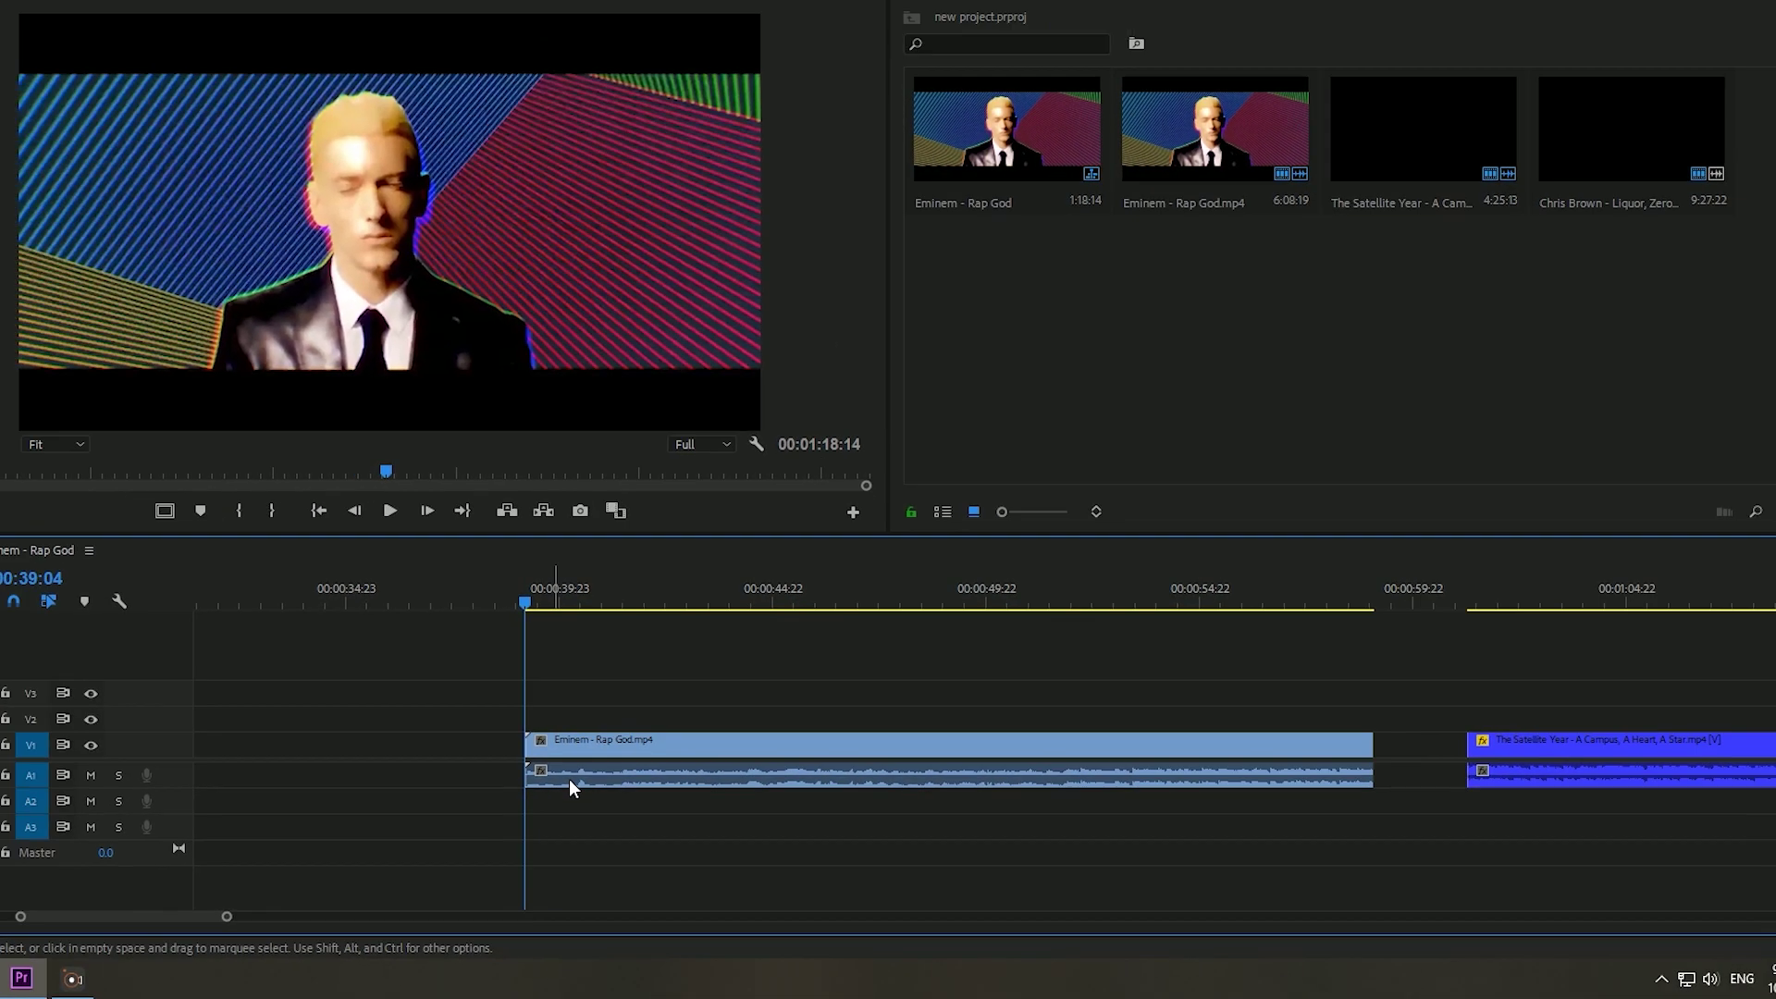
Step: Delete the unlinked Rap God audio from A1 and play the remaining video up to 00:00:42:11
click(425, 692)
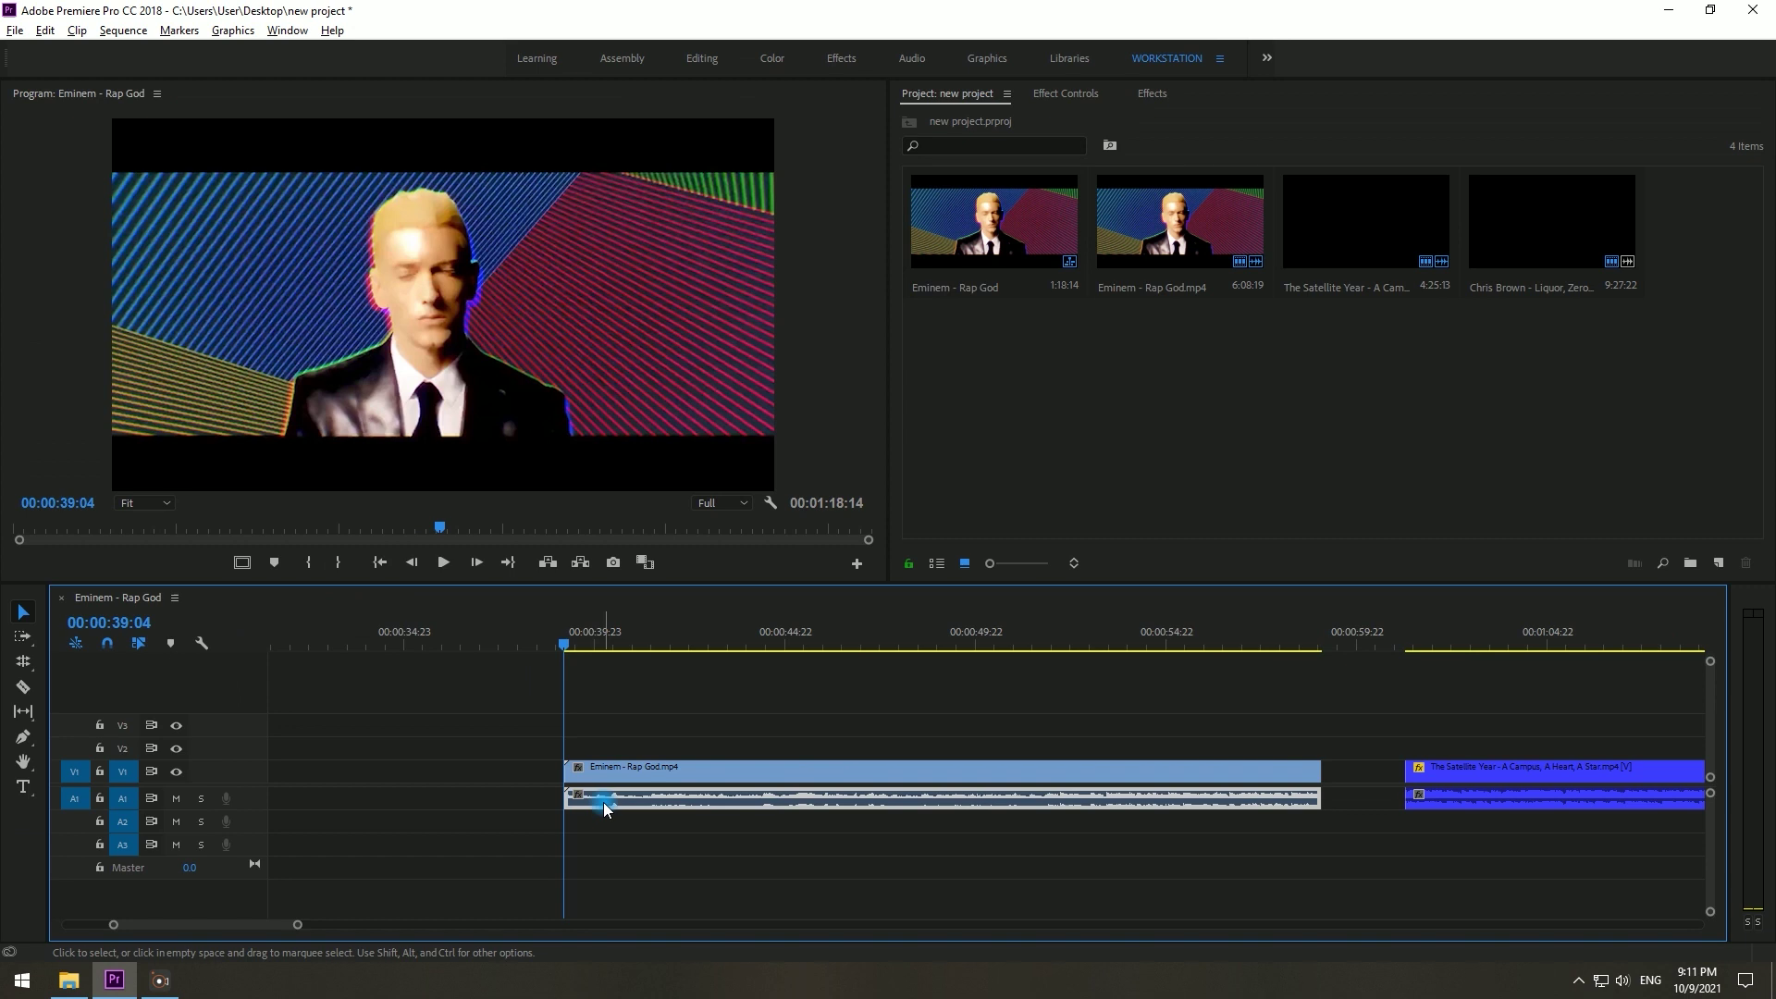
key(Delete)
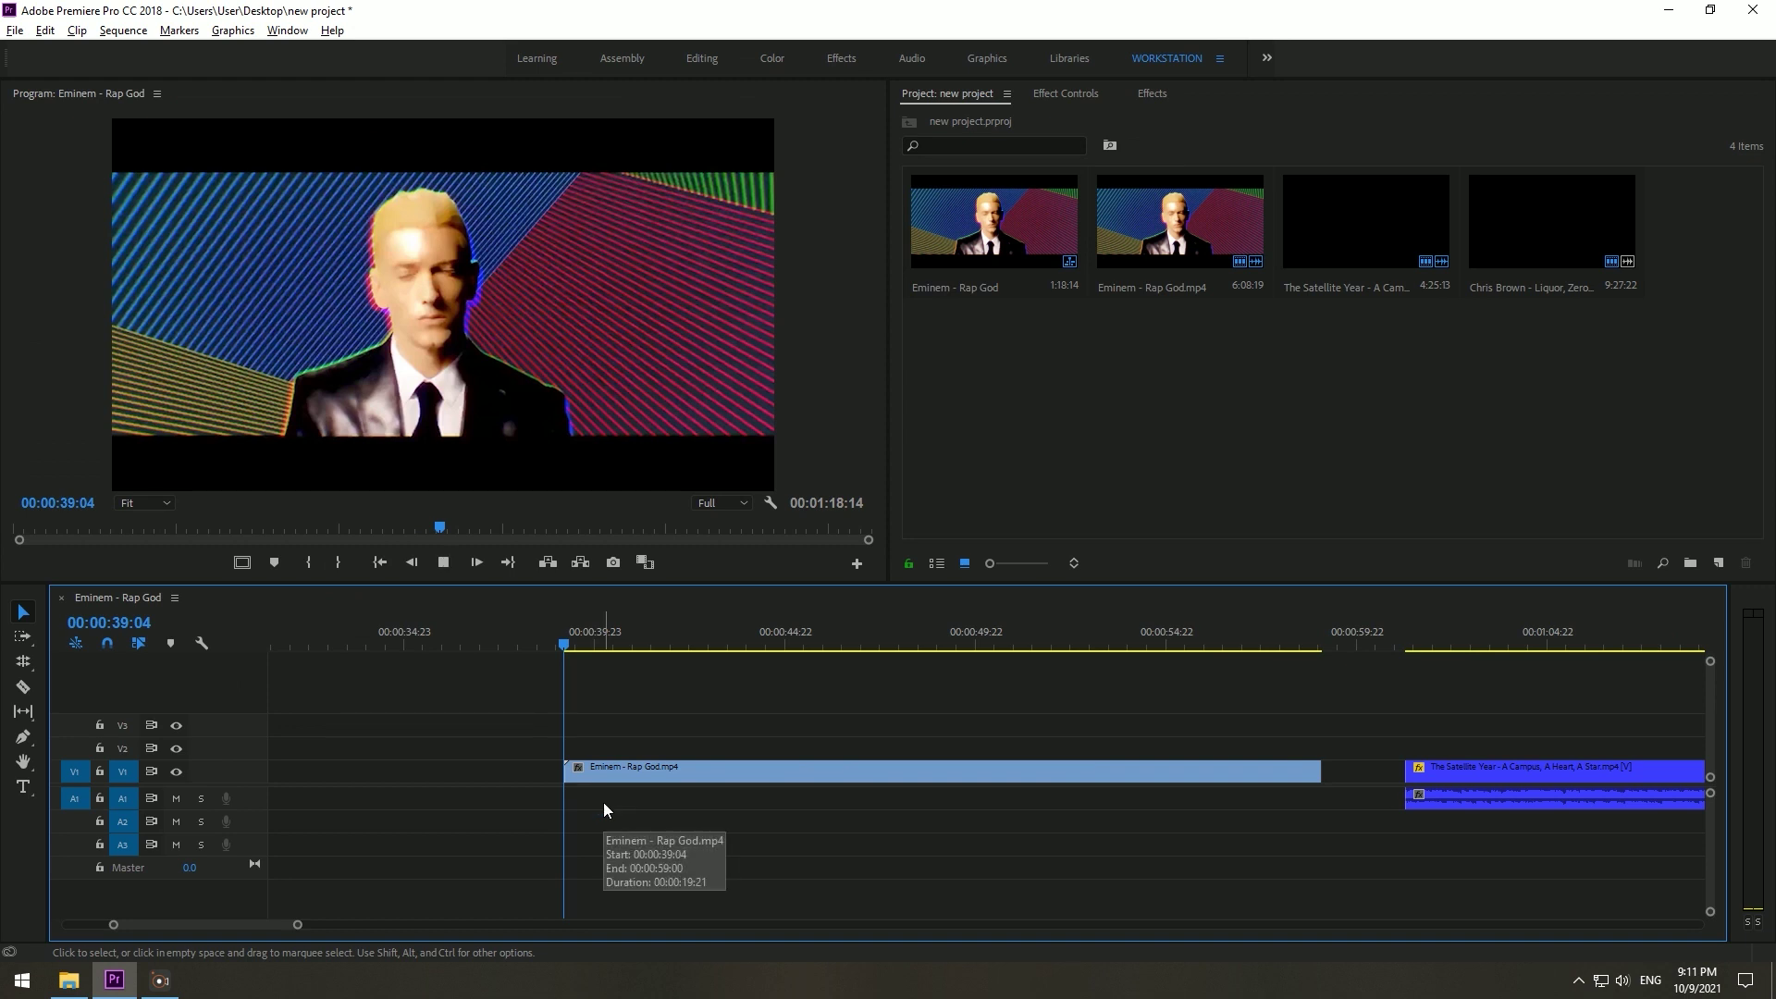
click(646, 691)
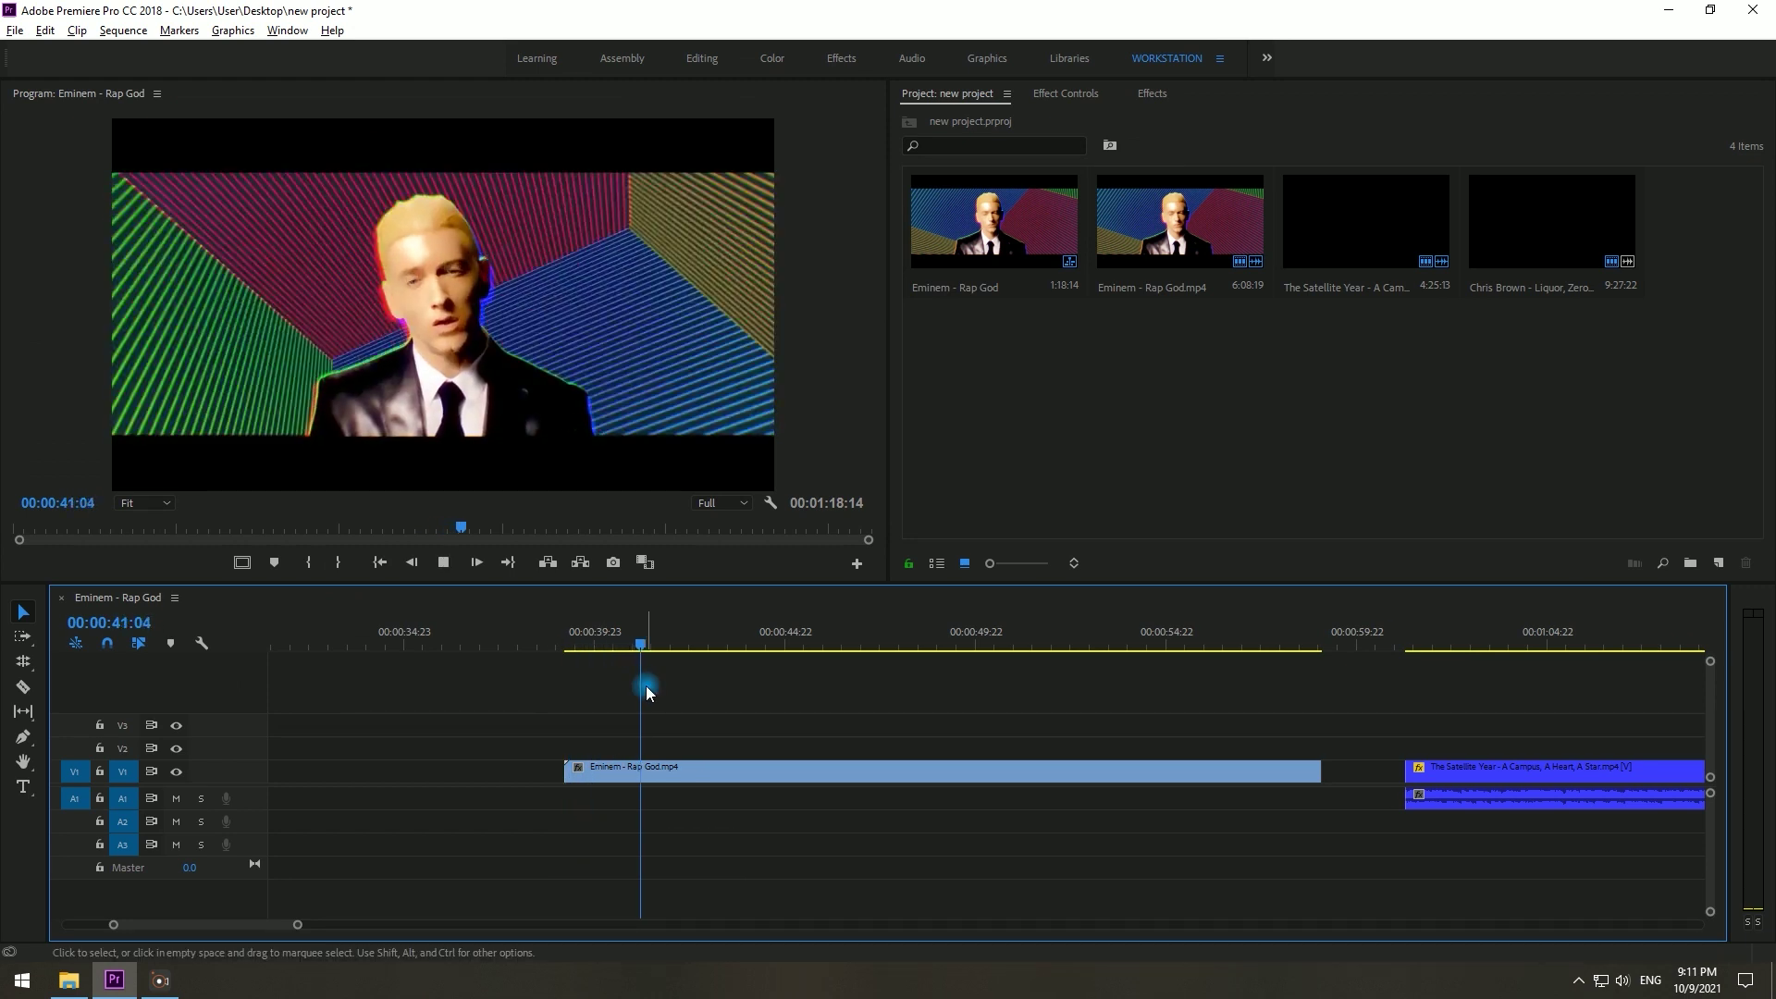
key(space)
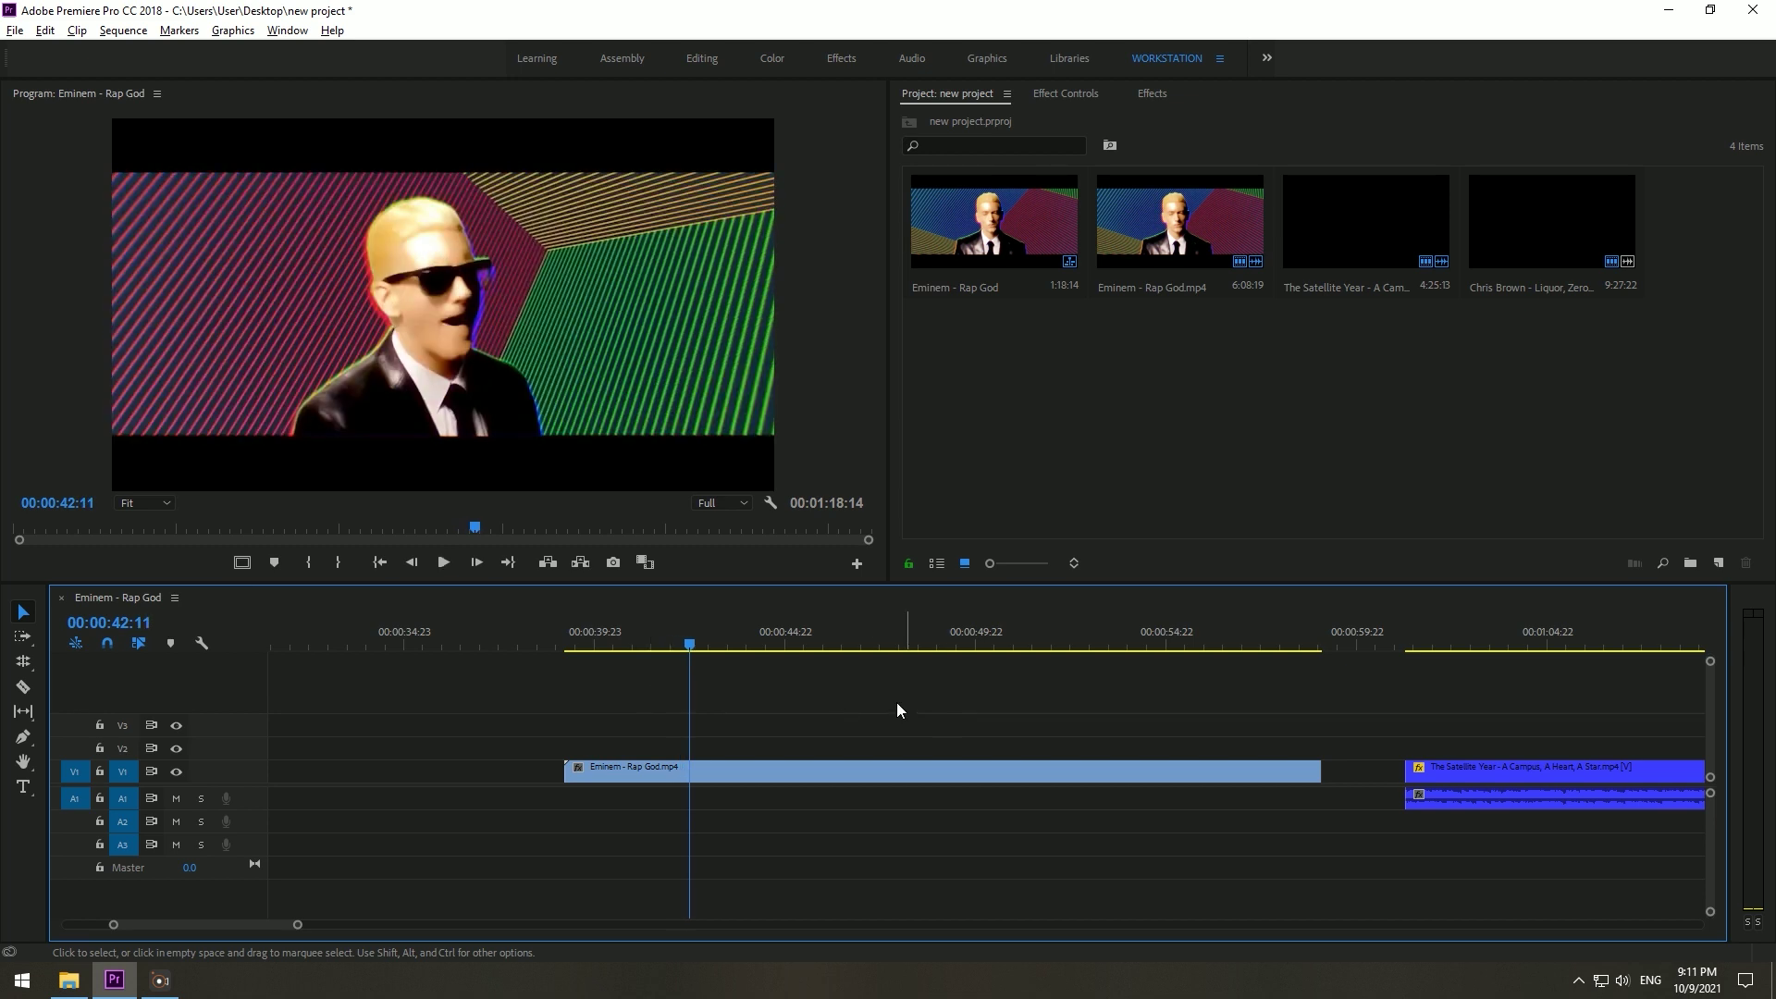
Step: Split the audio-free Rap God clip on V1 at about 00:00:42:11 and at 00:00:47:02
scroll(897, 710, down, 5)
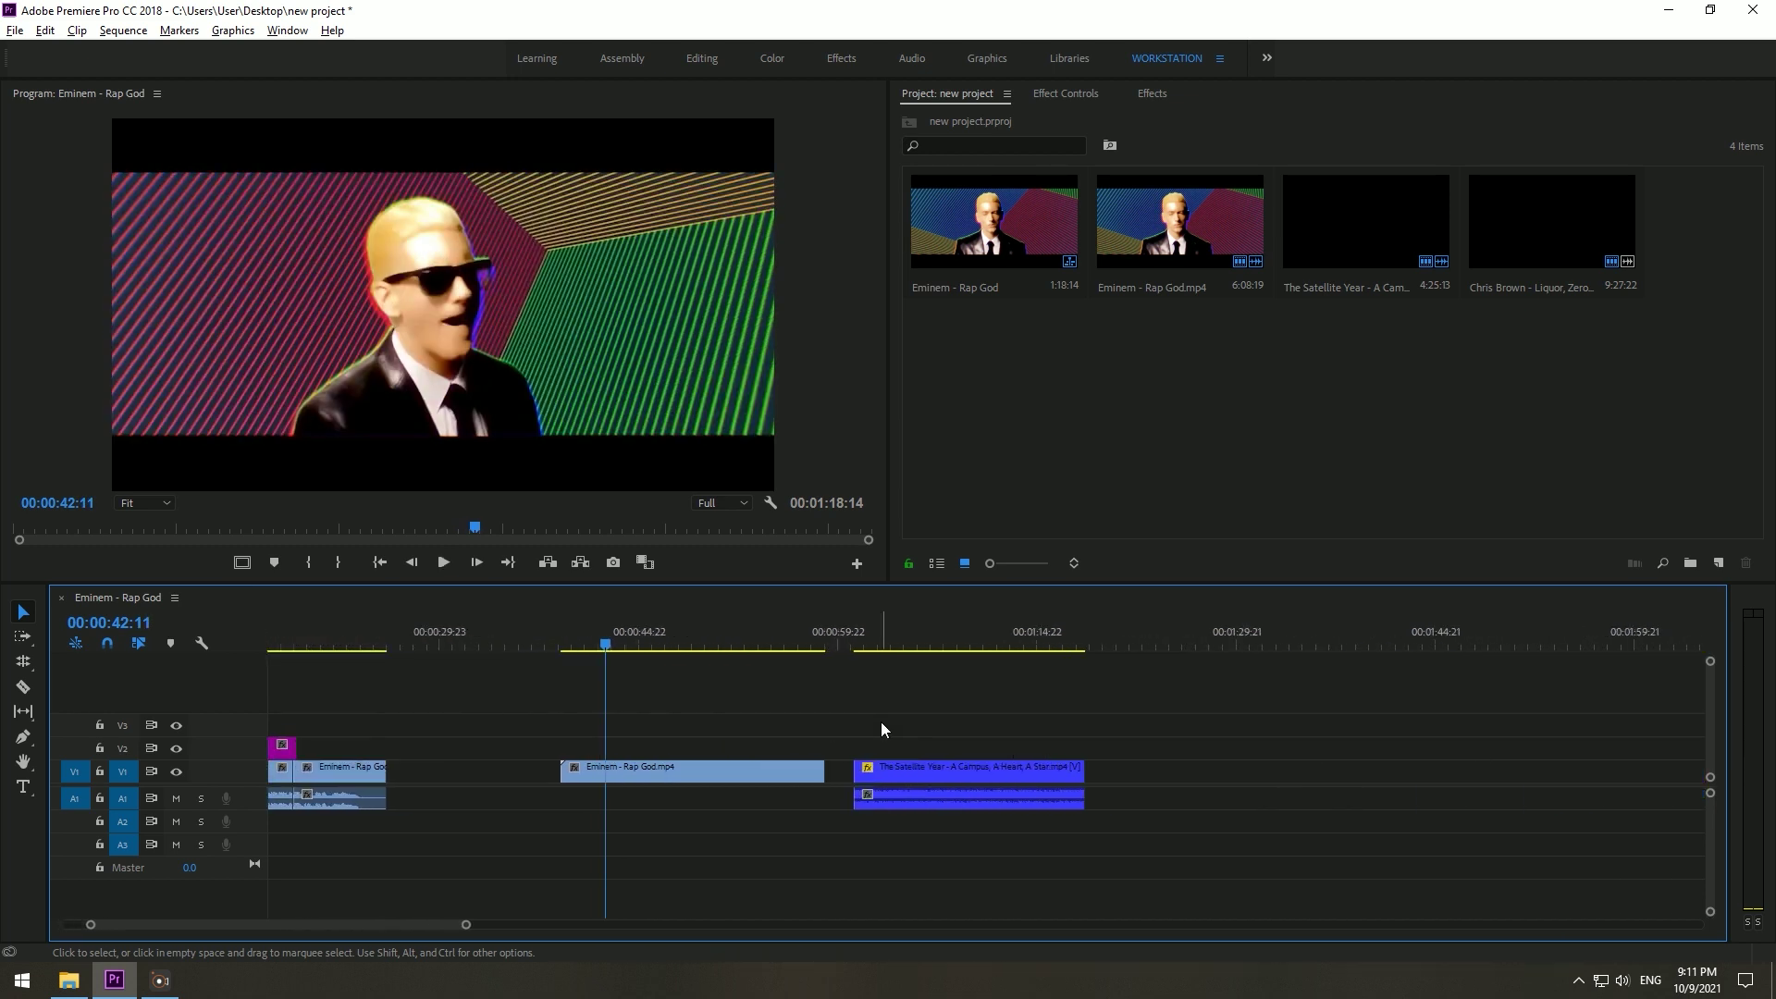
scroll(542, 725, up, 5)
key(c)
click(502, 779)
key(space)
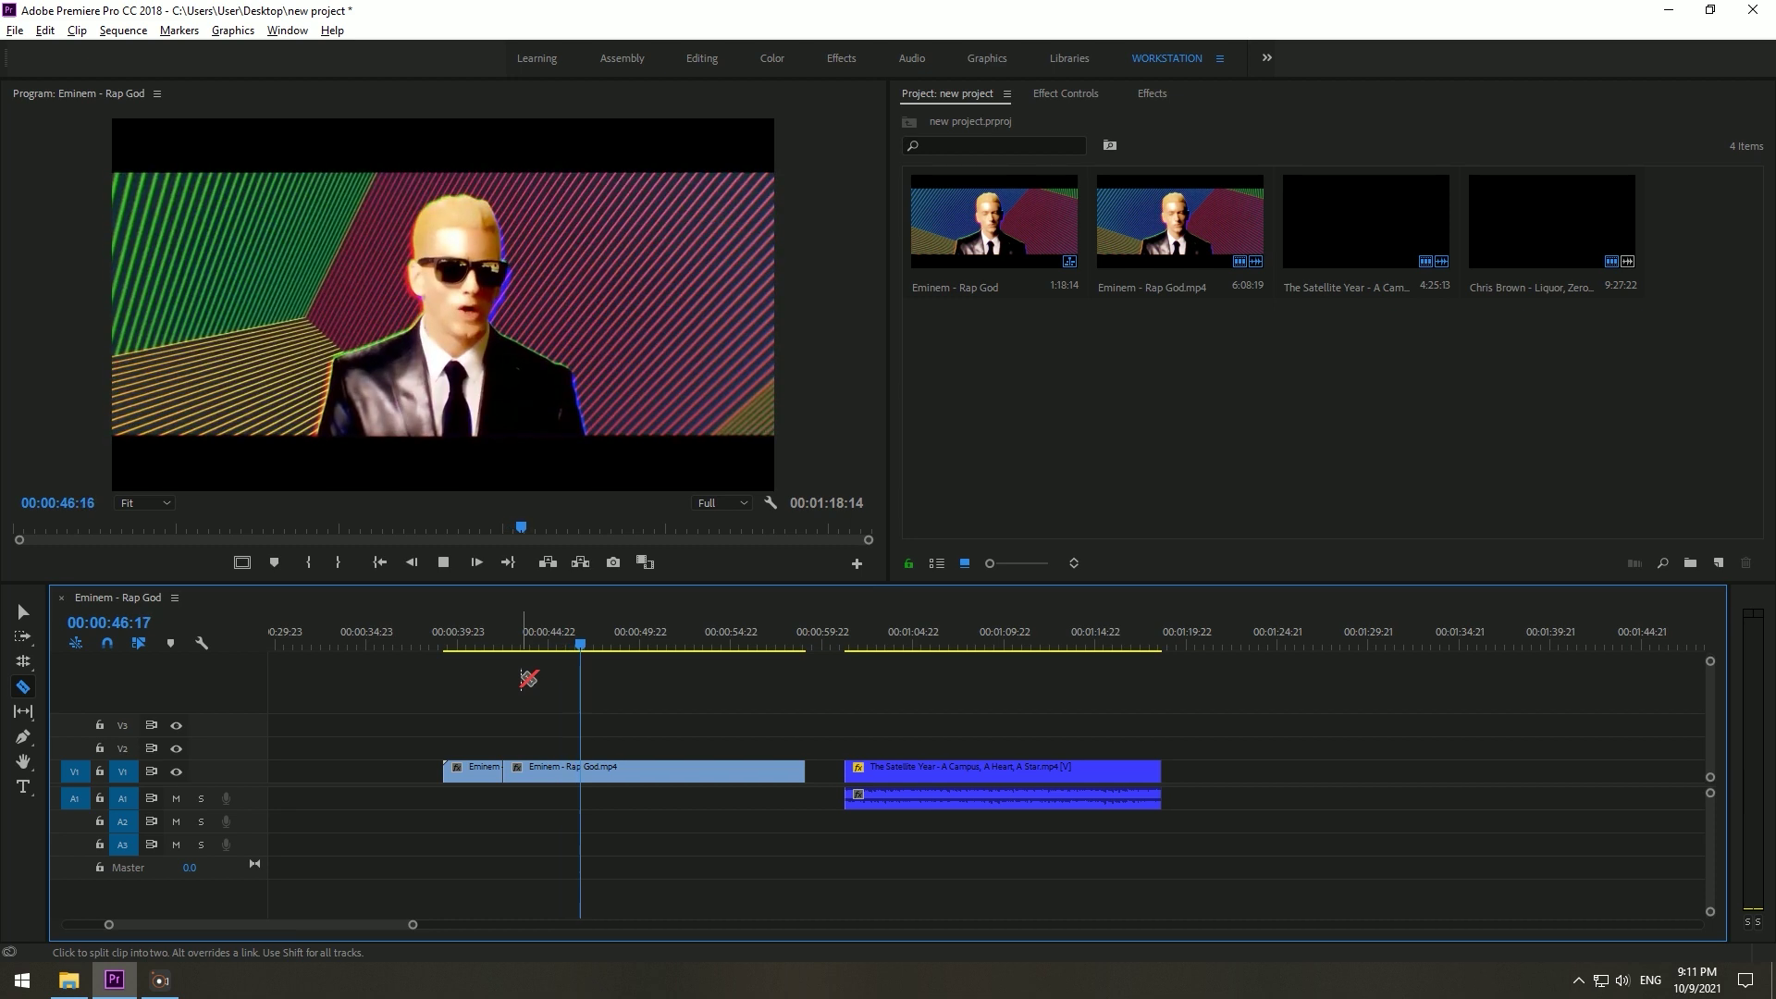
key(space)
key(v)
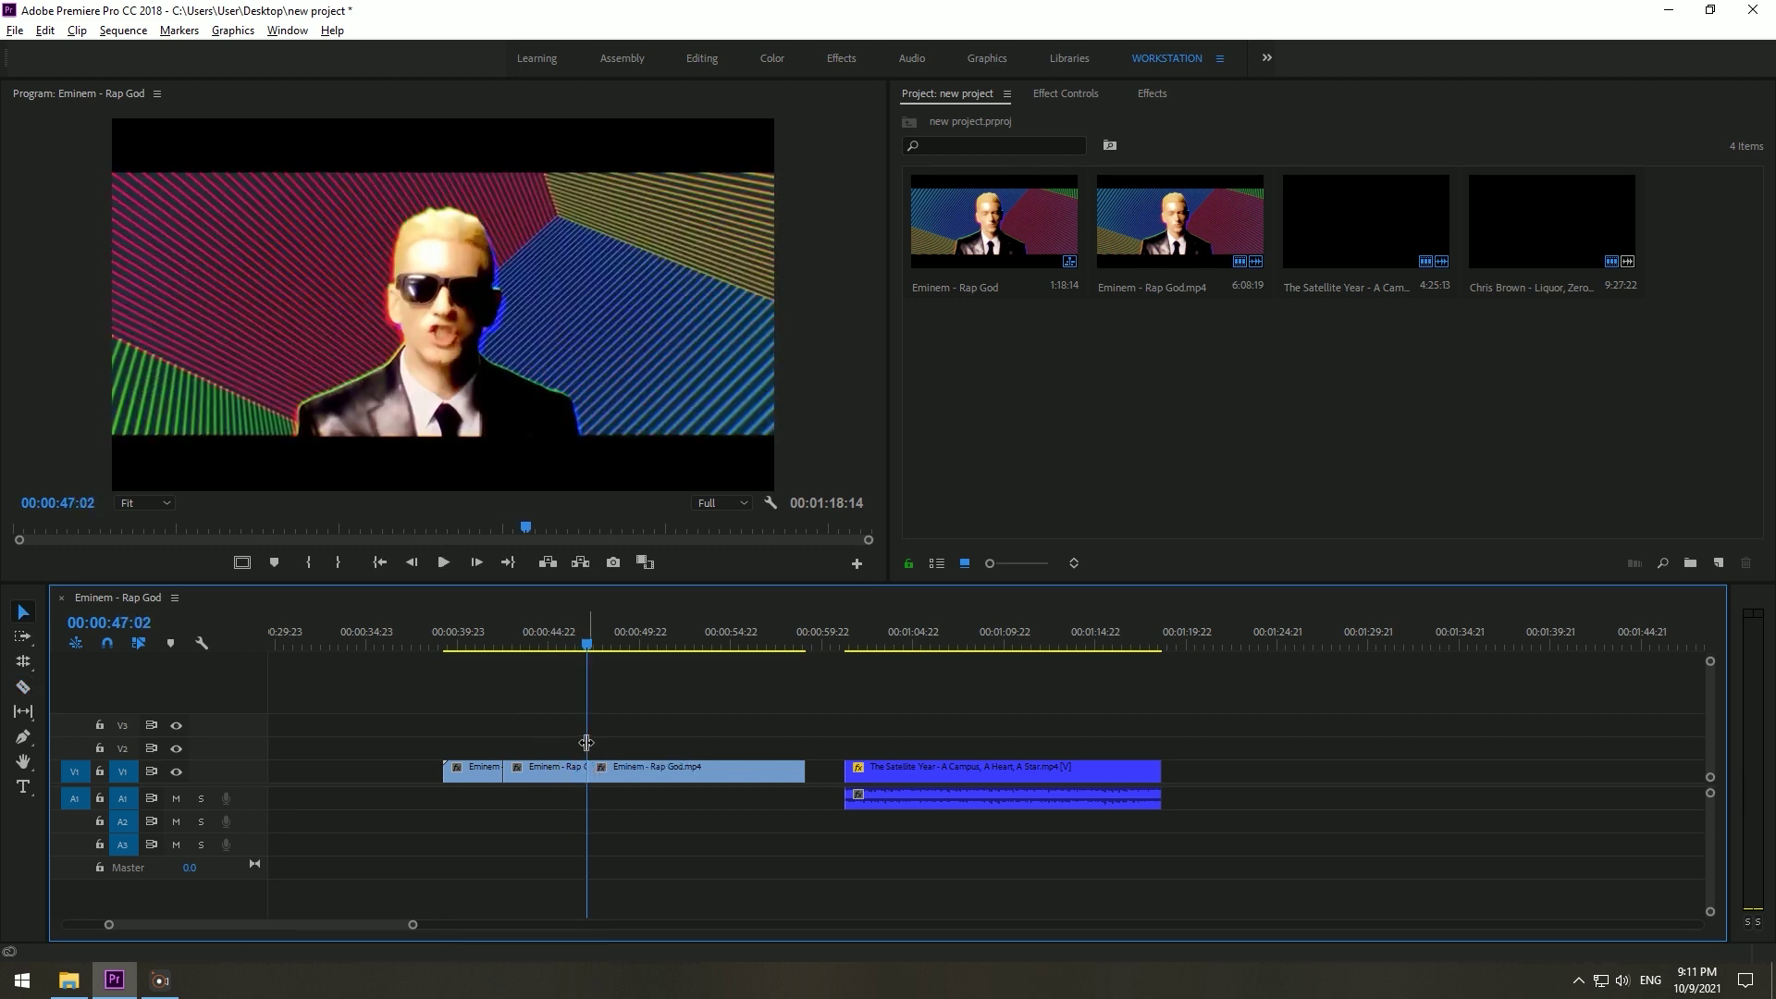
Step: Move the middle Rap God piece up to V2 over The Satellite Year clip and place the playhead just before it
drag(551, 773, 956, 747)
click(893, 639)
click(943, 683)
Step: Play the overlapping section and trim the end of the Rap God piece on V2 back to about 00:01:07:22
key(space)
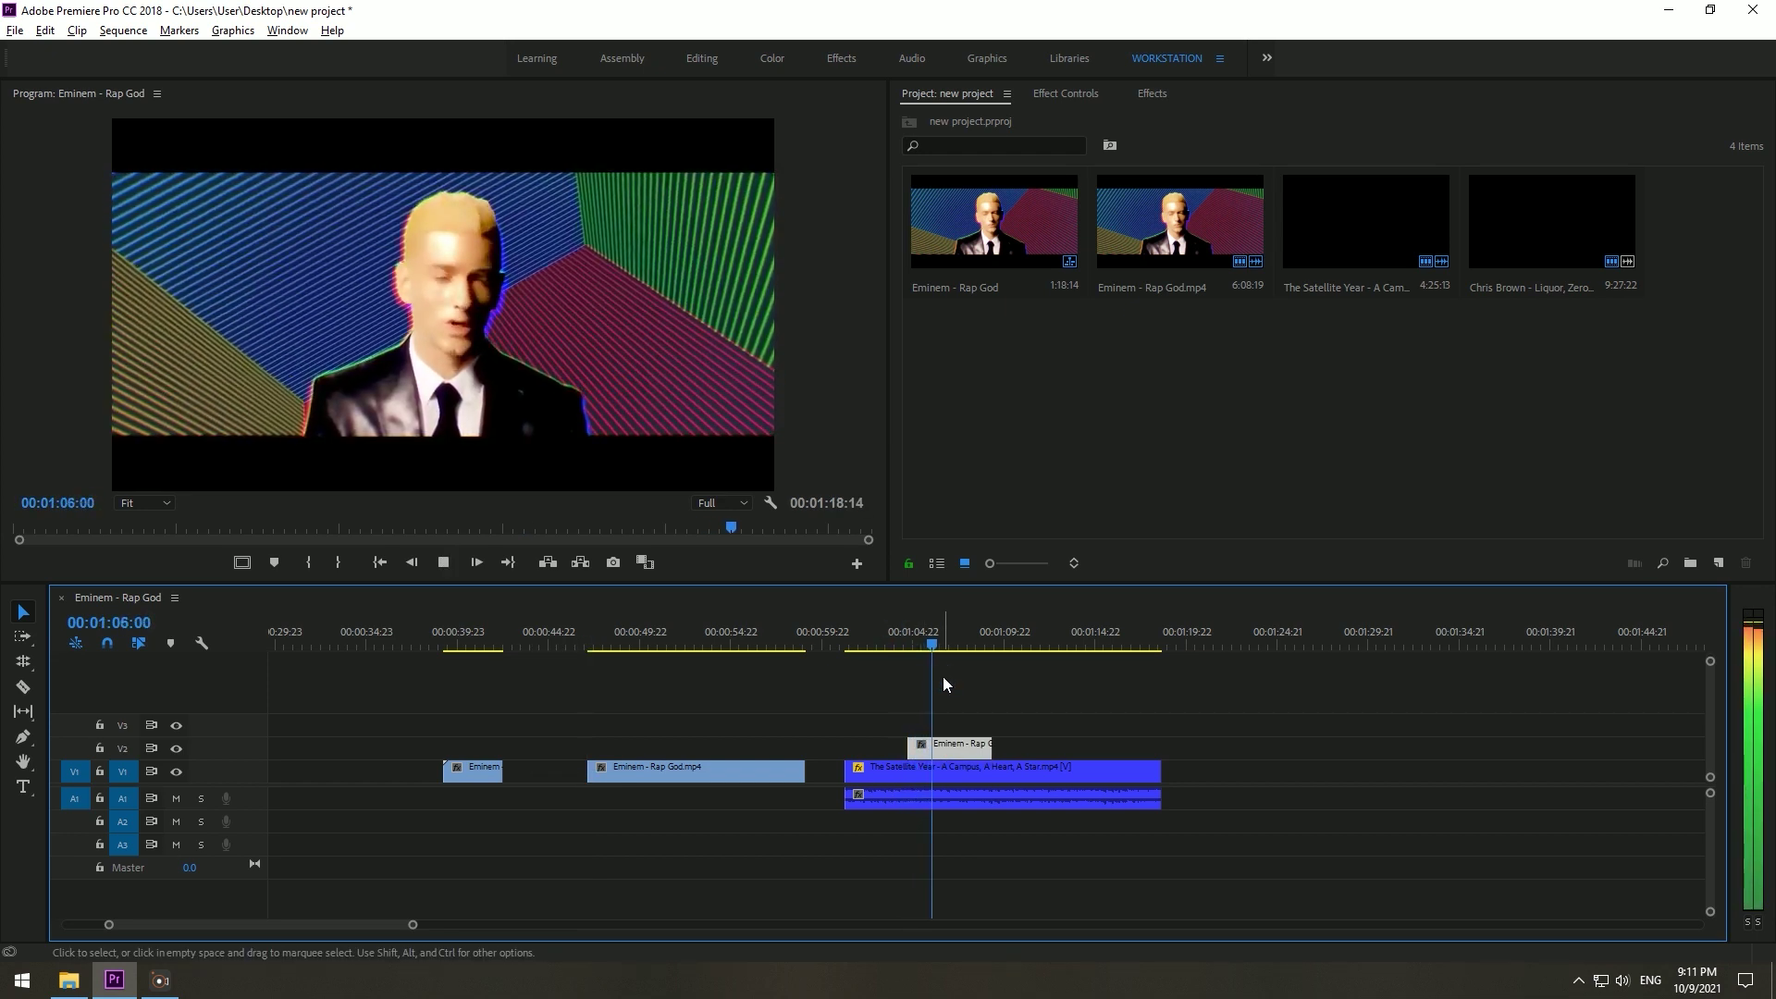
key(space)
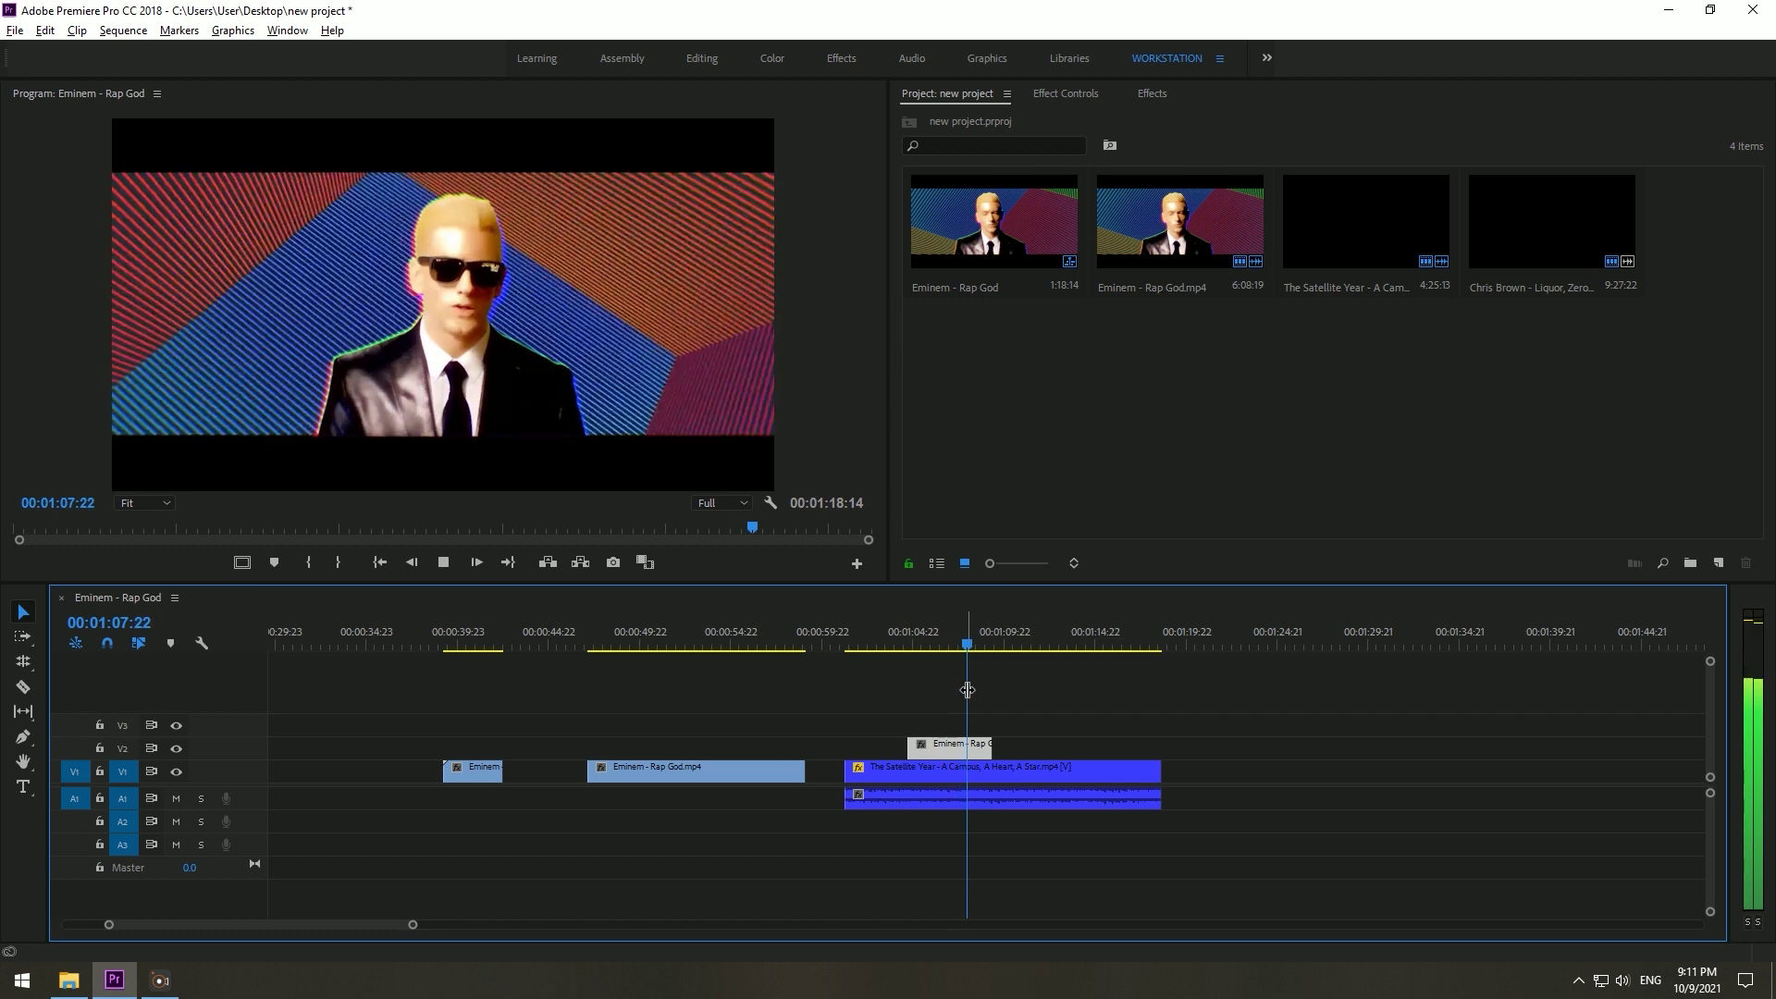
drag(989, 747, 966, 749)
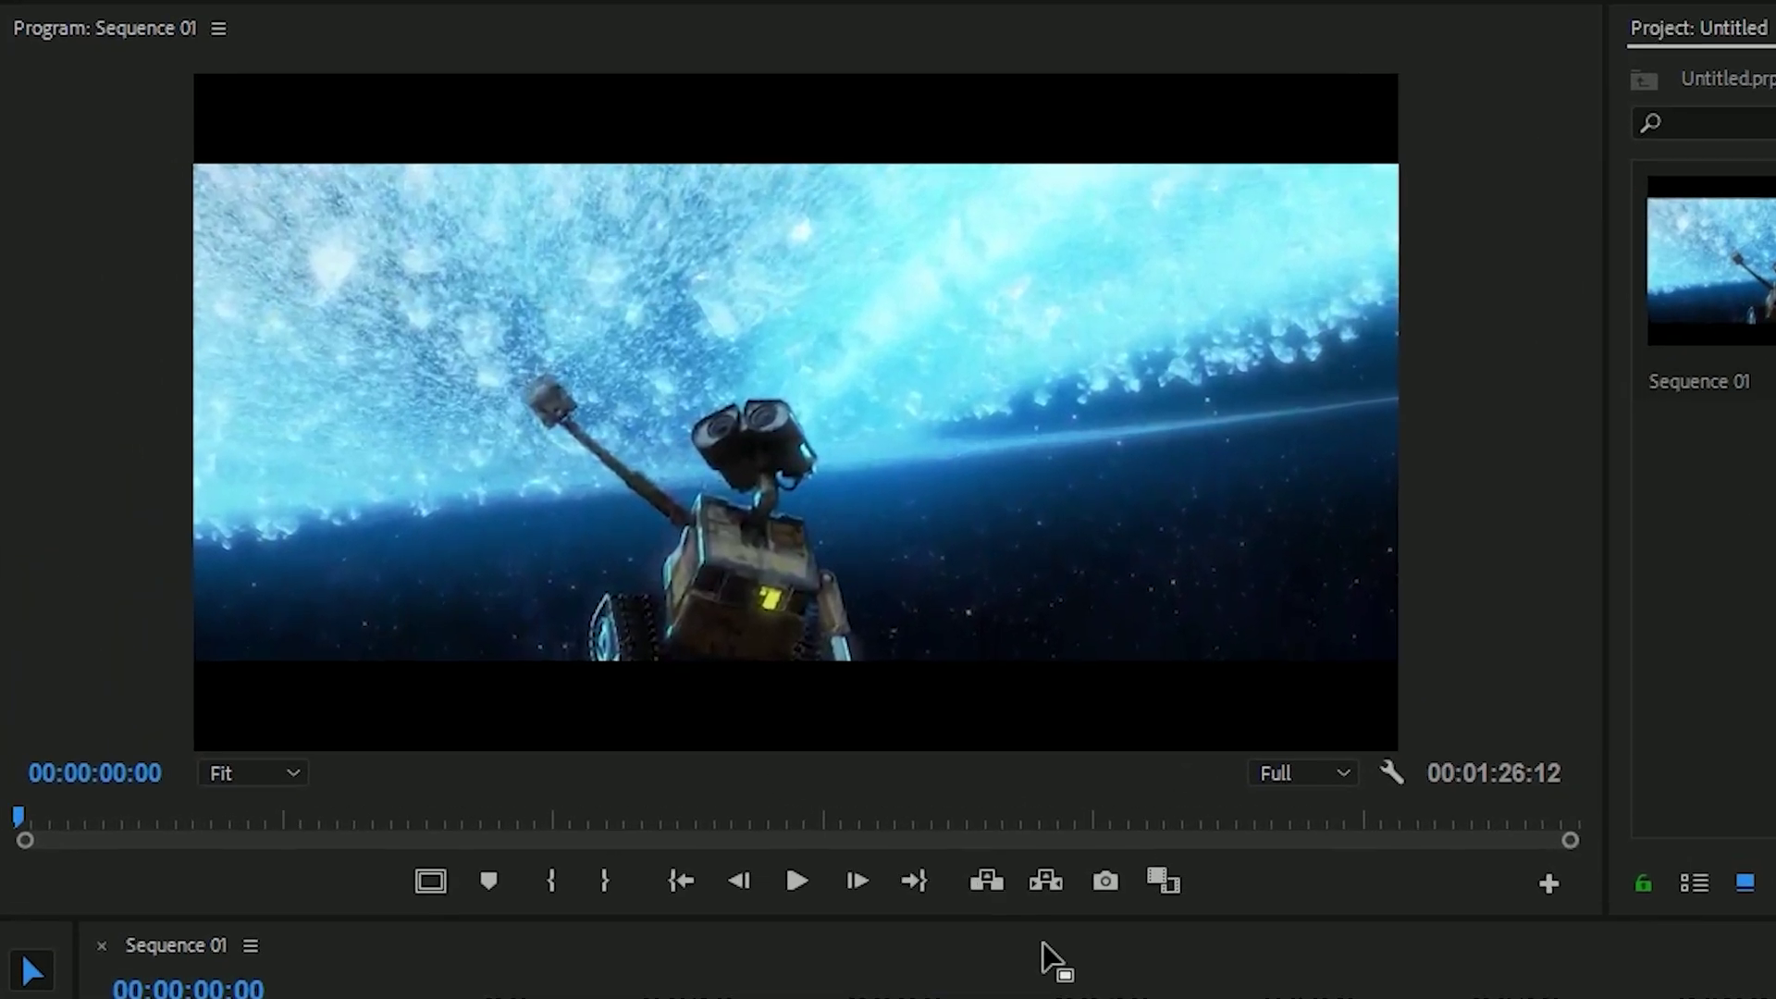
Step: In the Untitled project's Sequence 01, play the first and second pairs of BURN-E 2008.mkv clips to compare their cuts, stopping at 00:00:50:23
key(space)
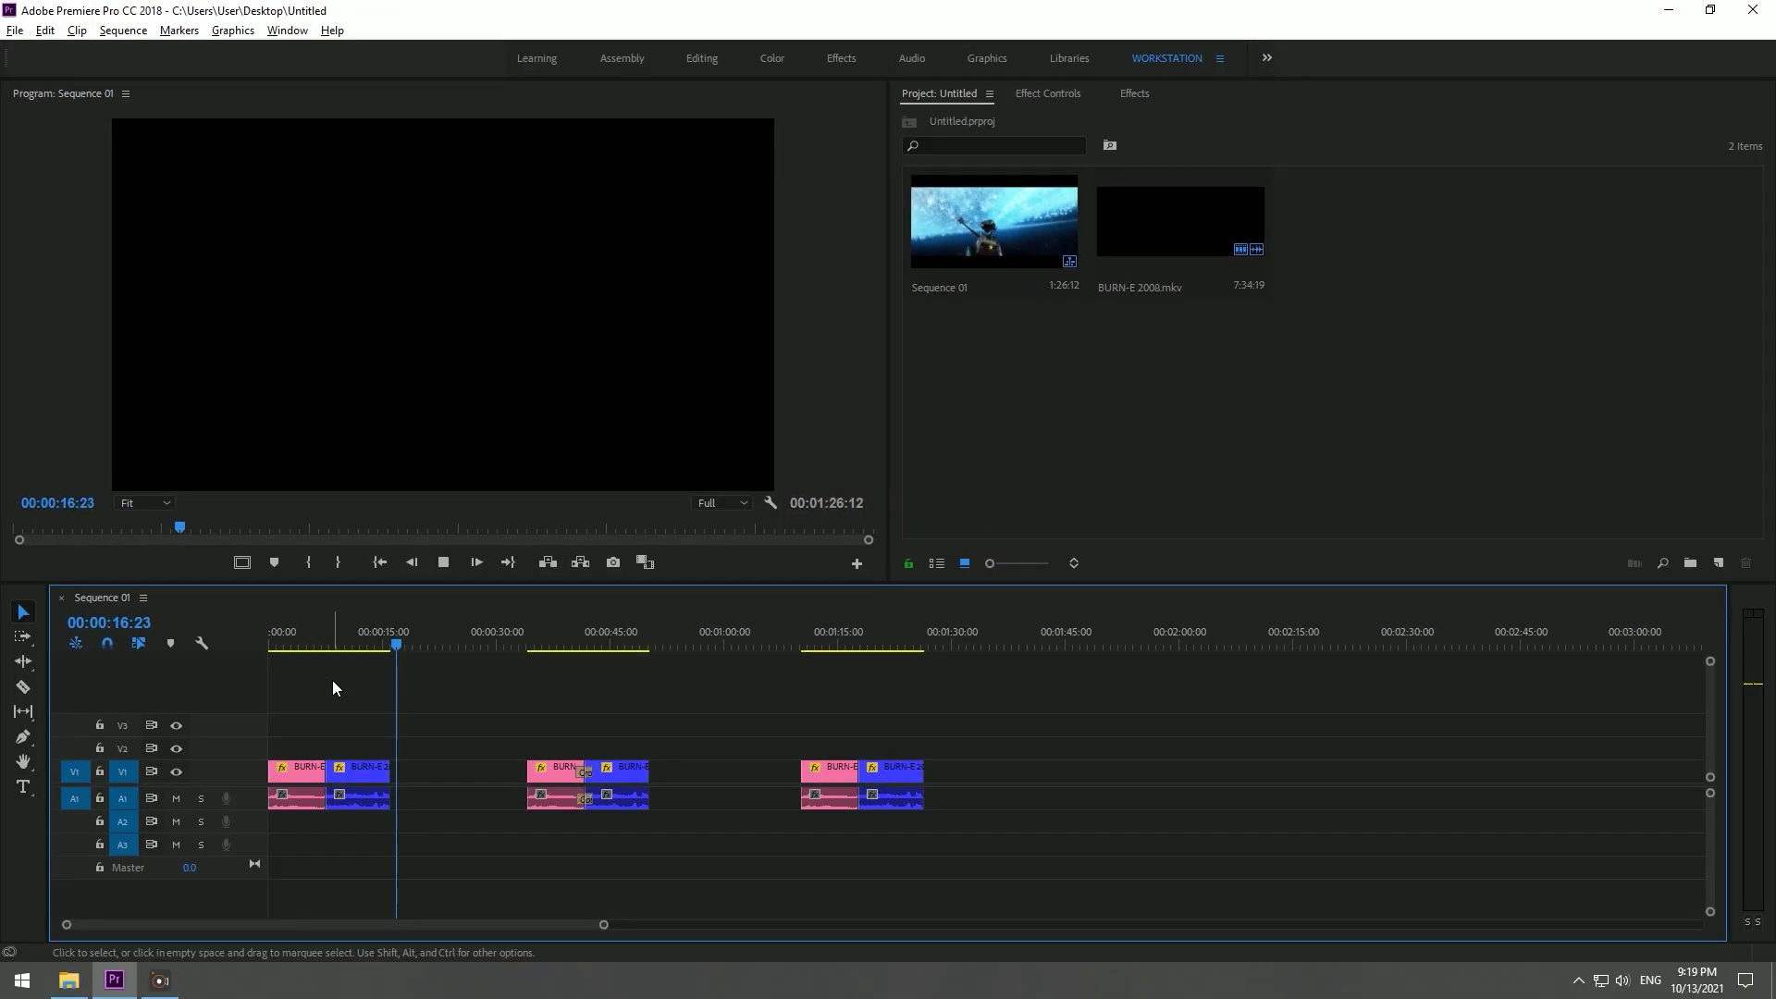
key(space)
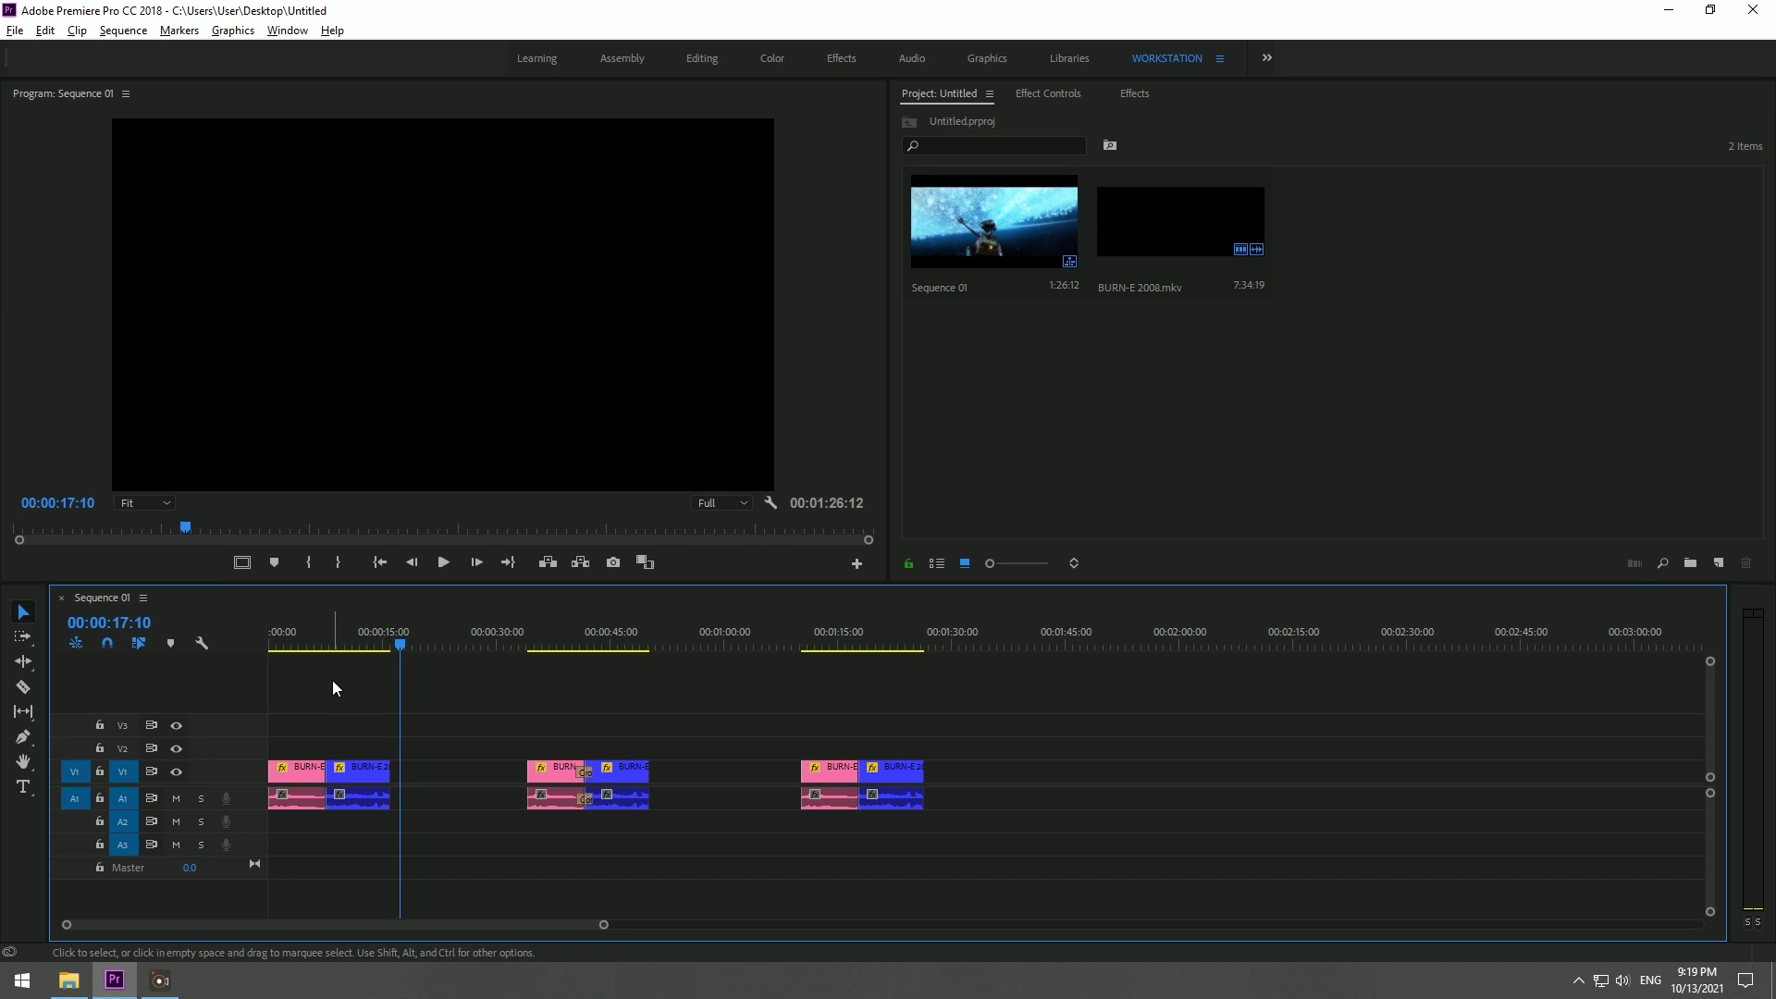
drag(527, 640, 528, 641)
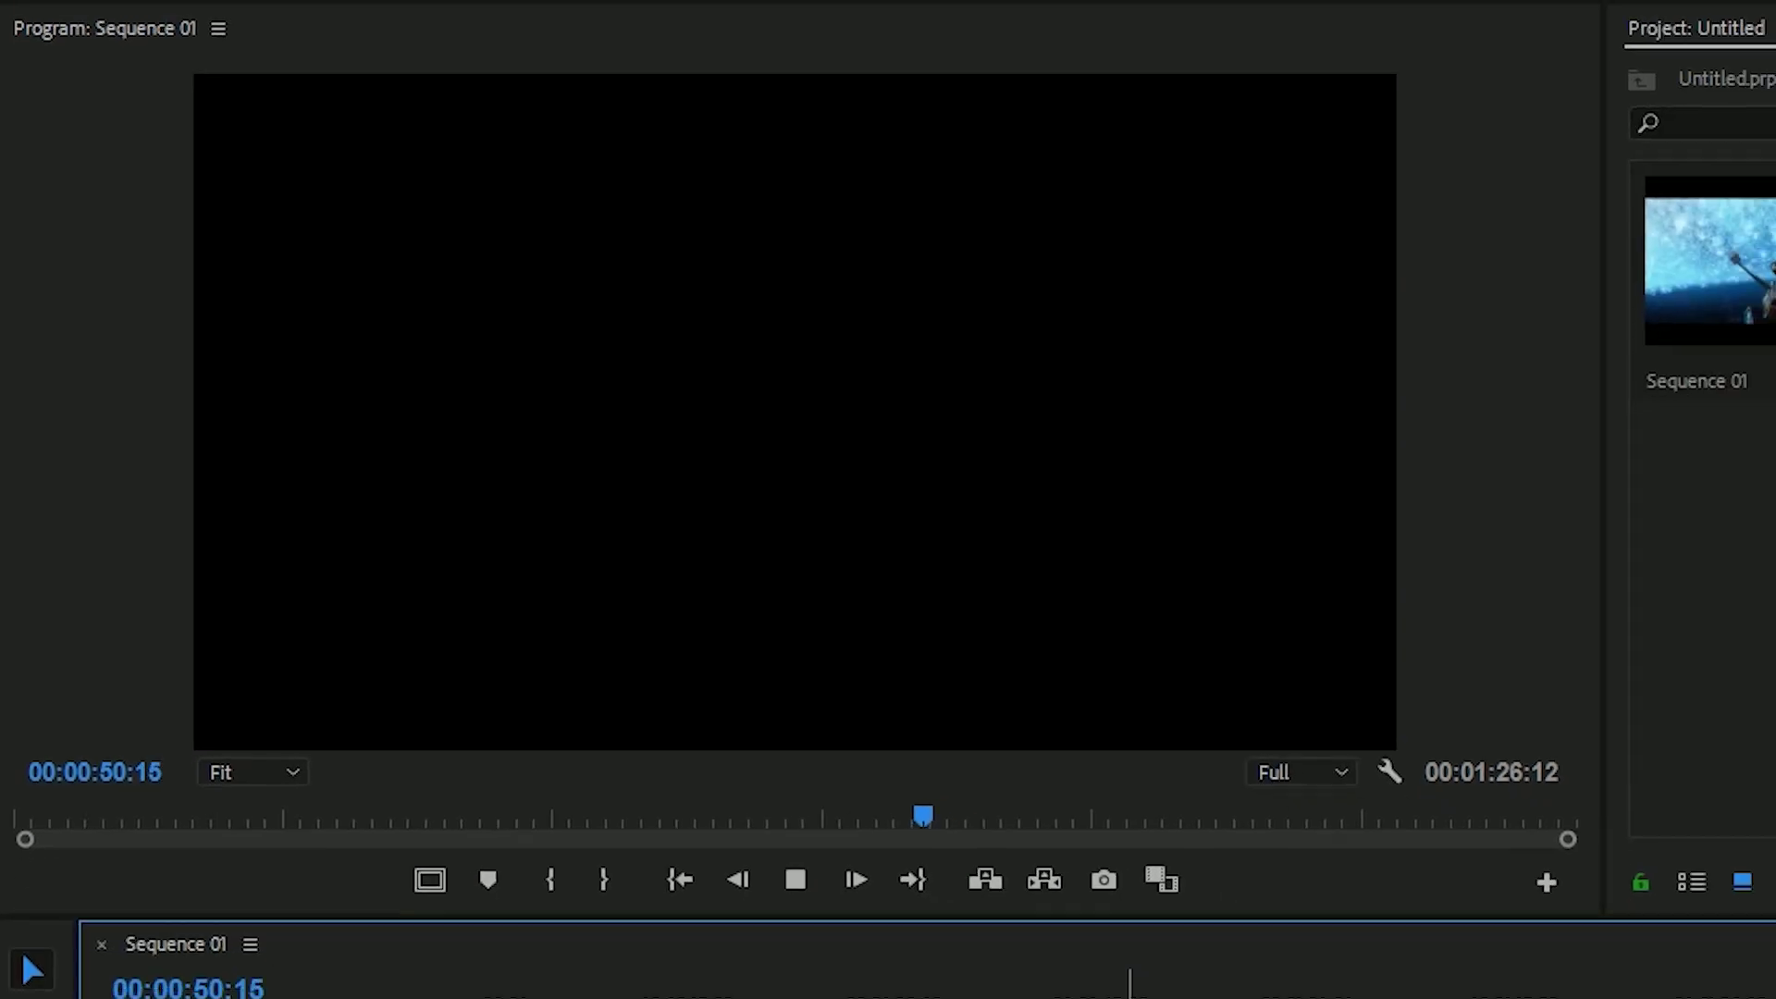
key(space)
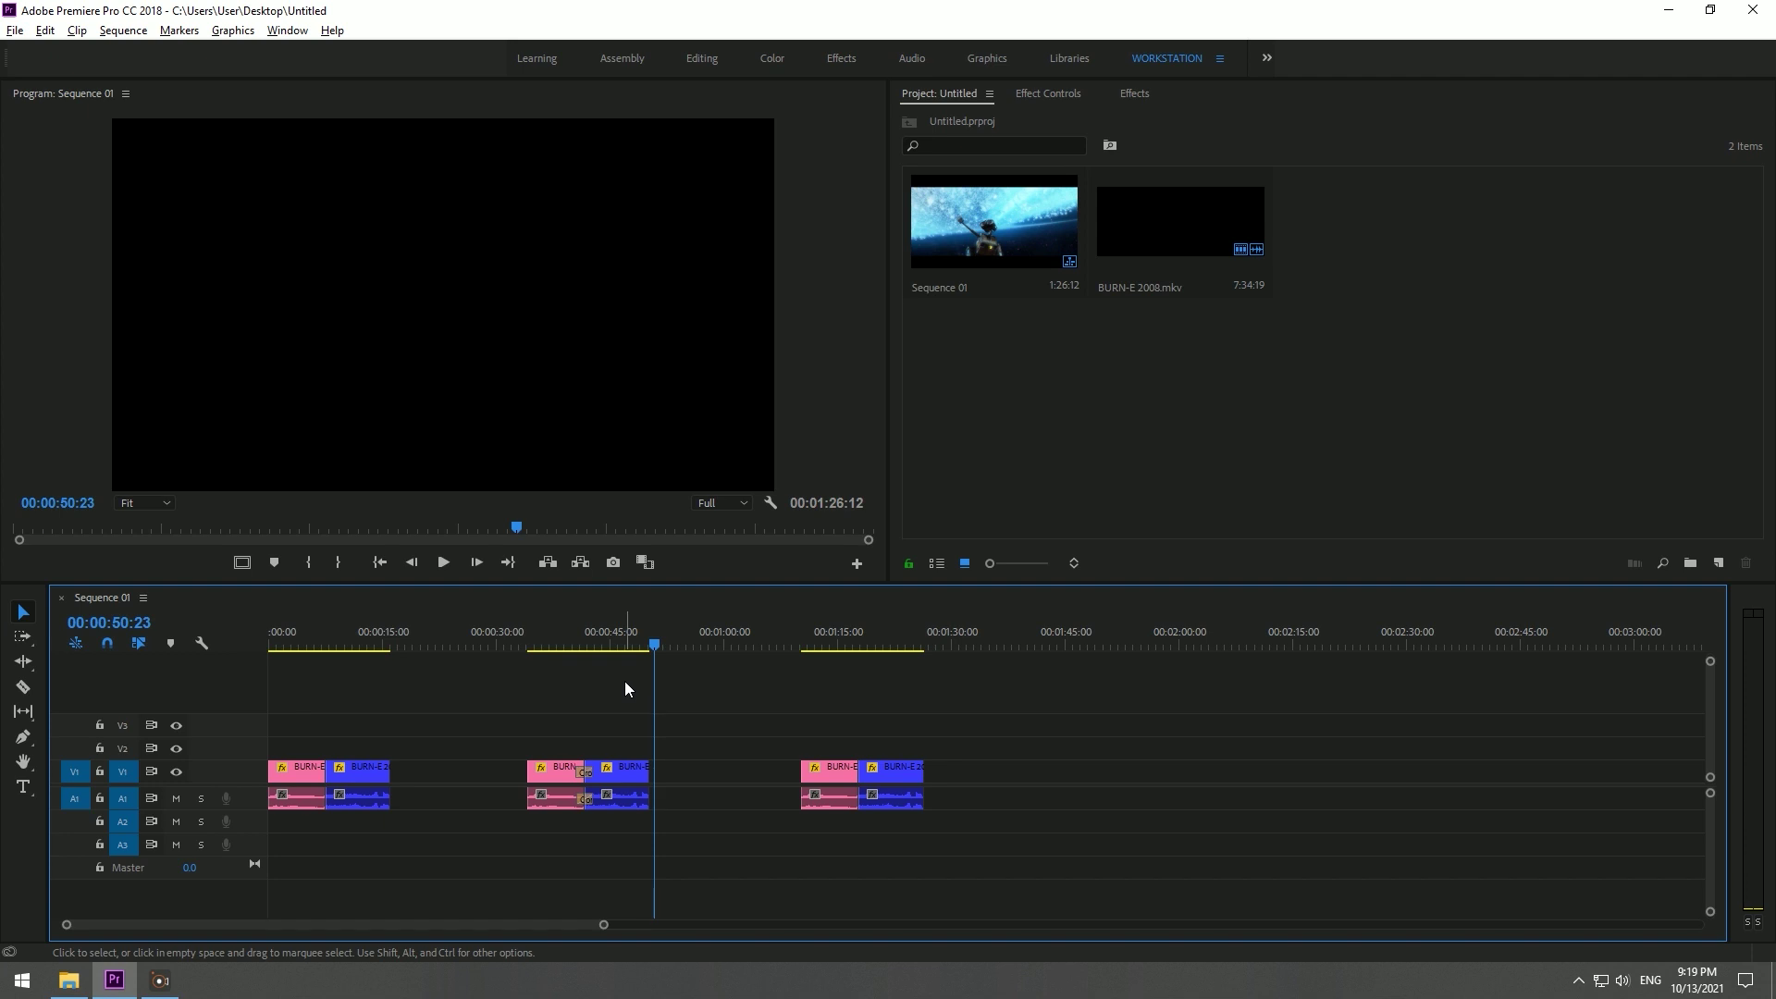
Step: Apply the Cross Dissolve video transition at the cut between the third pair of BURN-E 2008.mkv clips and lengthen it
alt+scroll(916, 734, up, 3)
alt+scroll(695, 610, up, 4)
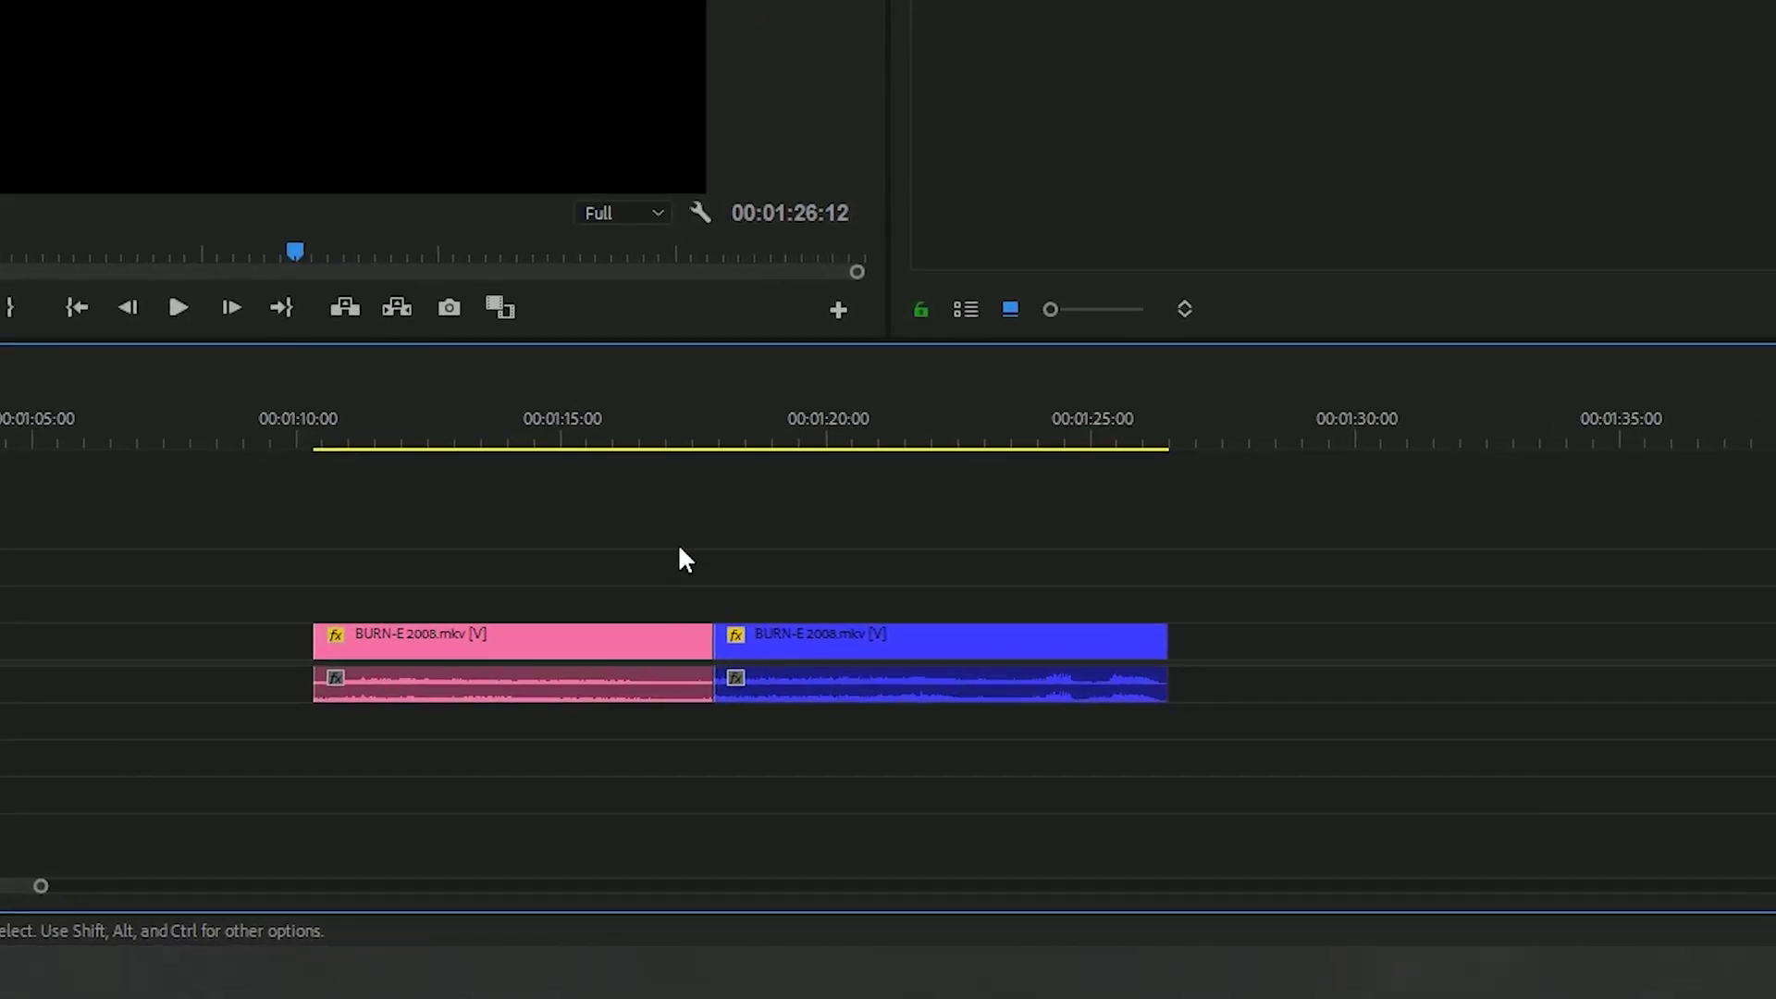
click(717, 488)
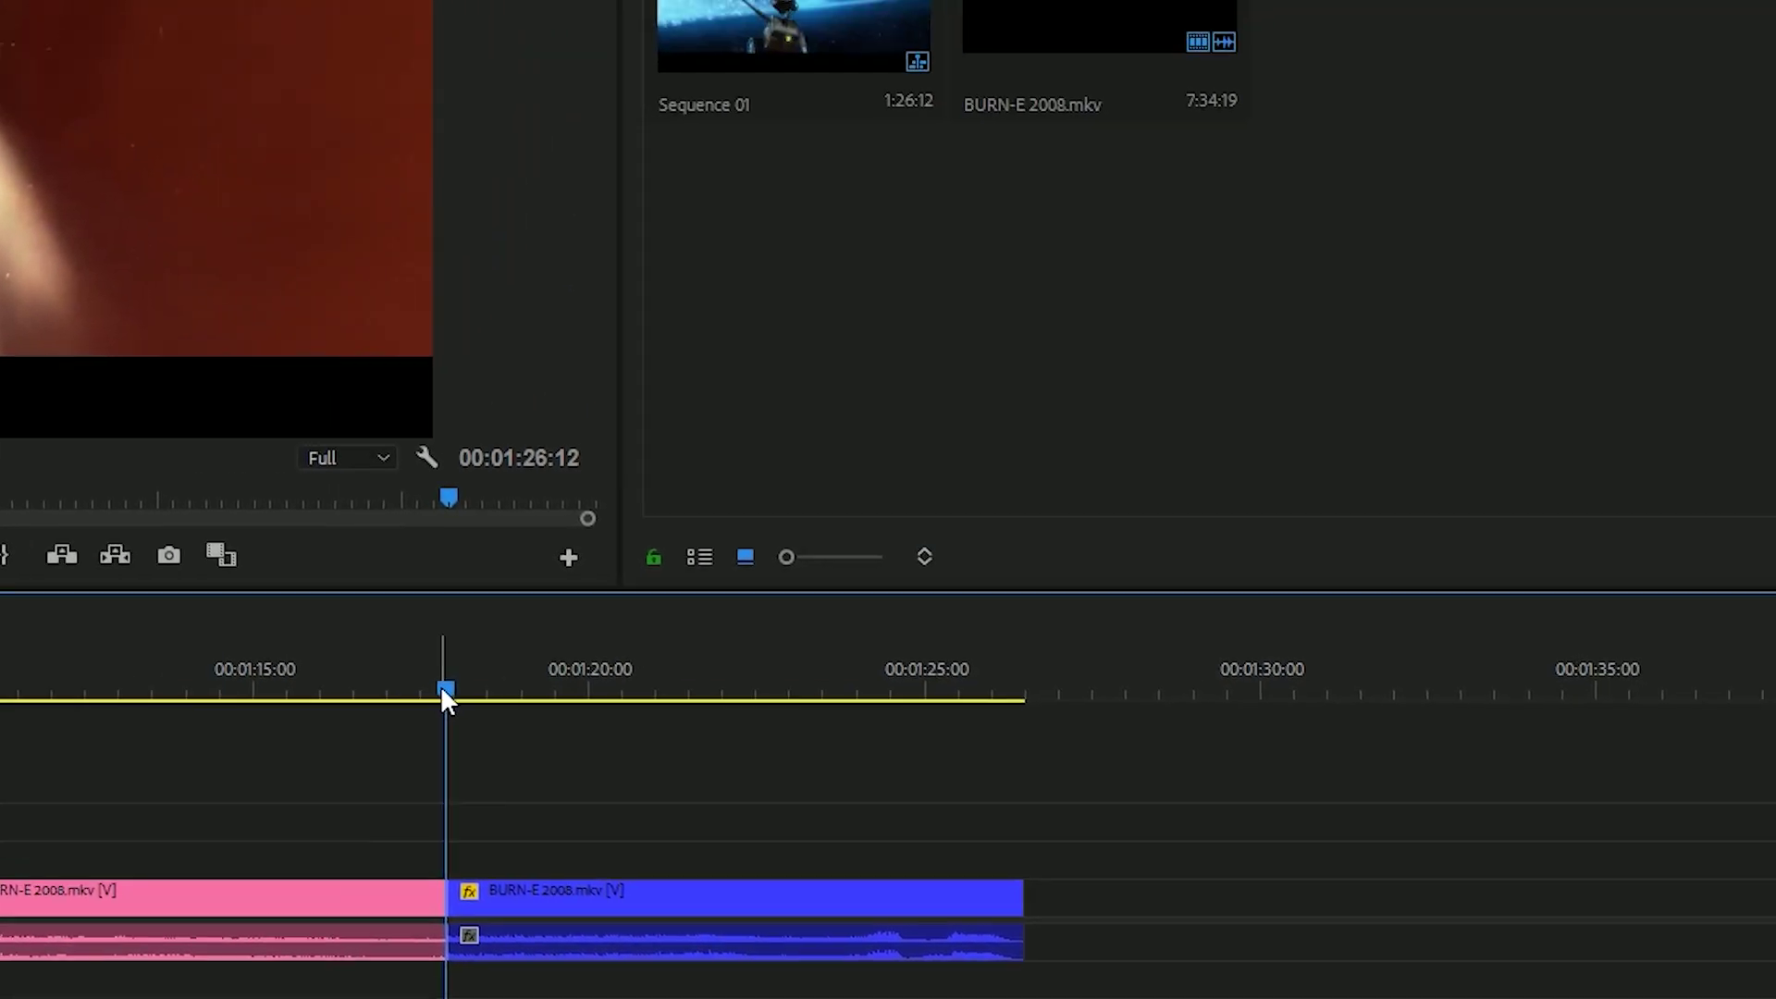
click(726, 84)
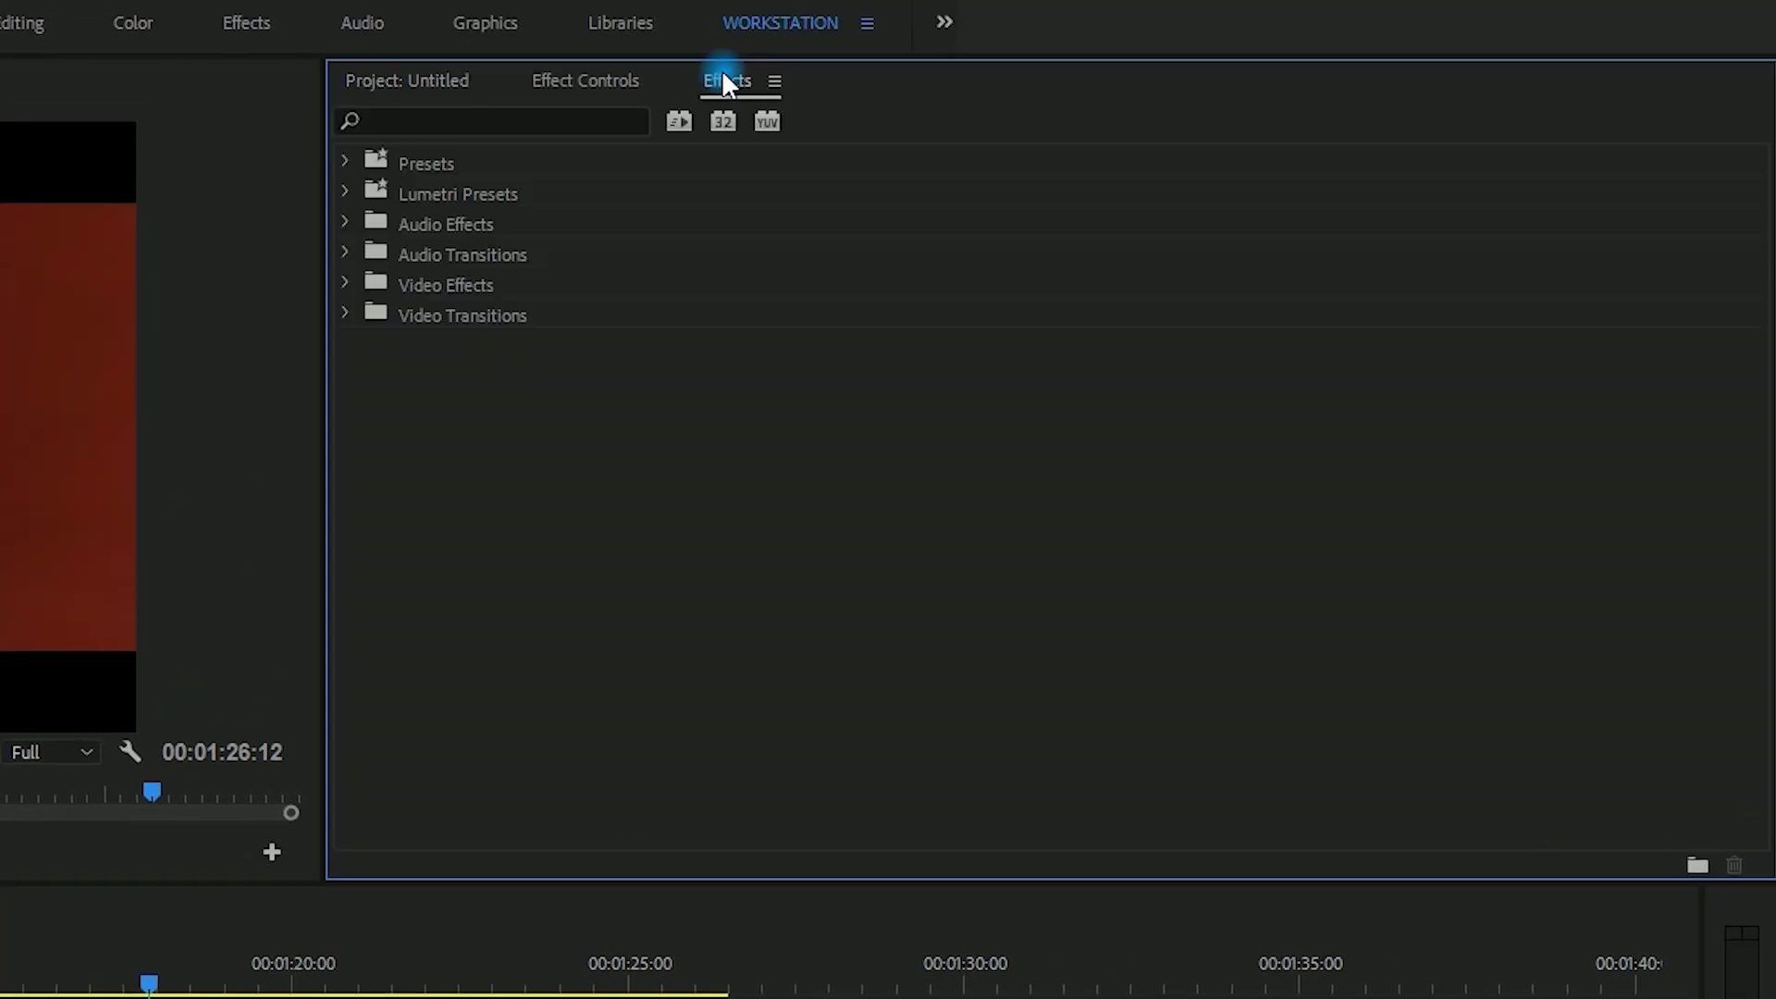
click(344, 314)
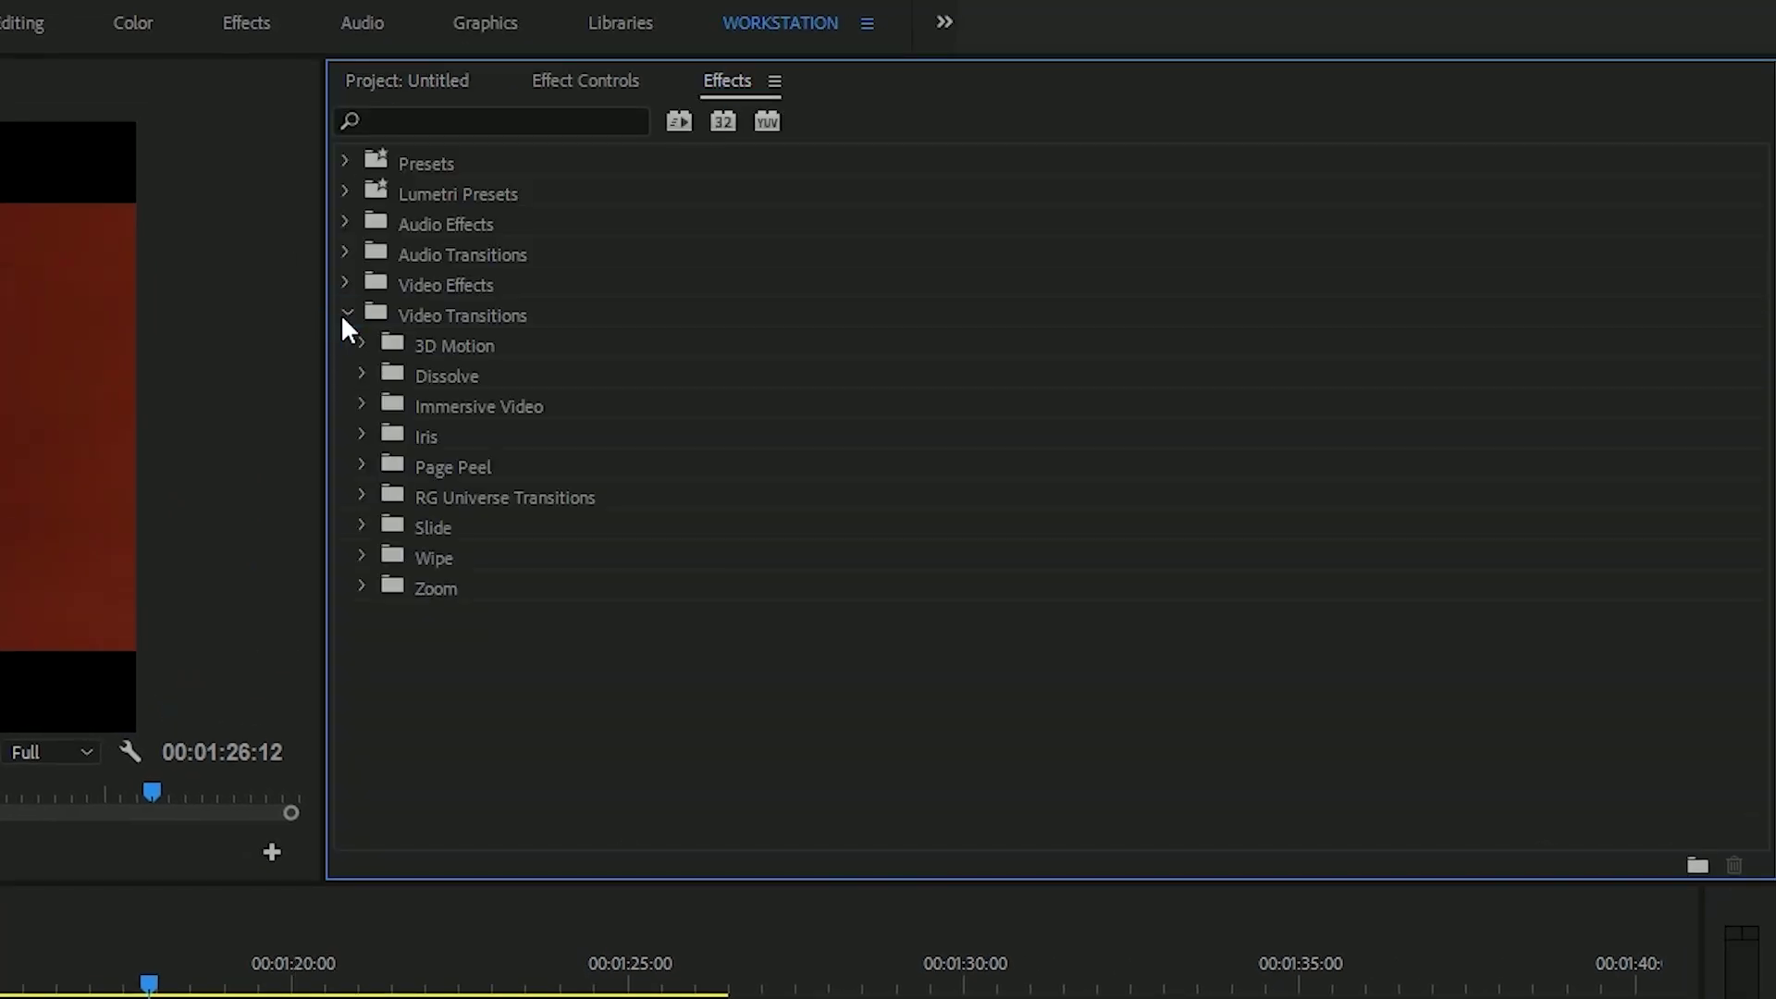
click(361, 374)
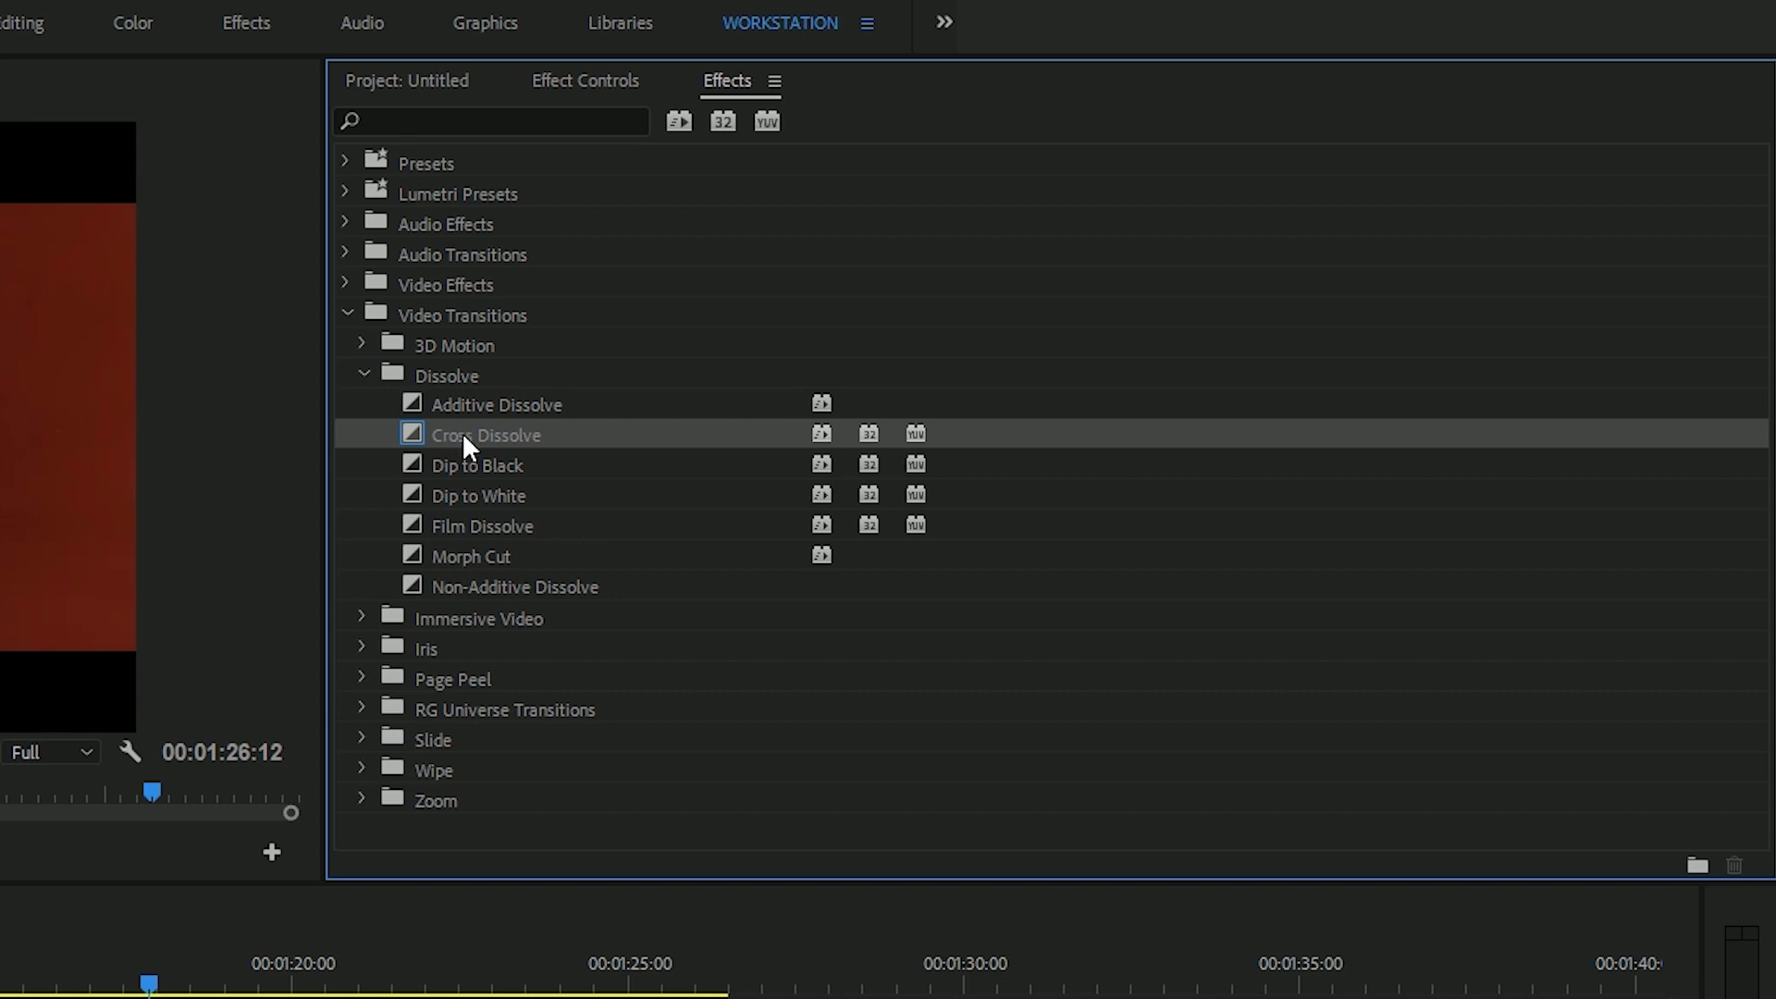
drag(464, 436, 149, 998)
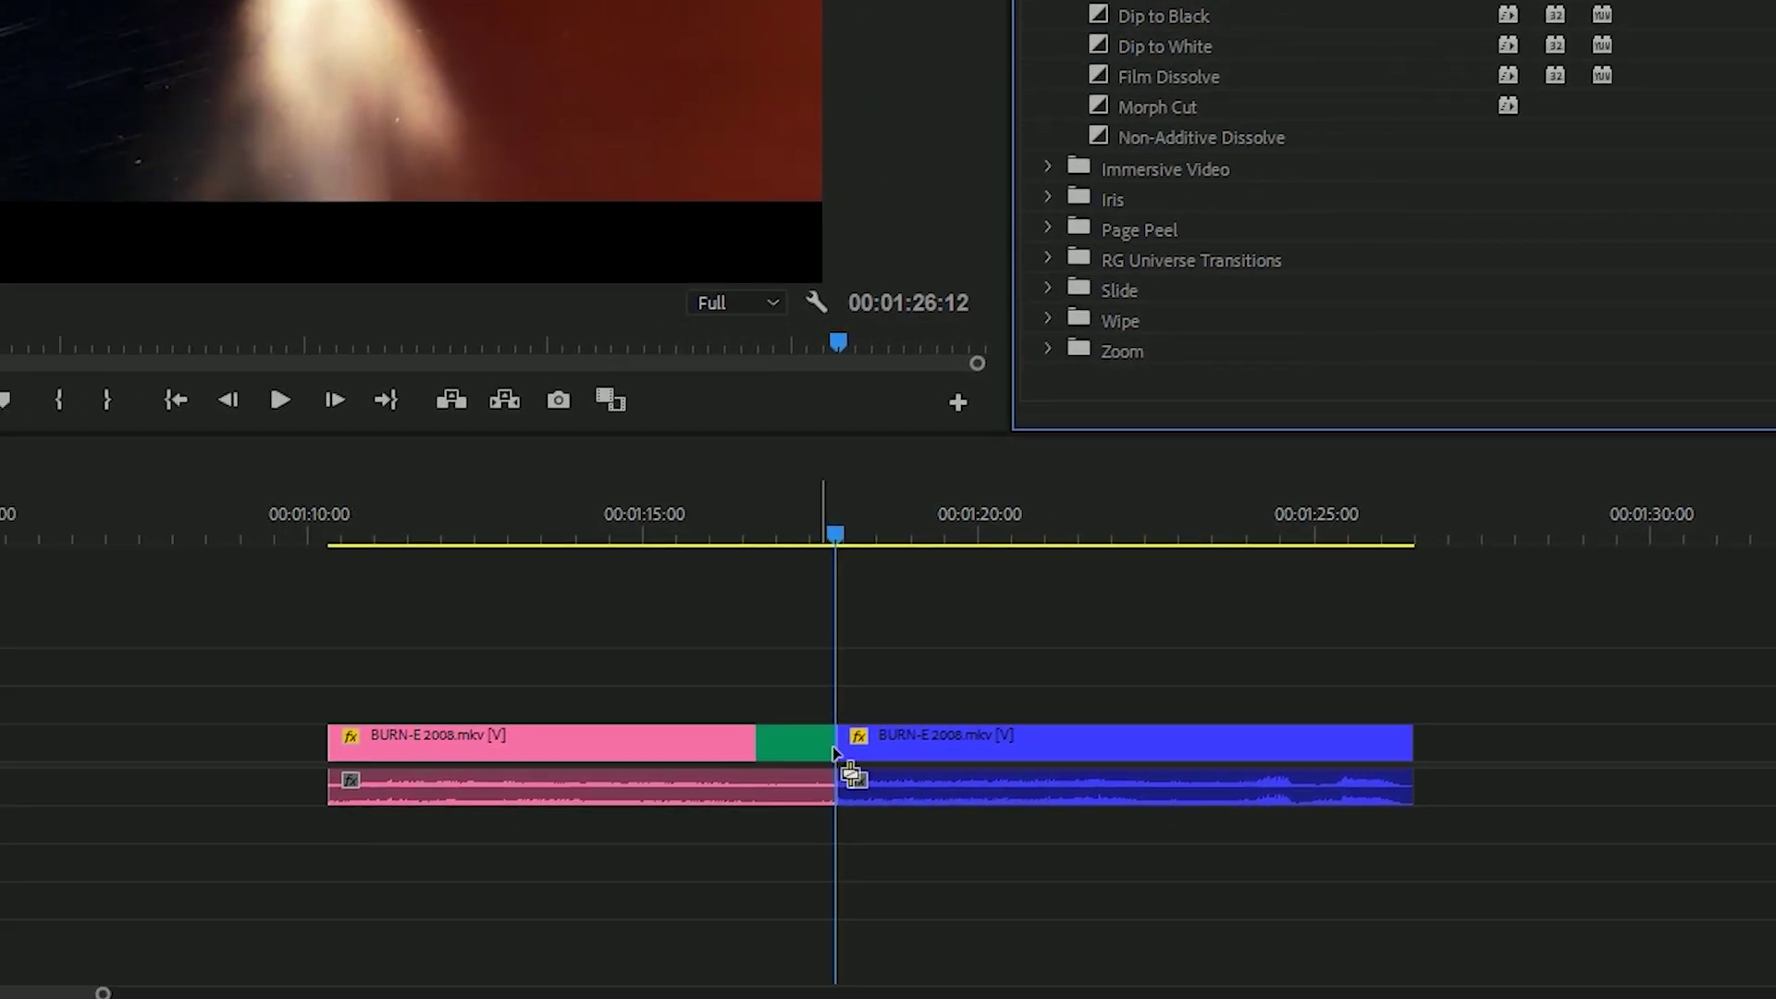
drag(834, 751, 835, 746)
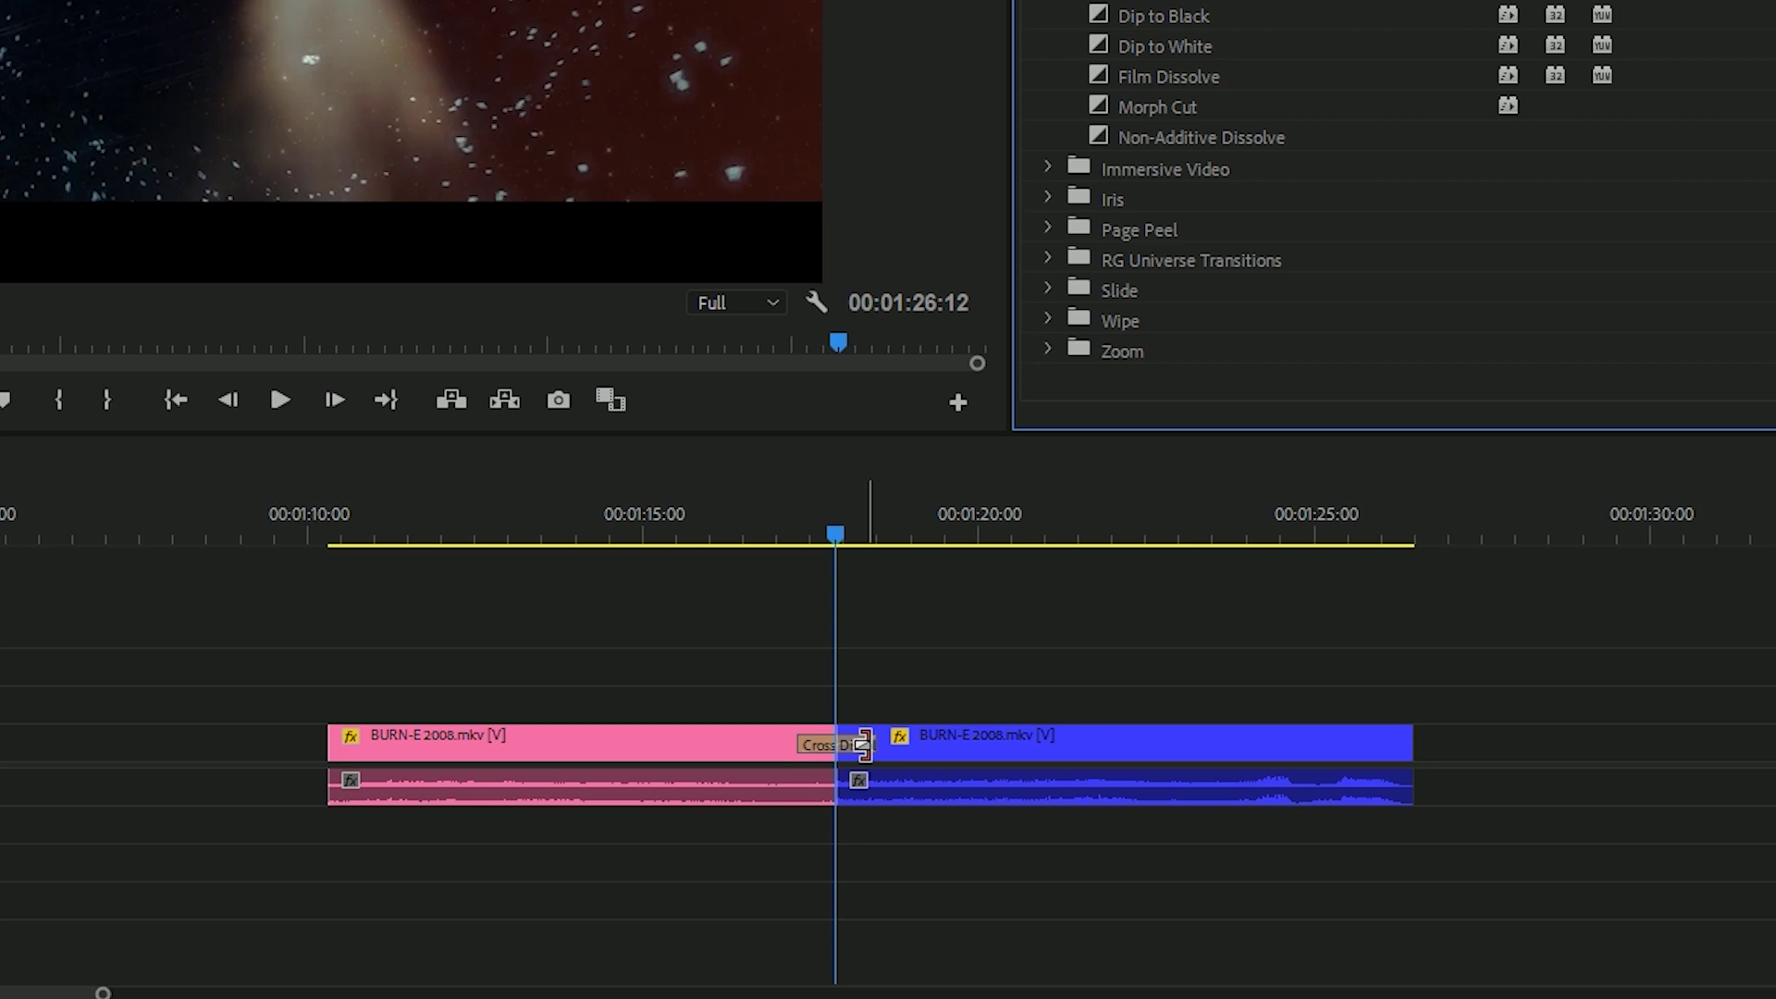
drag(862, 743, 899, 743)
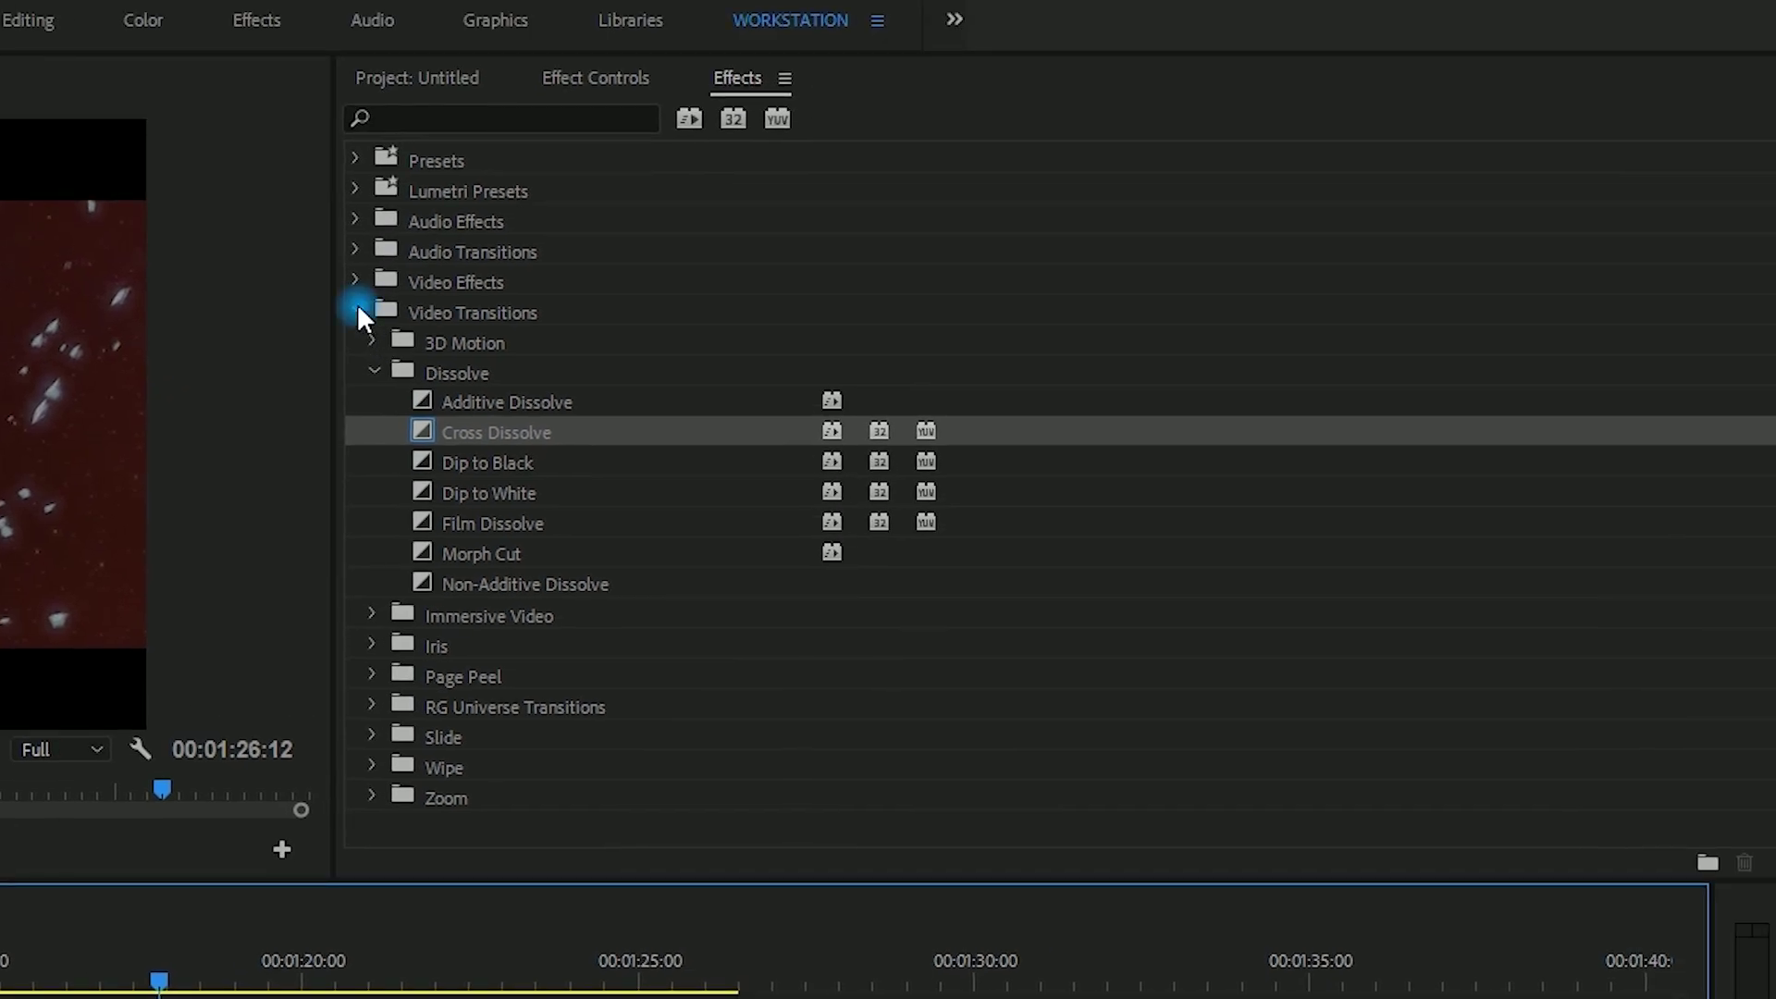
Step: Apply an audio crossfade transition at the audio cut between the third pair of BURN-E 2008.mkv clips and play back the result
click(357, 311)
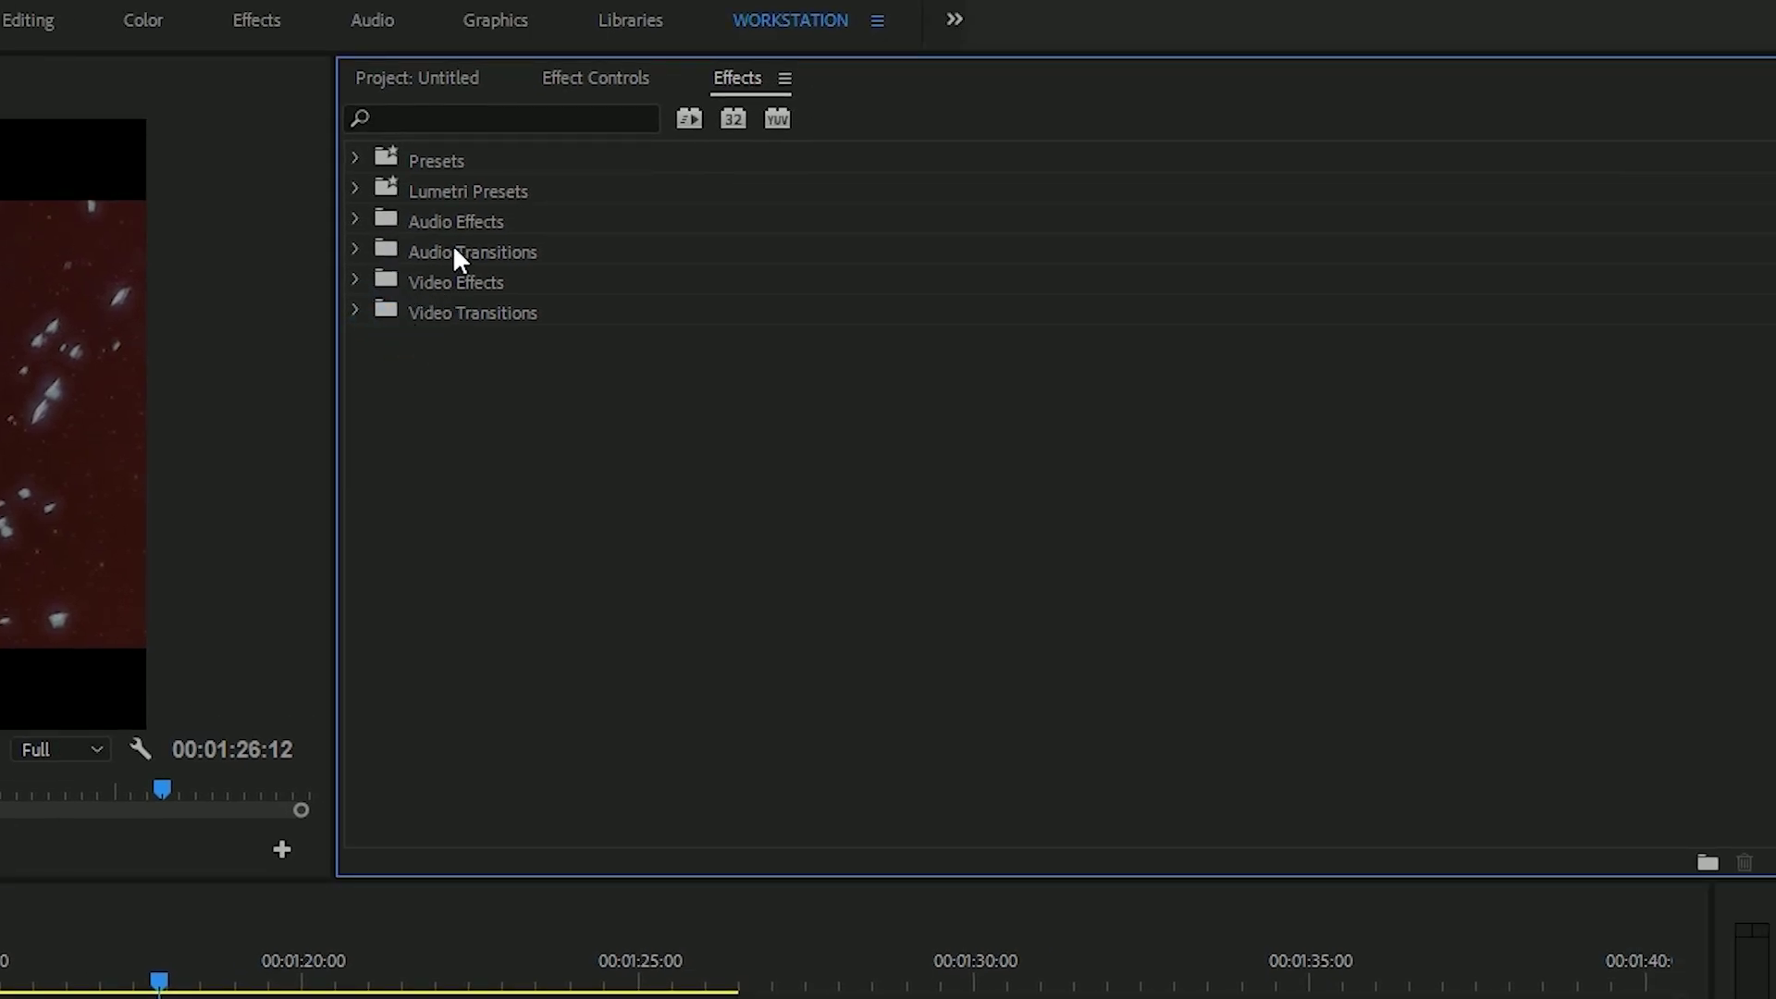
click(356, 252)
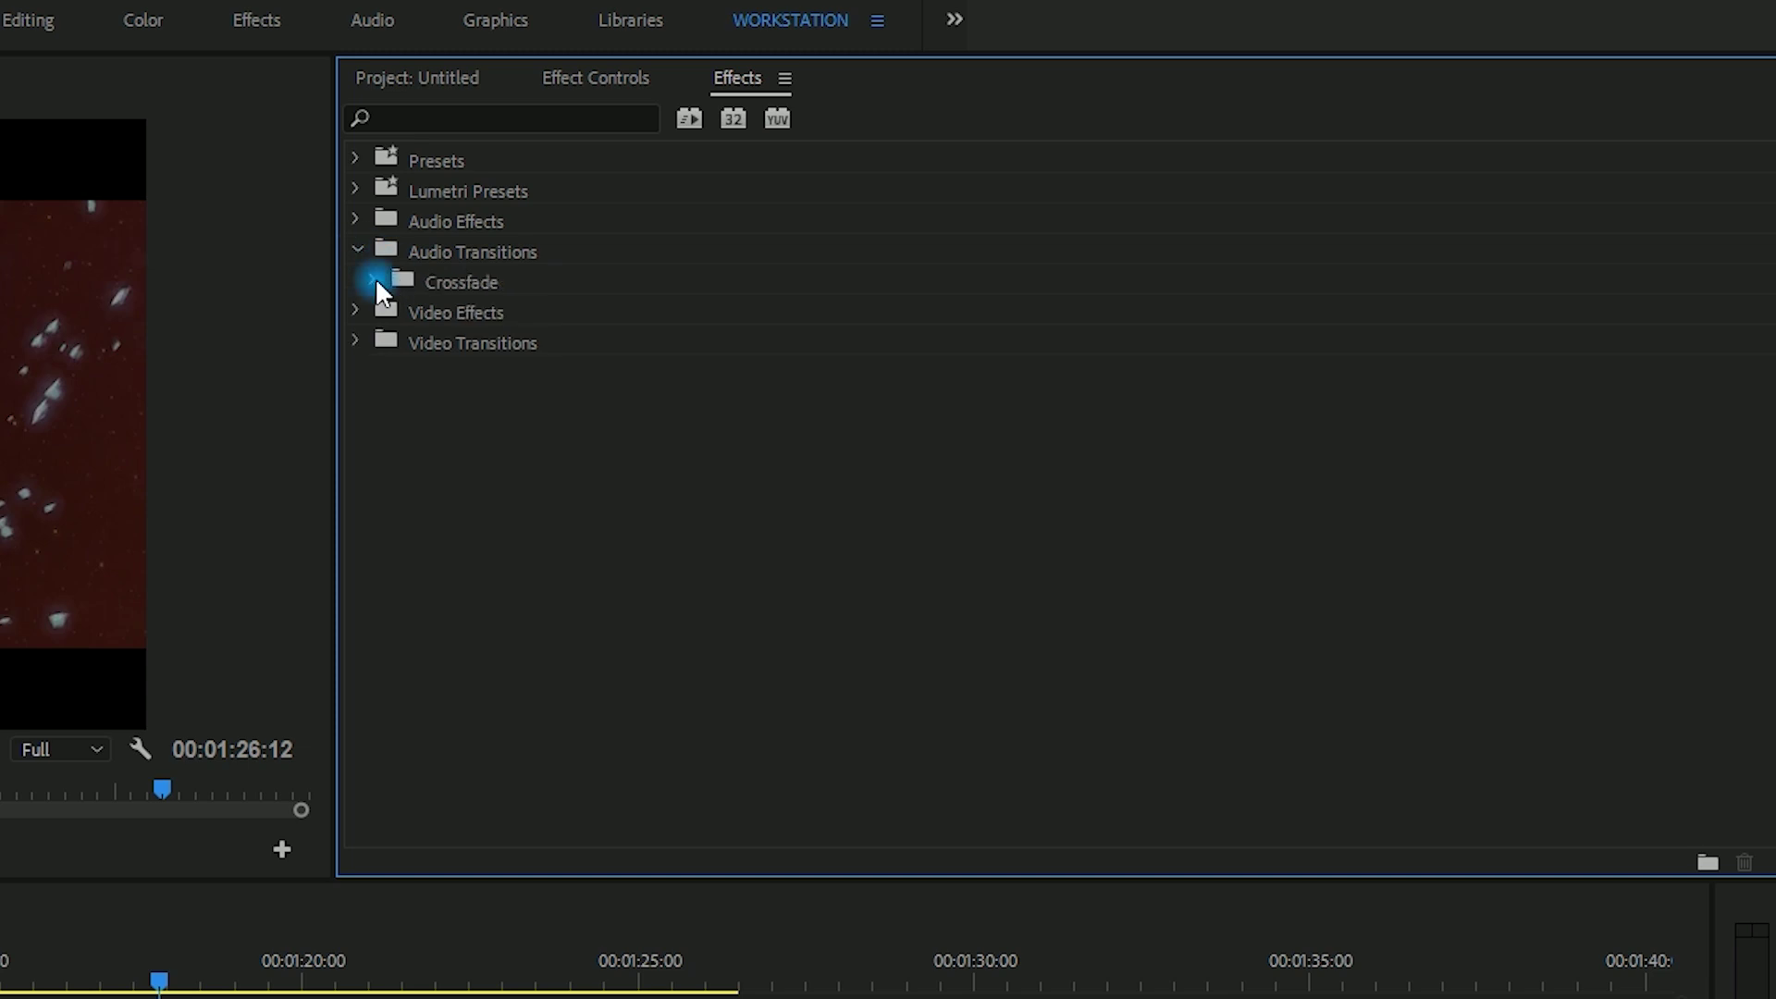
click(374, 279)
drag(483, 342, 178, 998)
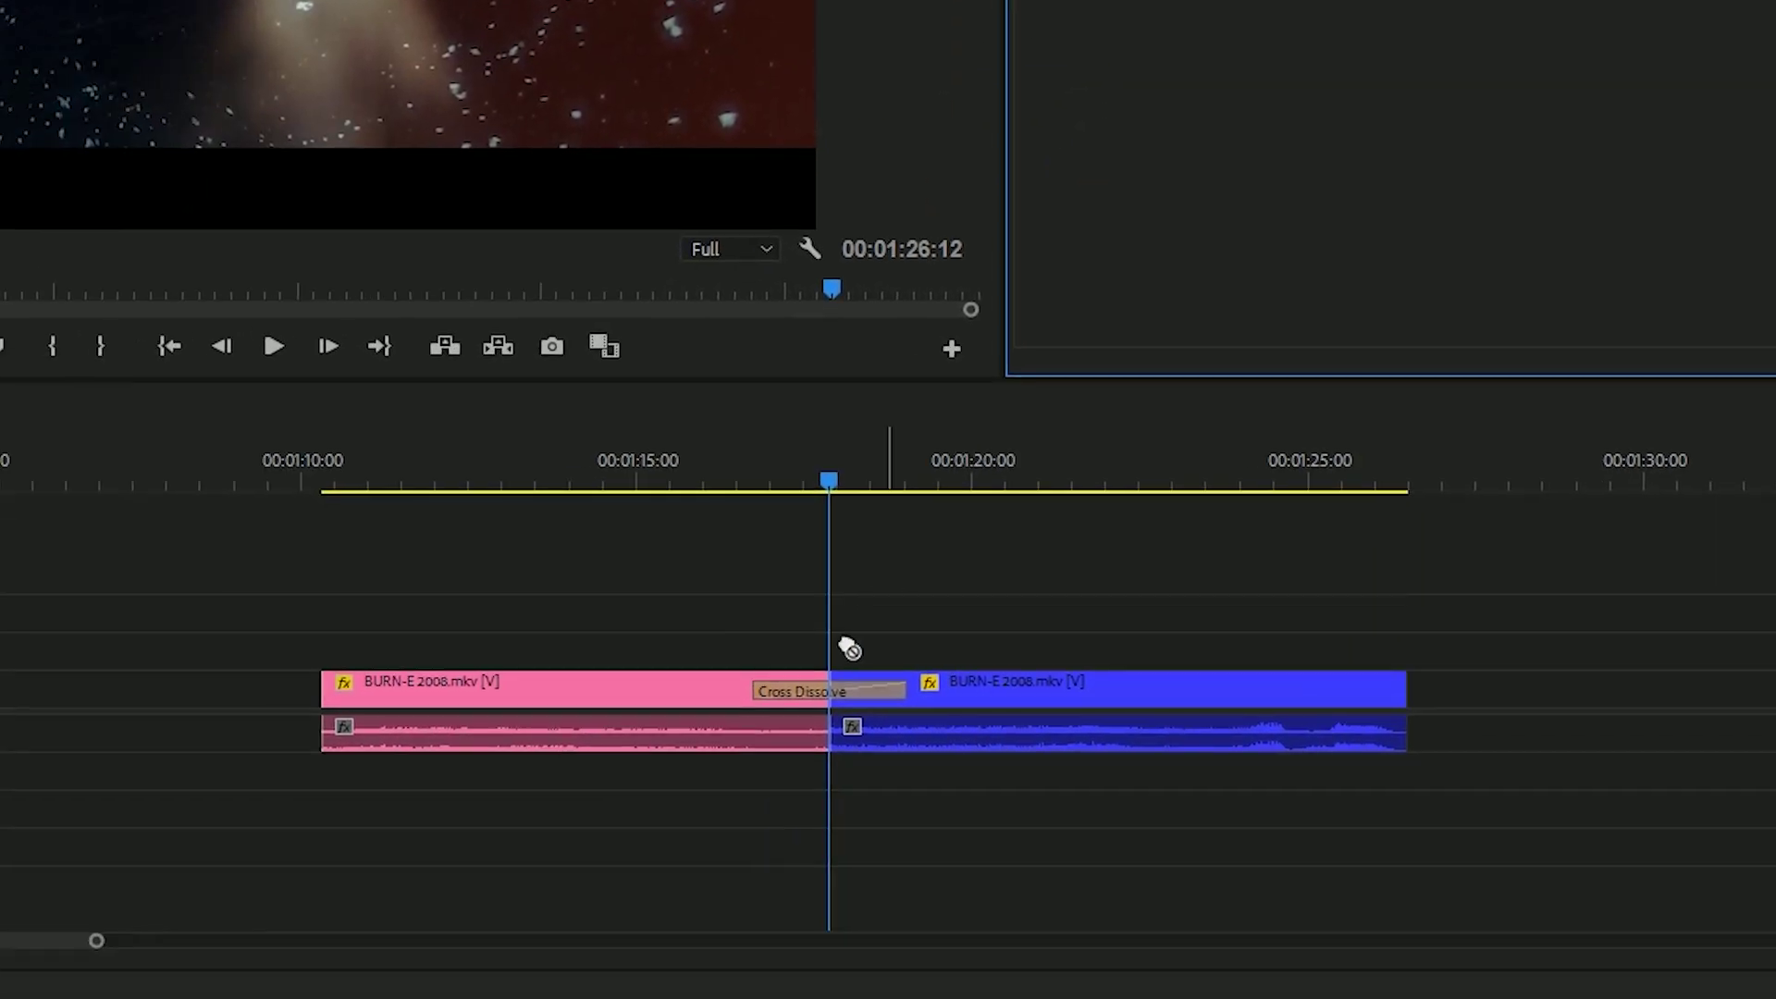
drag(848, 648, 893, 734)
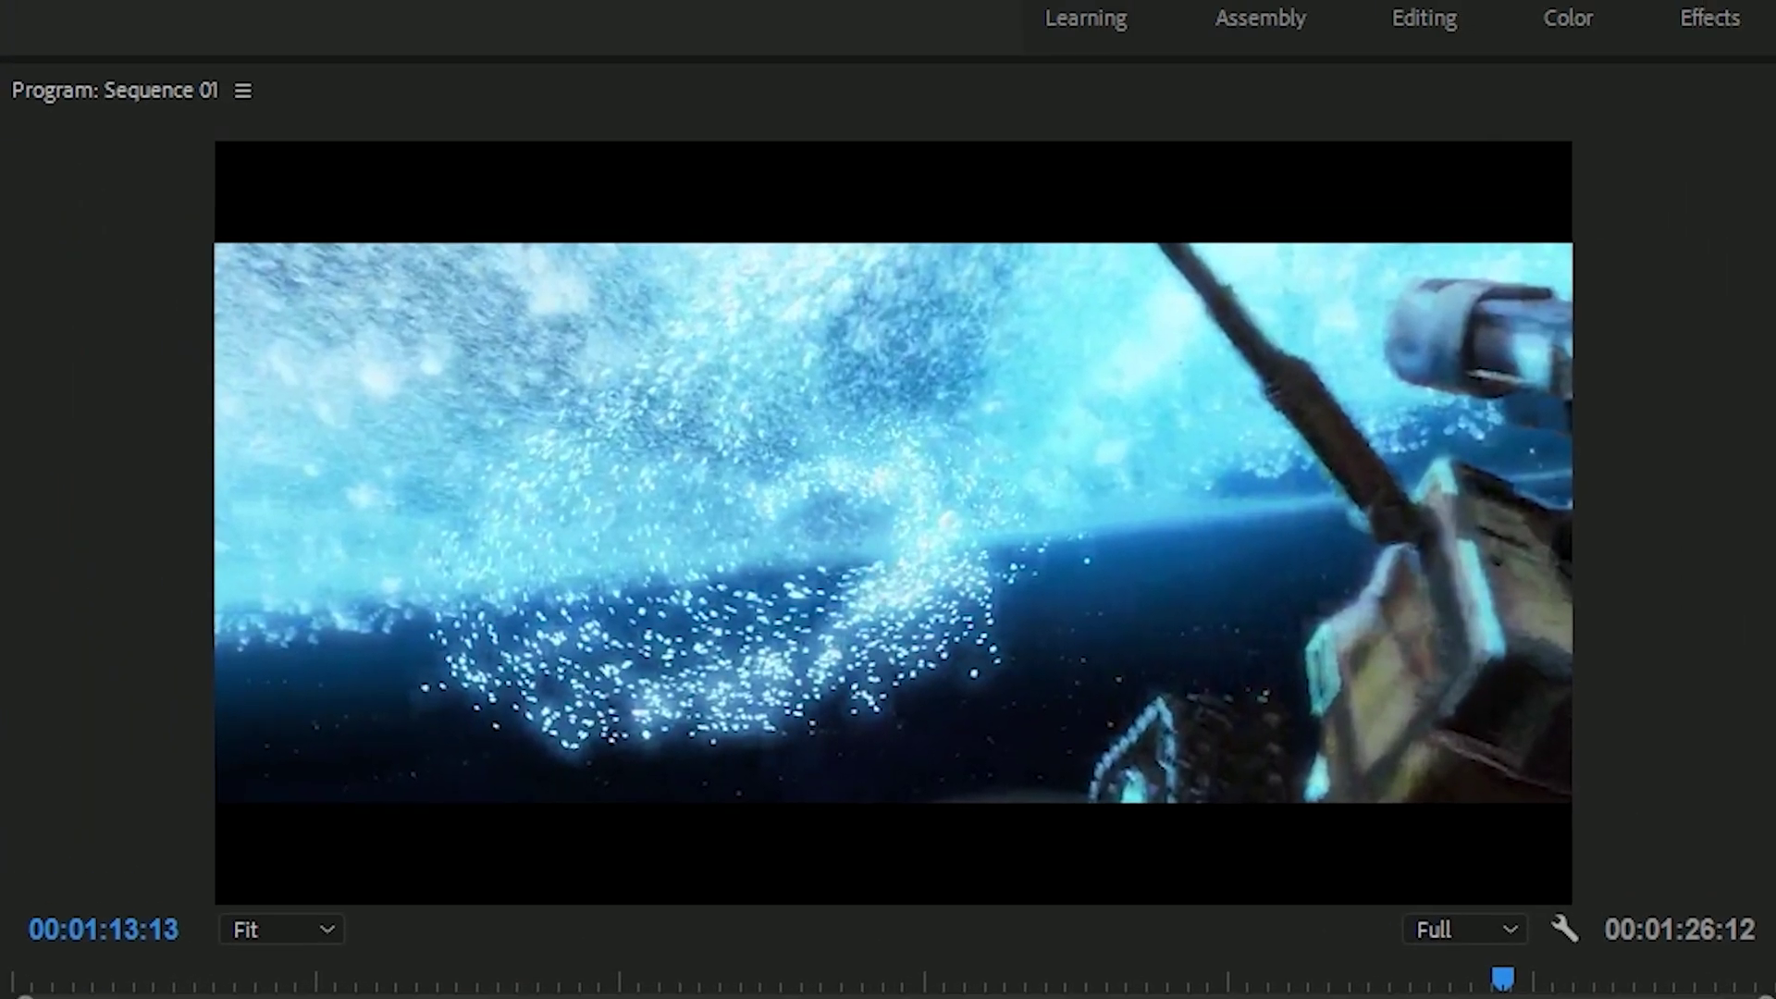
key(space)
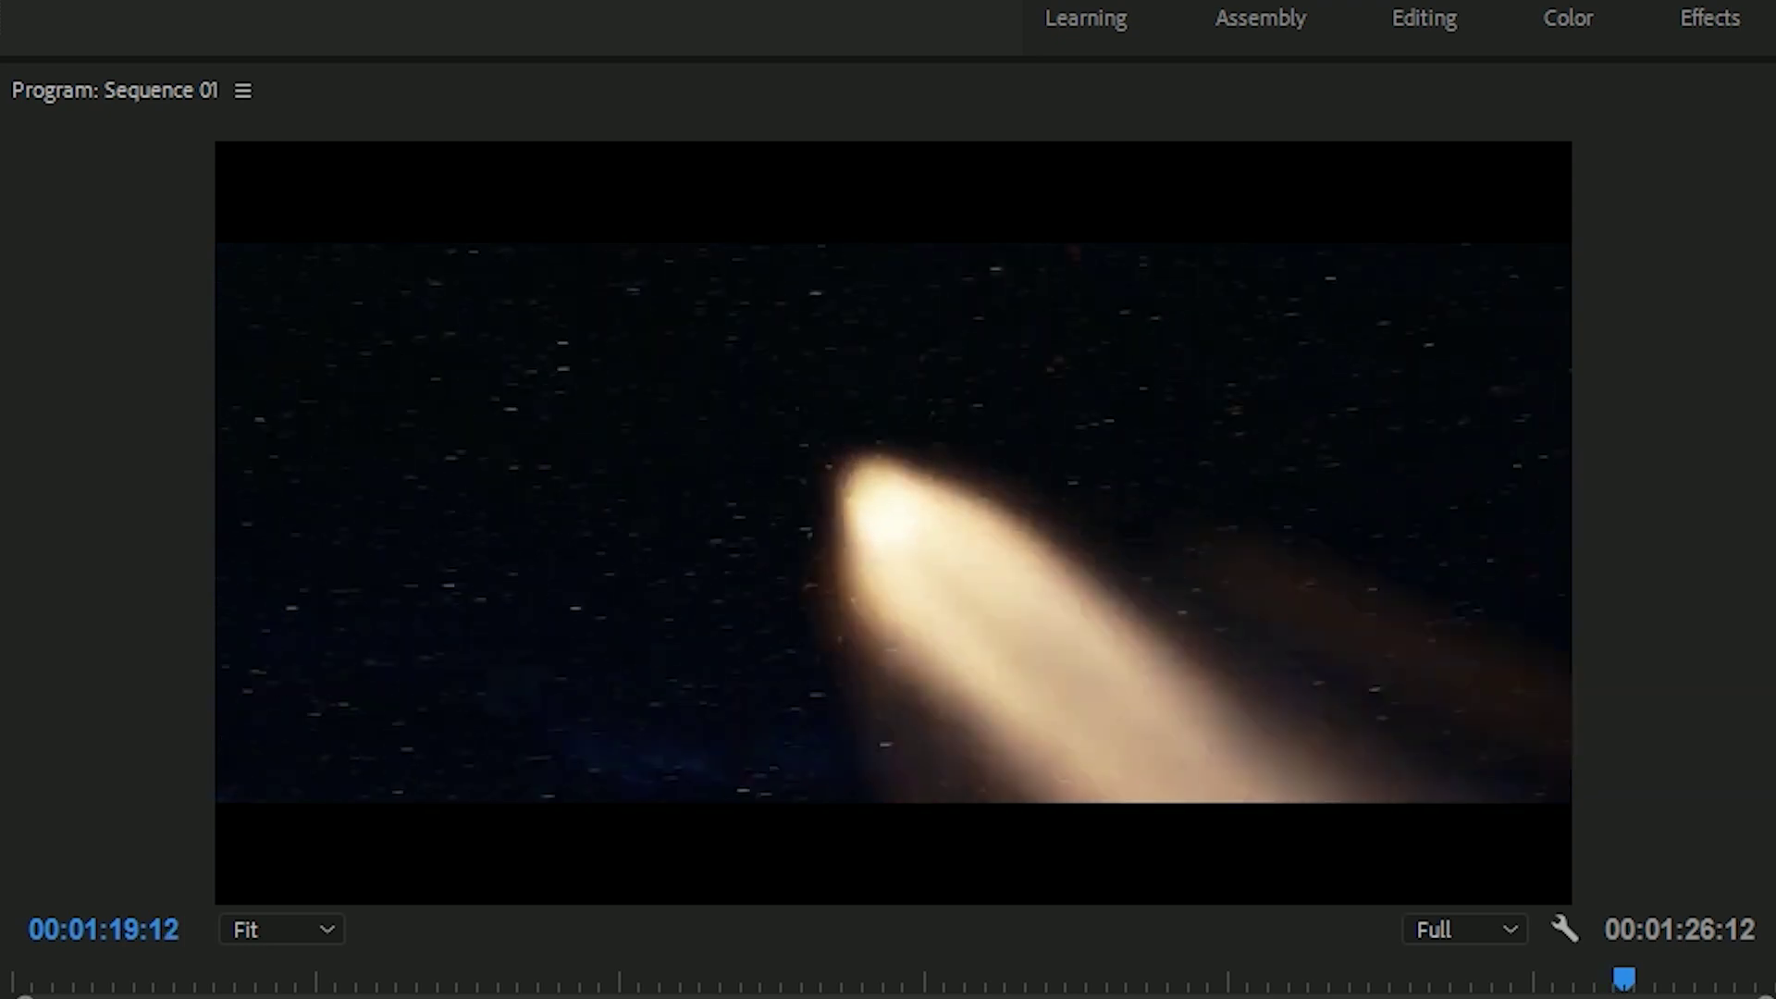
key(space)
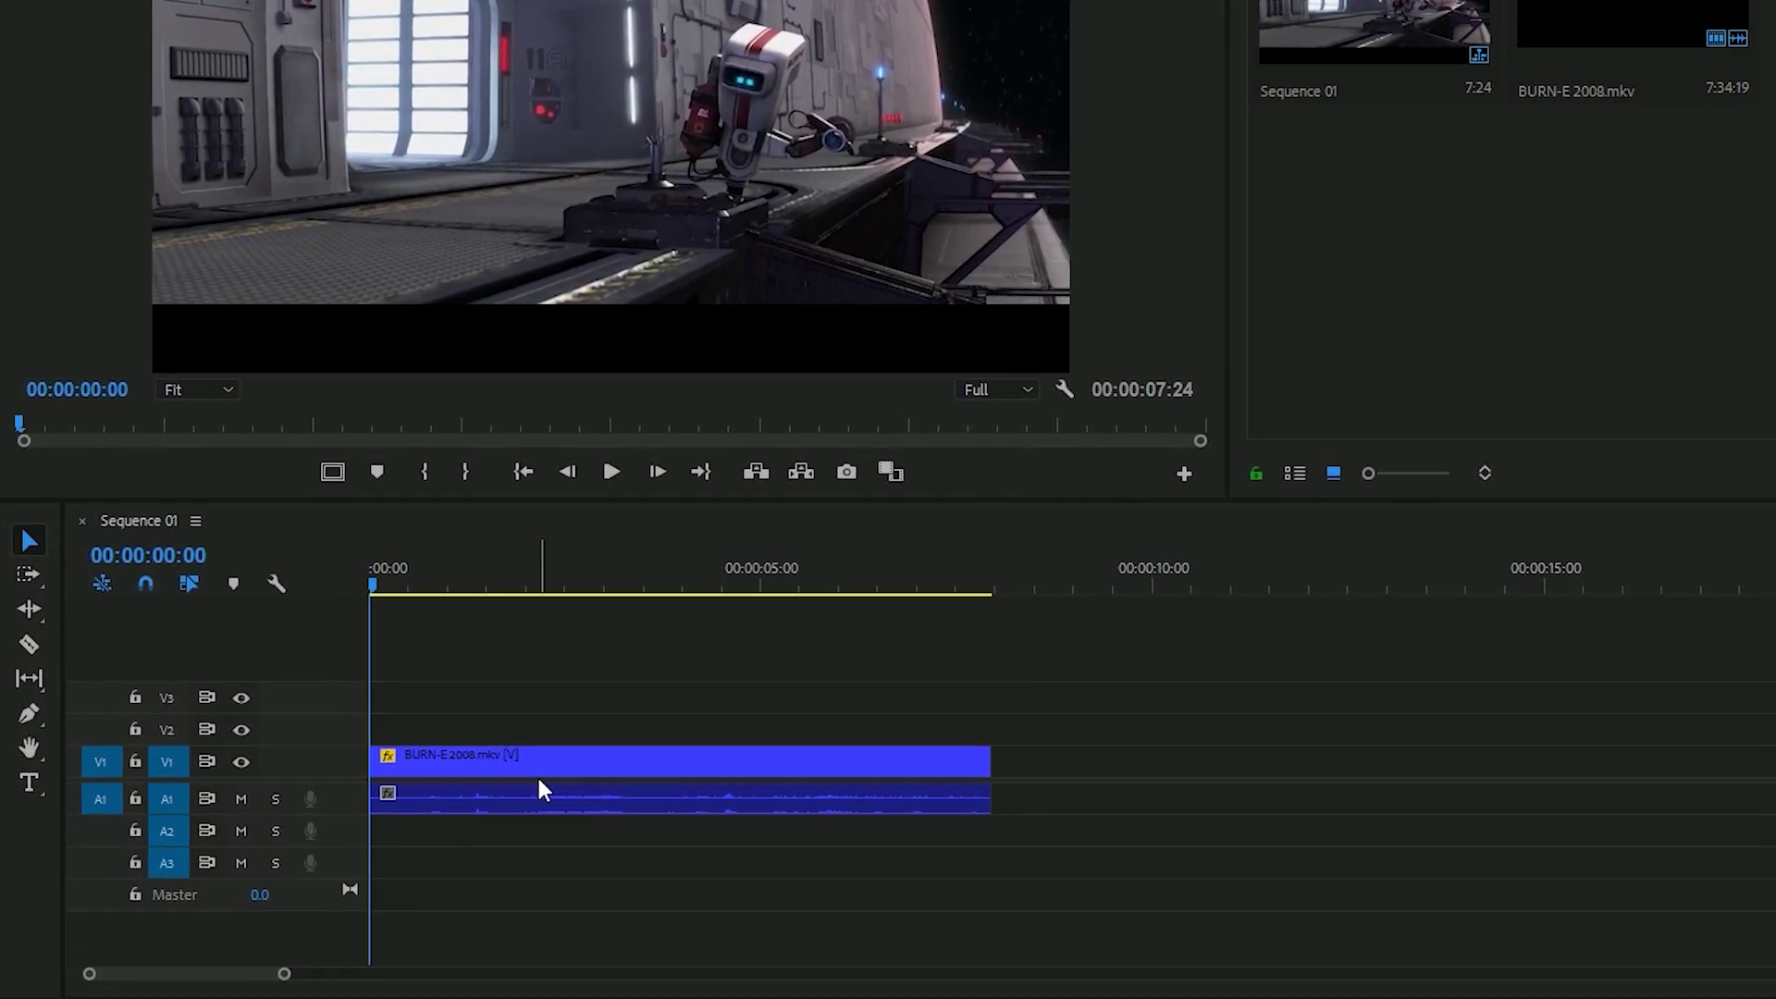
Step: Unlink the audio from the video of the BURN-E 2008.mkv clip in Sequence 01
click(539, 779)
right_click(563, 769)
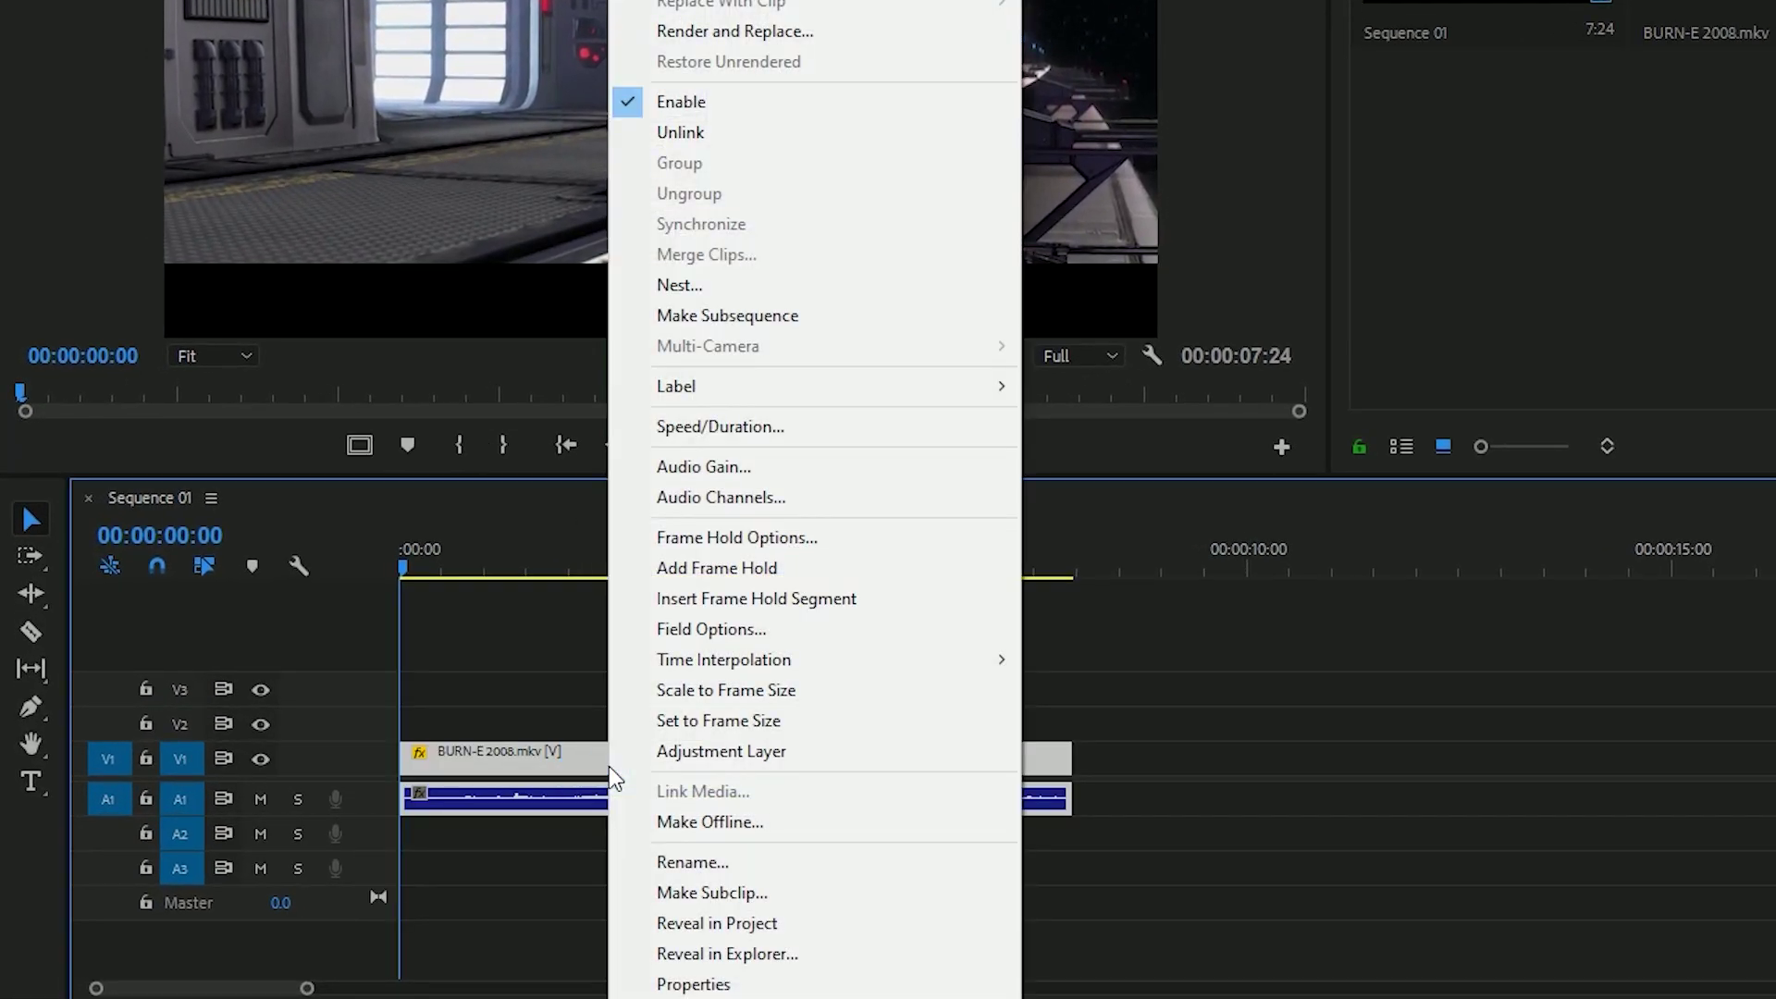
click(712, 134)
click(691, 603)
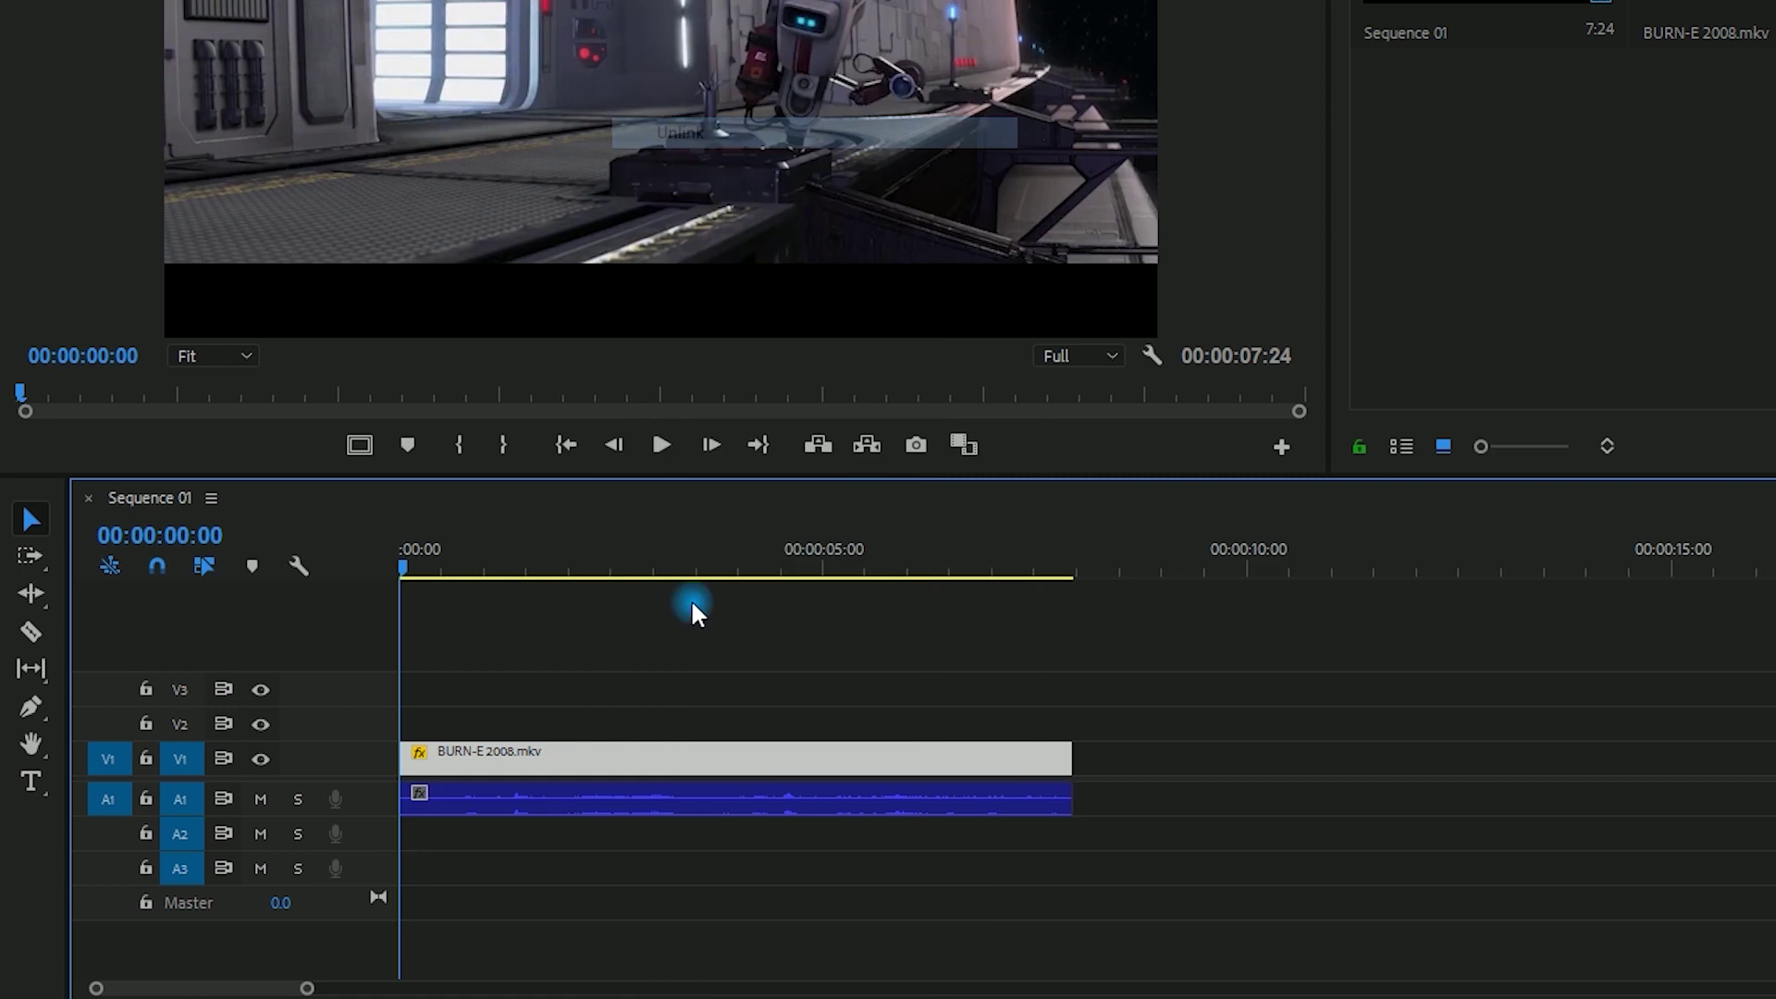
Step: Adjust the audio gain of the unlinked BURN-E 2008.mkv audio clip by 10 dB and play the sequence to hear it
click(620, 805)
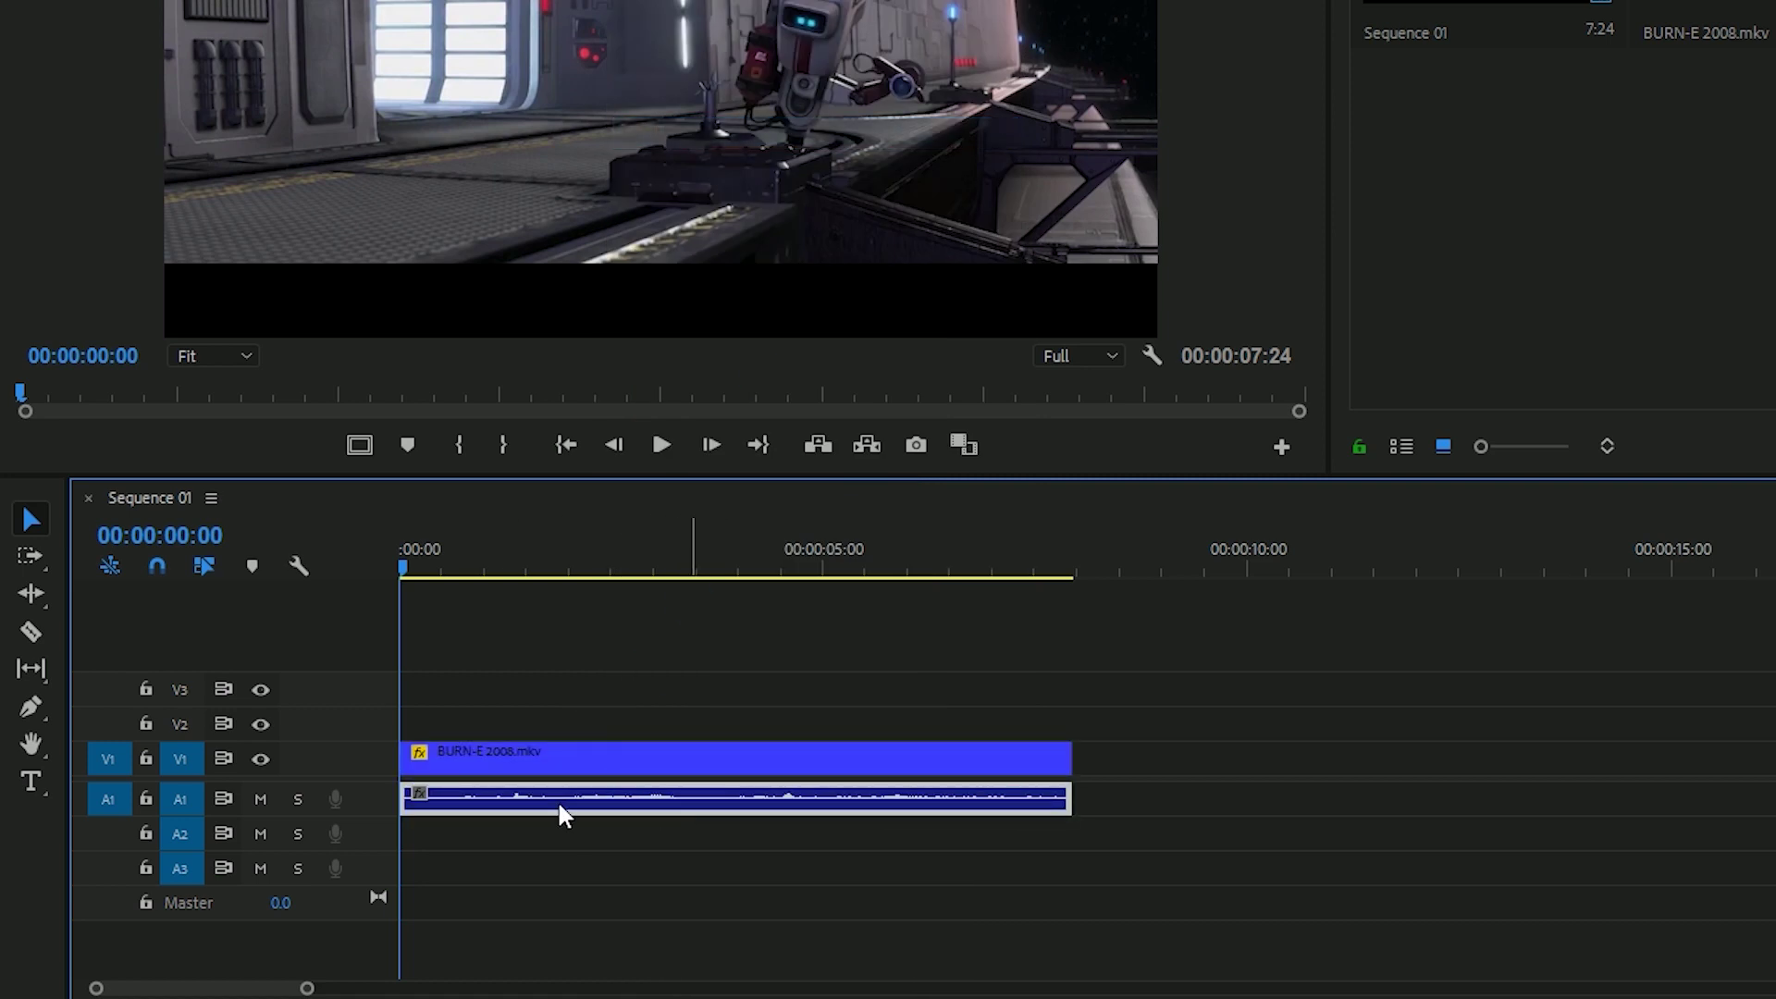
click(636, 847)
click(633, 793)
click(664, 849)
click(651, 805)
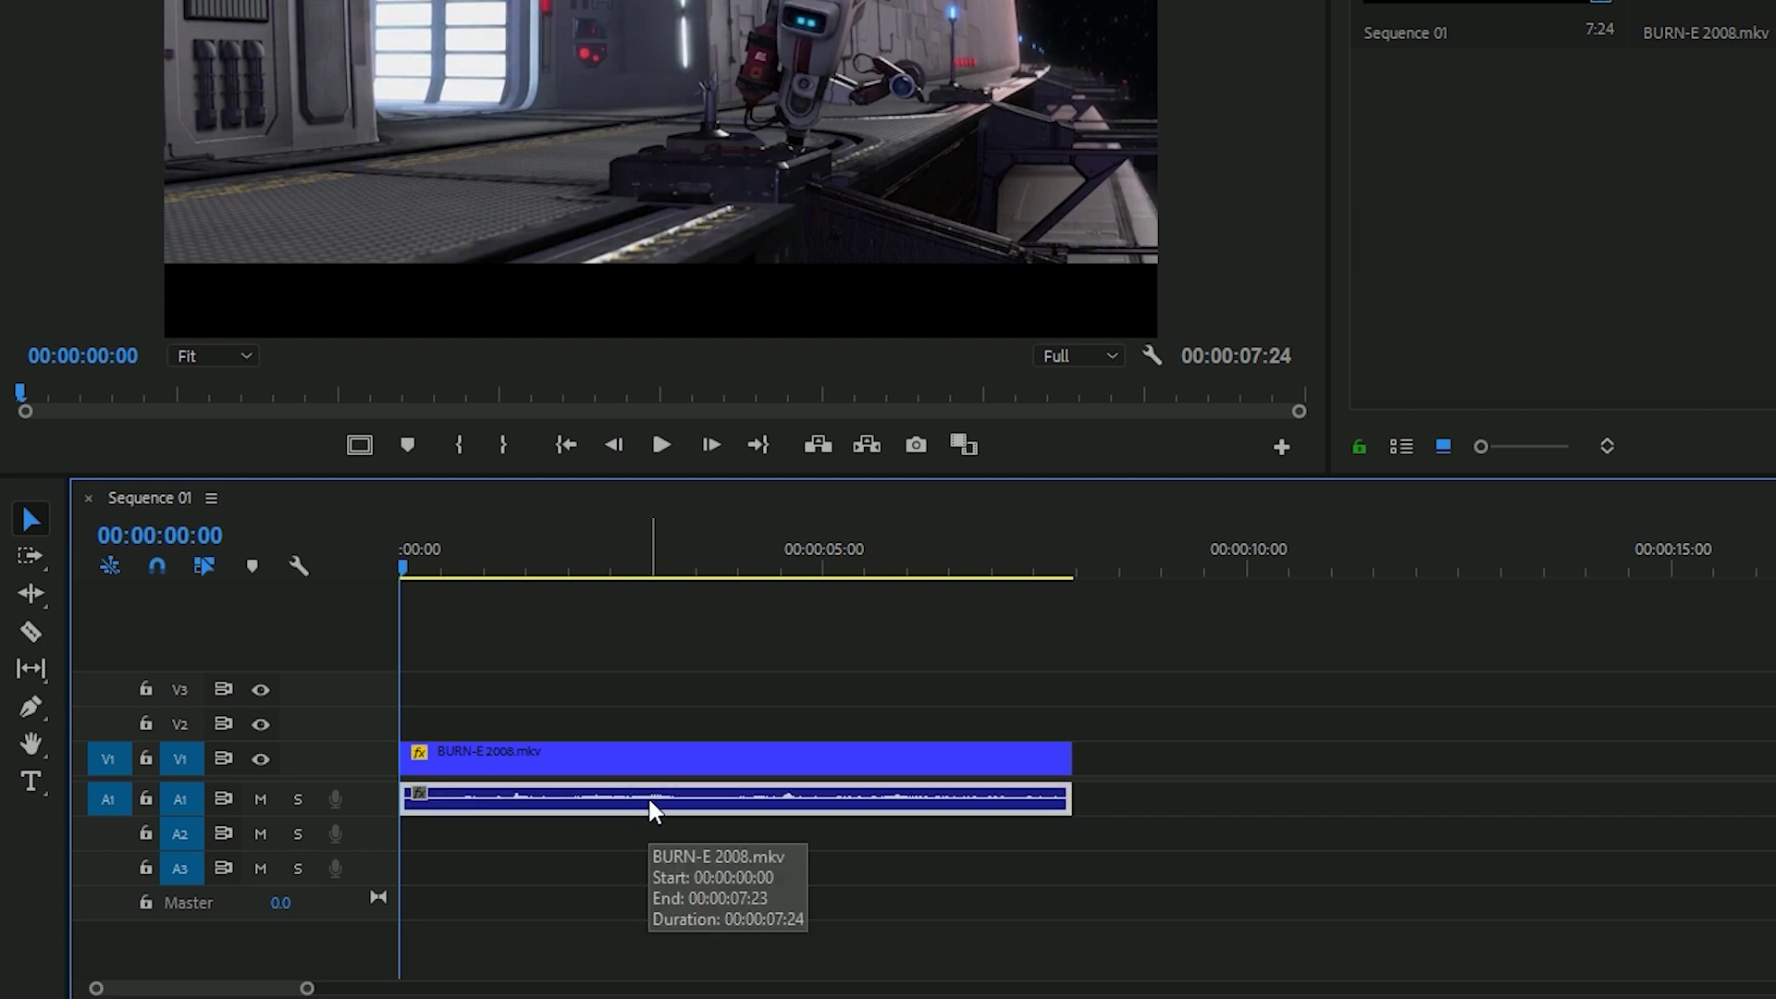
key(g)
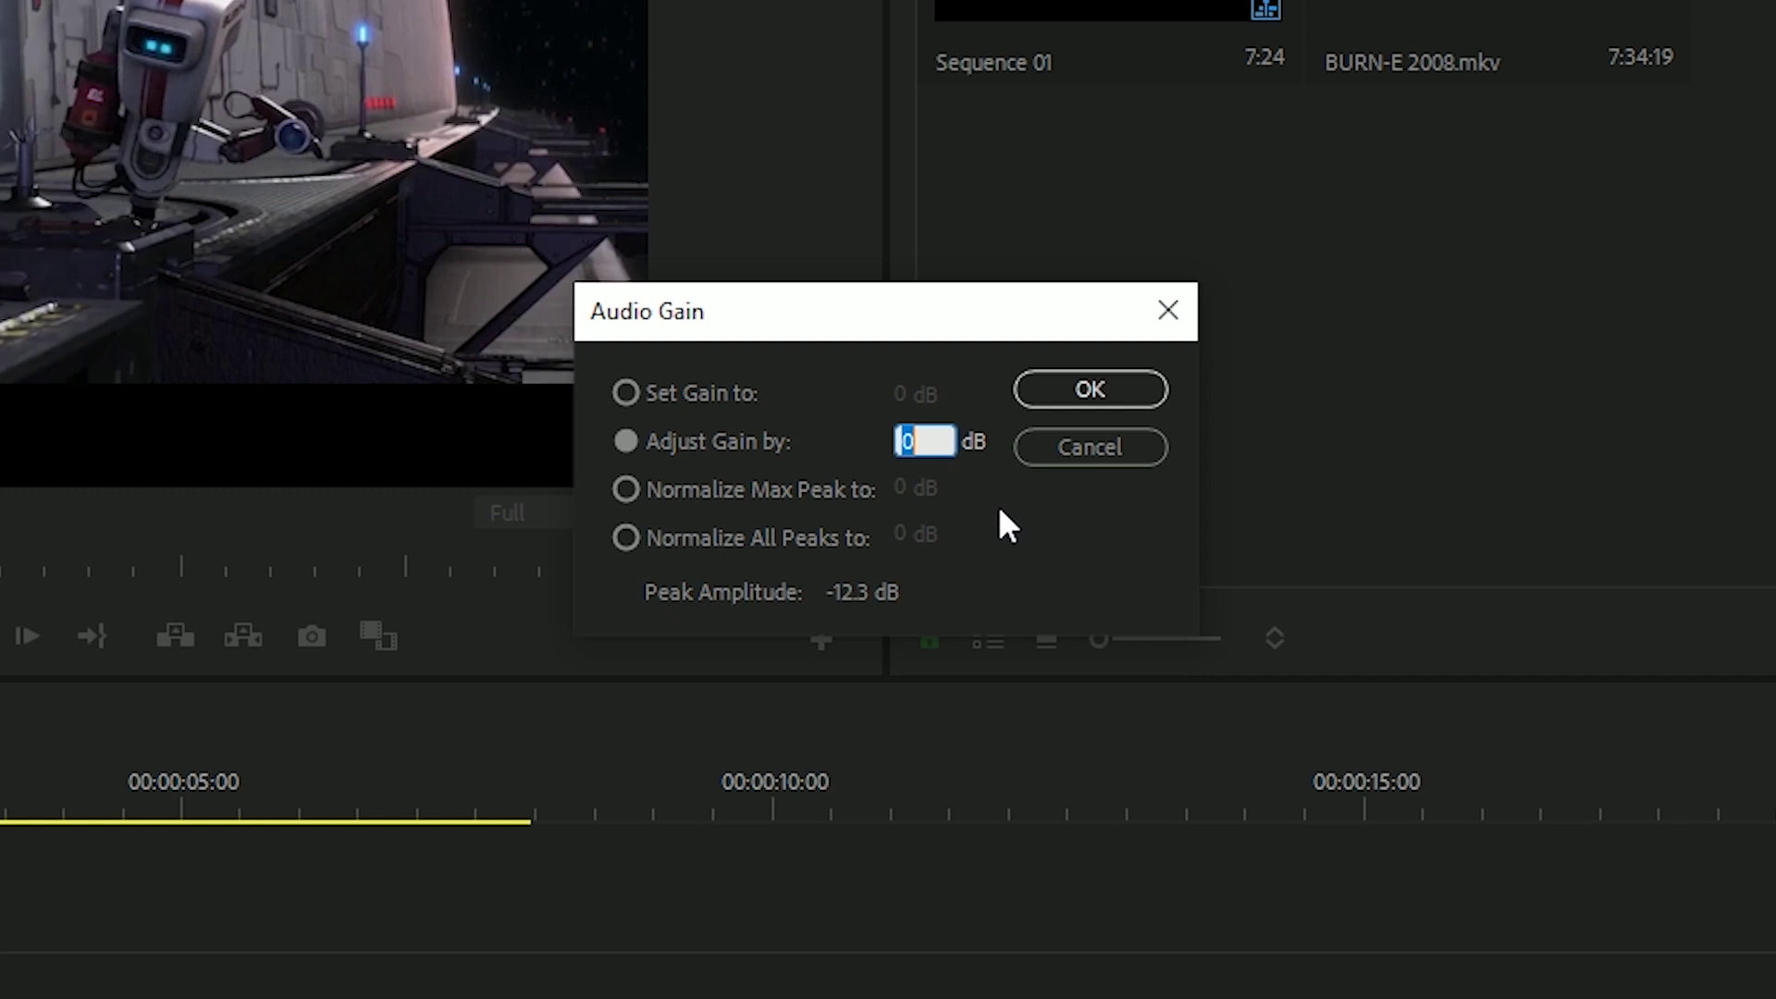
text(10)
click(1073, 393)
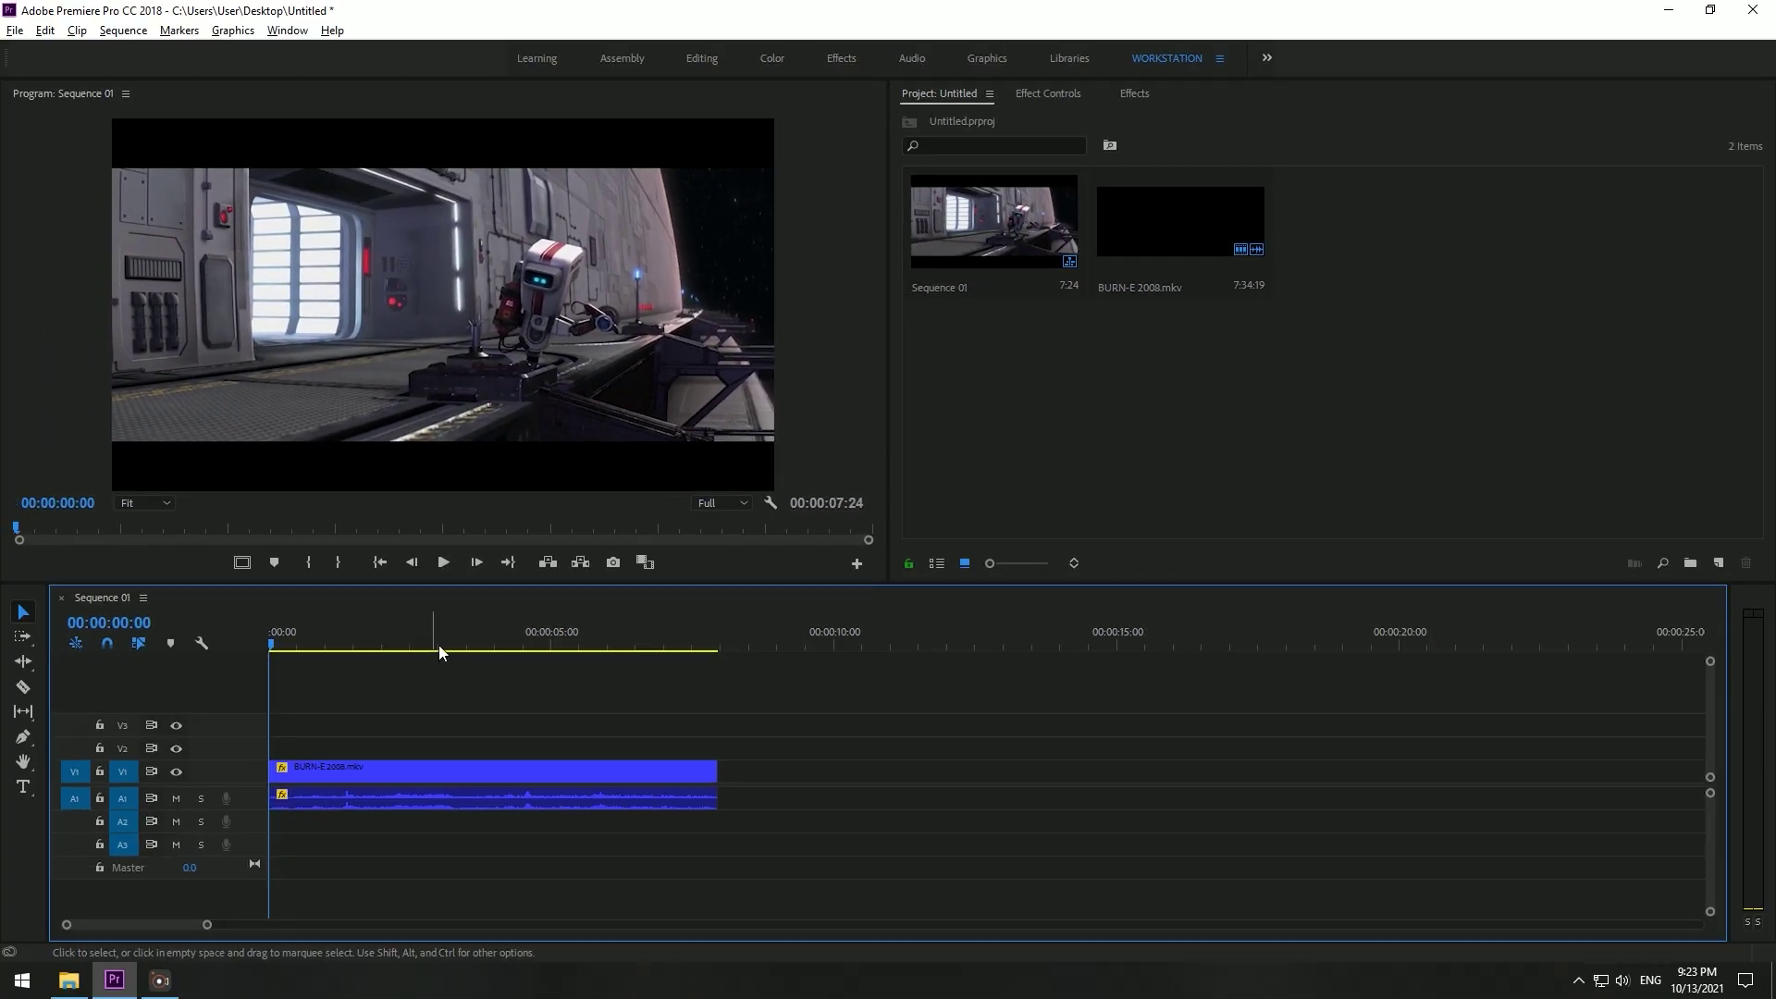
click(443, 562)
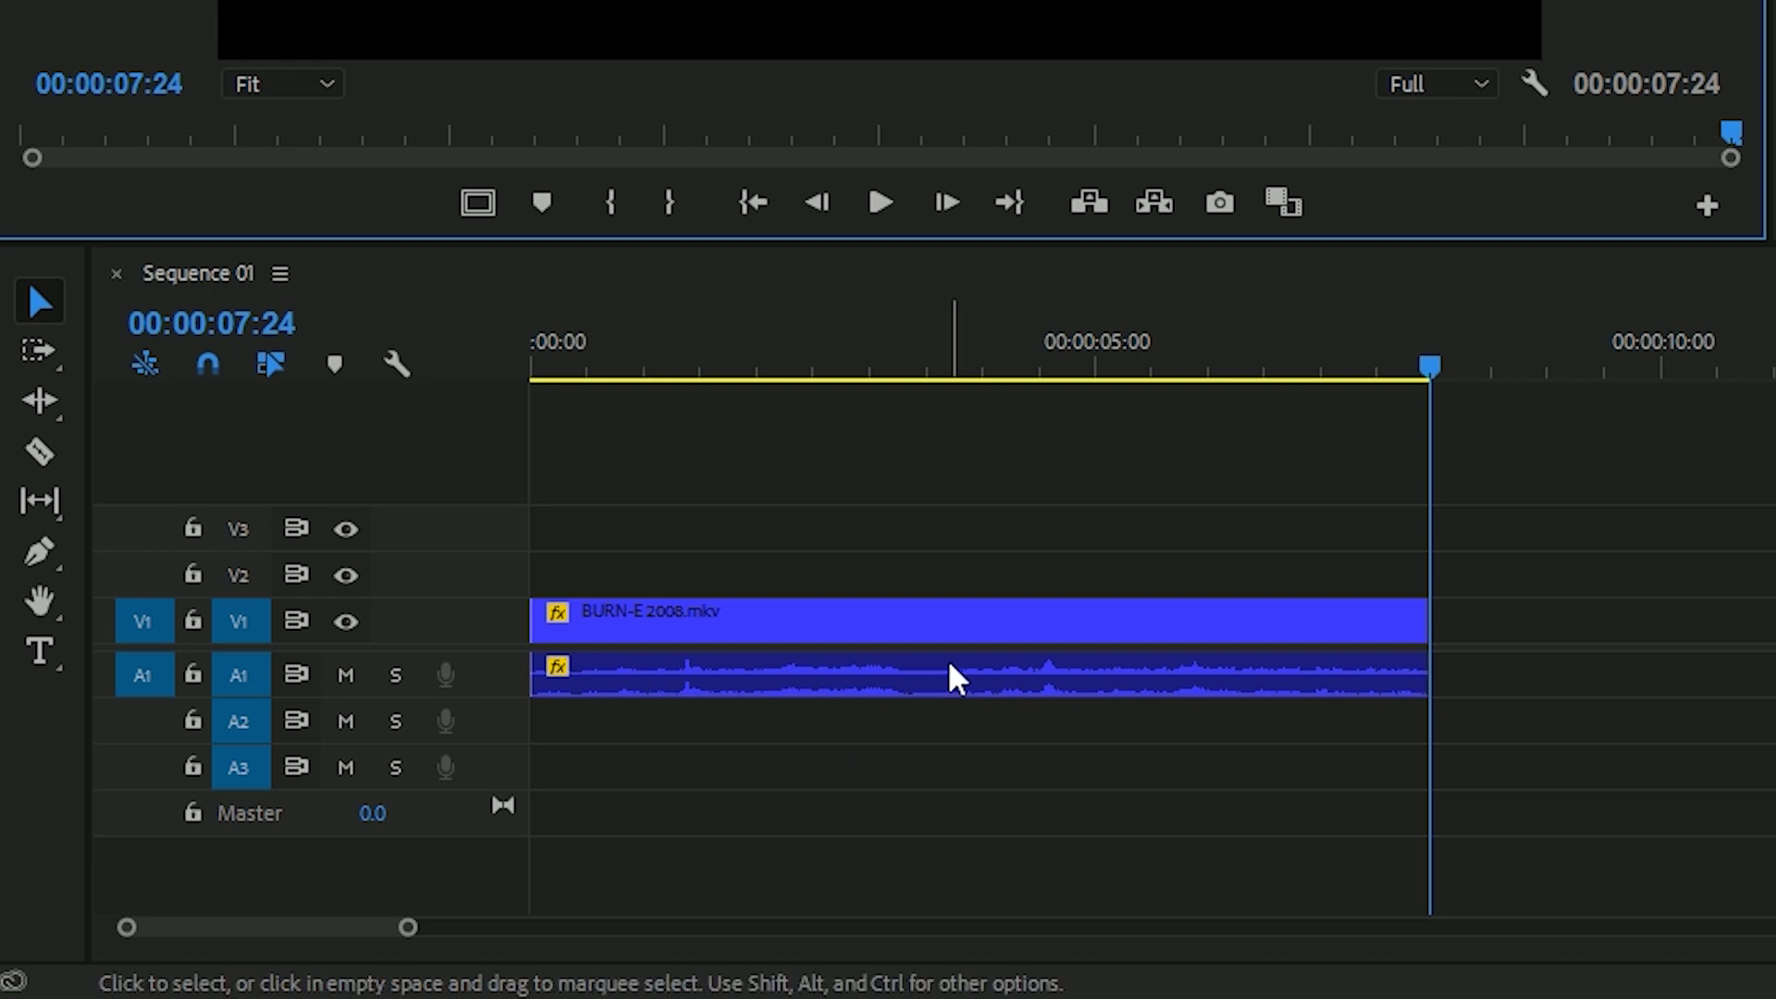
Step: Expand track A1 and add four volume keyframes to the BURN-E 2008.mkv audio between about 1.6 and 3.7 seconds
click(742, 352)
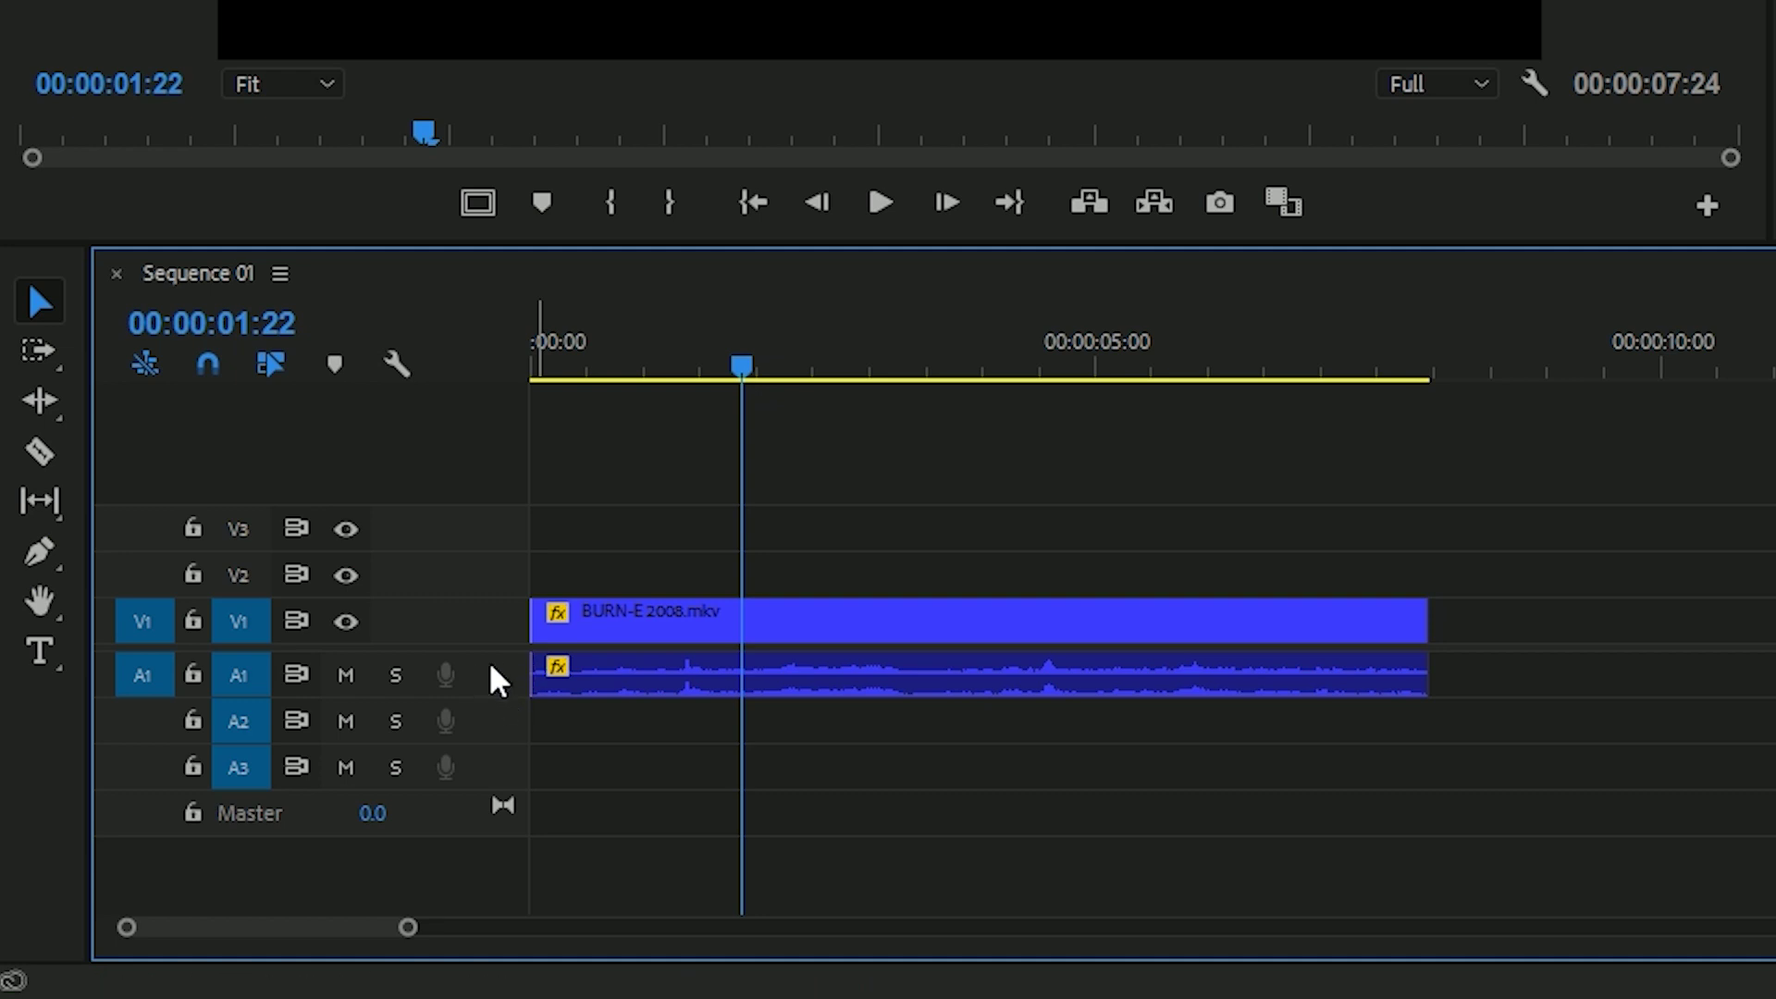
double_click(499, 689)
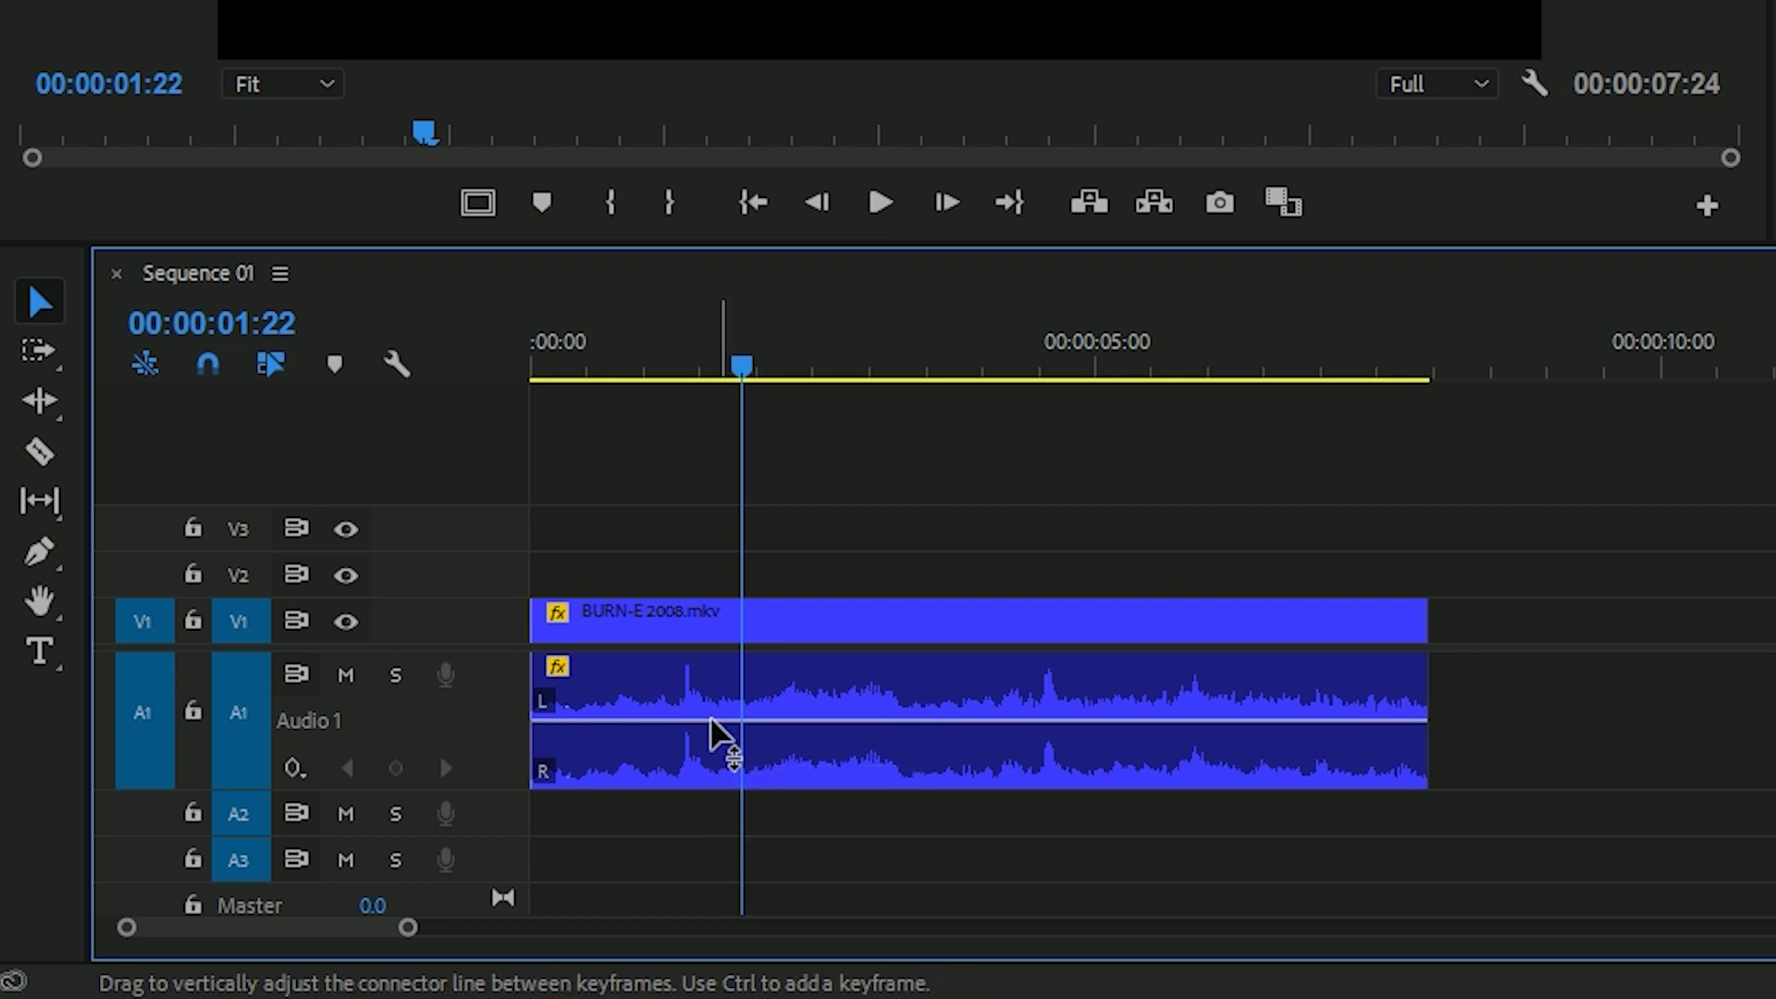
scroll(735, 724, up, 1)
scroll(735, 729, up, 1)
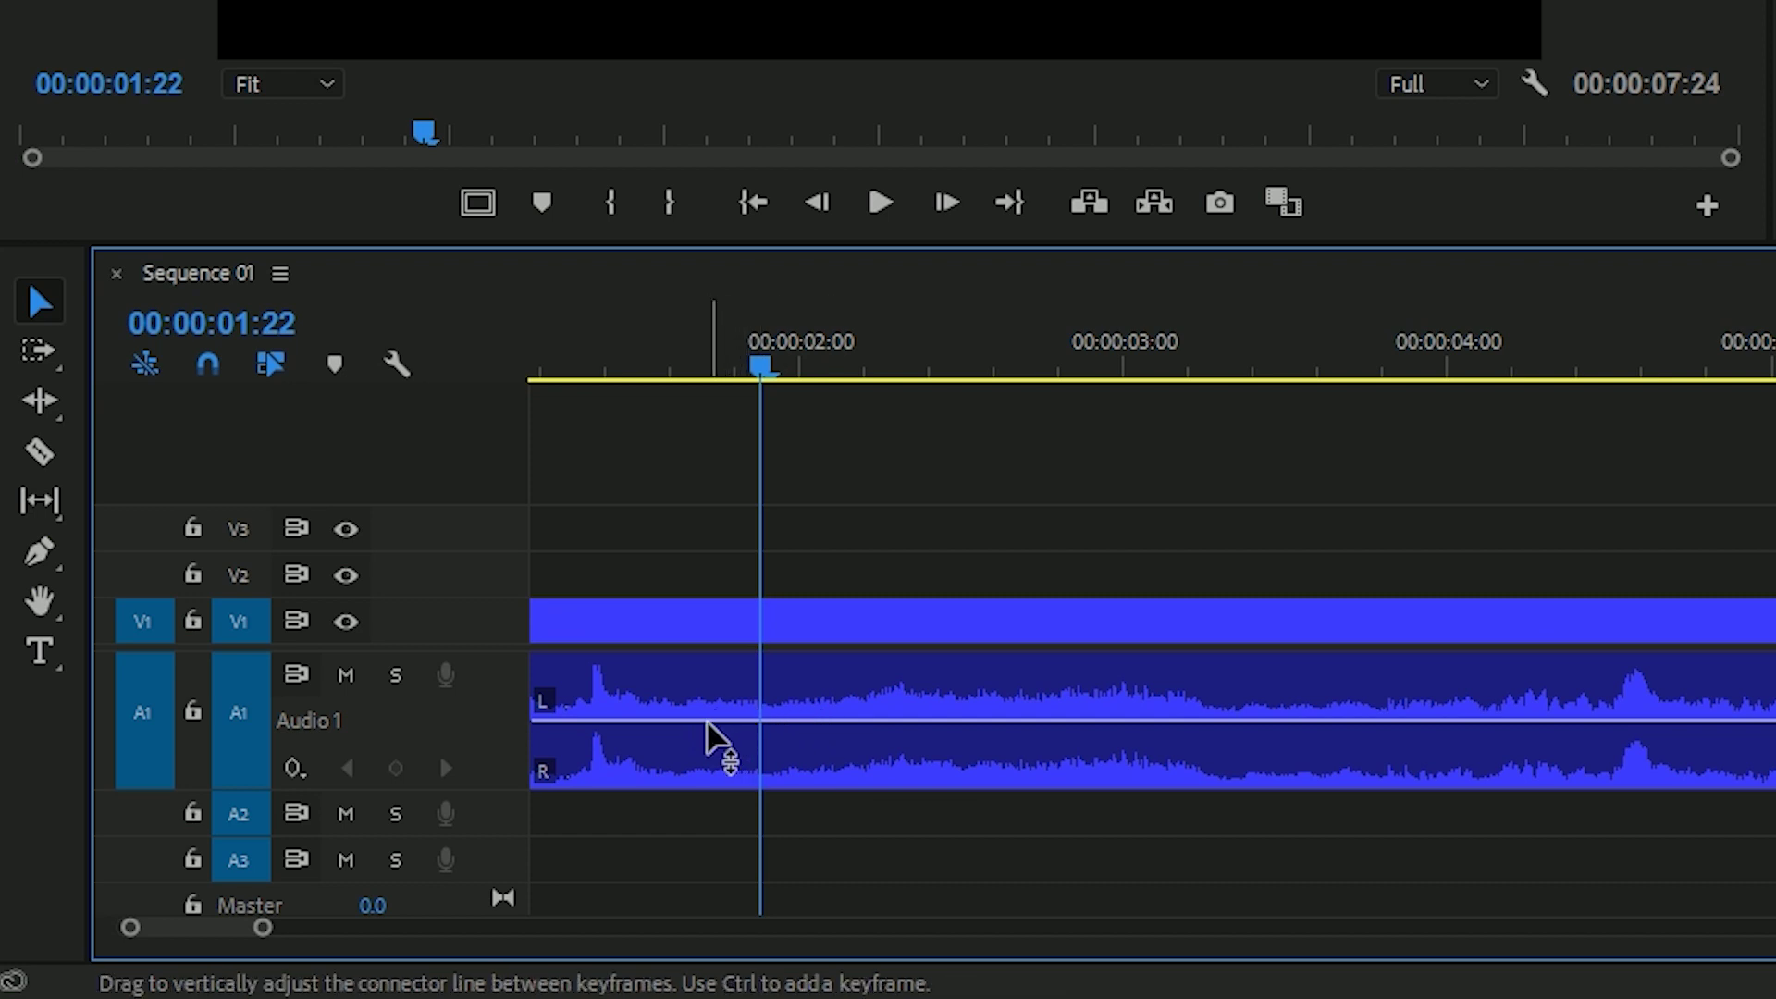
ctrl+click(688, 722)
ctrl+click(835, 722)
ctrl+click(1210, 723)
ctrl+click(1347, 722)
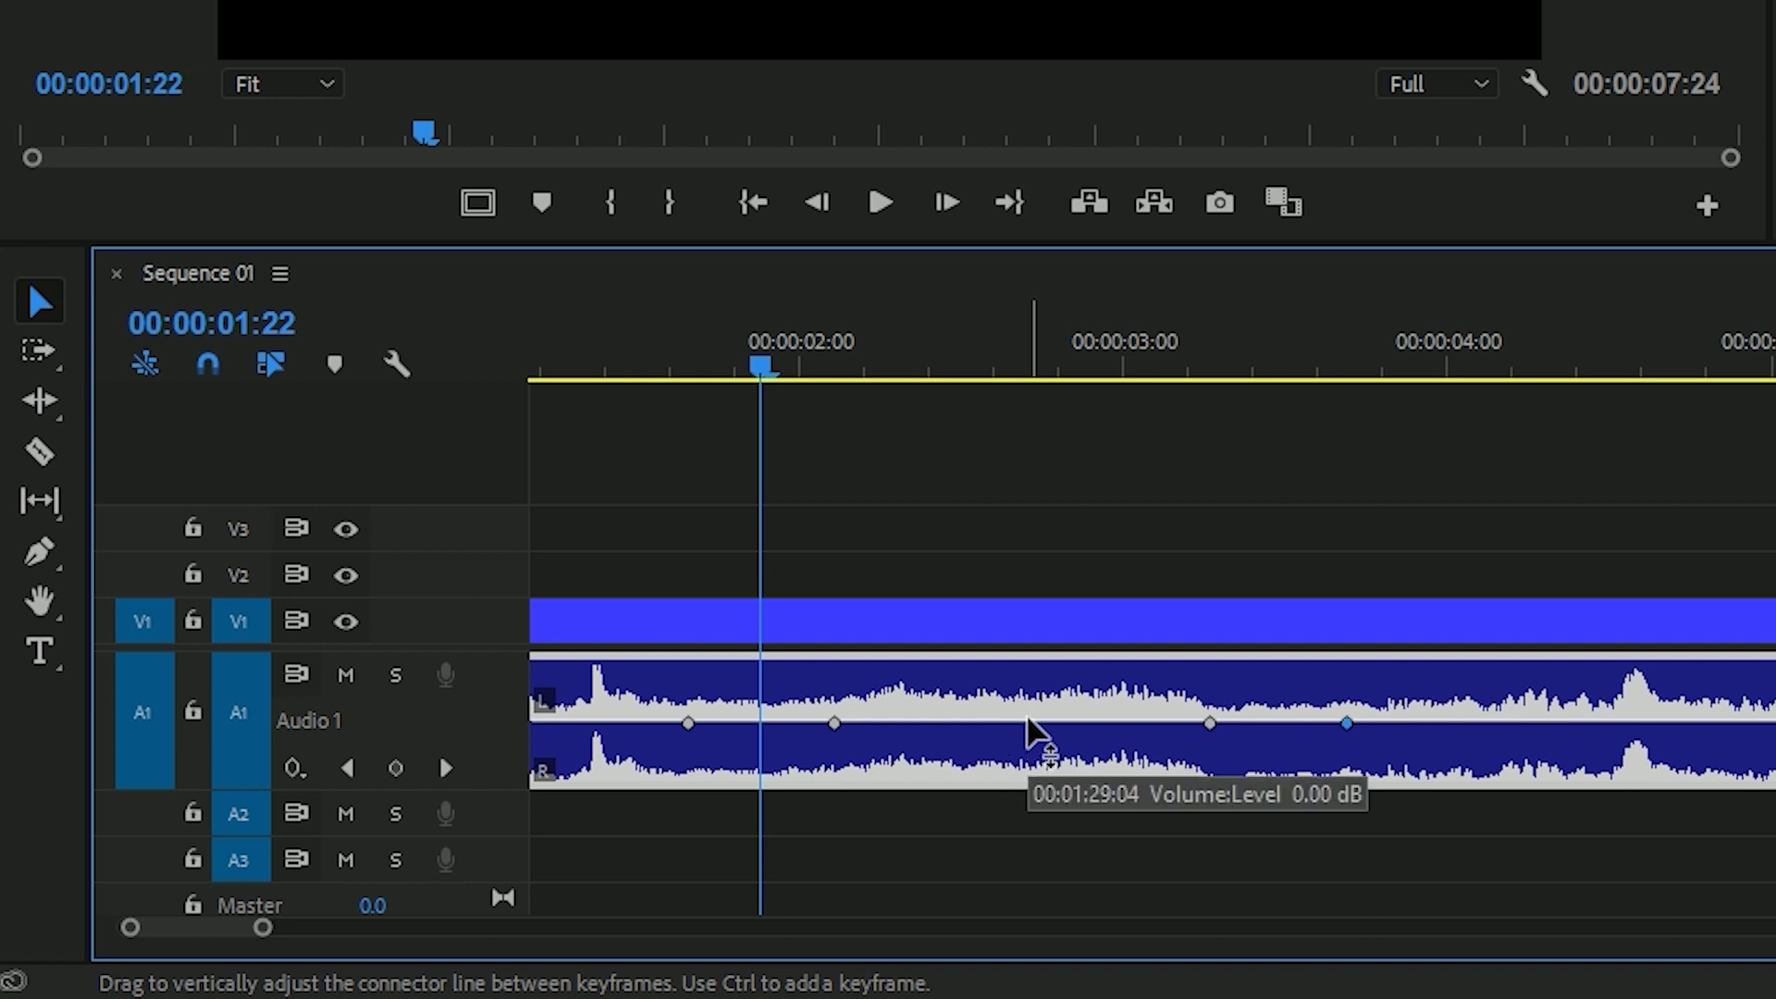
Step: Lower the volume between the two middle keyframes and play the sequence through that section
drag(1028, 722, 1028, 770)
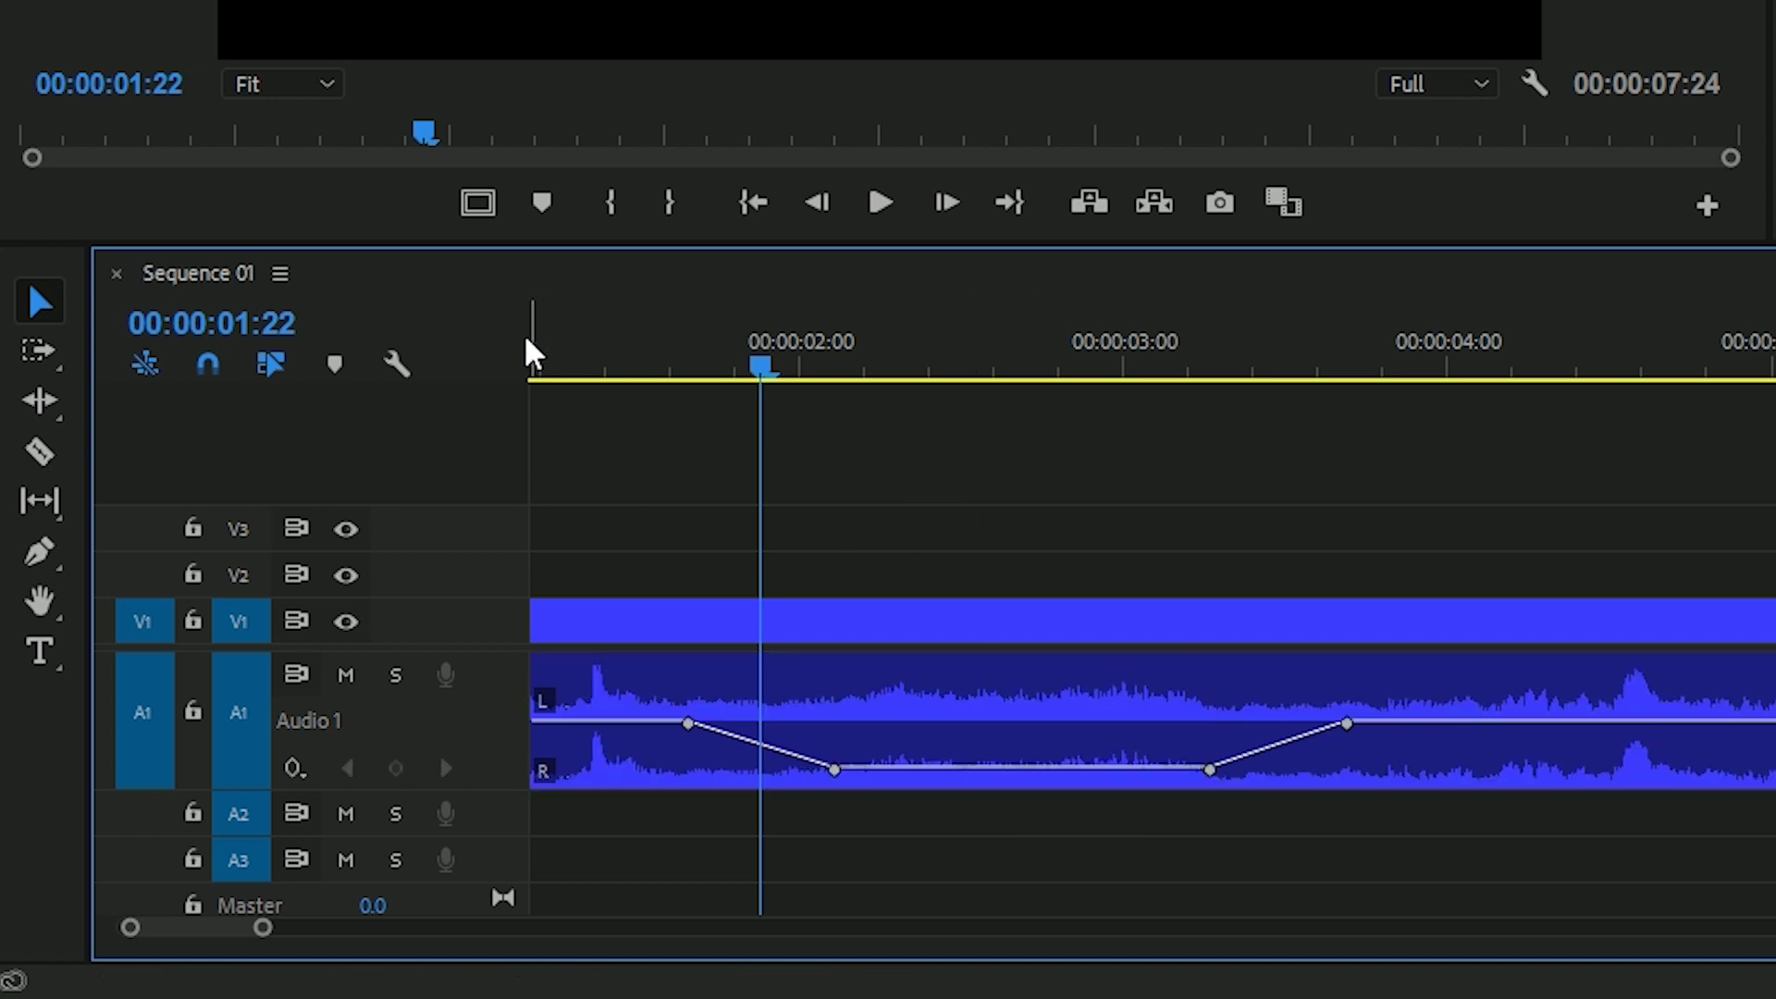
click(533, 367)
click(880, 203)
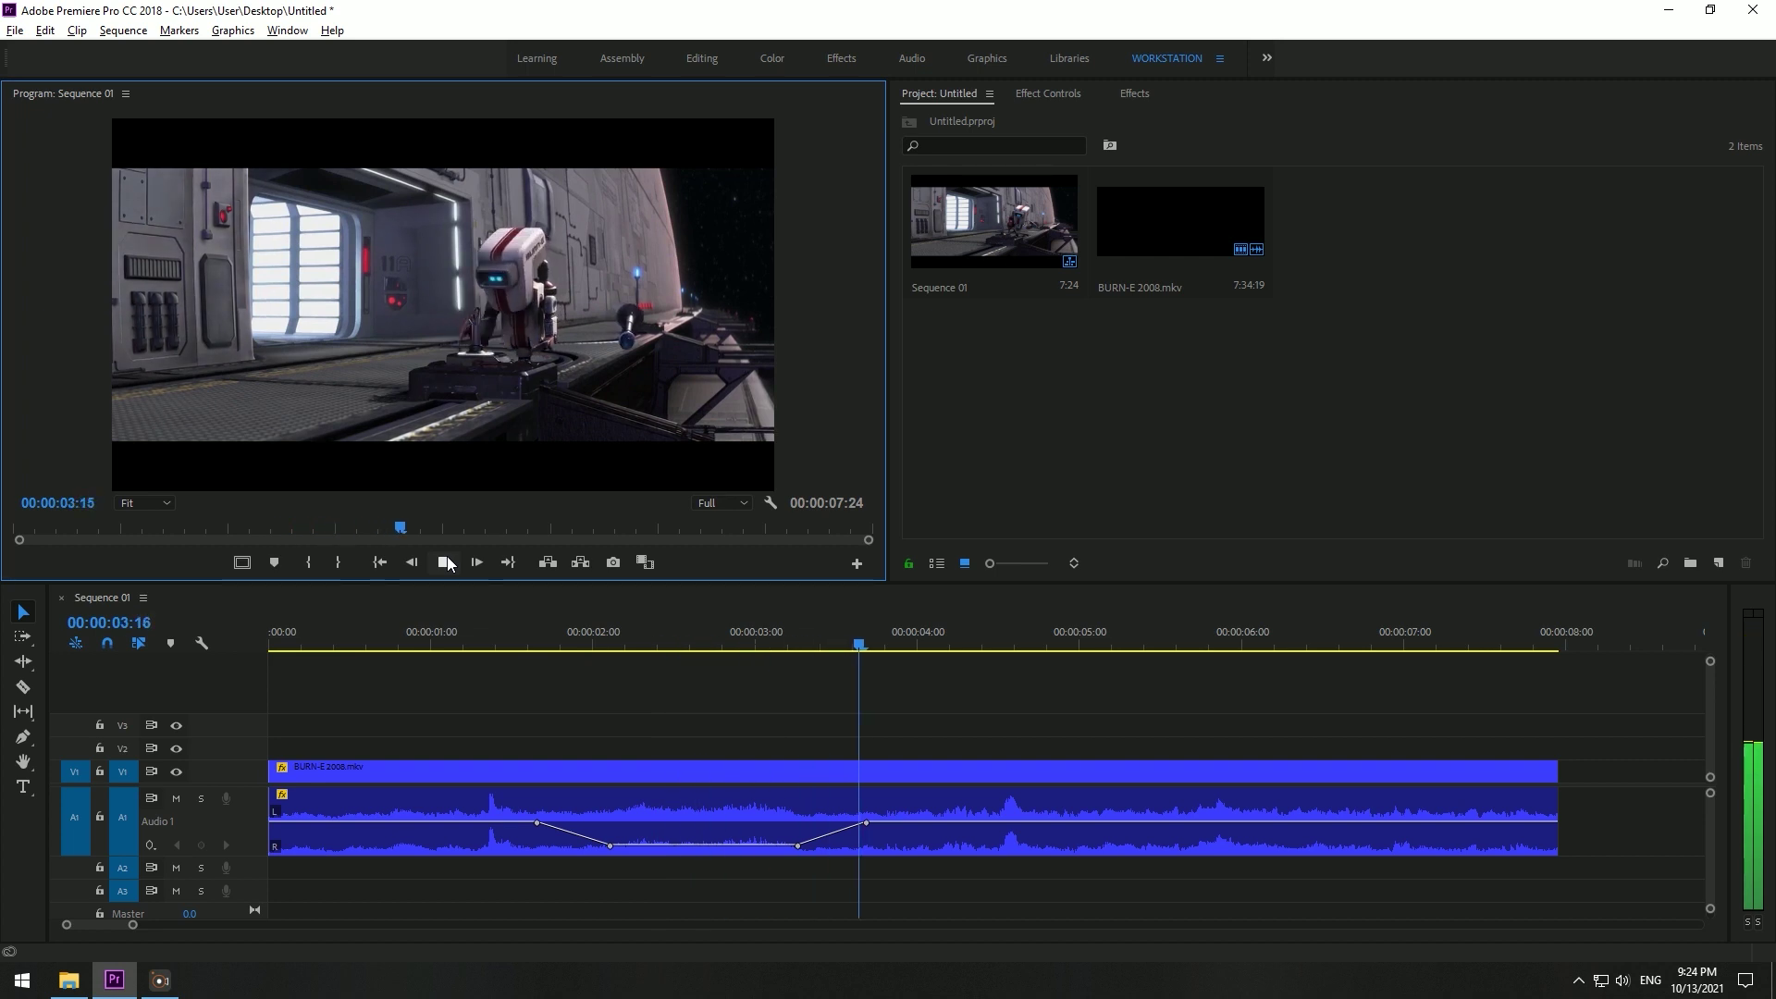
click(445, 563)
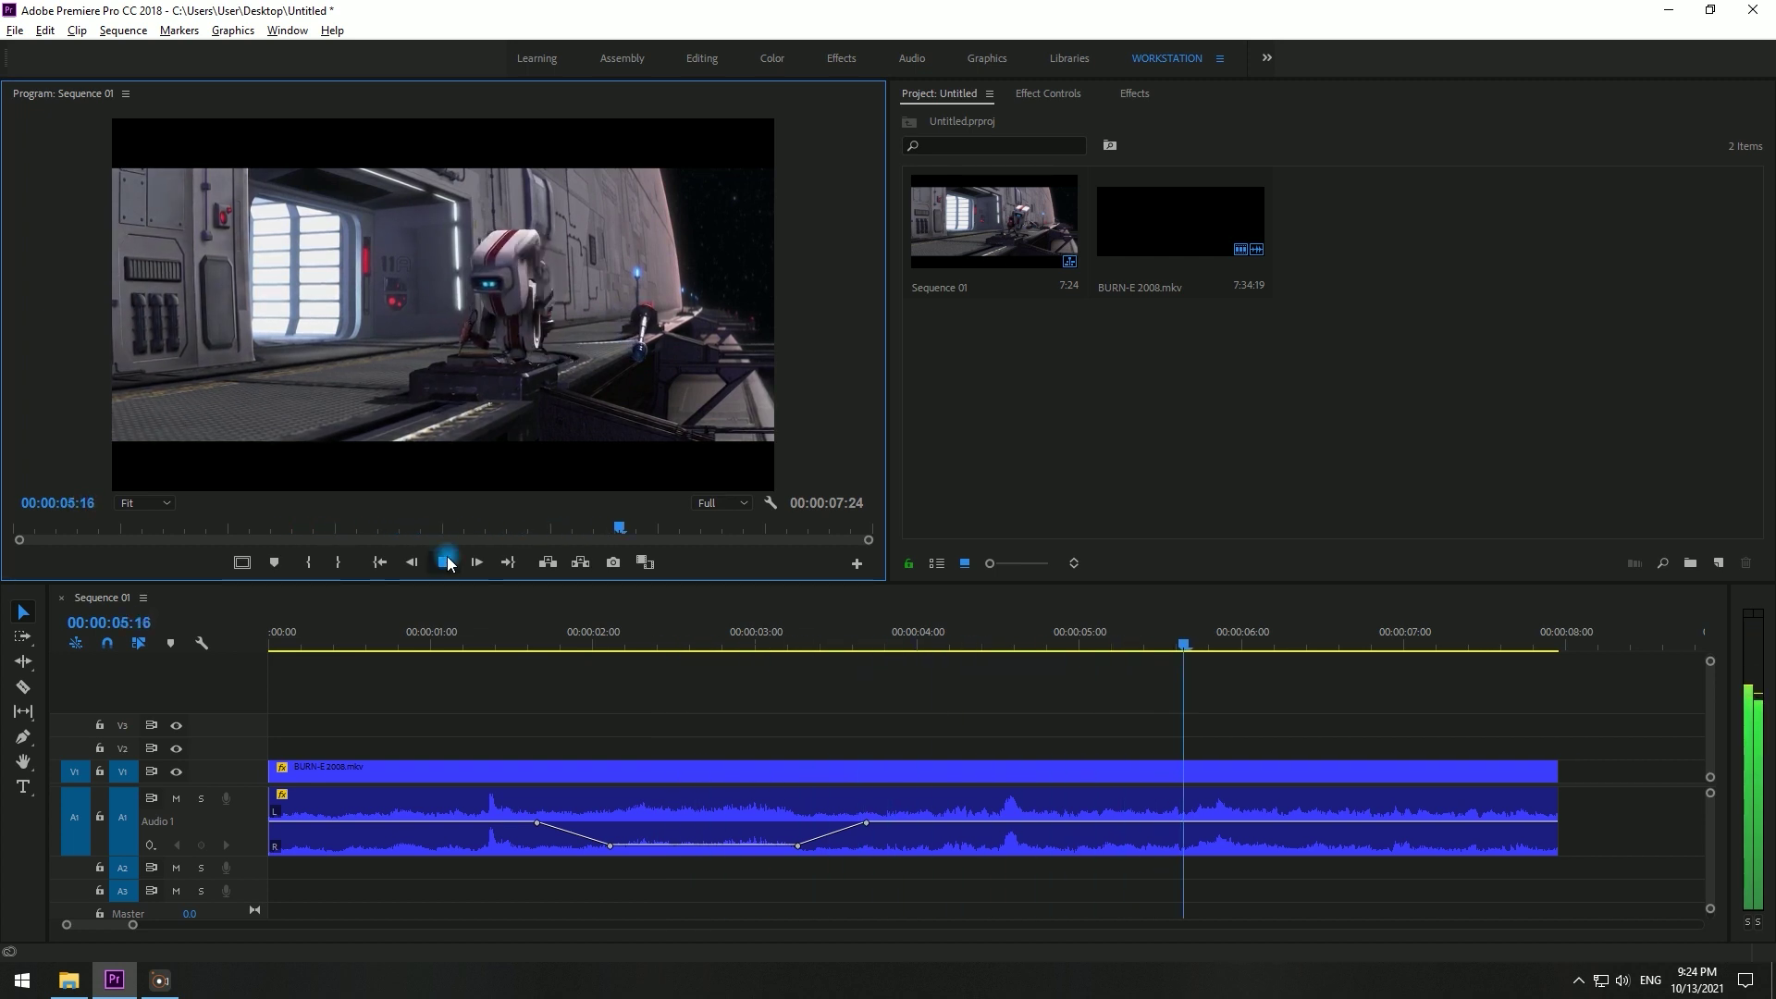
key(minus)
key(minus)
key(minus)
key(minus)
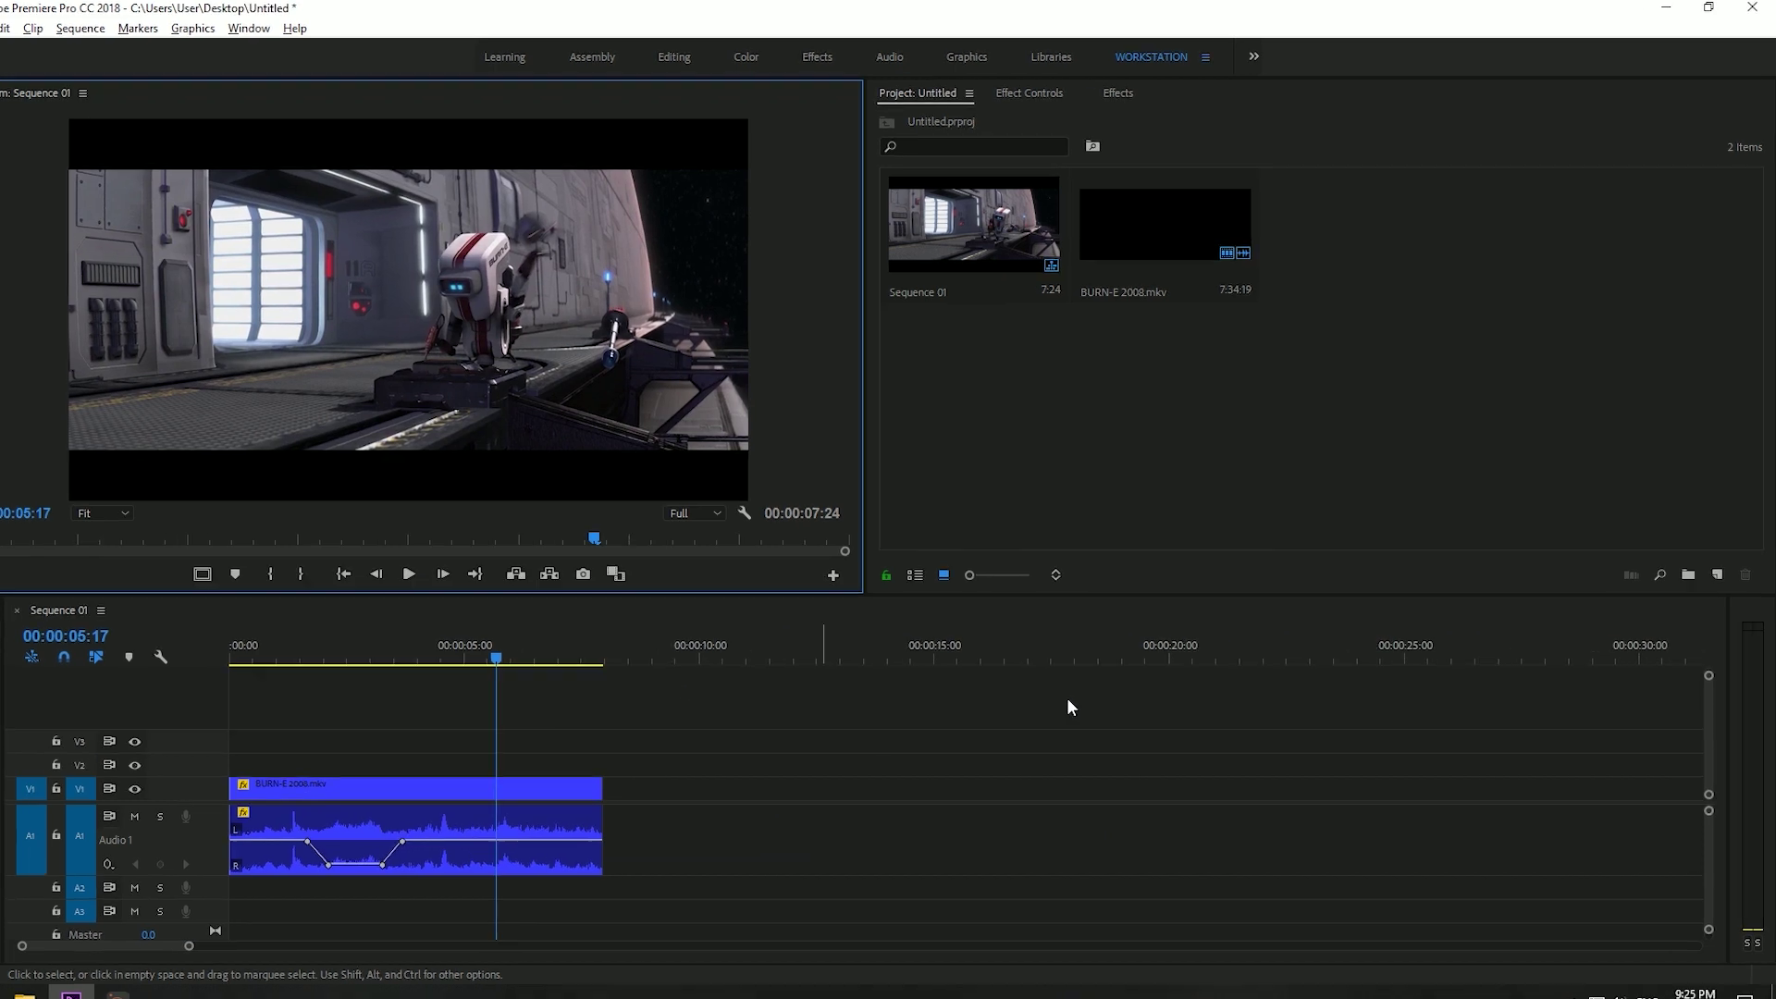
Step: Browse the available audio effects
click(1117, 92)
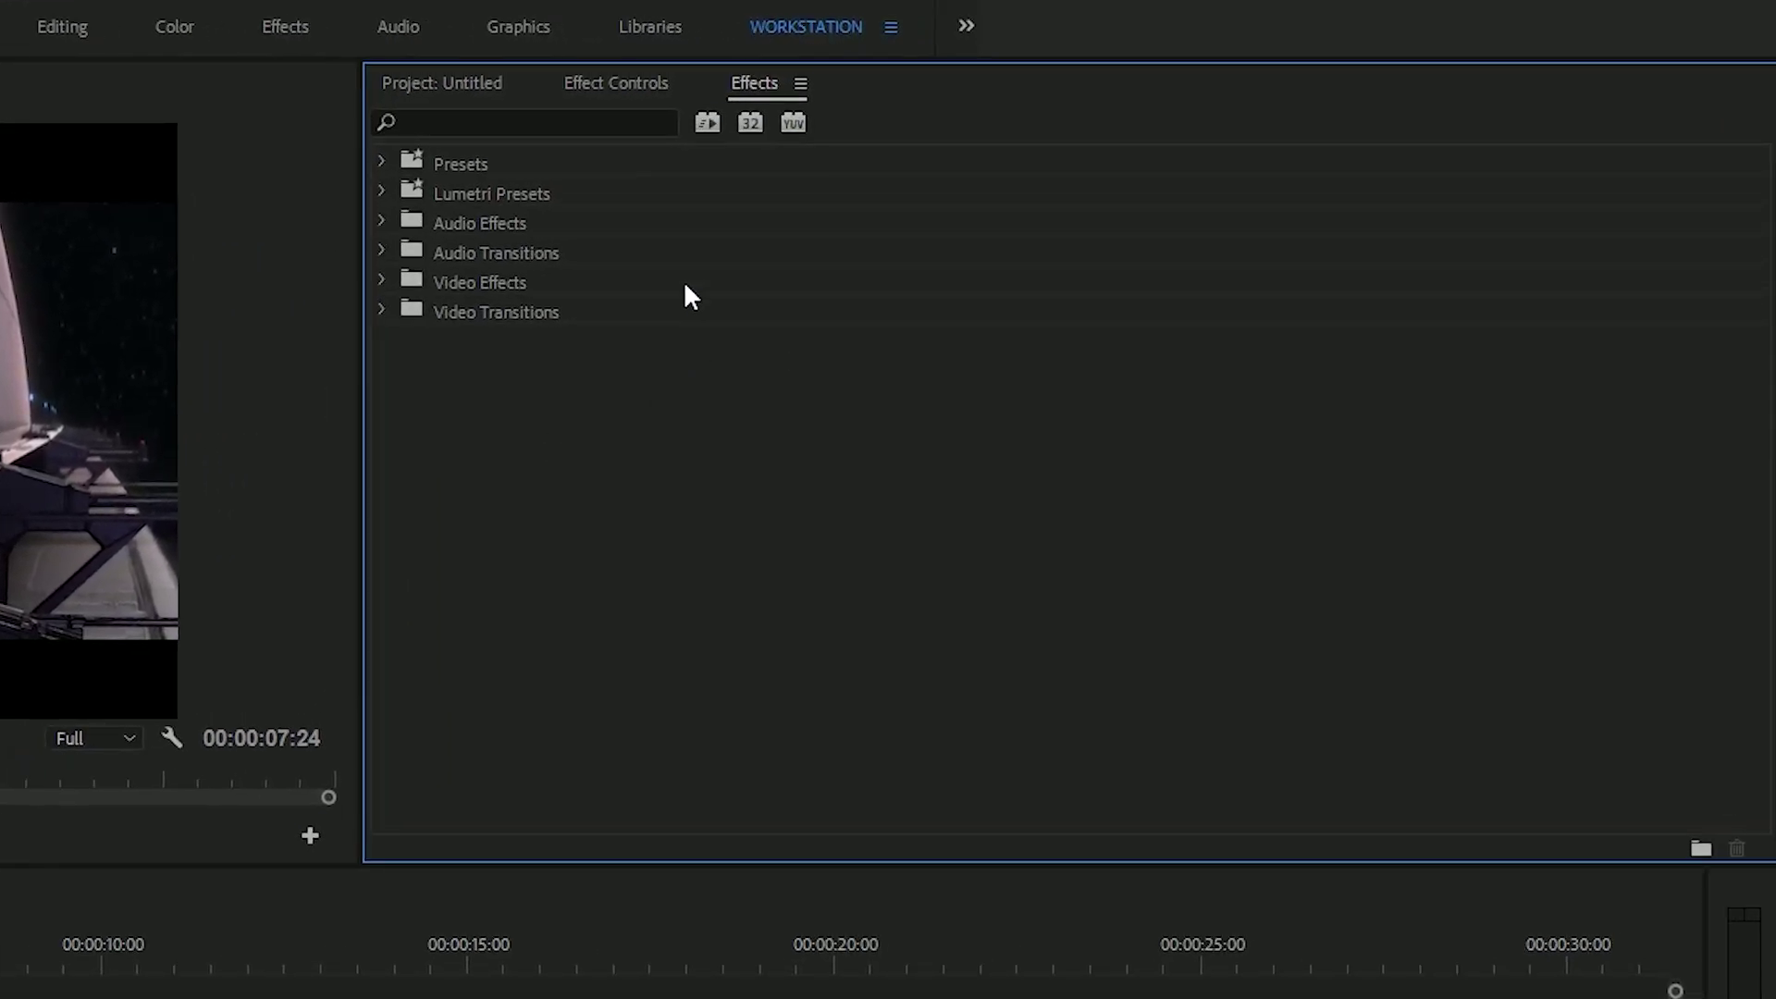
click(381, 222)
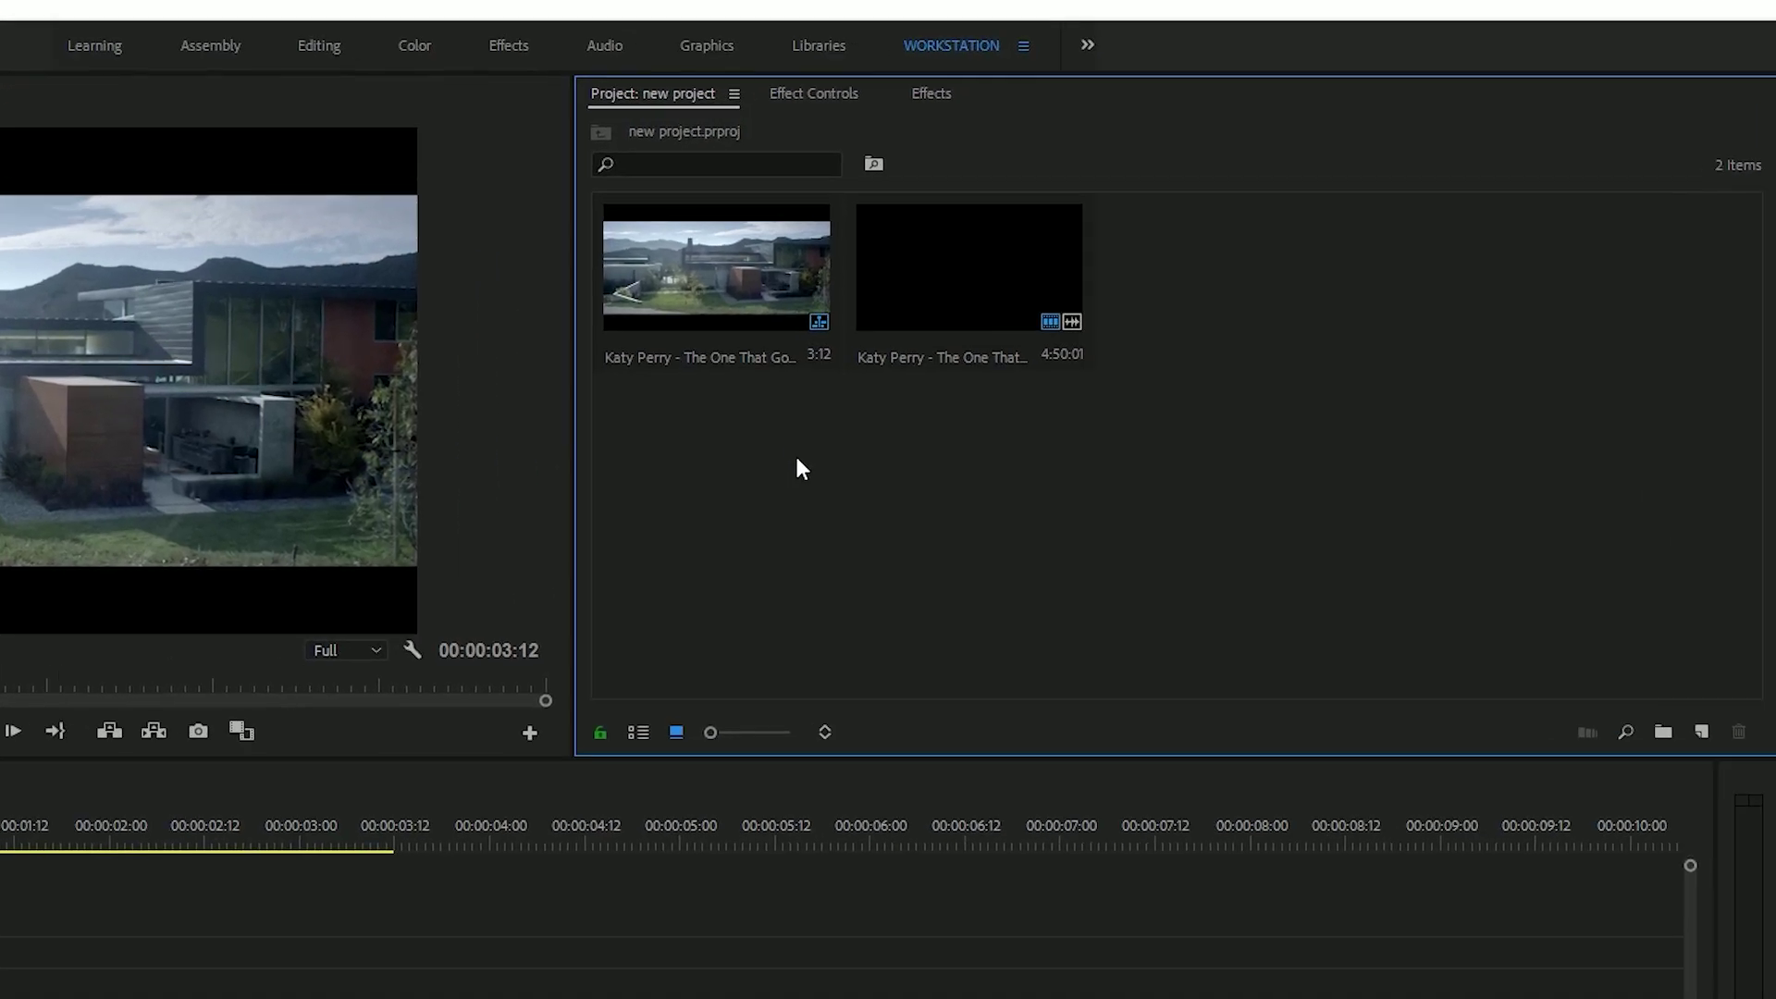
Step: In the new project, apply the Lumetri Color video effect to the Katy Perry - The One That Got Away.mkv clip on V1
click(676, 96)
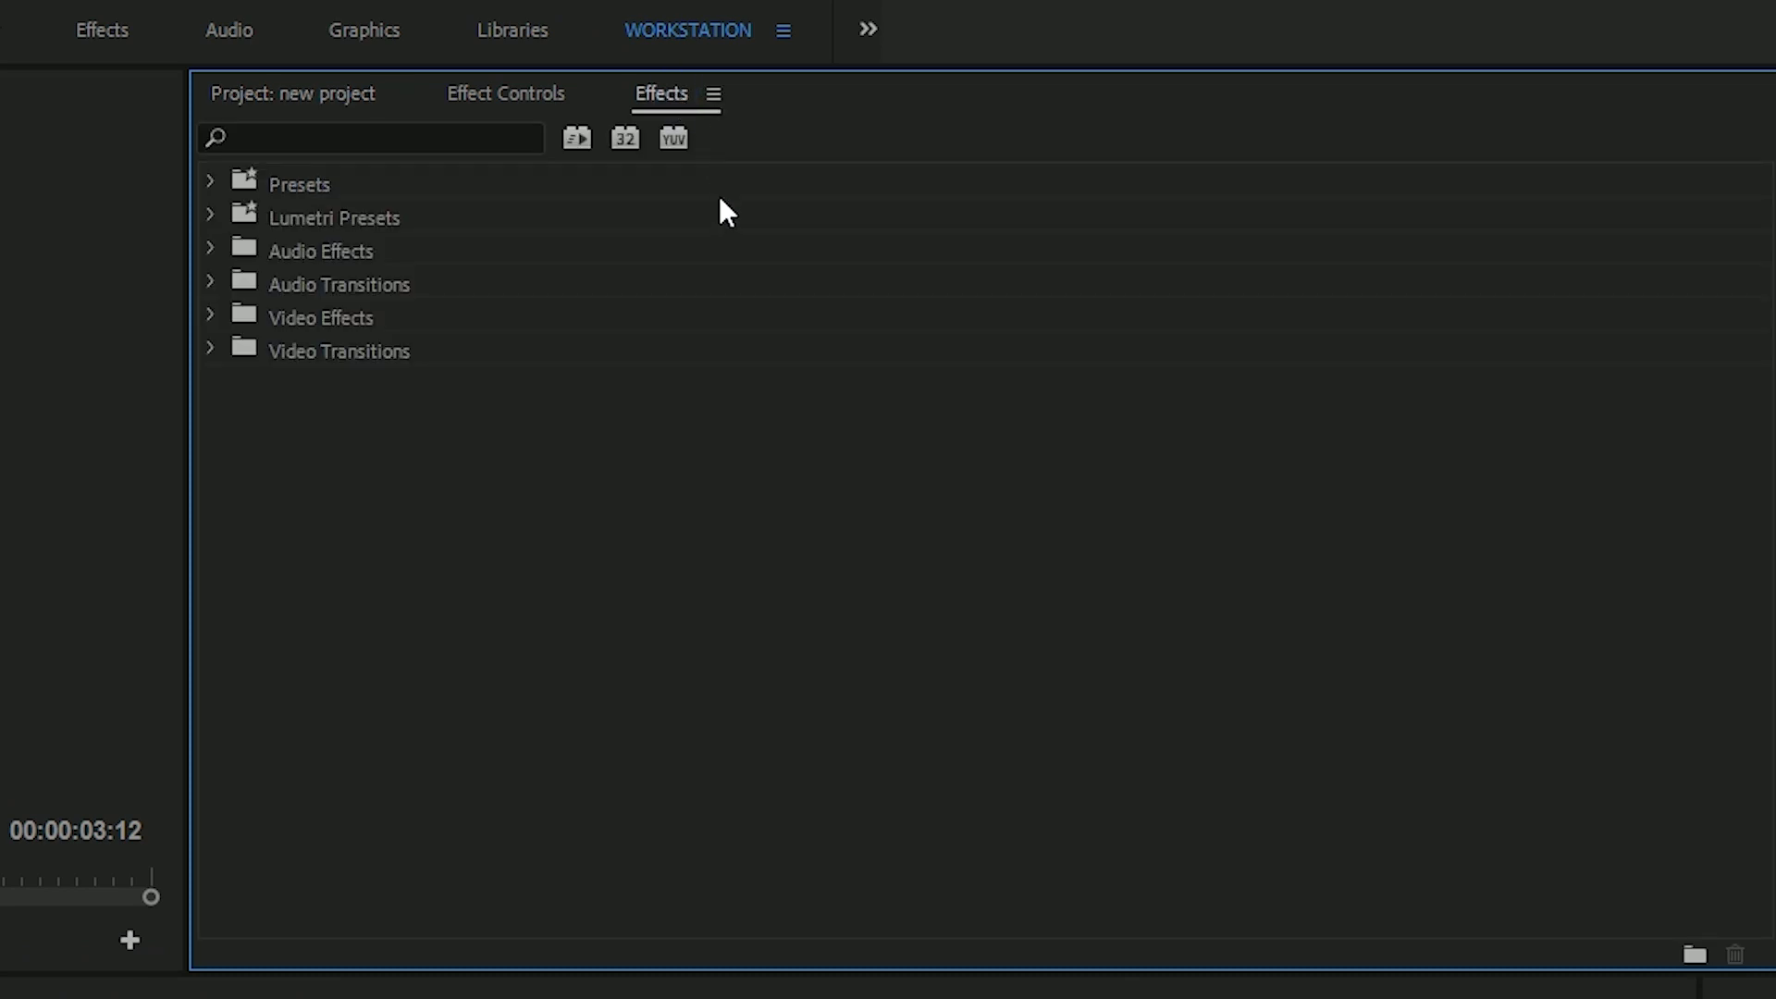
click(207, 317)
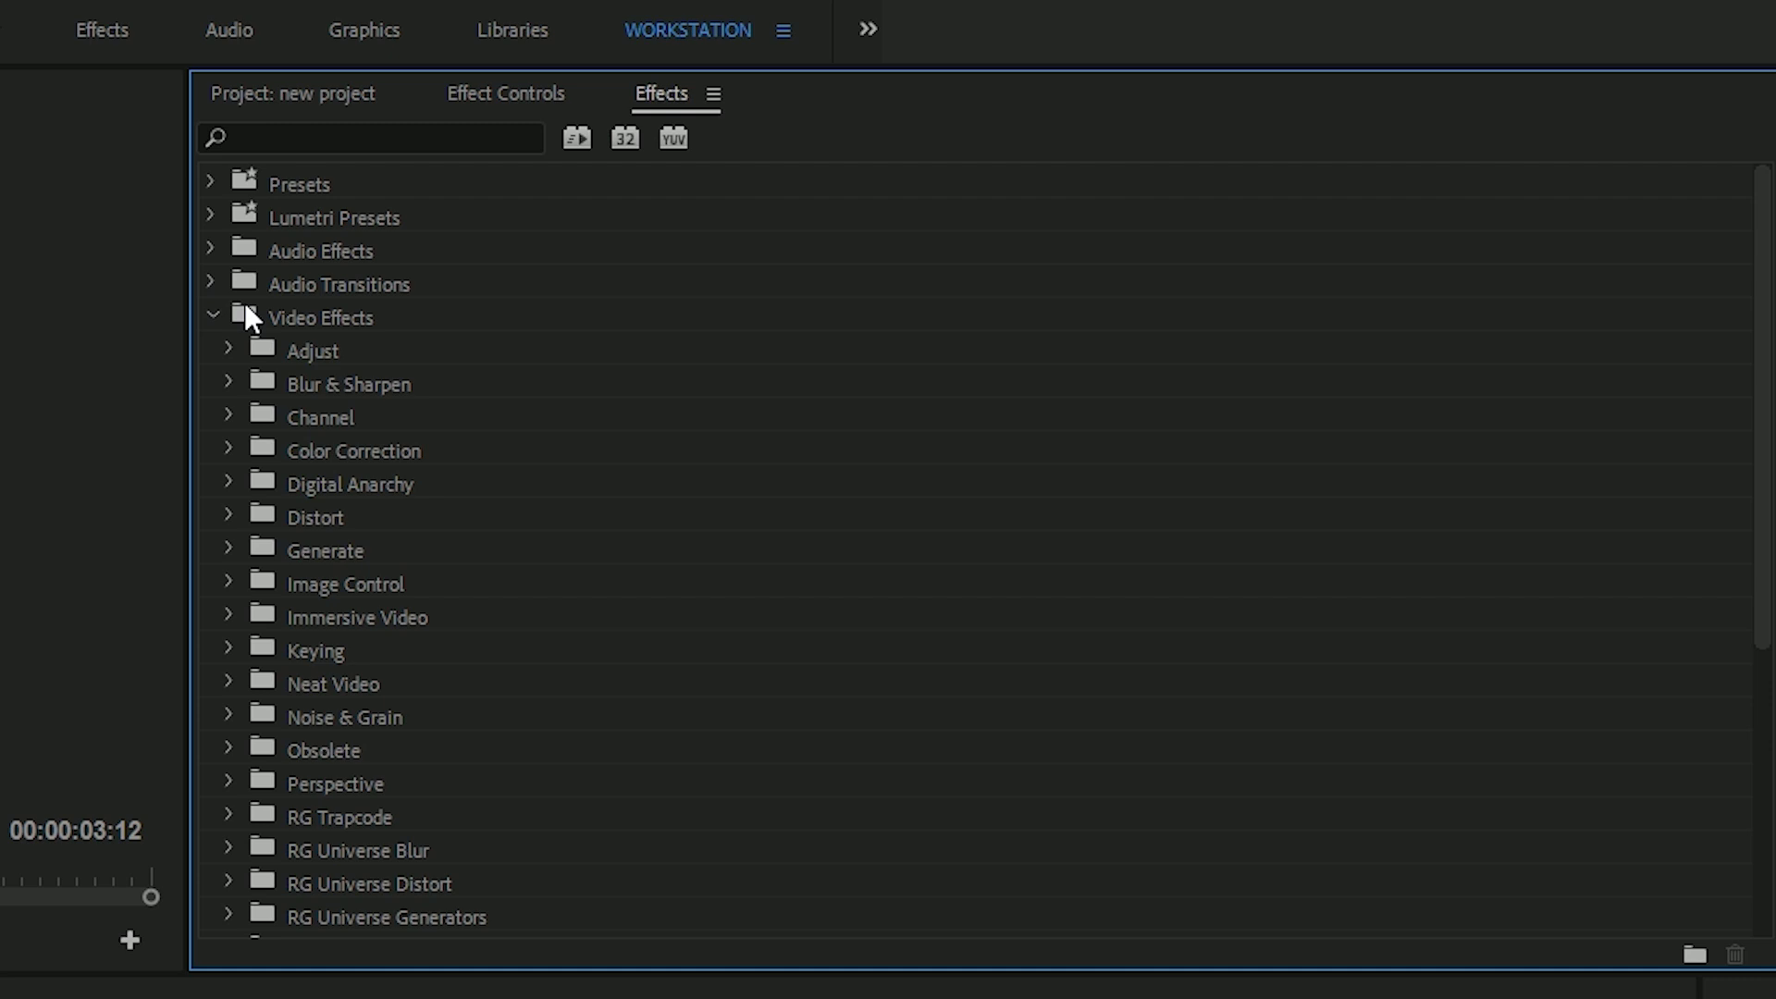
click(229, 450)
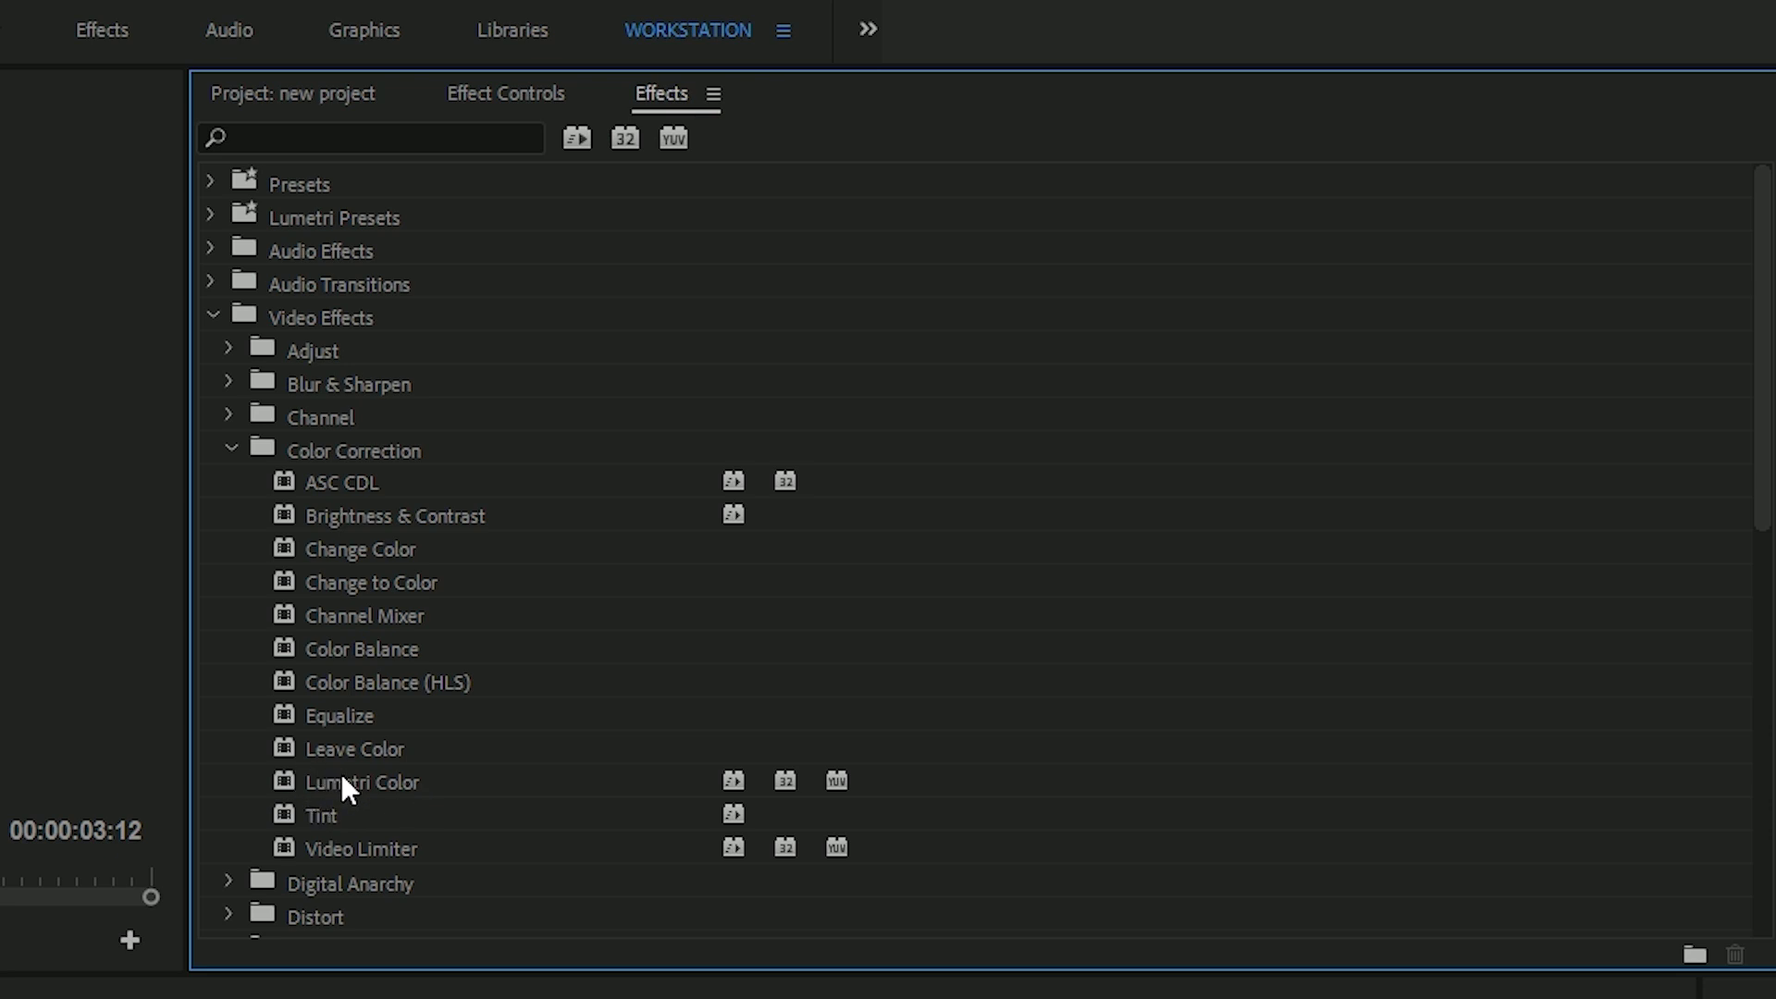
drag(342, 777, 659, 692)
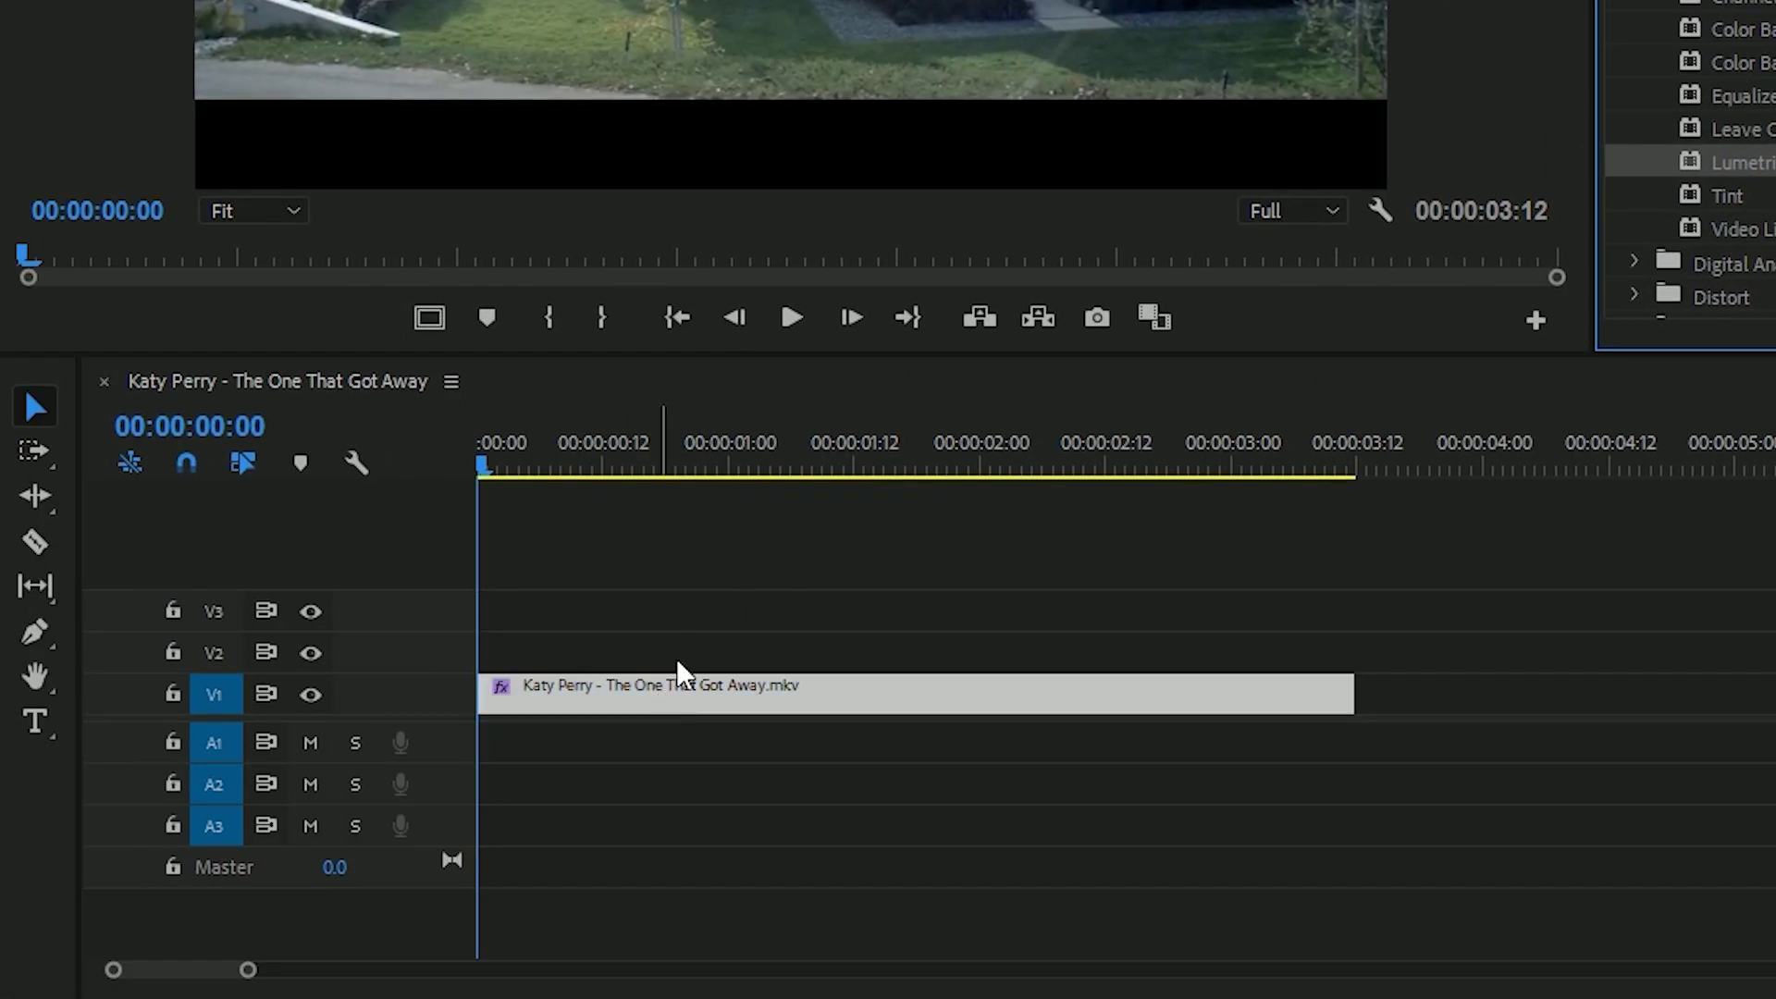
click(678, 704)
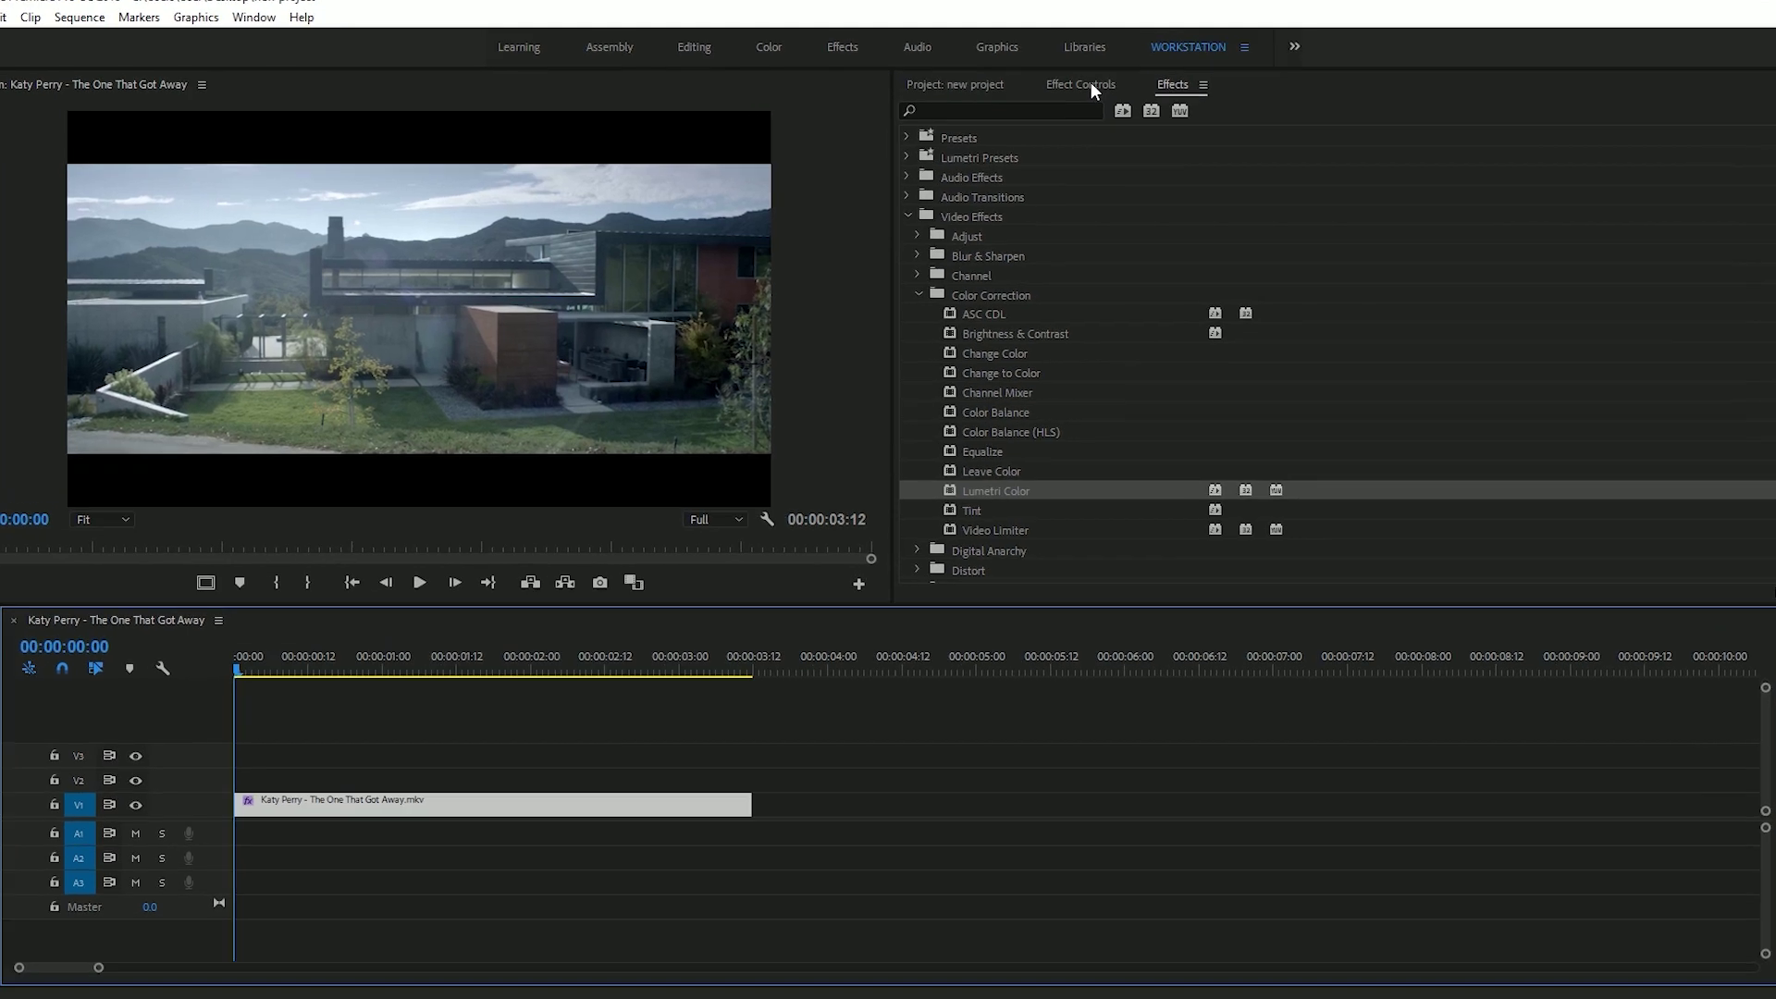
Step: Show the clip's effect controls and expand the Basic Correction settings of Lumetri Color
click(1090, 83)
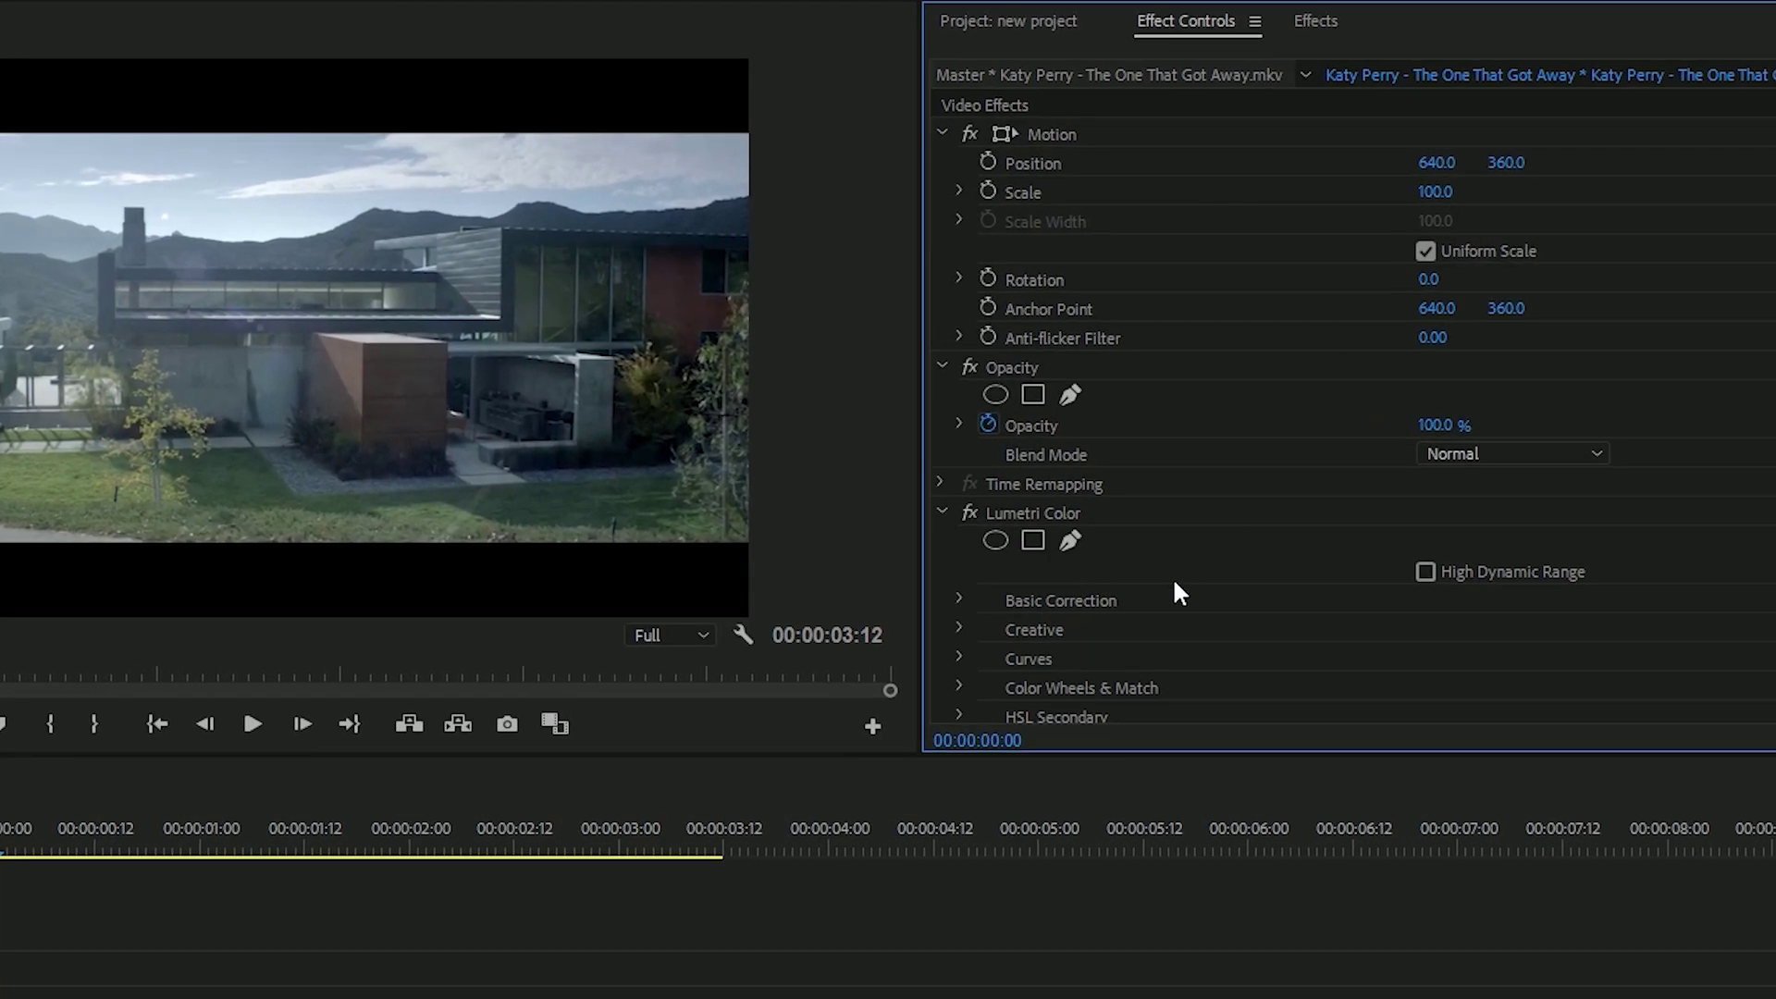
scroll(1177, 584, down, 2)
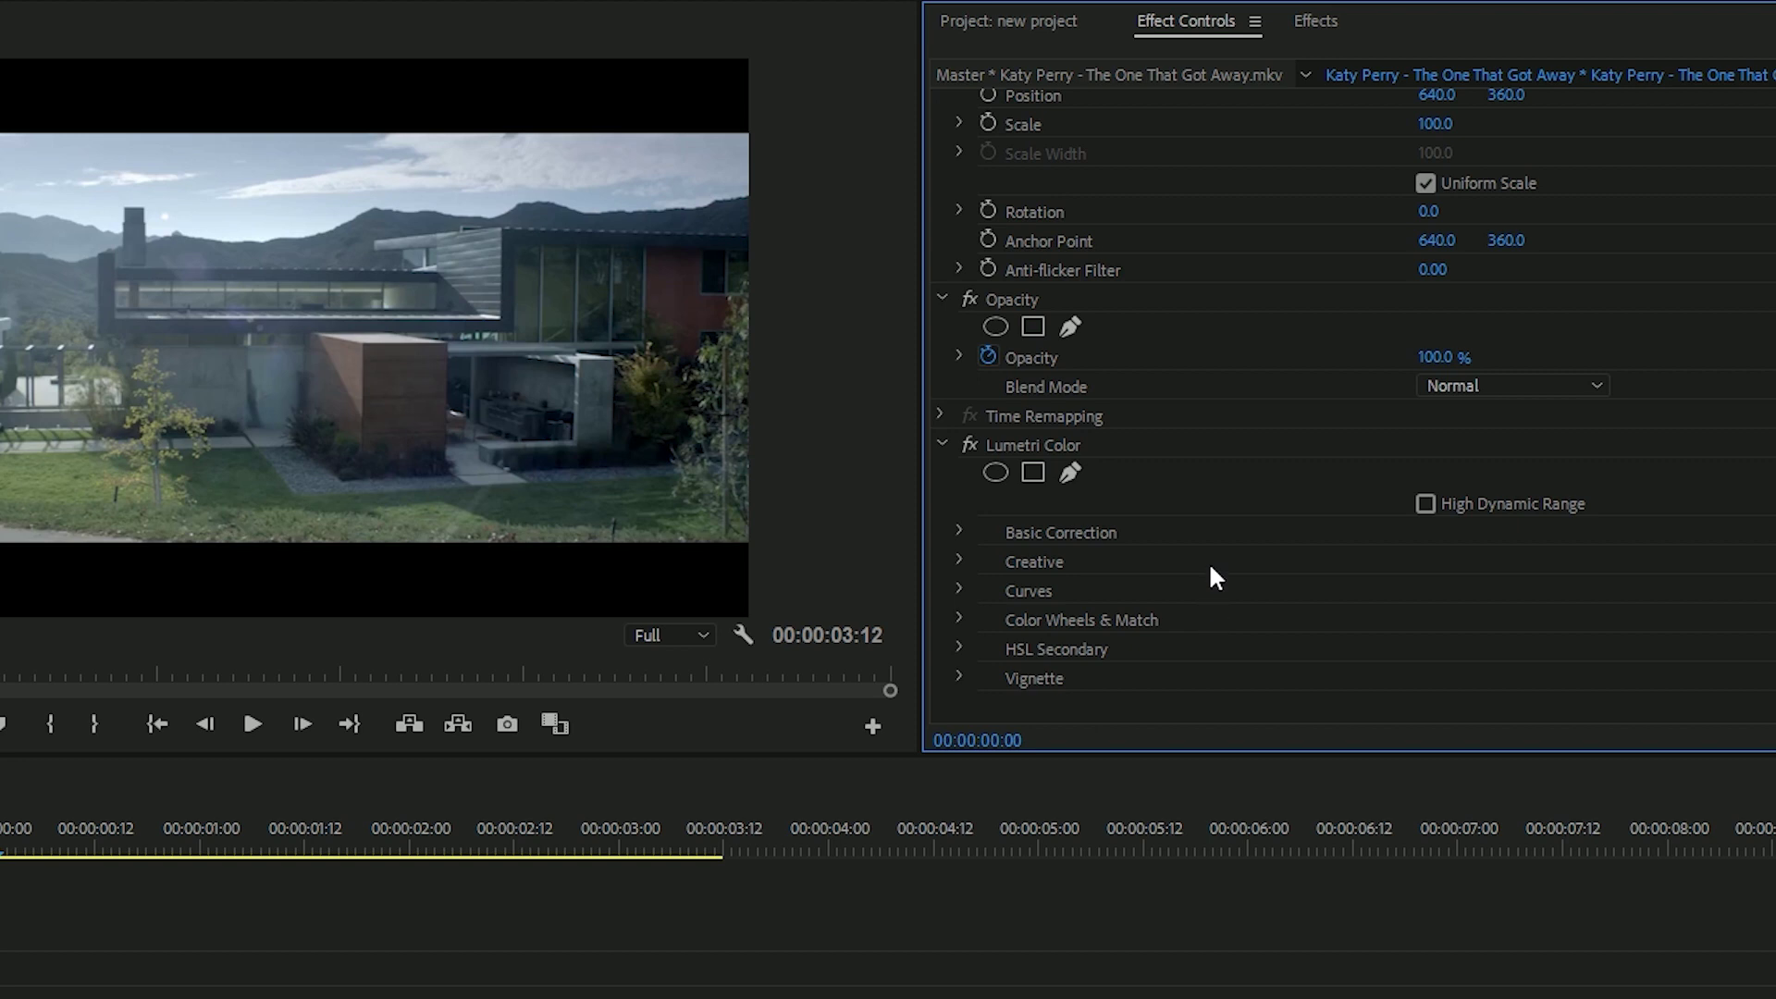
click(958, 529)
scroll(1268, 518, down, 2)
scroll(1268, 518, down, 3)
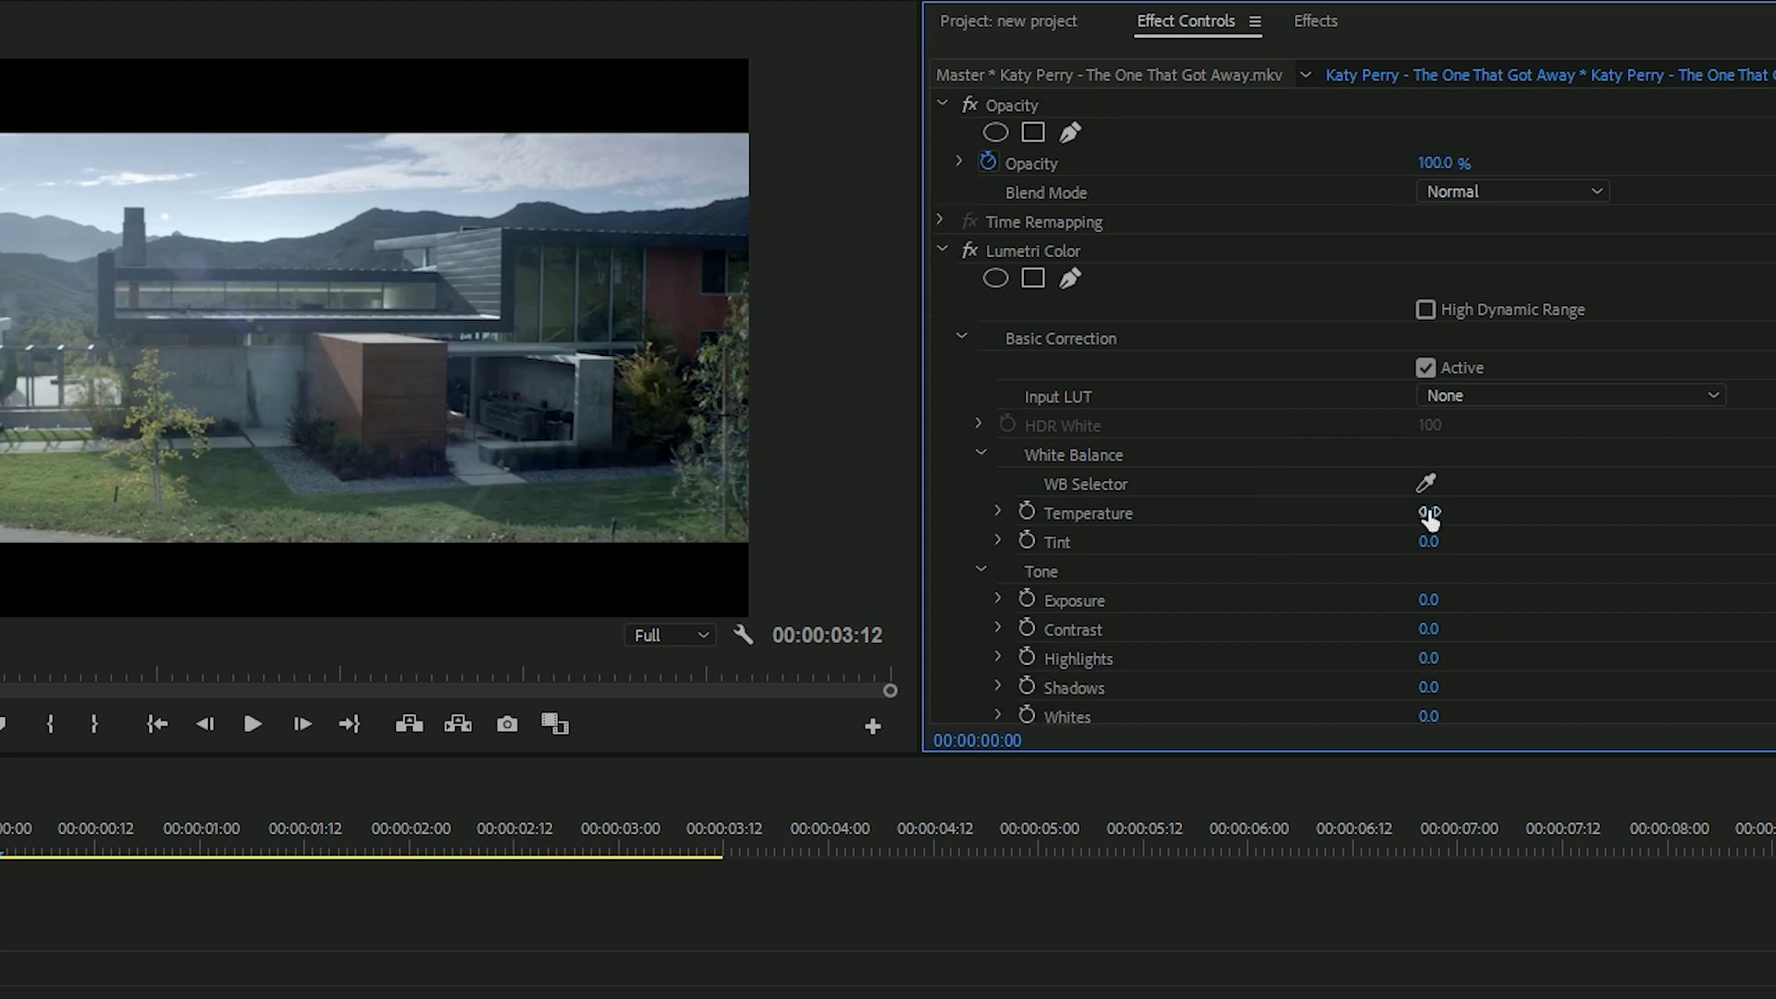
Step: Try out the Temperature and Tint white balance values, resetting Temperature to 0
drag(1429, 518, 1397, 518)
click(1433, 512)
text(0)
key(Return)
scroll(1380, 564, down, 1)
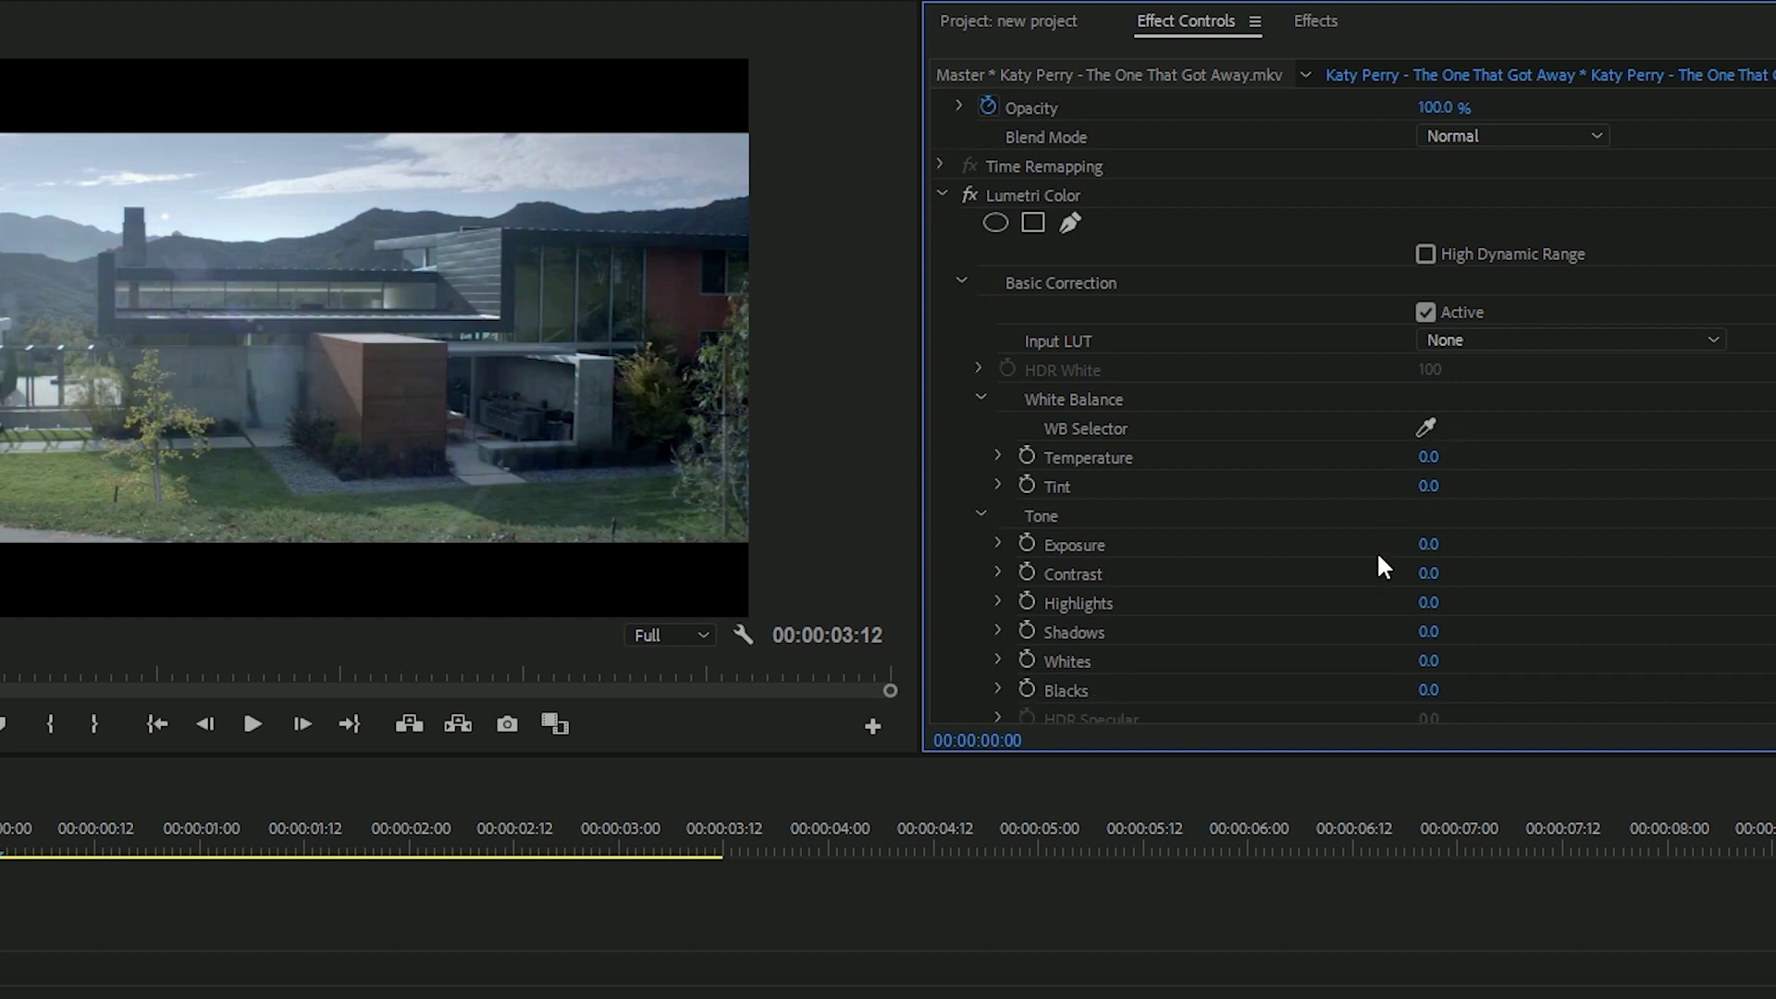
scroll(1382, 566, down, 1)
drag(1428, 430, 1507, 415)
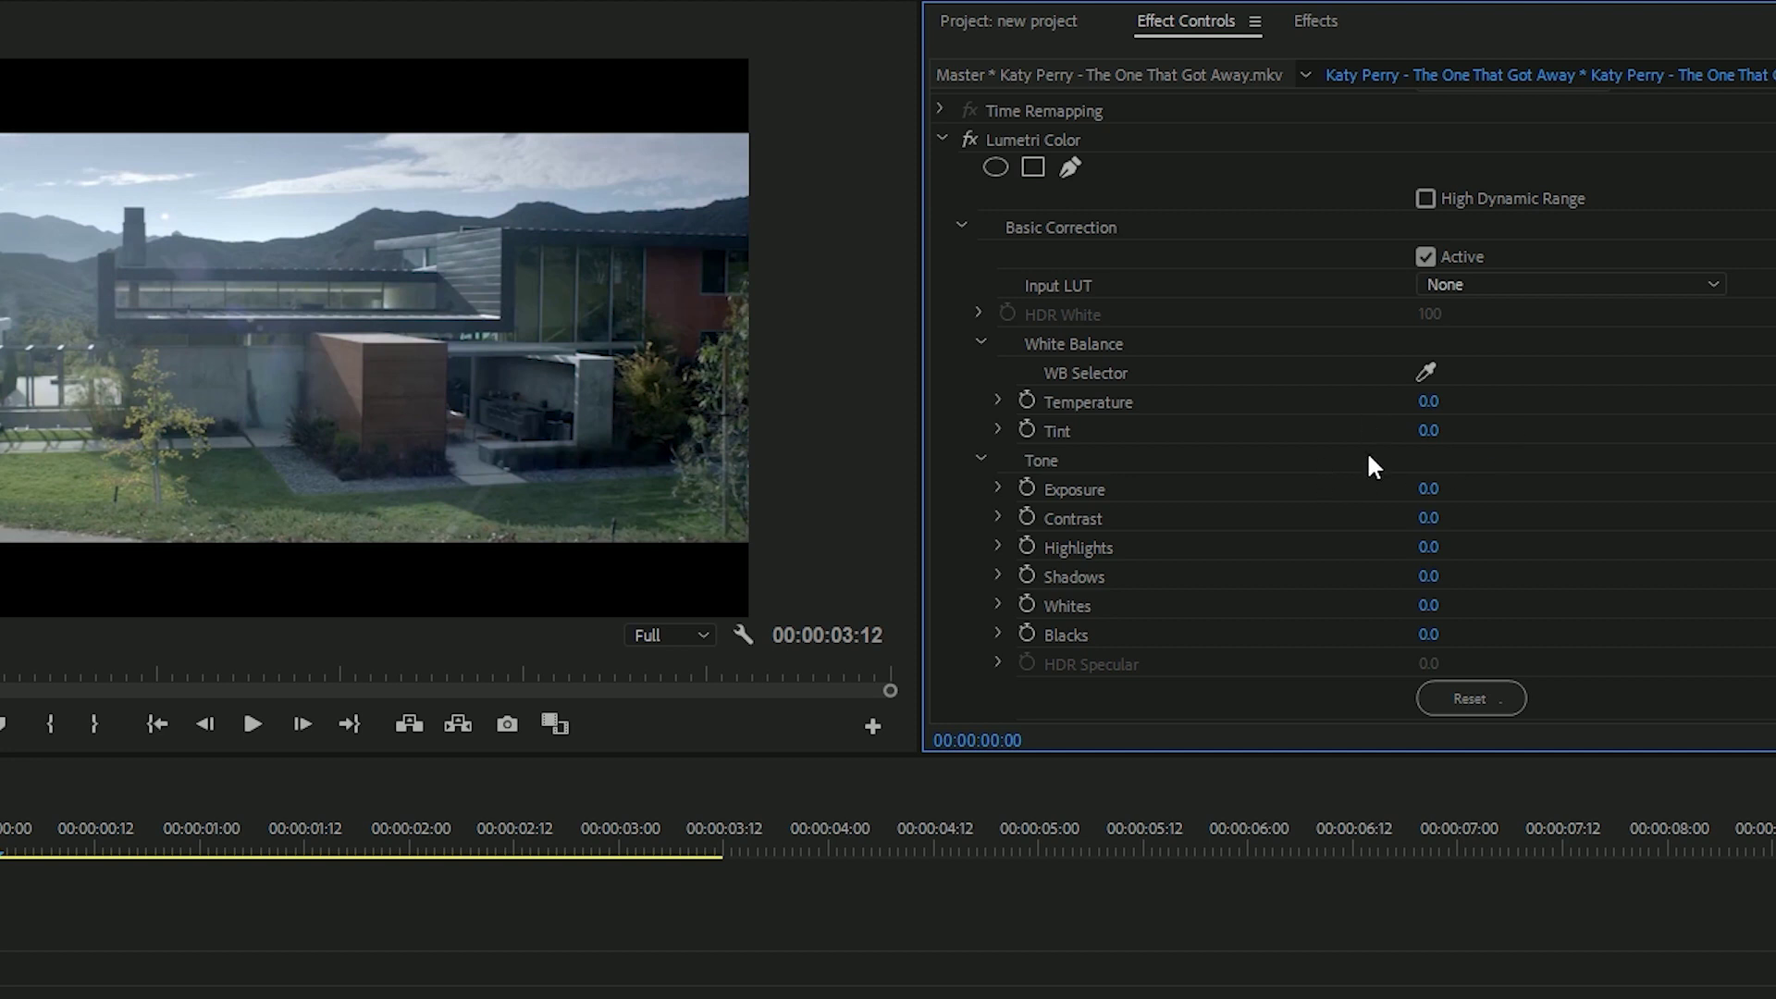
Step: Try out the Tone values in Basic Correction, including Highlights and Blacks at 15, undoing the Highlights change
mouse_move(1422, 494)
mouse_down()
mouse_move(1470, 494)
mouse_move(1380, 495)
mouse_move(1424, 523)
mouse_move(1572, 523)
mouse_move(1295, 524)
mouse_move(1434, 524)
mouse_up()
click(1442, 515)
text(0)
key(Return)
mouse_move(1425, 553)
mouse_down()
mouse_move(1499, 553)
mouse_move(1454, 547)
mouse_up()
key(ctrl+z)
drag(1429, 579, 1451, 629)
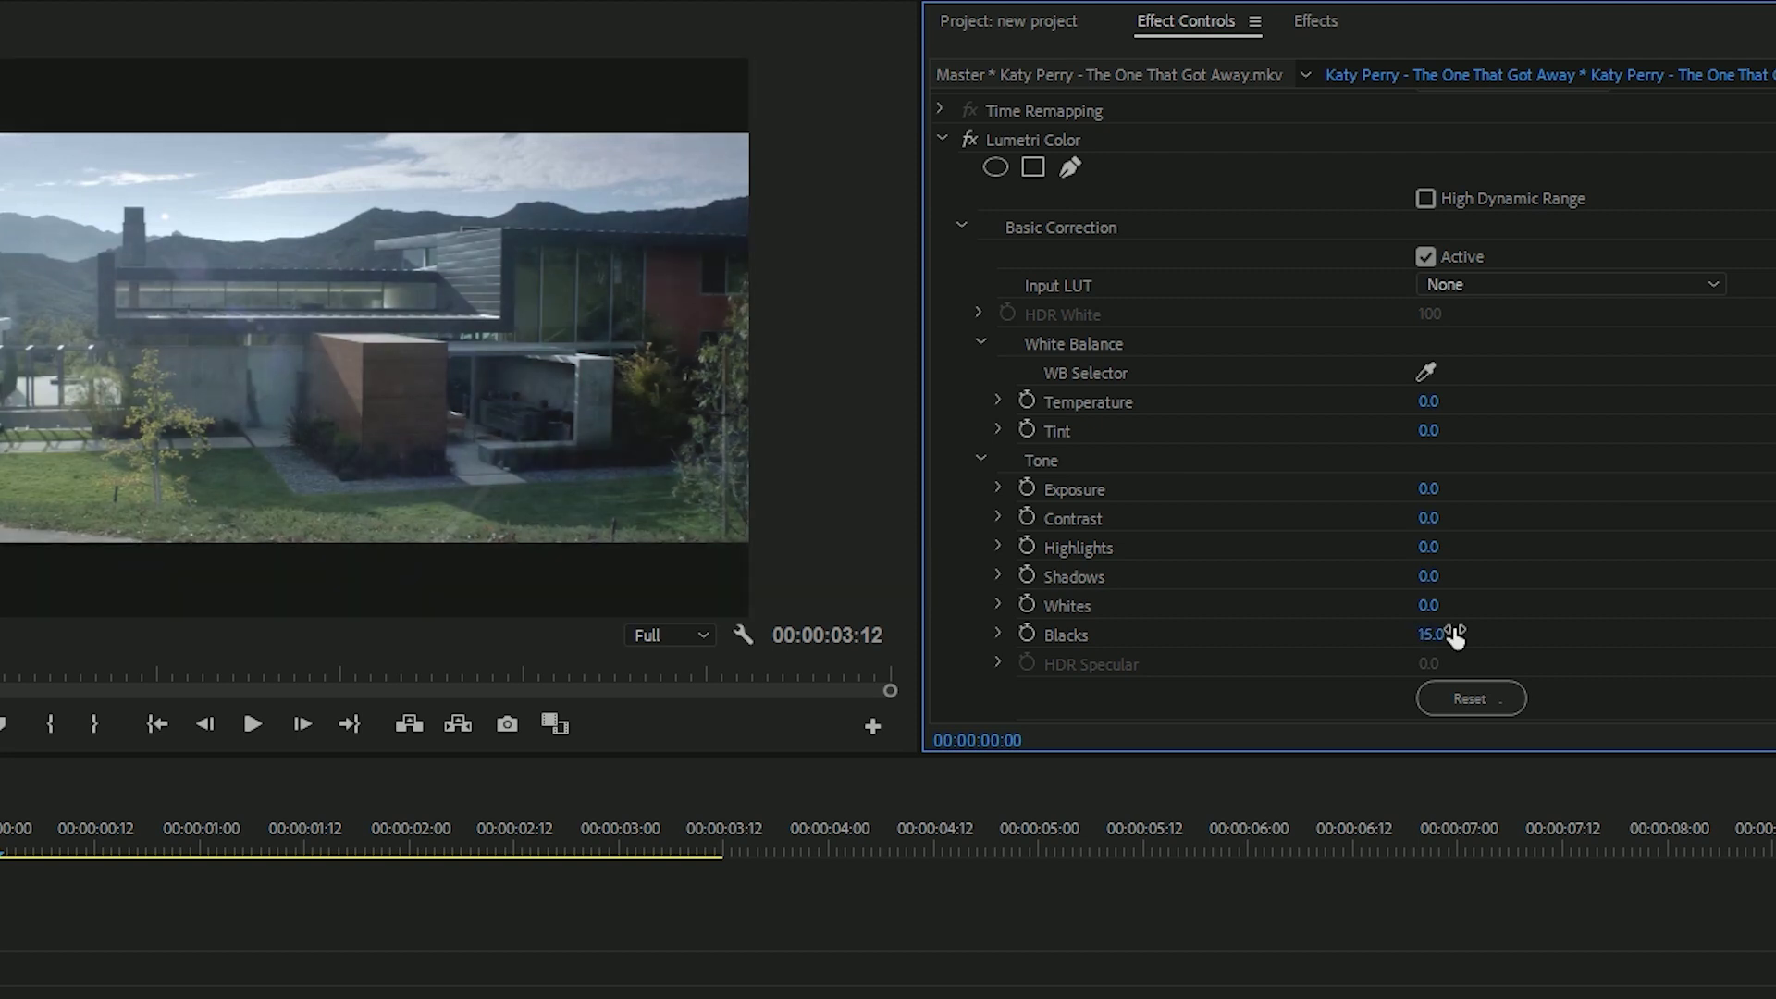
scroll(1617, 457, down, 5)
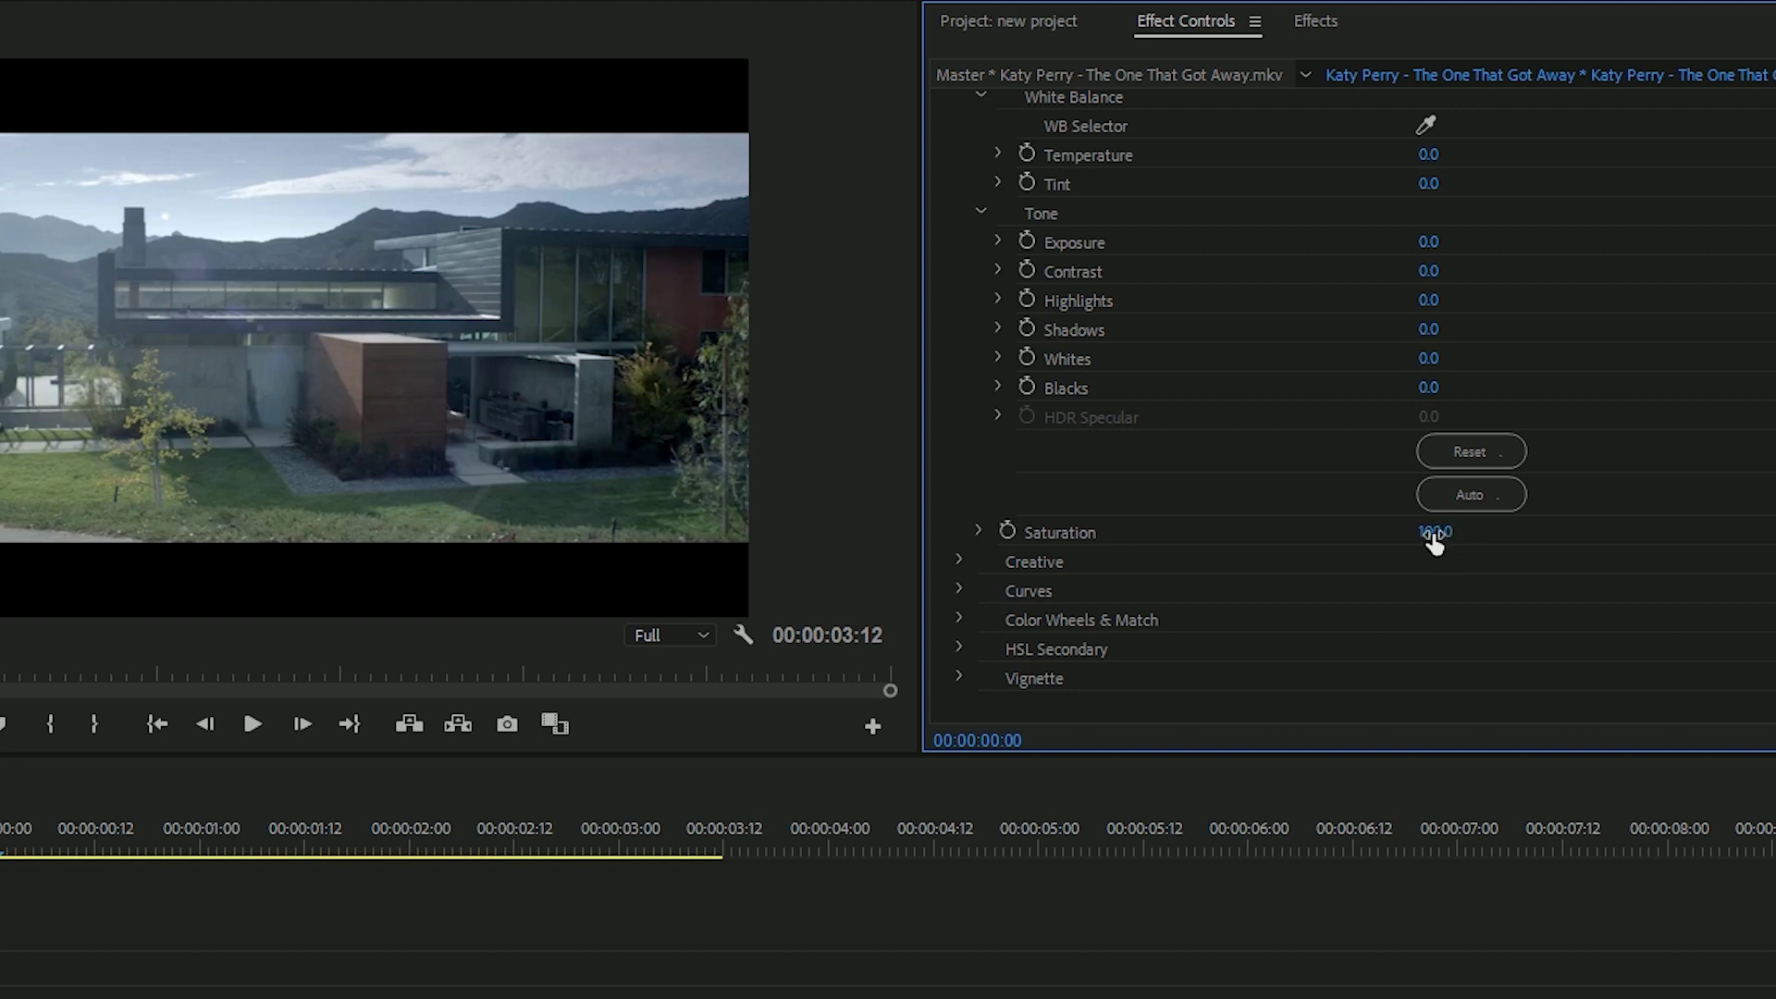
Step: Try a higher Saturation value in Basic Correction and undo the change
drag(1433, 542, 1522, 540)
key(ctrl+z)
Step: Expand the Creative settings of Lumetri Color and try the SL BLUE COLD look on the clip
click(959, 560)
scroll(1183, 566, down, 3)
scroll(1184, 558, down, 1)
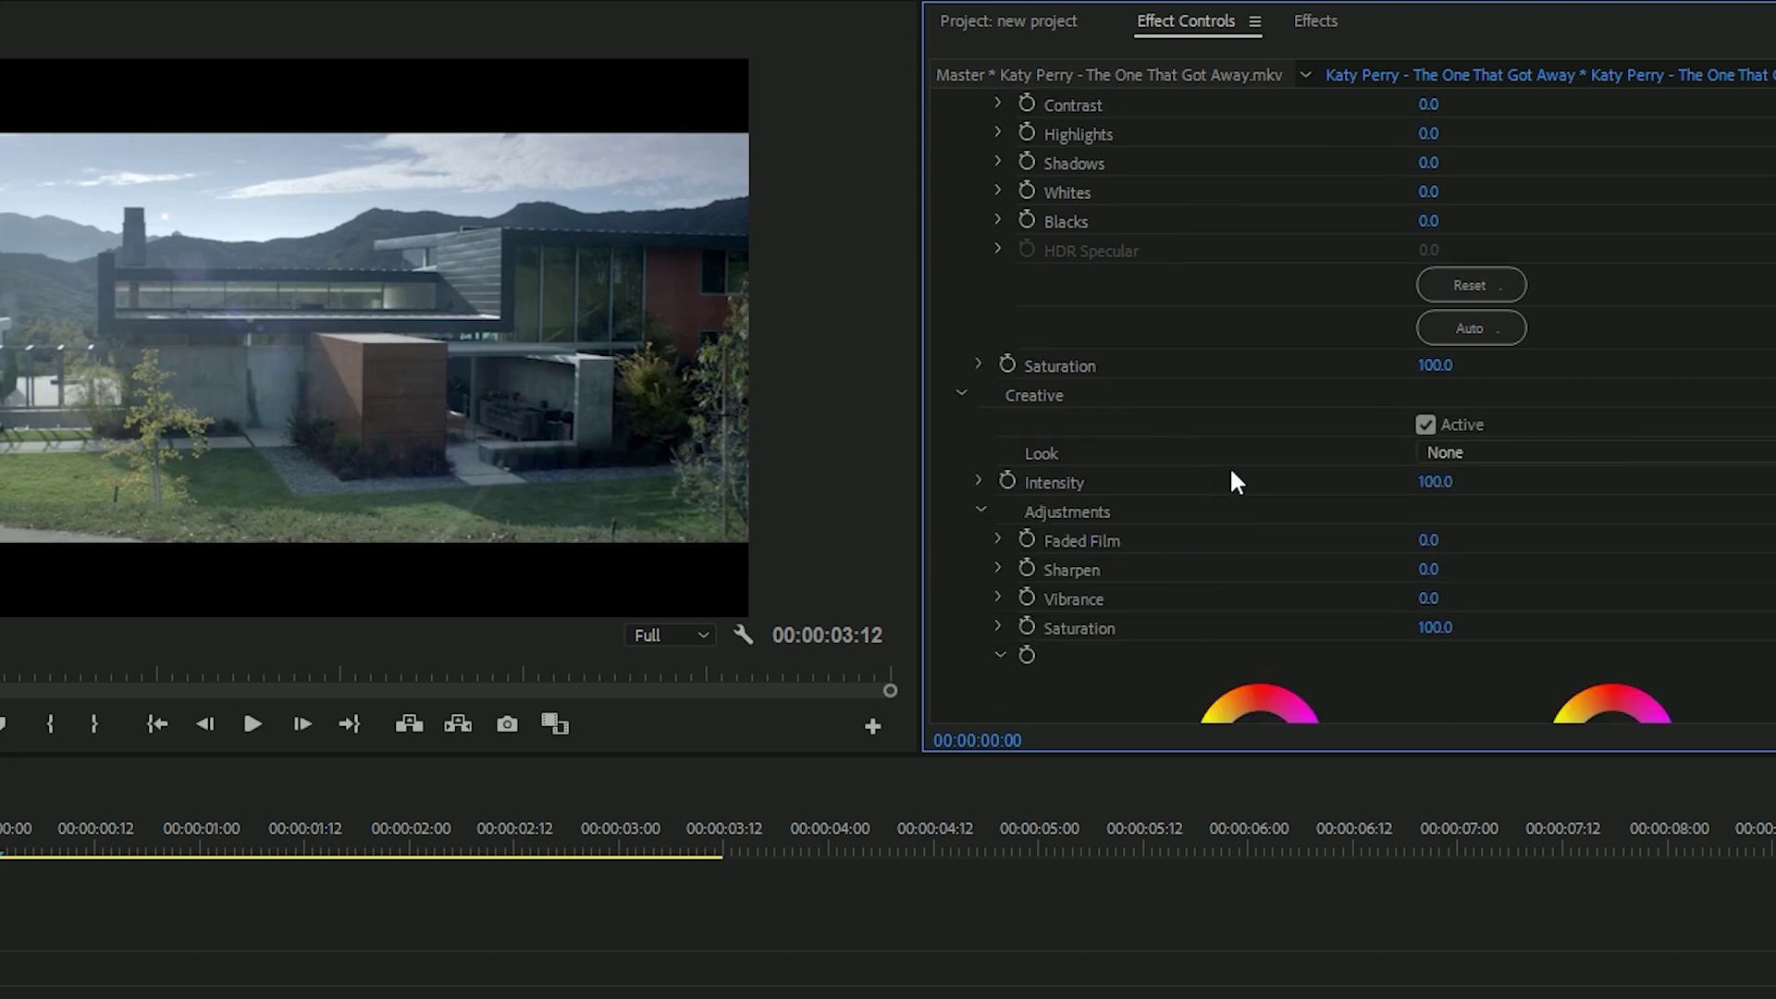
click(1498, 453)
scroll(1573, 983, down, 4)
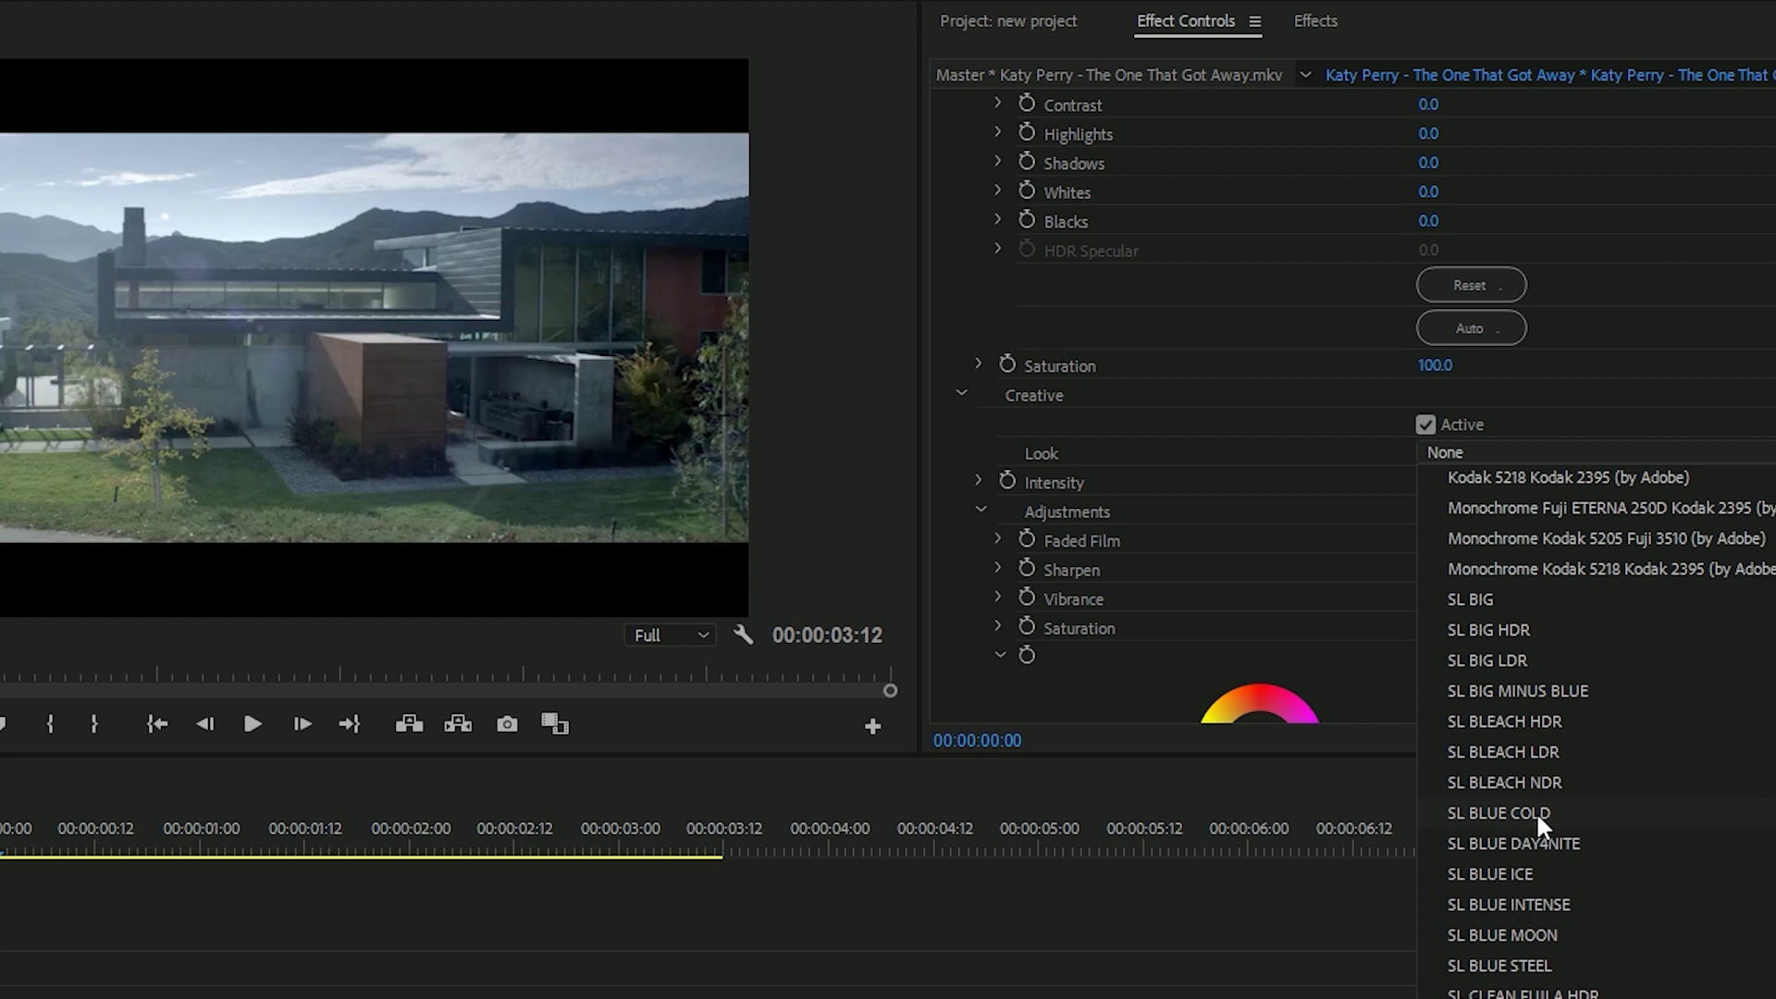
click(1535, 812)
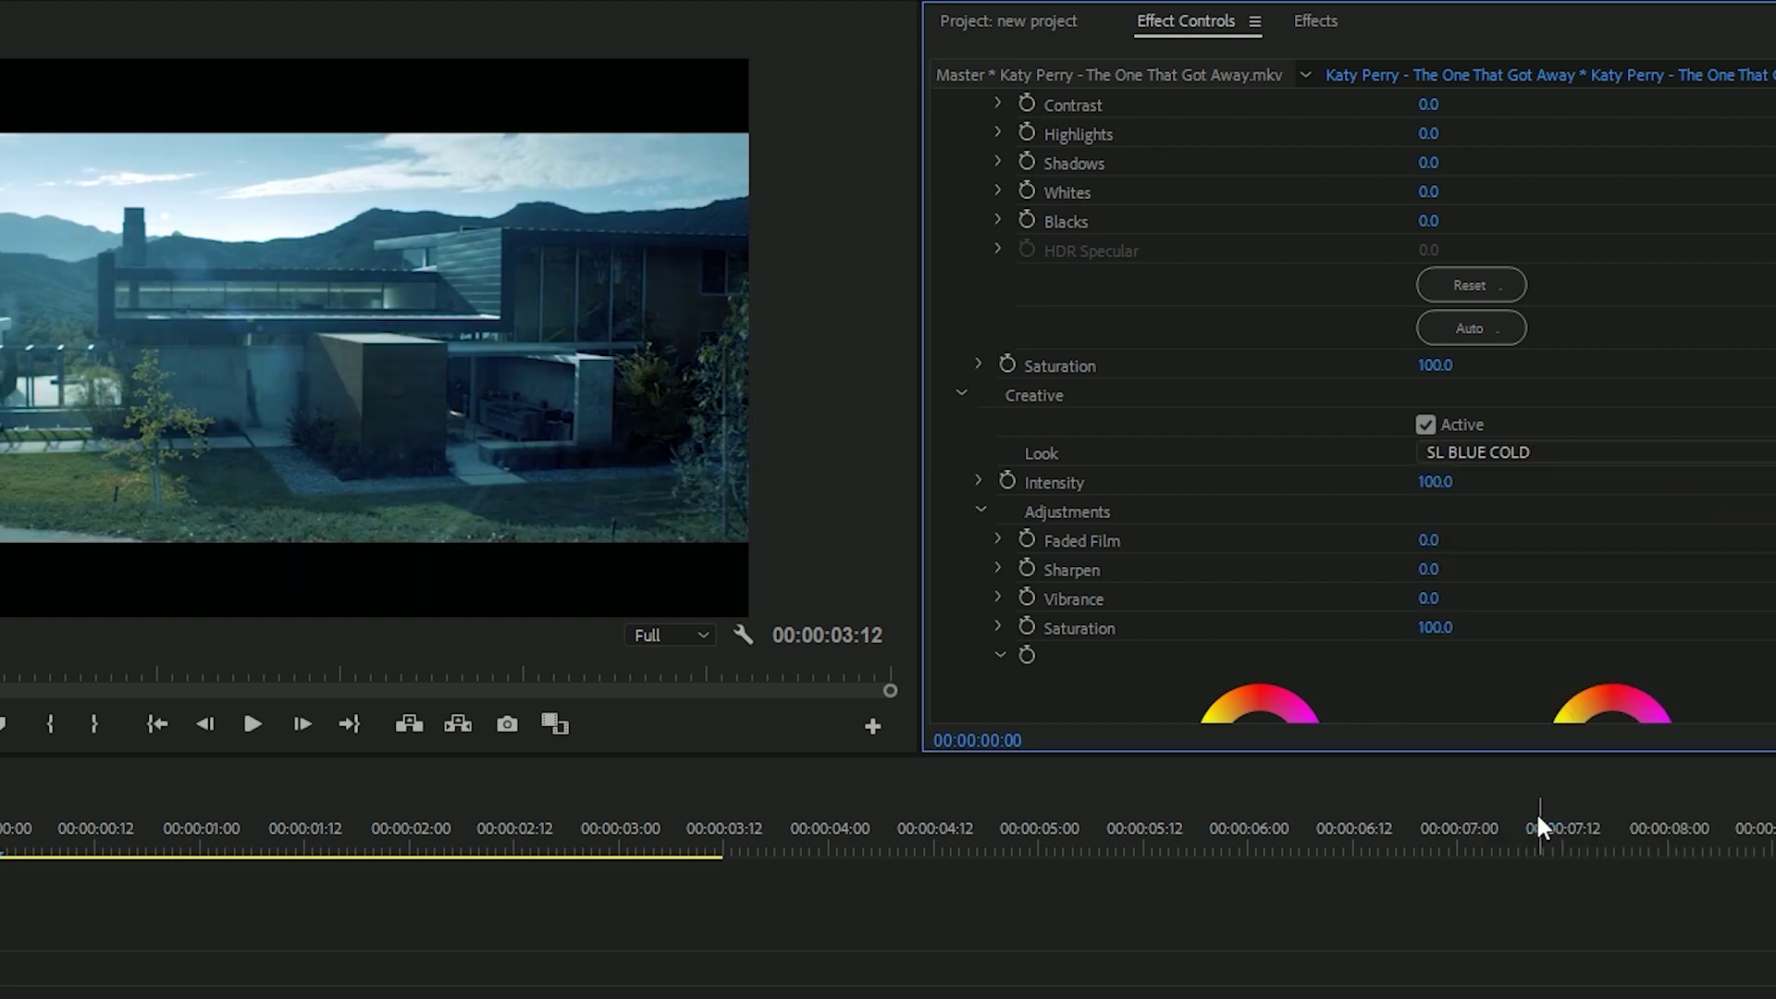
Step: Try the SL GOLD ORANGE look on the clip, and set Look back to None
click(1467, 456)
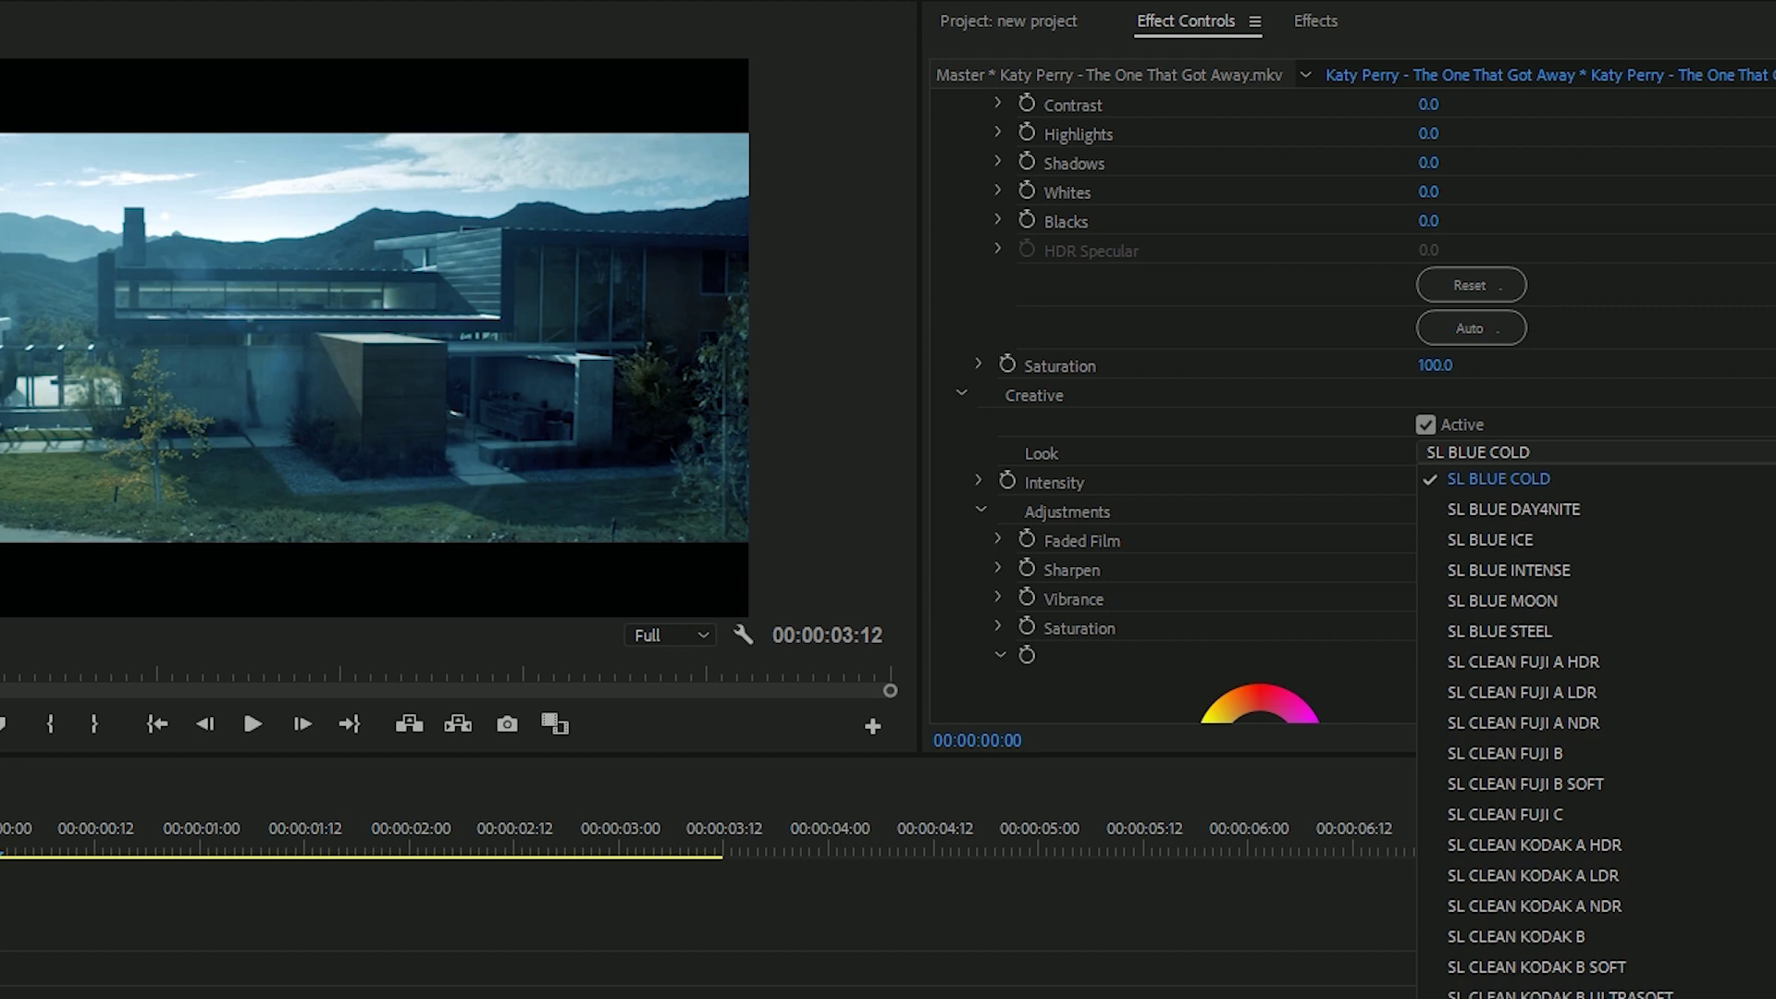
scroll(1655, 863, down, 6)
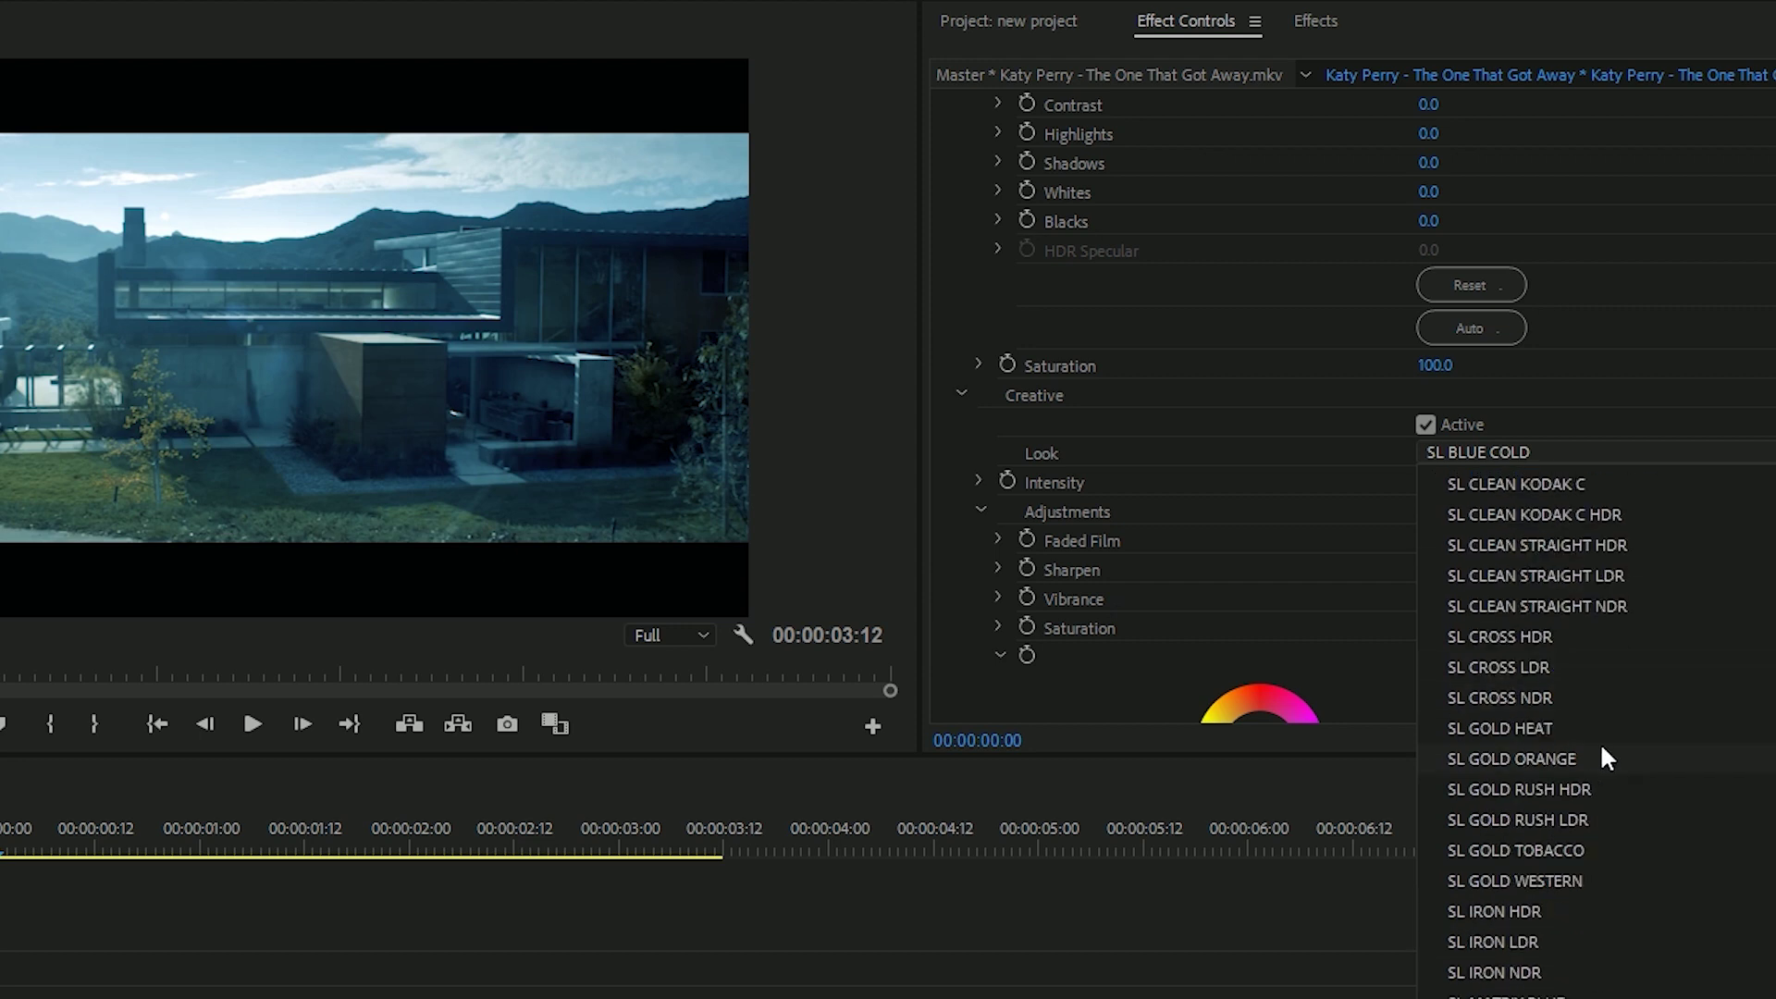
click(1570, 757)
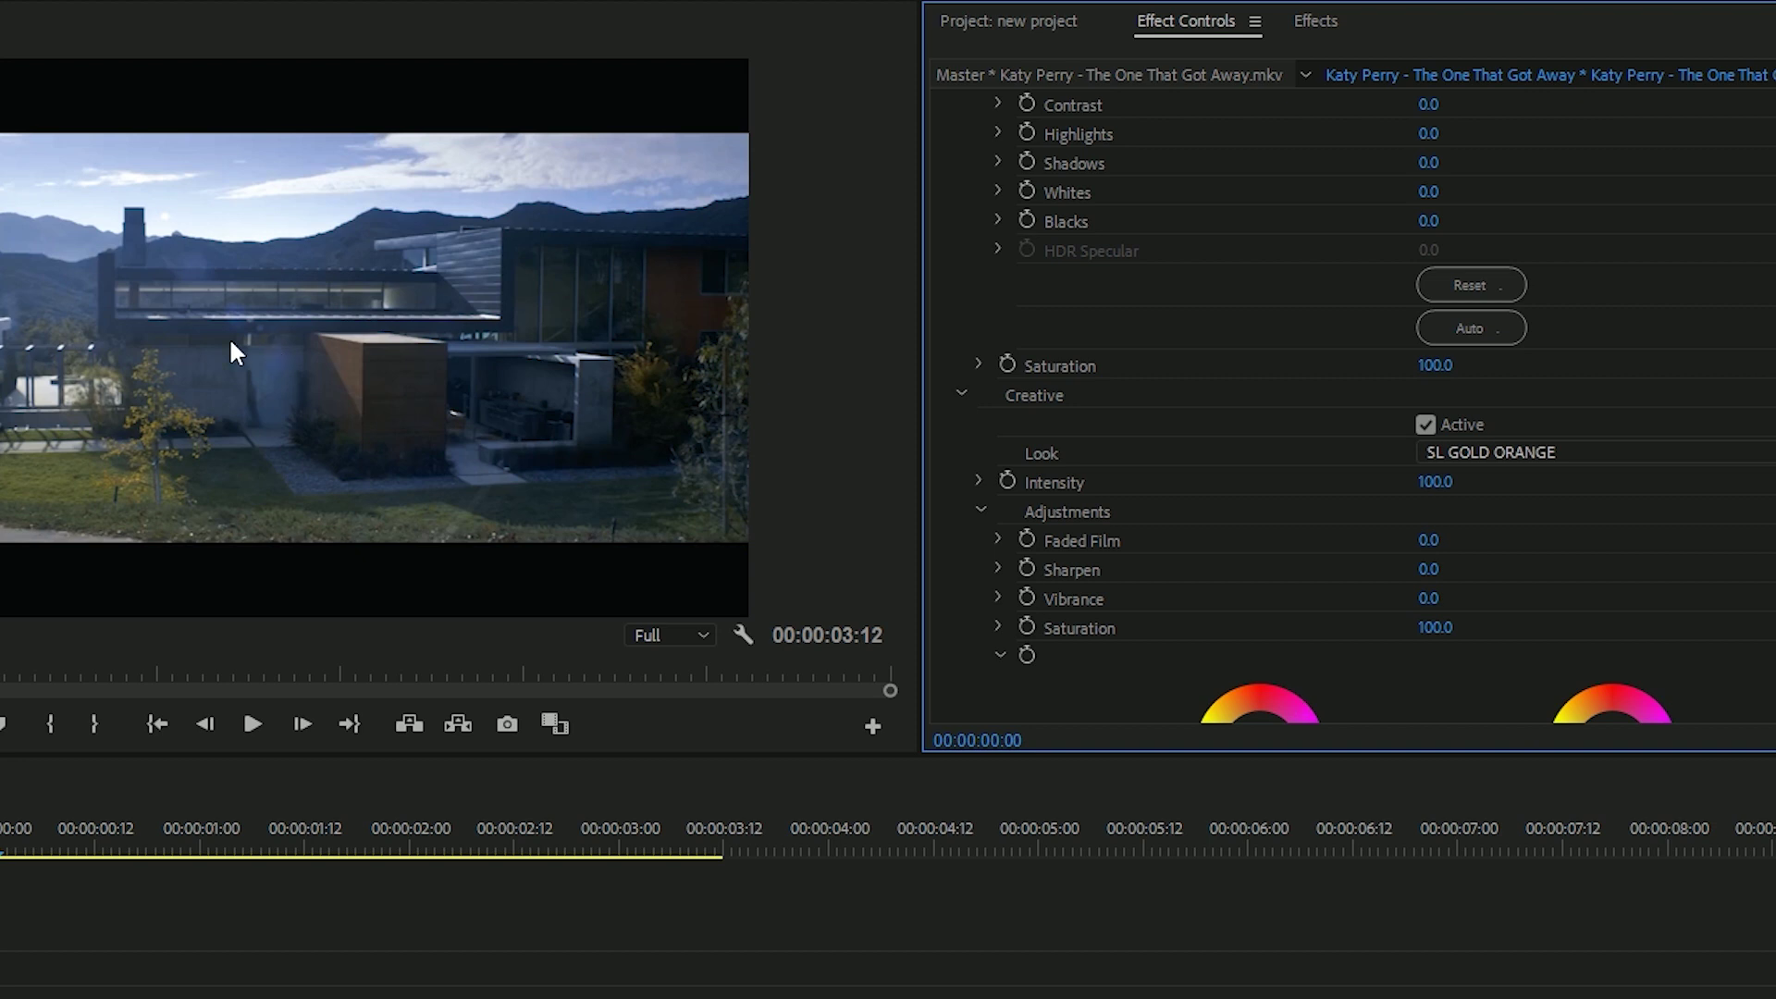
click(1446, 451)
scroll(1469, 540, up, 6)
click(1463, 477)
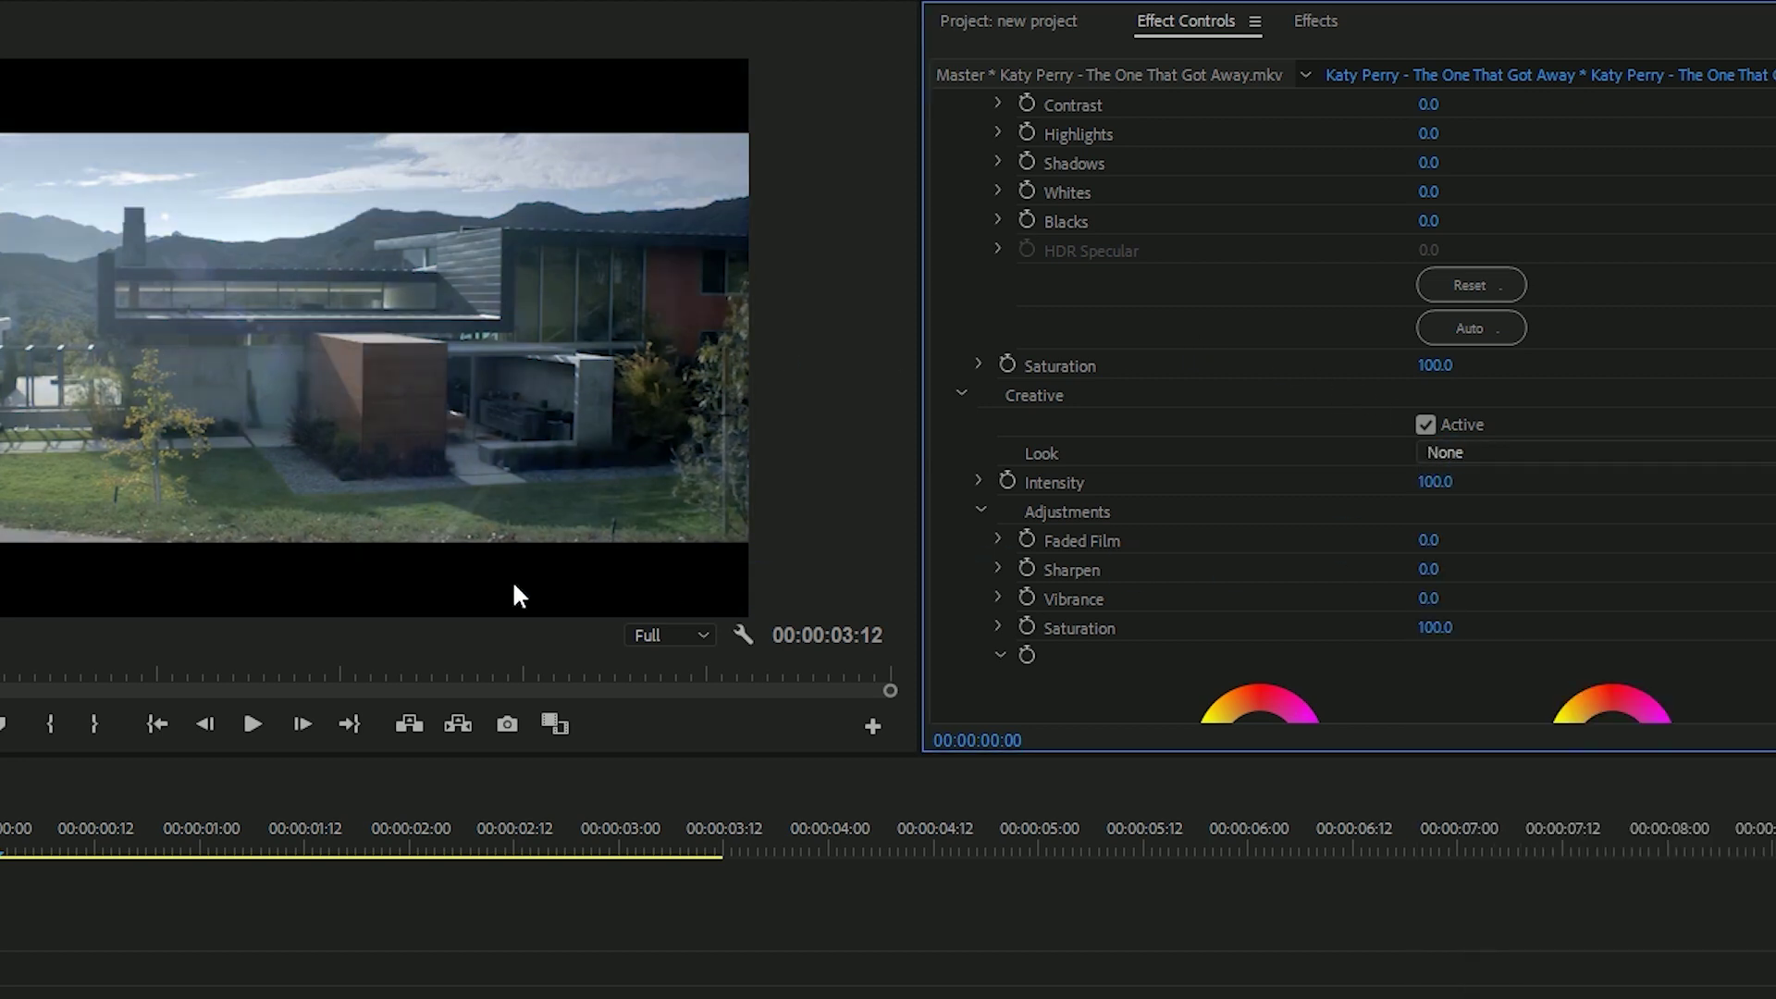
Step: Collapse the Creative and Basic Correction settings and expand the Curves settings of Lumetri Color
click(961, 395)
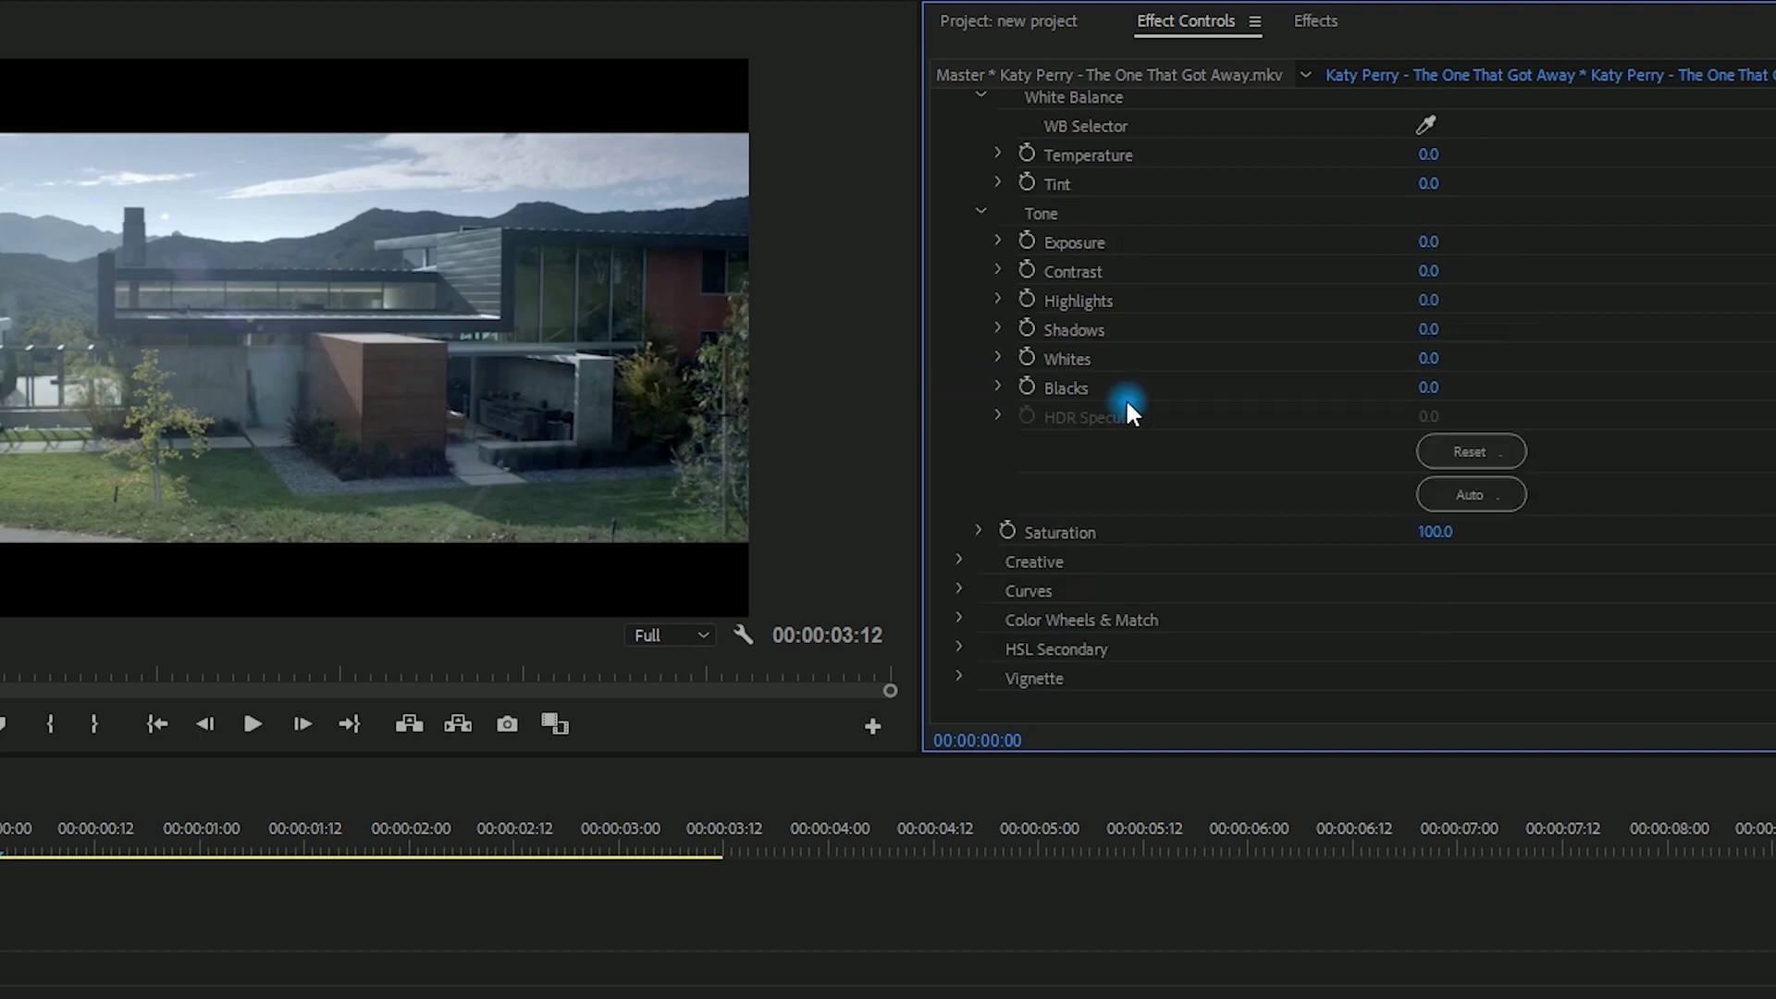
scroll(973, 166, up, 5)
click(956, 132)
click(995, 473)
click(957, 590)
scroll(1258, 536, down, 3)
scroll(1251, 541, down, 5)
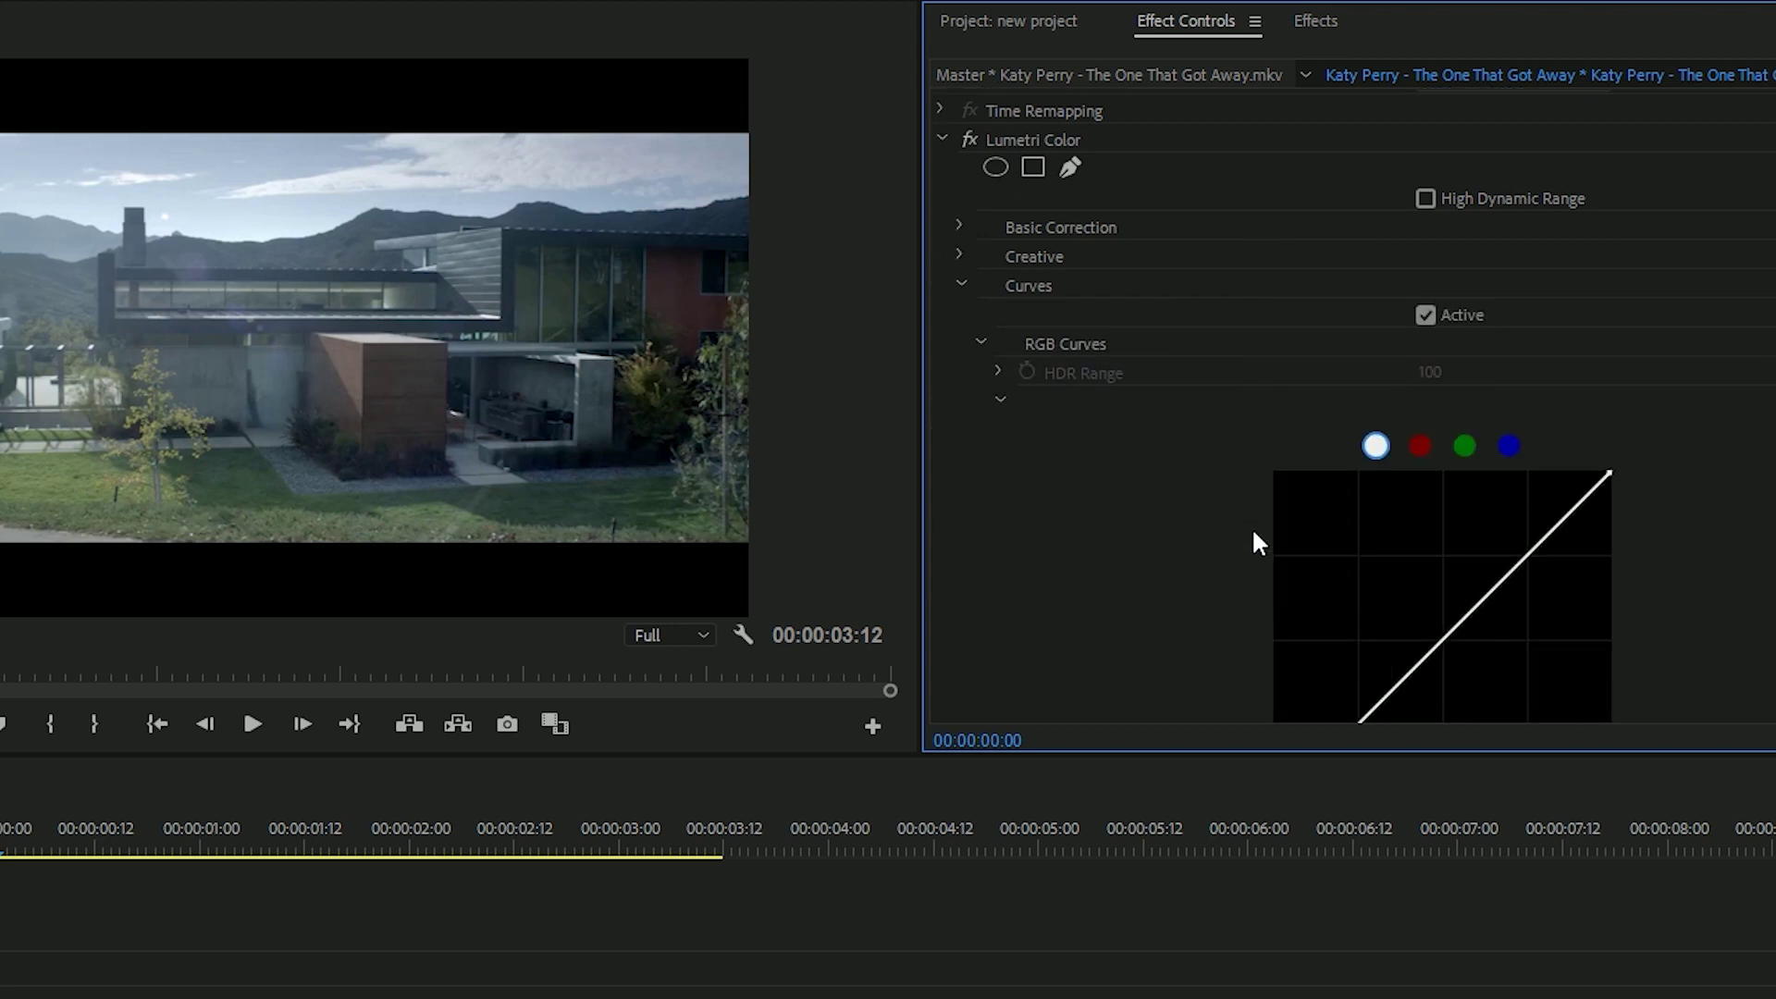
Step: Try adjusting the white, red, green and blue RGB curves at their midpoints, resetting each curve to a straight line
mouse_move(1451, 507)
mouse_down()
mouse_move(1475, 535)
mouse_move(1415, 468)
mouse_move(1474, 523)
mouse_up()
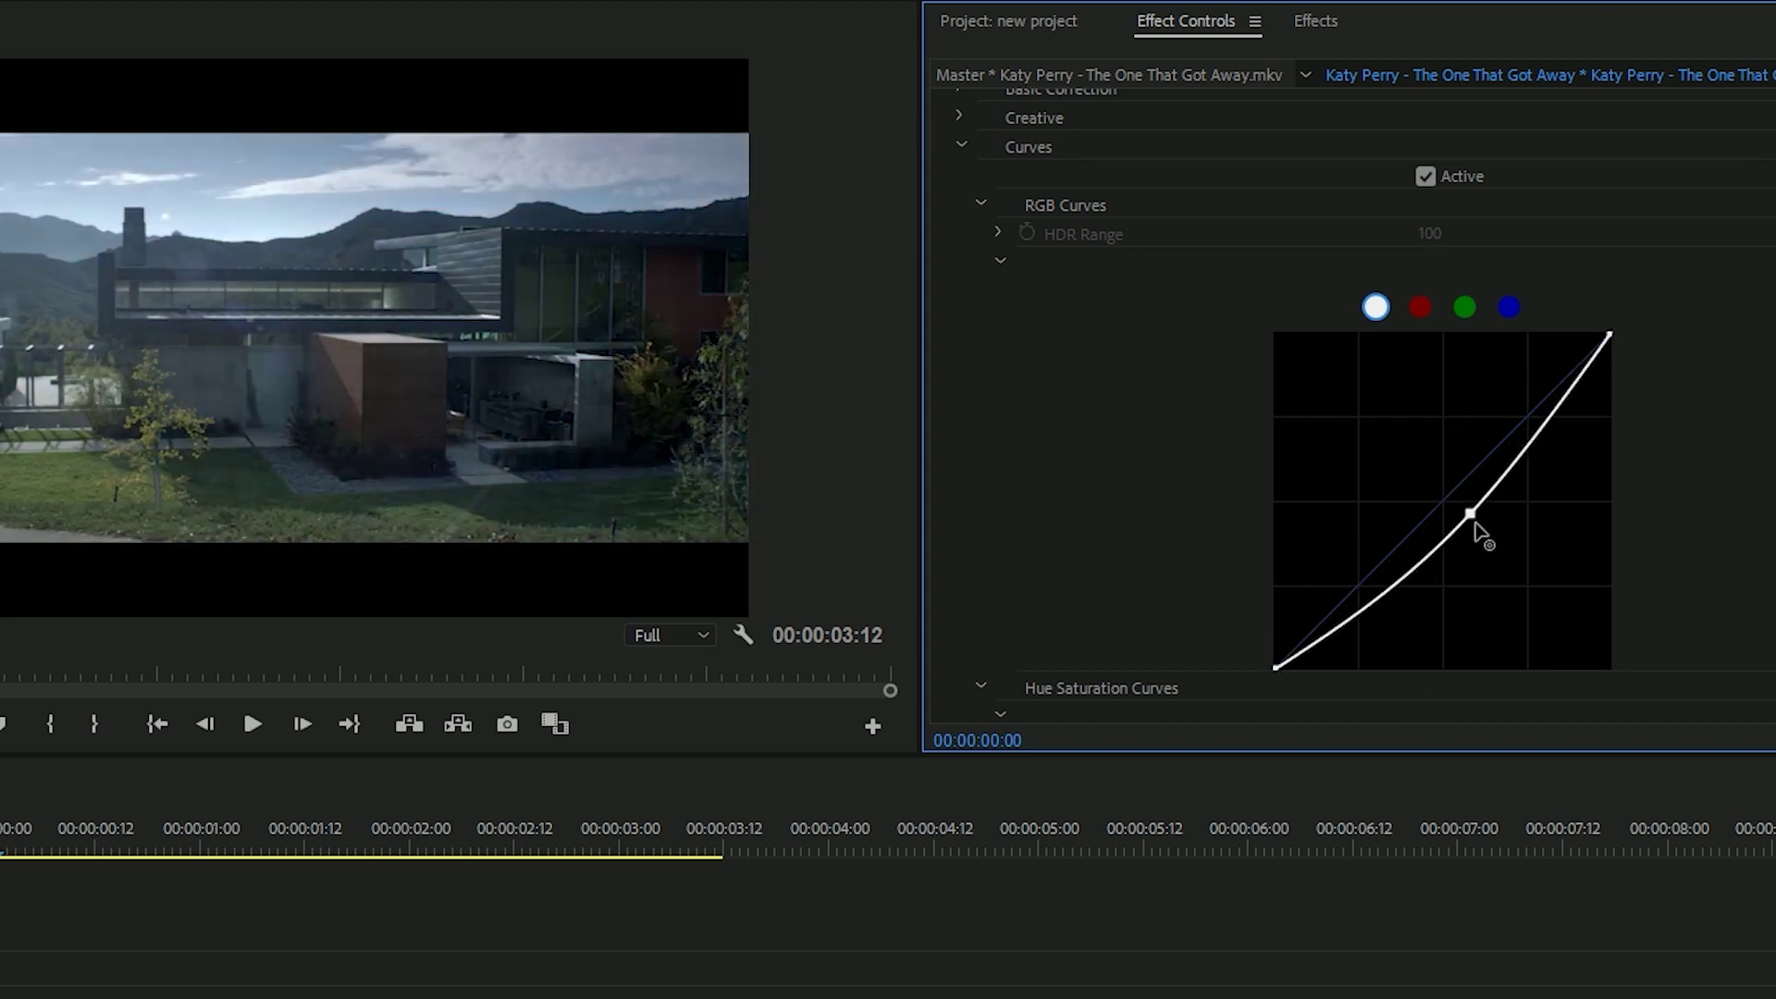
double_click(1439, 499)
click(1415, 308)
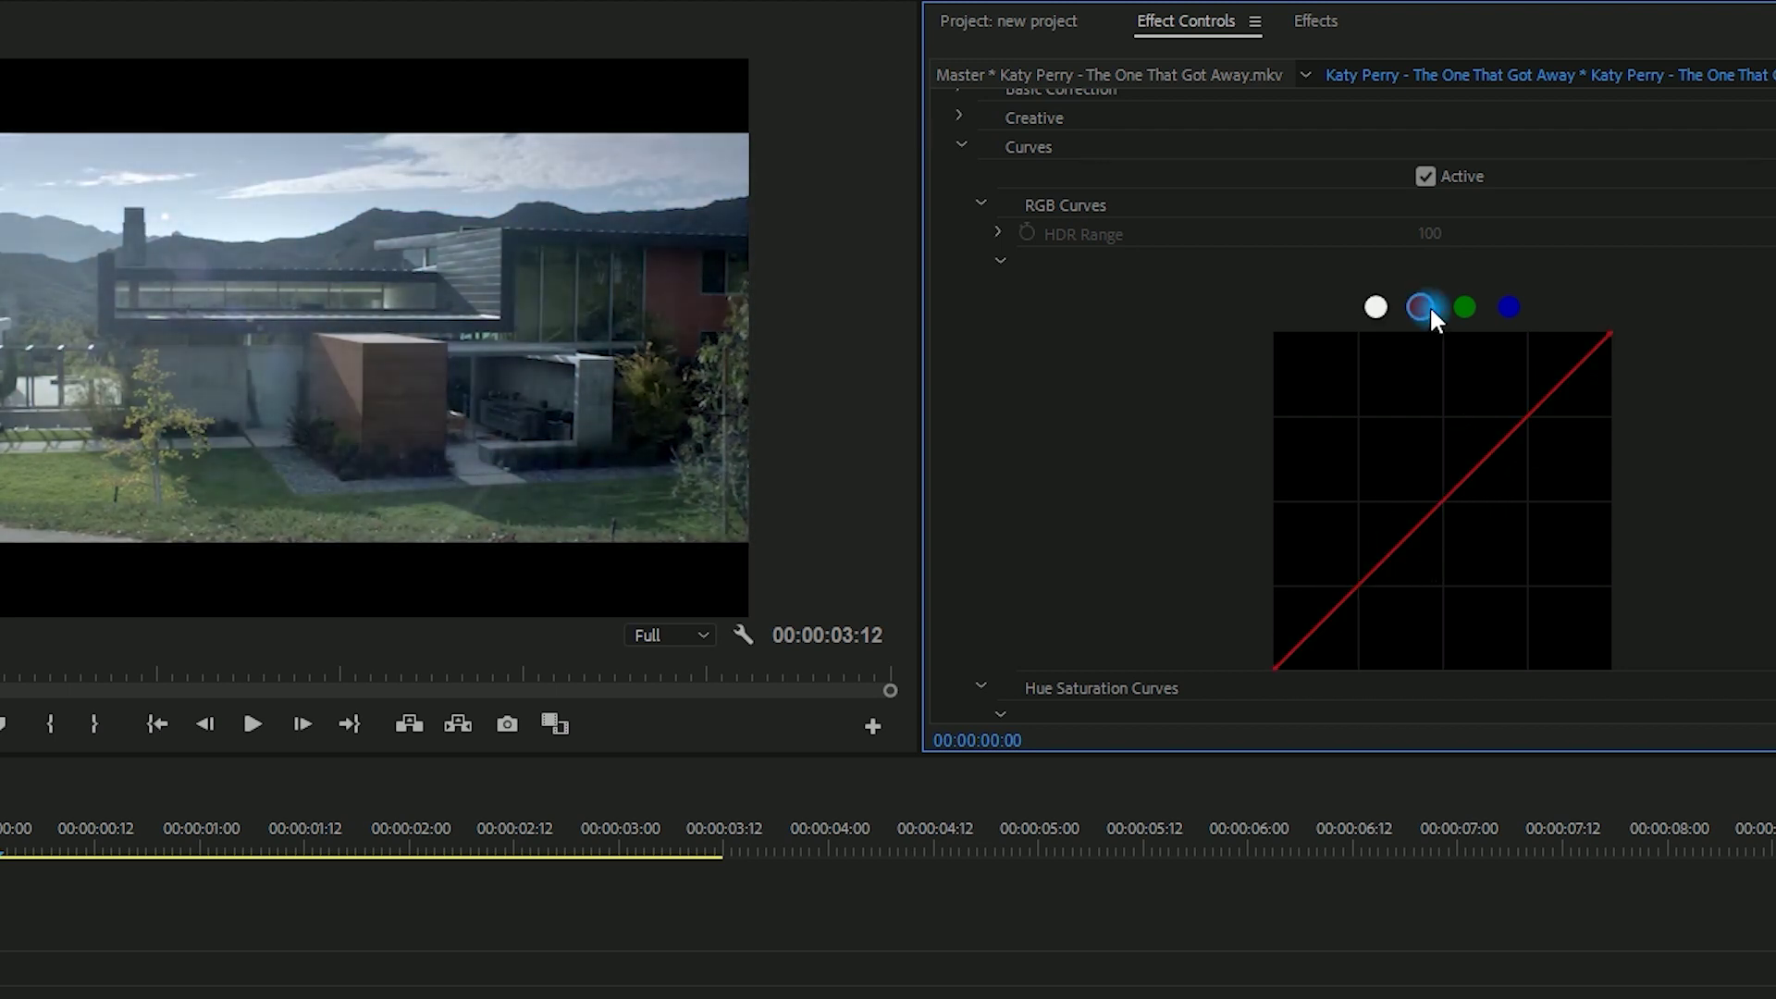
drag(1434, 519, 1458, 551)
double_click(1467, 539)
click(1464, 307)
double_click(1459, 551)
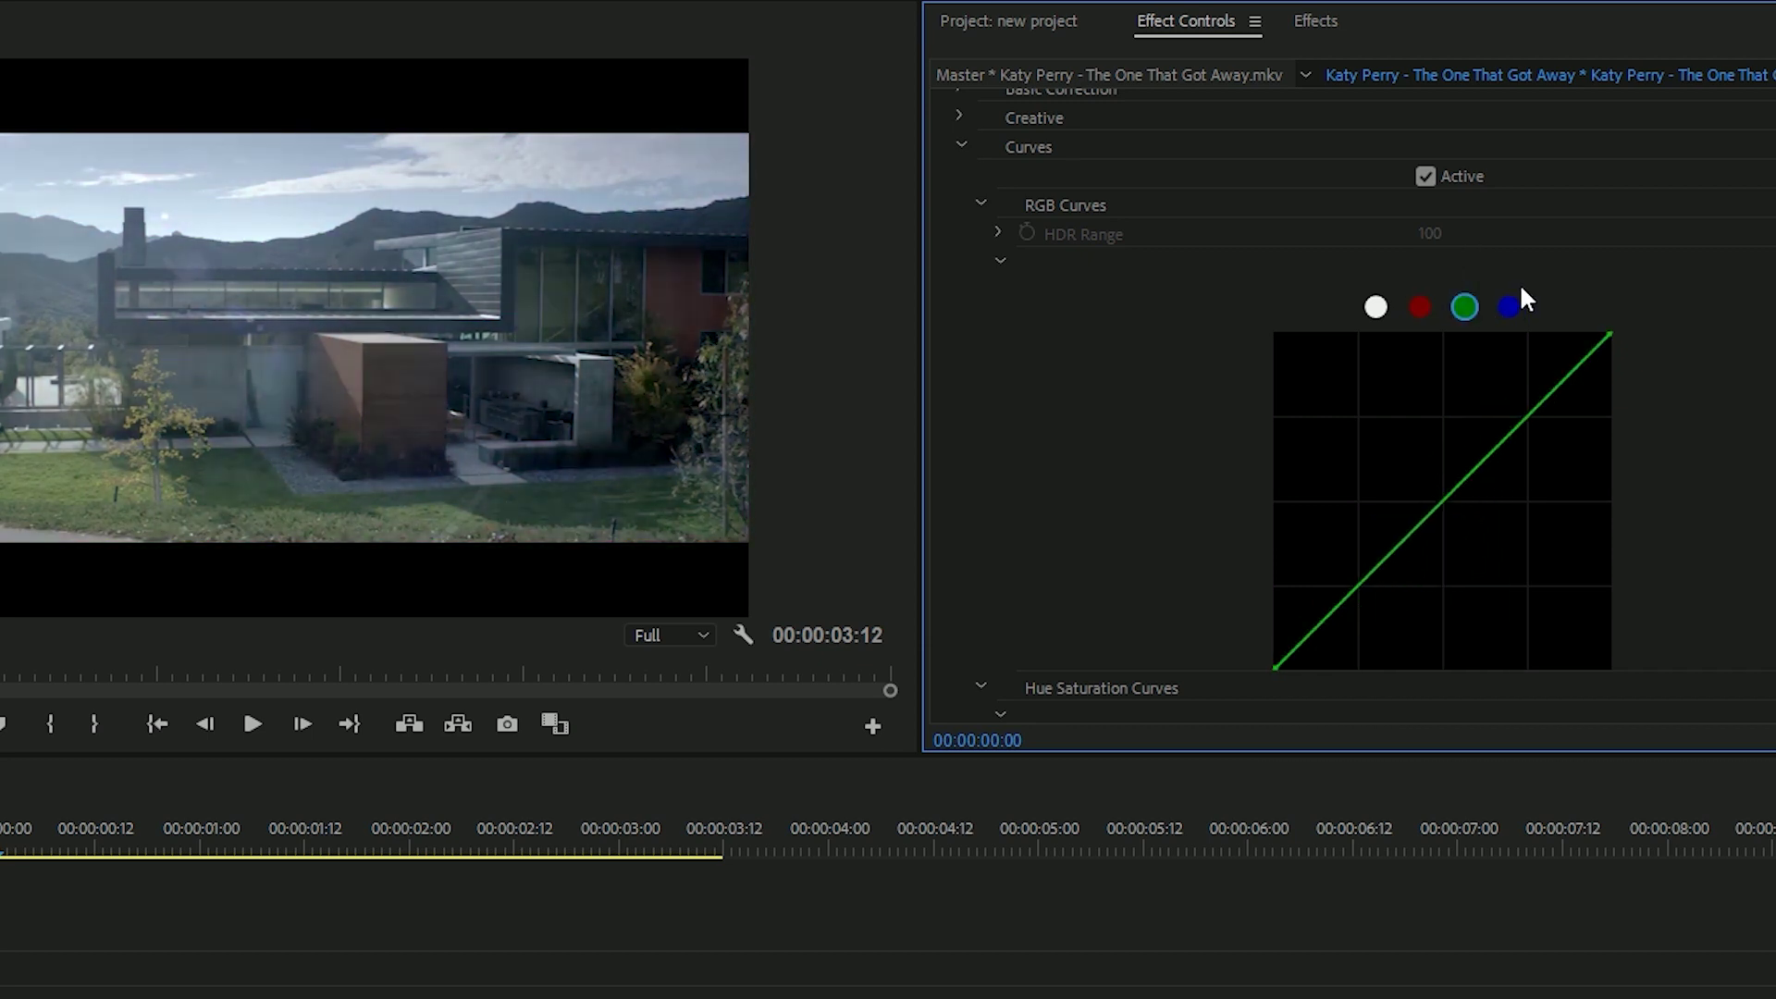
click(1509, 305)
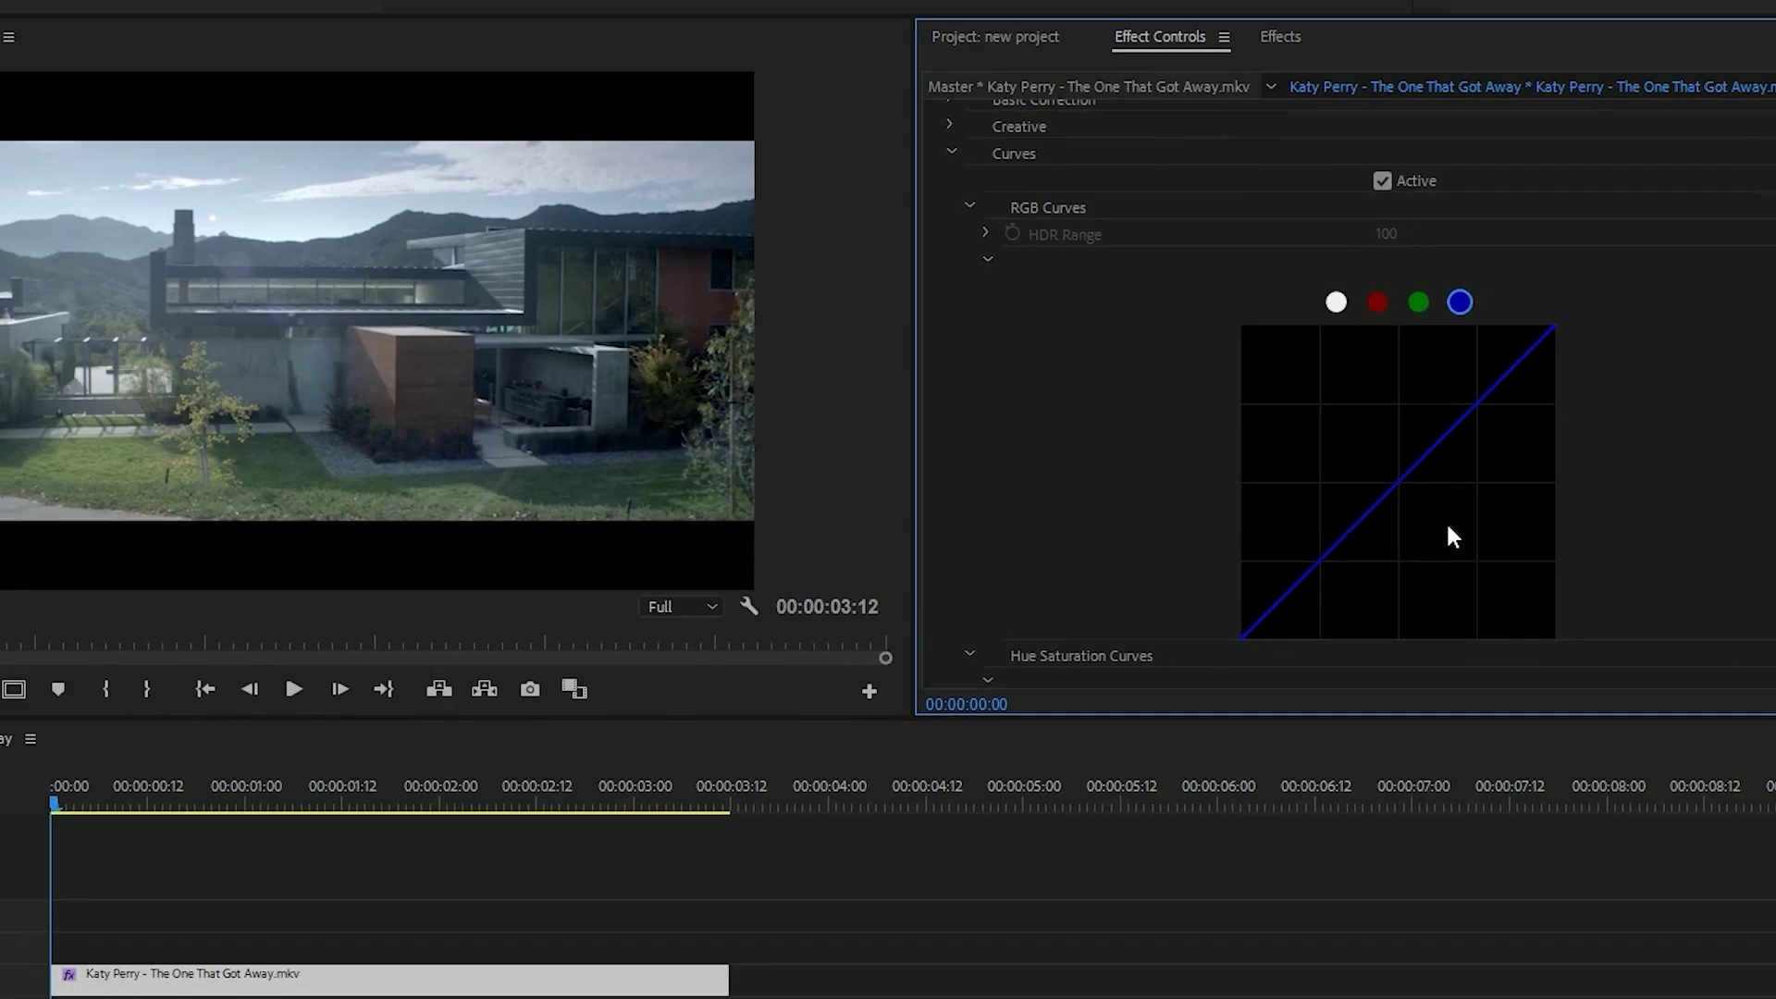
drag(1401, 500, 1311, 490)
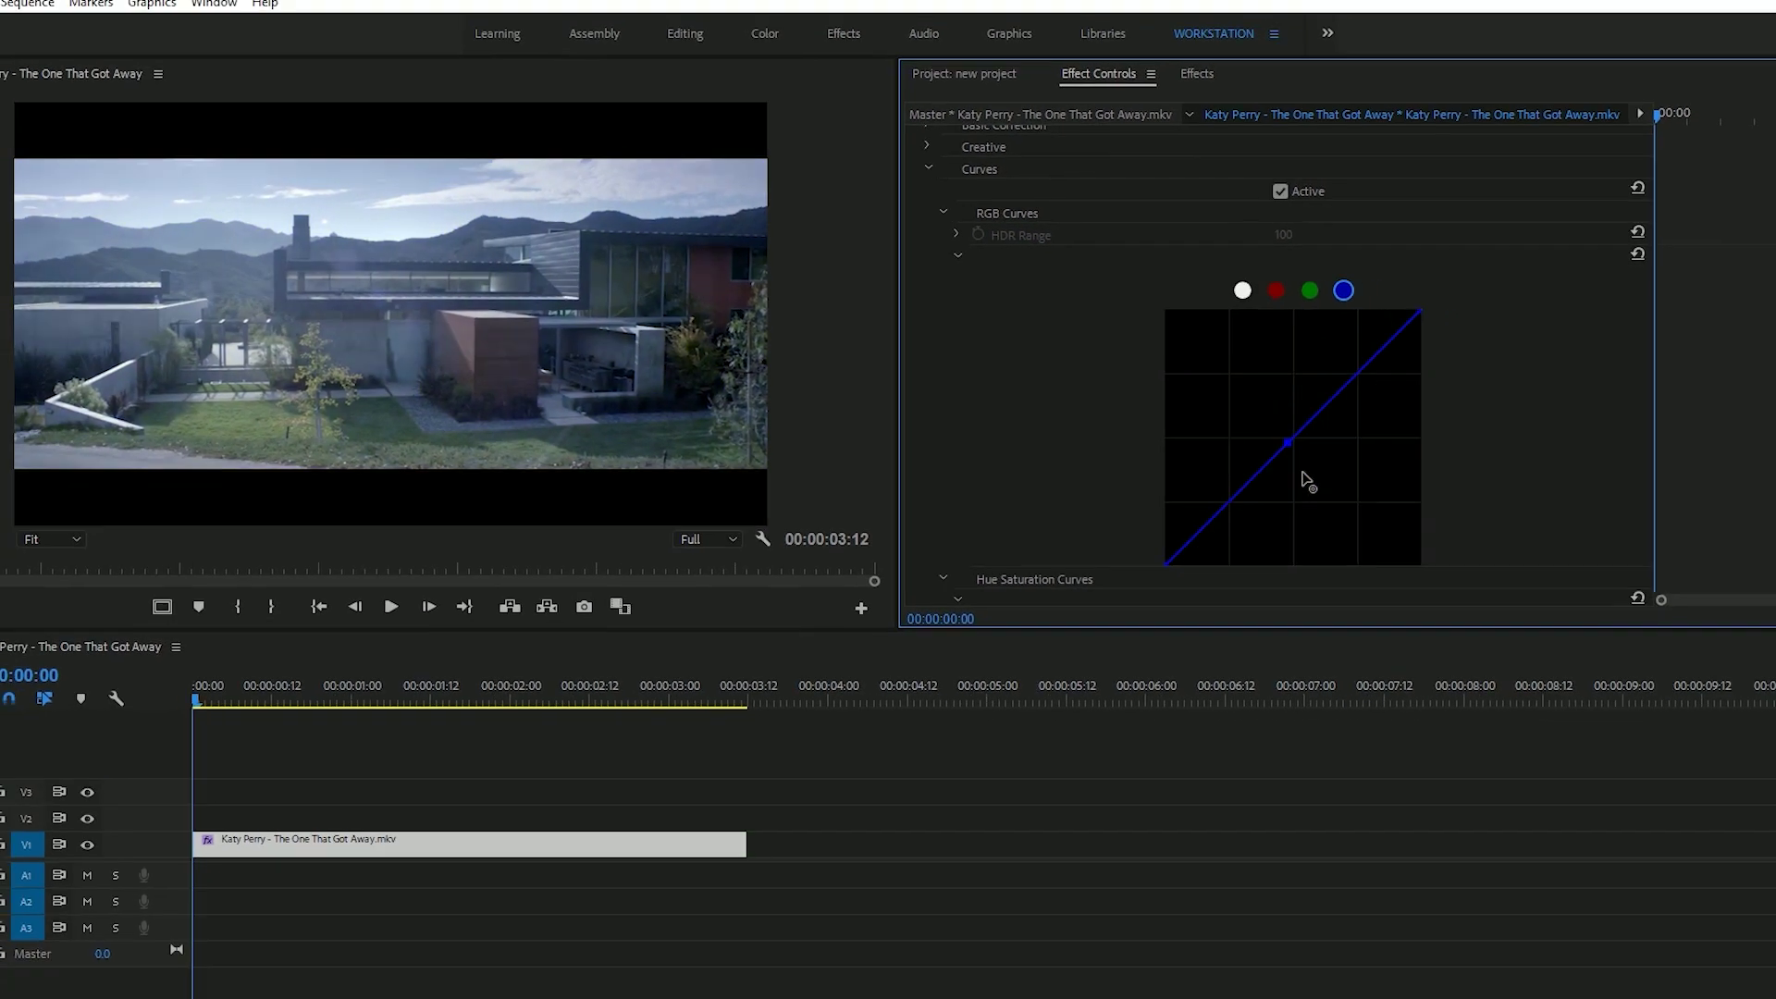
double_click(1312, 490)
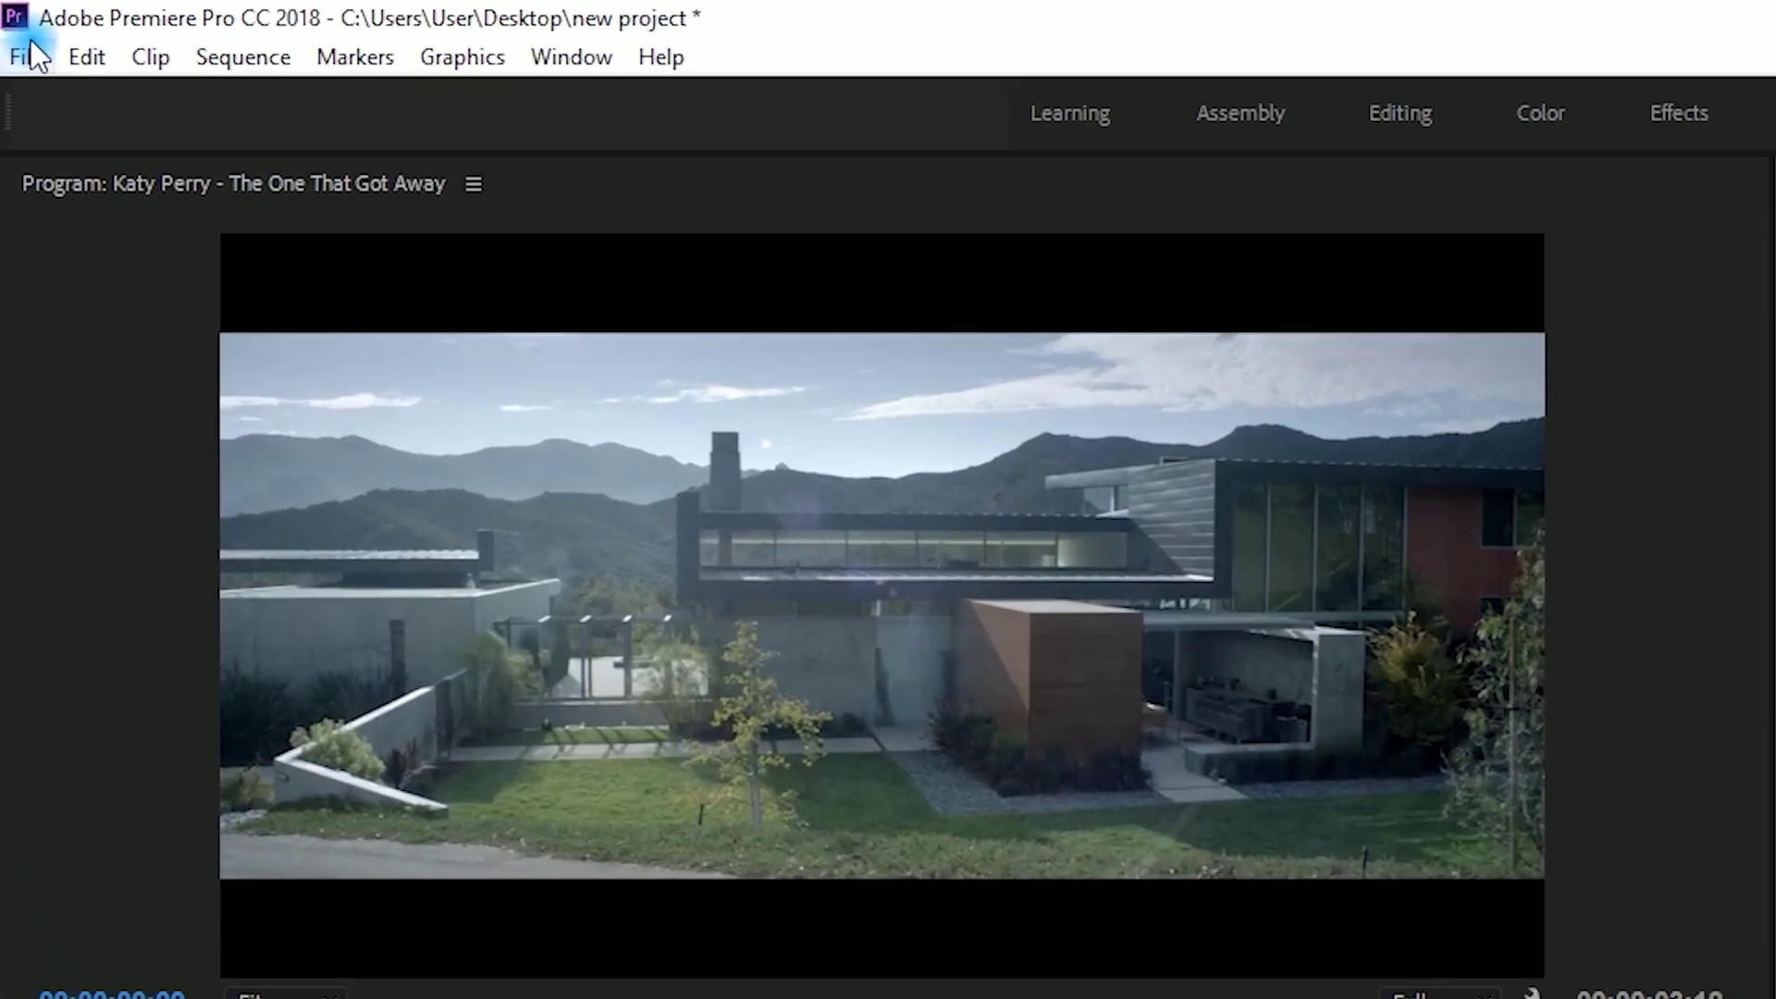
Step: Create a new legacy title named "This is a test", keeping the 1280 by 720, 24.00 fps video settings
click(32, 56)
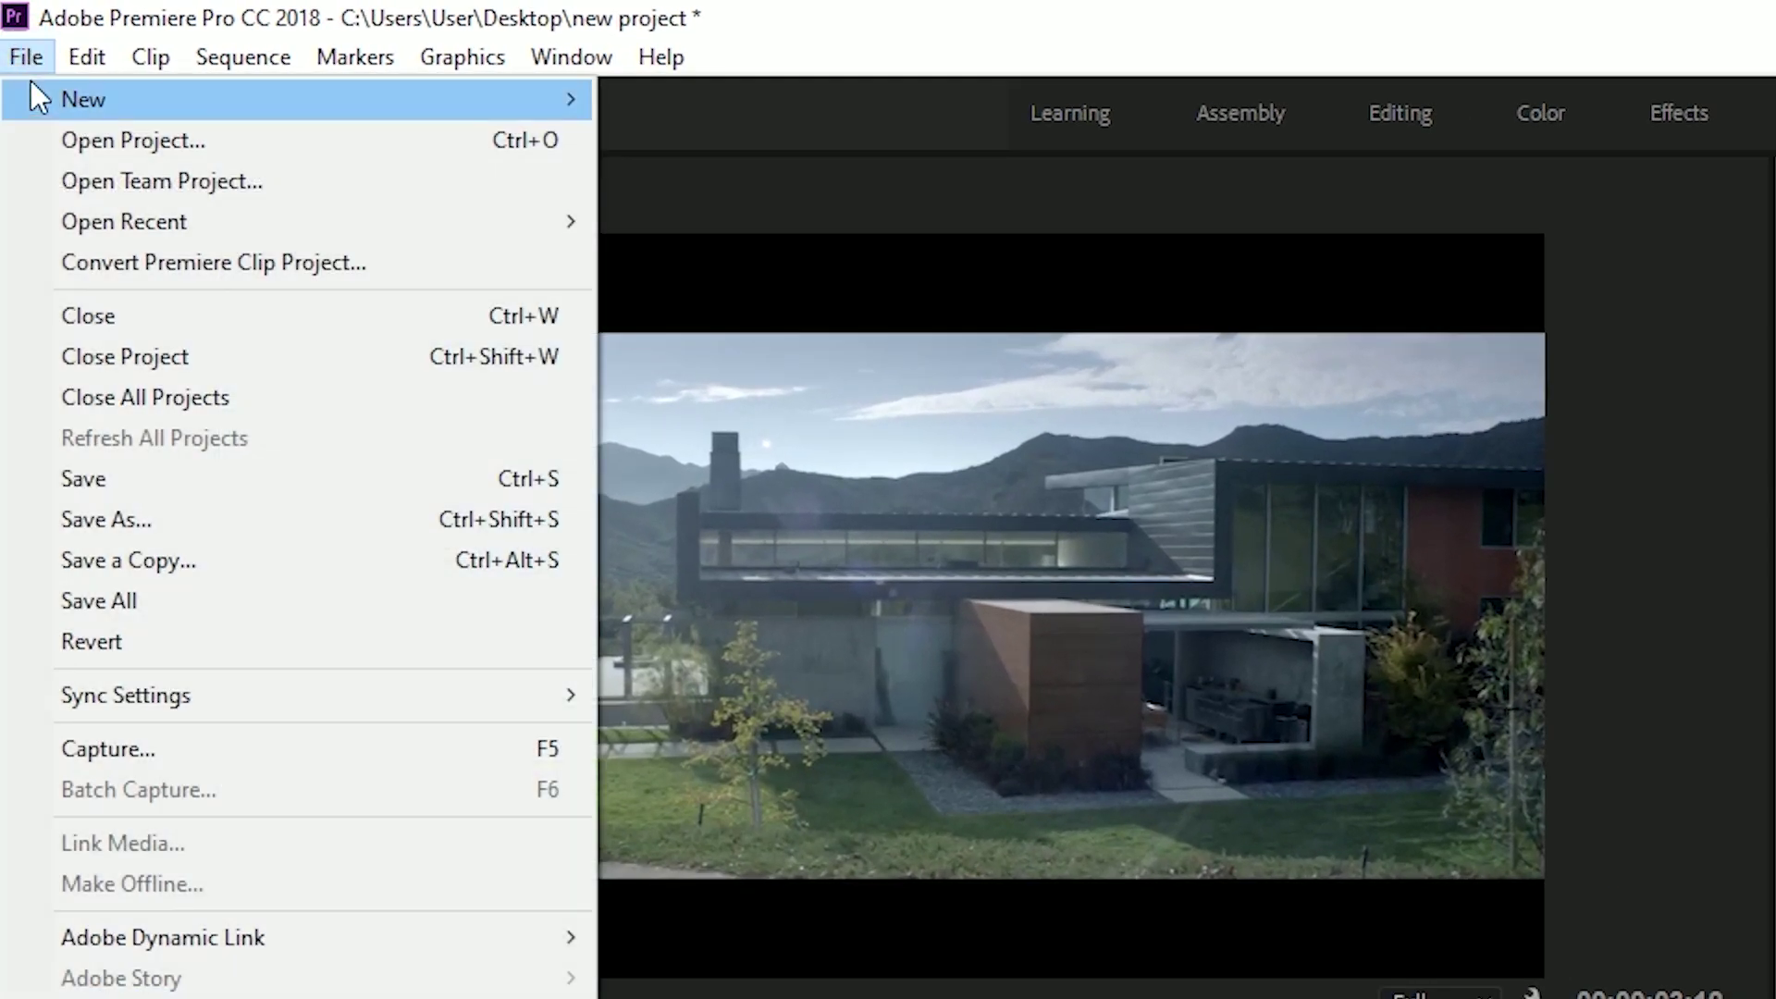
mouse_move(51, 92)
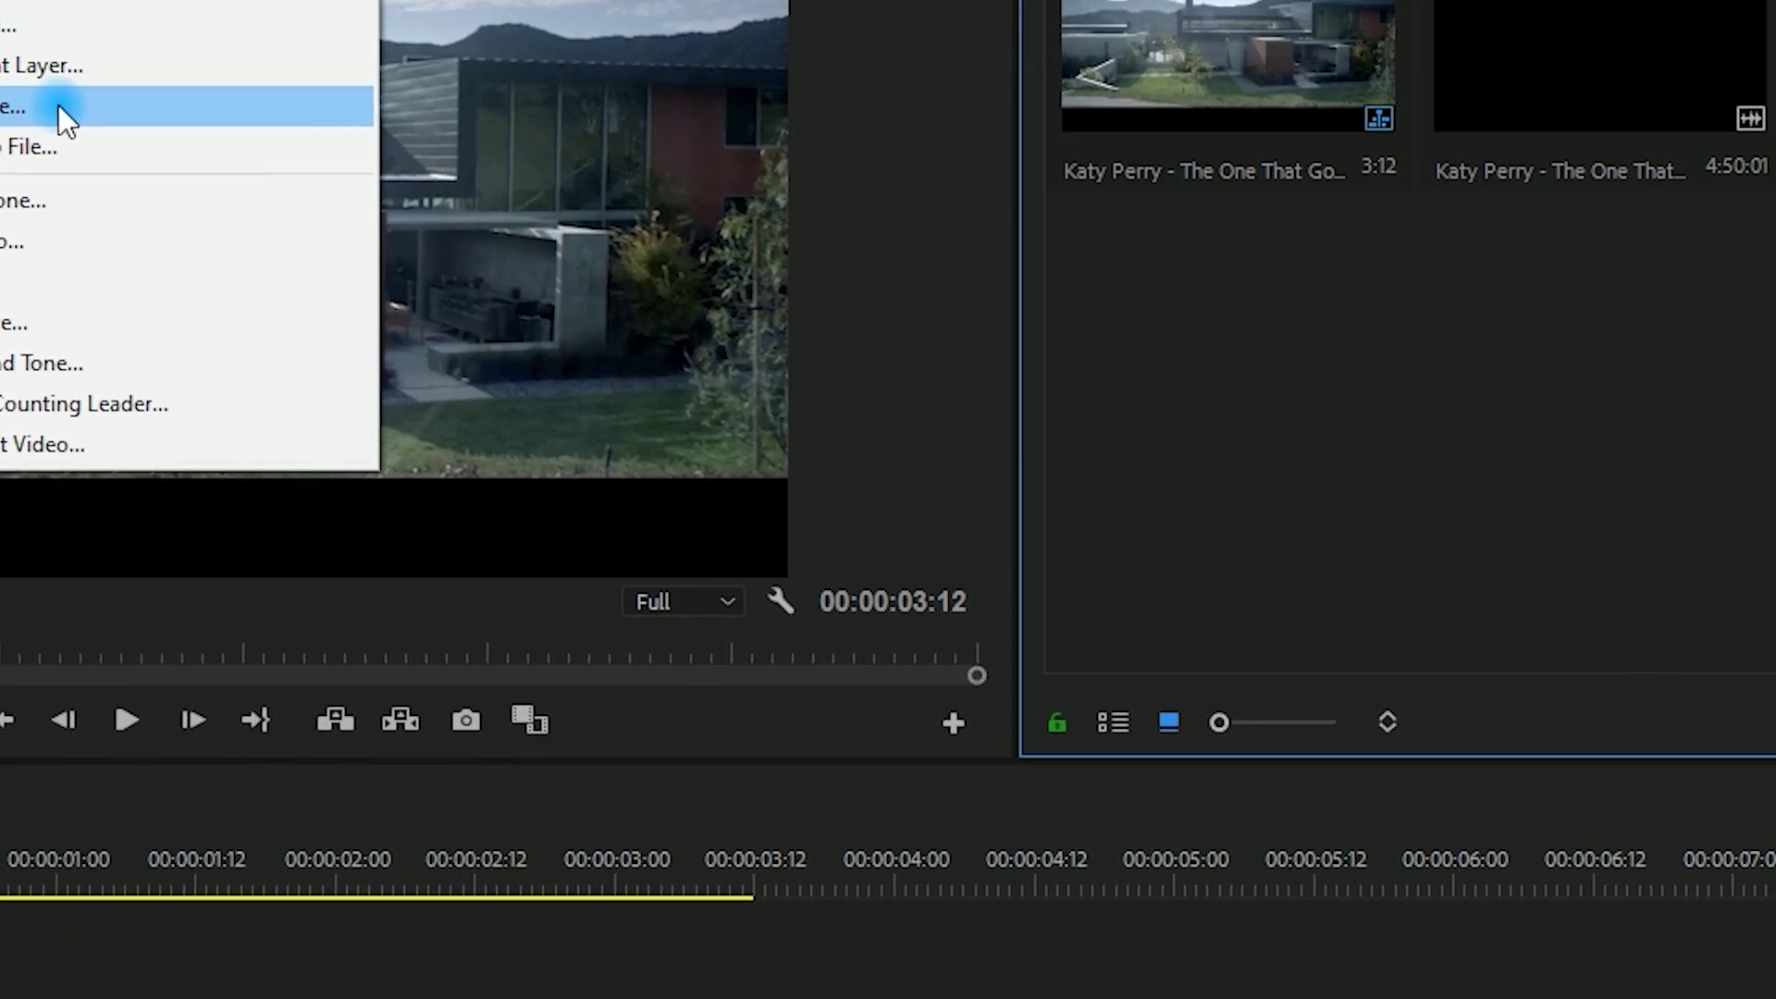
click(235, 201)
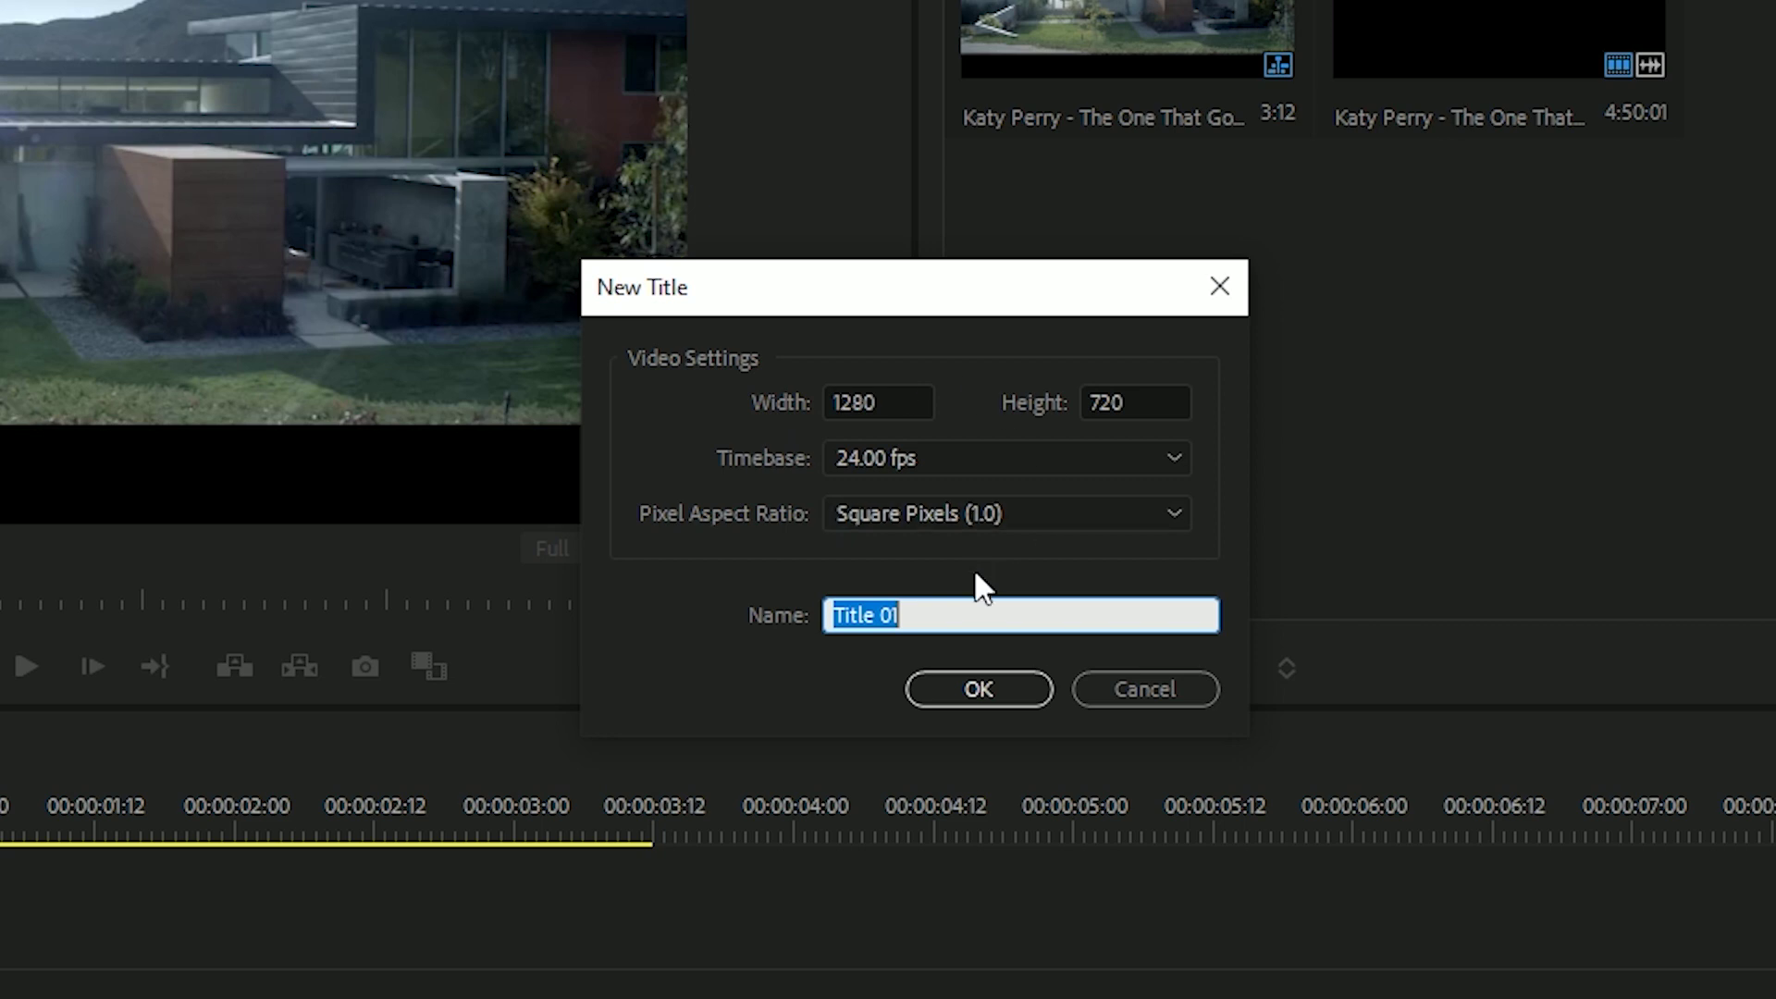
click(978, 610)
drag(975, 614, 693, 614)
text(This )
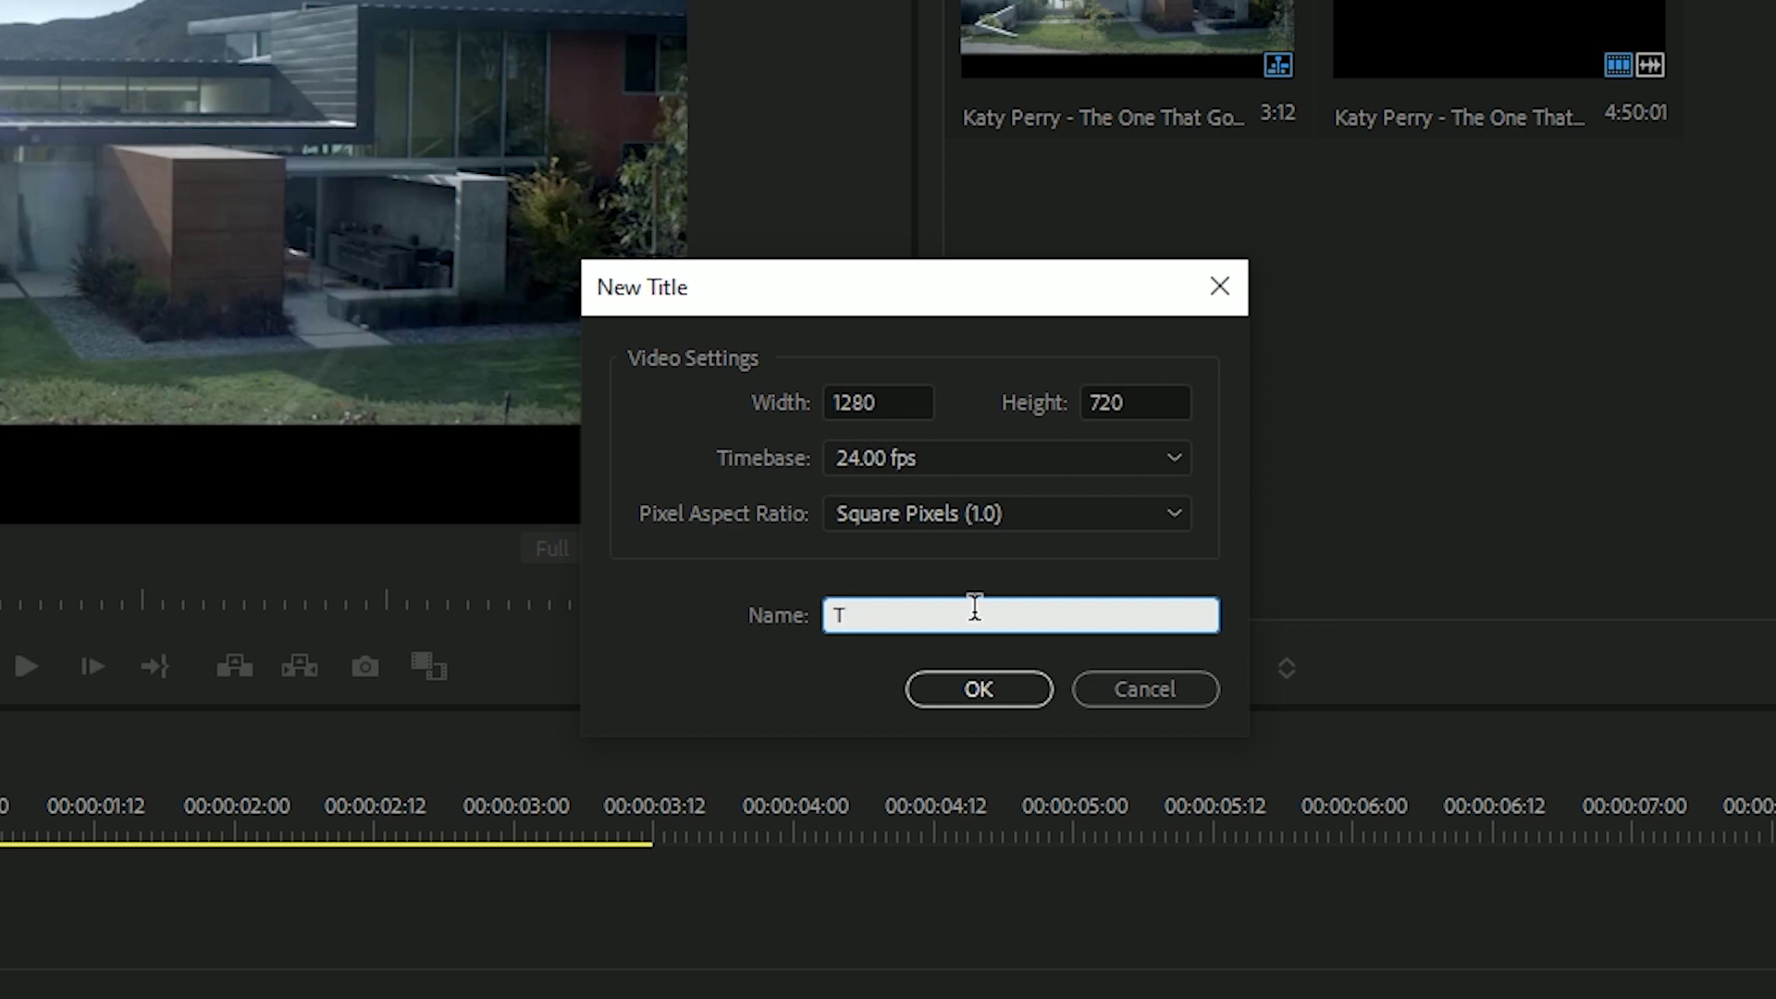
text(is a test)
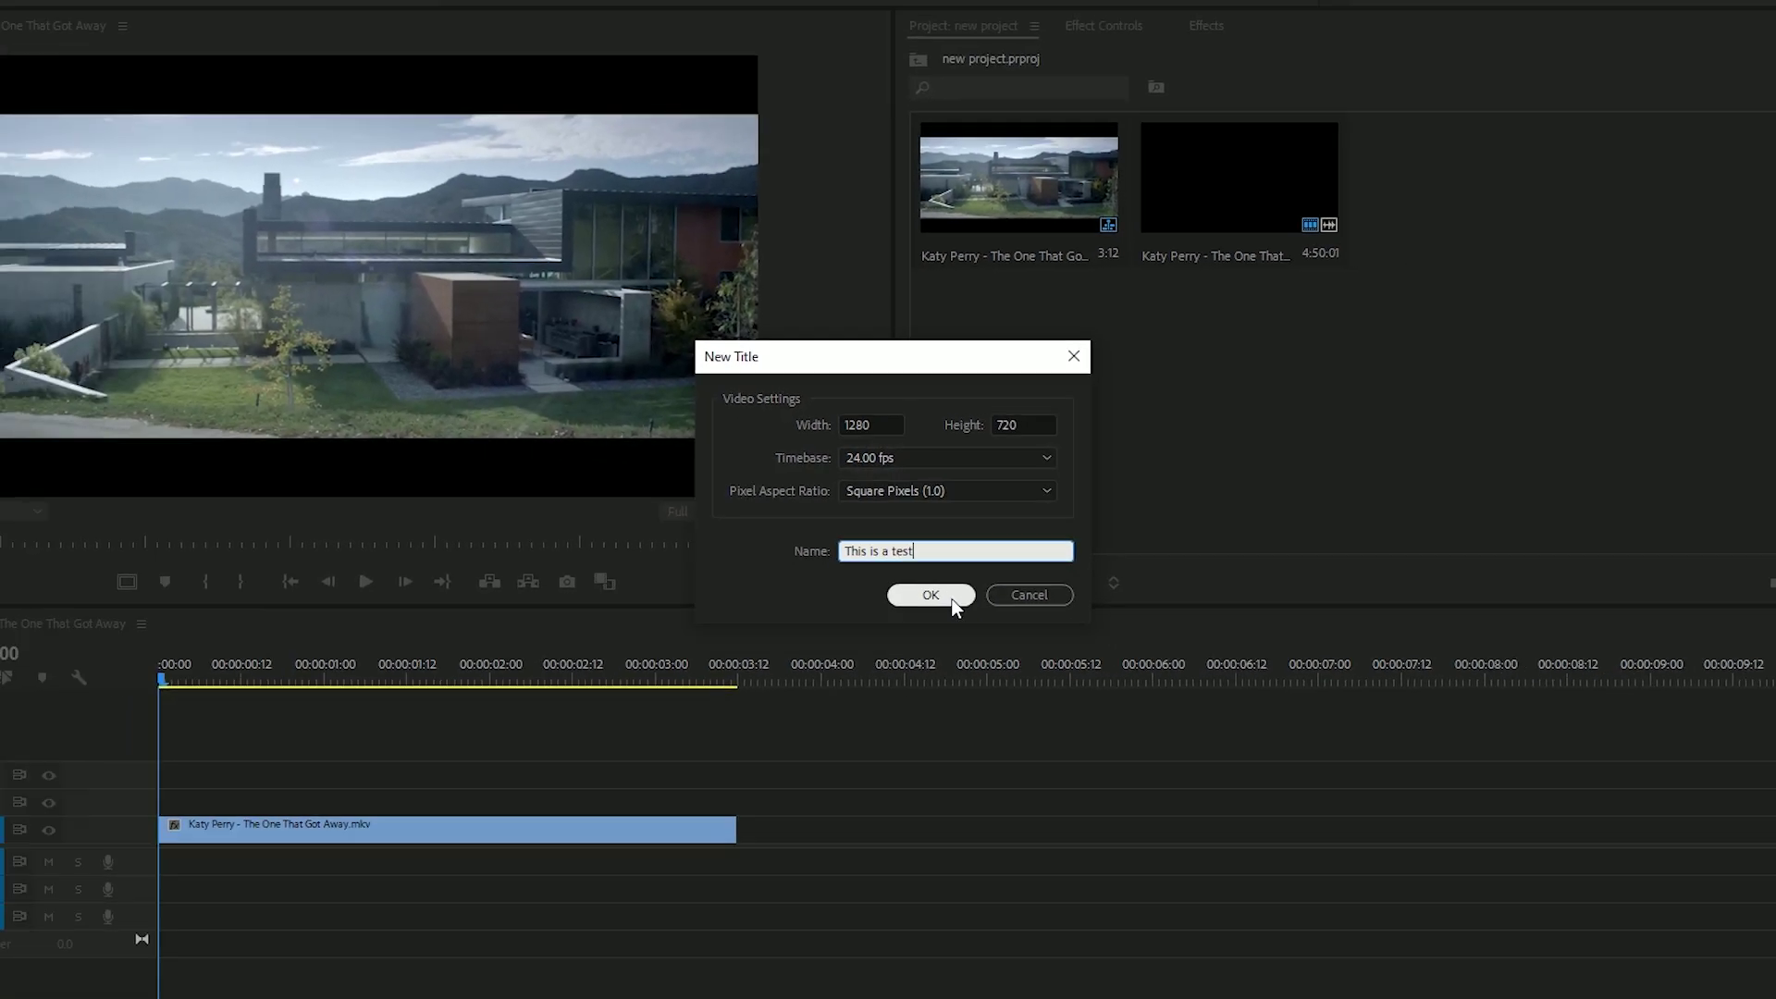
click(930, 595)
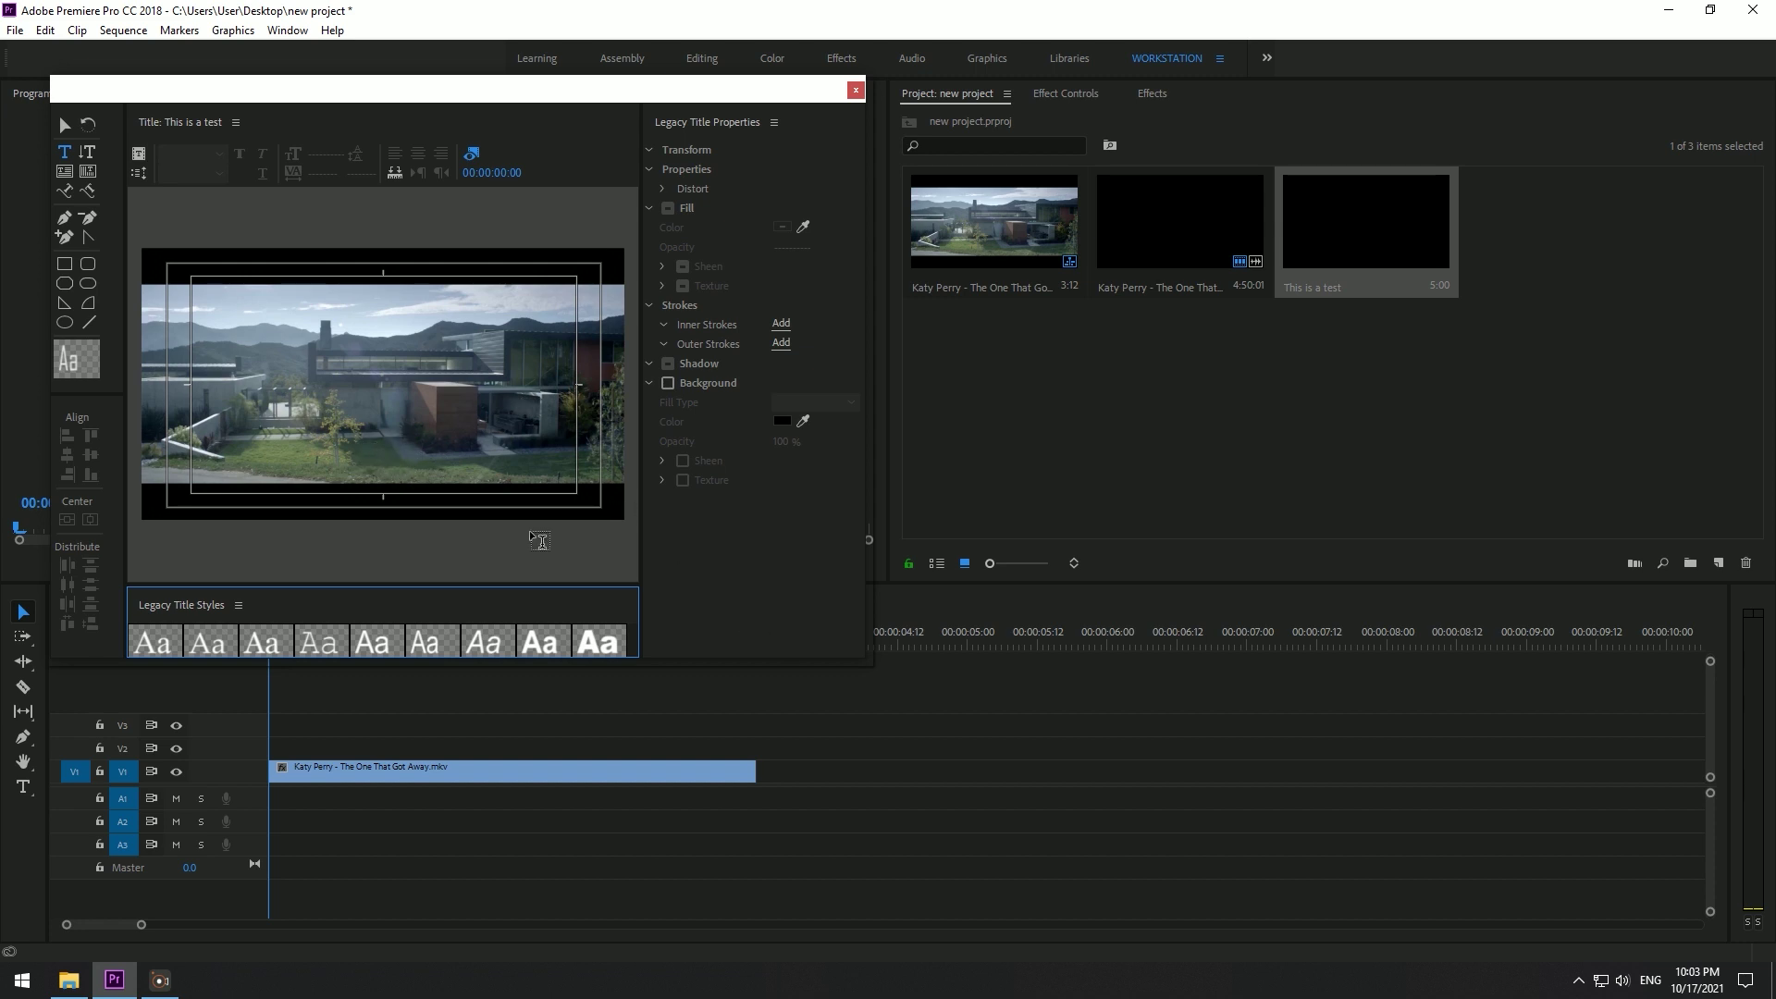
Step: Enlarge the title window, add the text "This is a test" over the lawn in the frame, and switch to the Selection tool
drag(869, 661, 1454, 860)
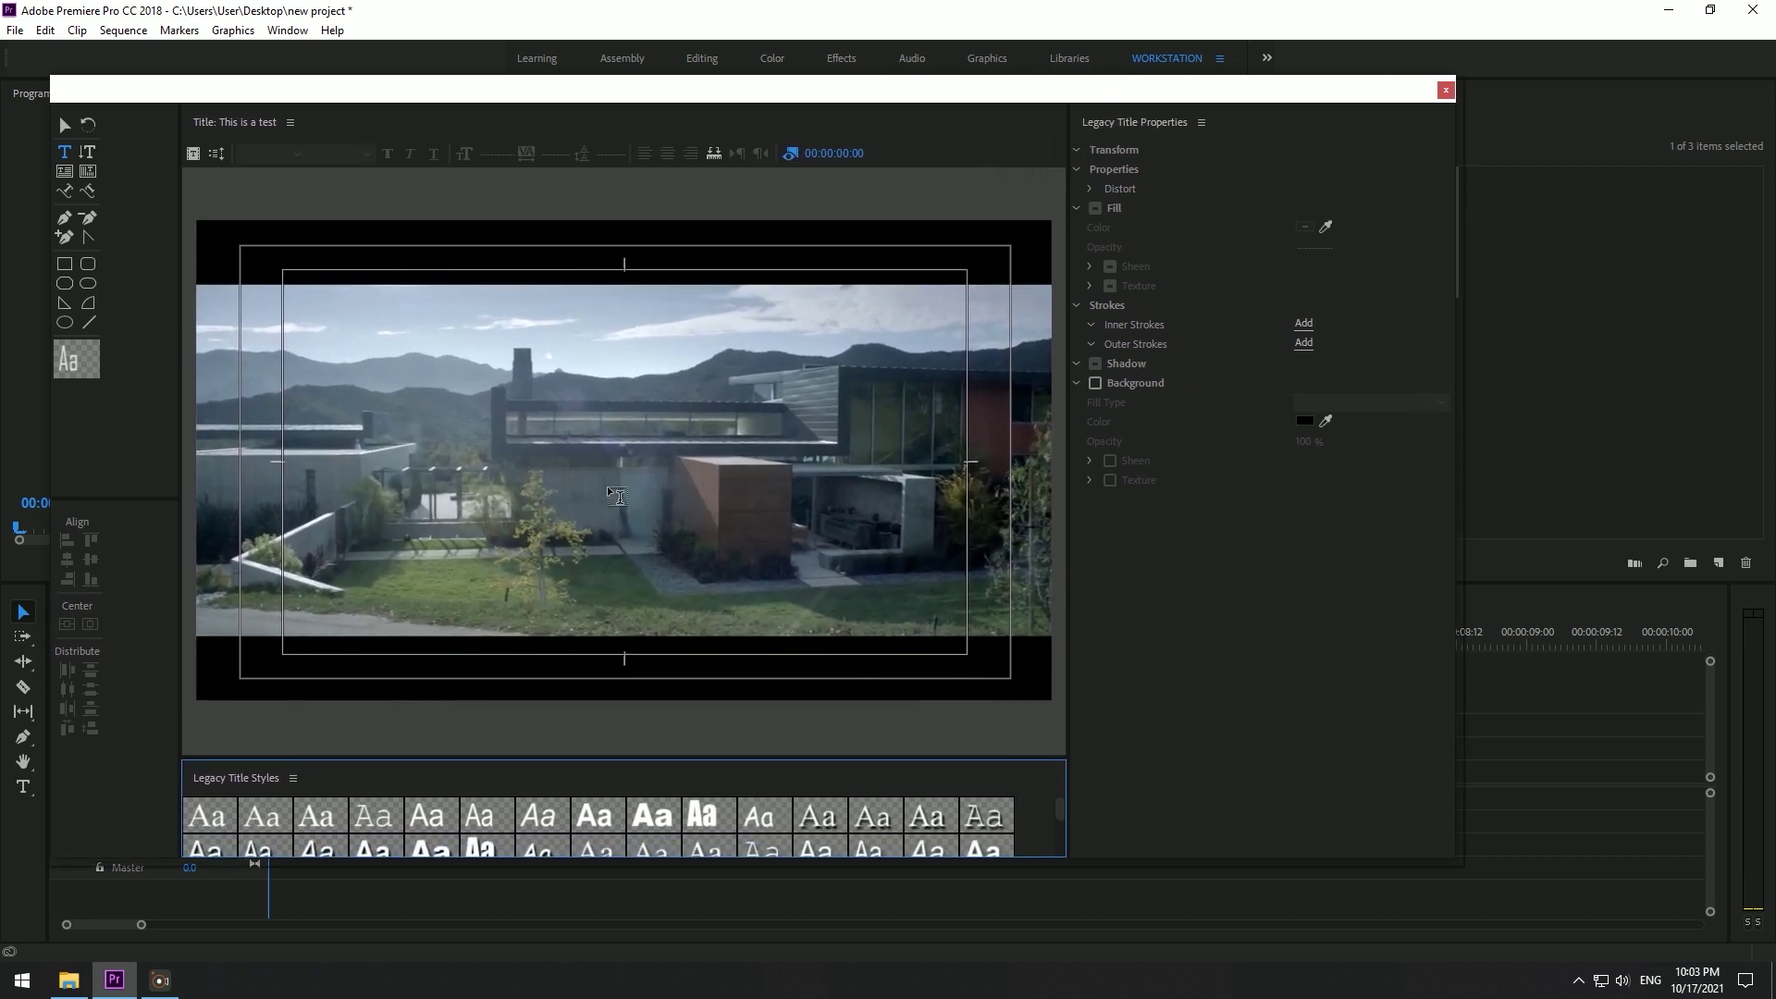
click(619, 580)
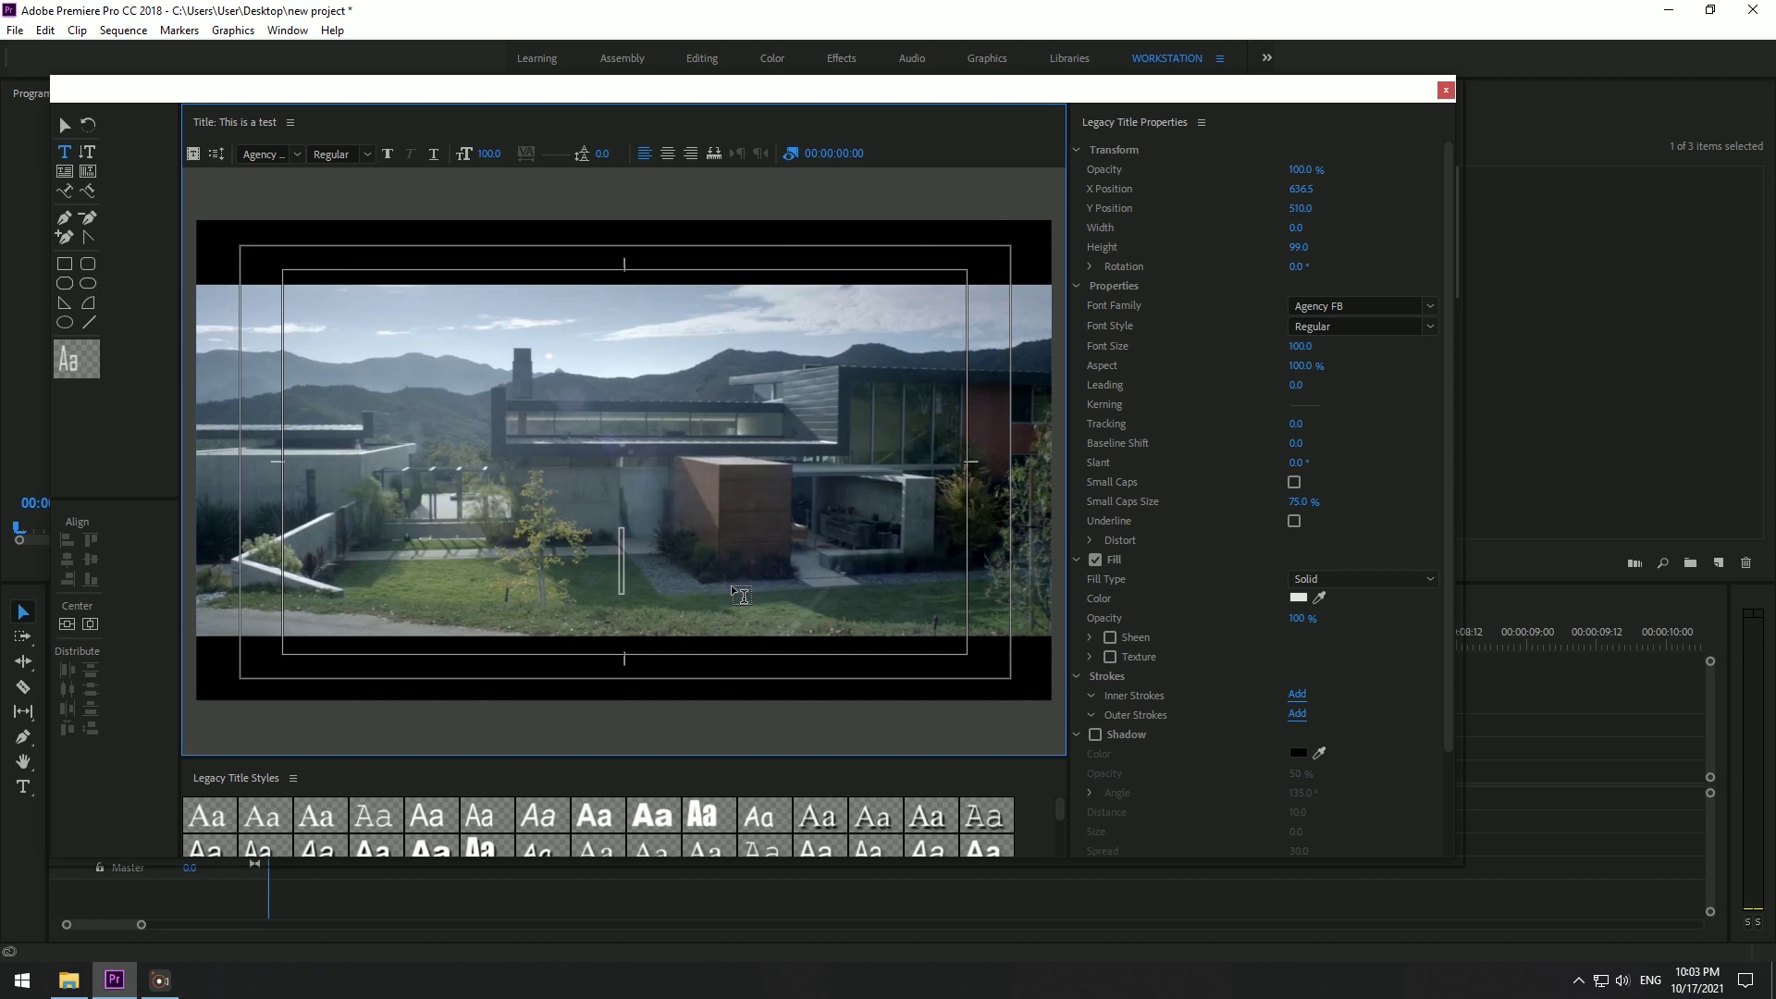
text(Ihi)
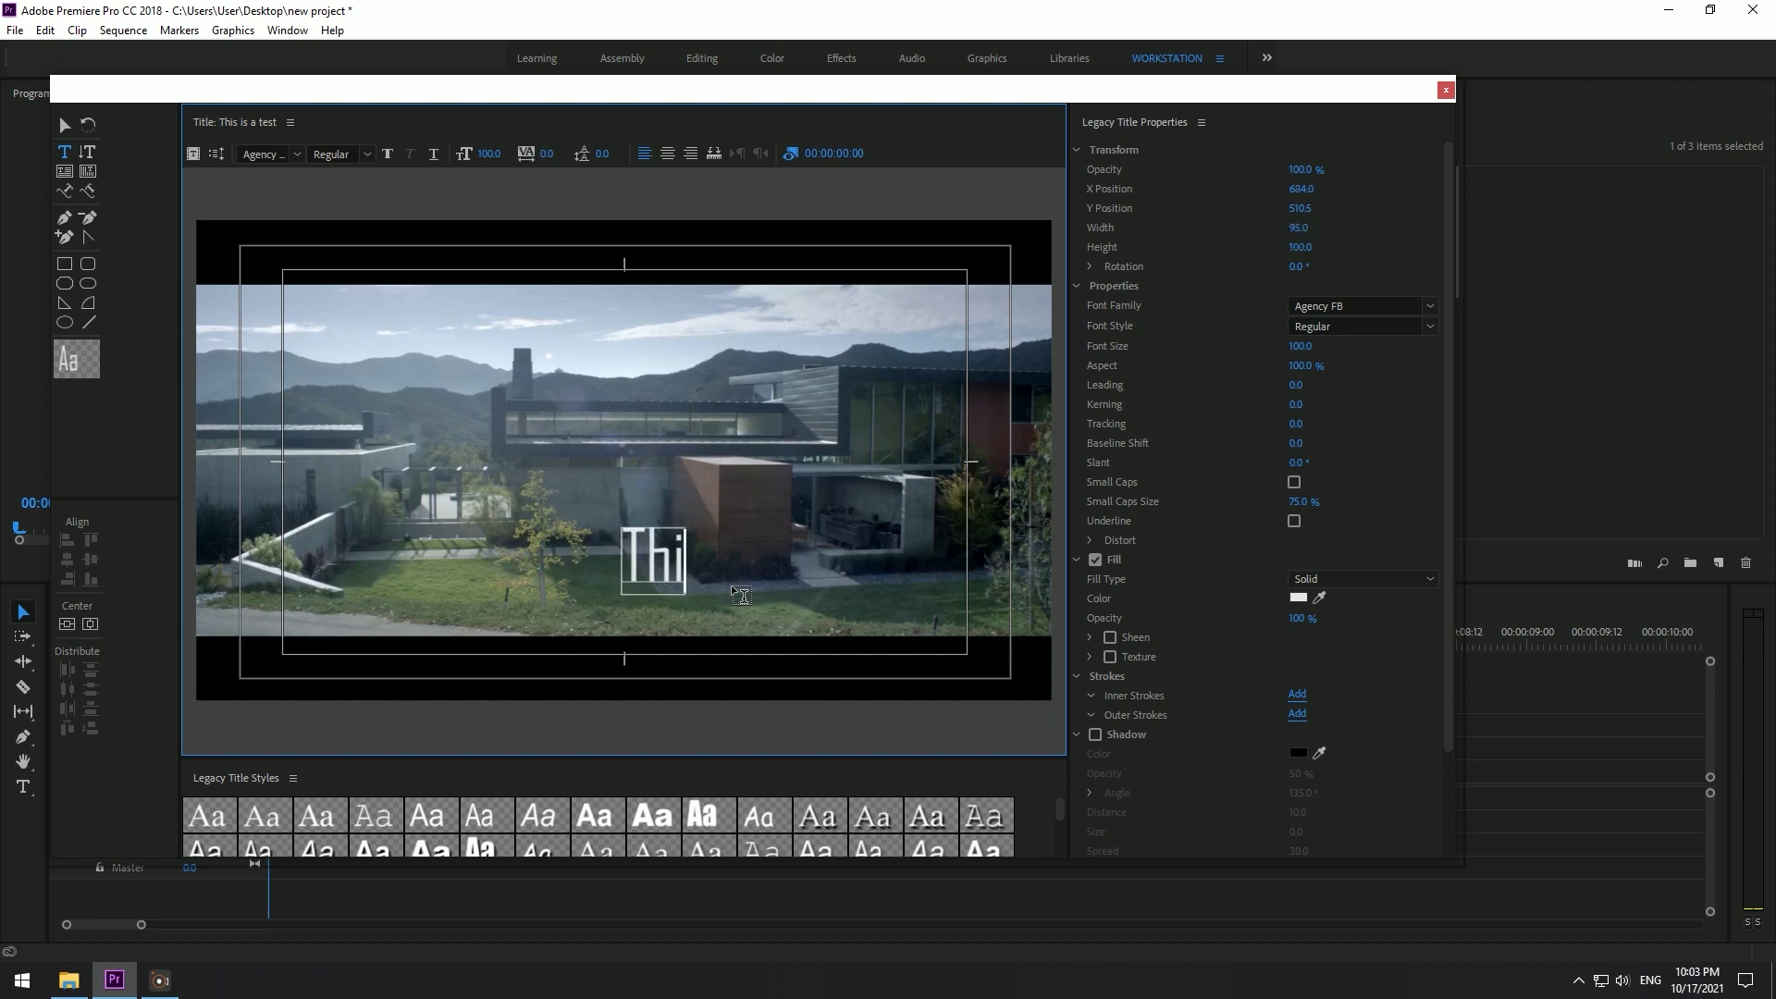
text(s is a )
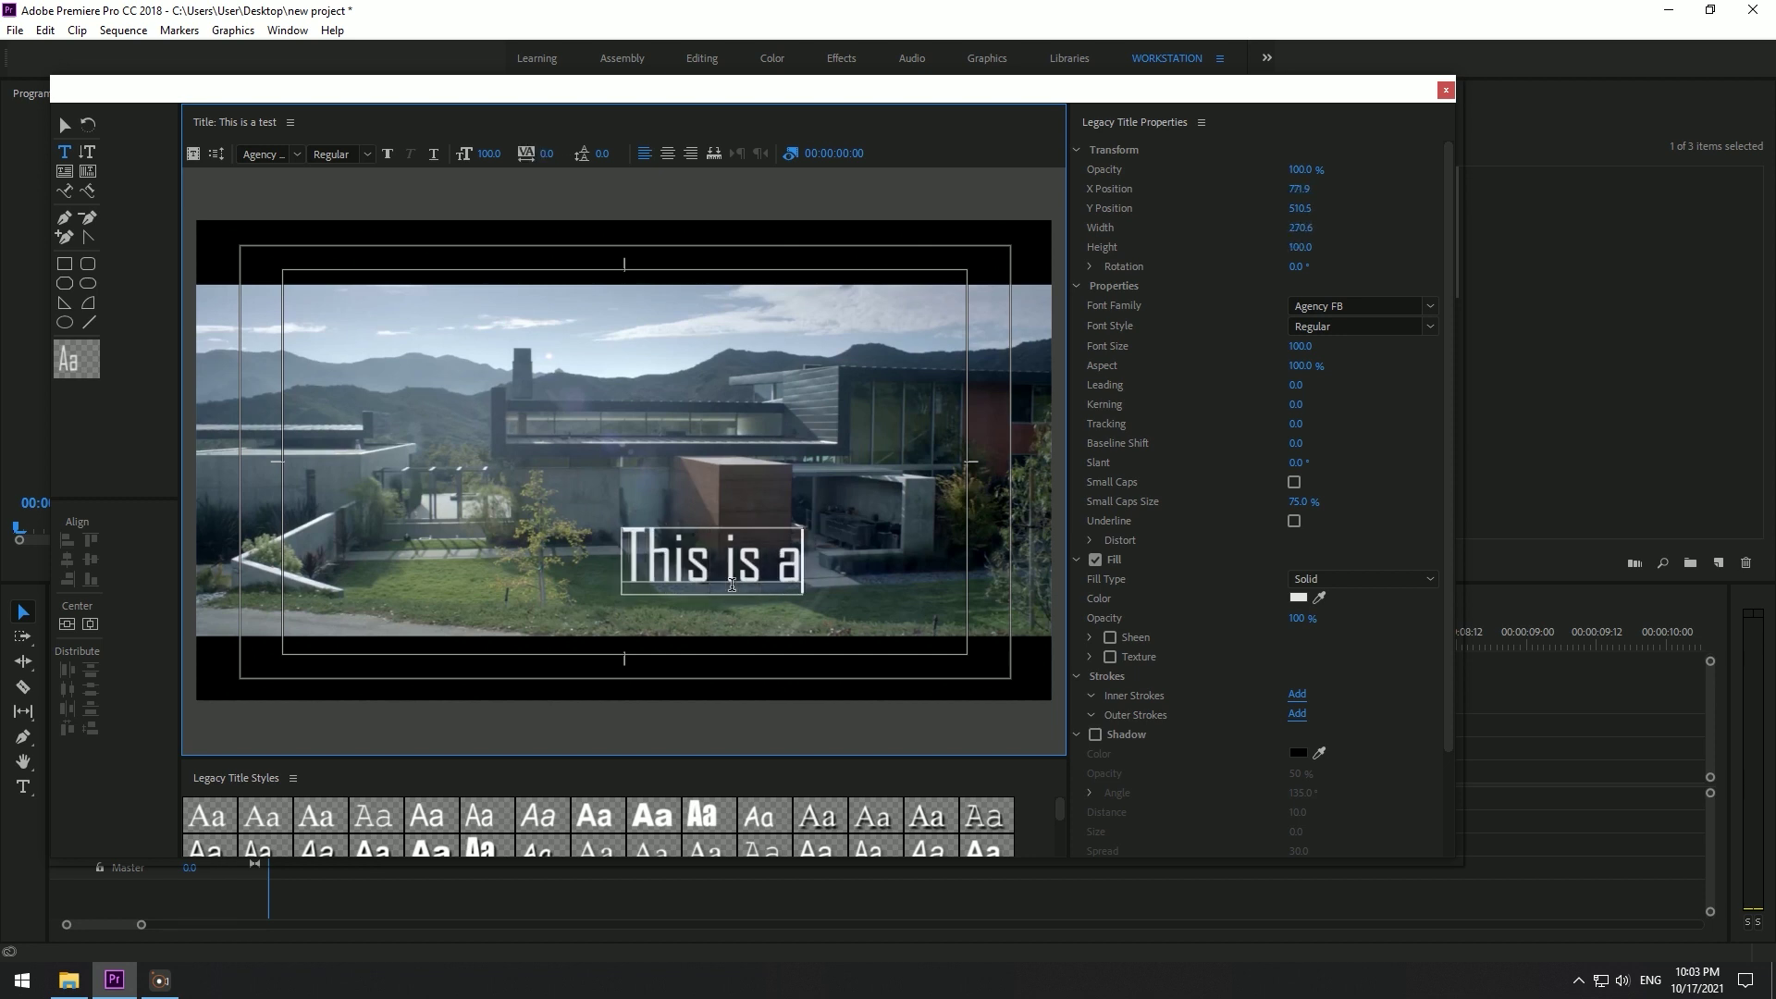
text(test)
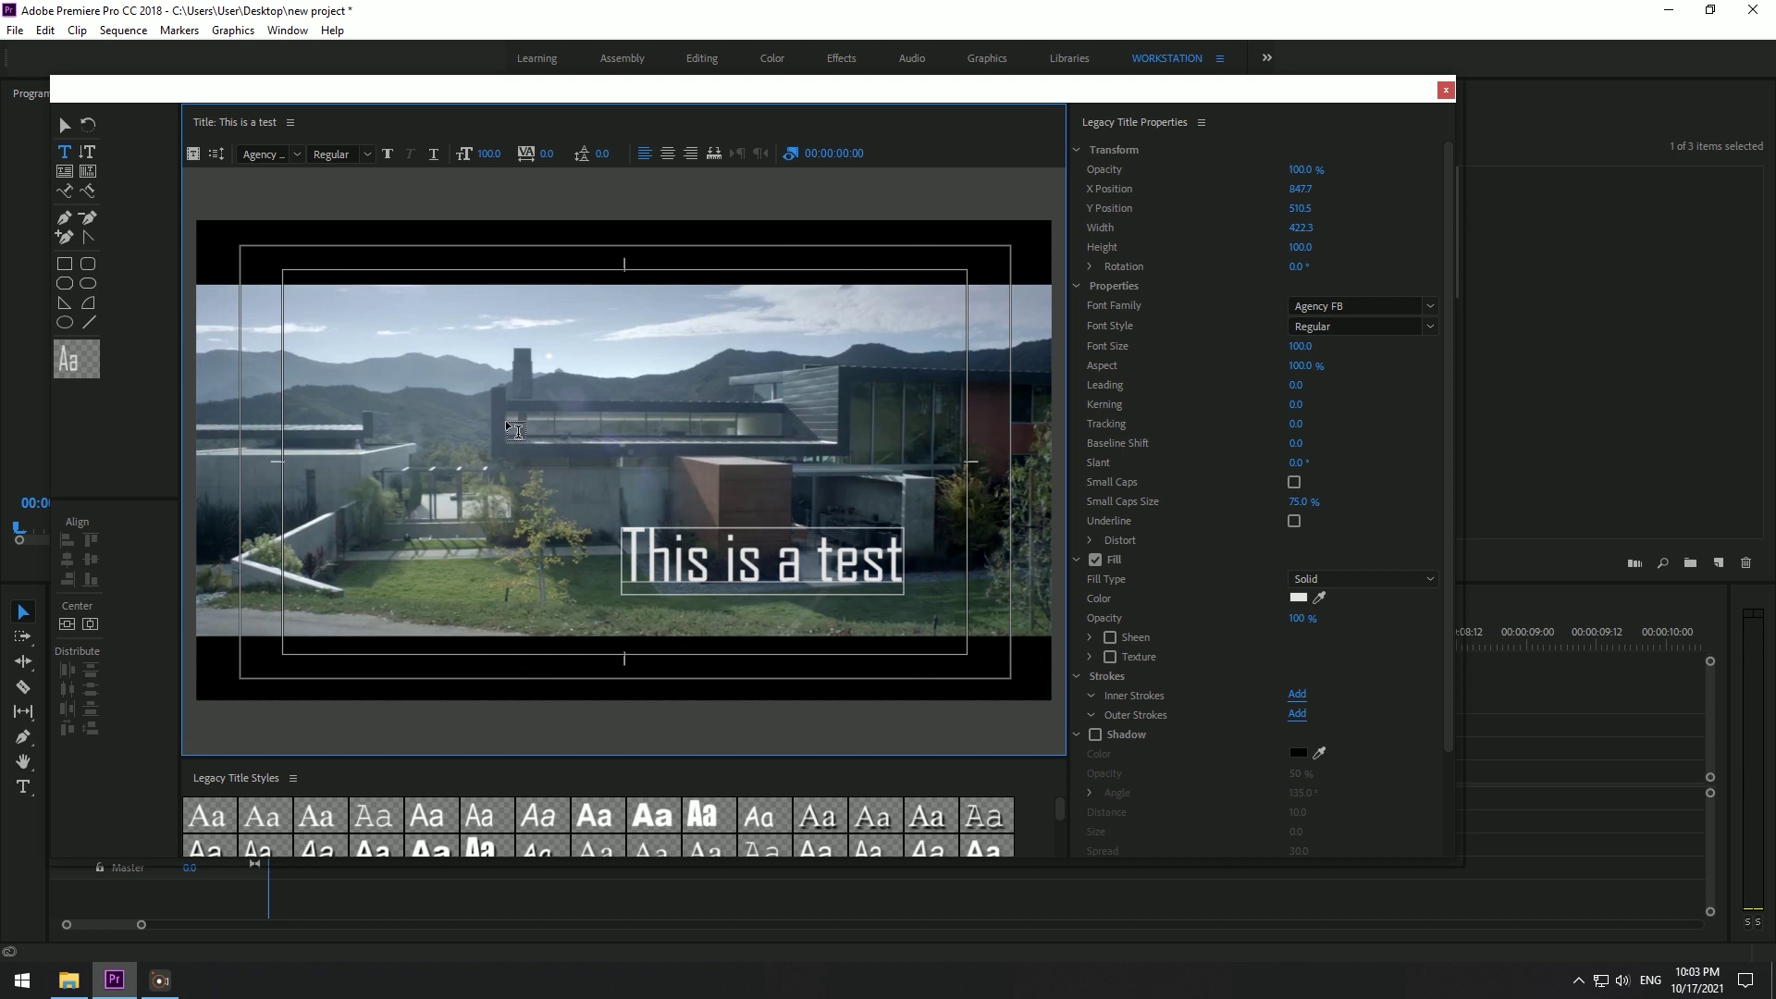
click(66, 124)
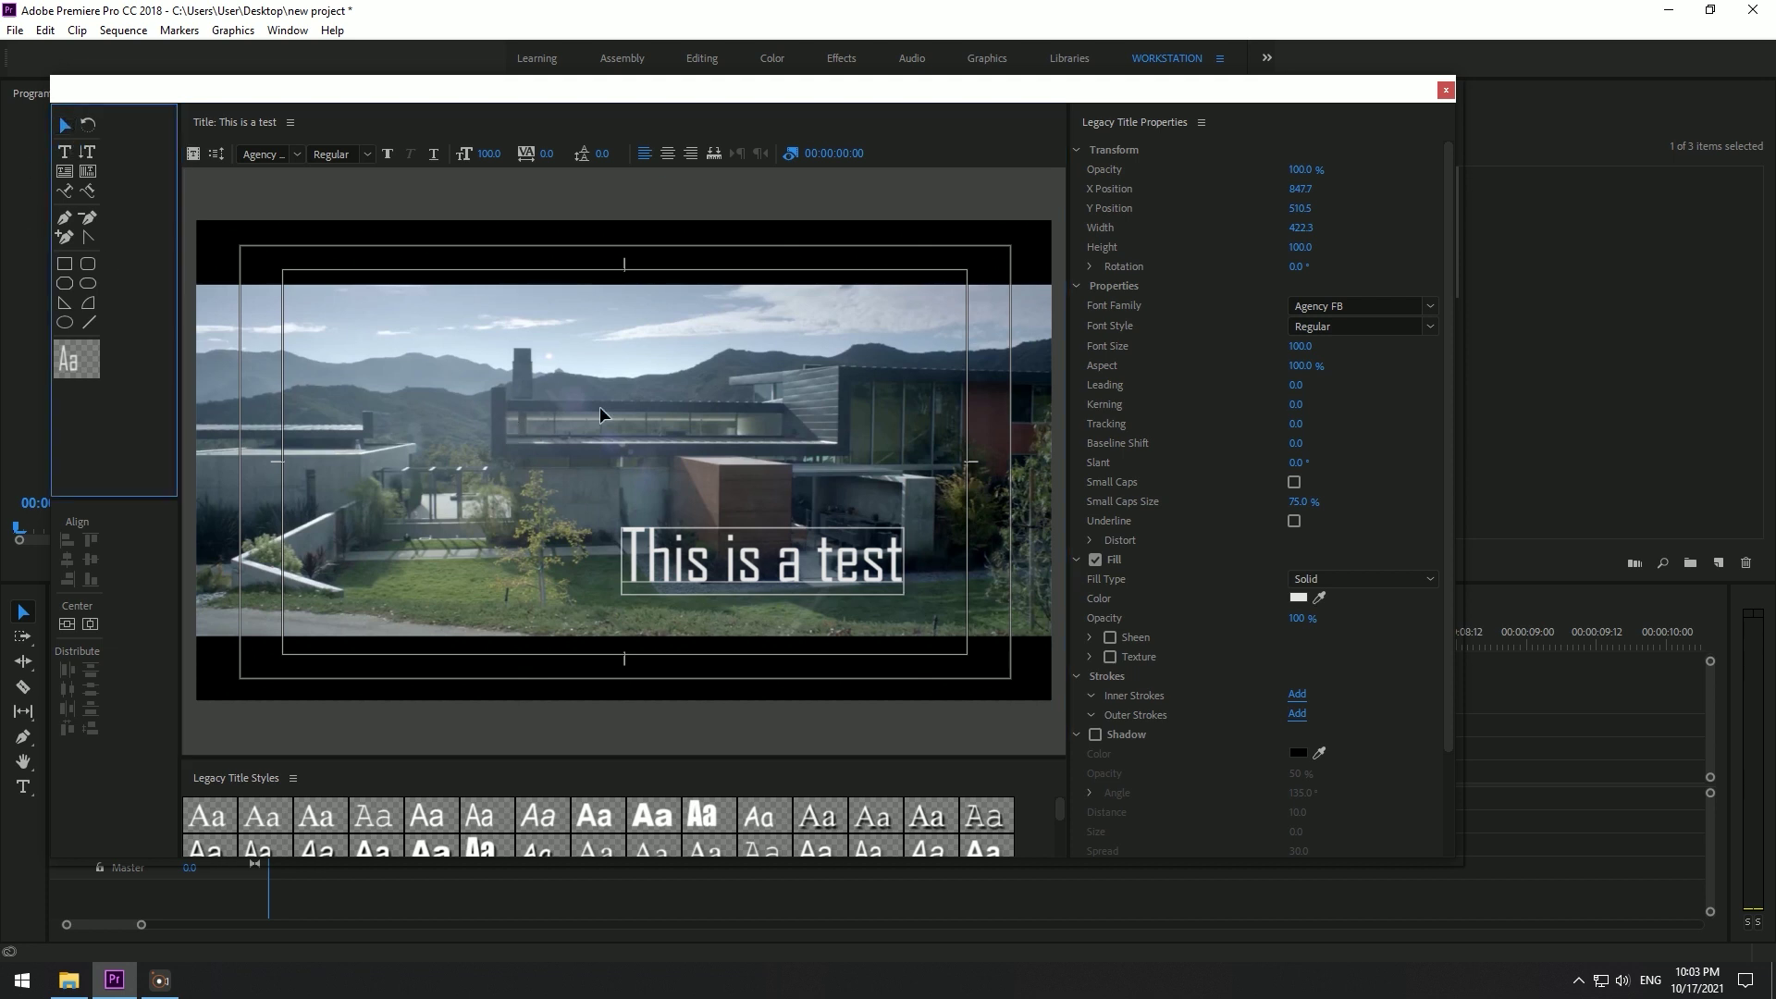
Step: Center the "This is a test" title text horizontally and vertically in the frame
click(782, 573)
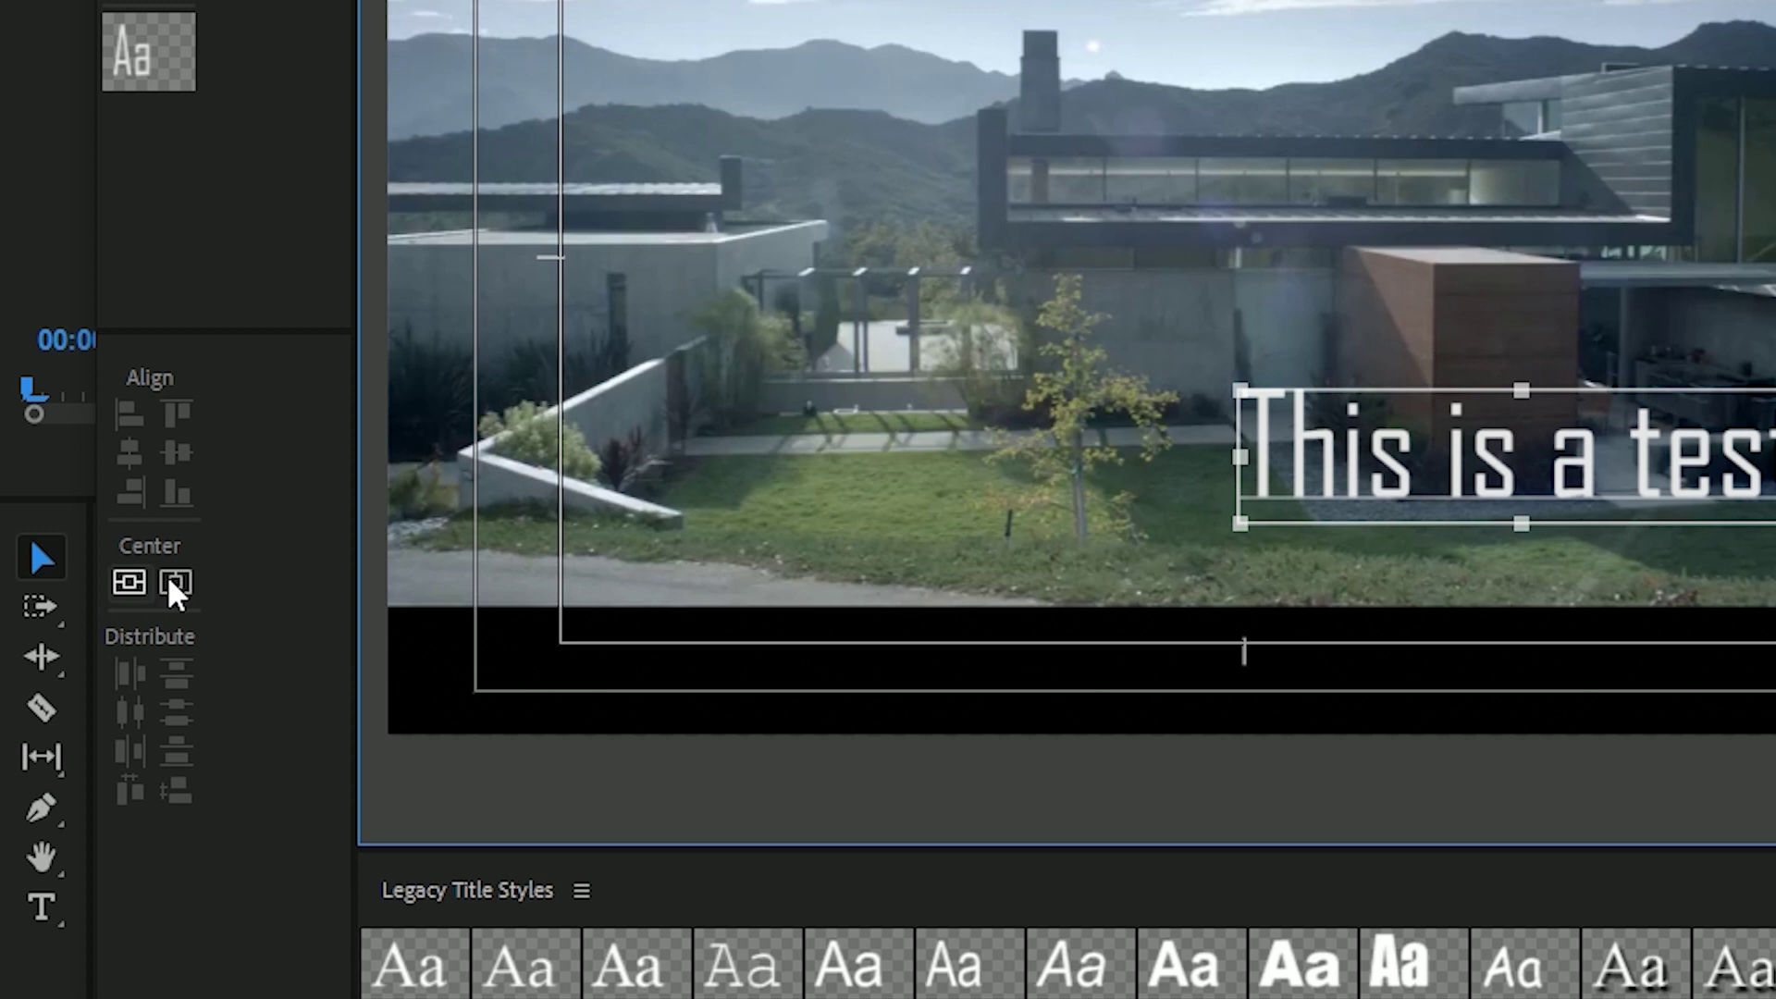
click(176, 584)
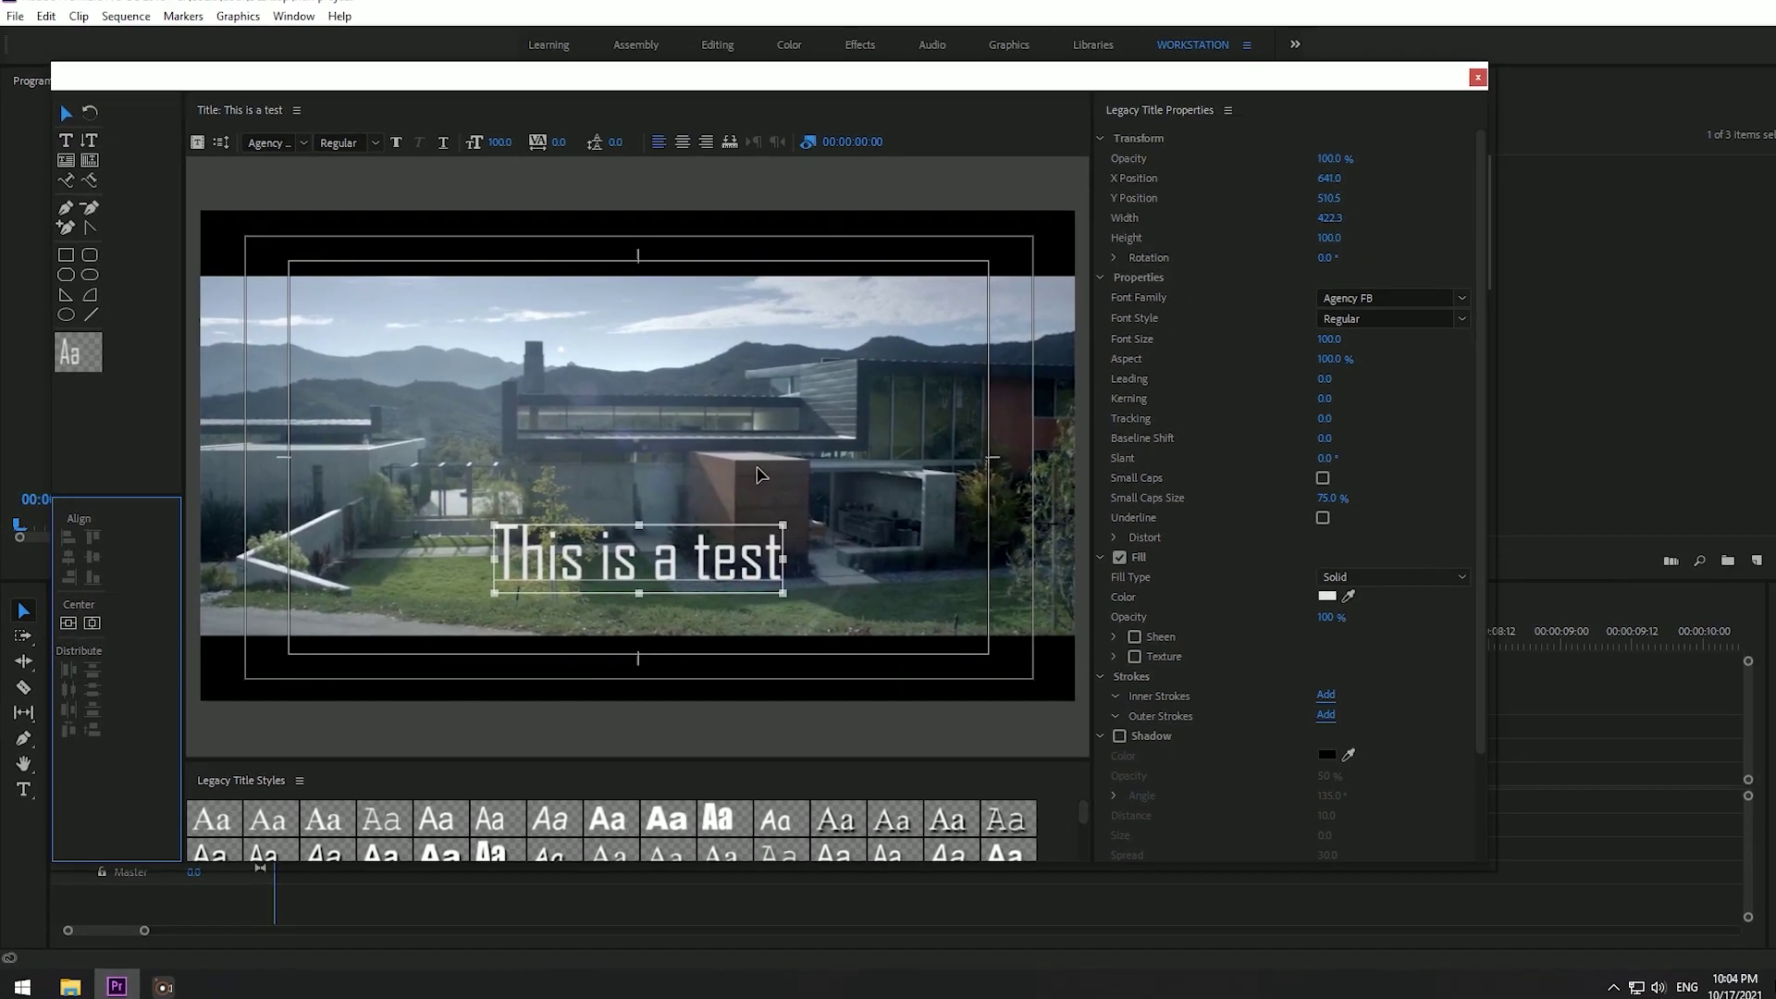
click(70, 625)
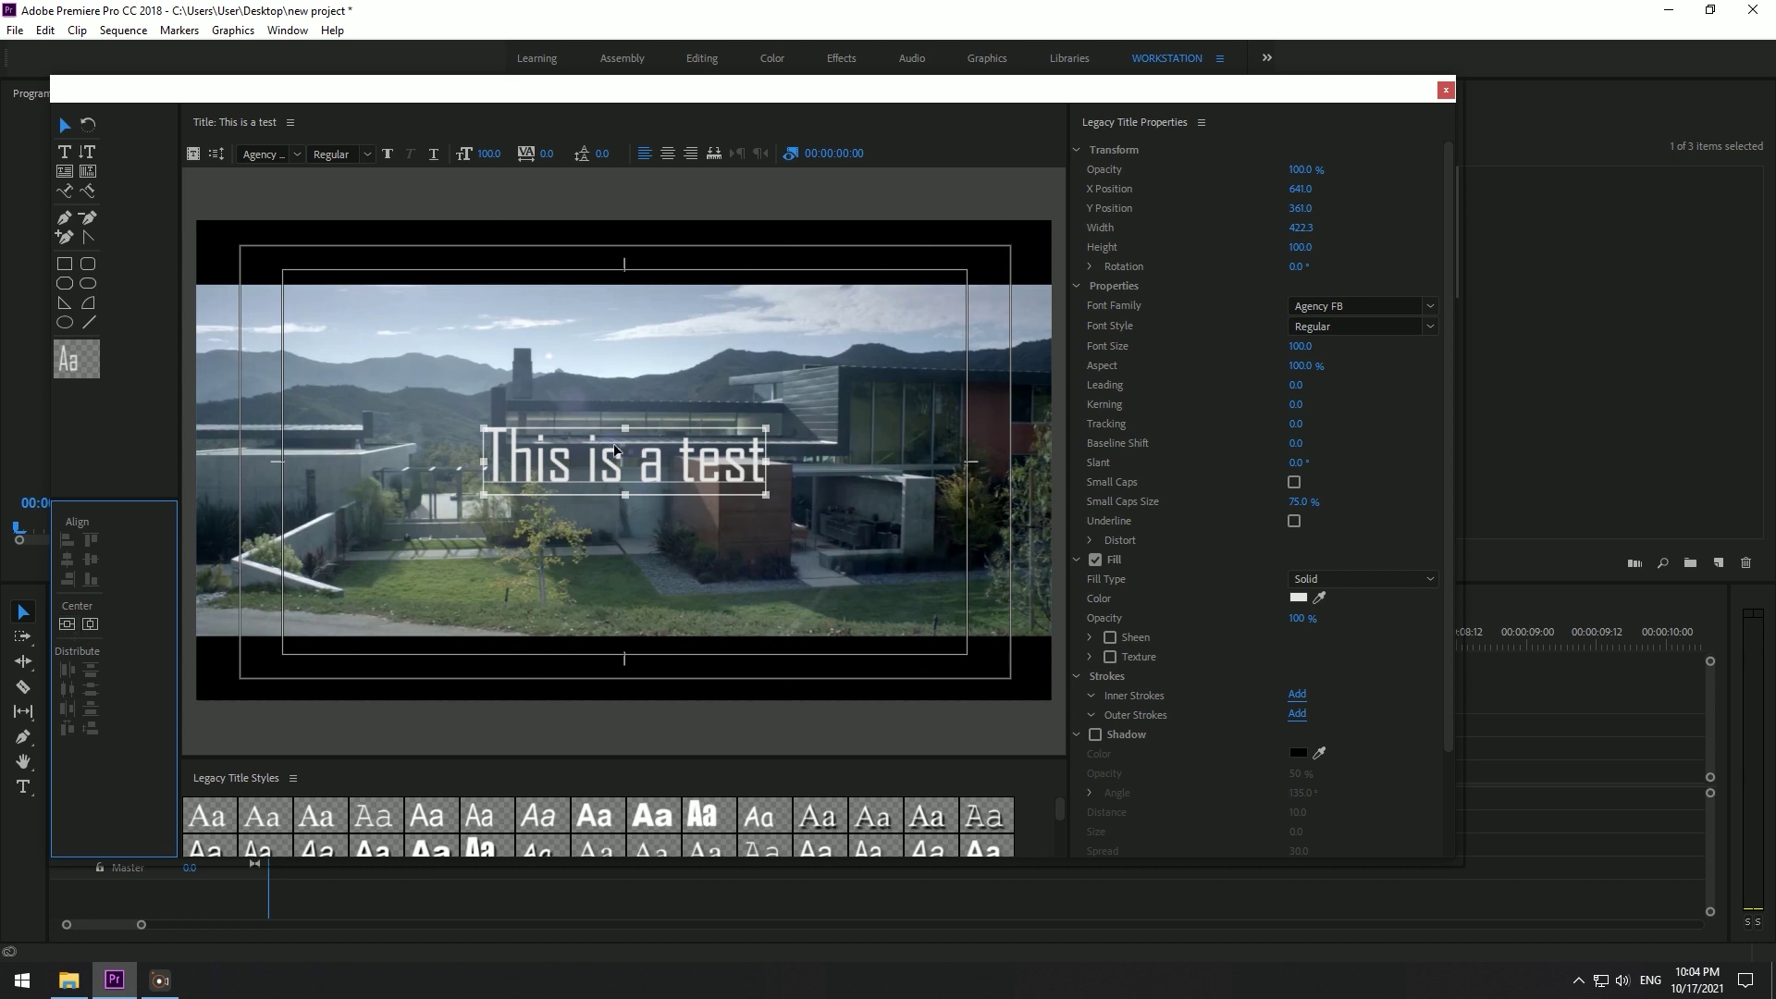
Step: Color the word "test" in the title red and close the title editor
double_click(680, 464)
double_click(681, 464)
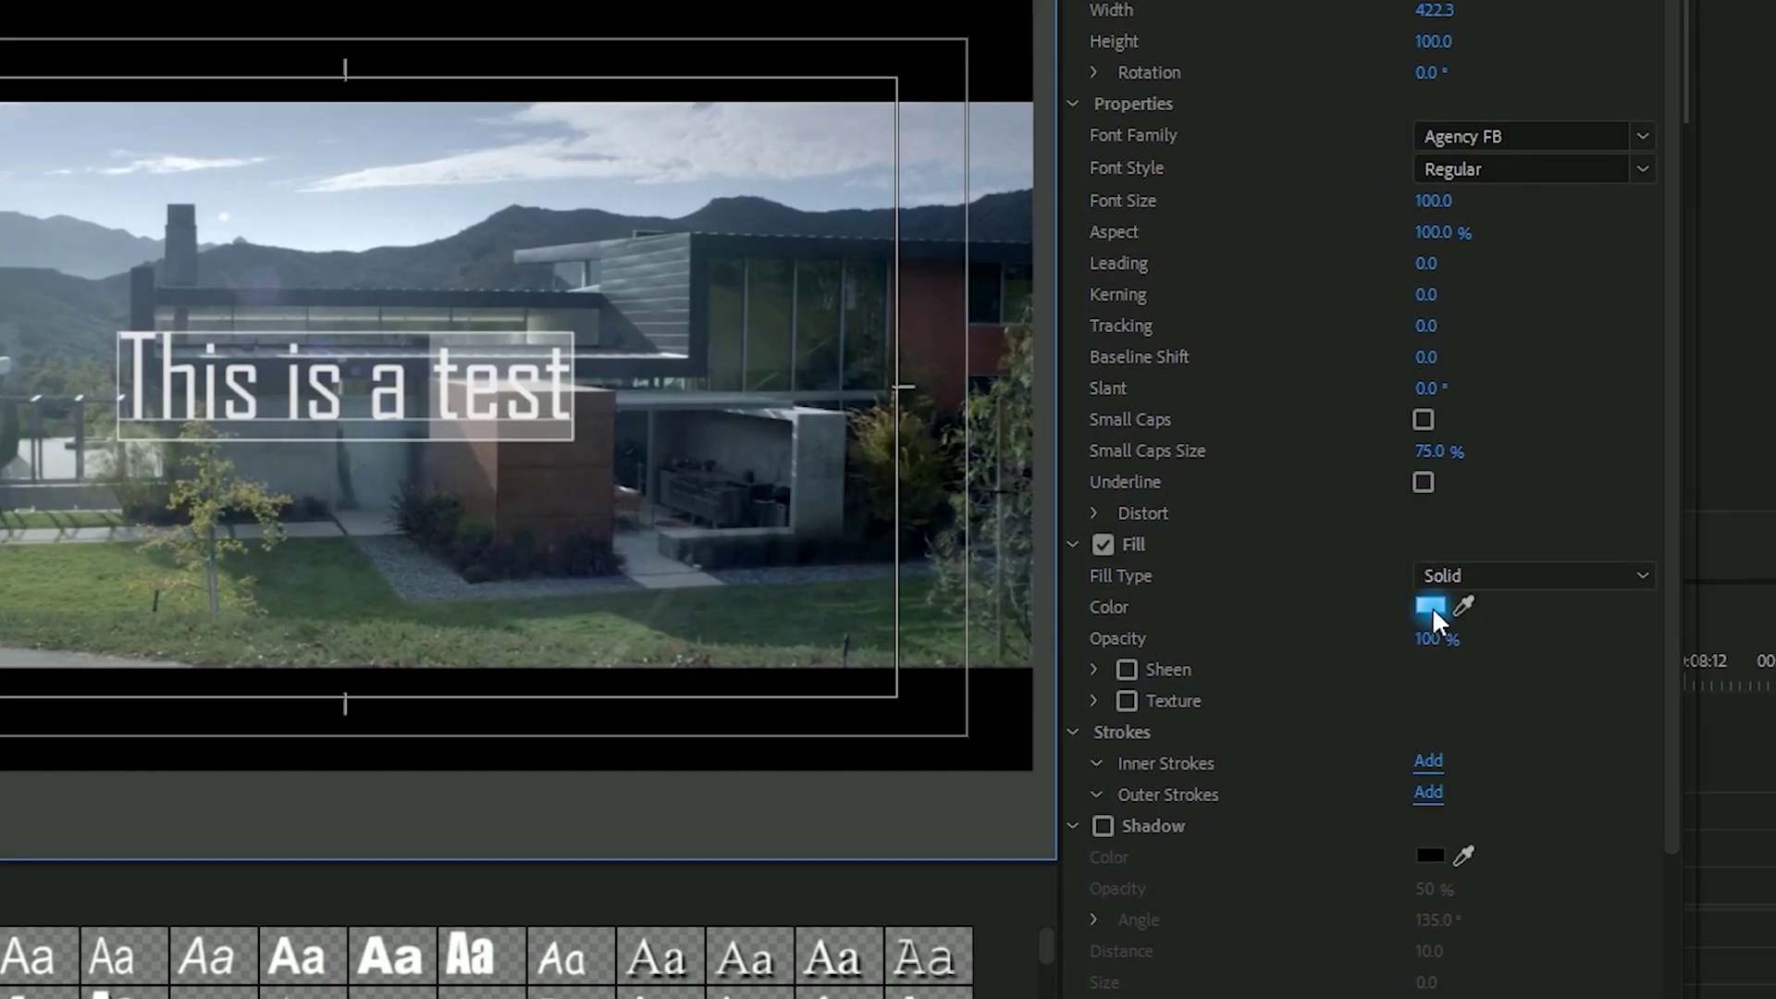
click(1431, 606)
drag(777, 431, 817, 686)
click(1148, 285)
click(502, 389)
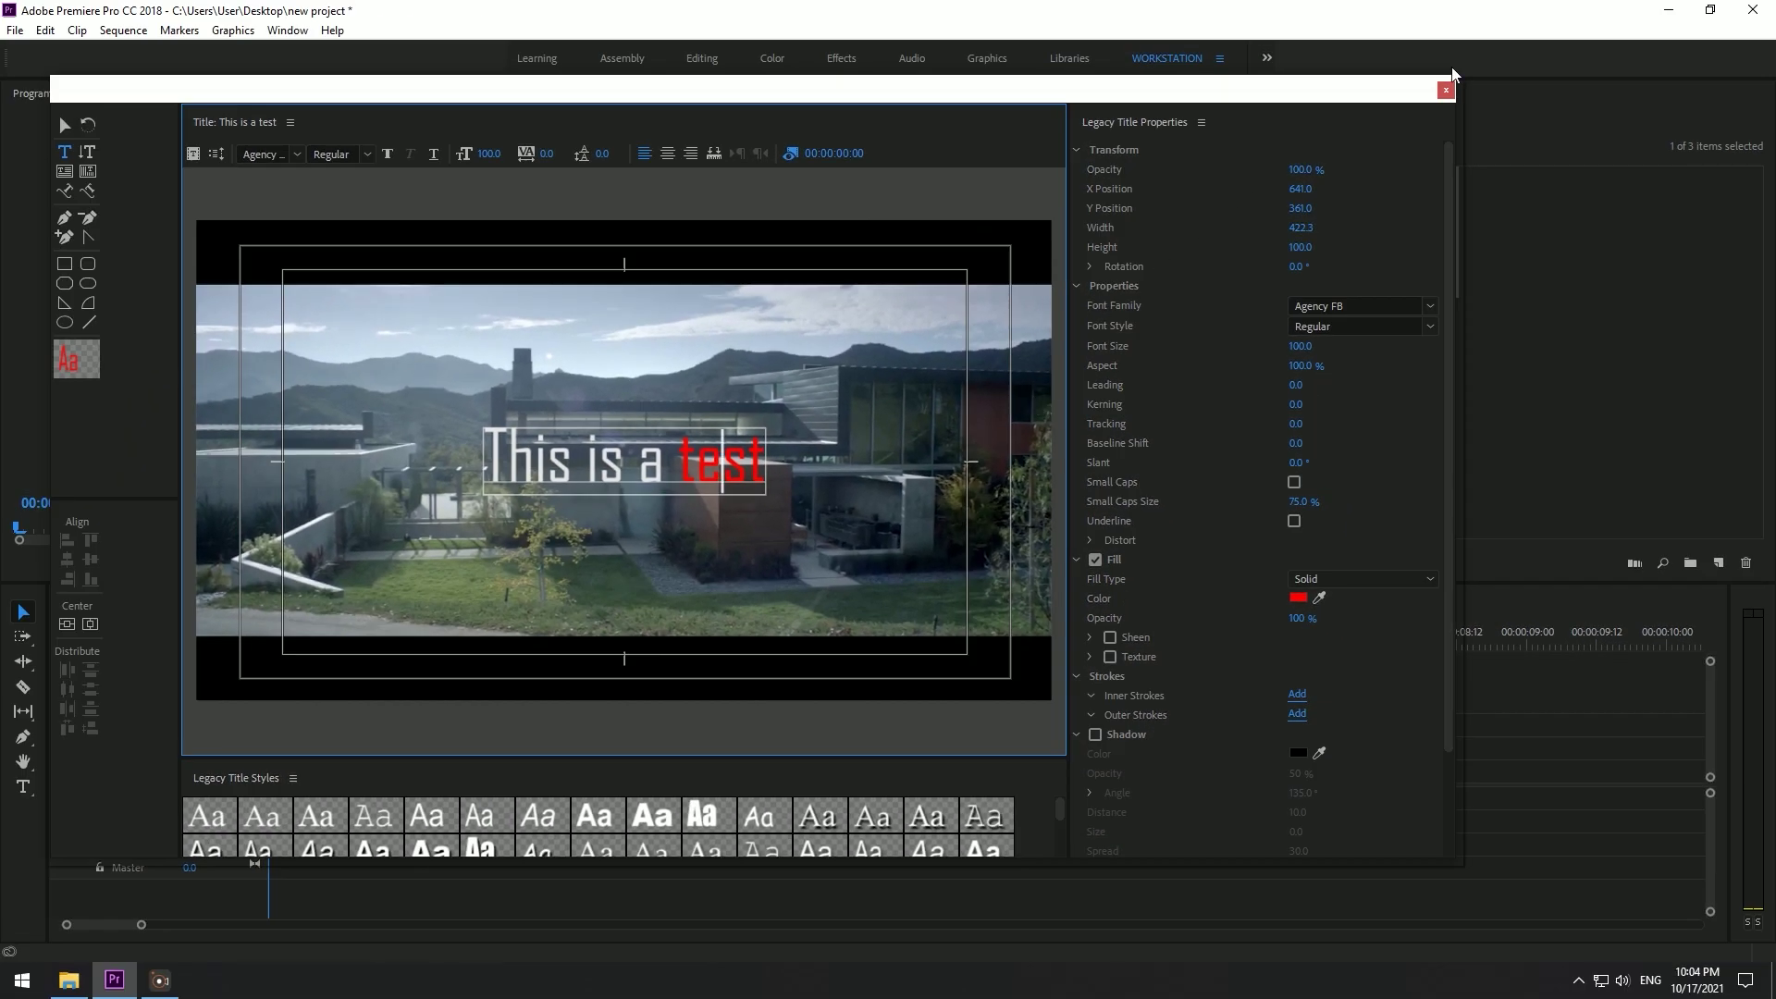
click(1444, 92)
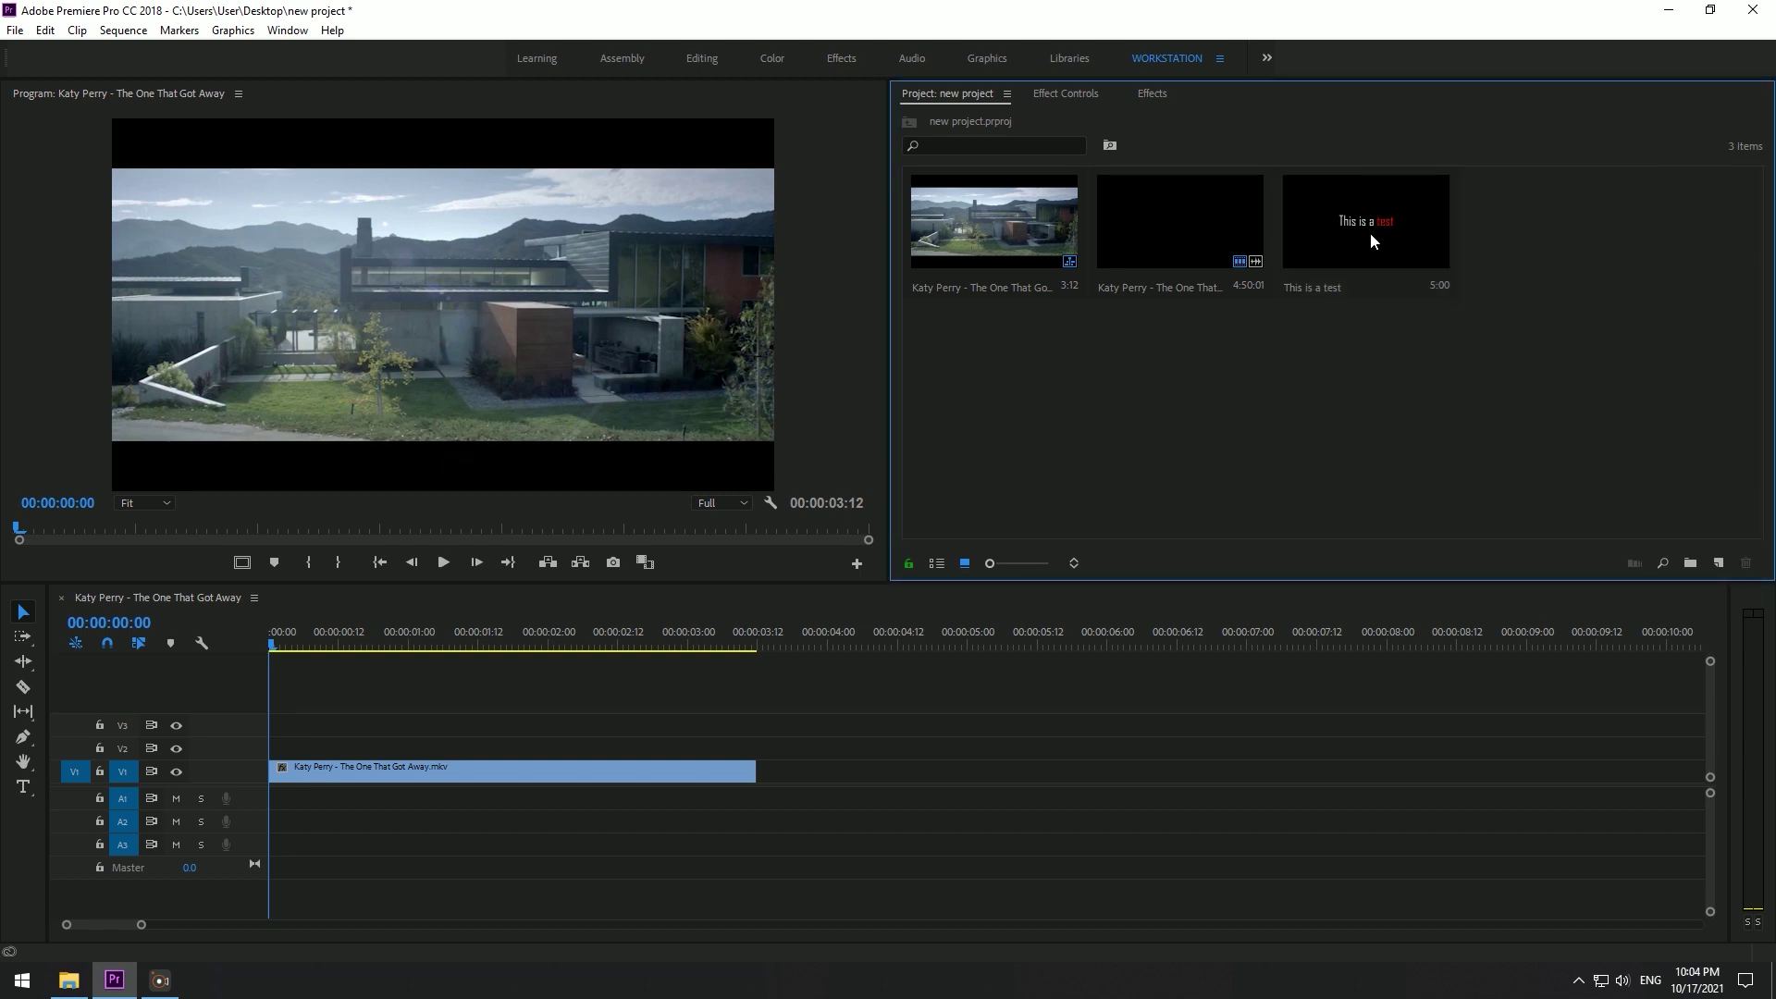
Step: Place the title on track V2 at the sequence start, trim it to the video clip's end, and preview it
drag(1364, 233, 248, 748)
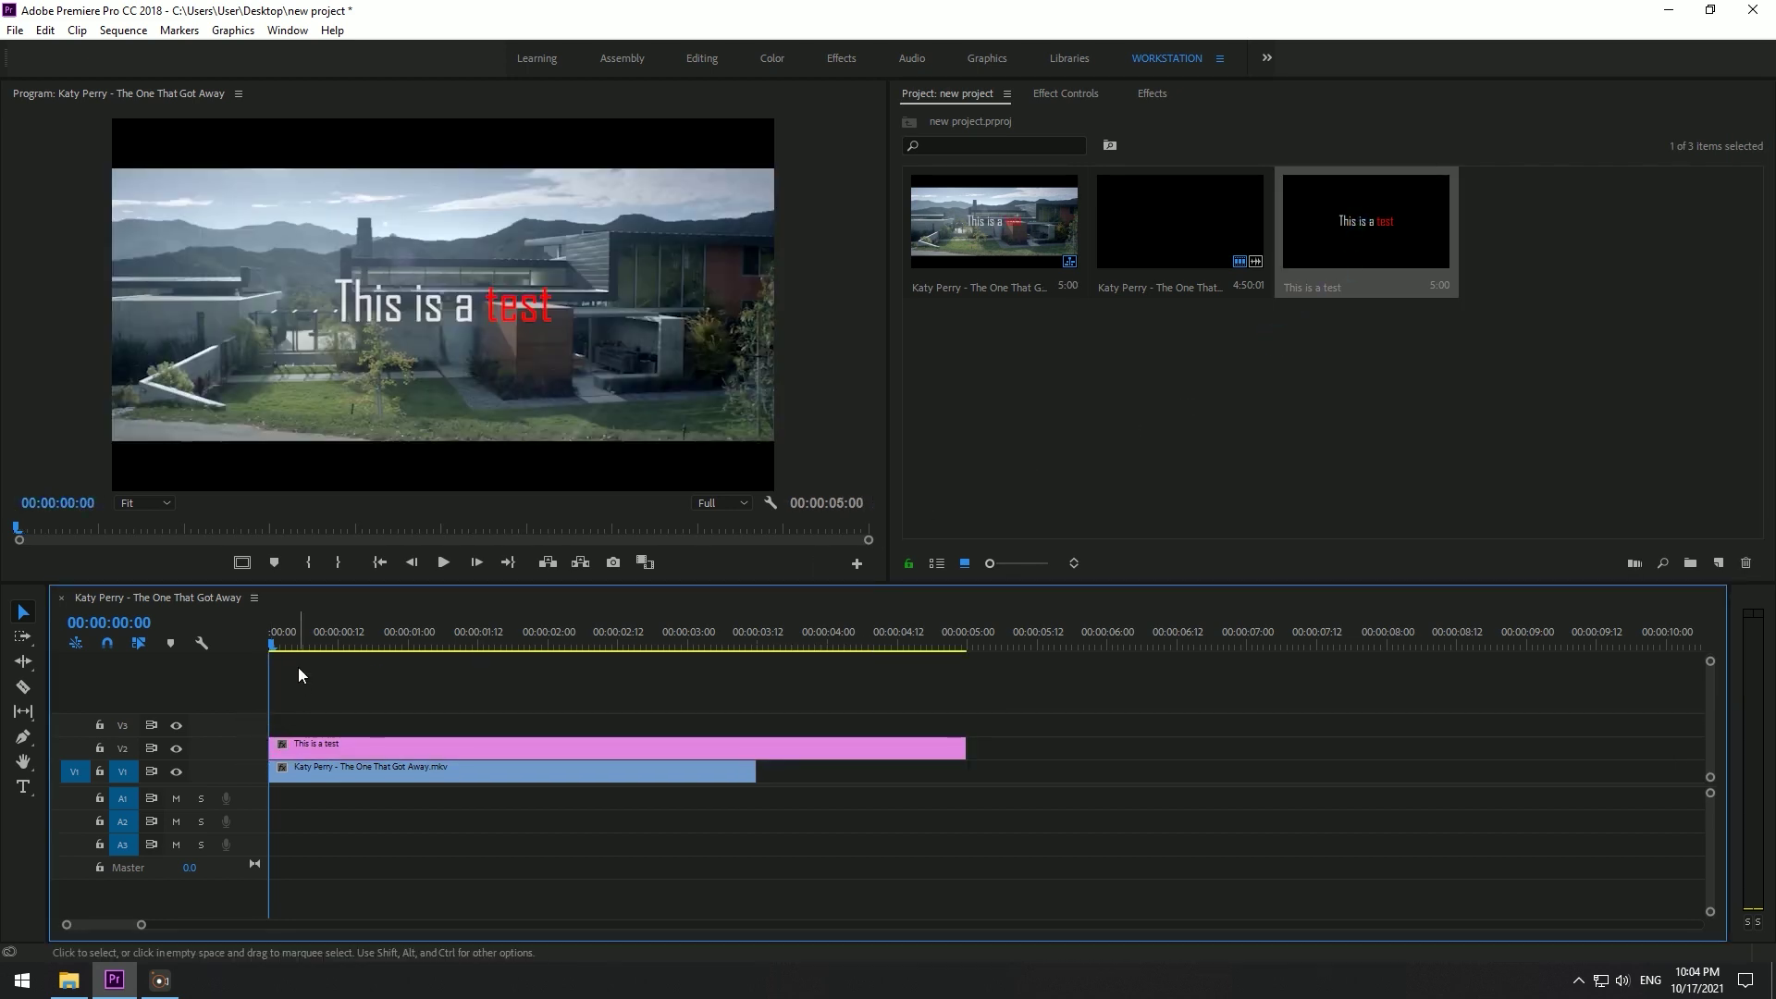
drag(963, 747, 664, 705)
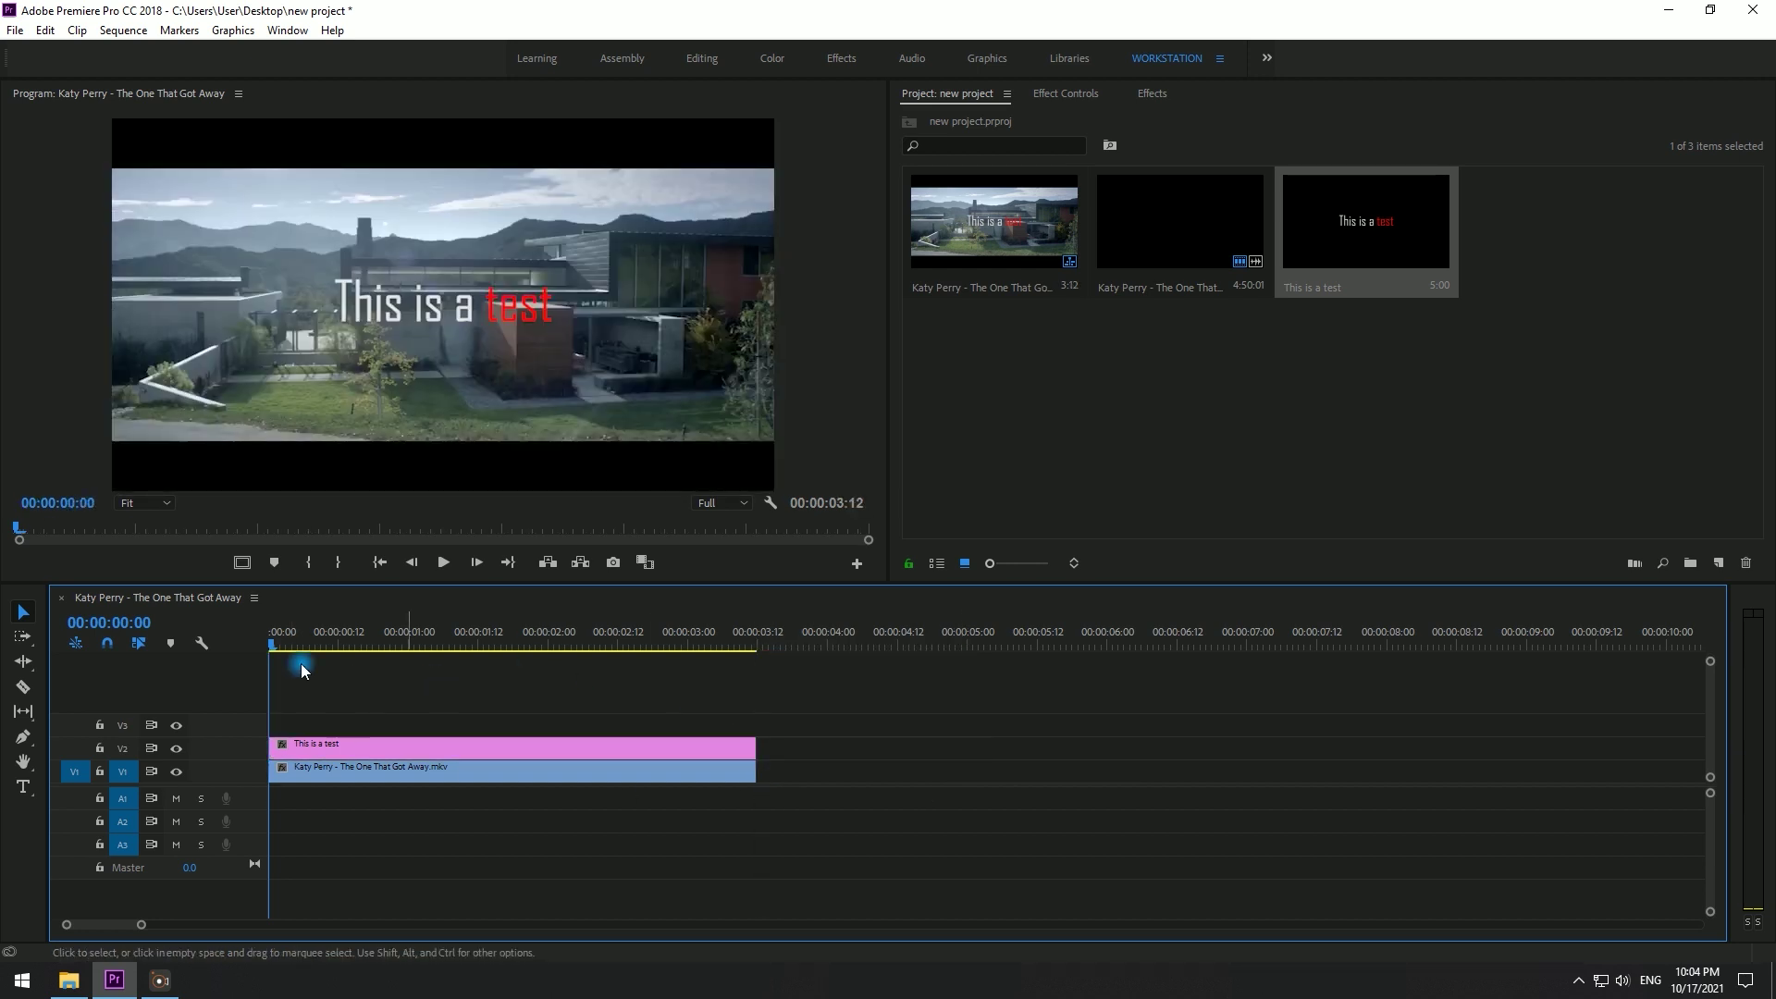
click(443, 563)
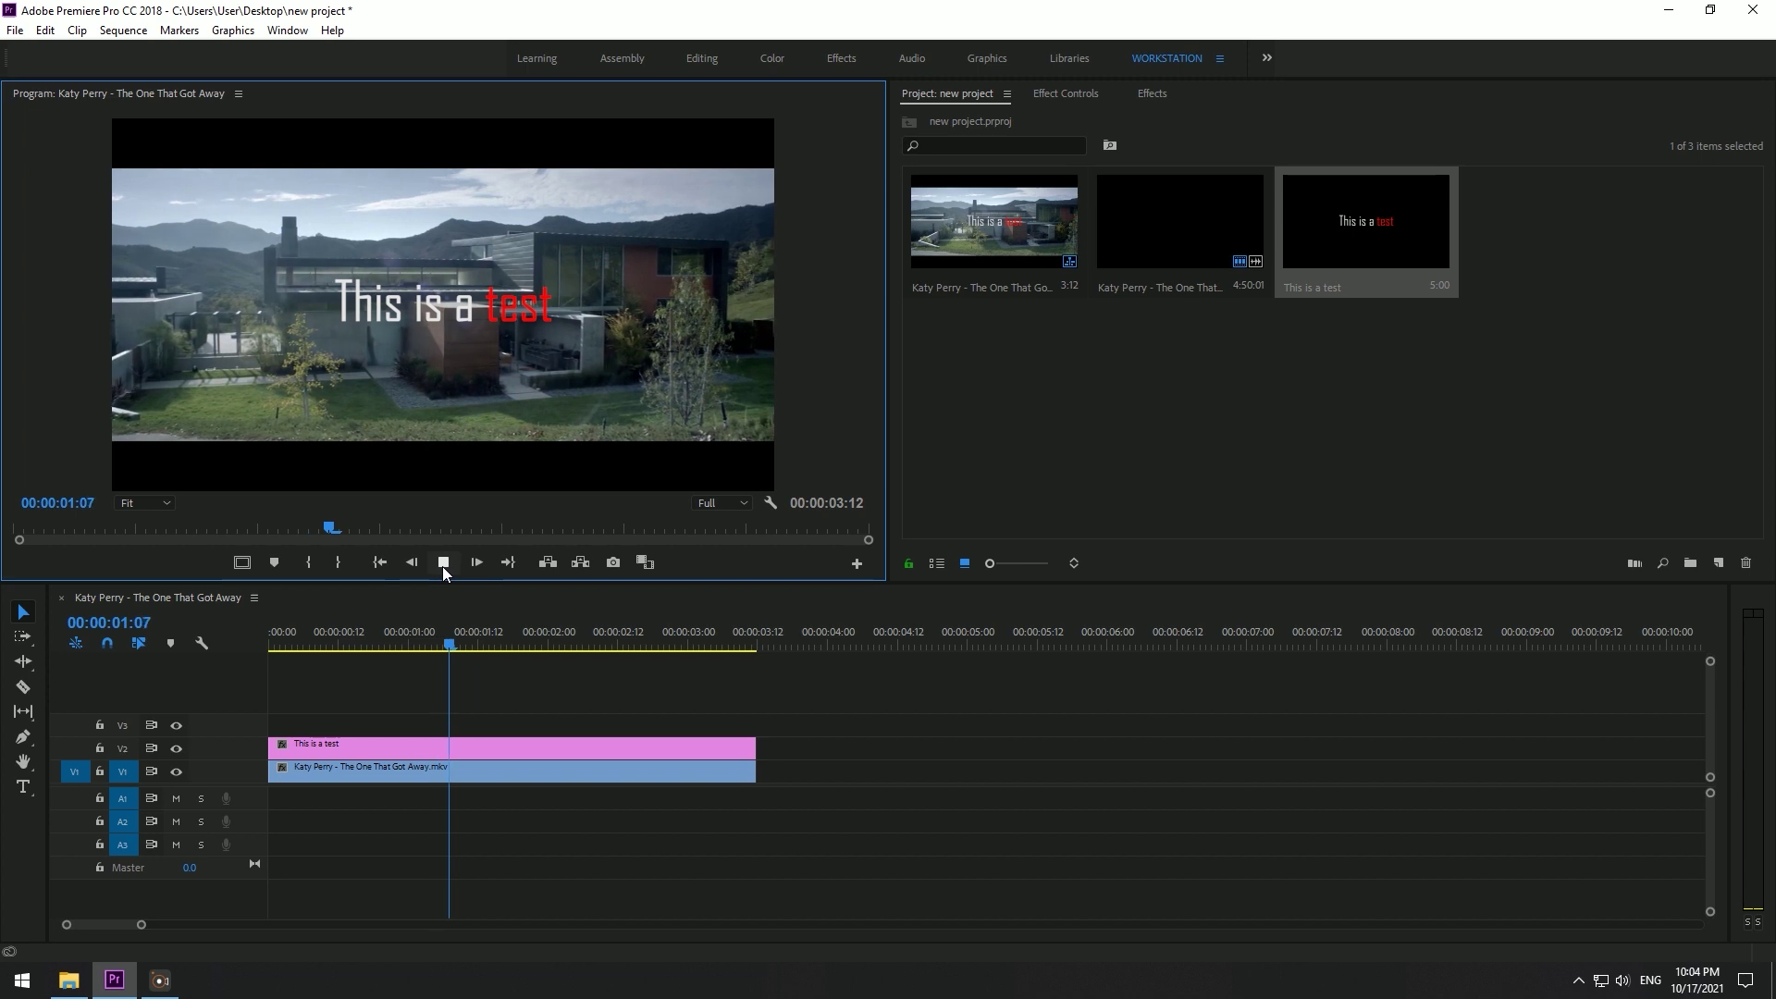
click(443, 570)
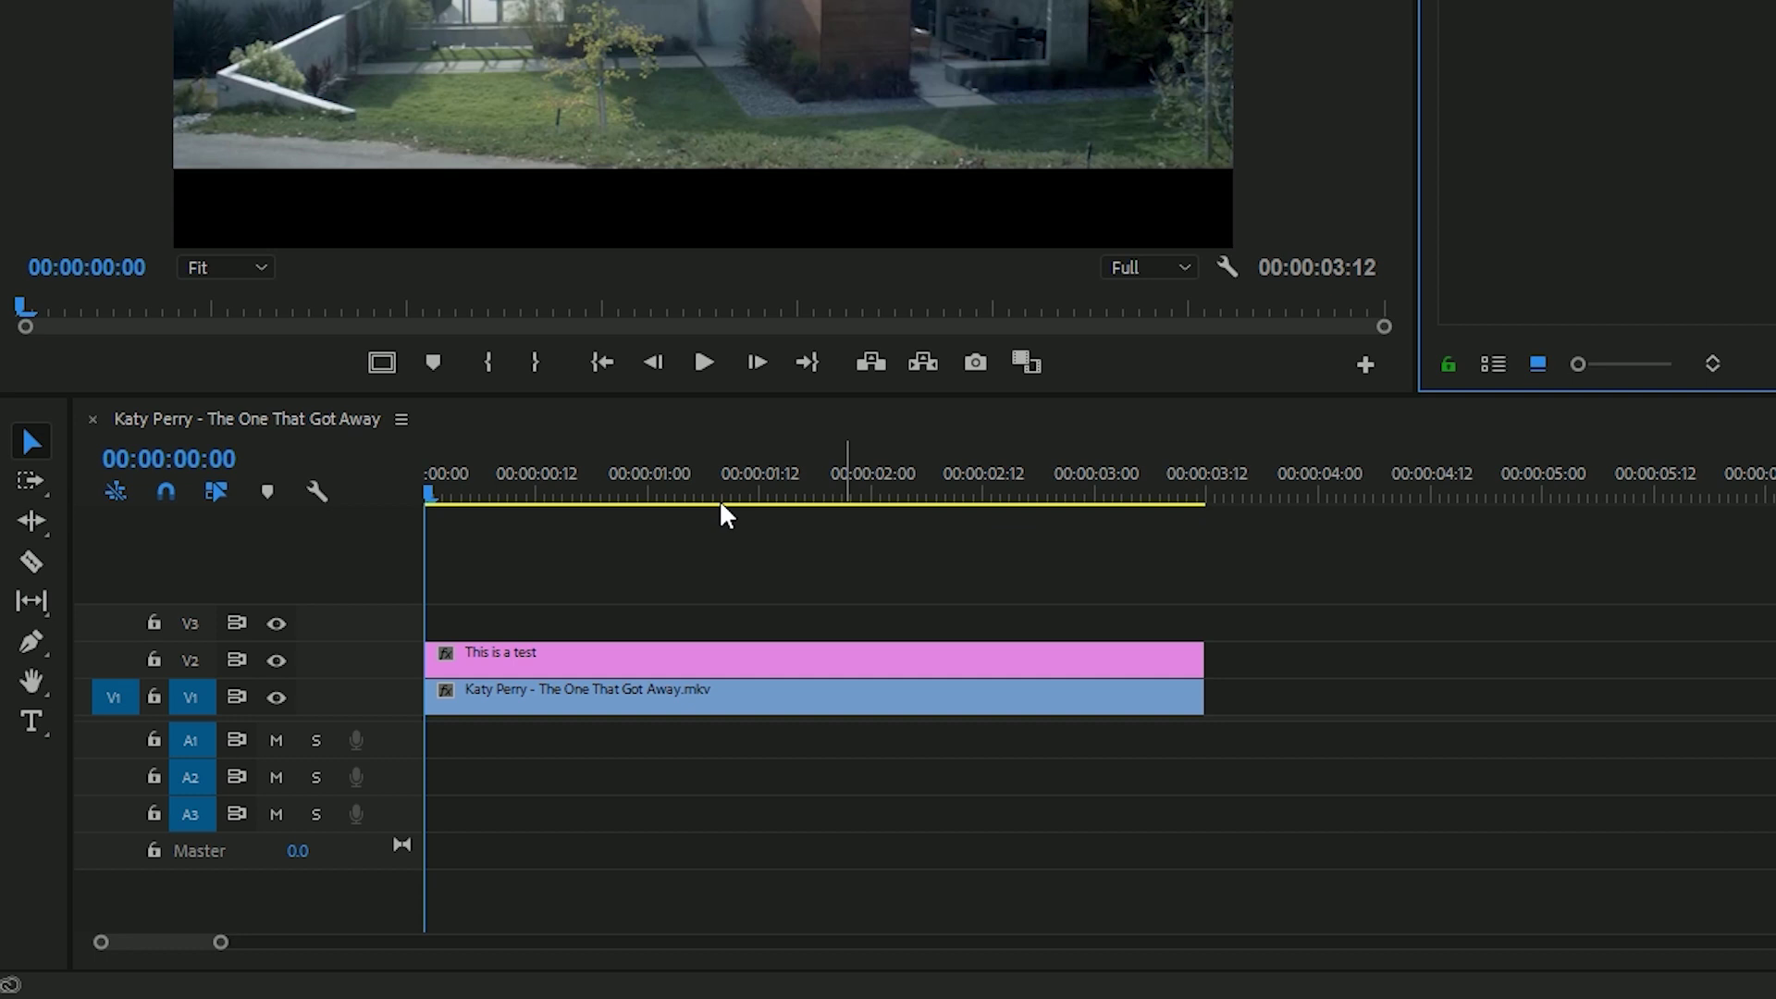
Step: Mark the sequence's in point at 00:00:00:00 and its out point at the end of the clips
click(422, 492)
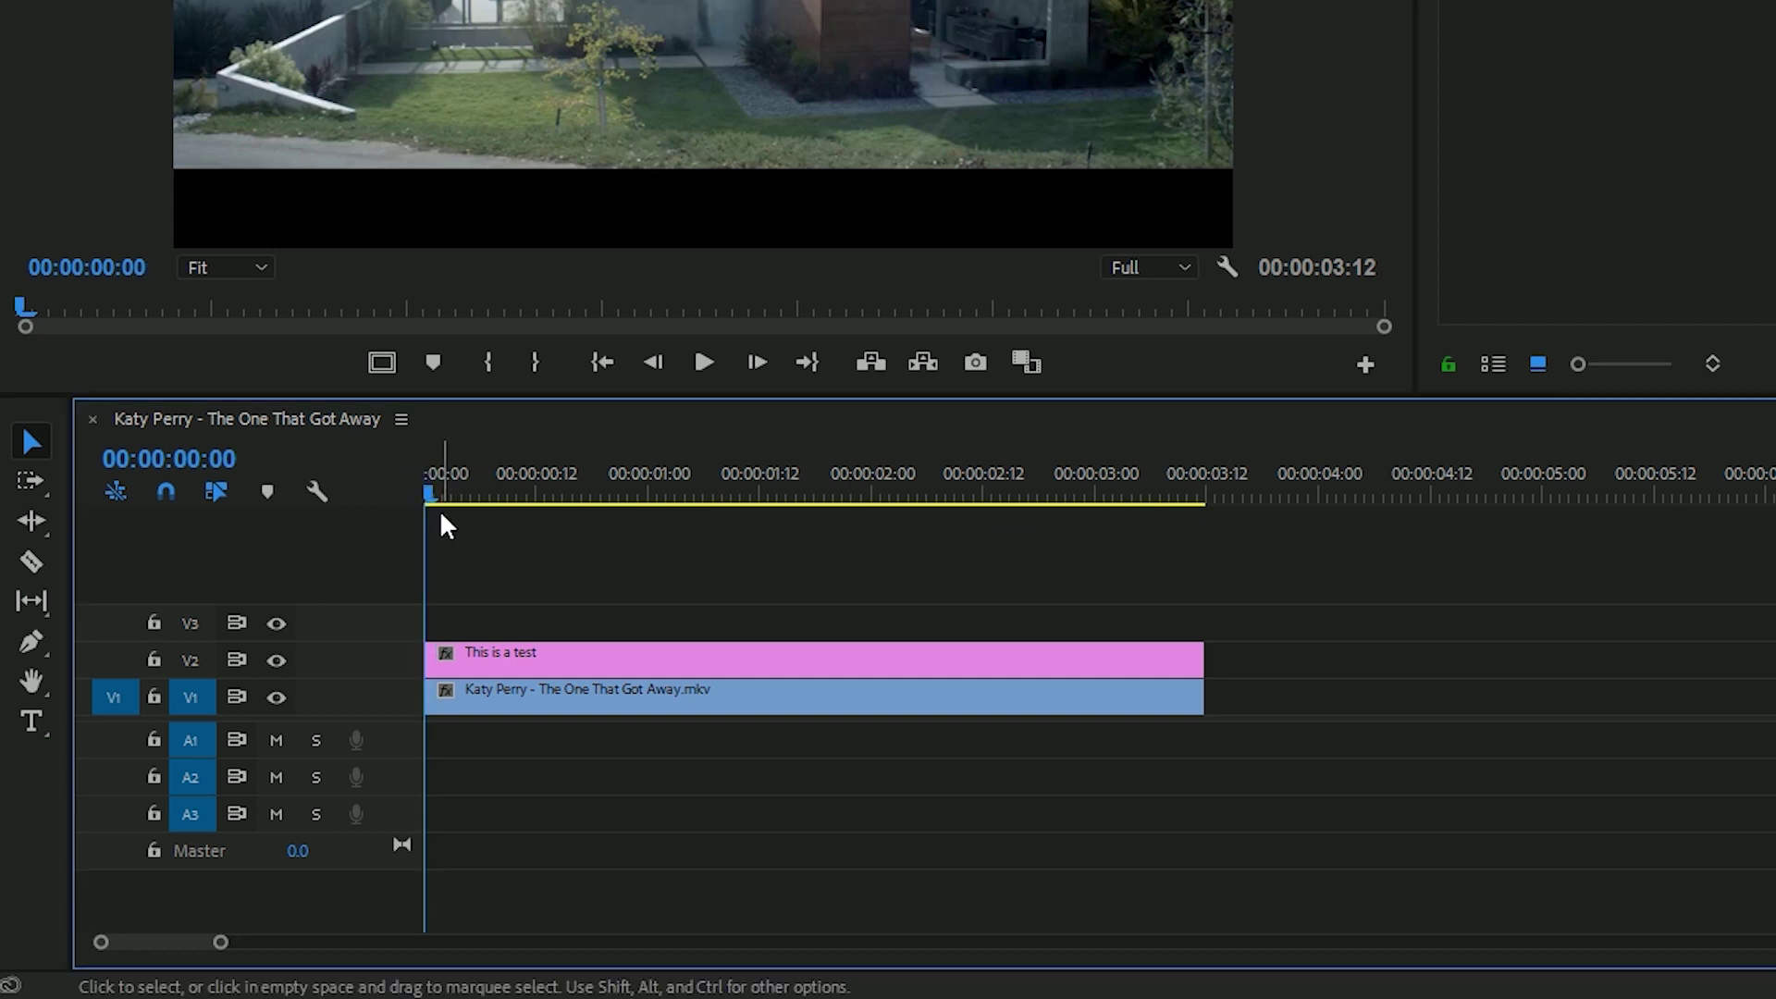
key(d)
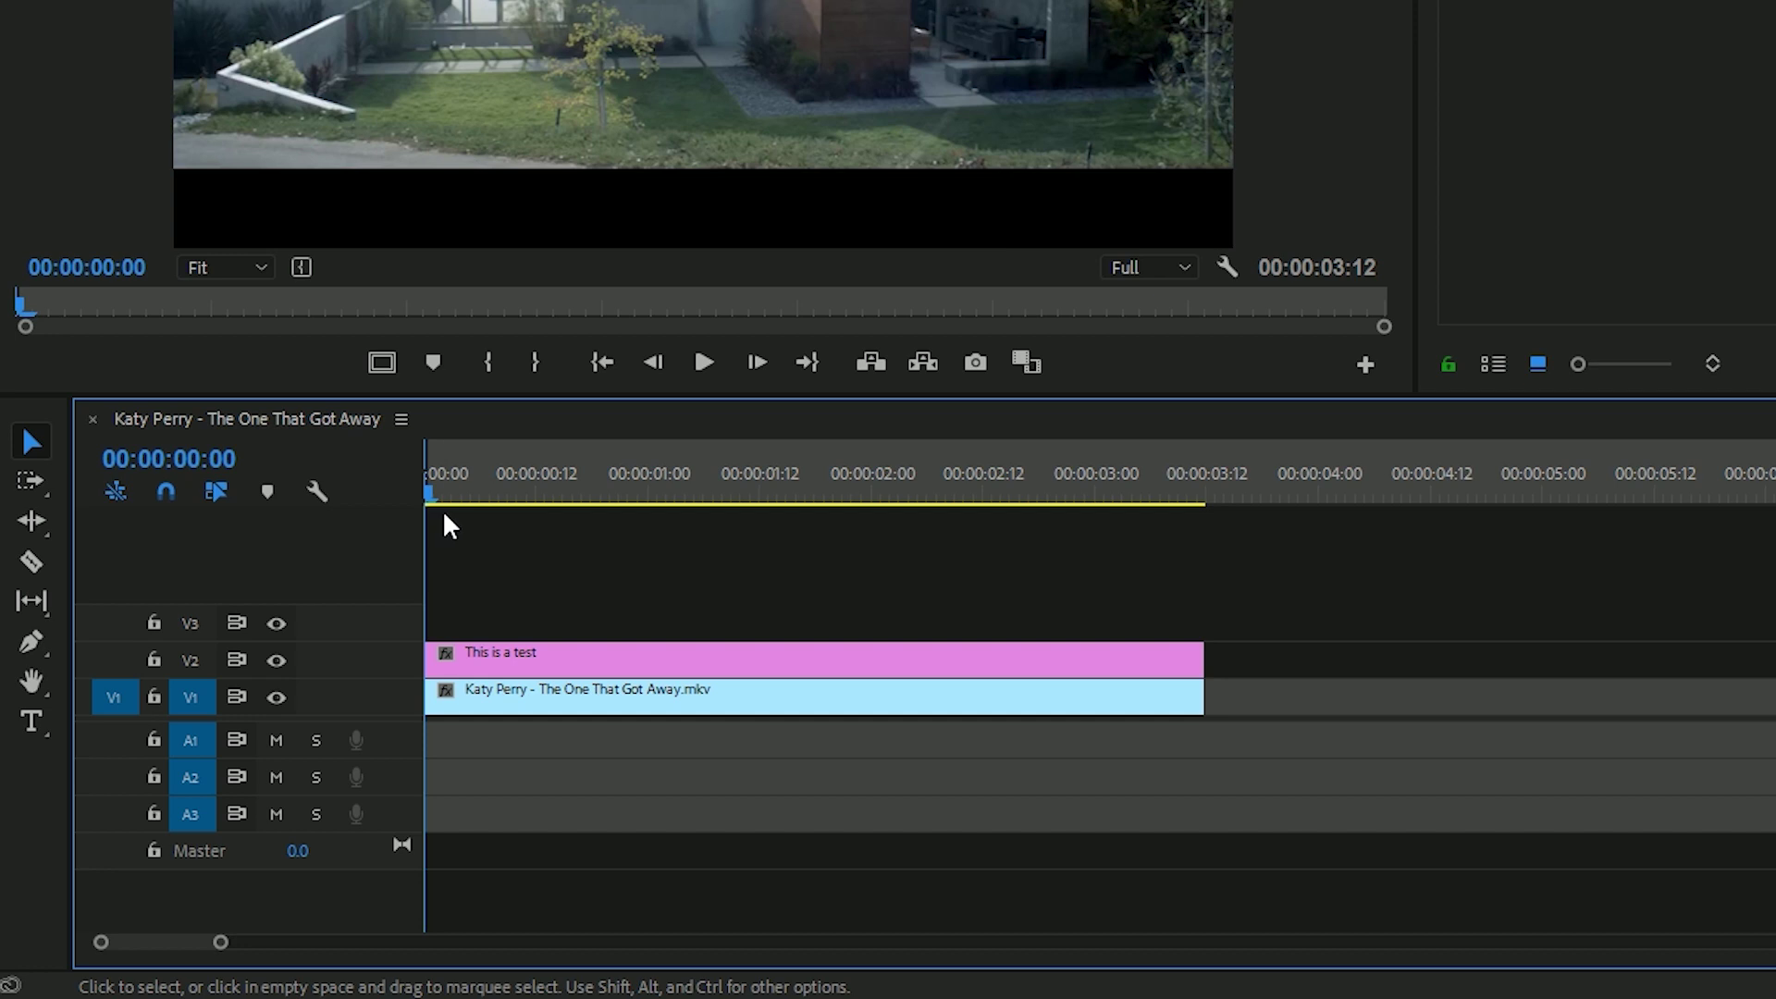
drag(457, 480, 1195, 475)
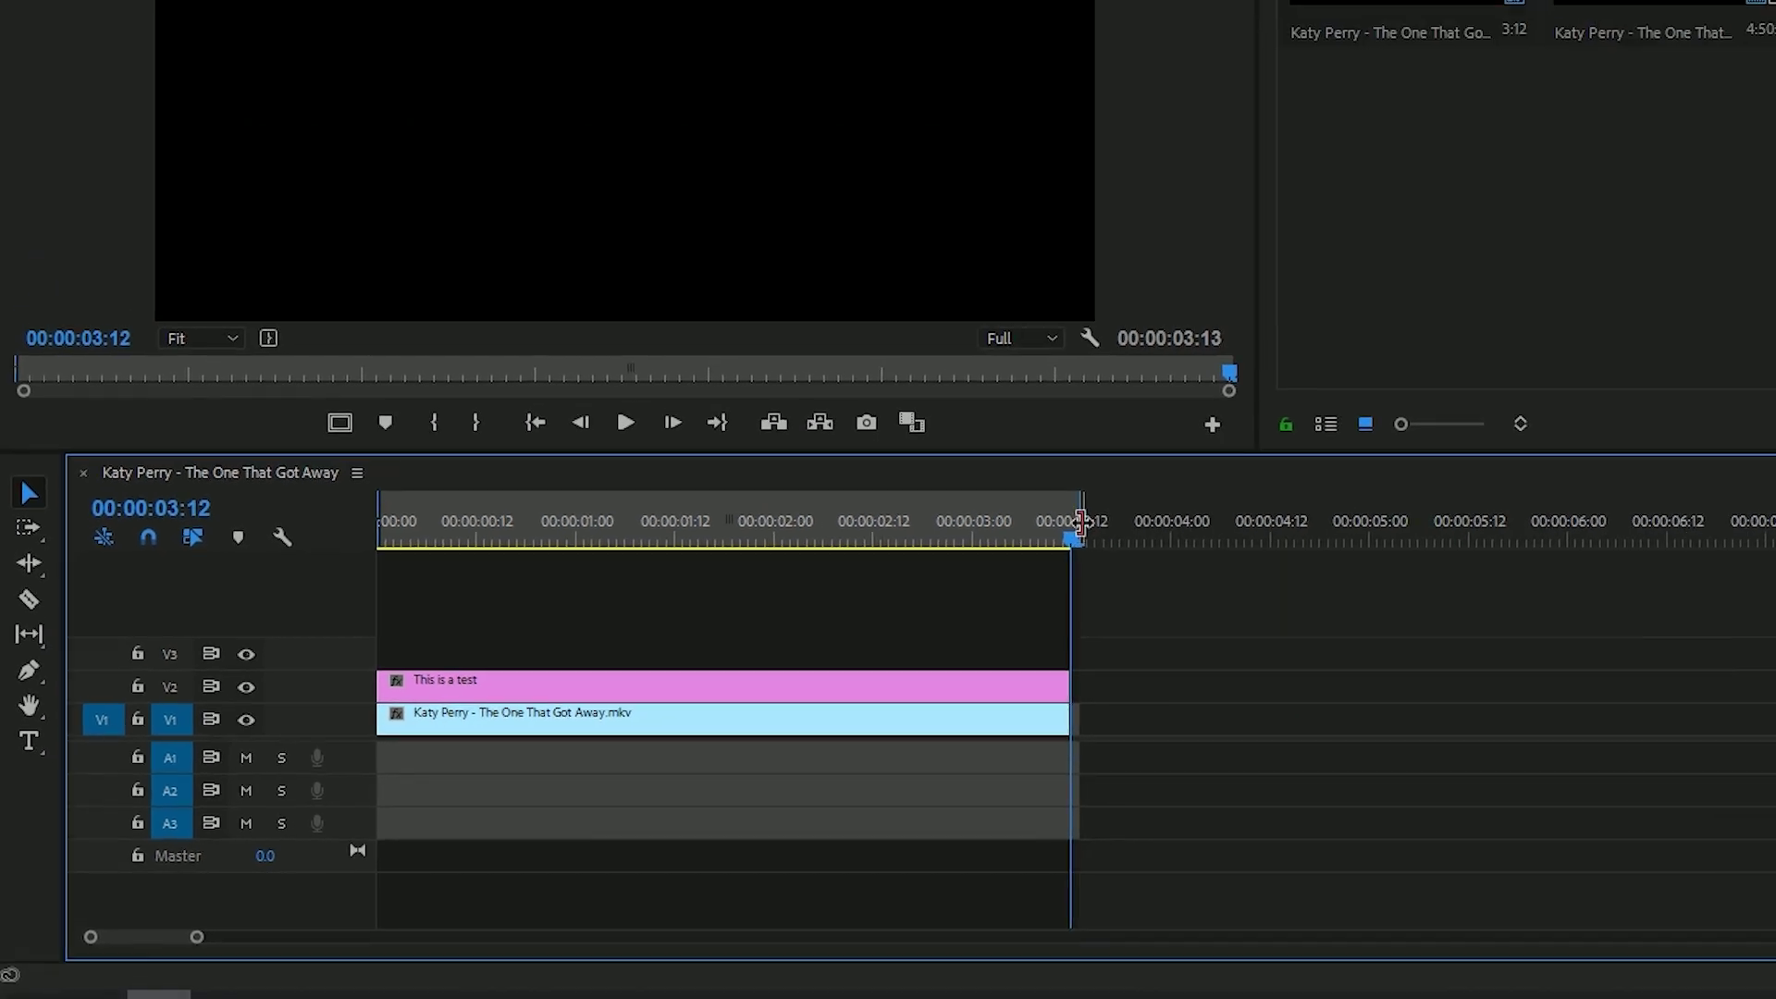
key(j)
key(j)
key(j)
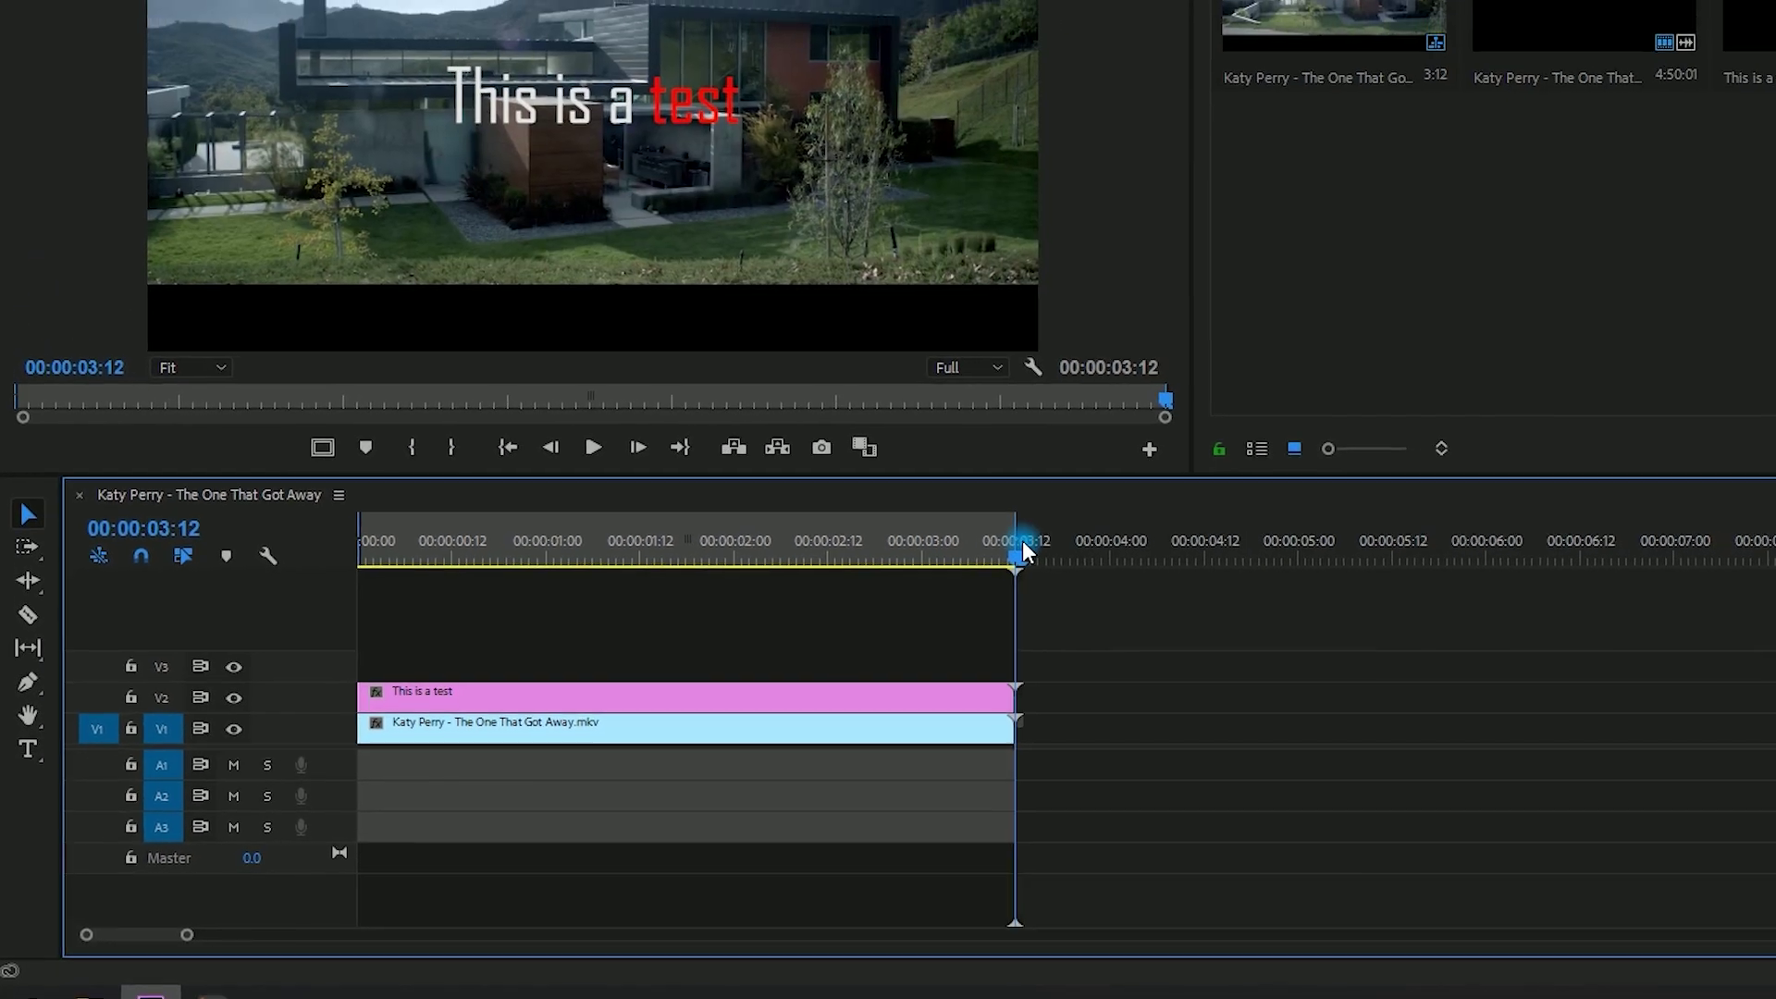
click(688, 615)
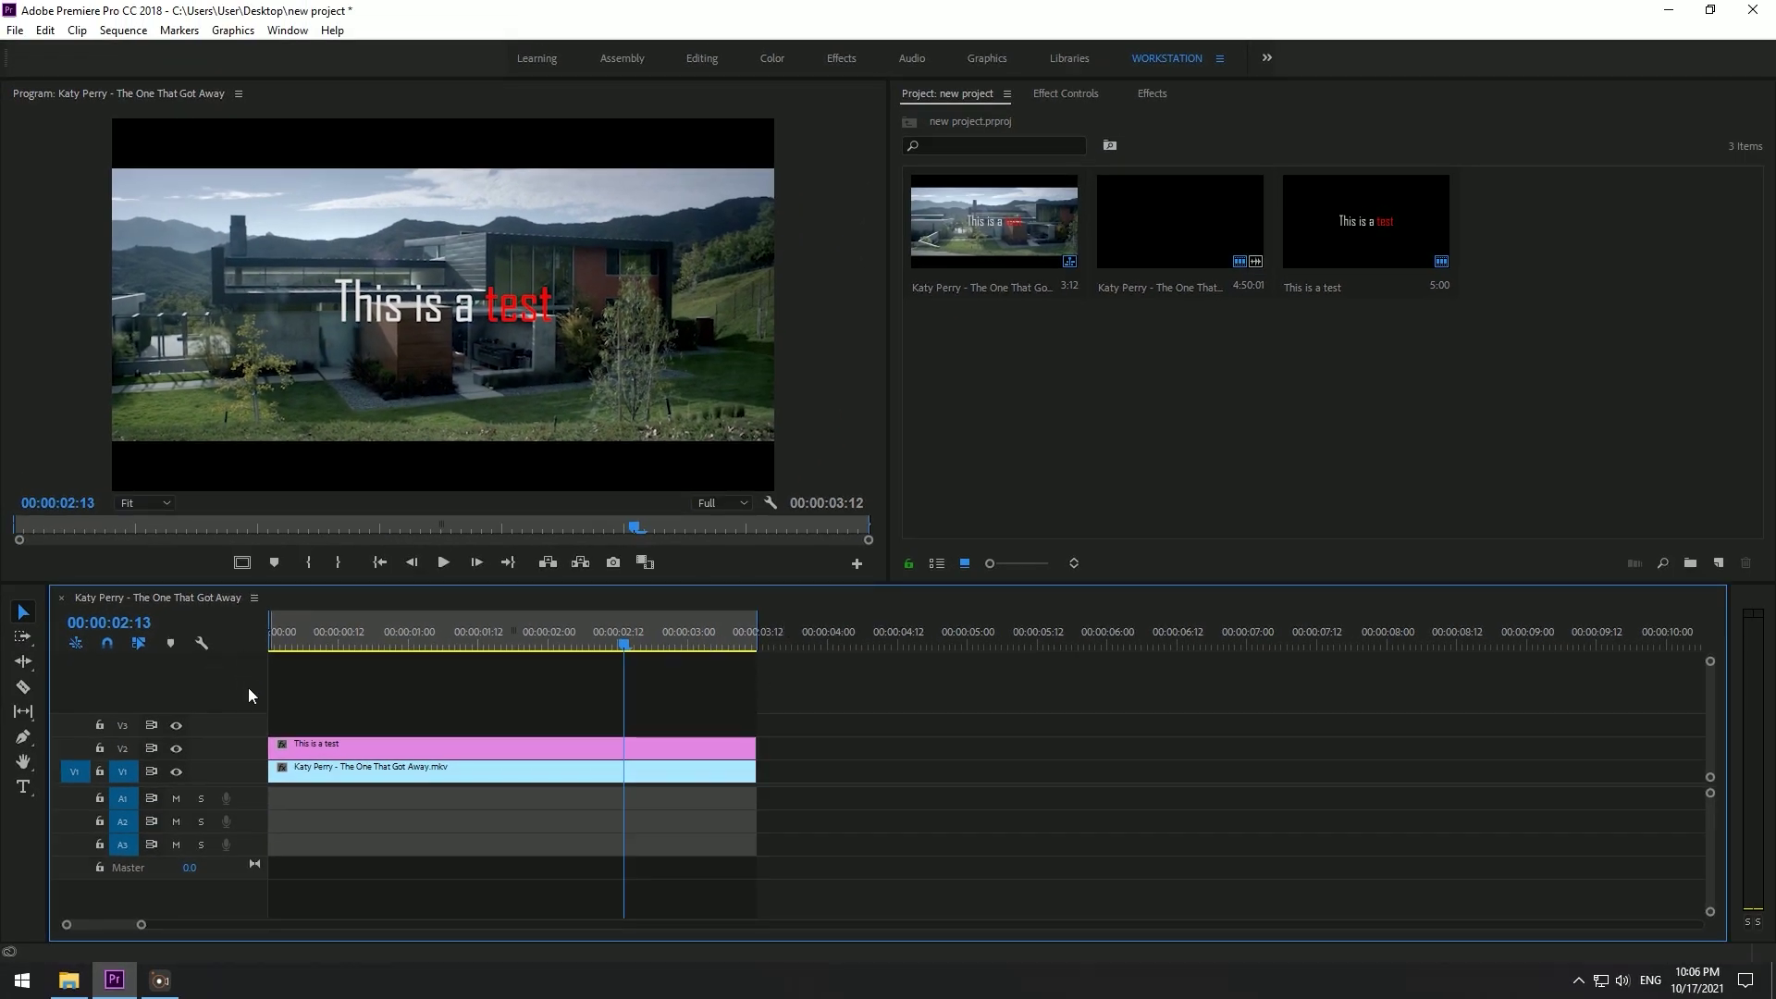
click(495, 640)
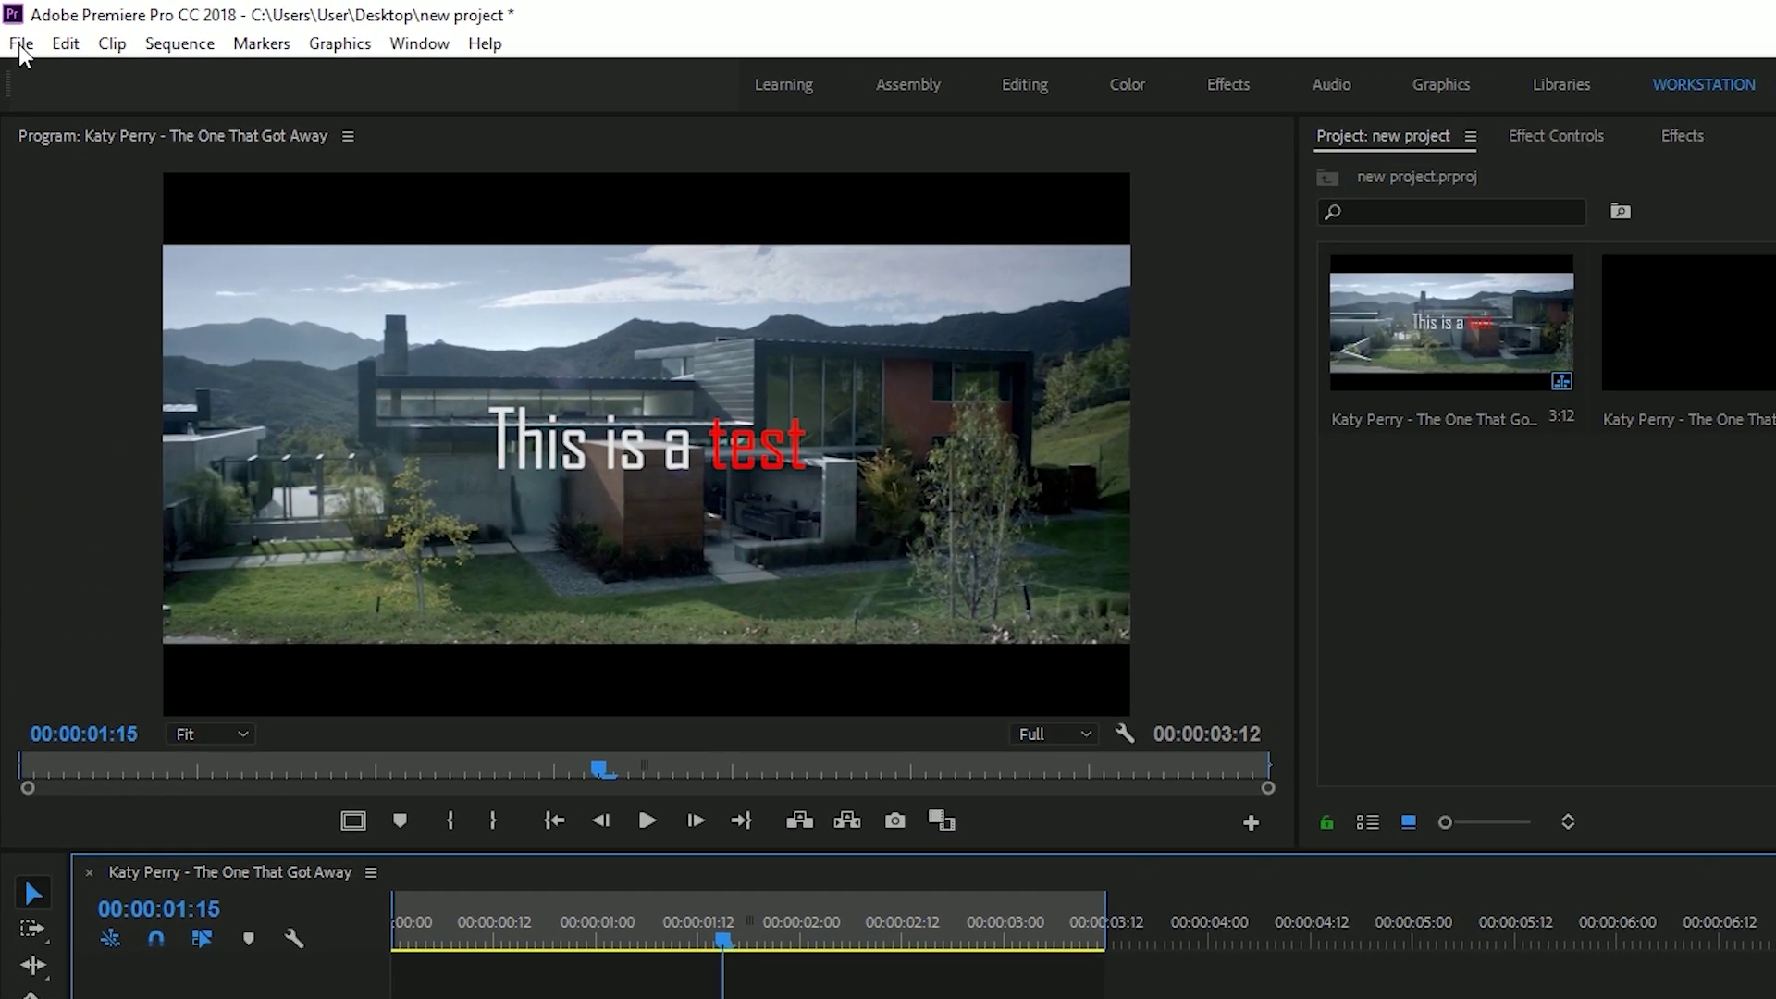
Step: Open the media export settings for the sequence
click(16, 31)
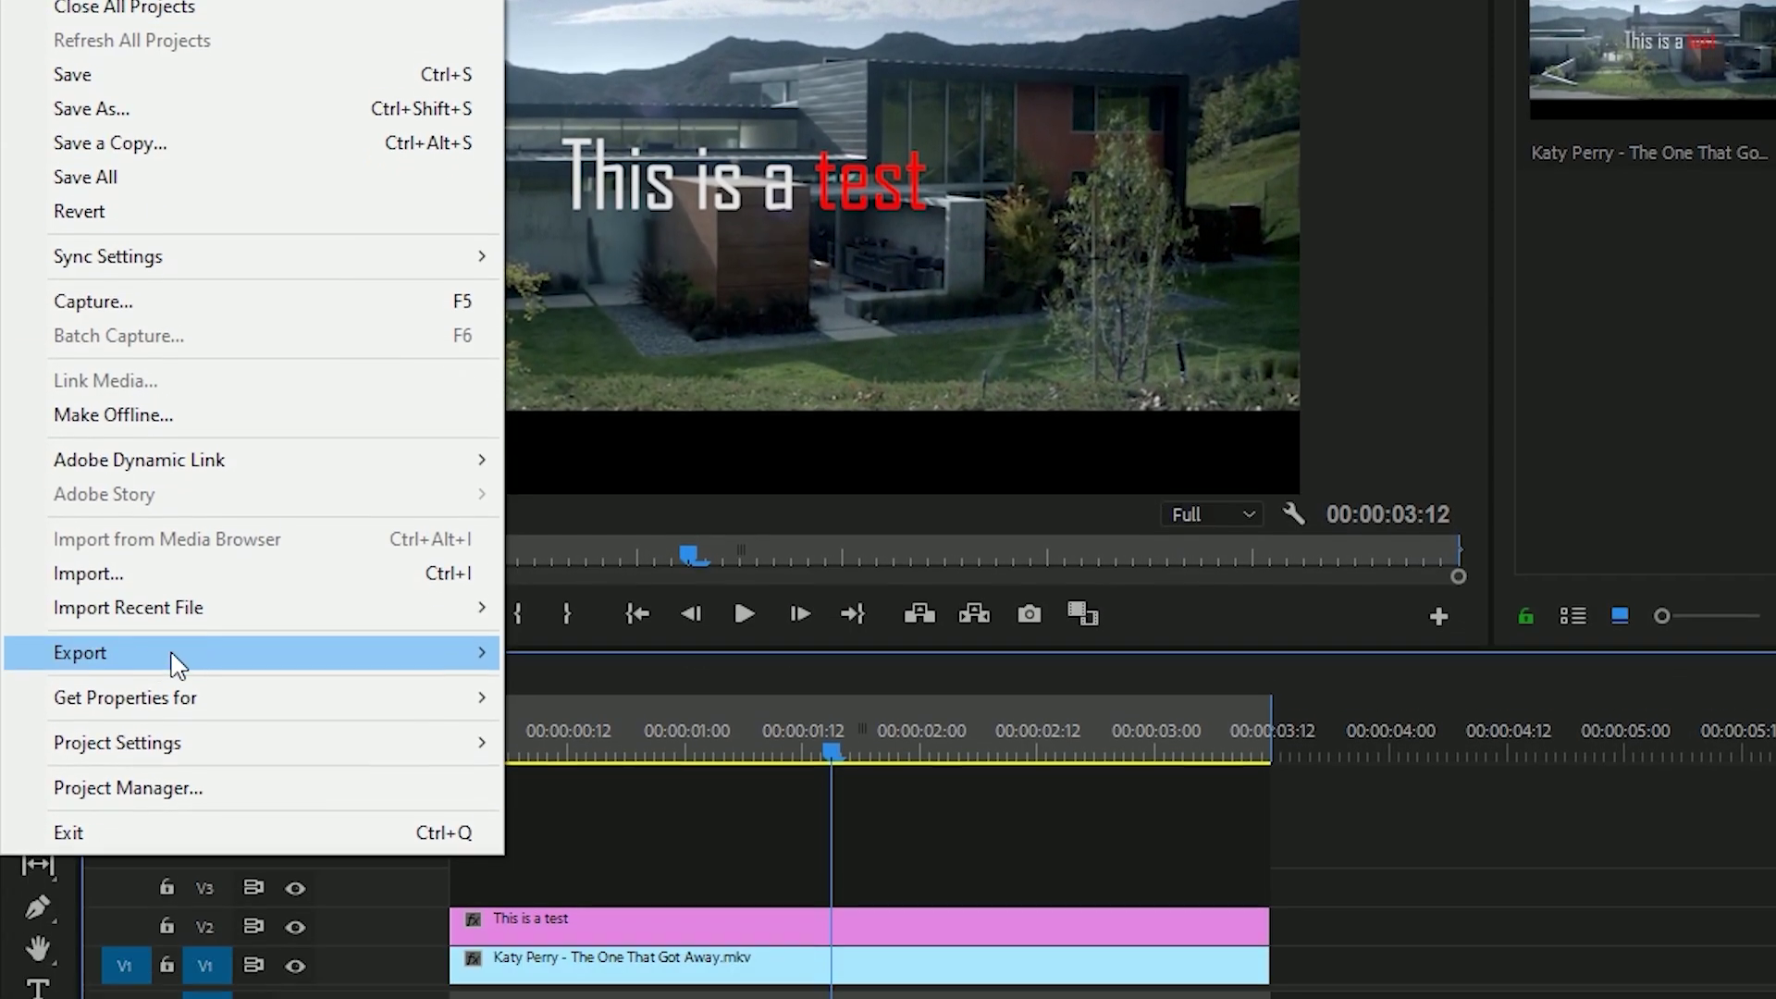
mouse_move(104, 982)
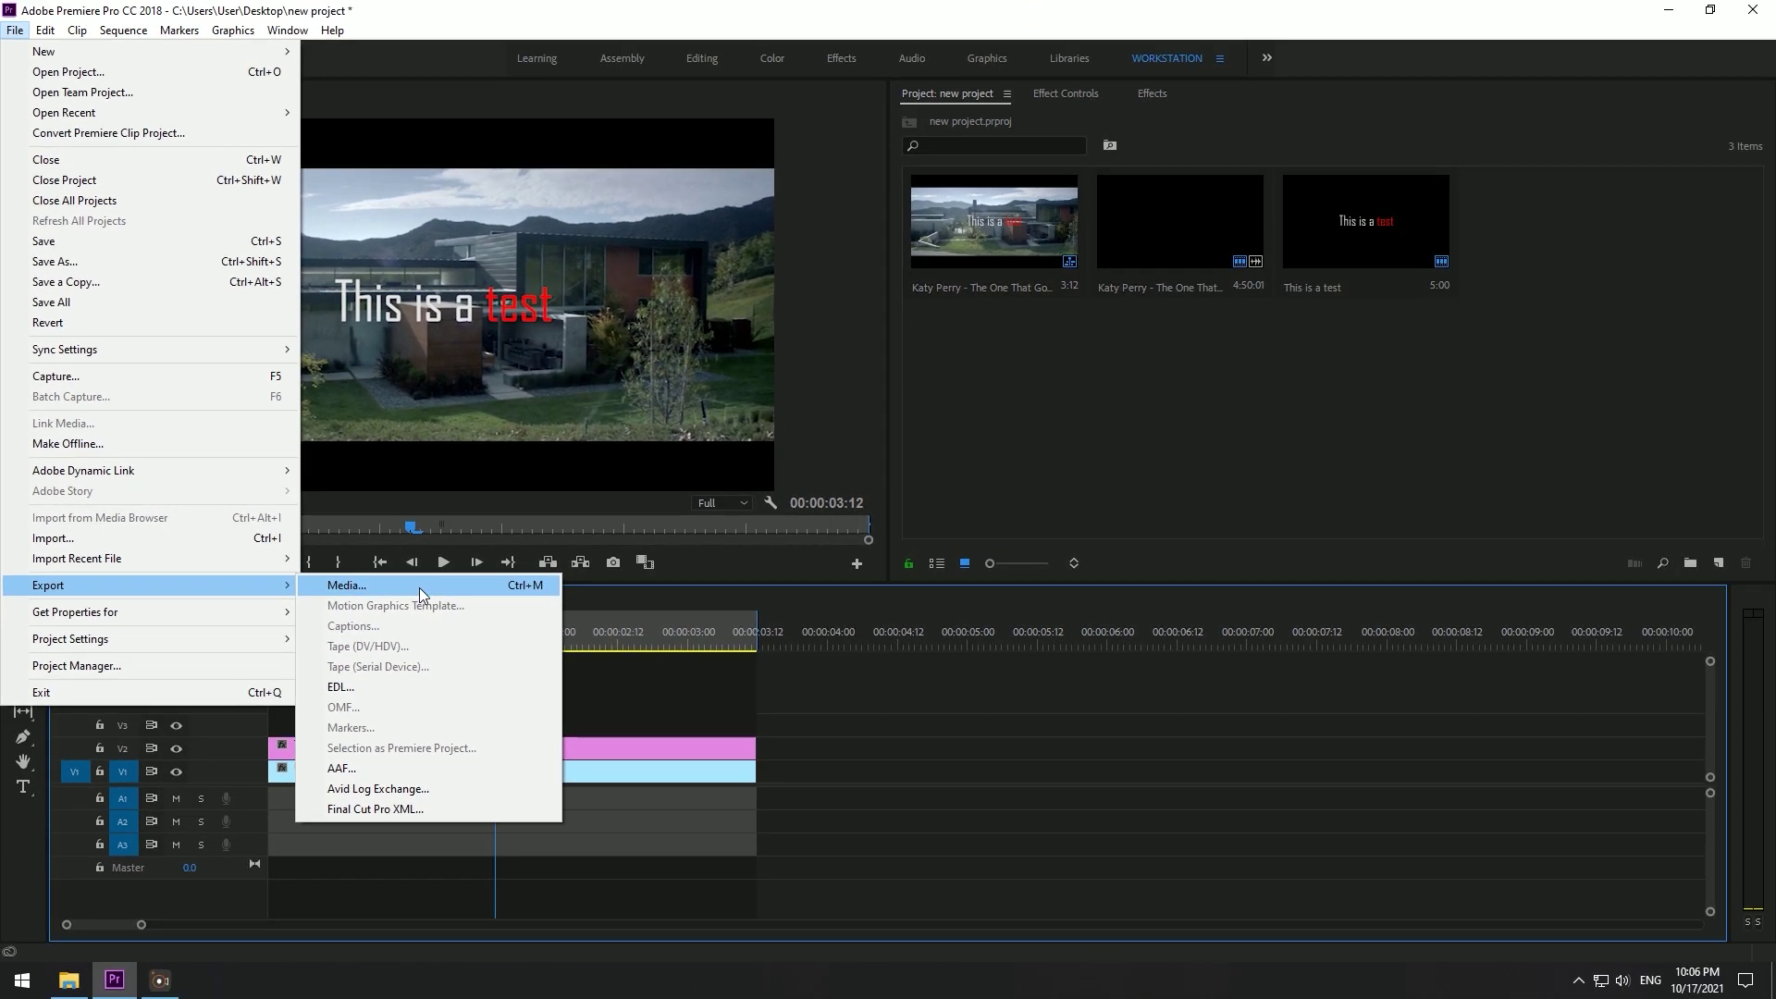
click(419, 586)
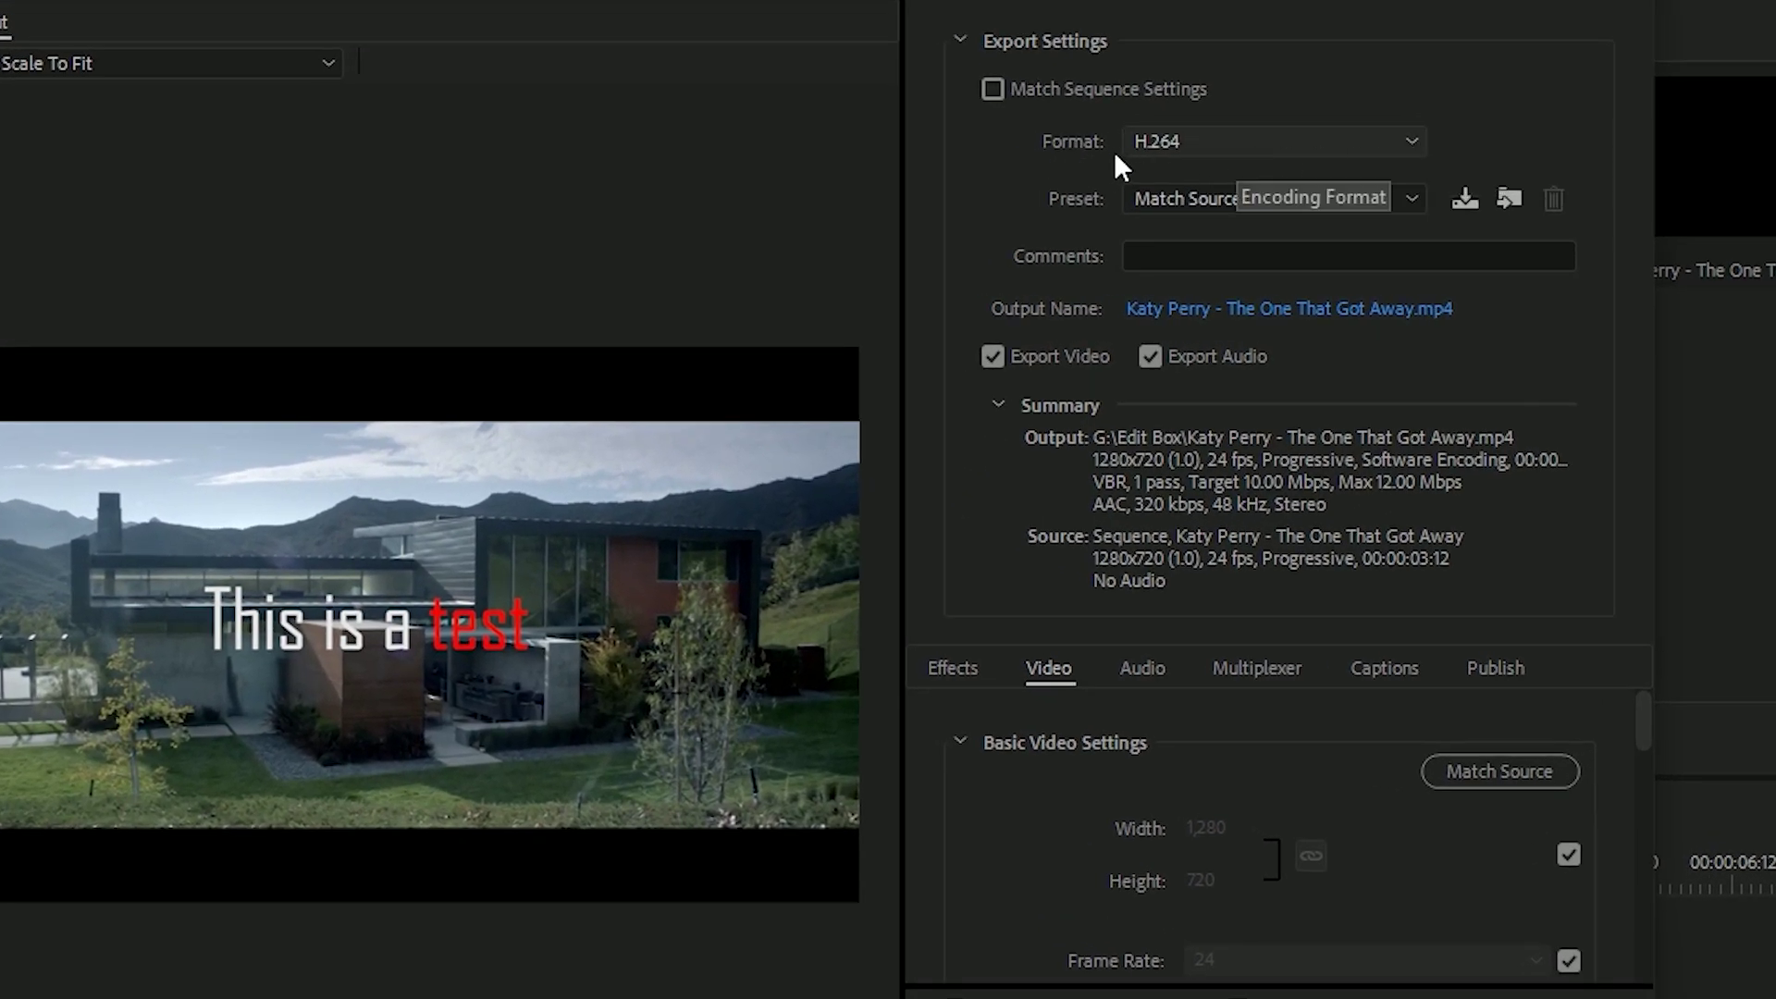
Step: Review the available export formats and presets, keeping H.264 and Match Source - High bitrate
click(1217, 153)
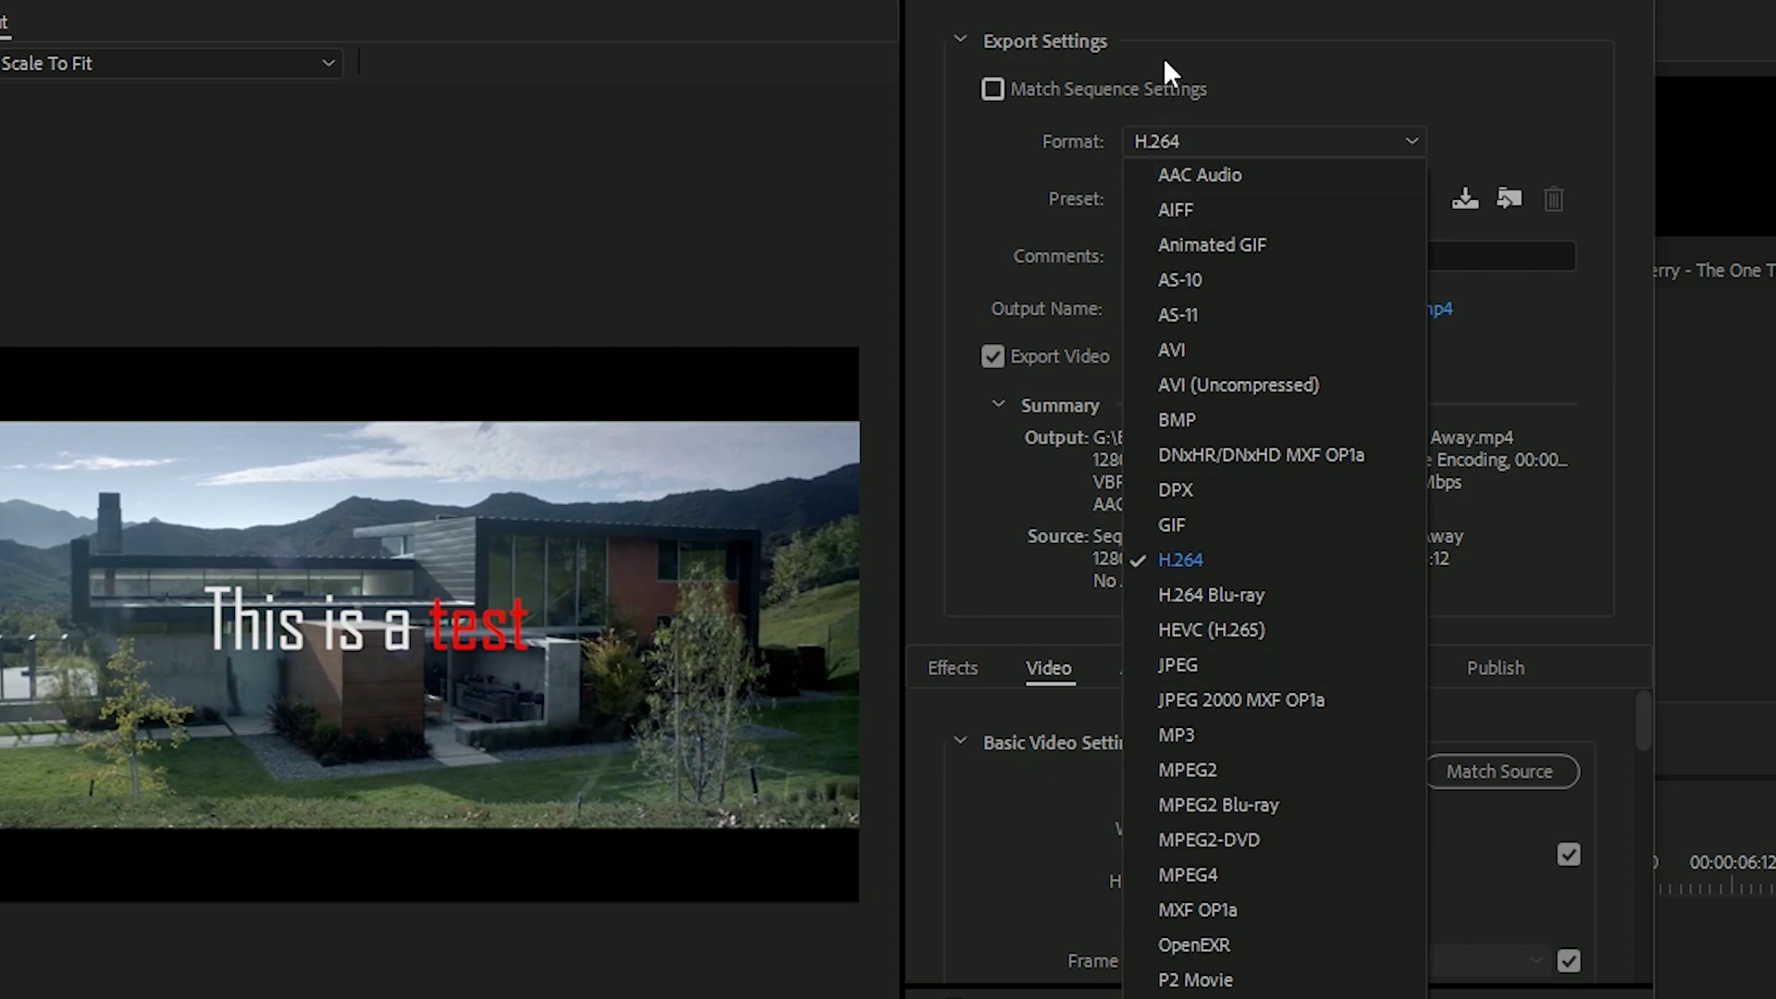
click(1359, 90)
click(1356, 80)
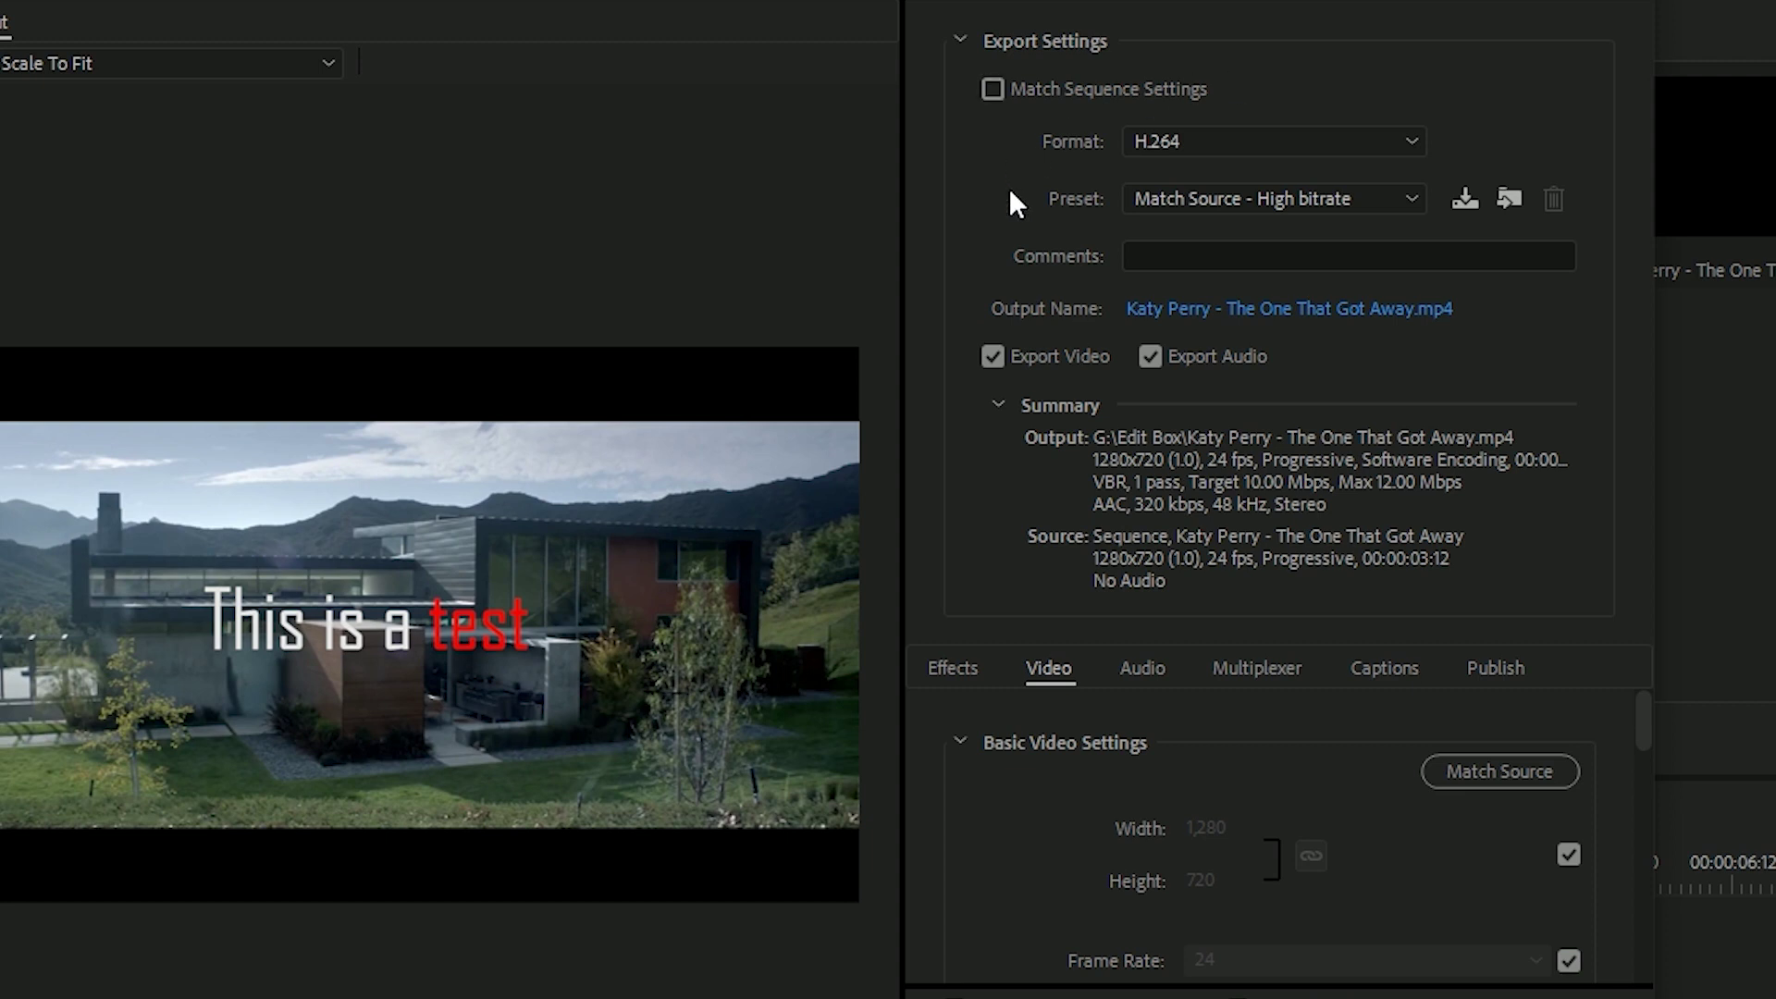
click(1145, 199)
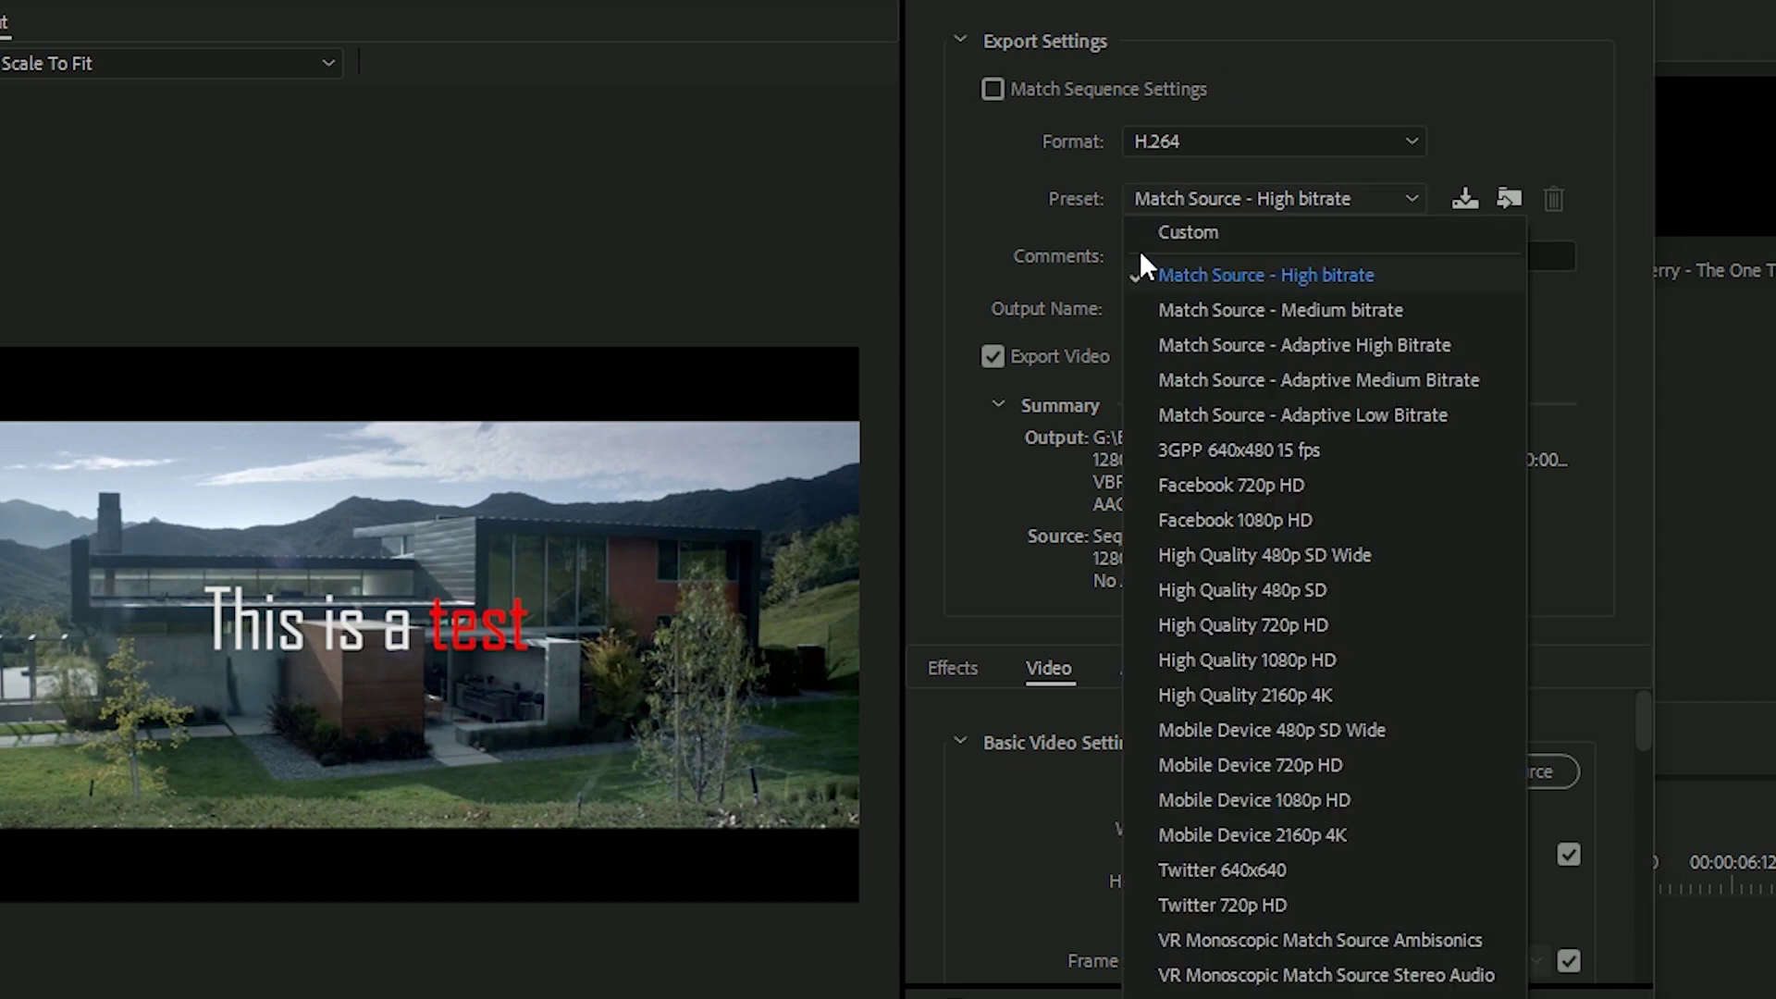
click(1062, 184)
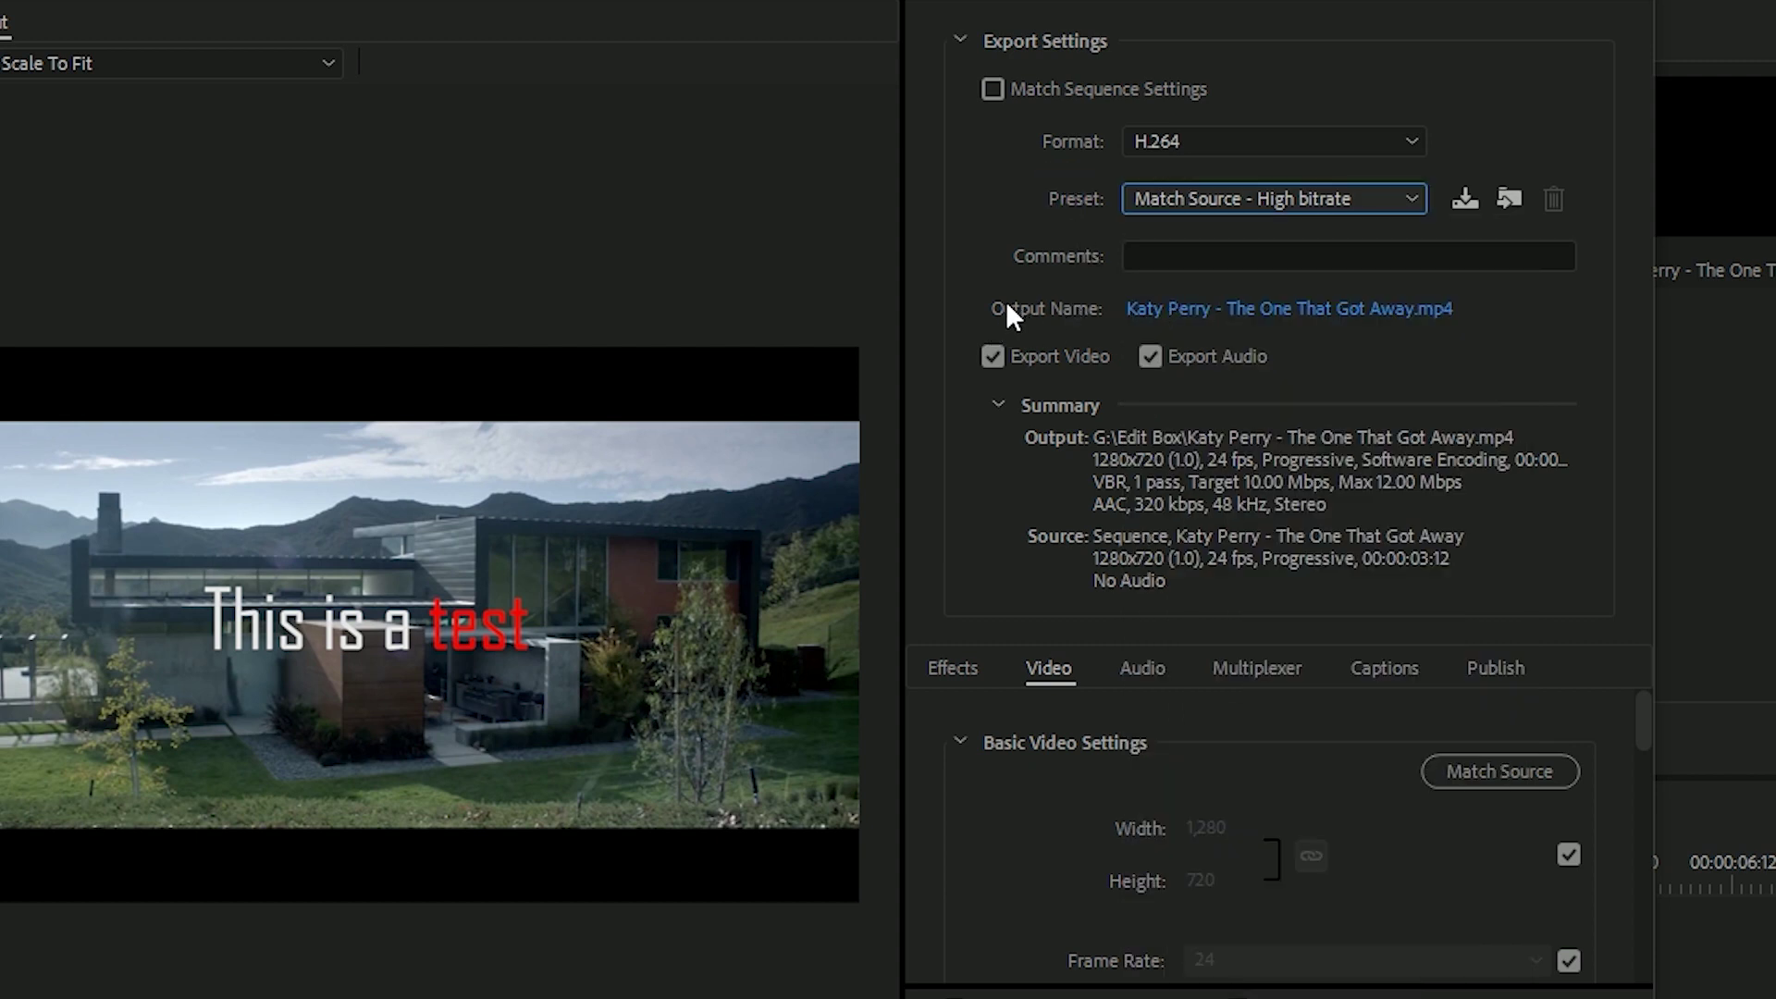
Step: Set the export's output file to "test" in the root of the Export (G:) drive
click(1196, 319)
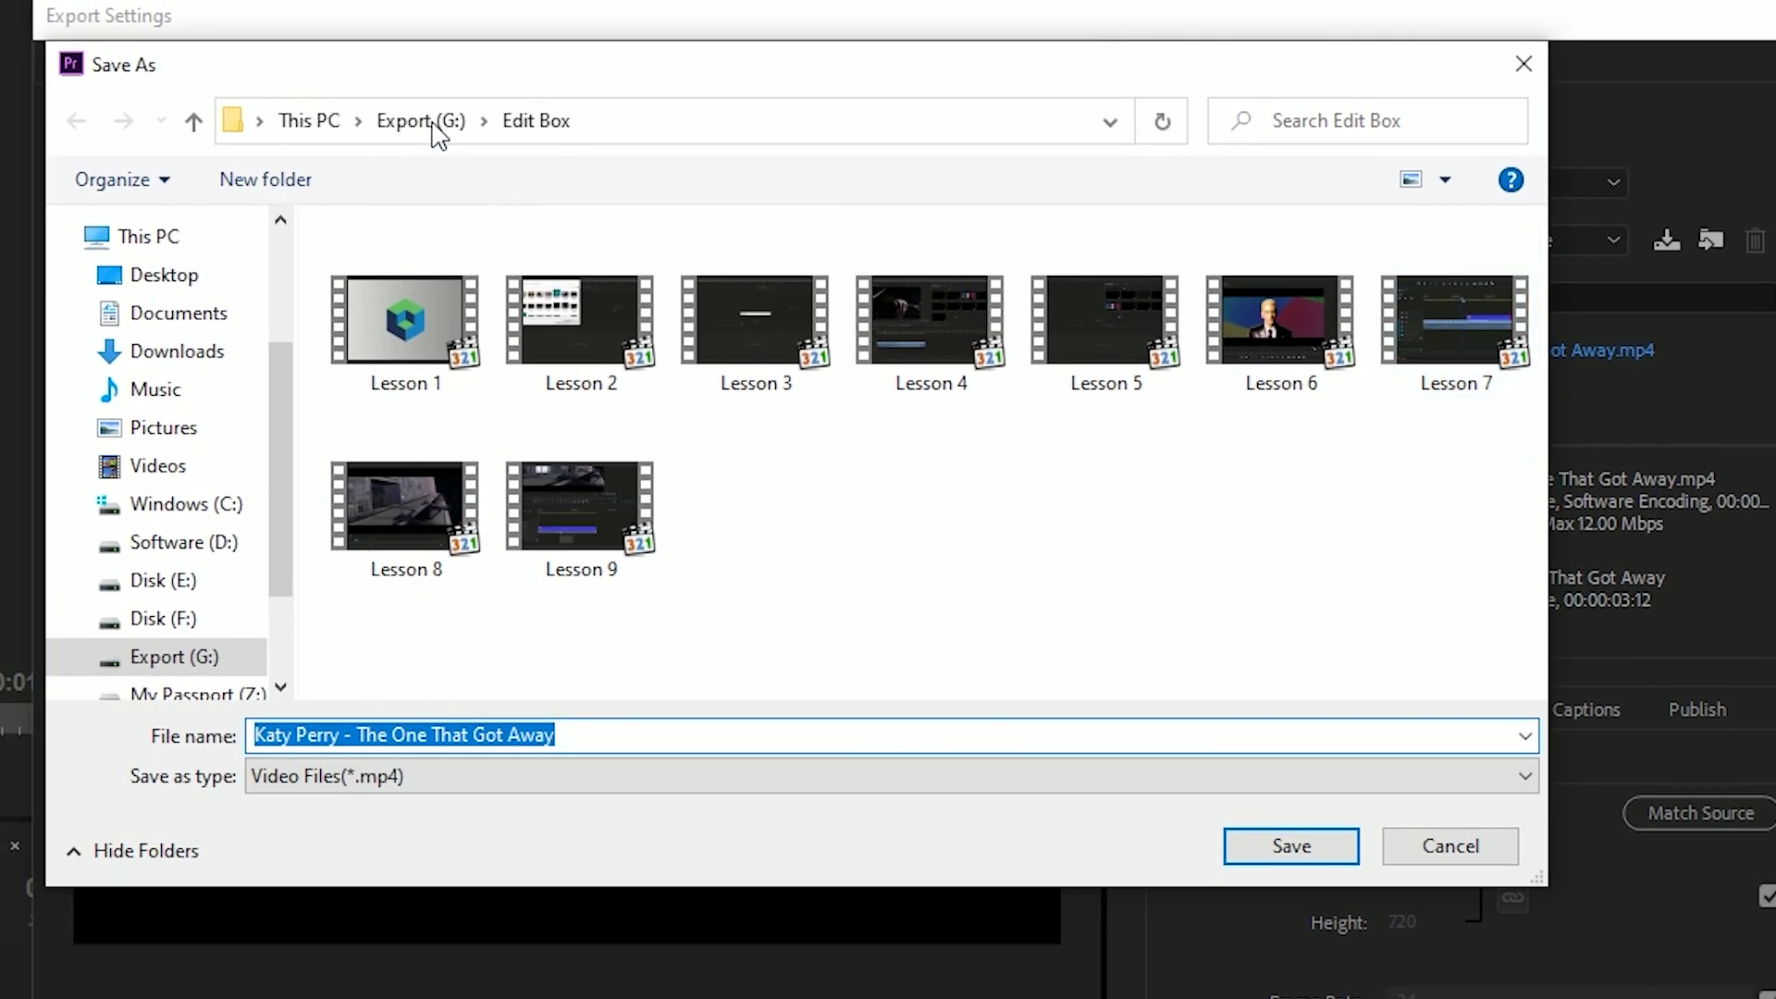
click(439, 134)
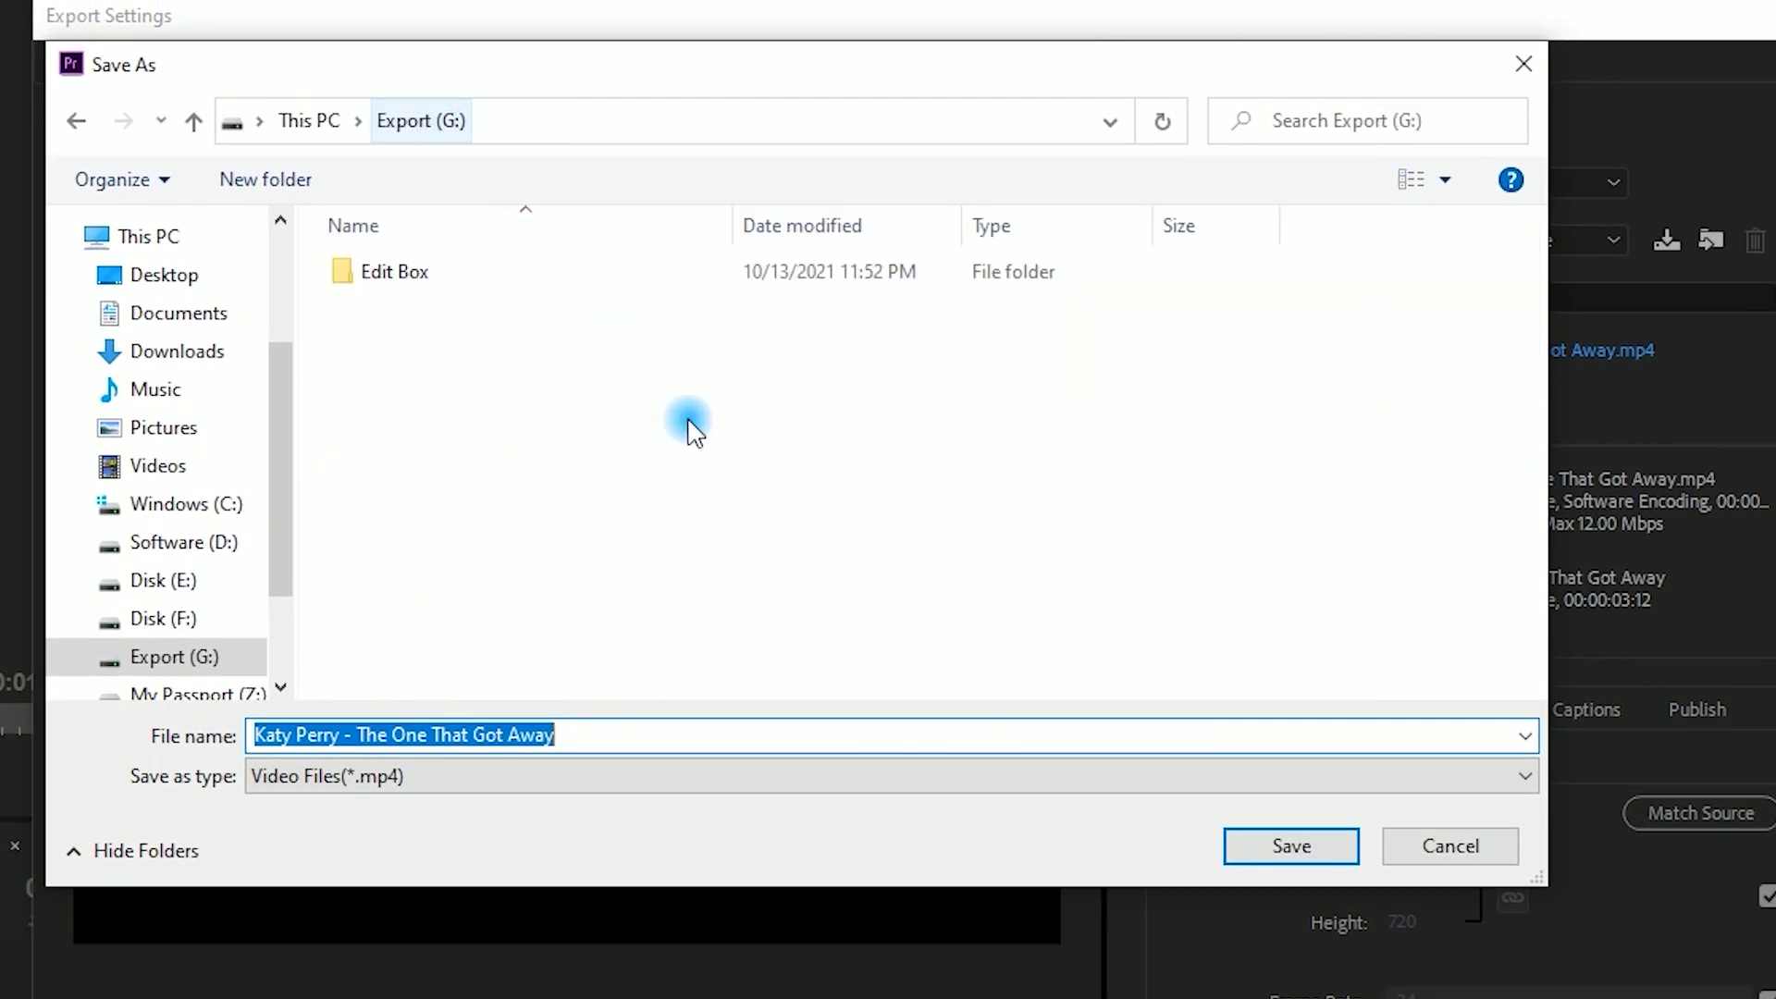
click(603, 731)
click(294, 731)
click(192, 733)
text(test)
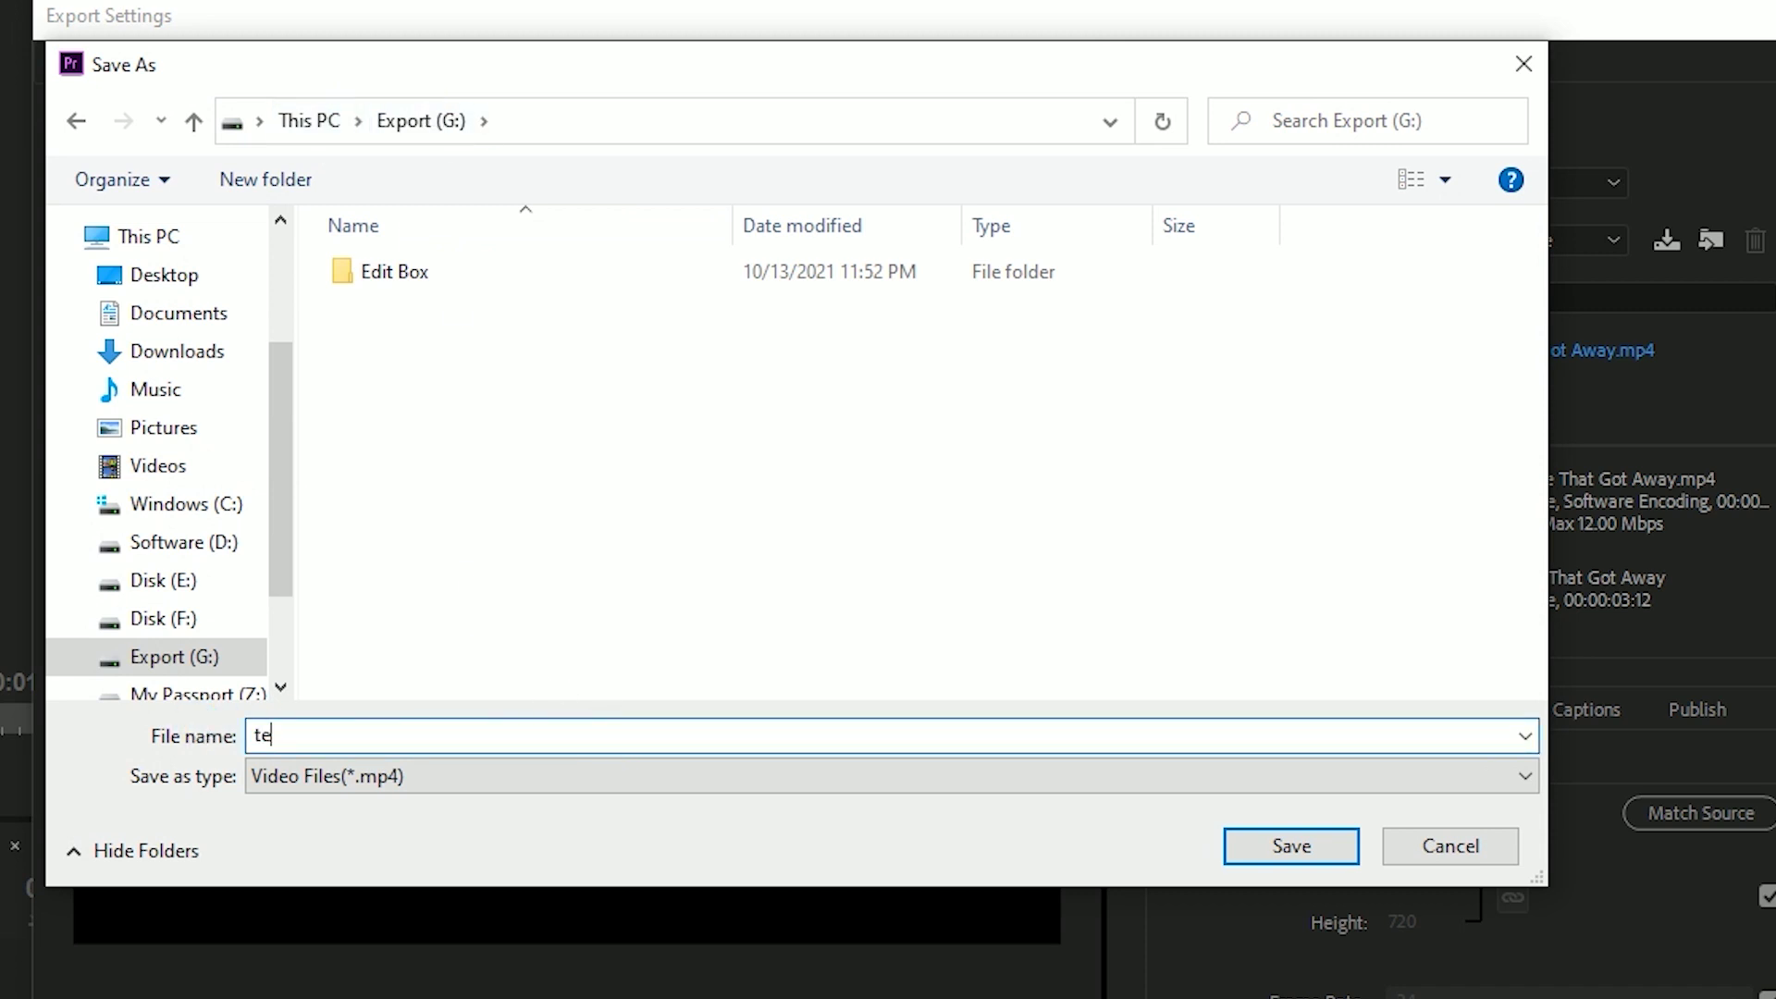
click(1288, 842)
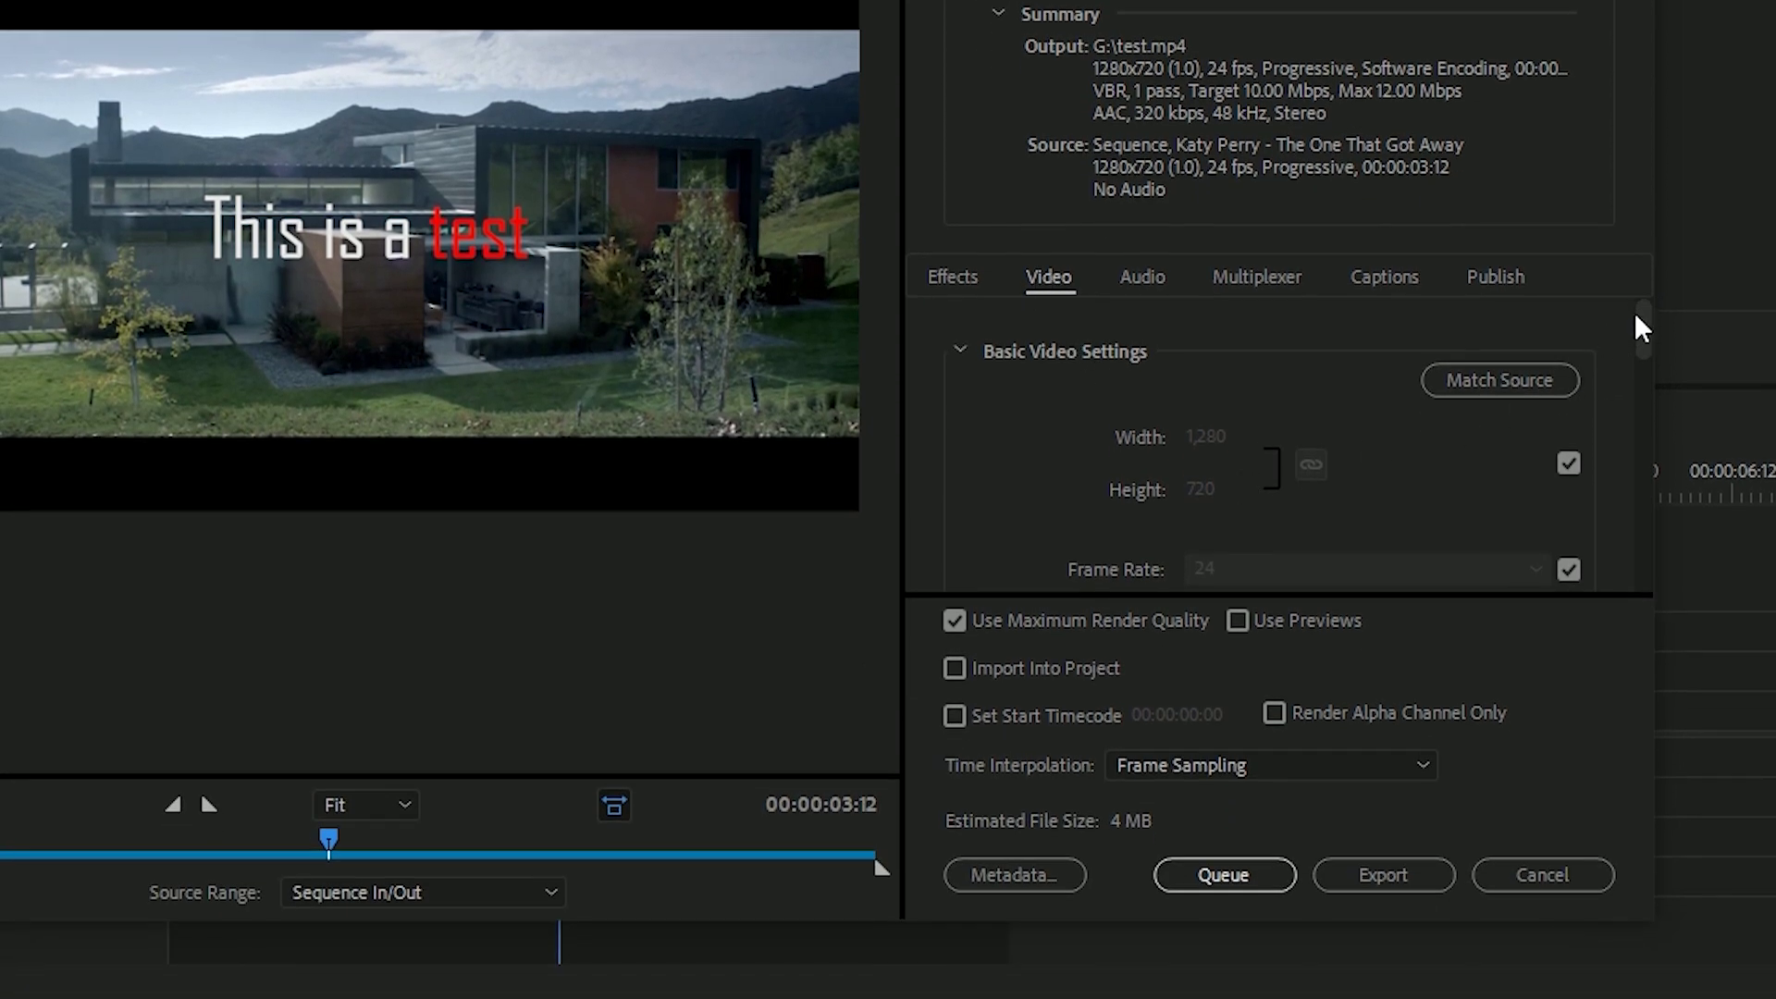
Step: Unlock the output width and height from the source values, and restore source matching without changing them
drag(1646, 313, 1638, 313)
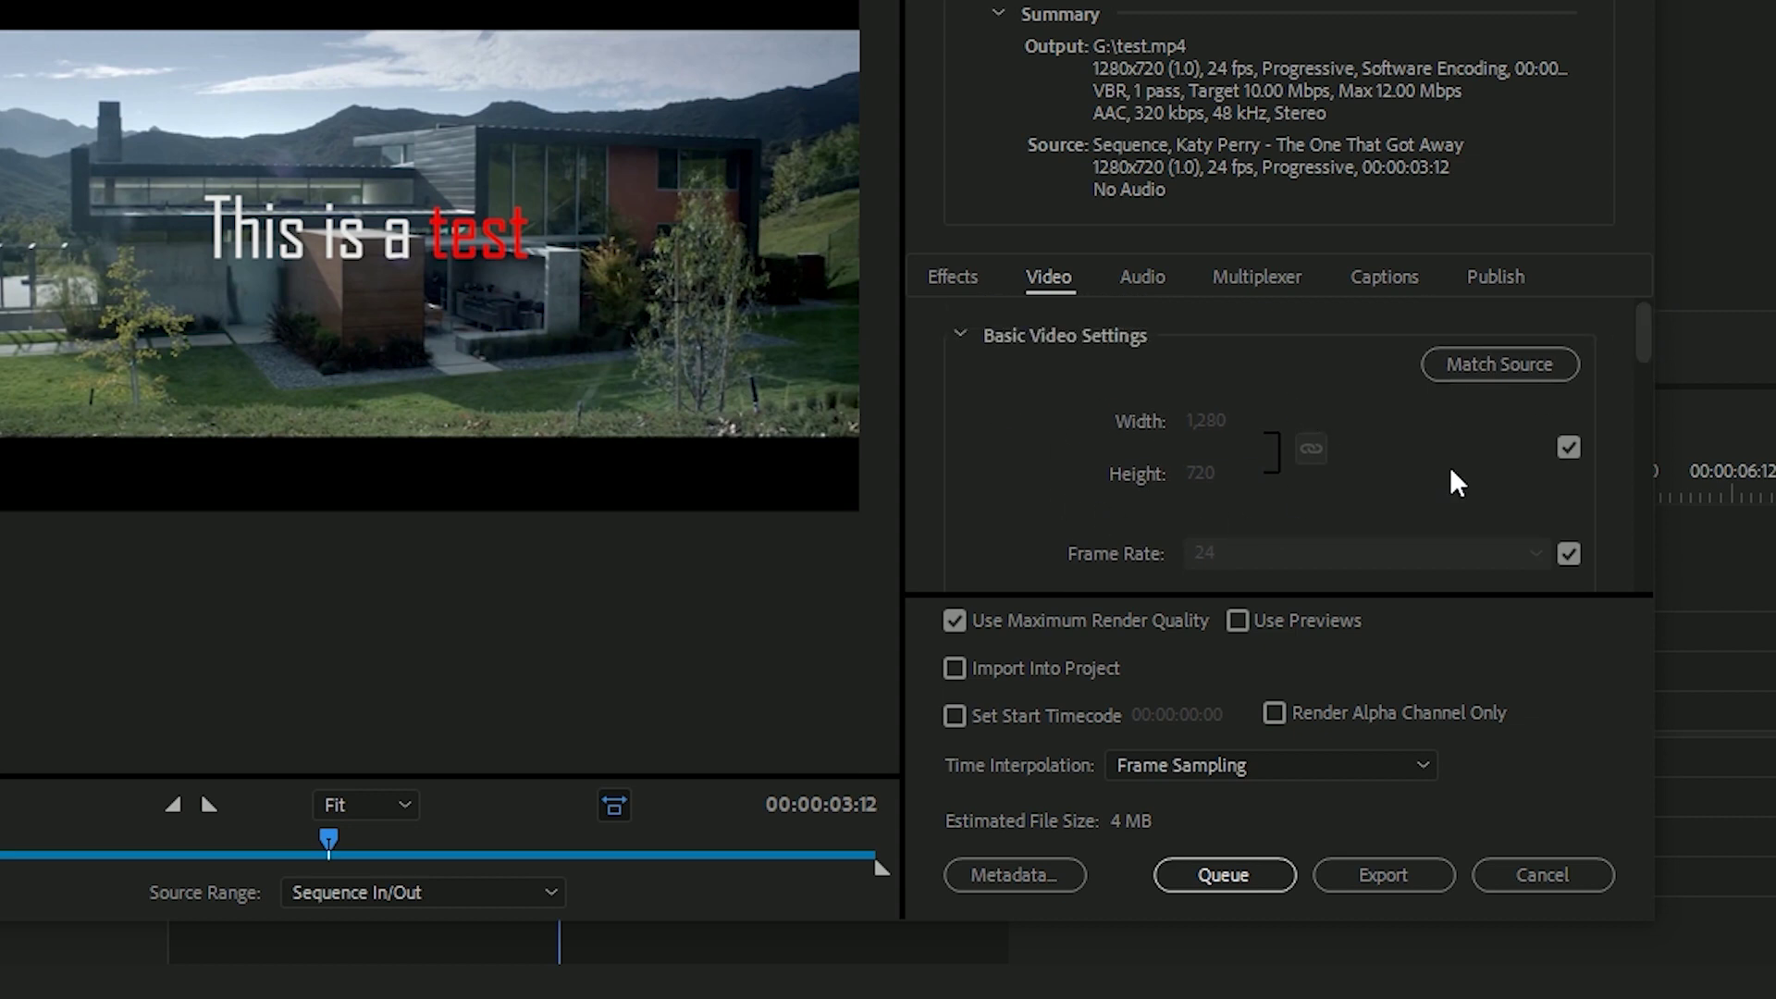
drag(1645, 320, 1645, 329)
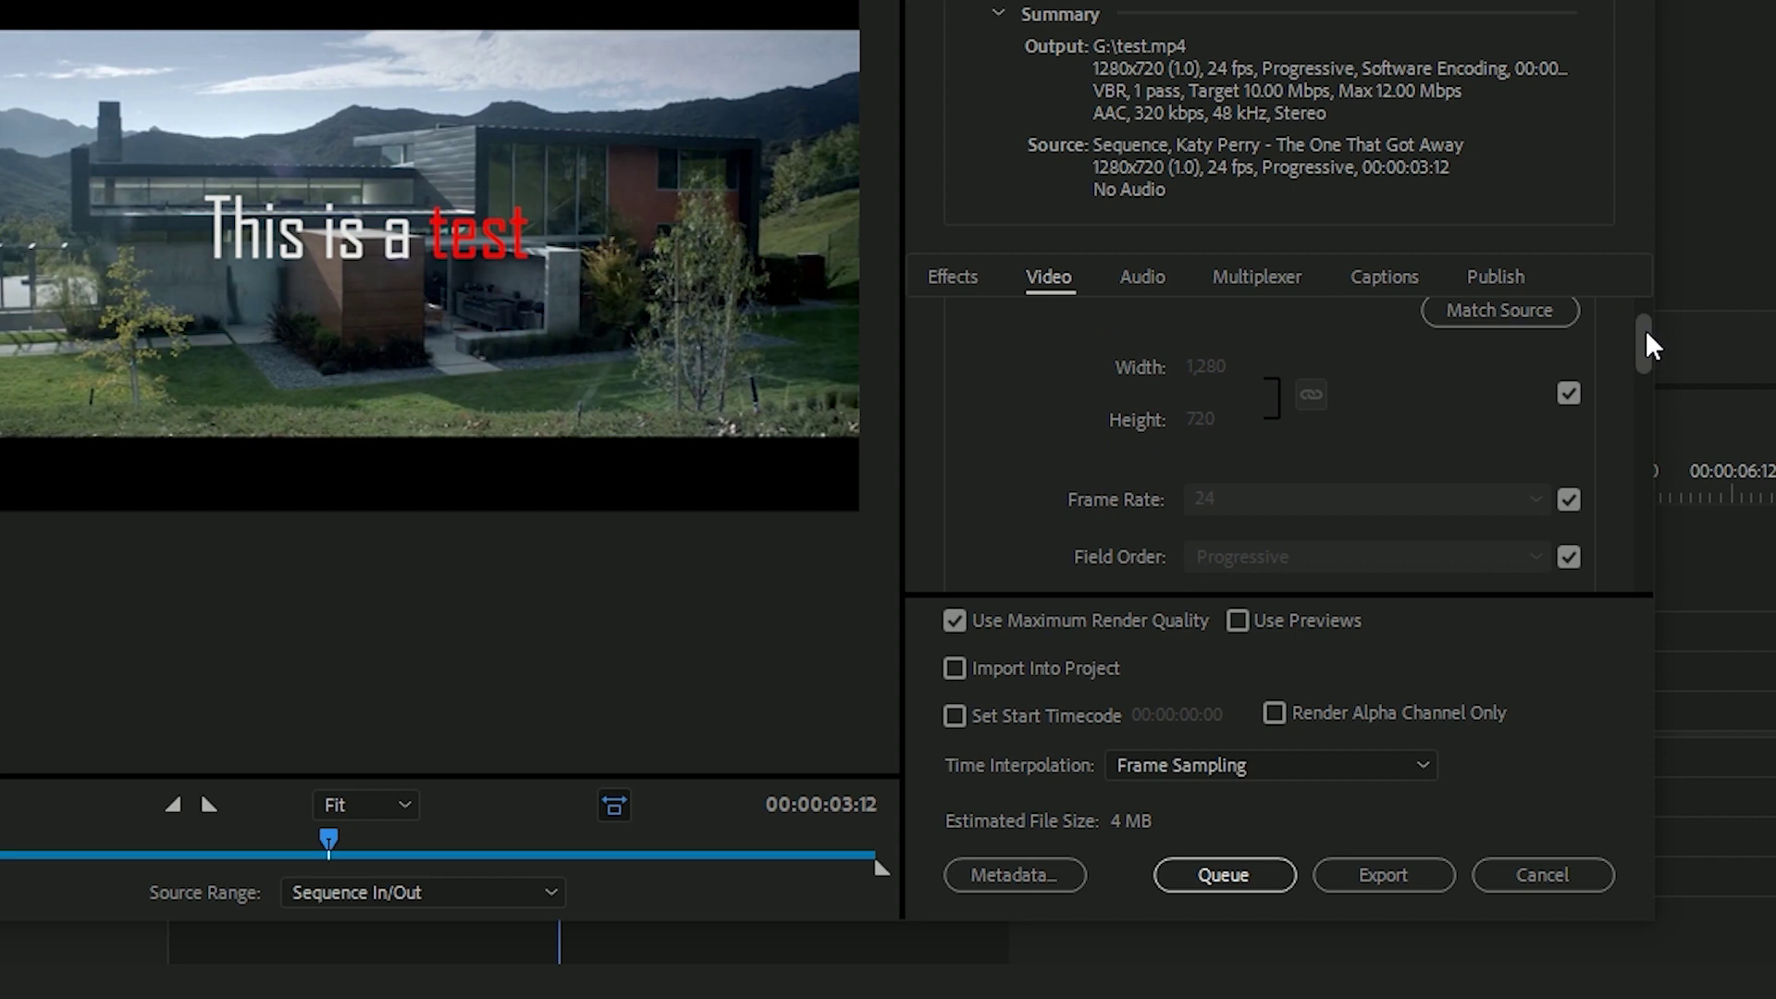
click(1568, 394)
click(1239, 435)
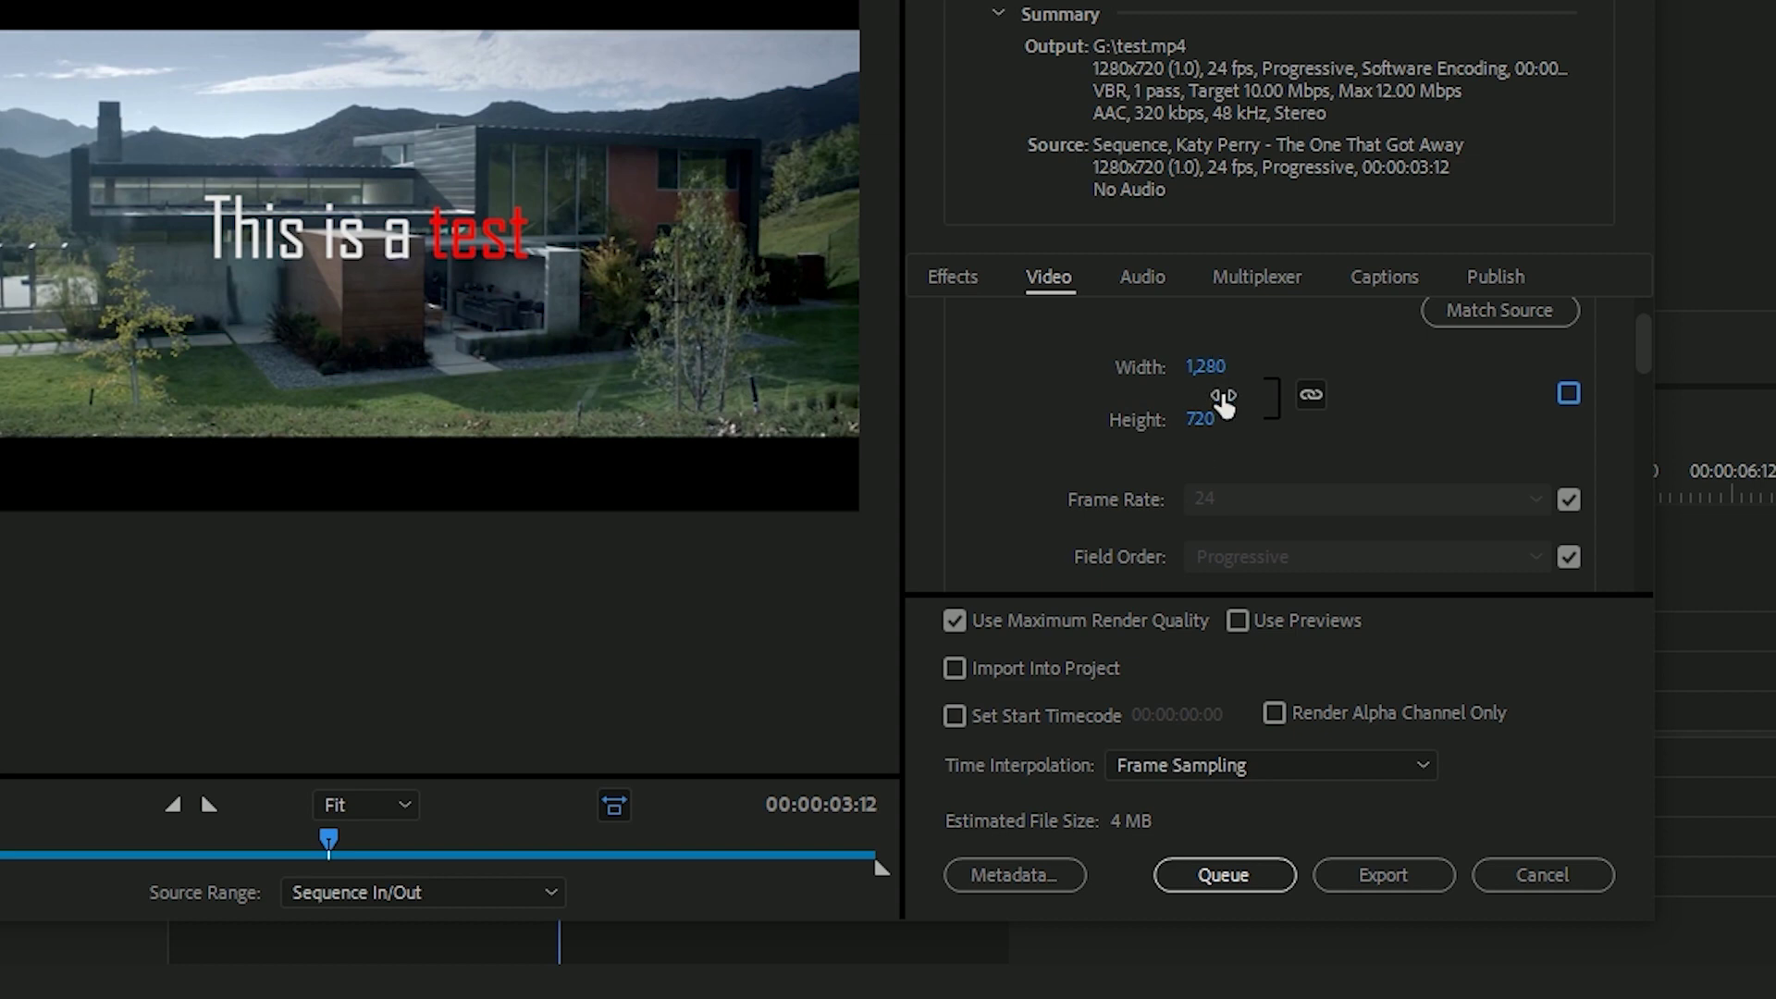
click(1569, 394)
Step: Unlock the output frame rate, view its available choices, and restore source matching
drag(1643, 336, 1641, 368)
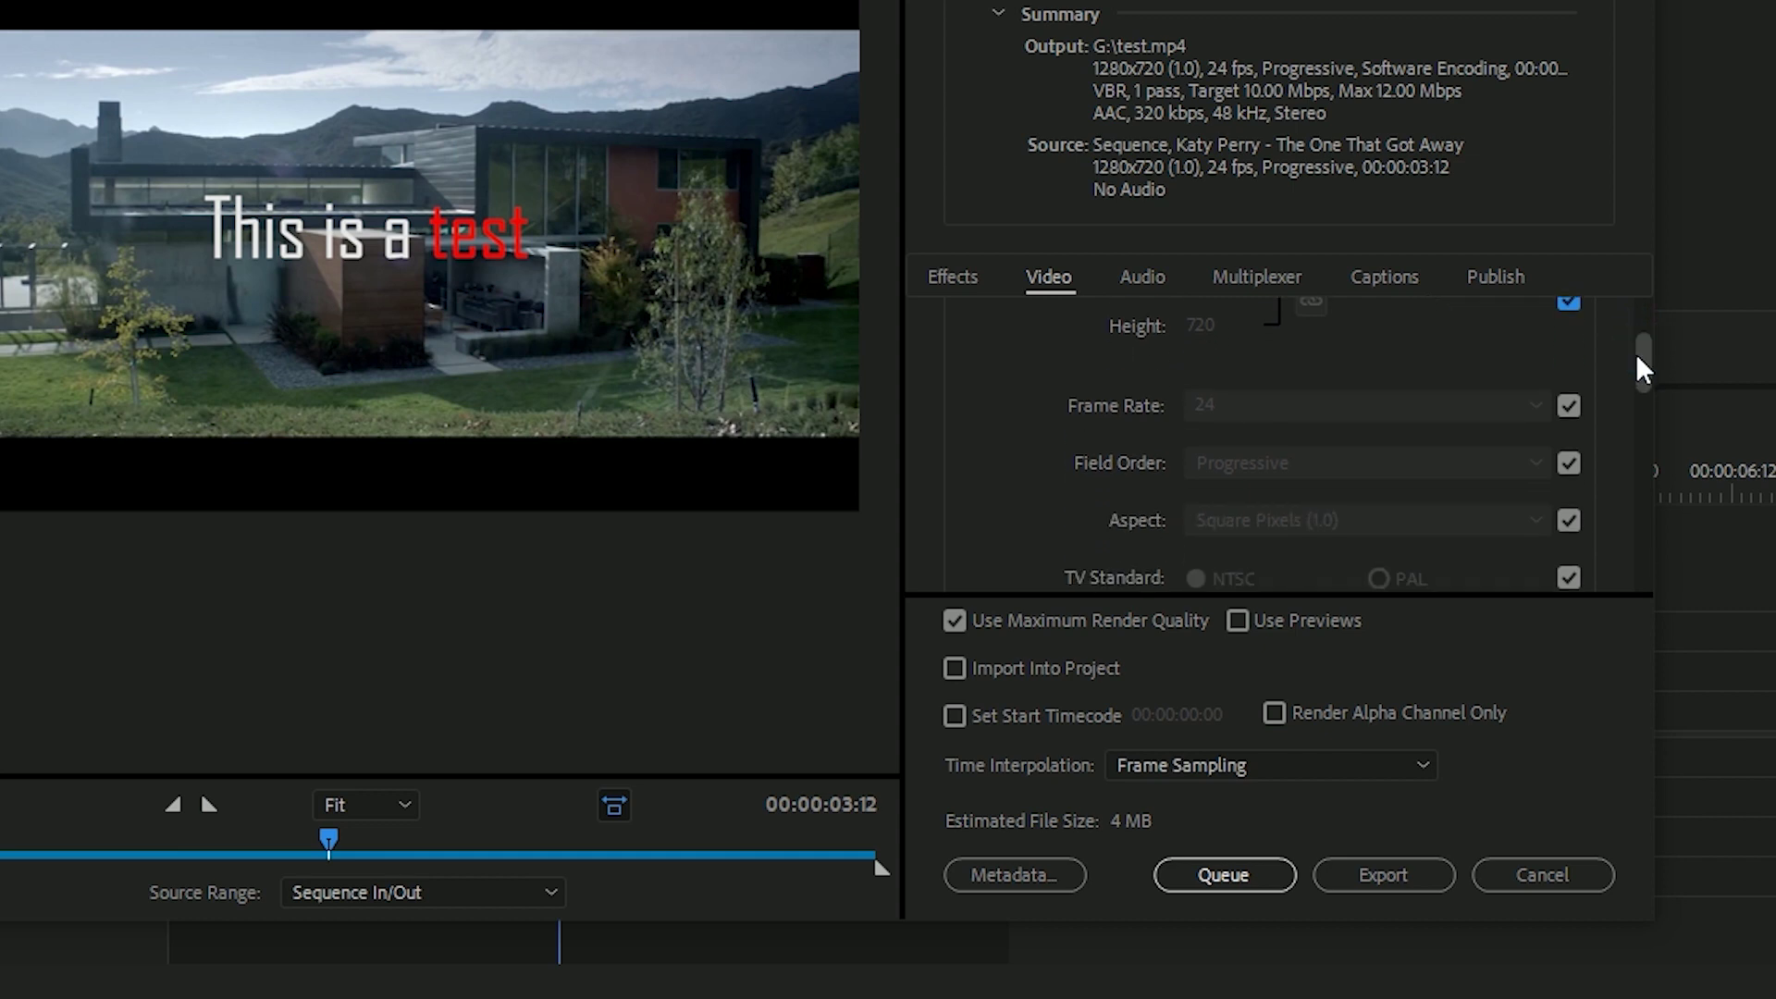
scroll(1642, 370, down, 1)
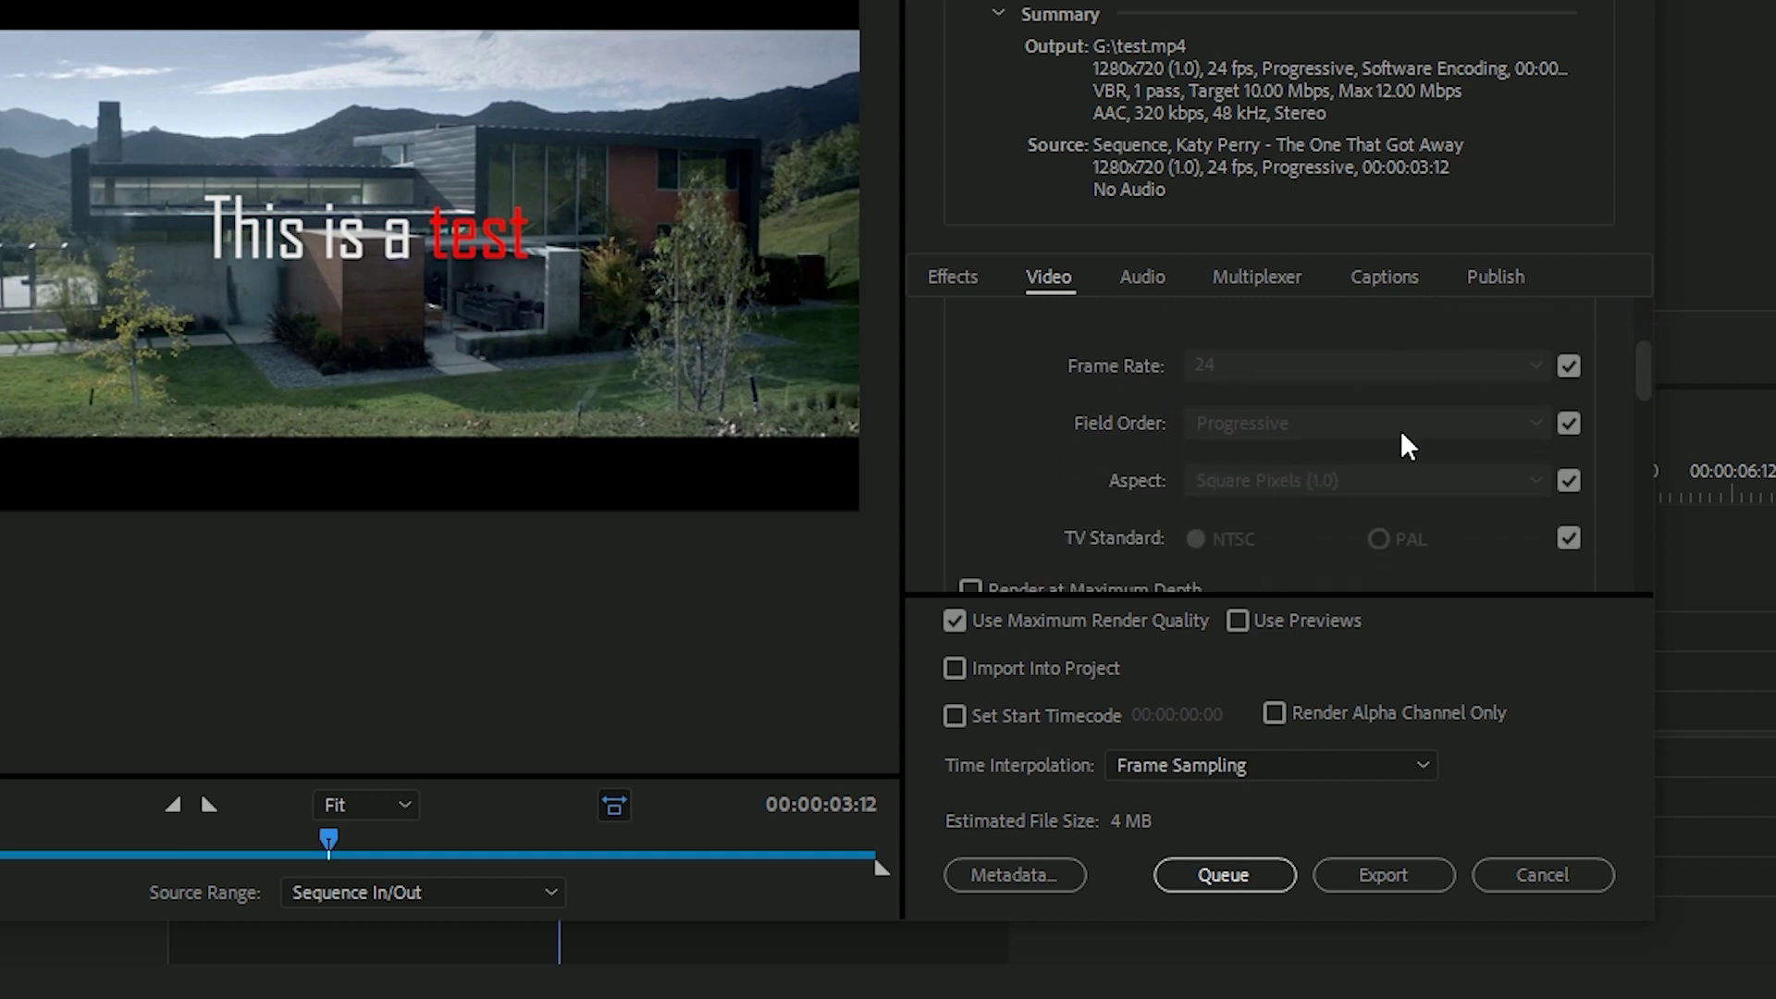
click(1568, 365)
click(1383, 372)
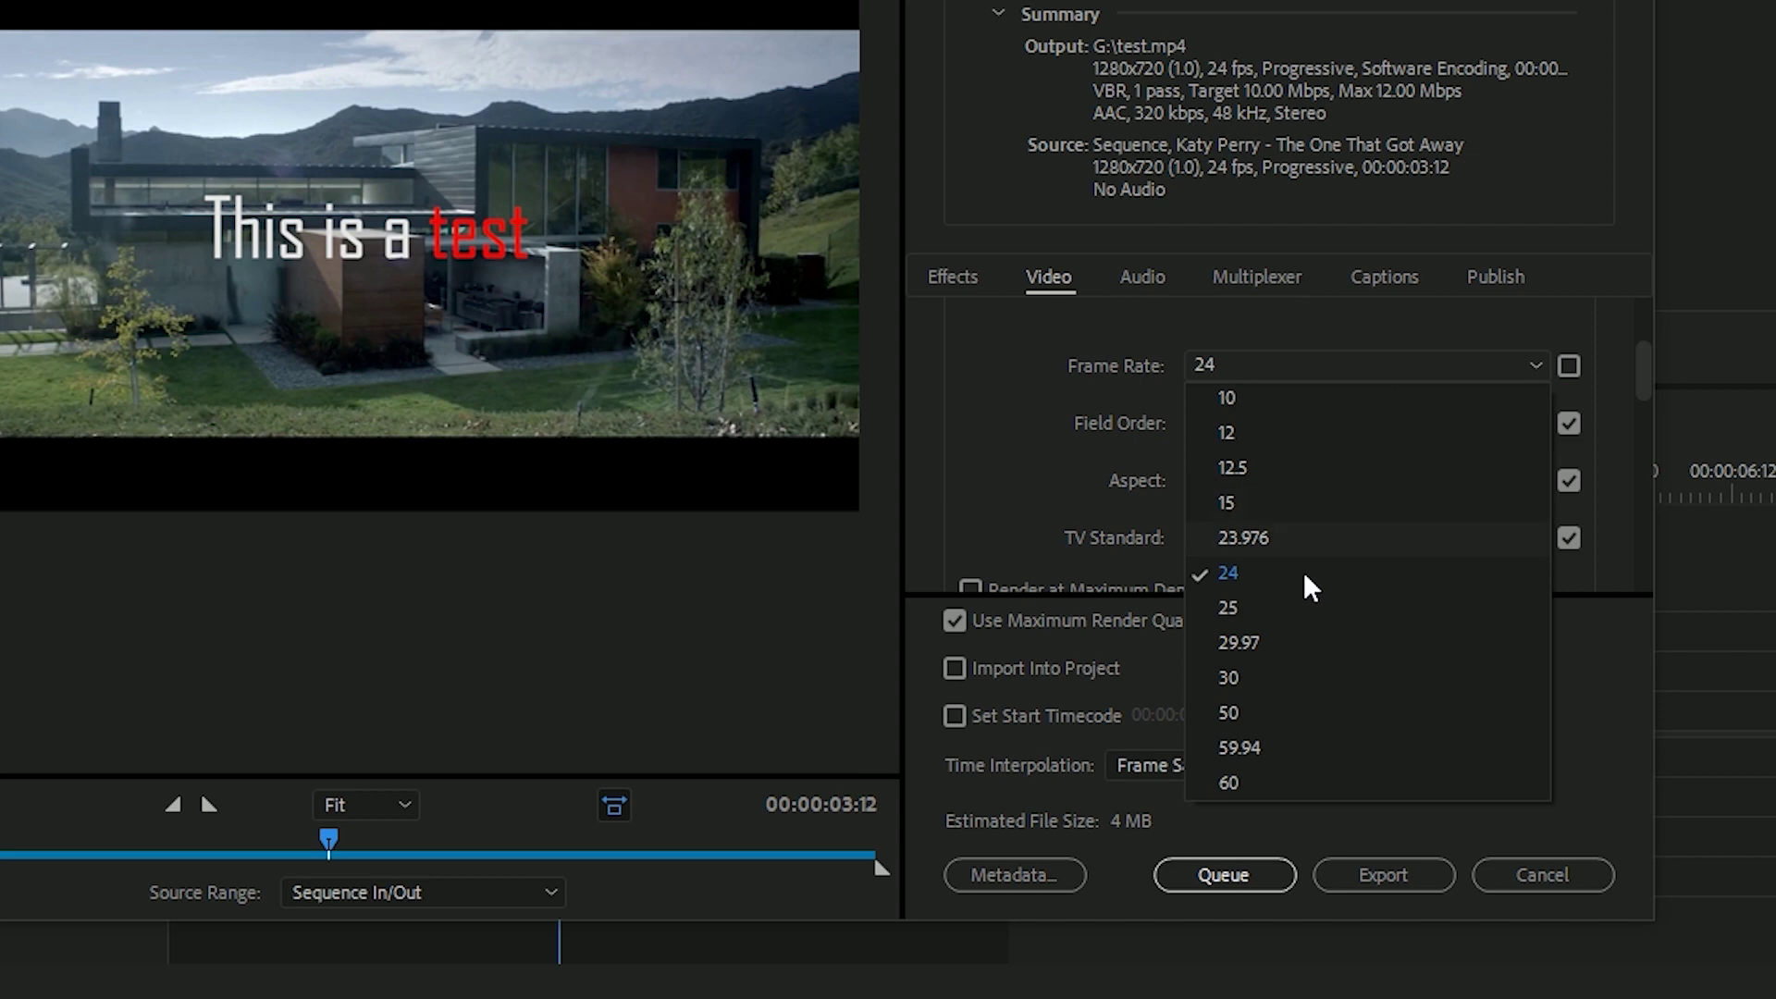
click(1015, 425)
click(1568, 366)
Step: Enable rendering at maximum depth in the export's basic video settings
drag(1645, 364, 1641, 398)
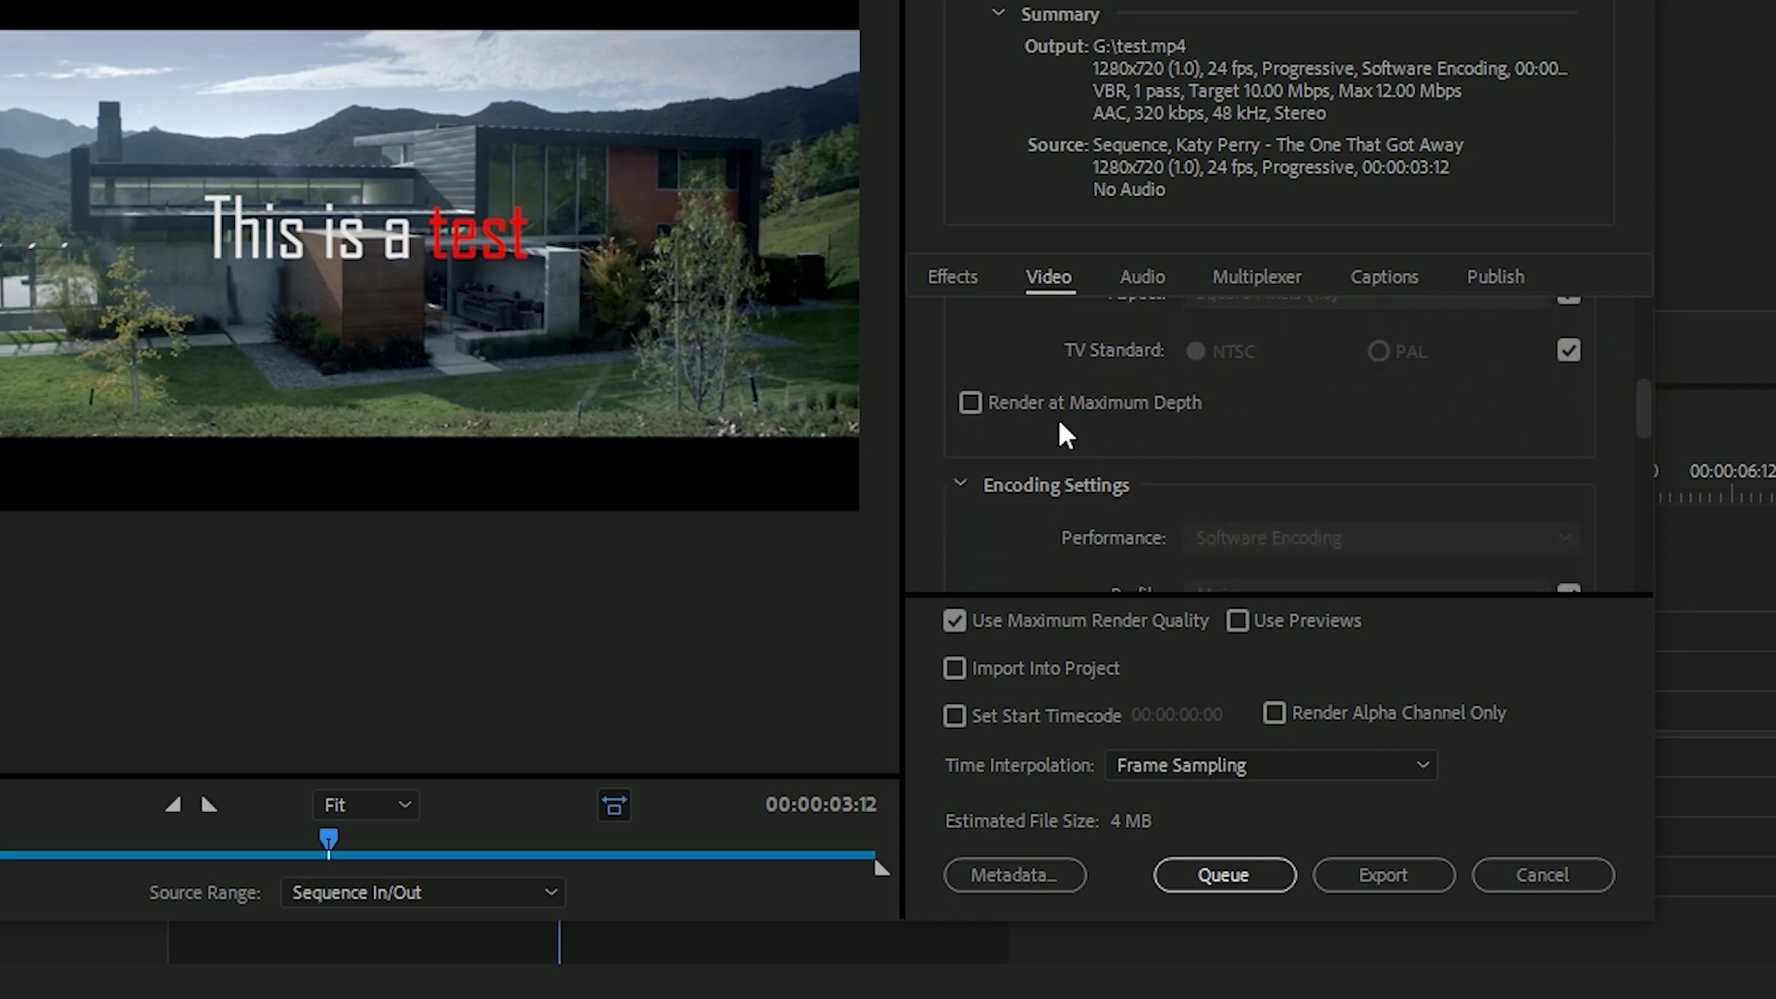
mouse_move(1030, 405)
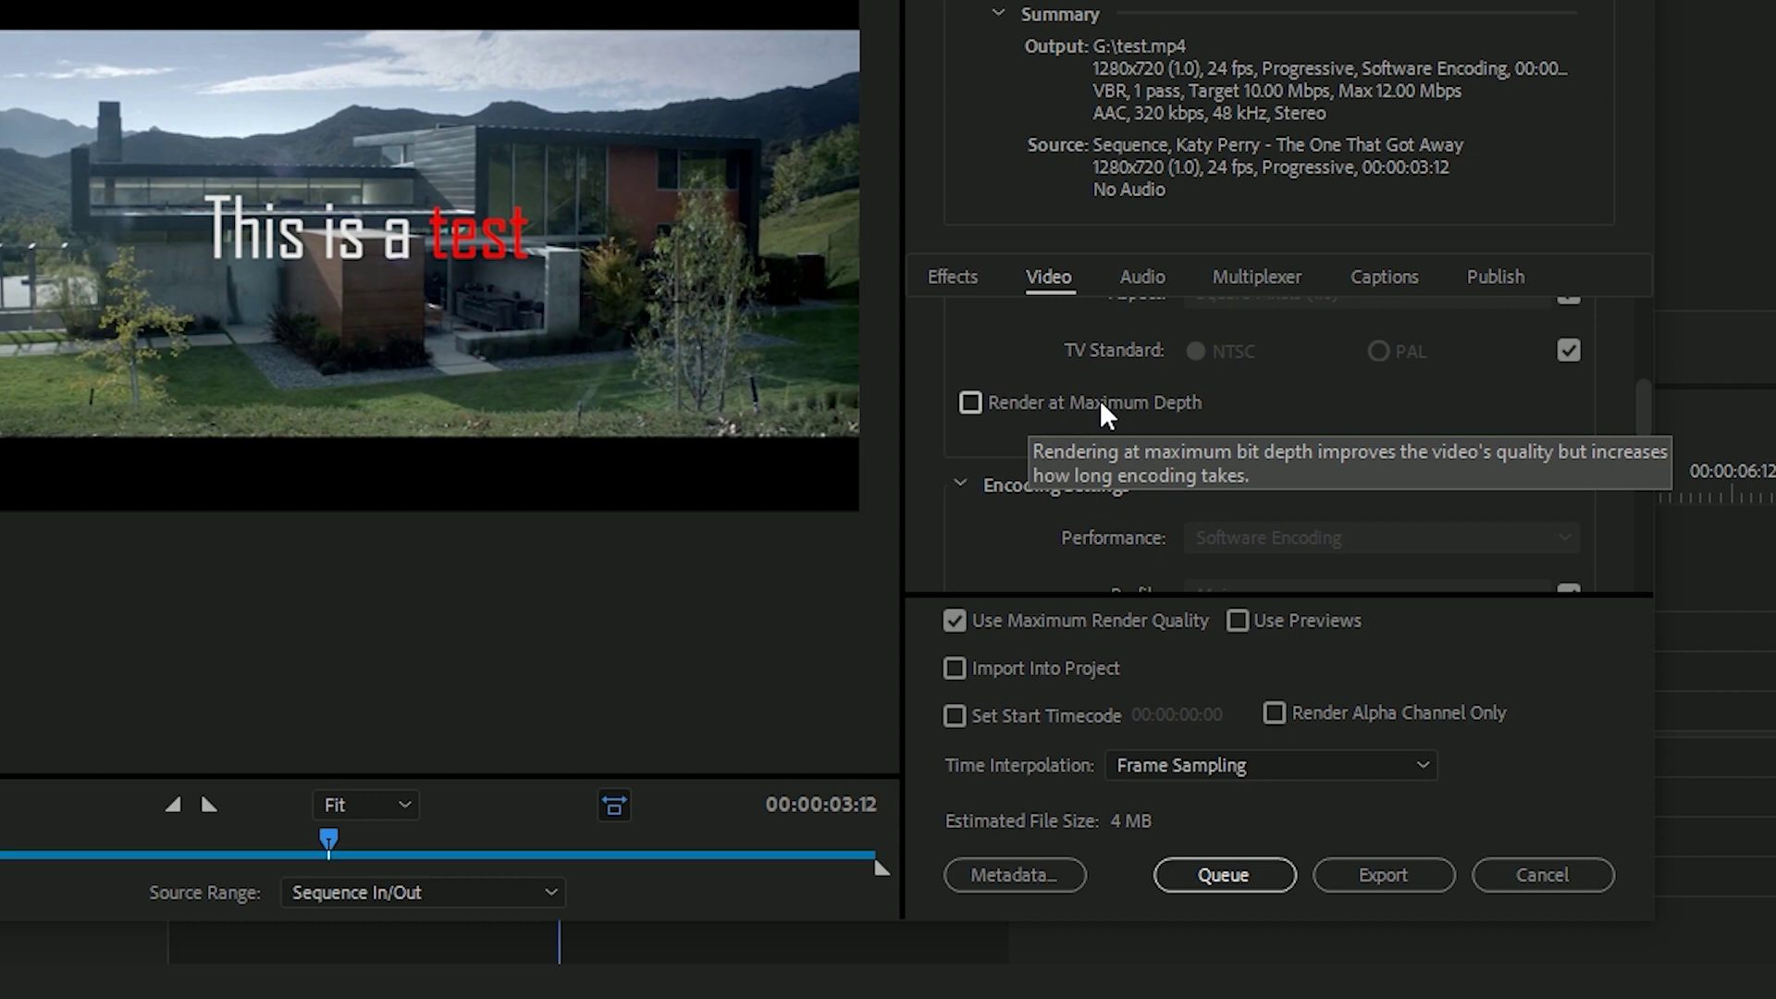
click(1025, 404)
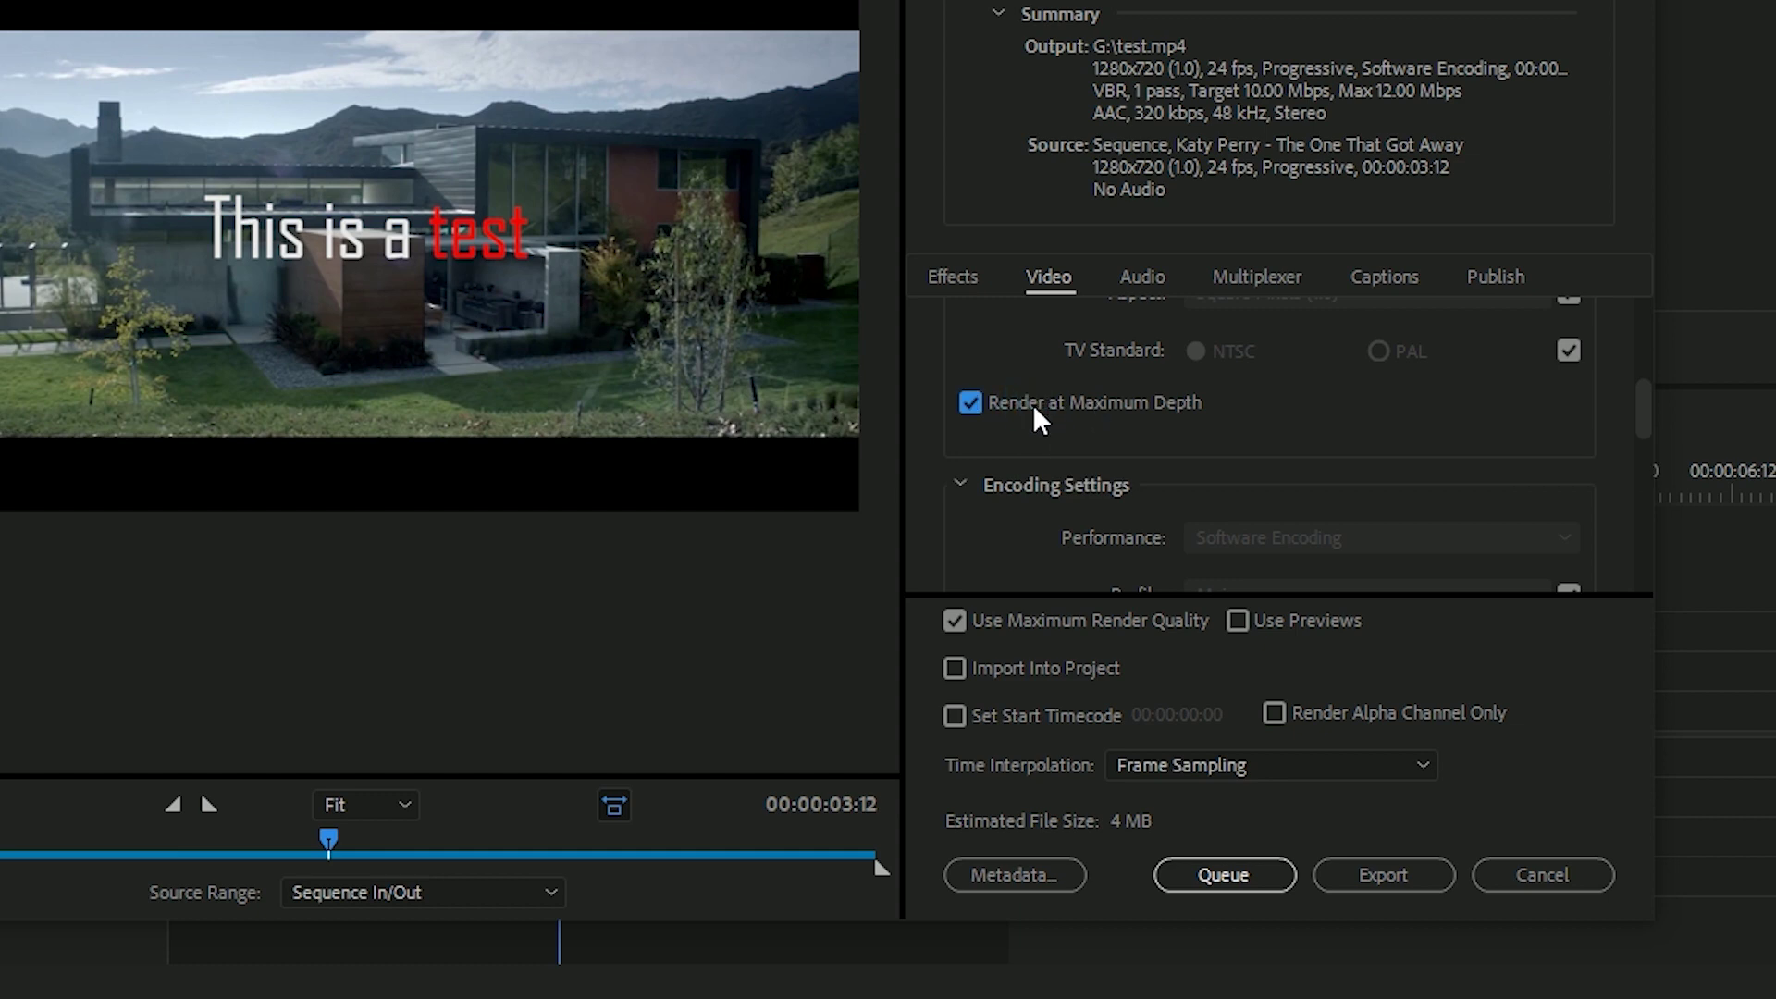
Step: Review the available bitrate encoding methods for the export, keeping VBR, 1 pass
drag(1639, 401, 1632, 499)
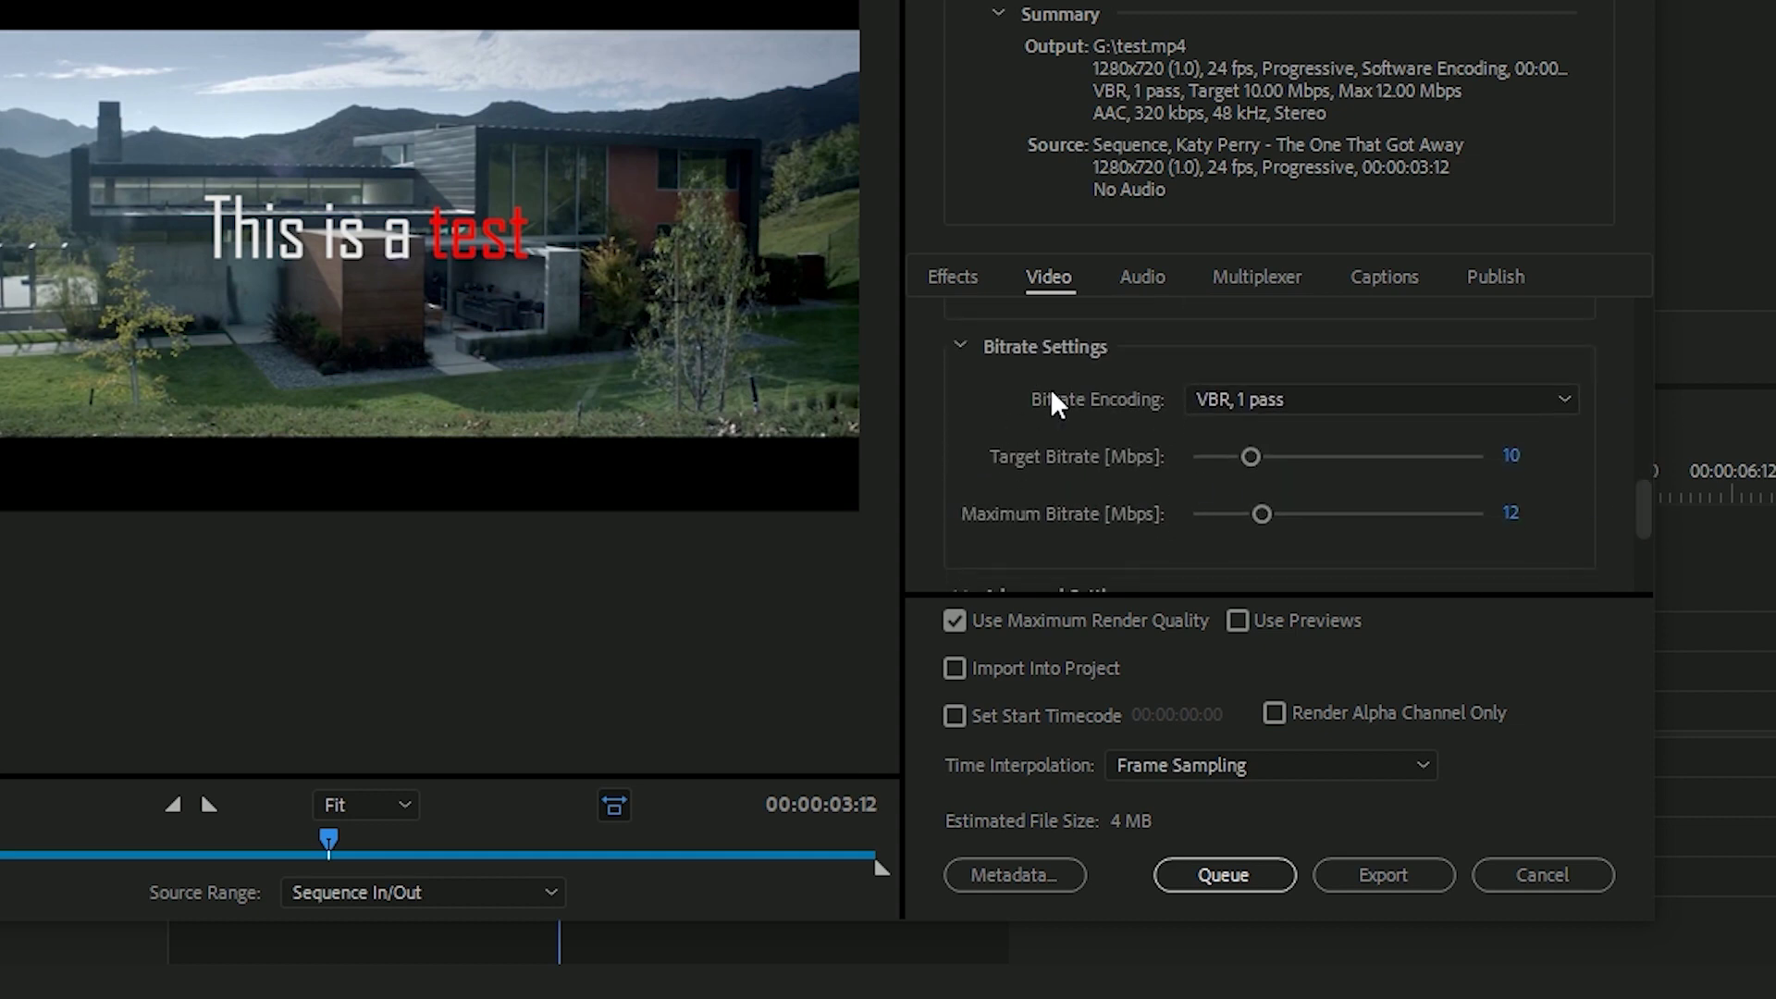
click(1230, 398)
click(1308, 398)
click(1285, 403)
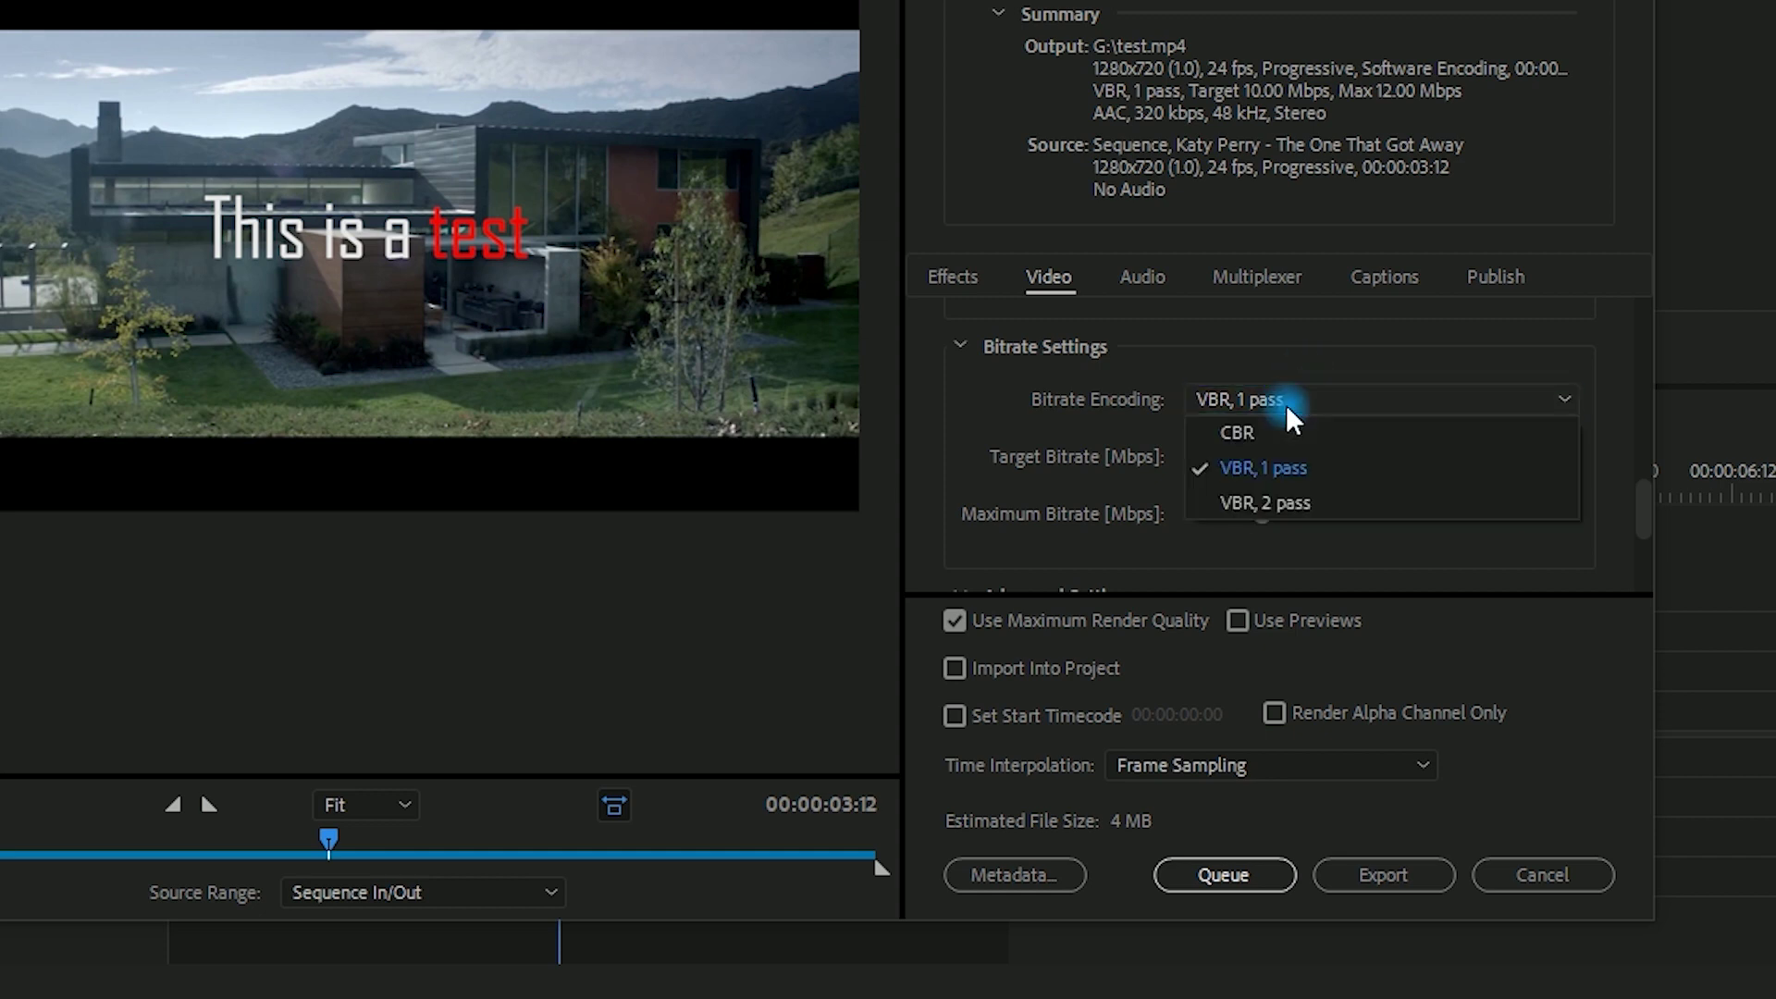
click(1275, 355)
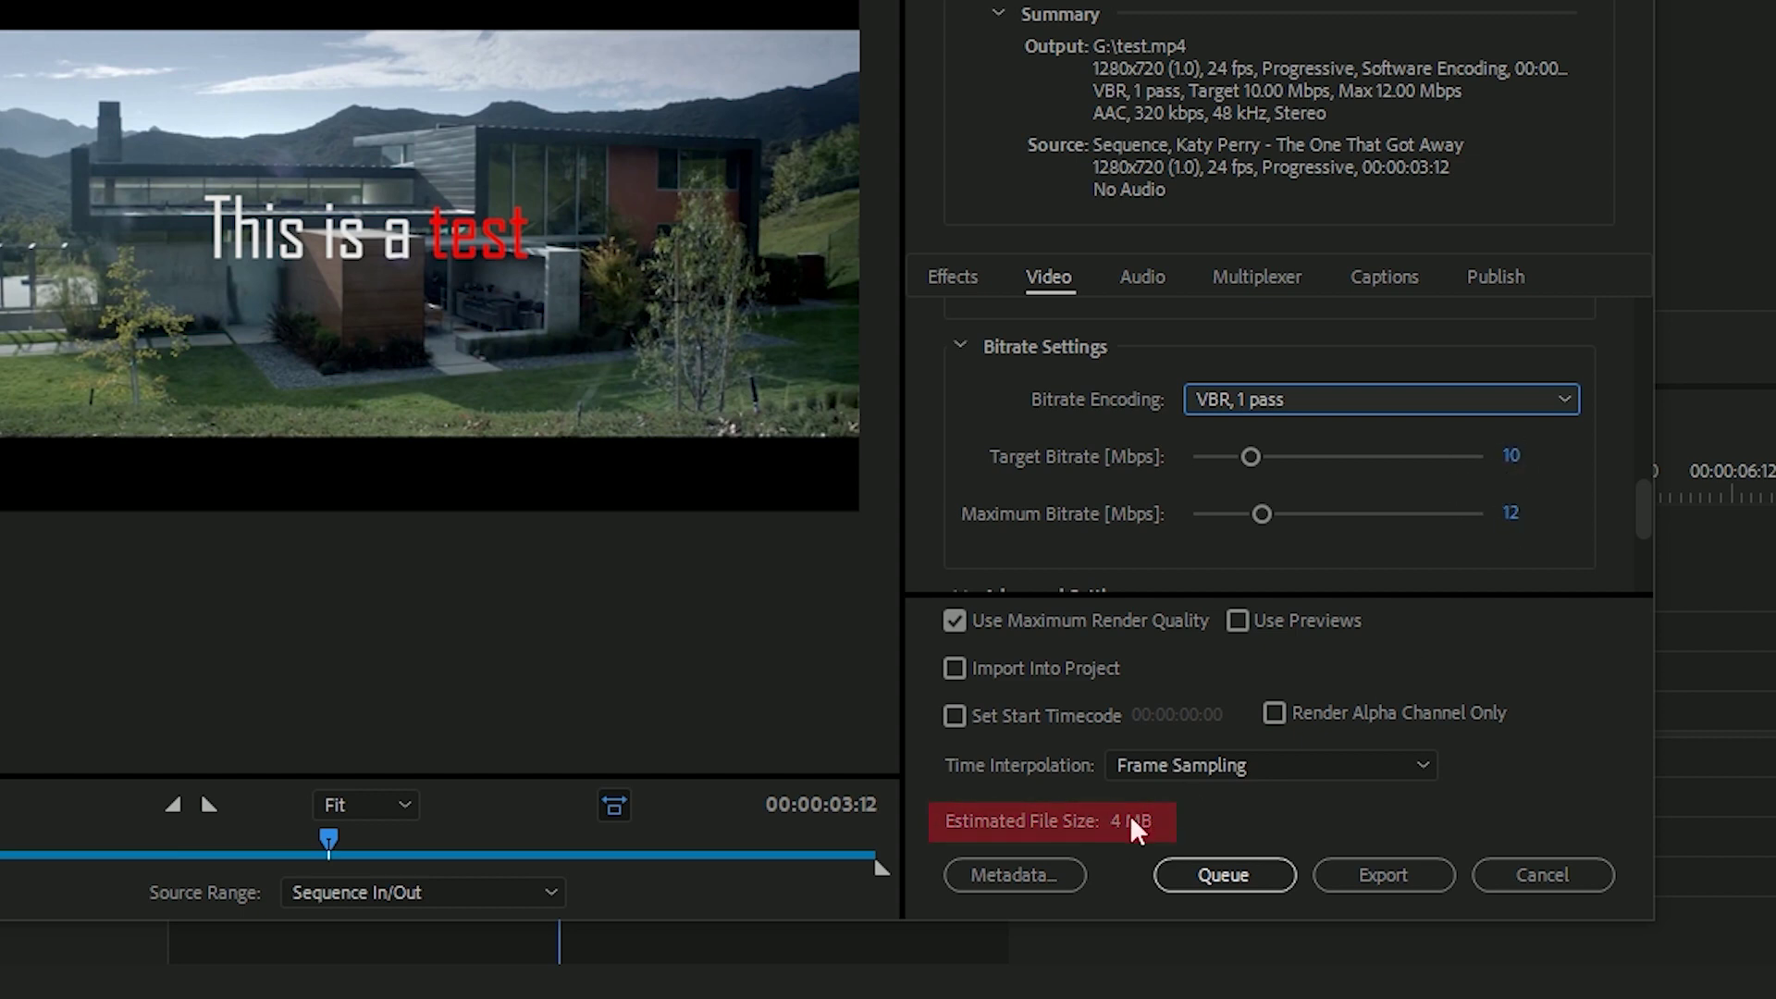
Step: Set the export's target bitrate to 40 Mbps
click(1514, 457)
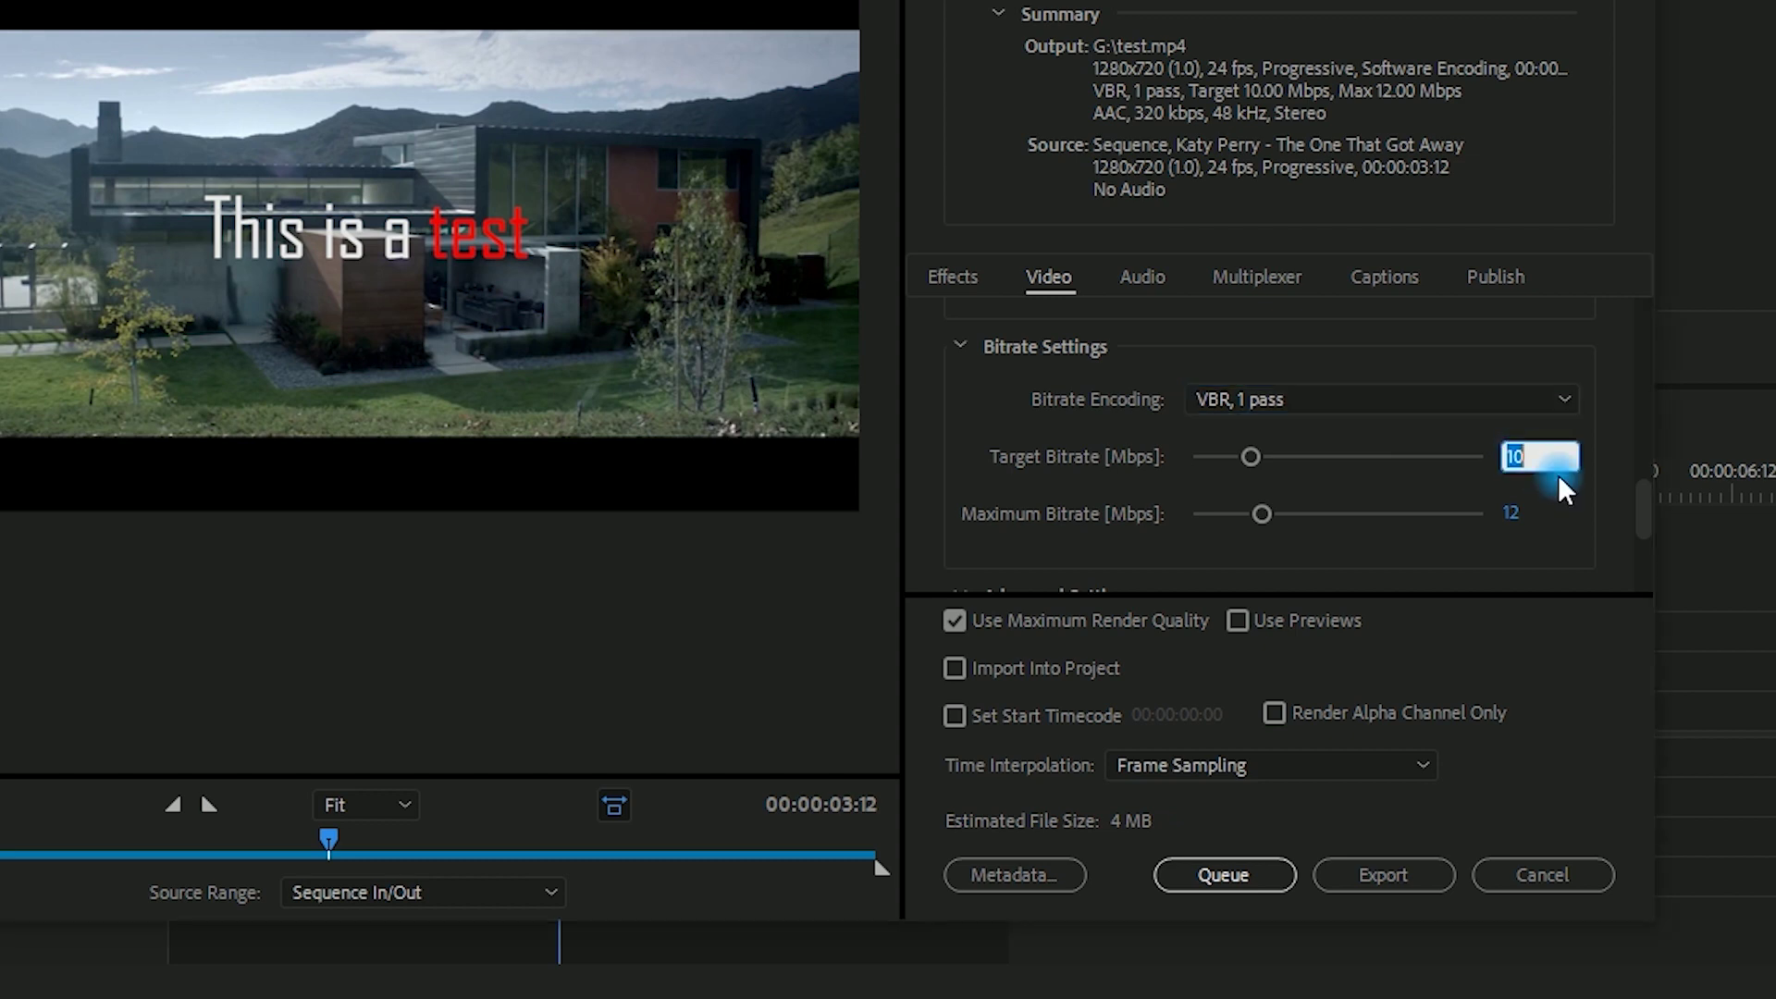
text(40)
key(Return)
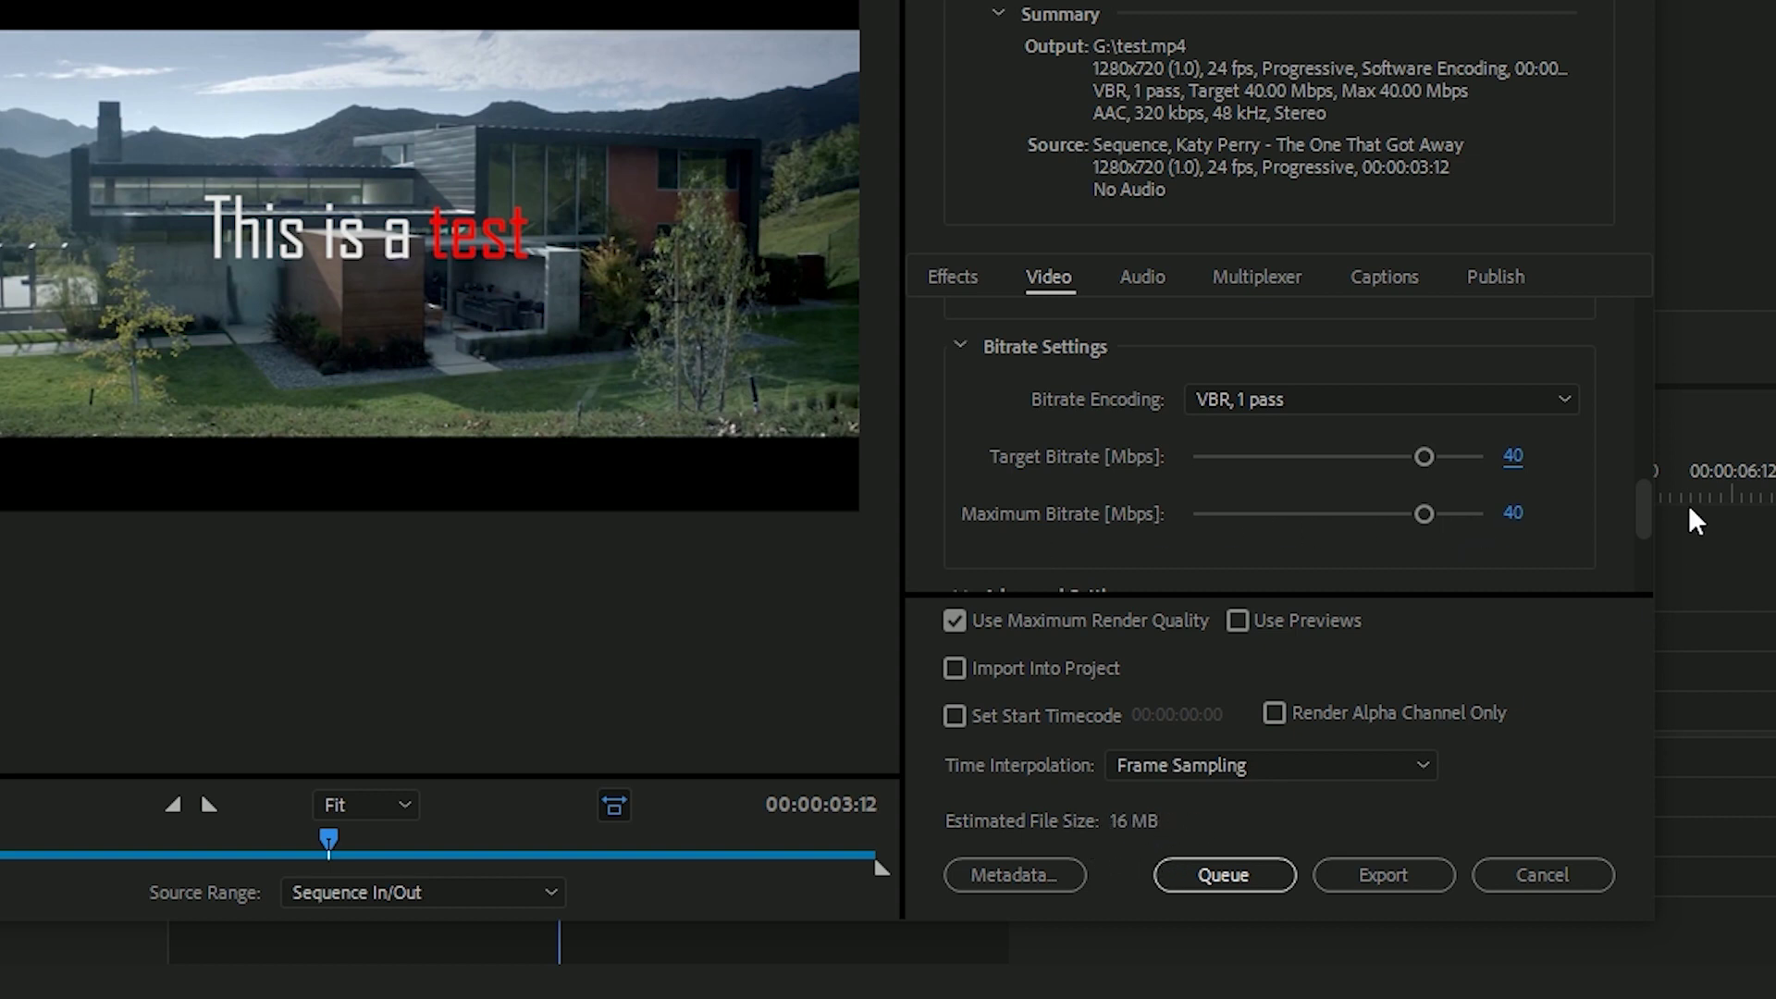
Step: Toggle Use Maximum Render Quality off and back on, and start exporting the video
drag(1639, 492, 1639, 551)
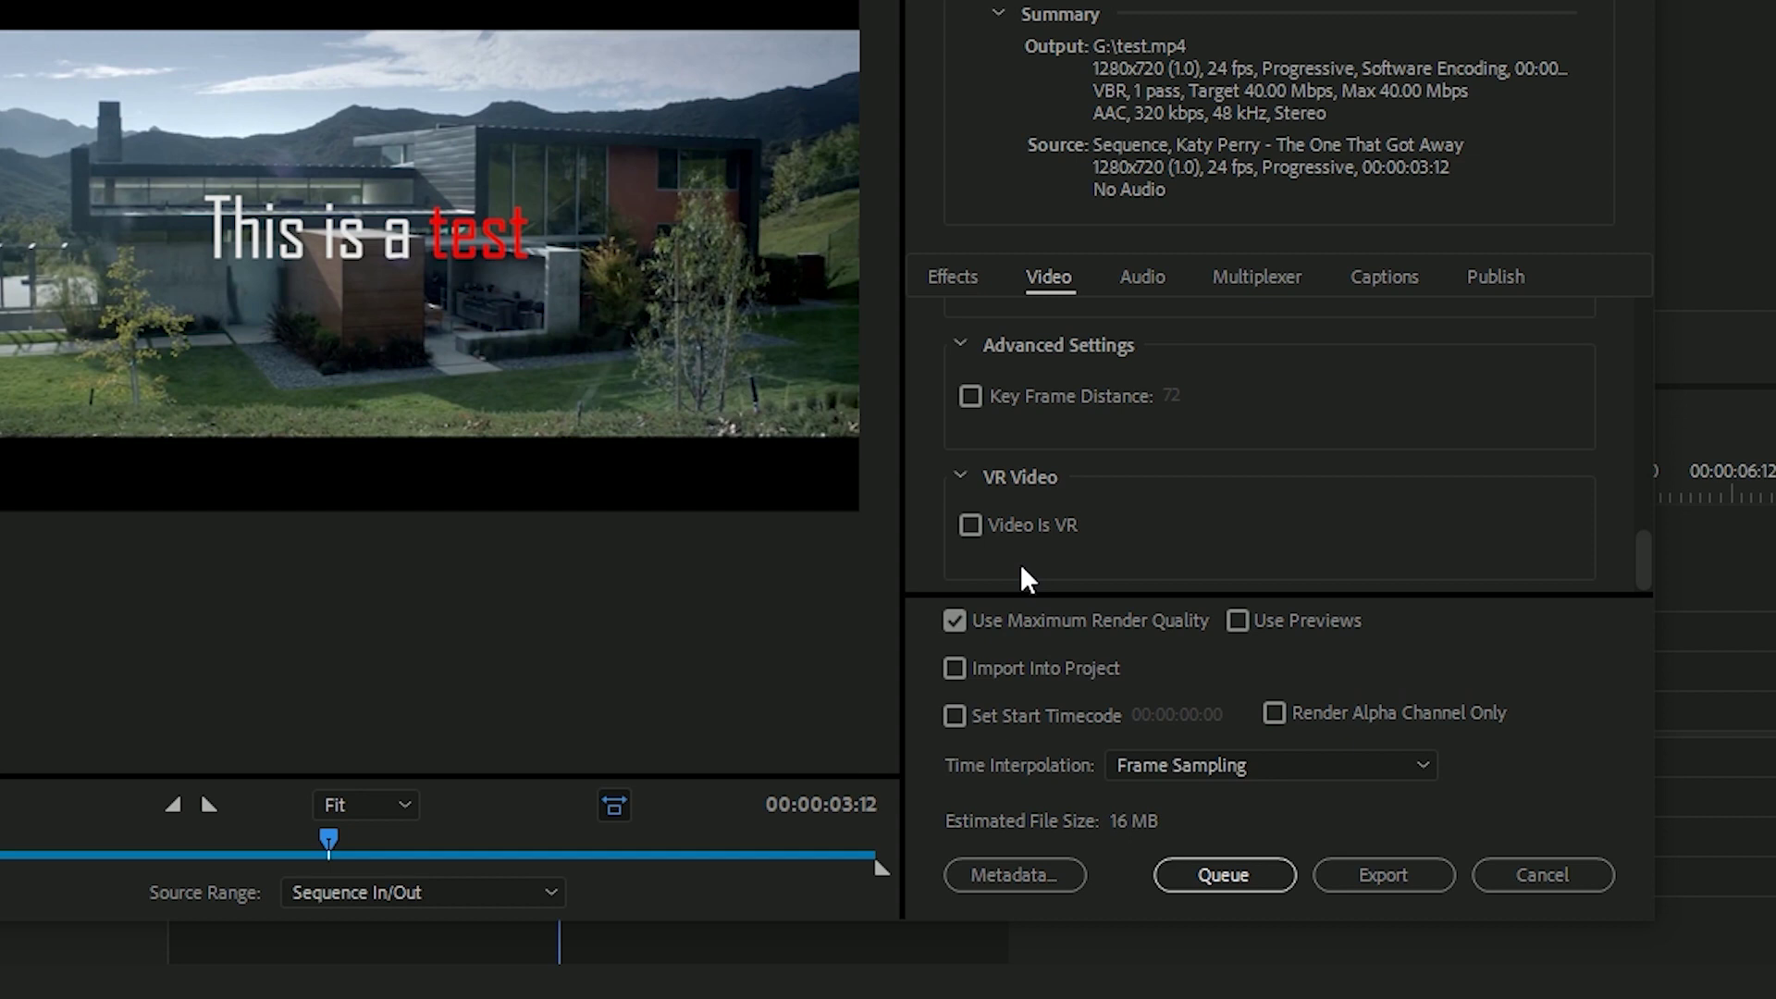
click(1030, 617)
click(1029, 617)
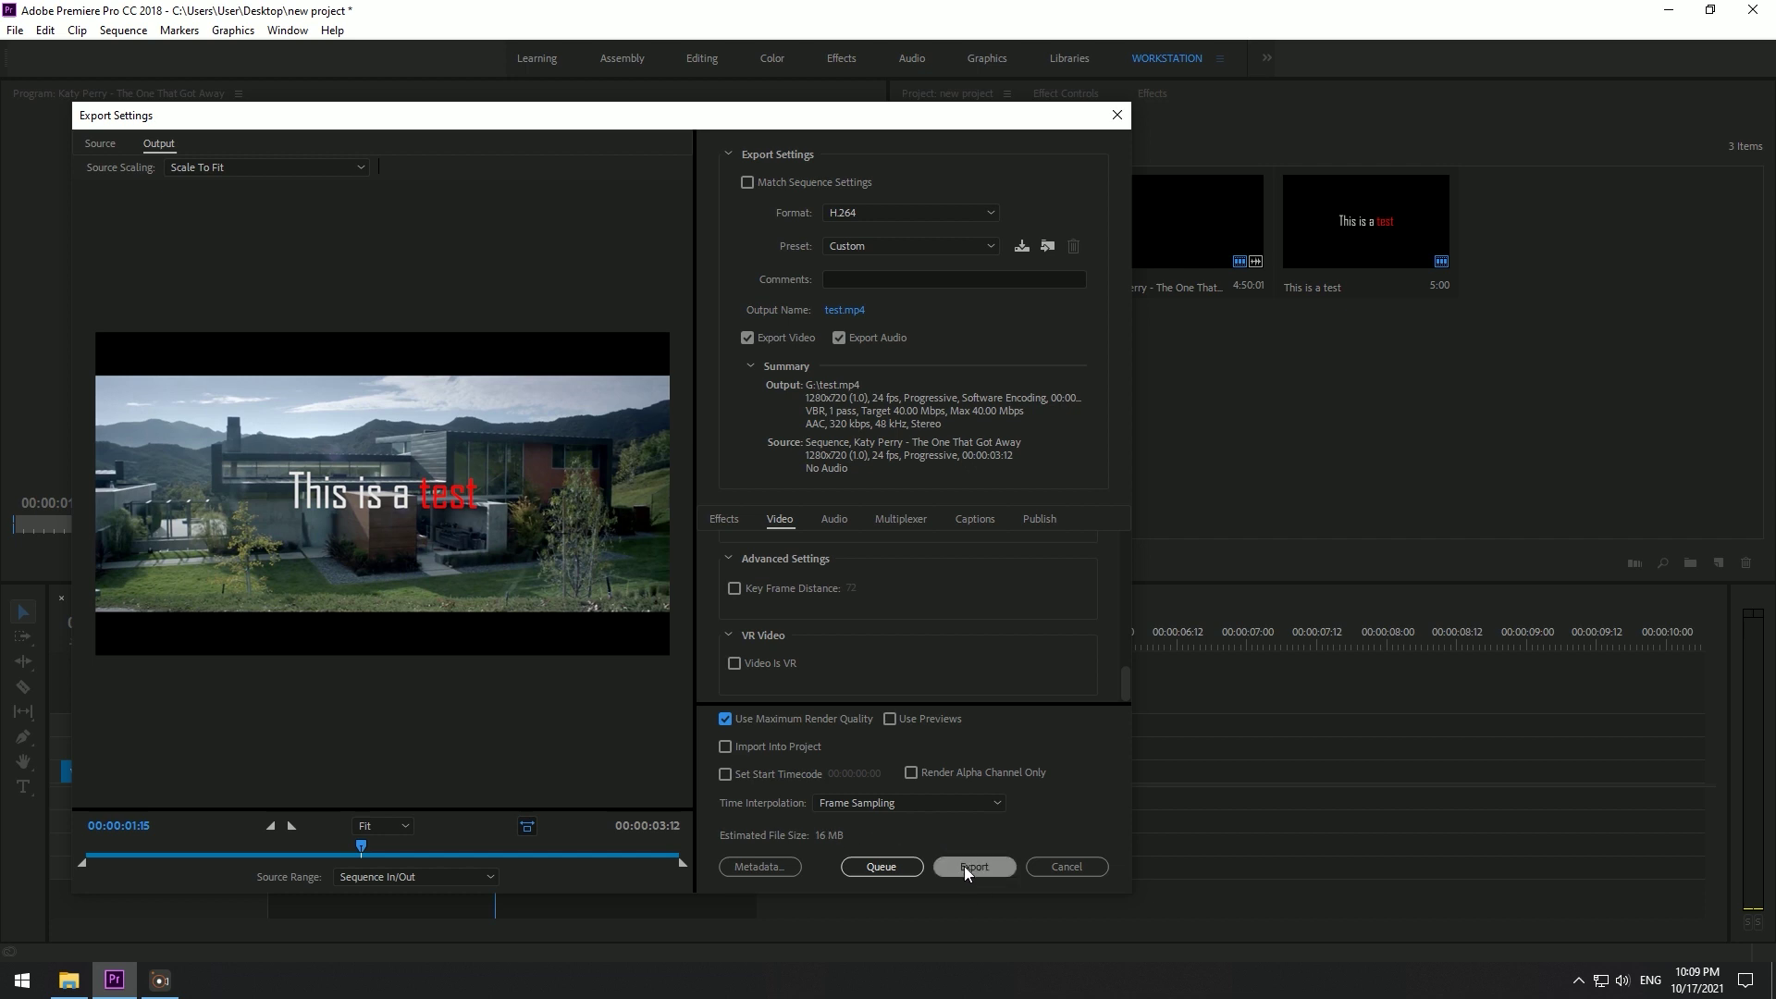
click(967, 863)
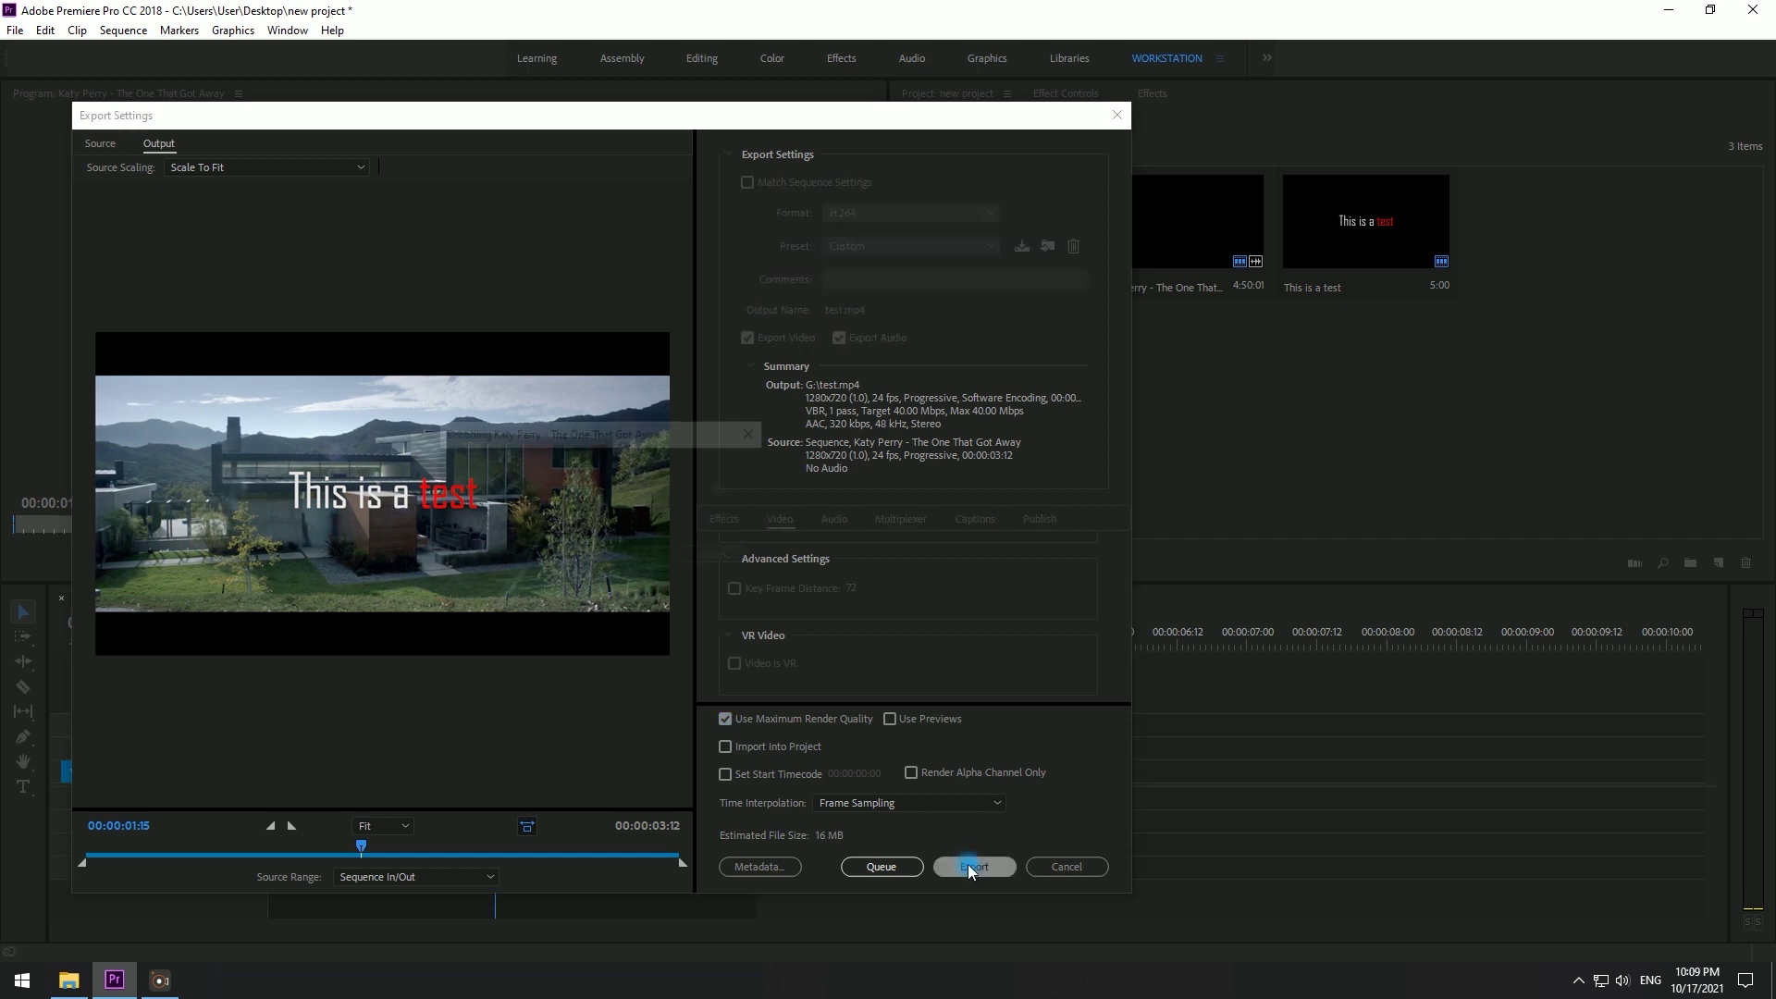
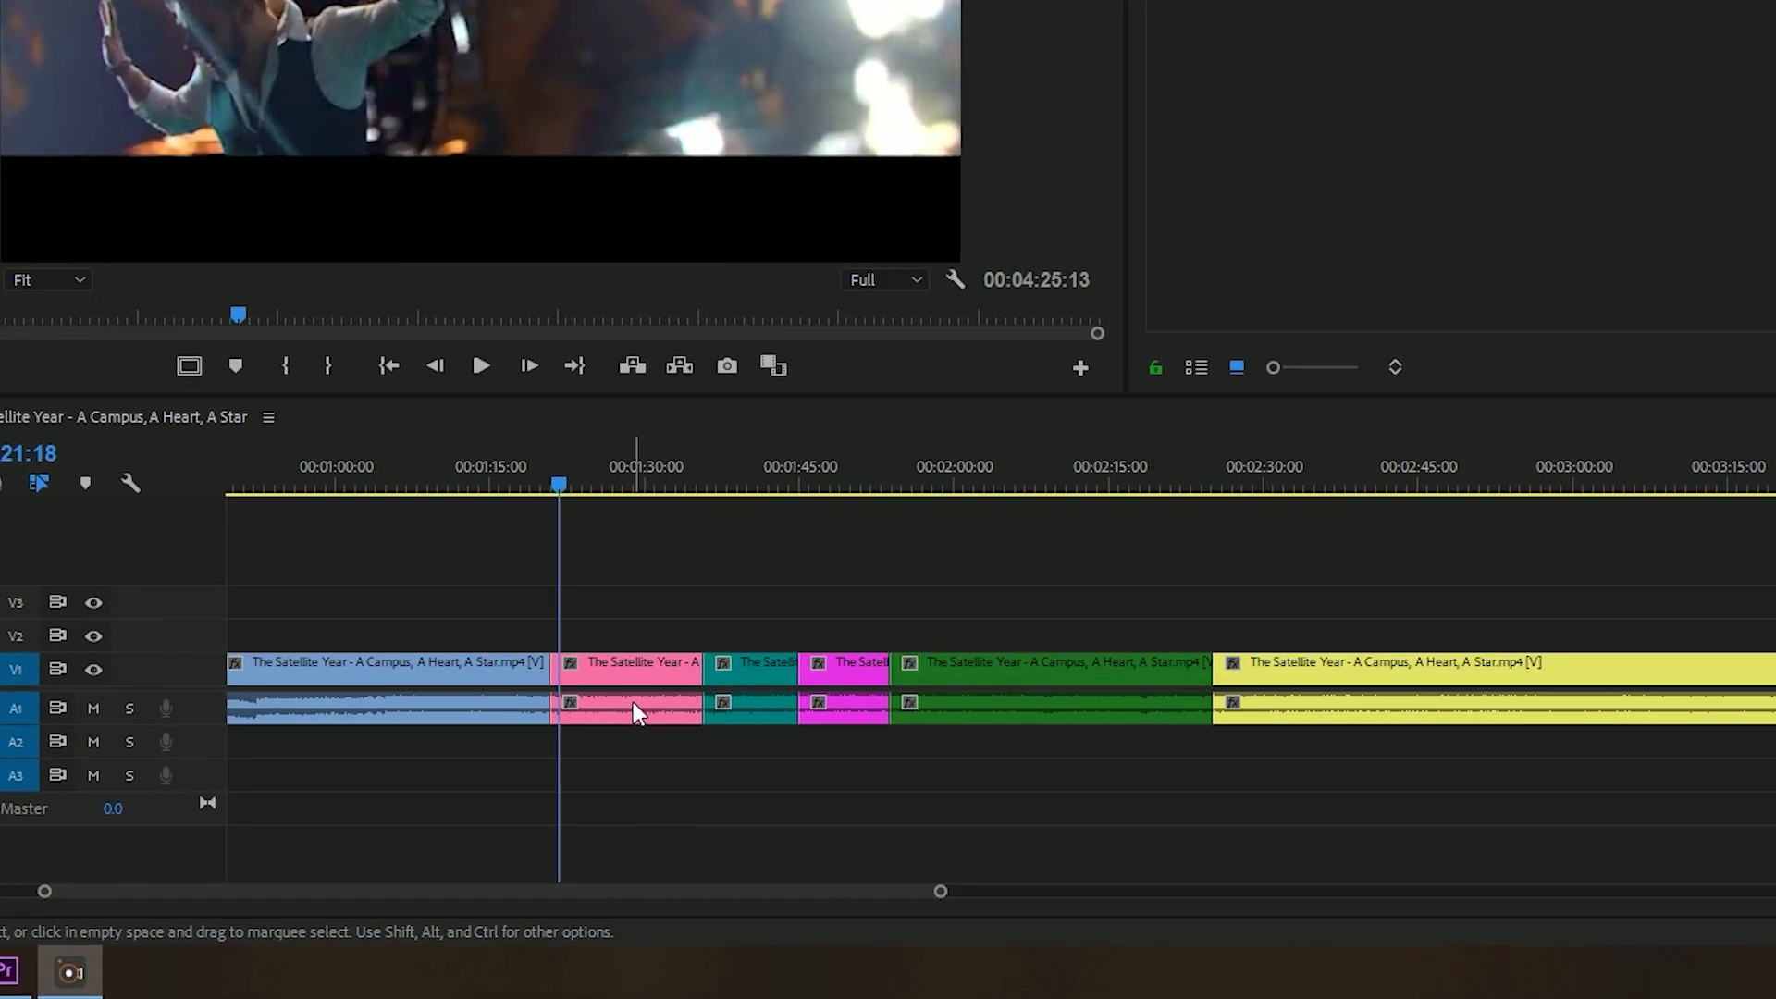
Step: Send the pink clip on the A1 track to Adobe Audition for audio editing
right_click(633, 704)
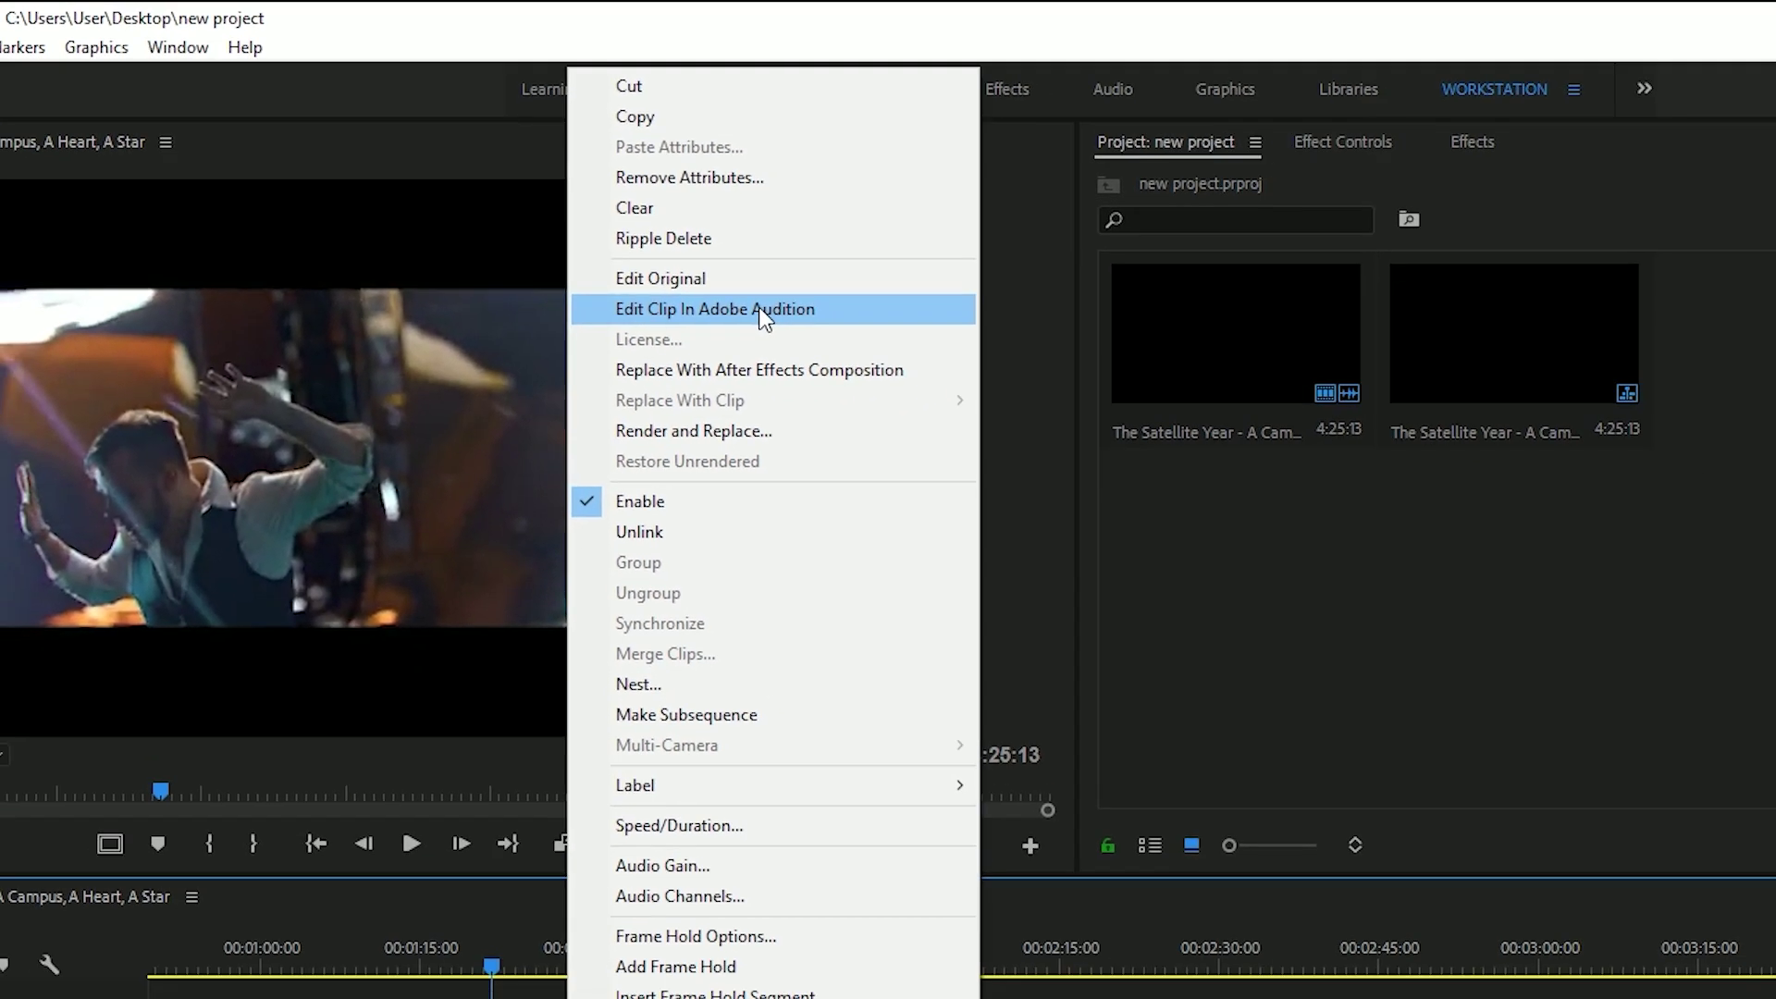
click(789, 380)
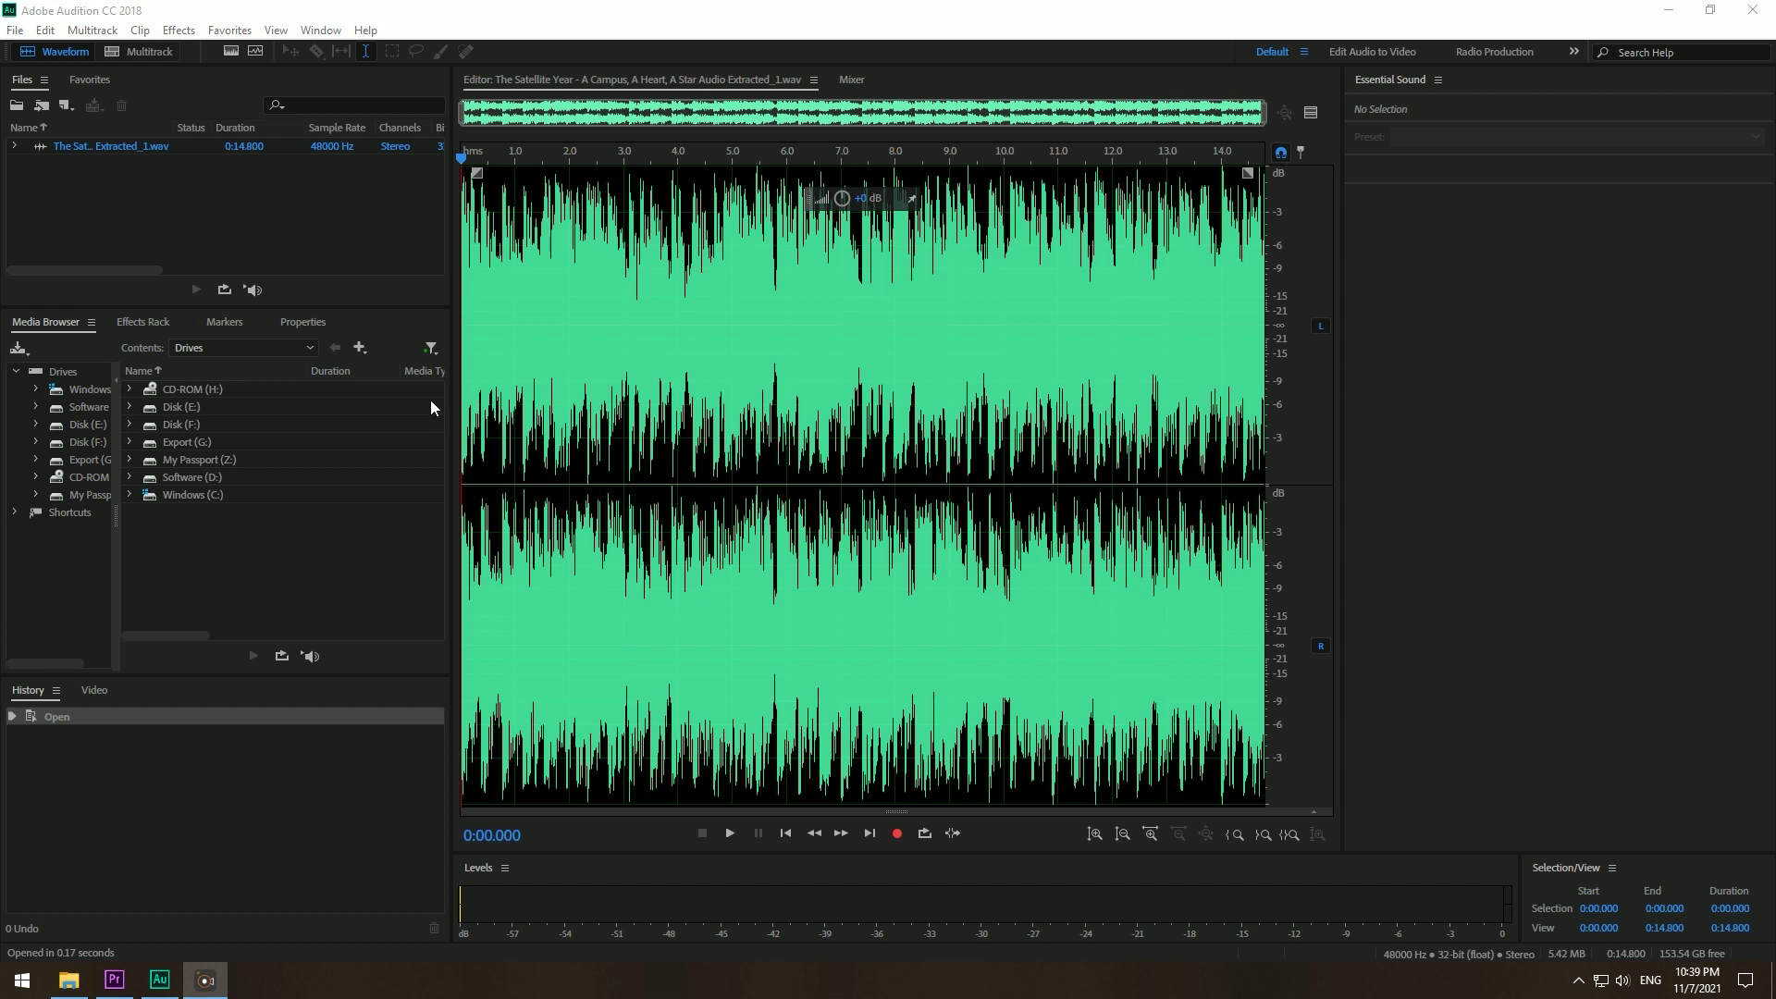
Step: Adjust the gain of the audio between about 2.8 and 3.5 seconds, and clear the selection
drag(612, 349, 647, 344)
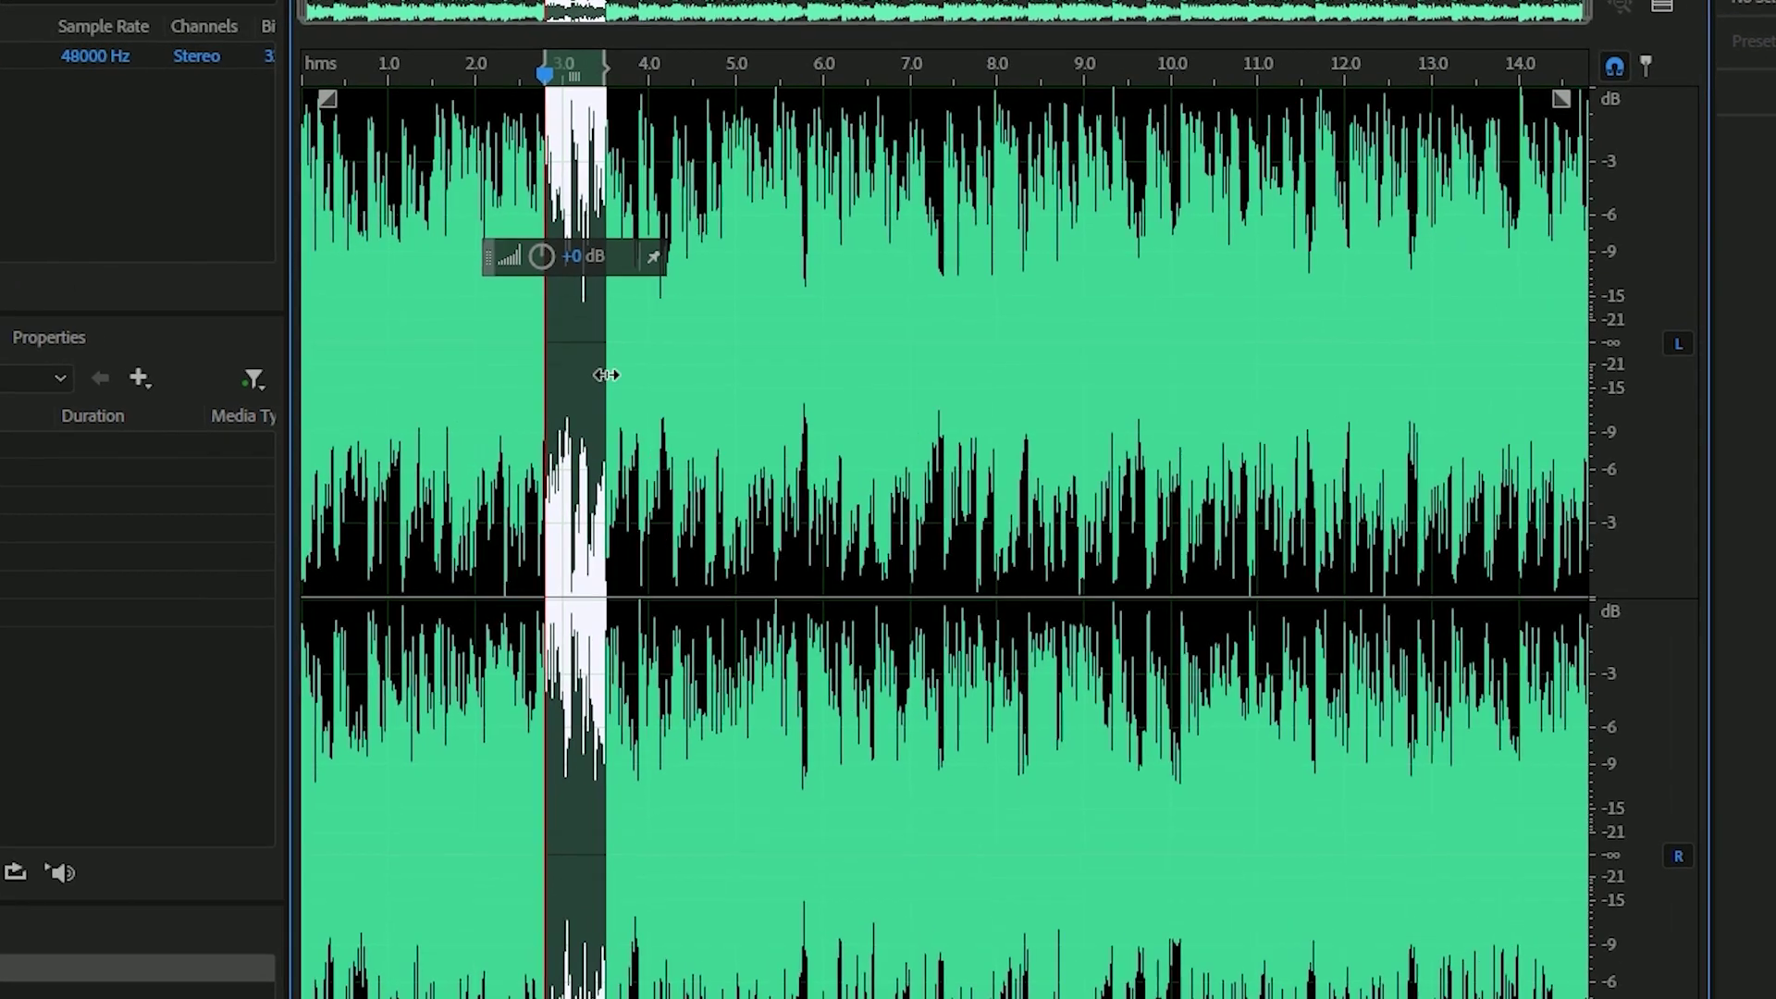
mouse_move(570, 262)
mouse_down()
mouse_move(515, 250)
mouse_move(546, 250)
mouse_up()
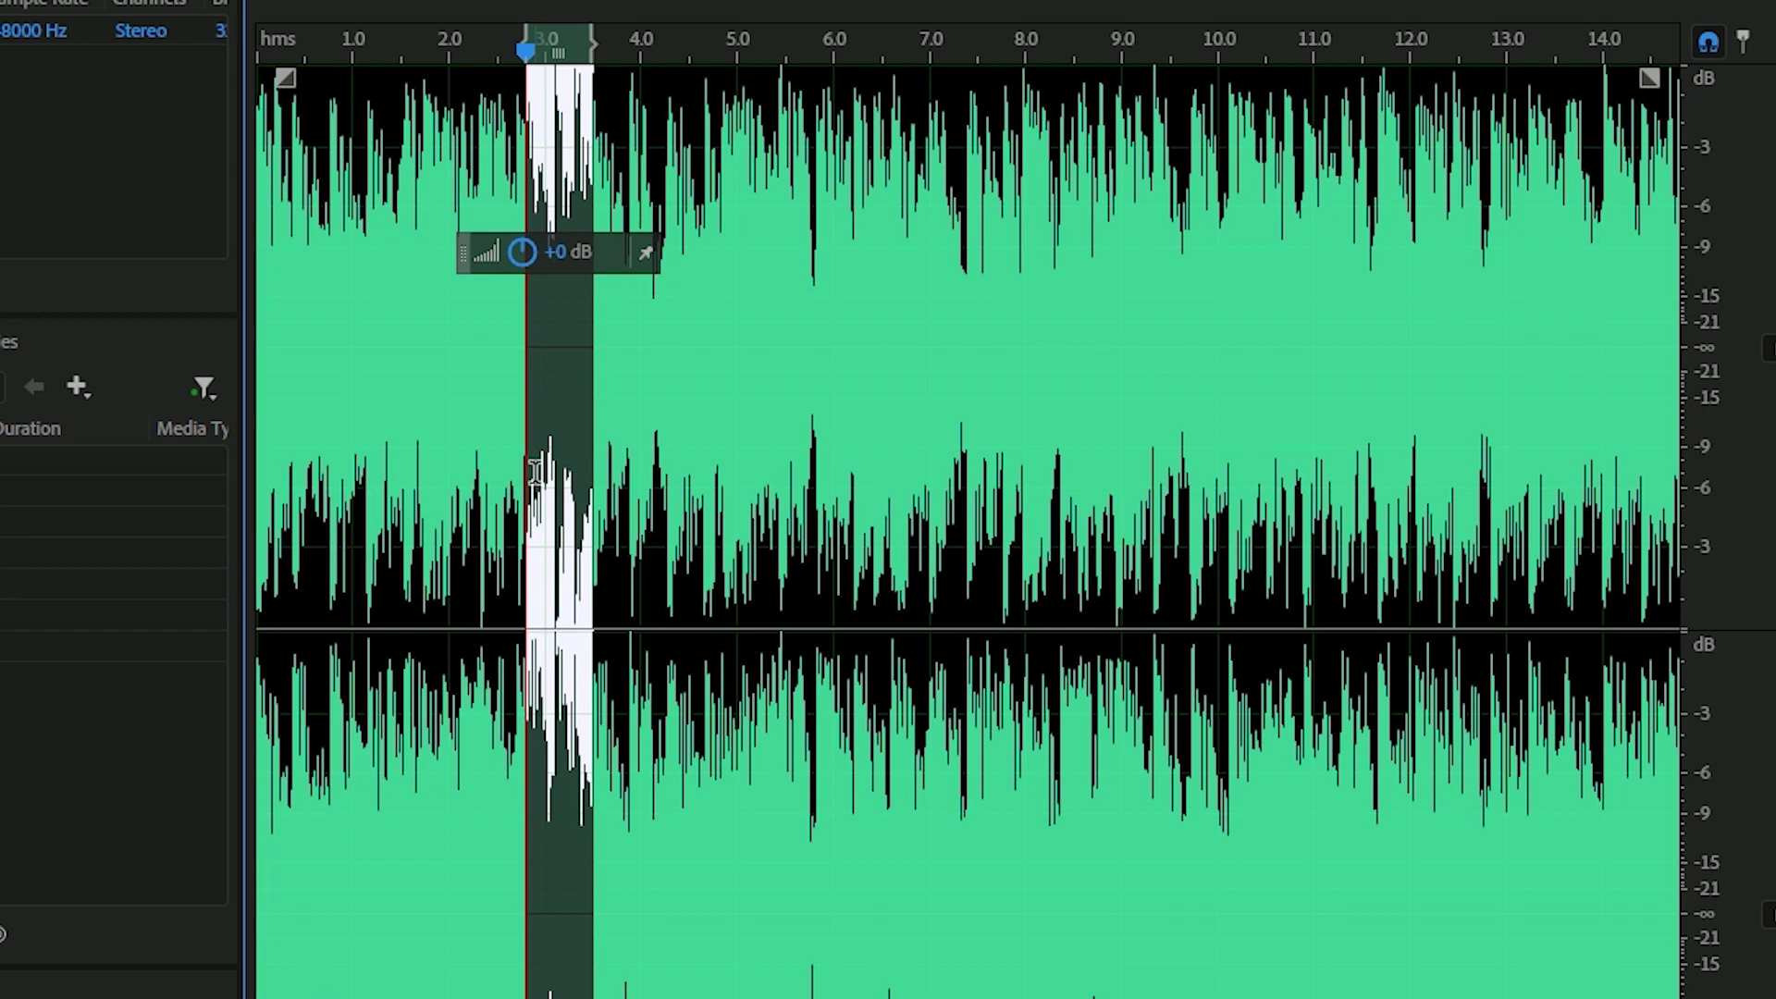
click(546, 472)
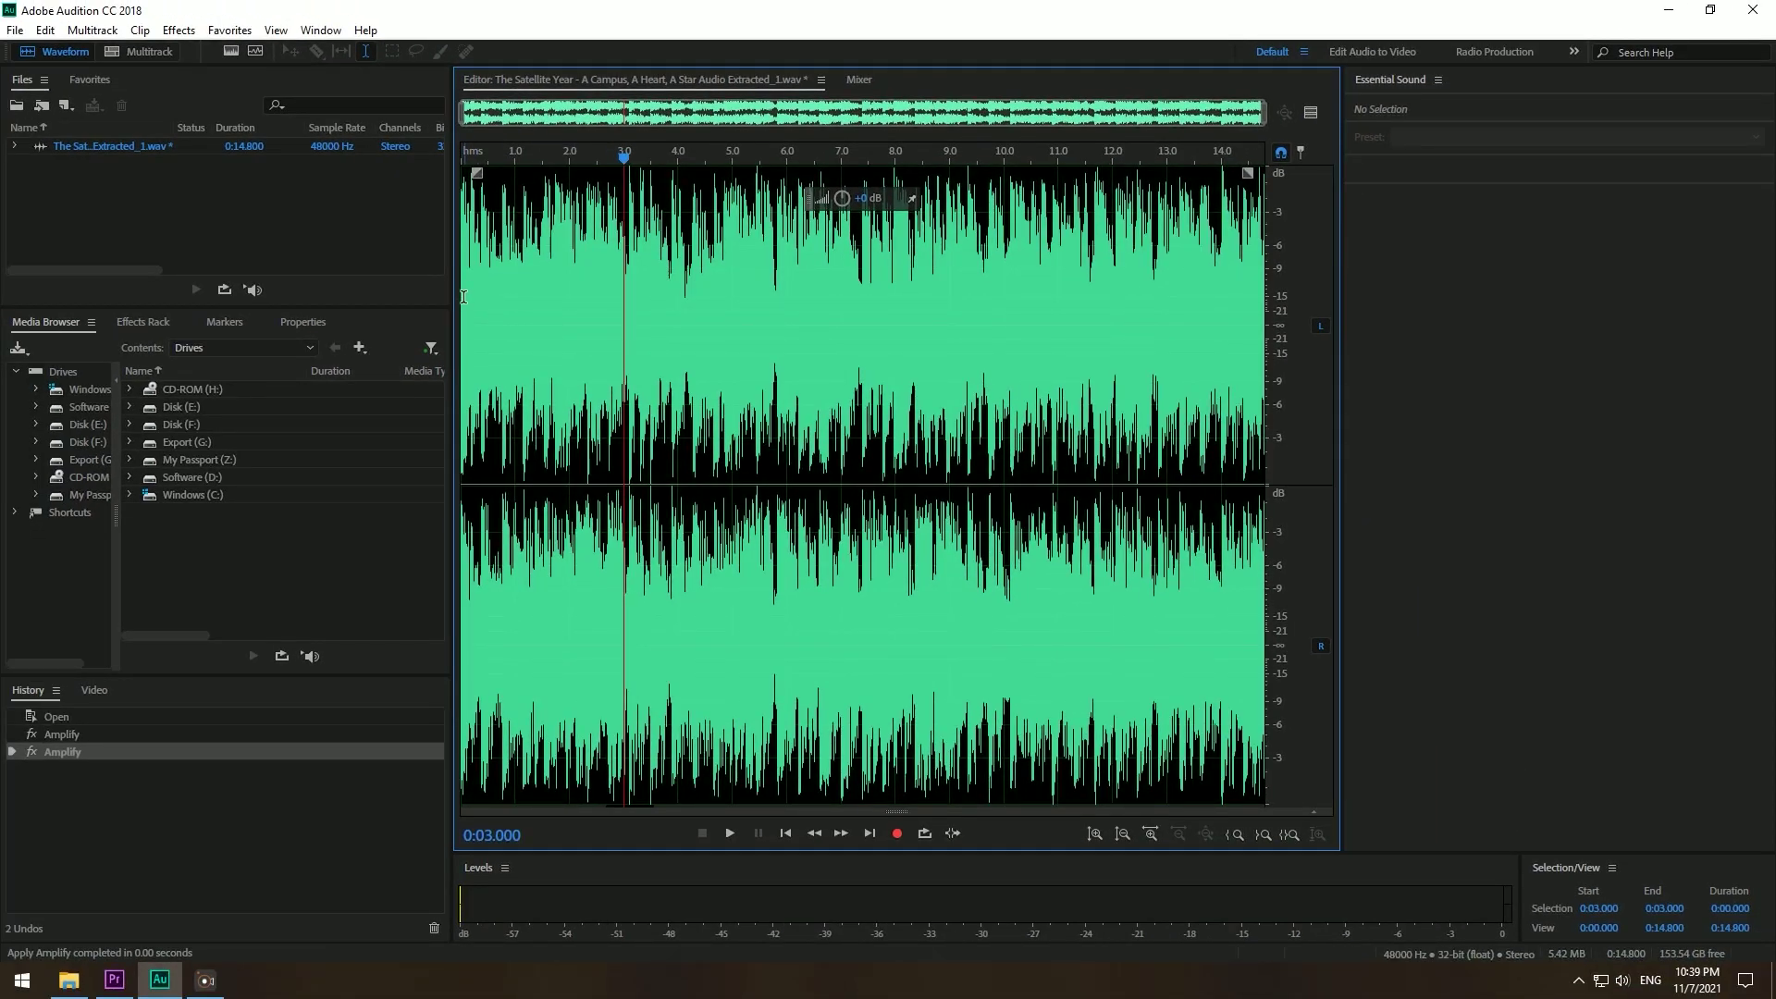
Step: Apply a Delay effect with the Rich Double preset to the entire waveform
drag(462, 296, 1286, 298)
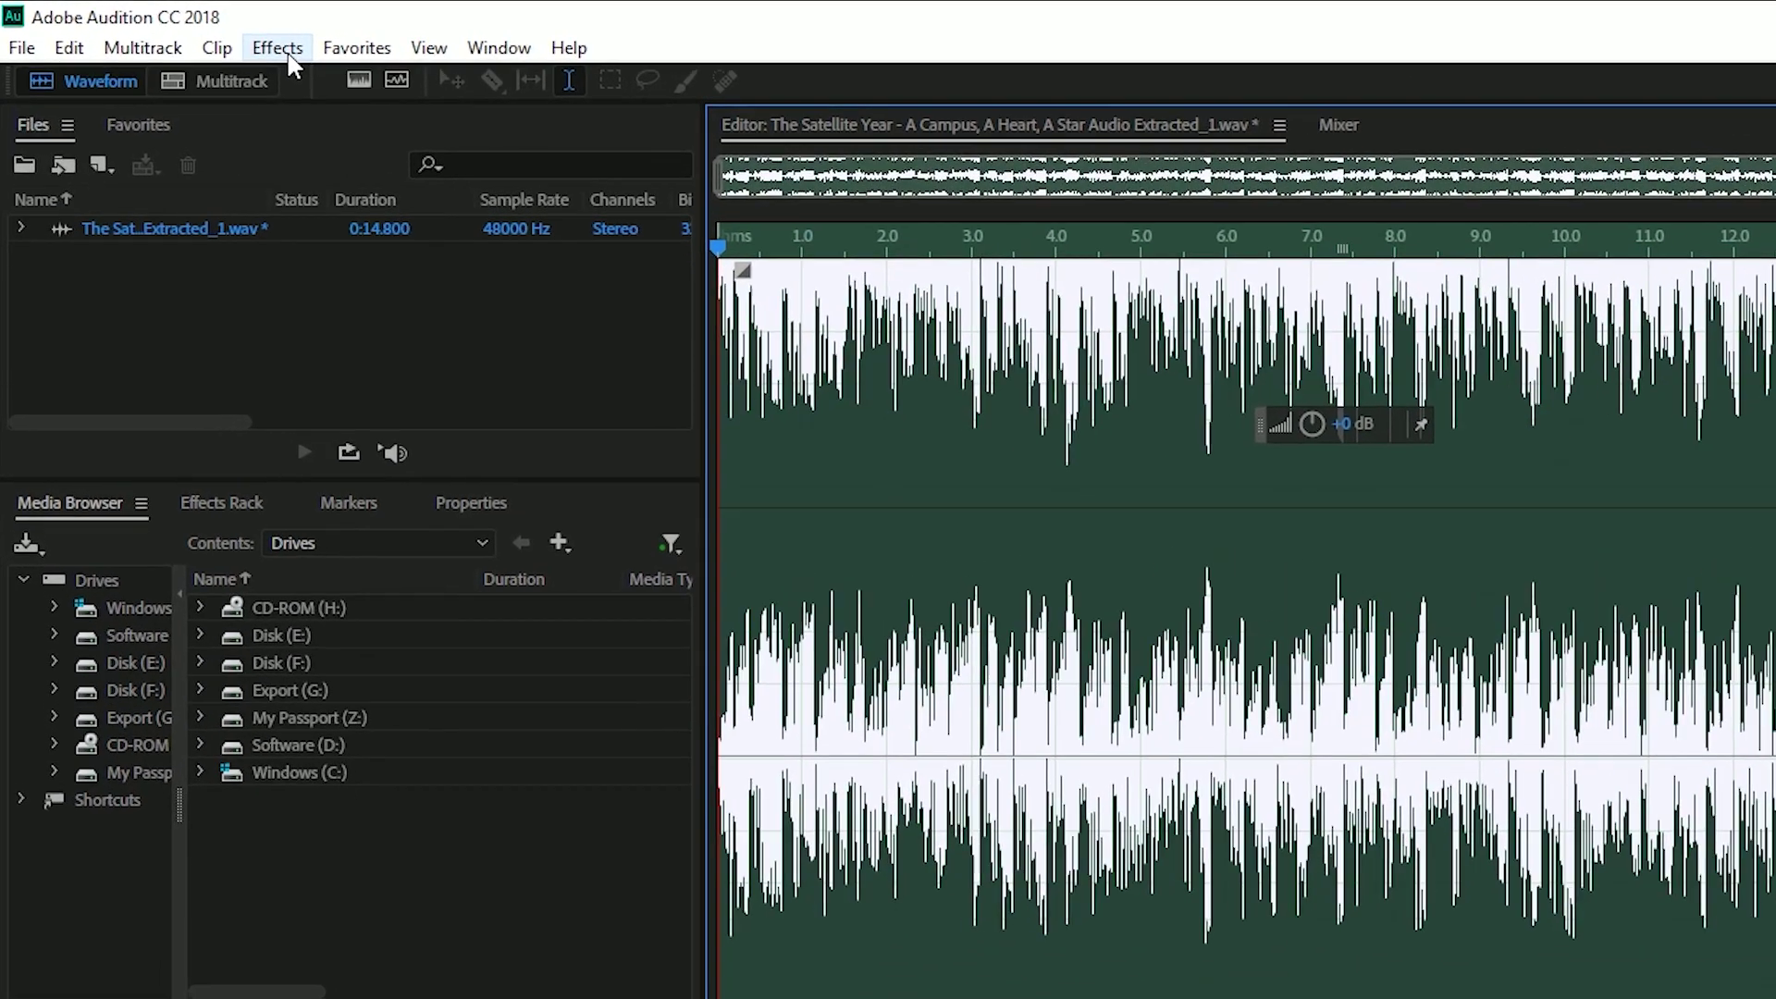
click(288, 53)
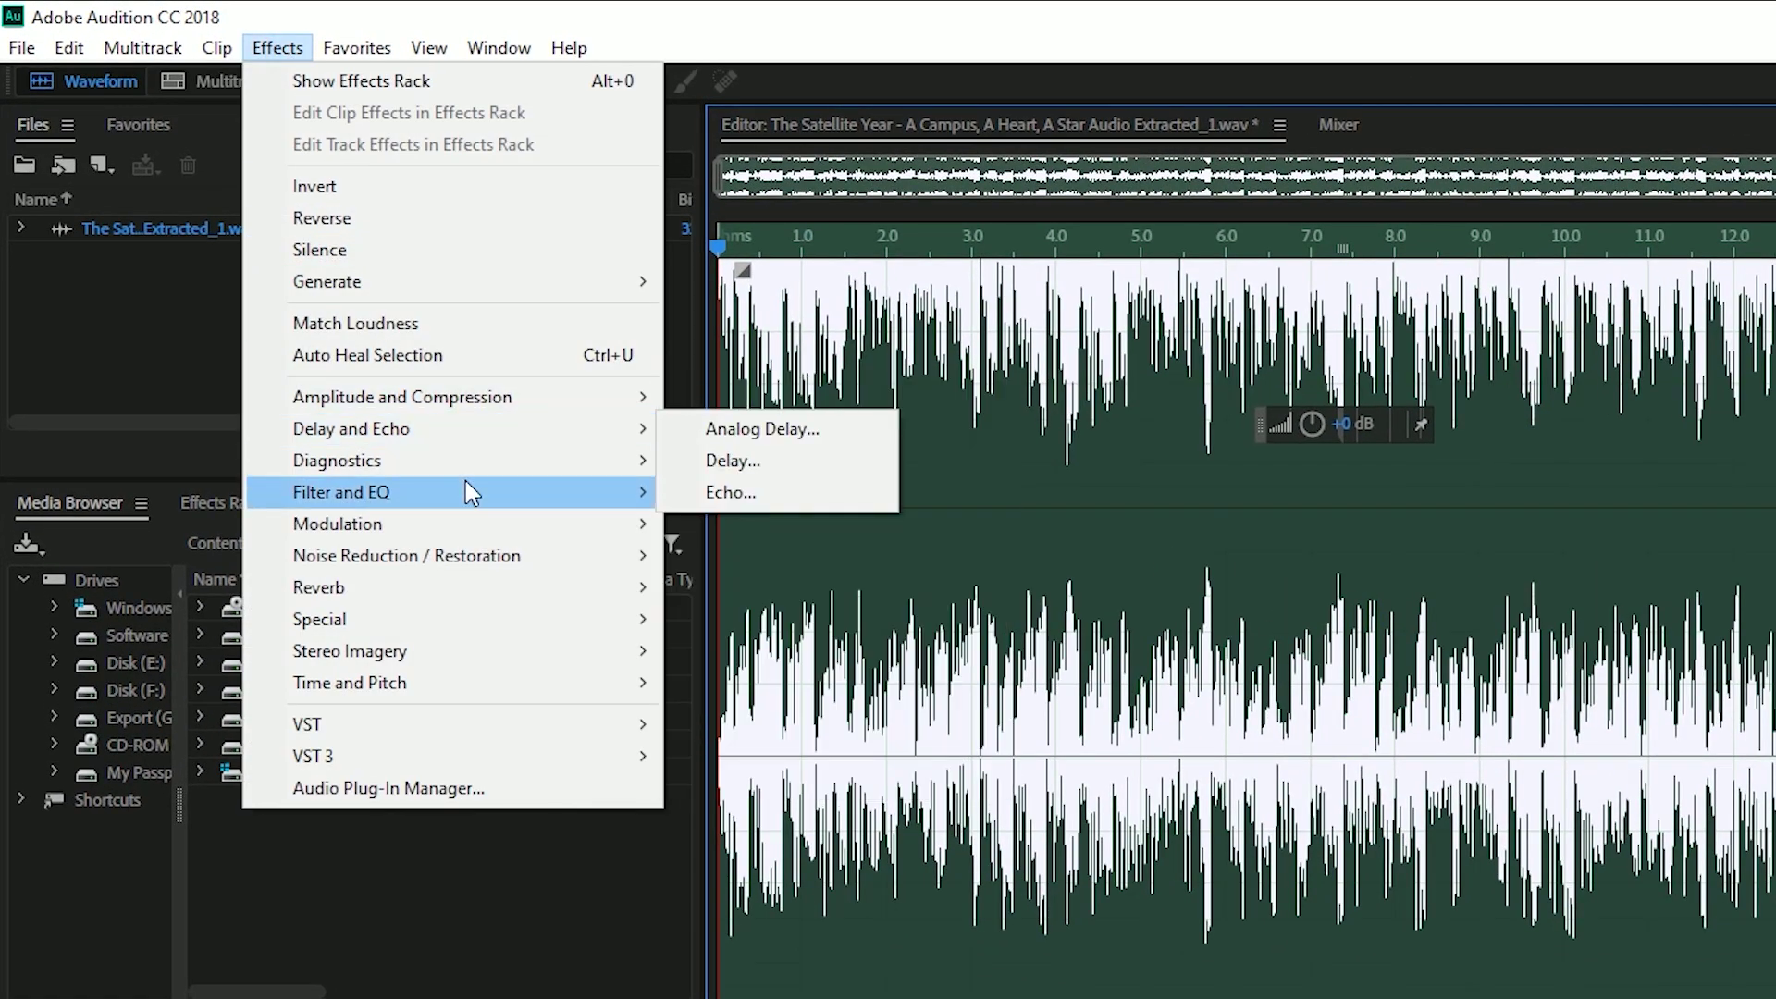
mouse_move(455, 431)
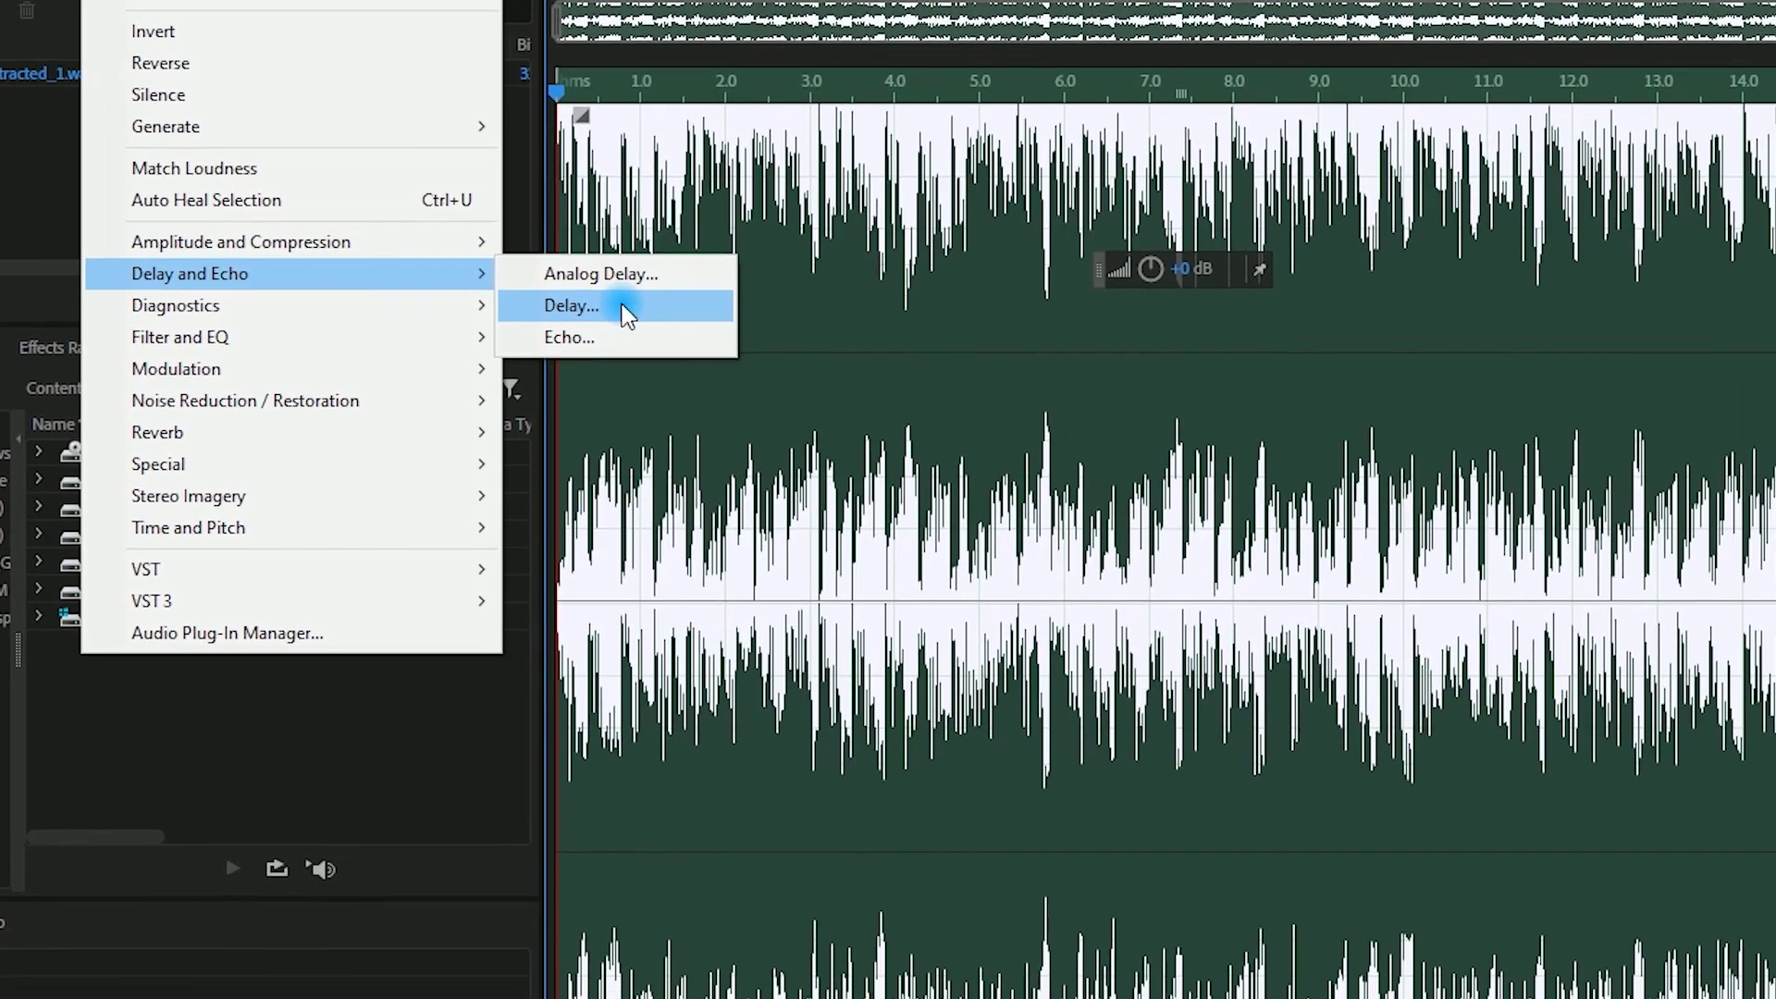
click(706, 436)
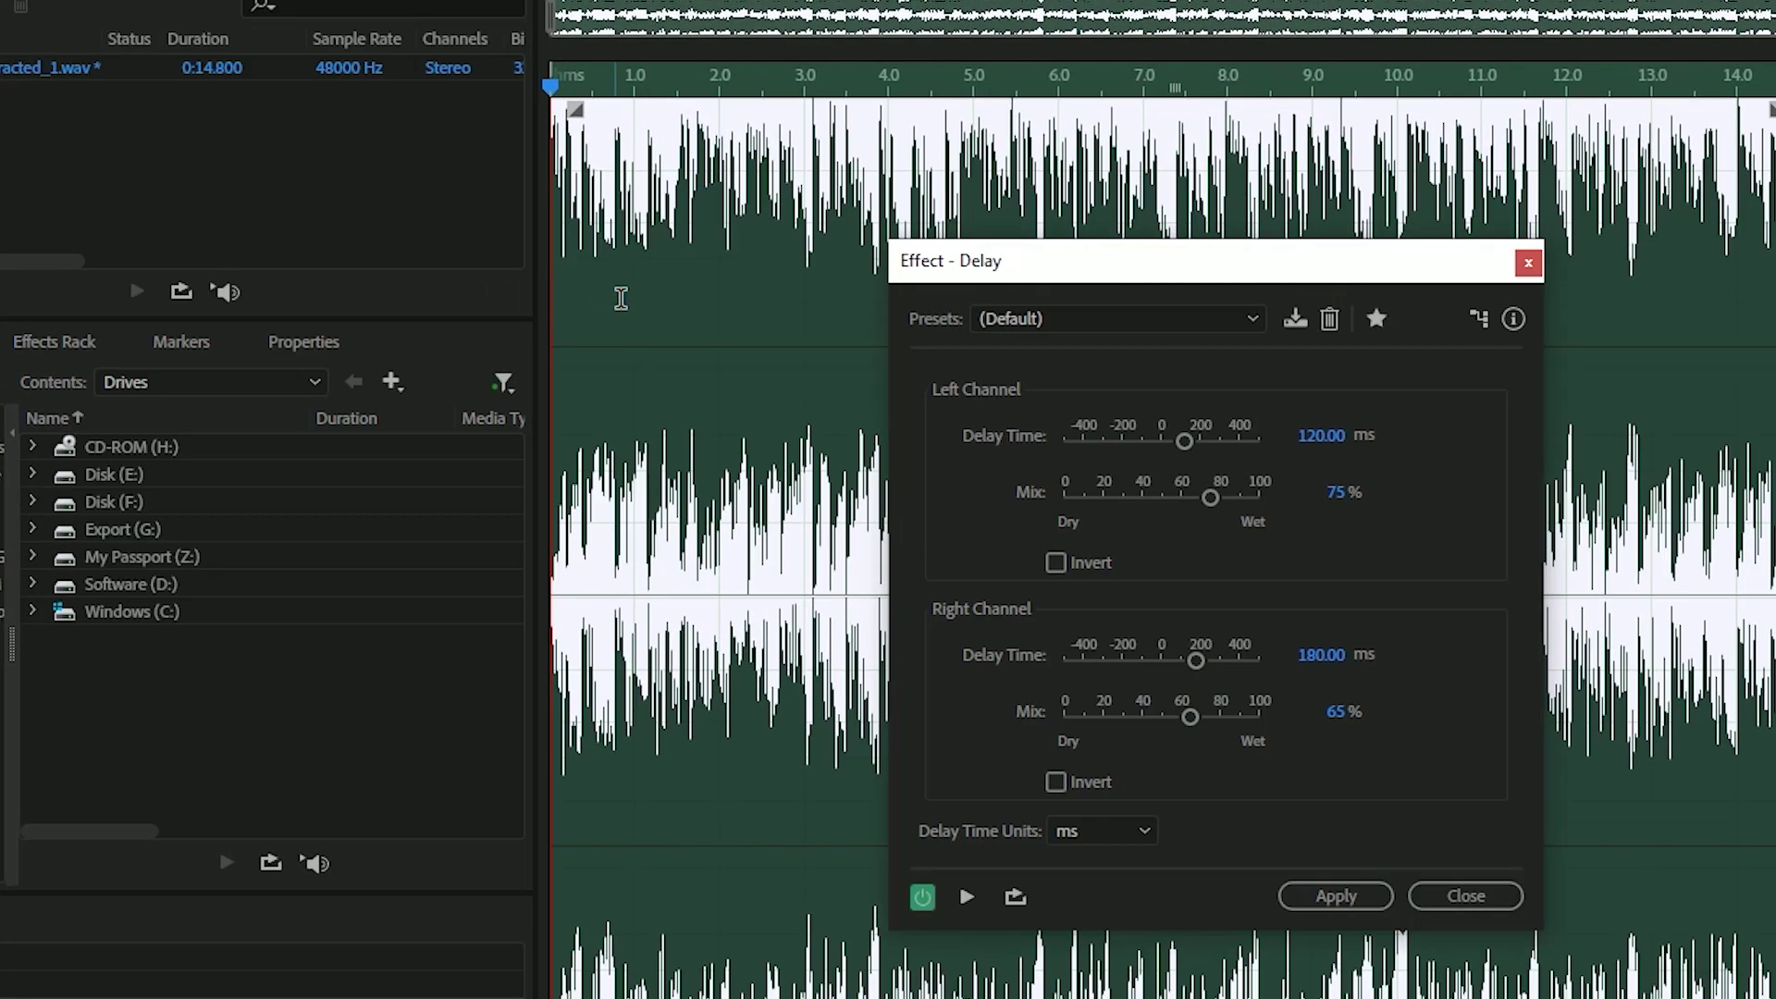
click(1051, 318)
click(1139, 552)
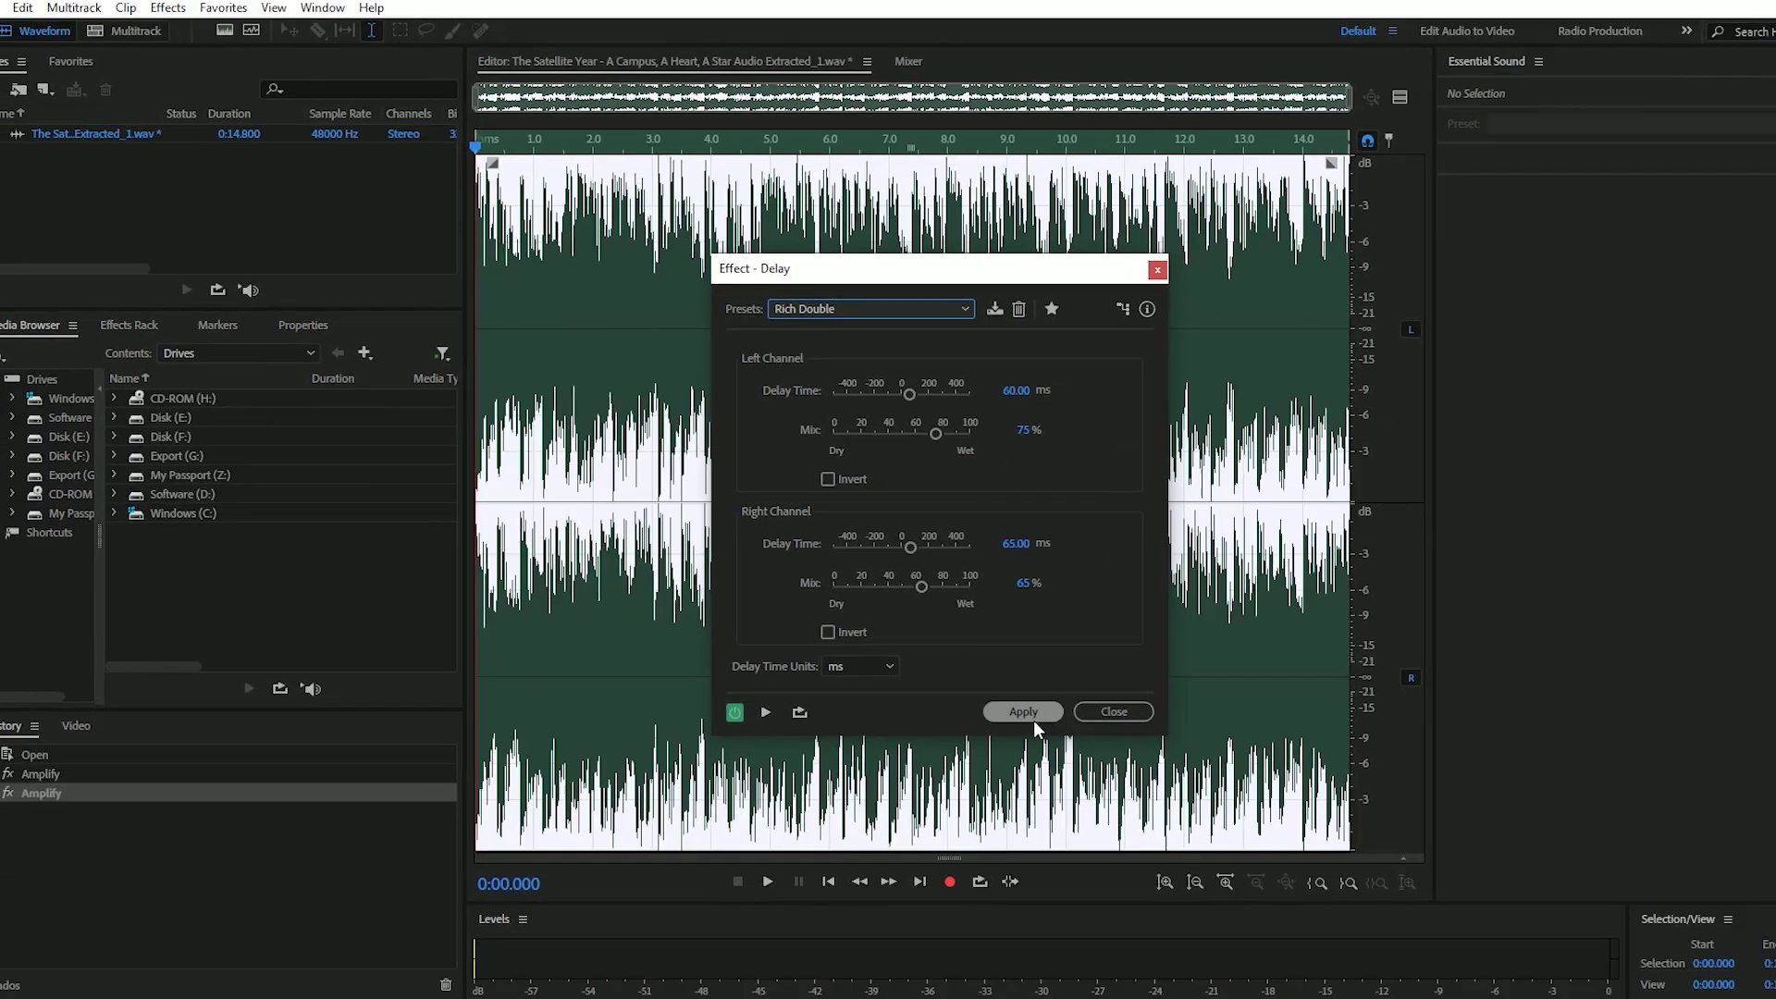
click(1335, 896)
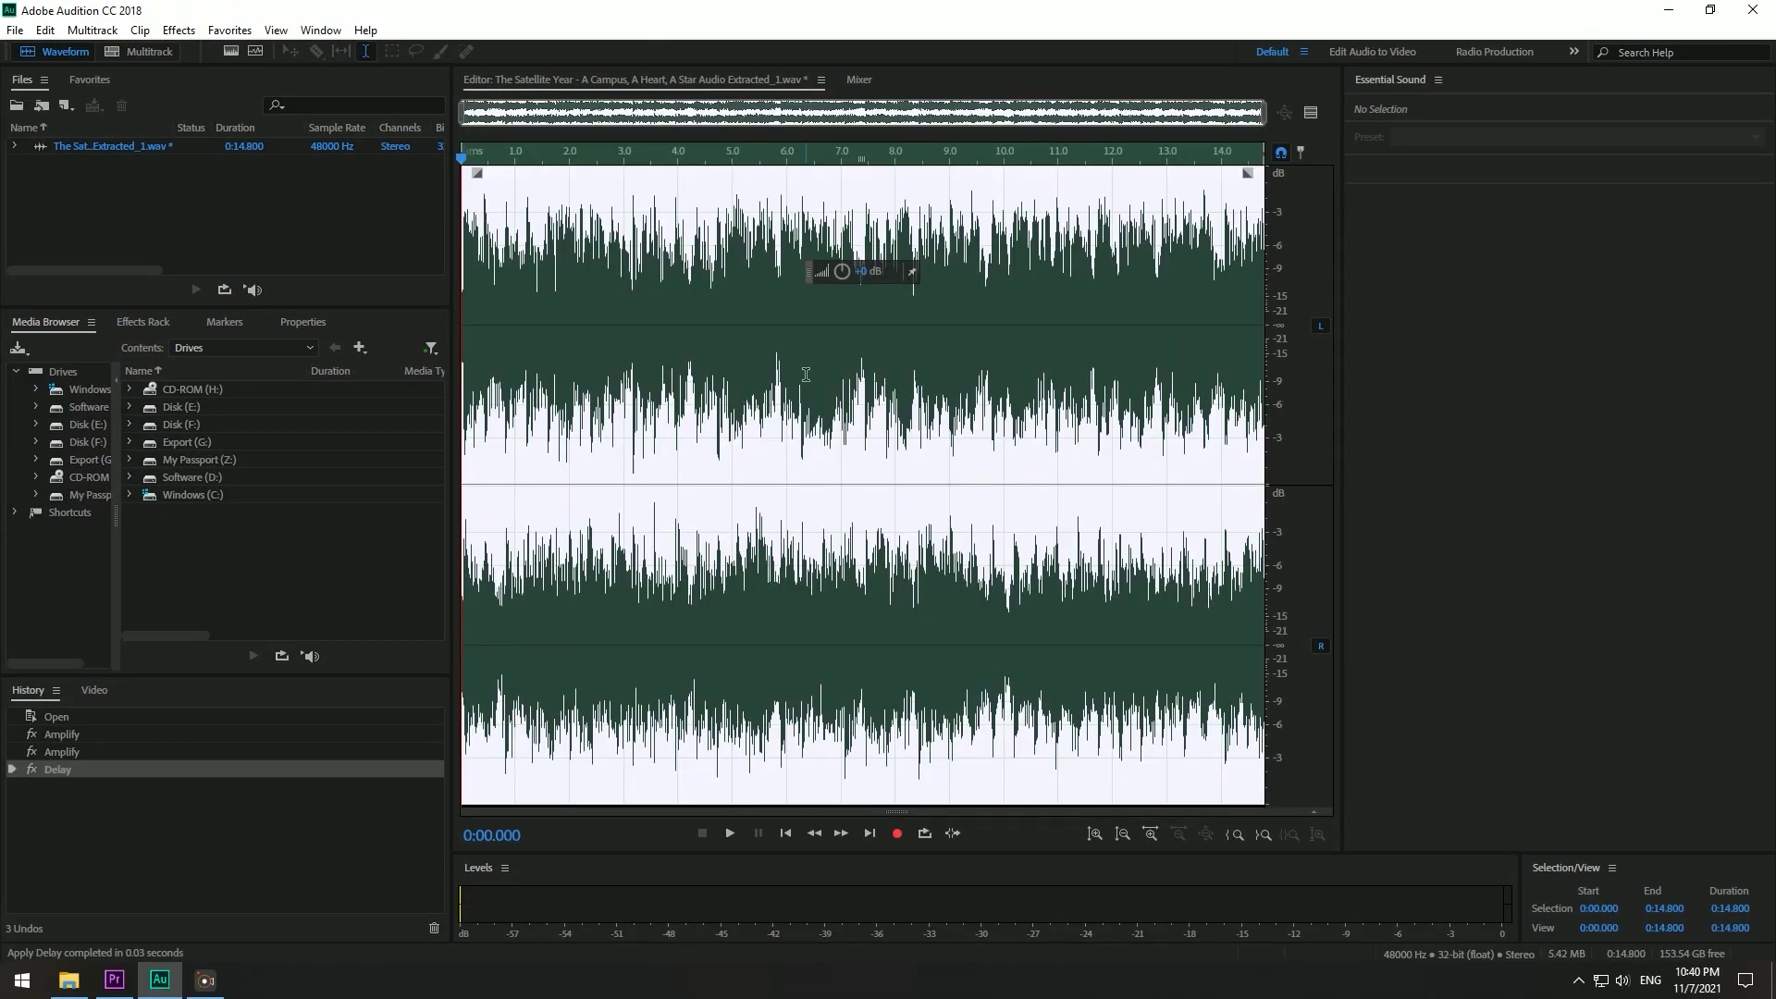
Step: Apply a Delay effect with the Room Ambience preset to the audio from about 9.7 to 11 seconds, and clear the selection
click(1021, 359)
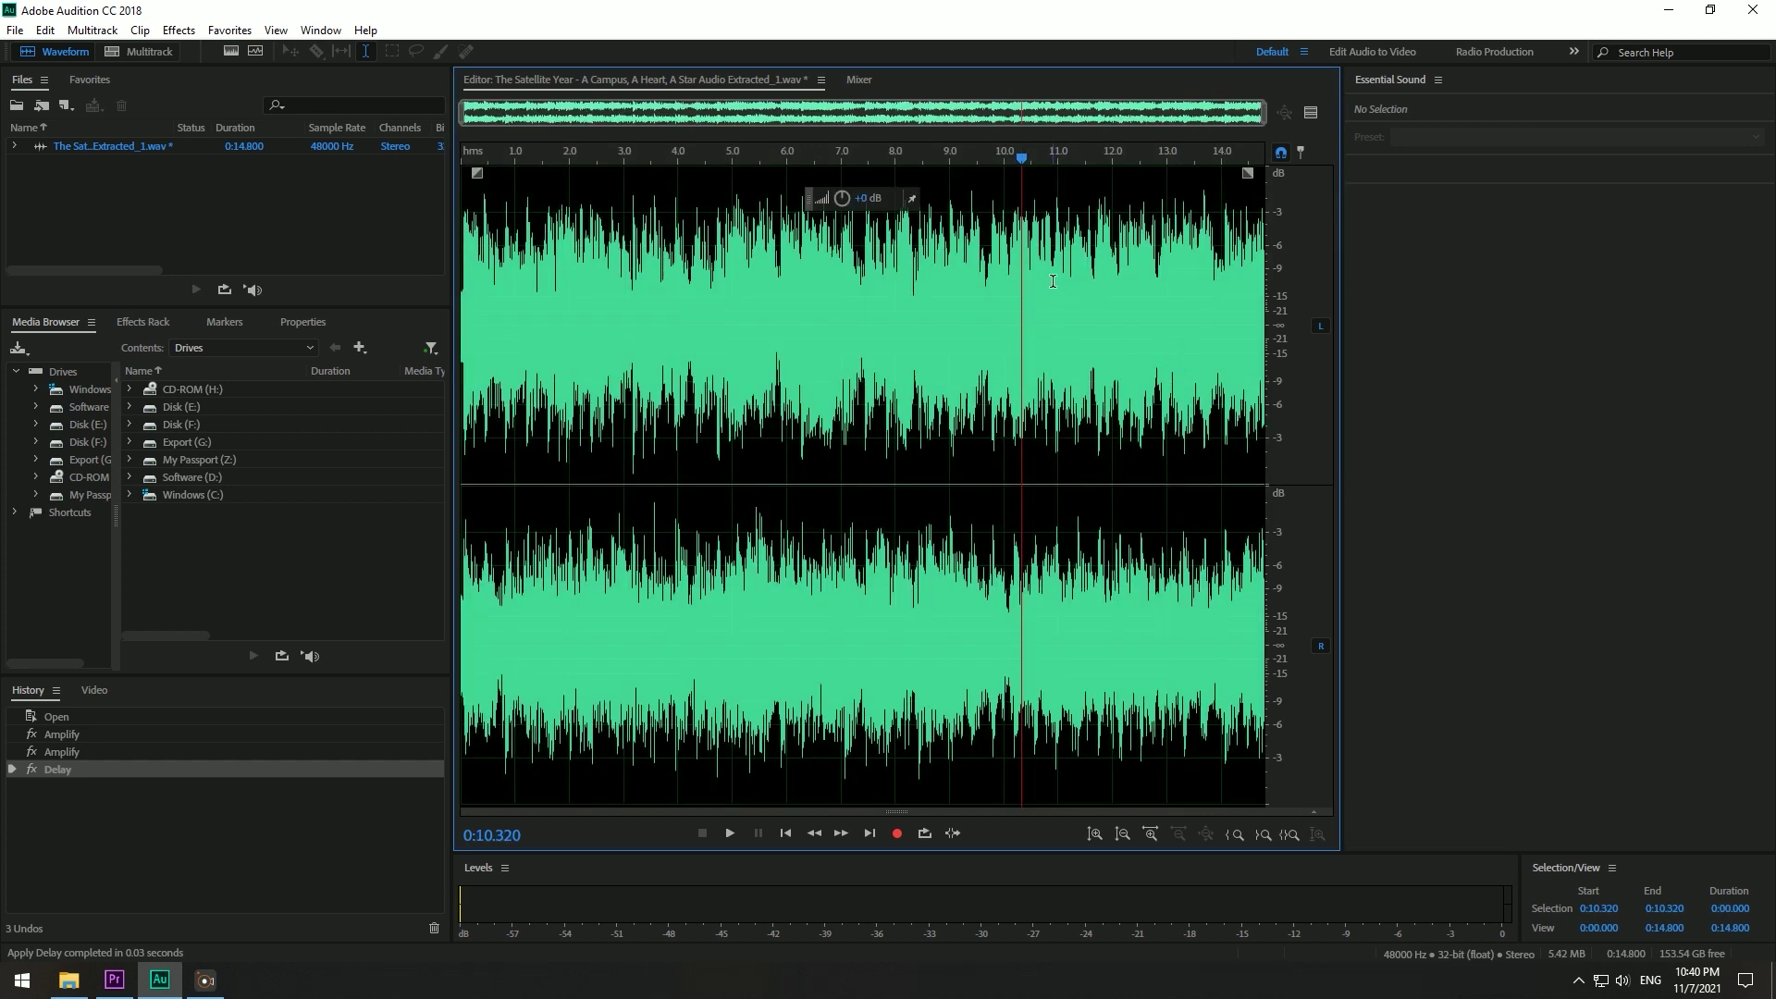
drag(1056, 280, 988, 287)
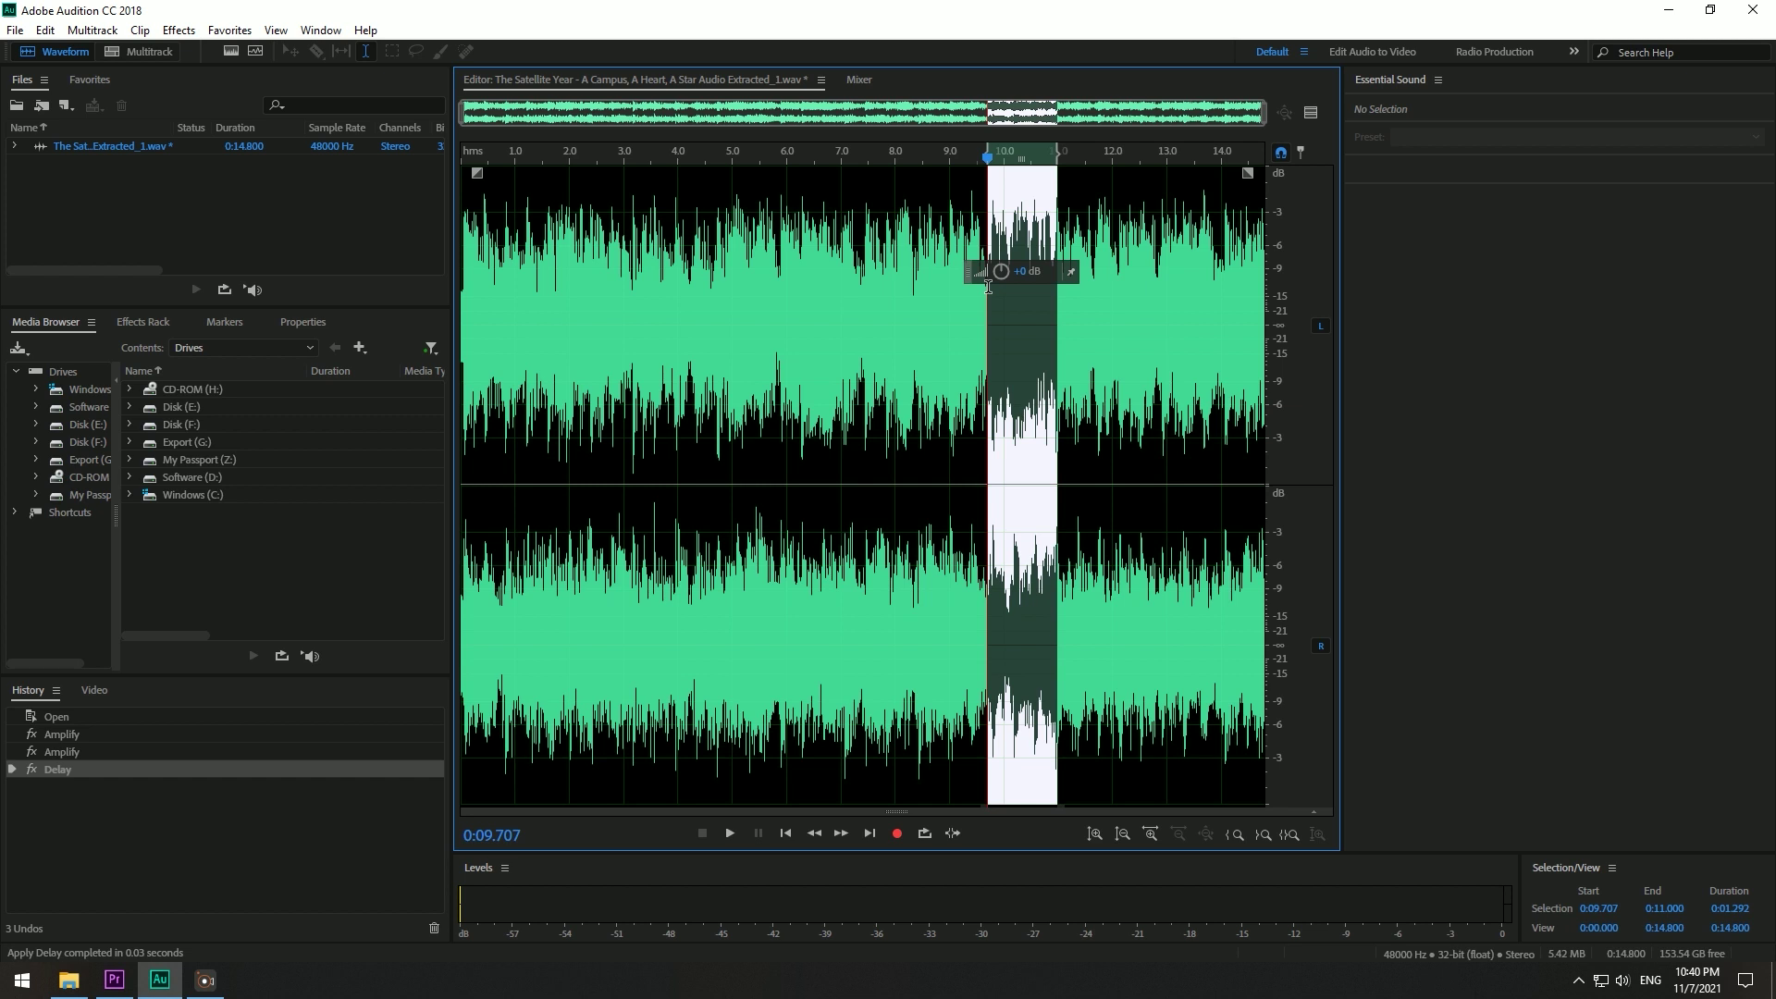
click(178, 30)
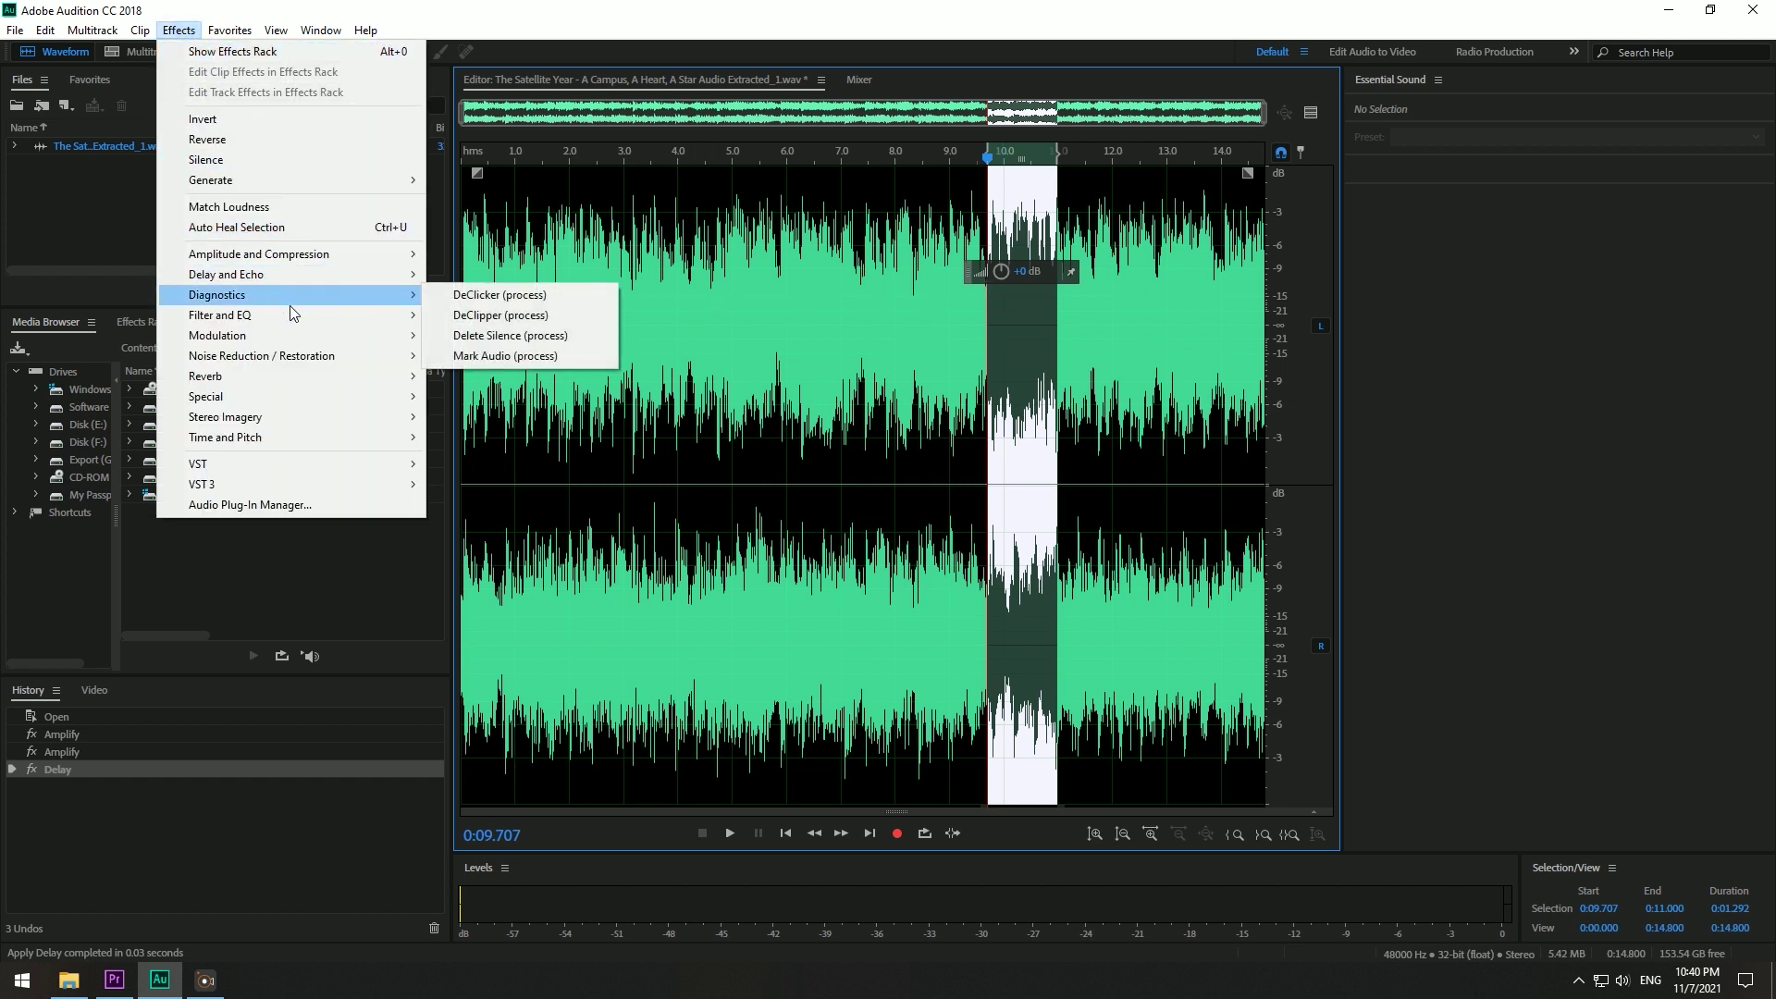
mouse_move(291, 310)
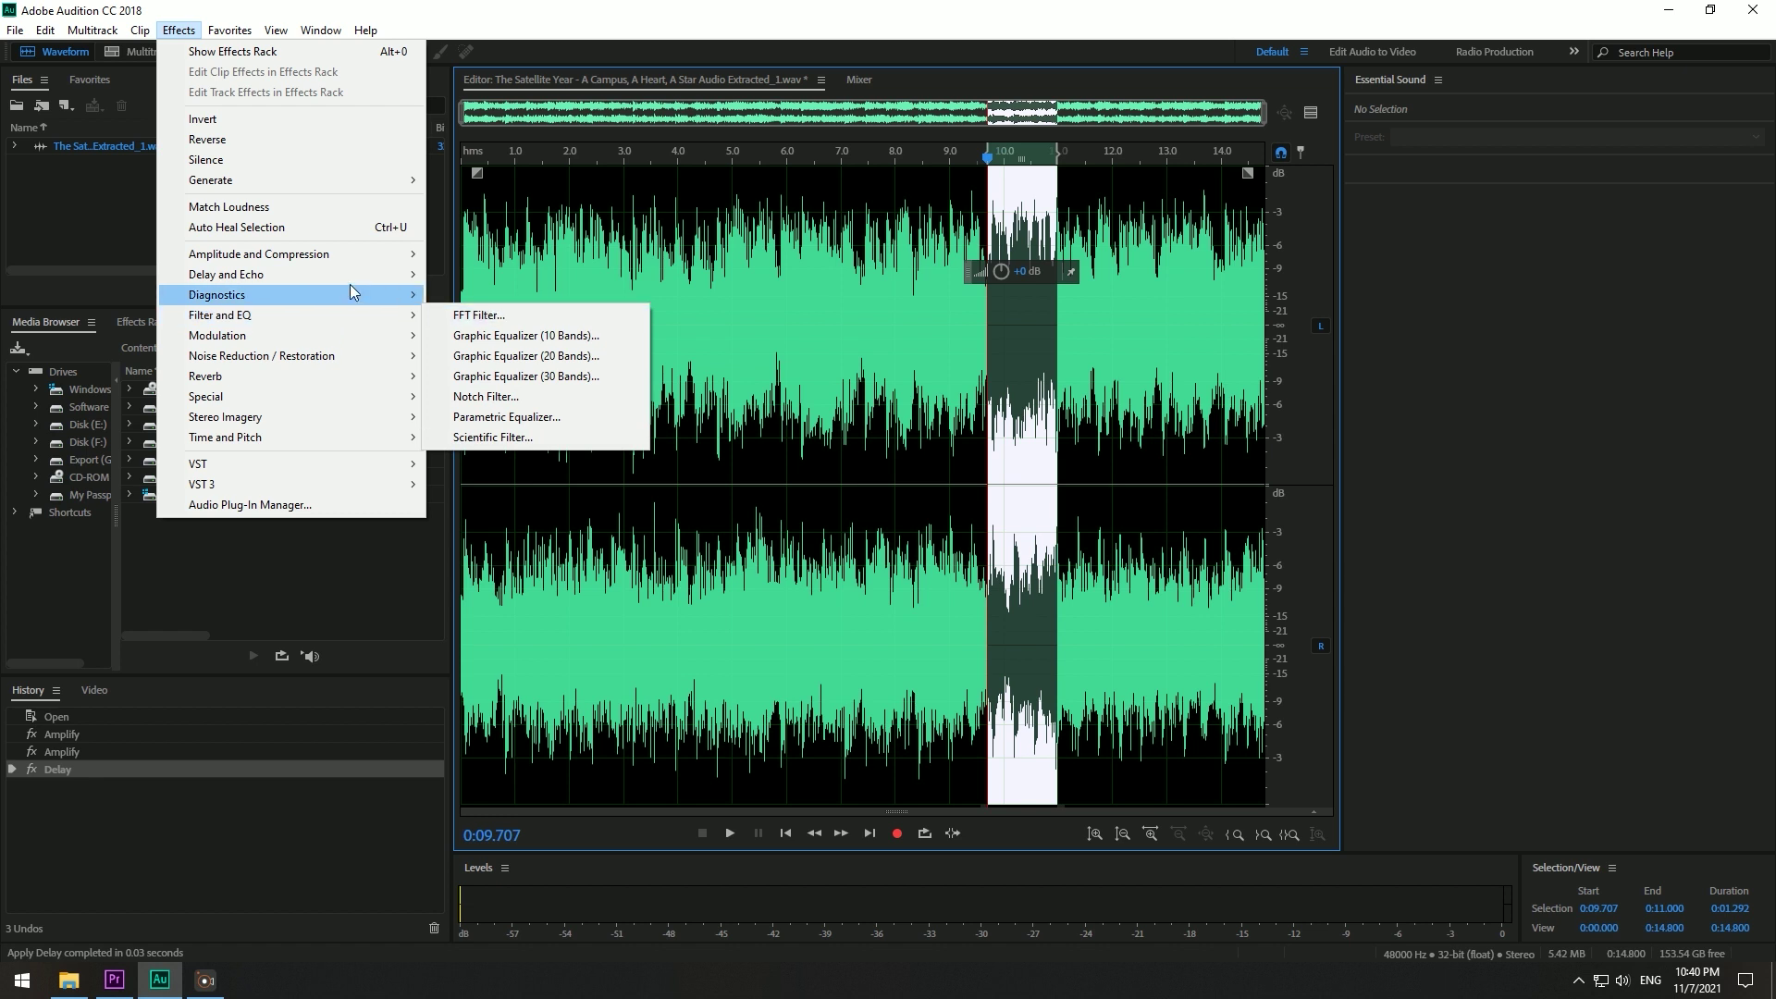
mouse_move(350, 282)
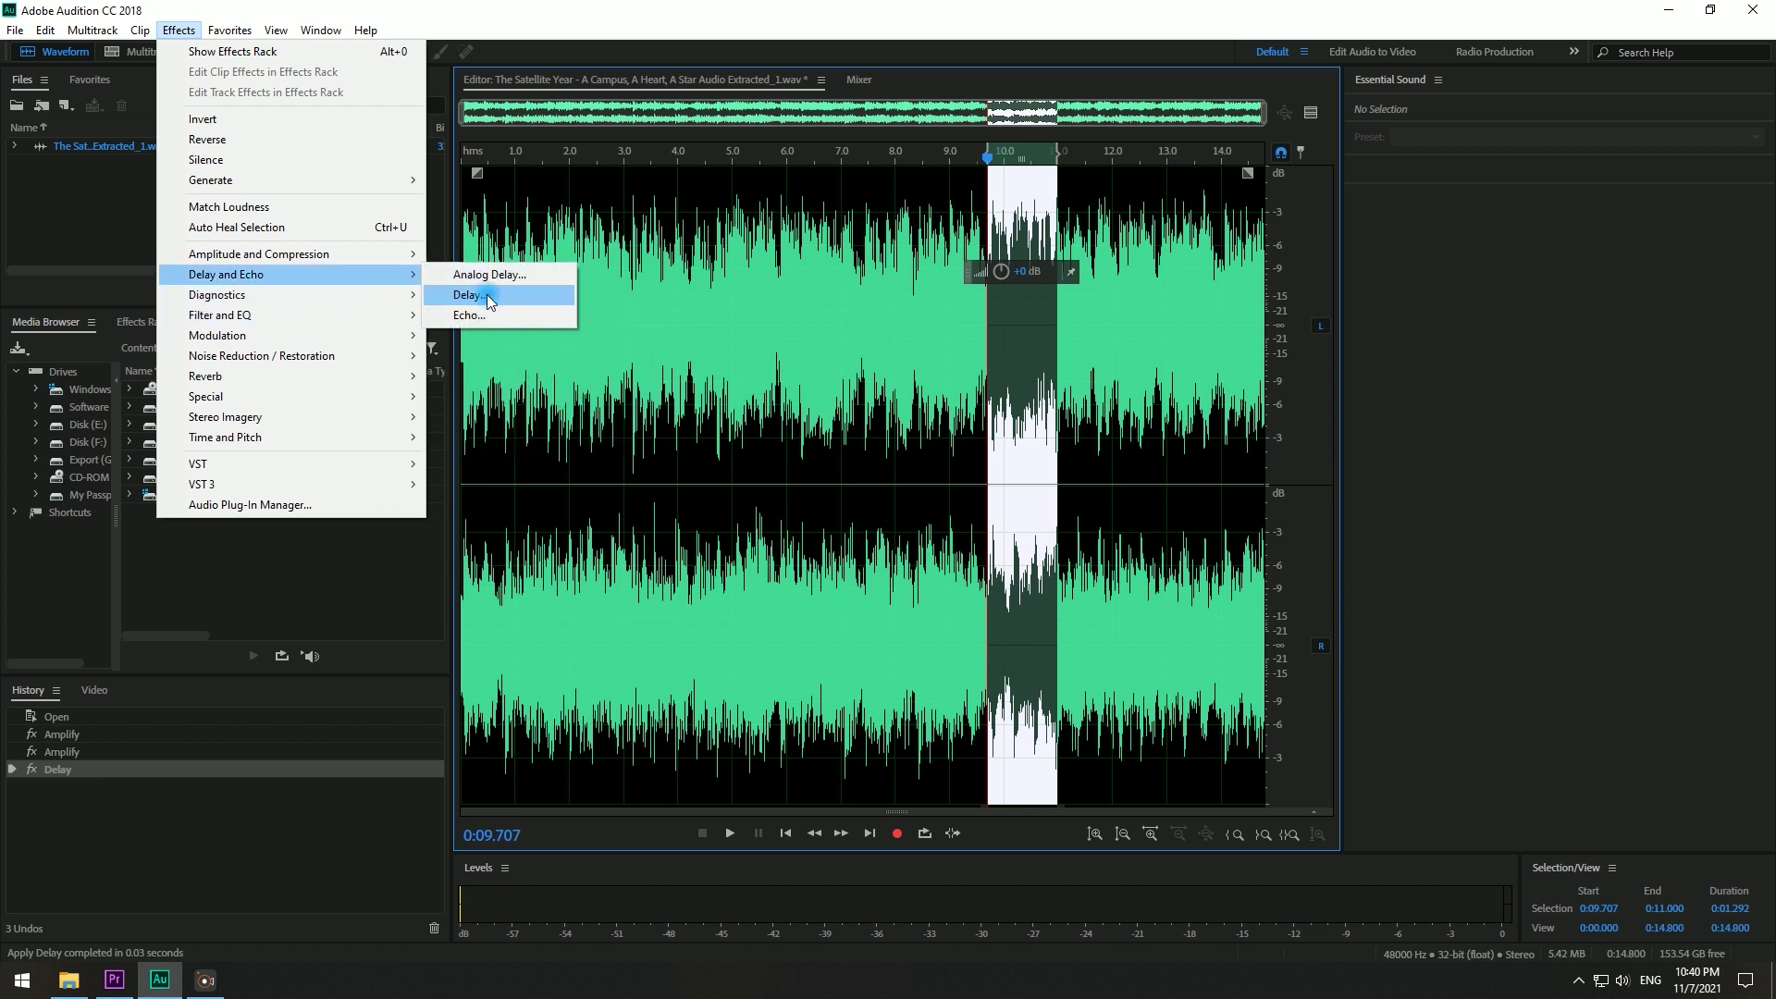
click(486, 294)
click(814, 307)
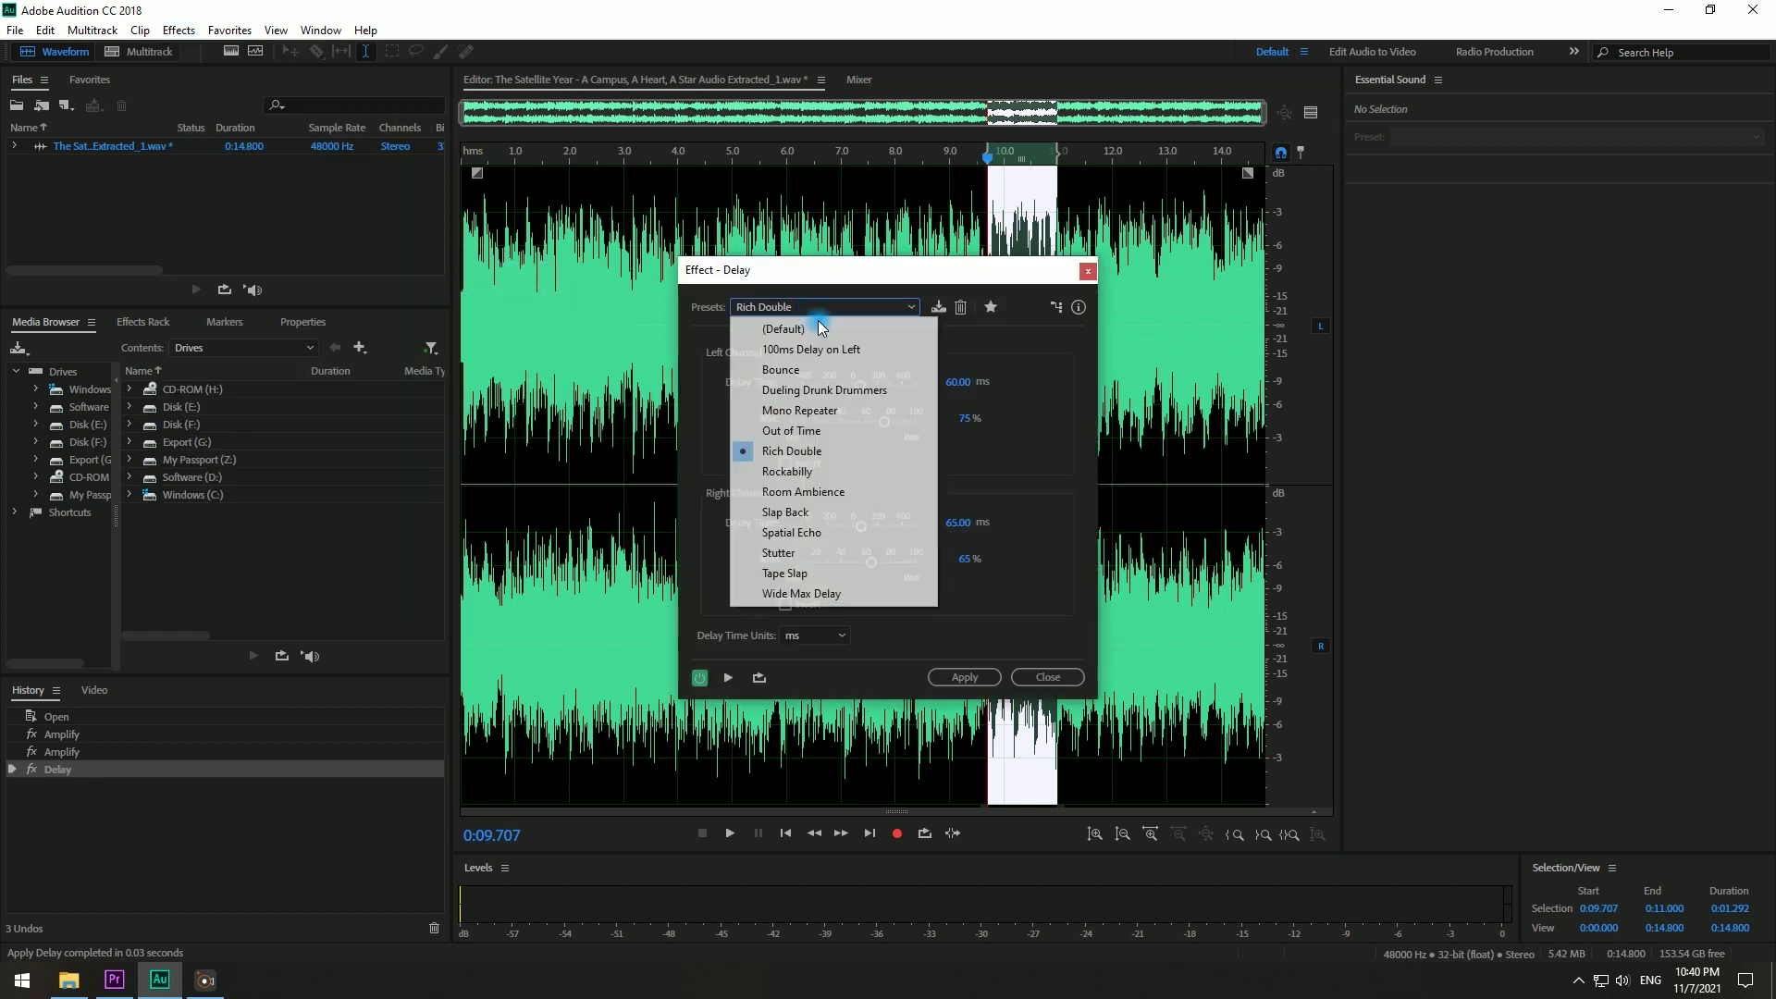
click(832, 492)
click(955, 680)
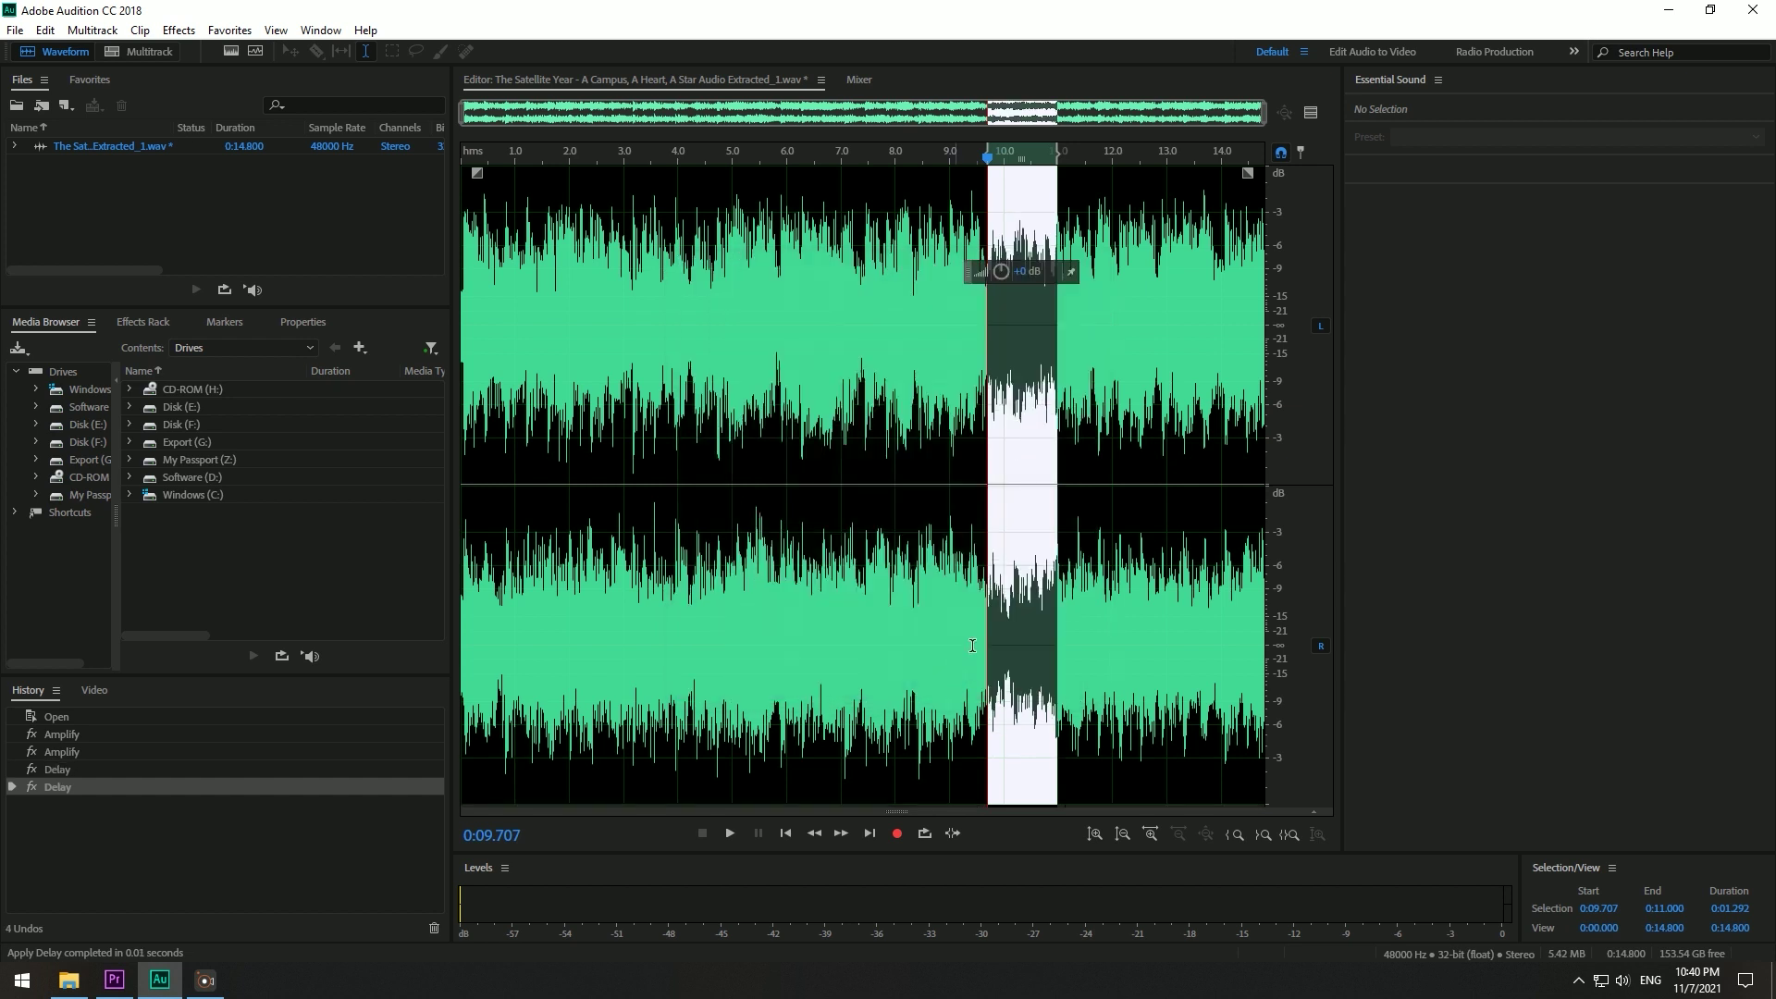
click(1034, 468)
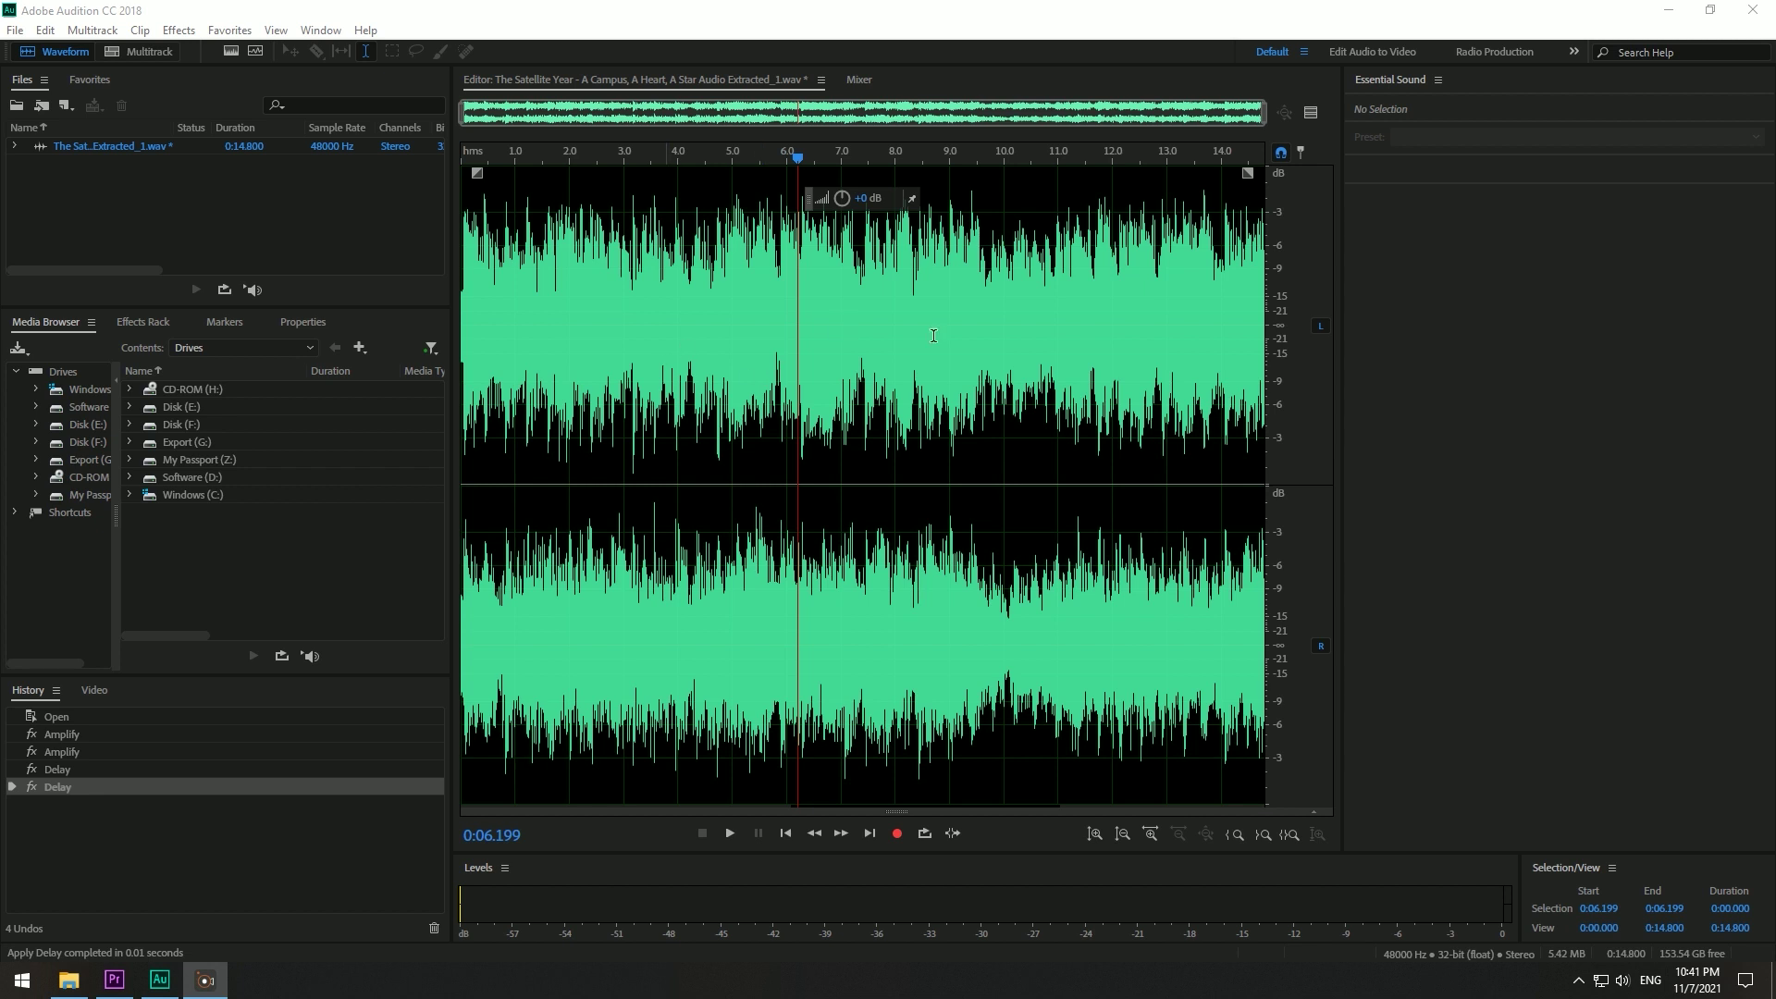
Step: Select the whole waveform, look through the export options for the edited audio, and clear the selection
click(719, 370)
drag(461, 319, 1317, 307)
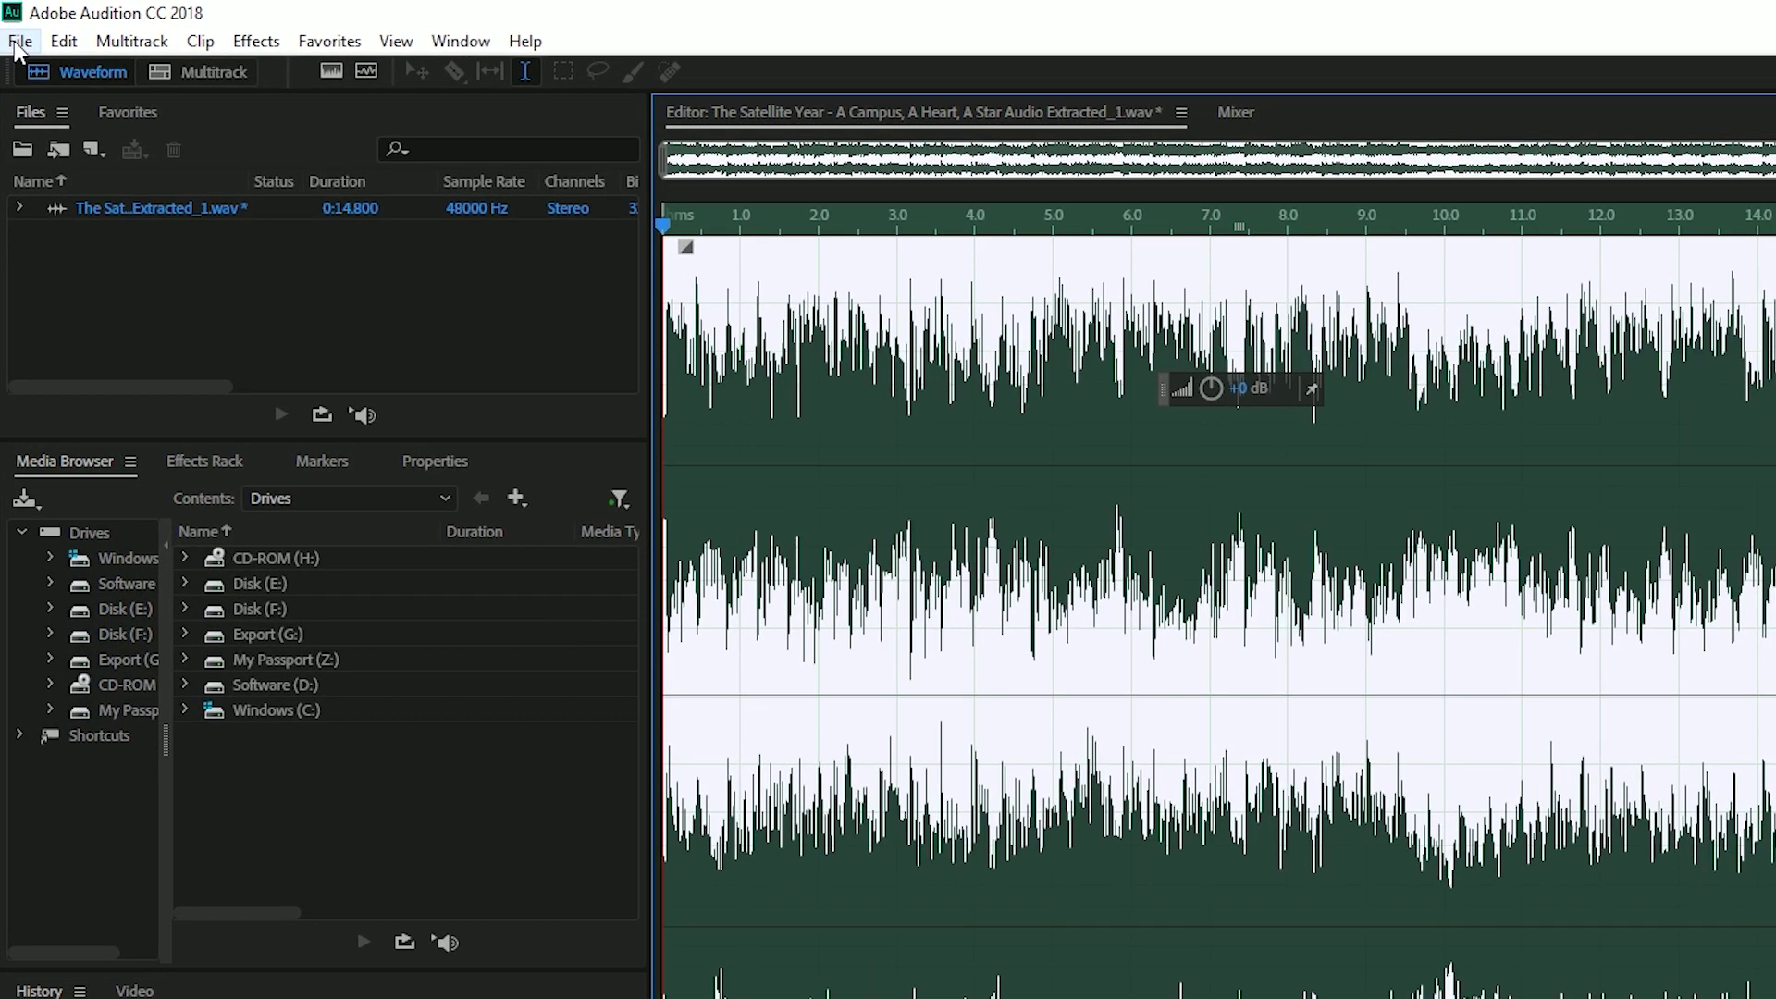
click(15, 32)
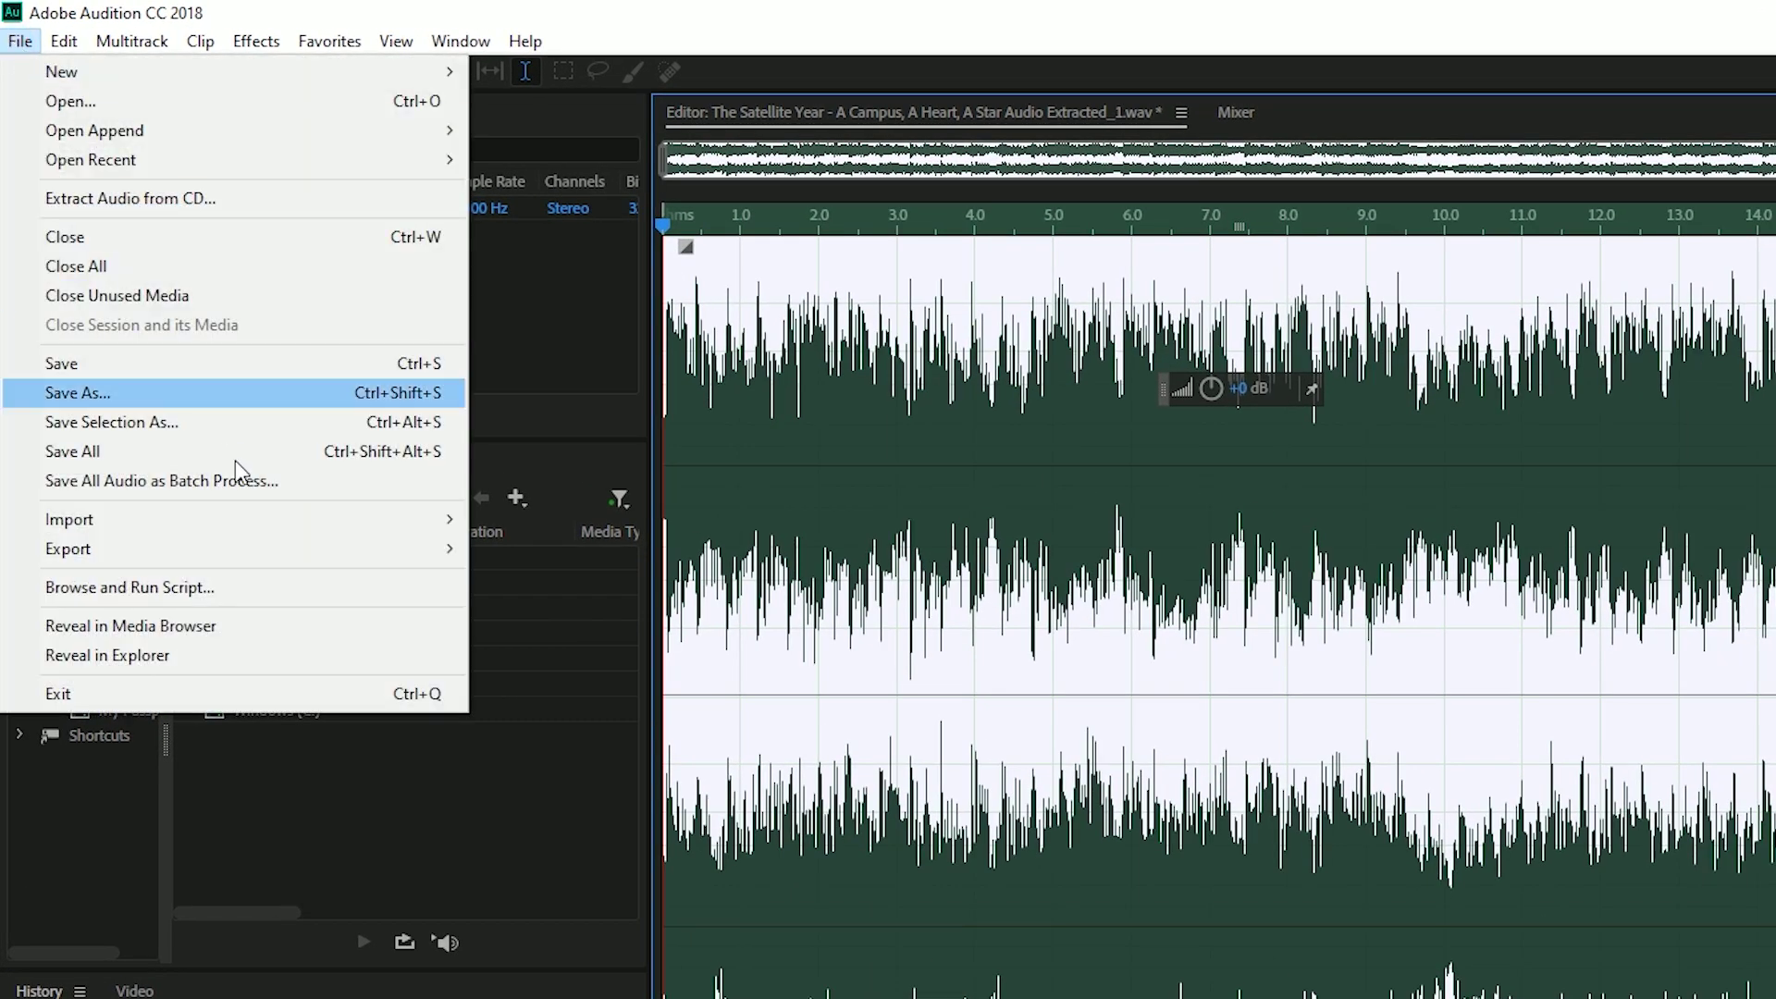
mouse_move(259, 551)
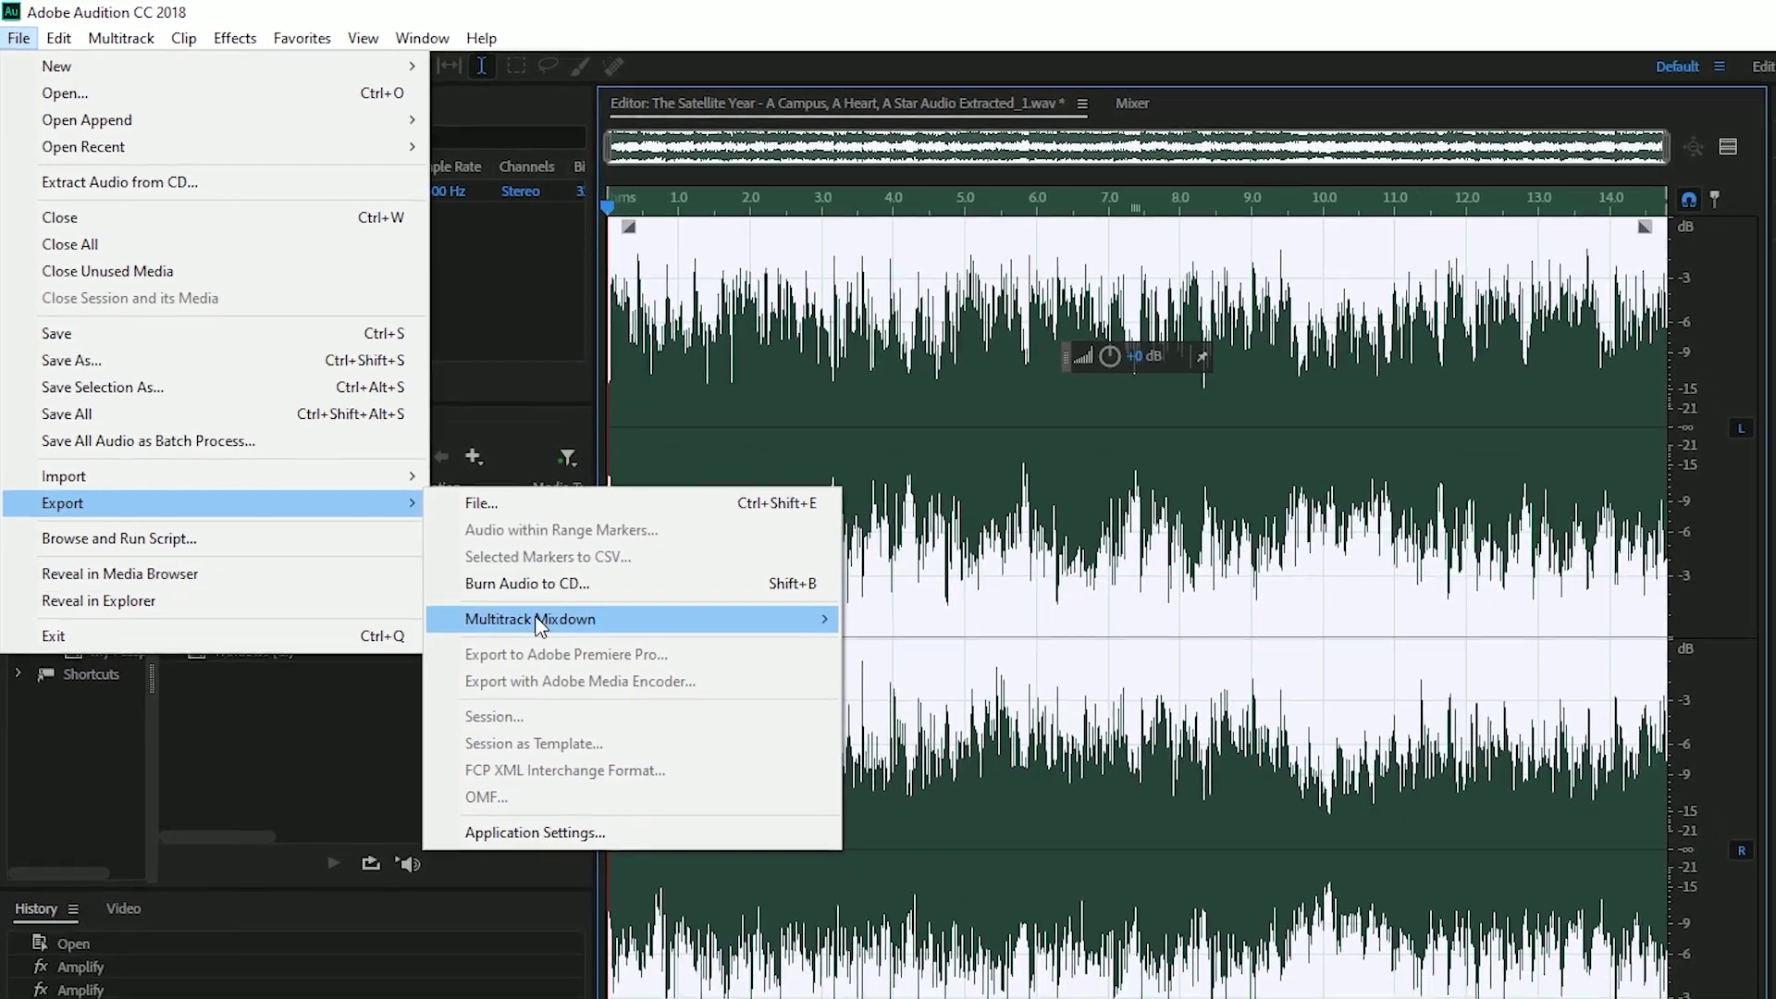
mouse_move(584, 672)
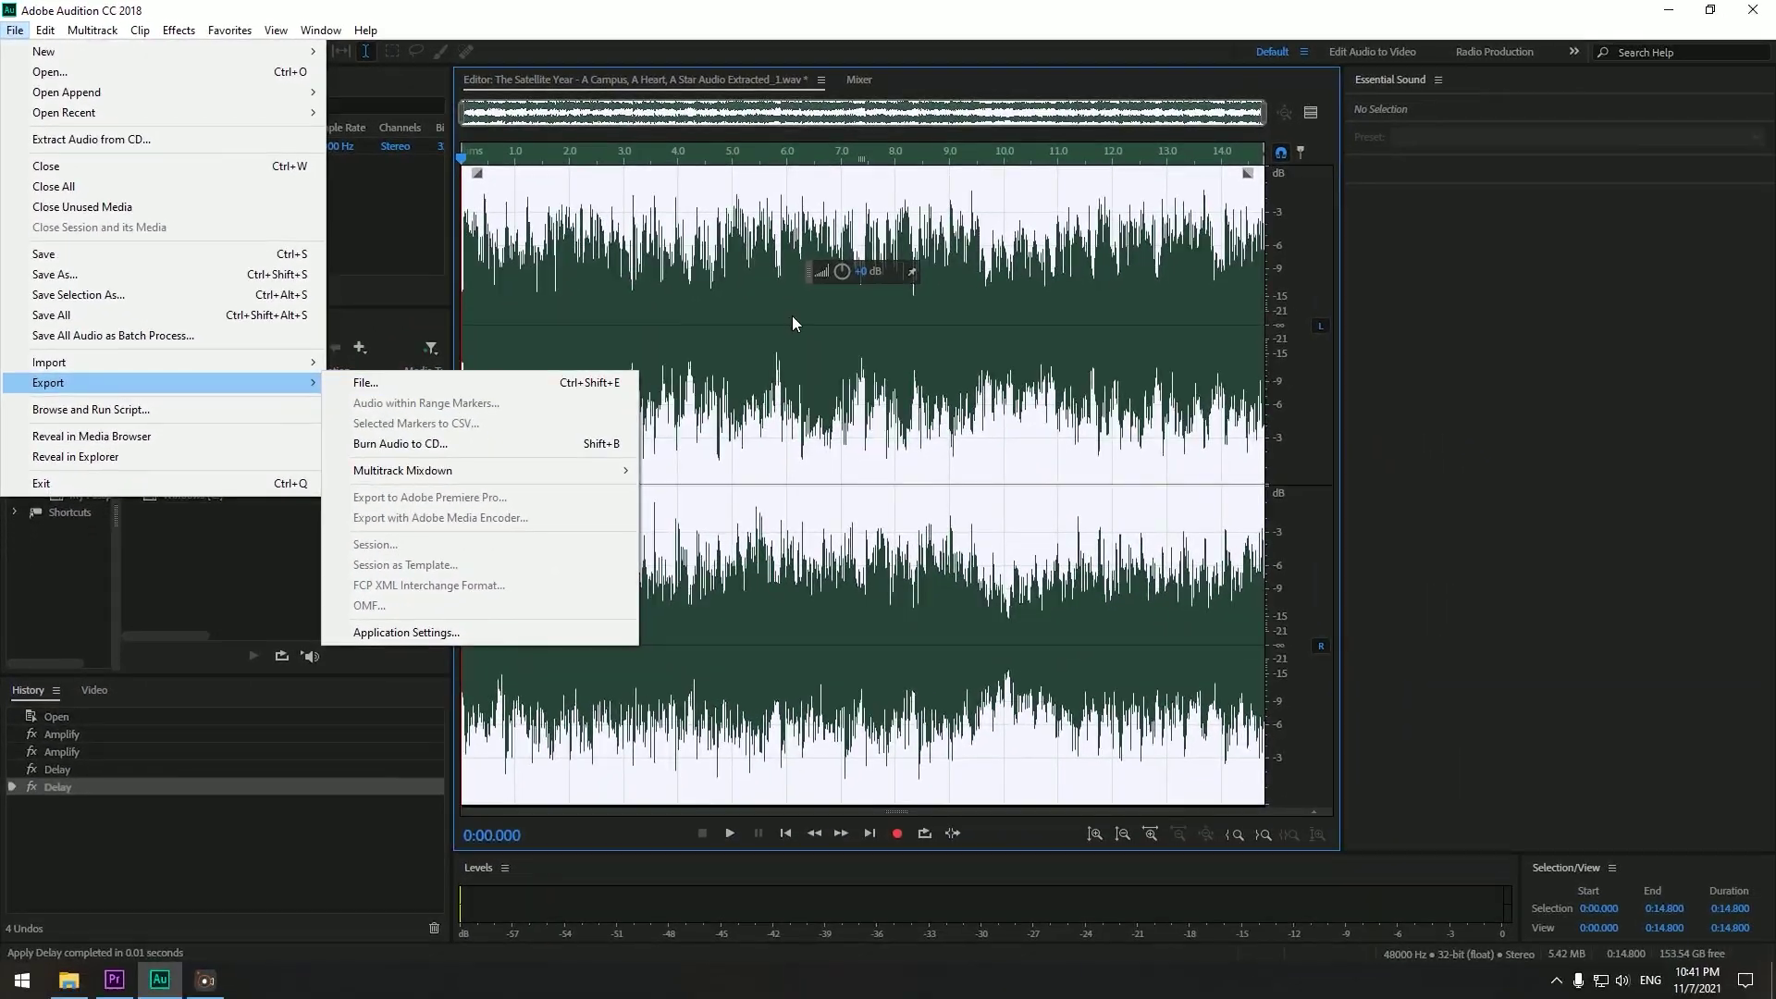
click(792, 315)
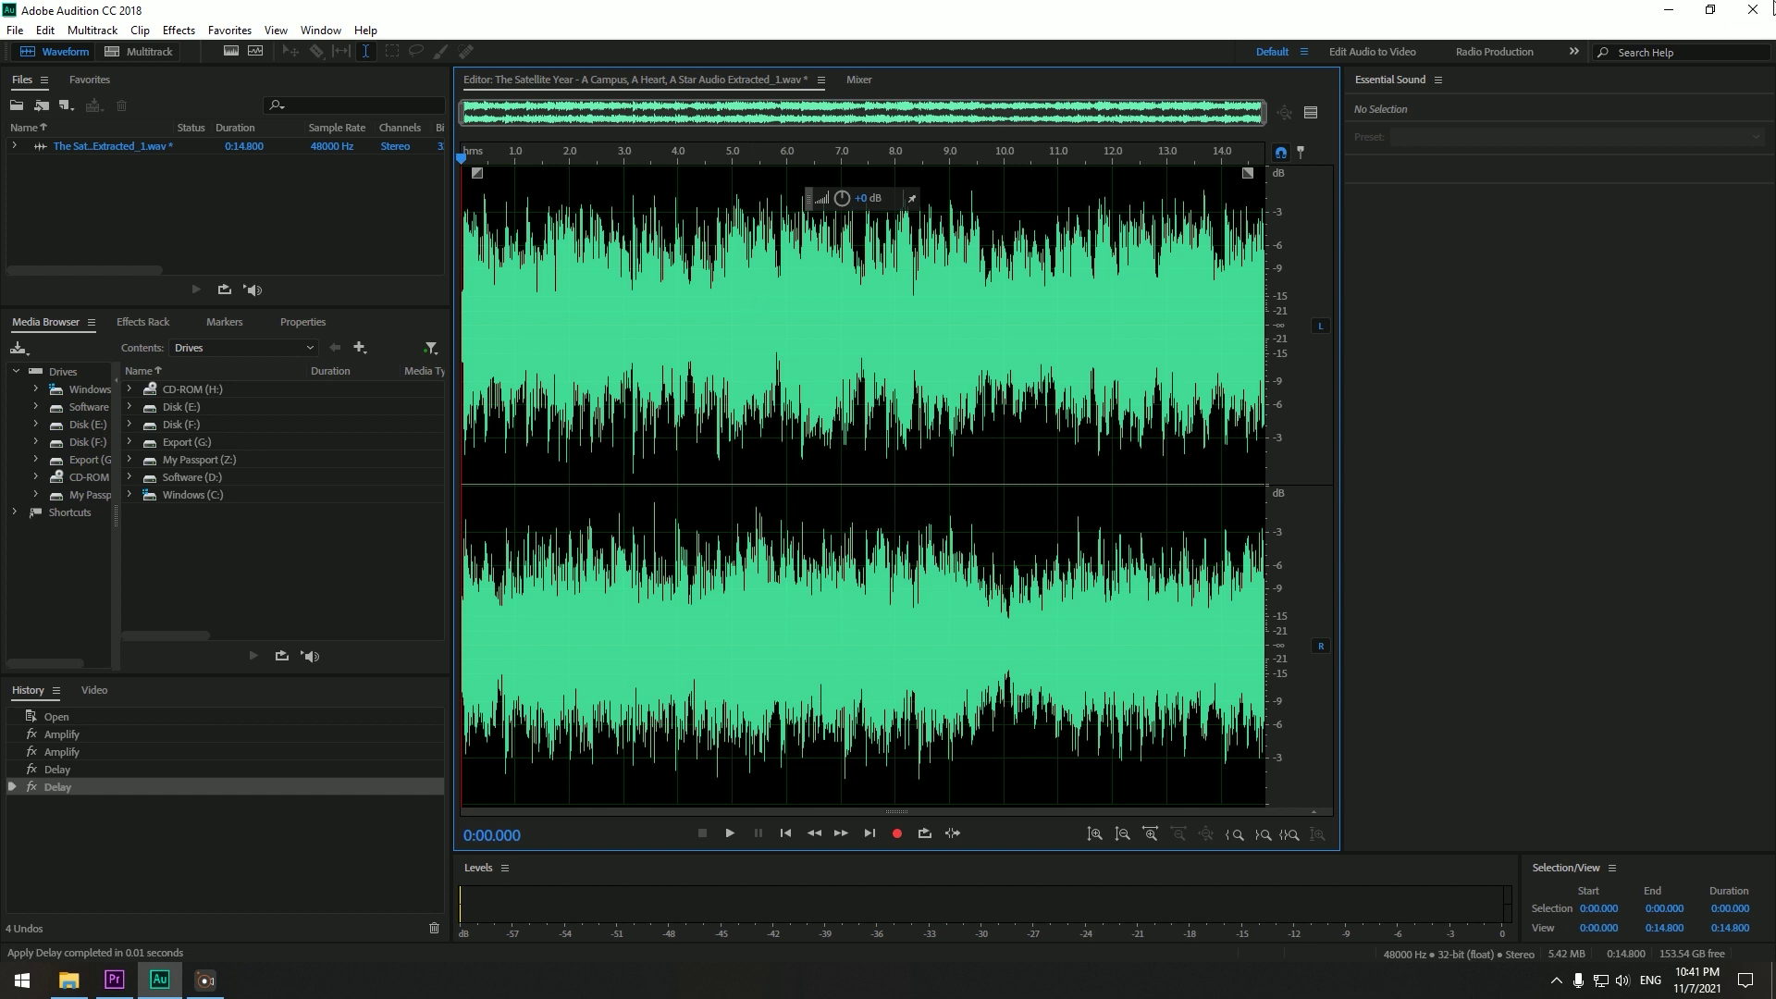
Step: Close Adobe Audition with the changes to the extracted audio file saved, and return to the Premiere Pro timeline
click(1751, 13)
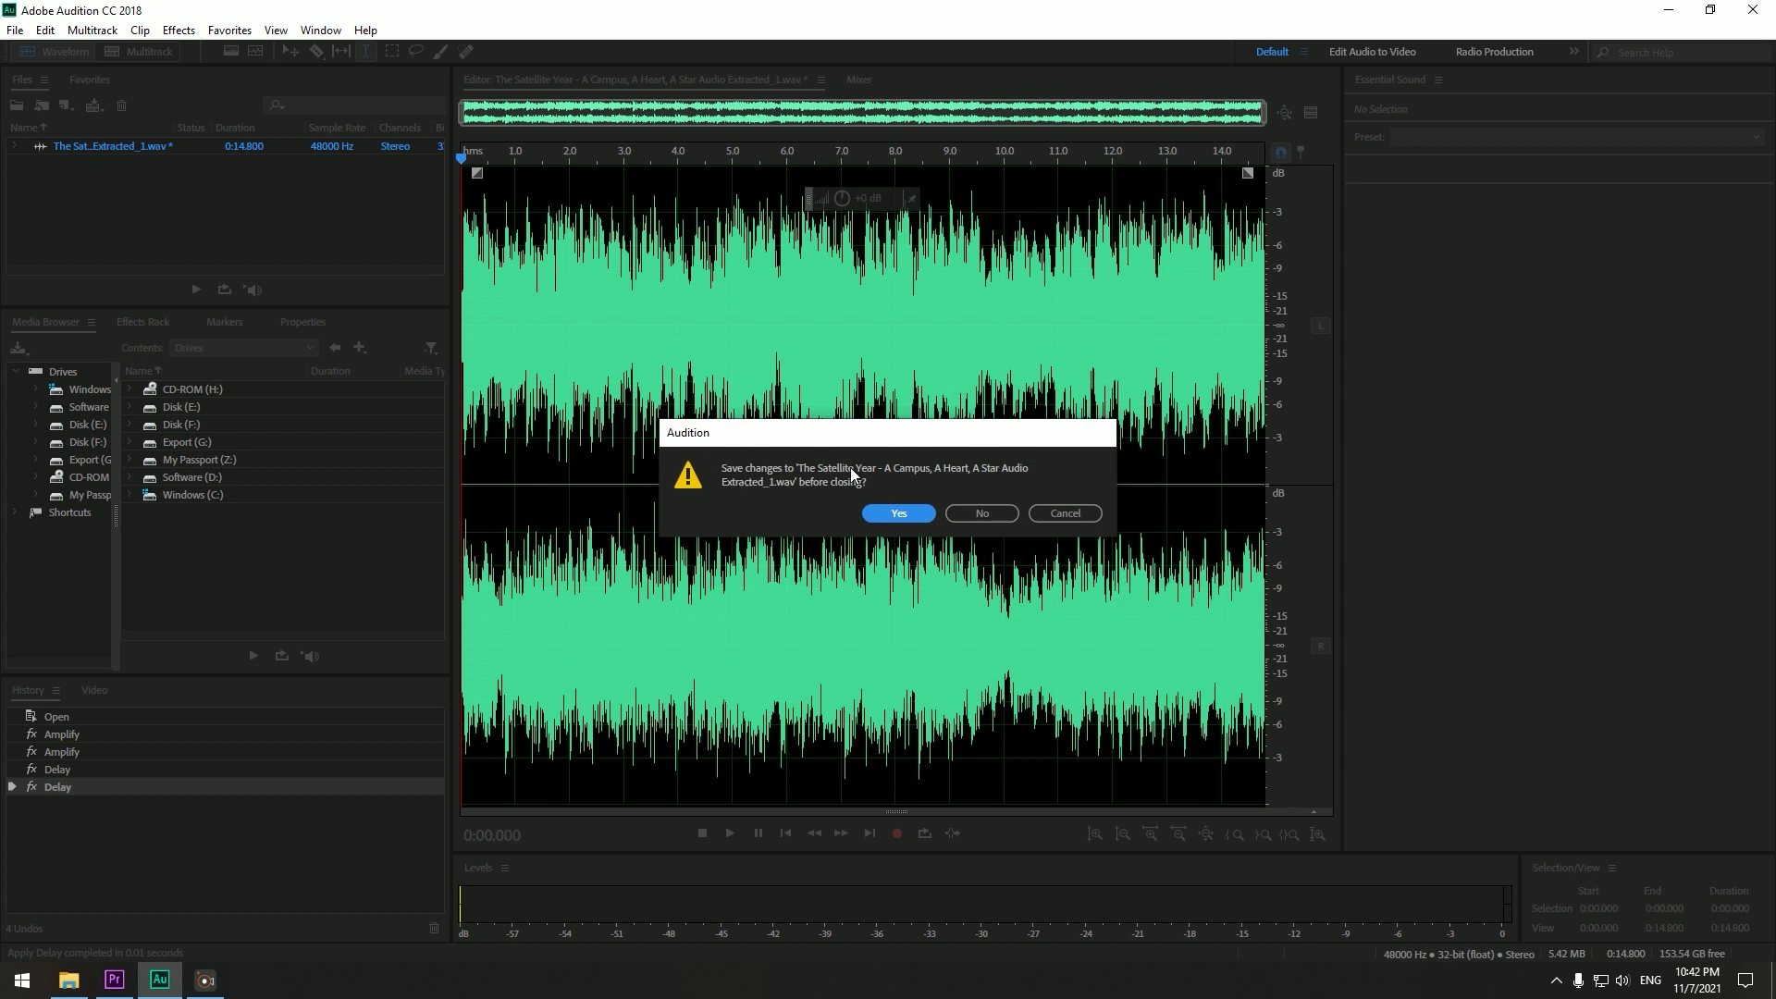
click(898, 514)
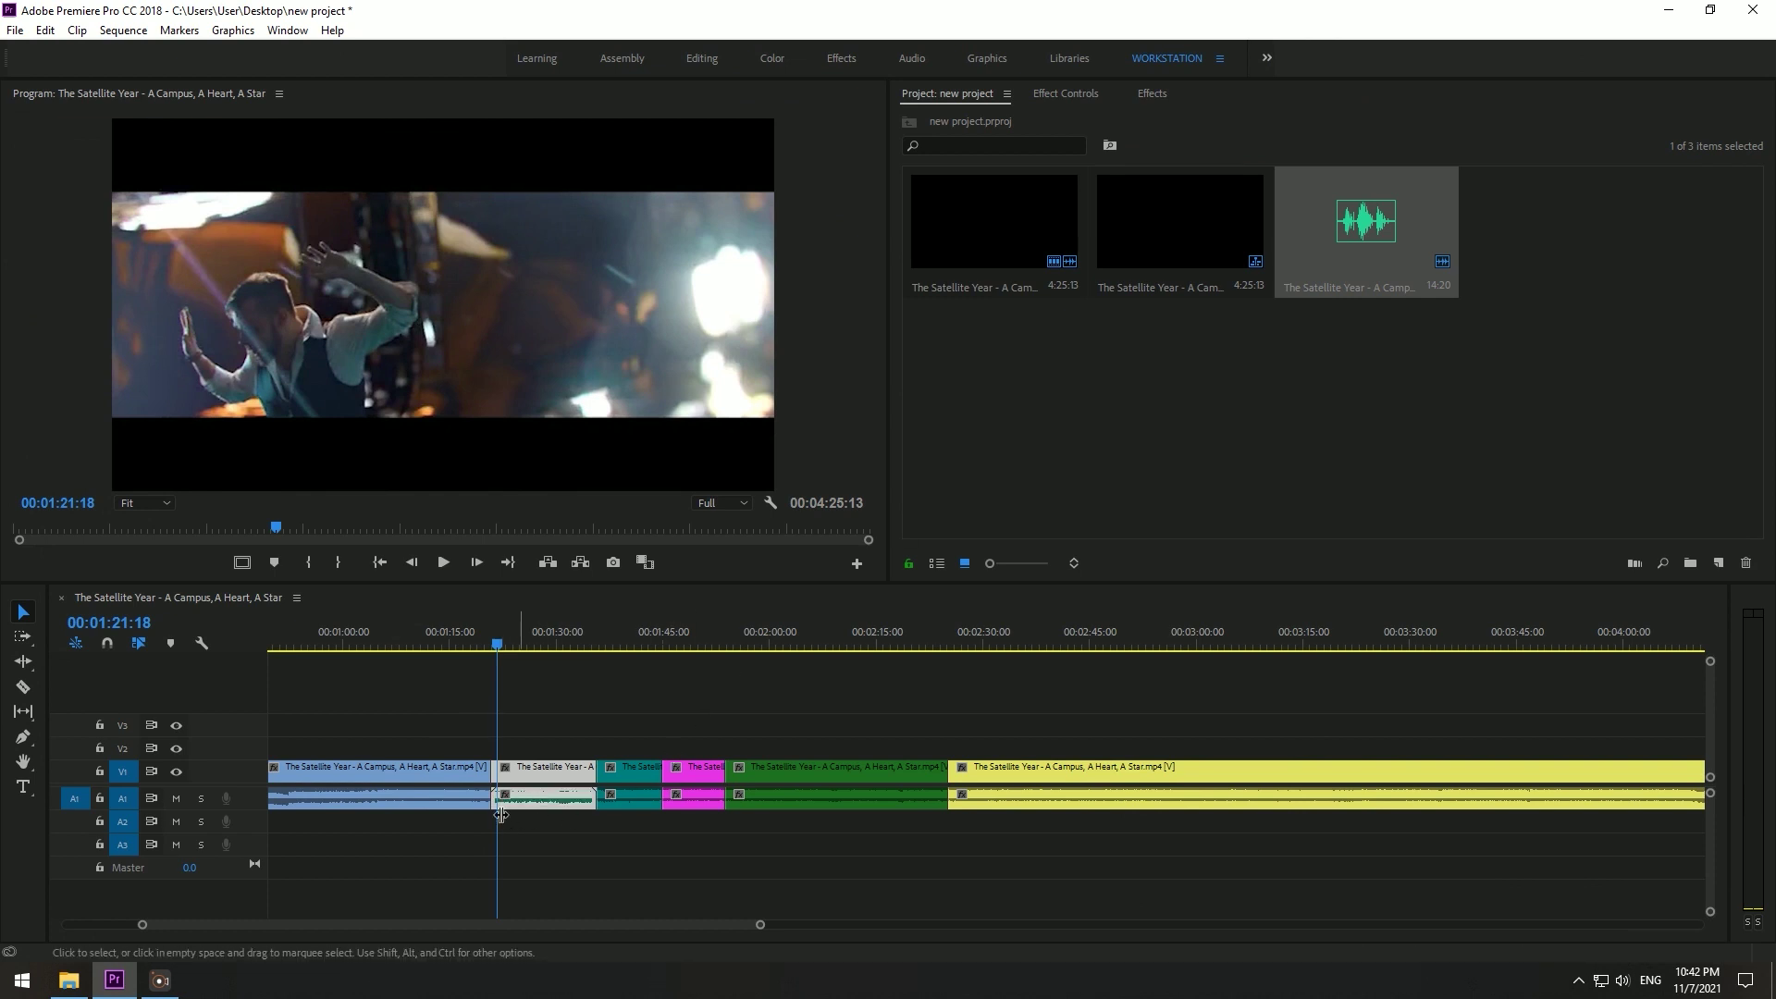
double_click(246, 794)
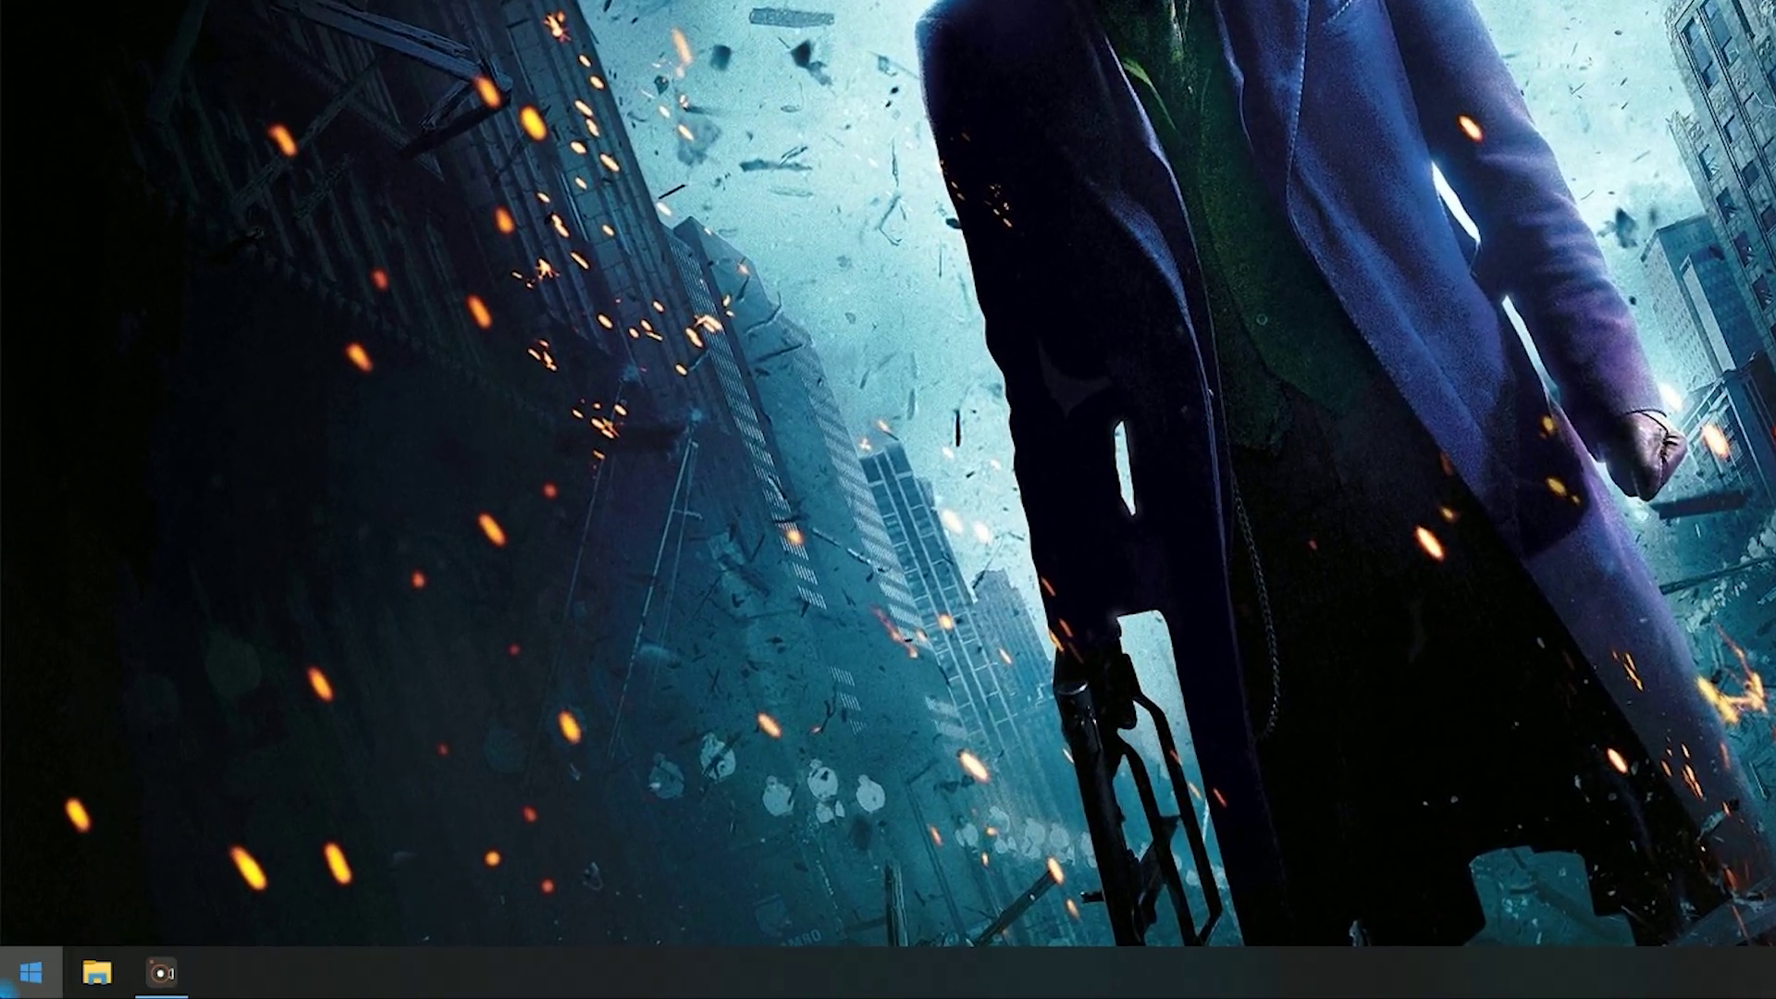
Step: Launch Adobe After Effects CC 2018 and start a new project
click(22, 979)
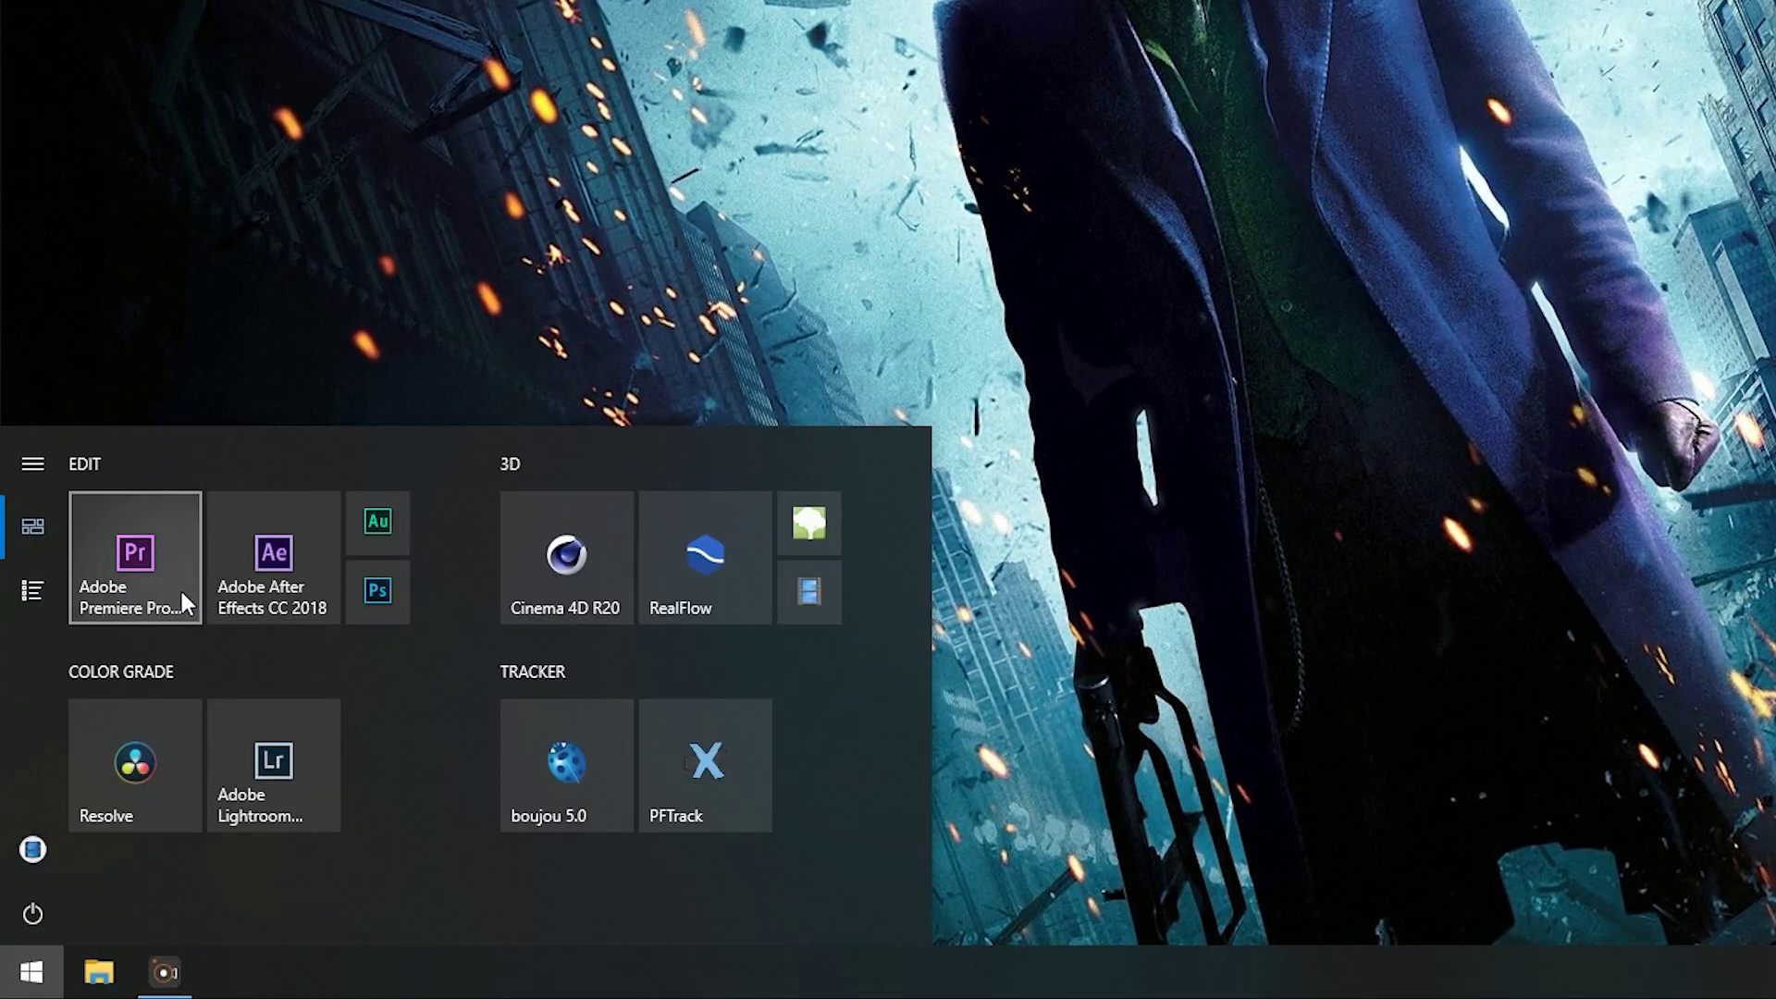
click(297, 588)
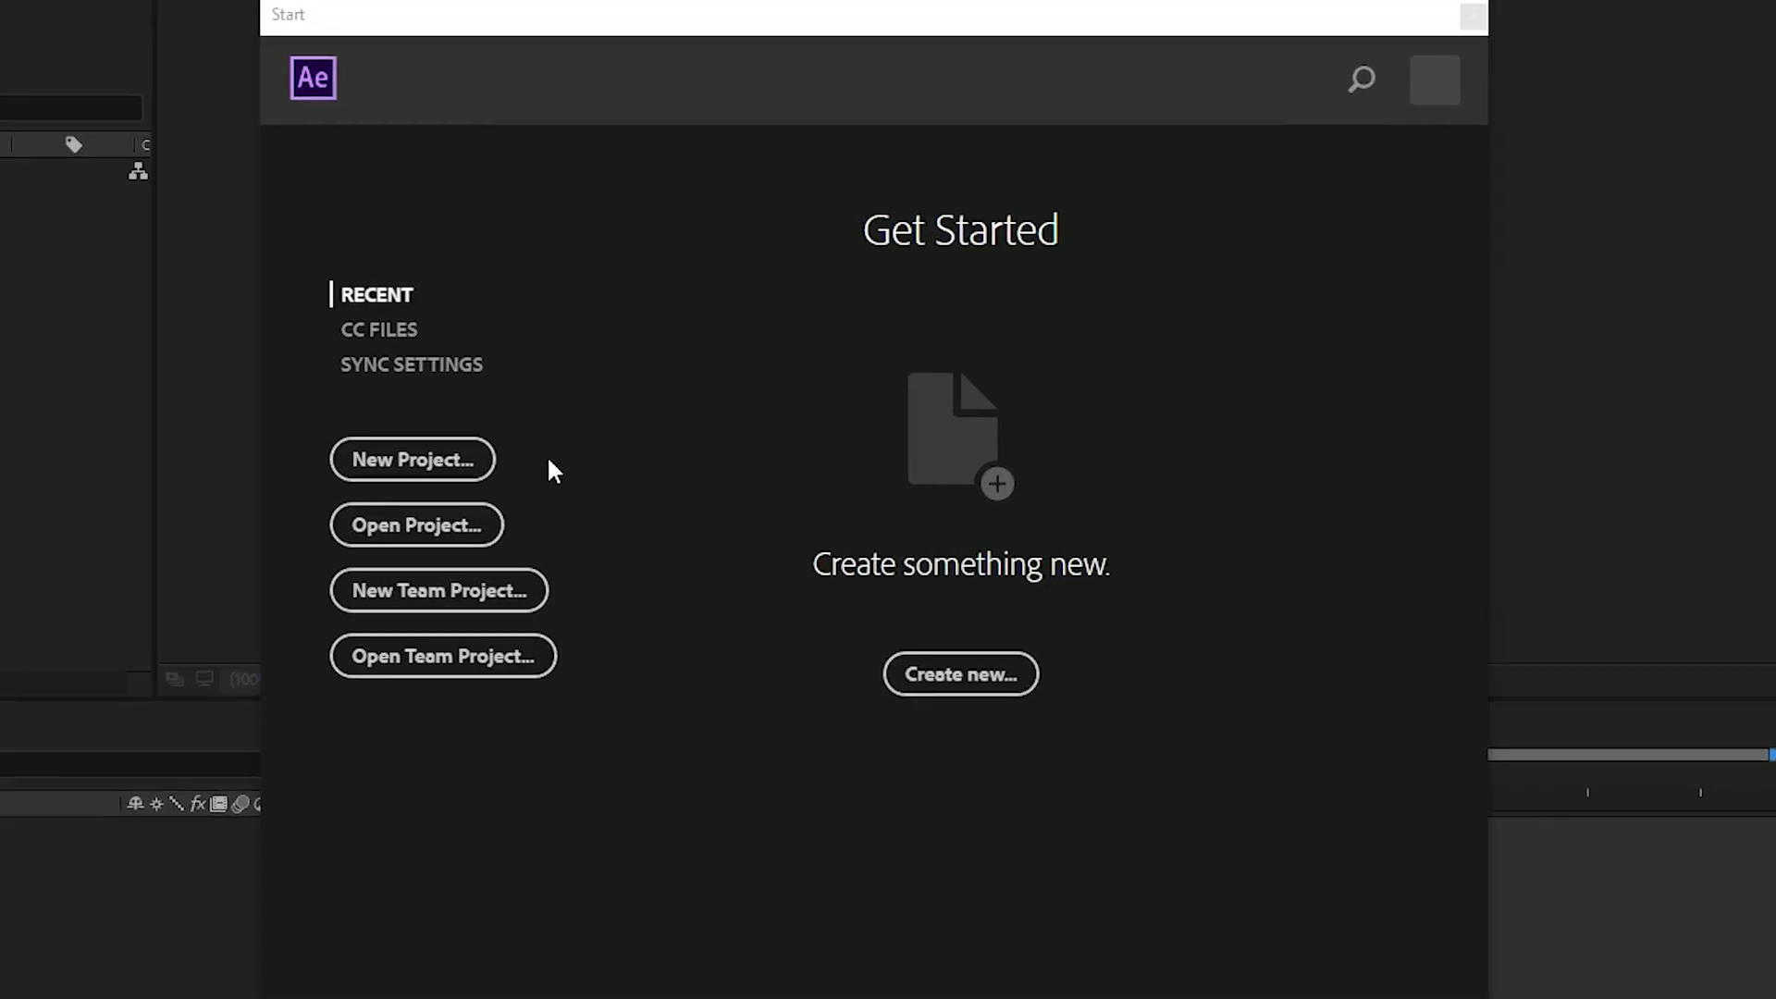
click(428, 465)
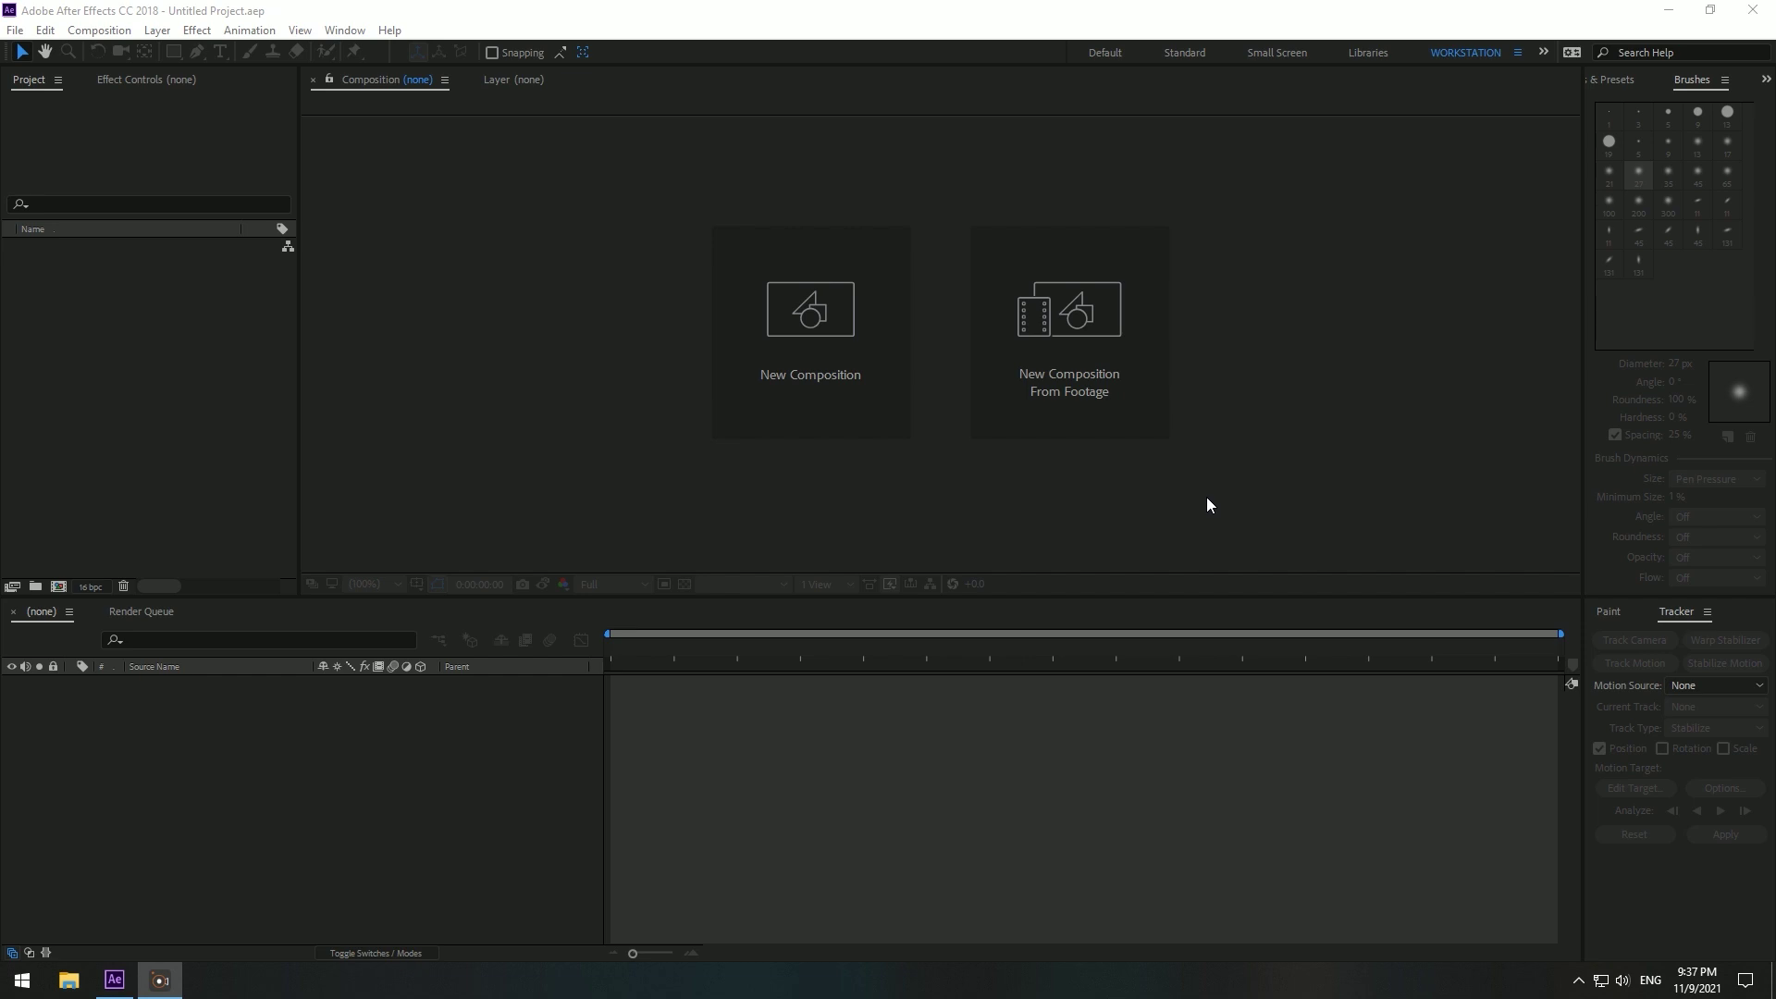
click(84, 348)
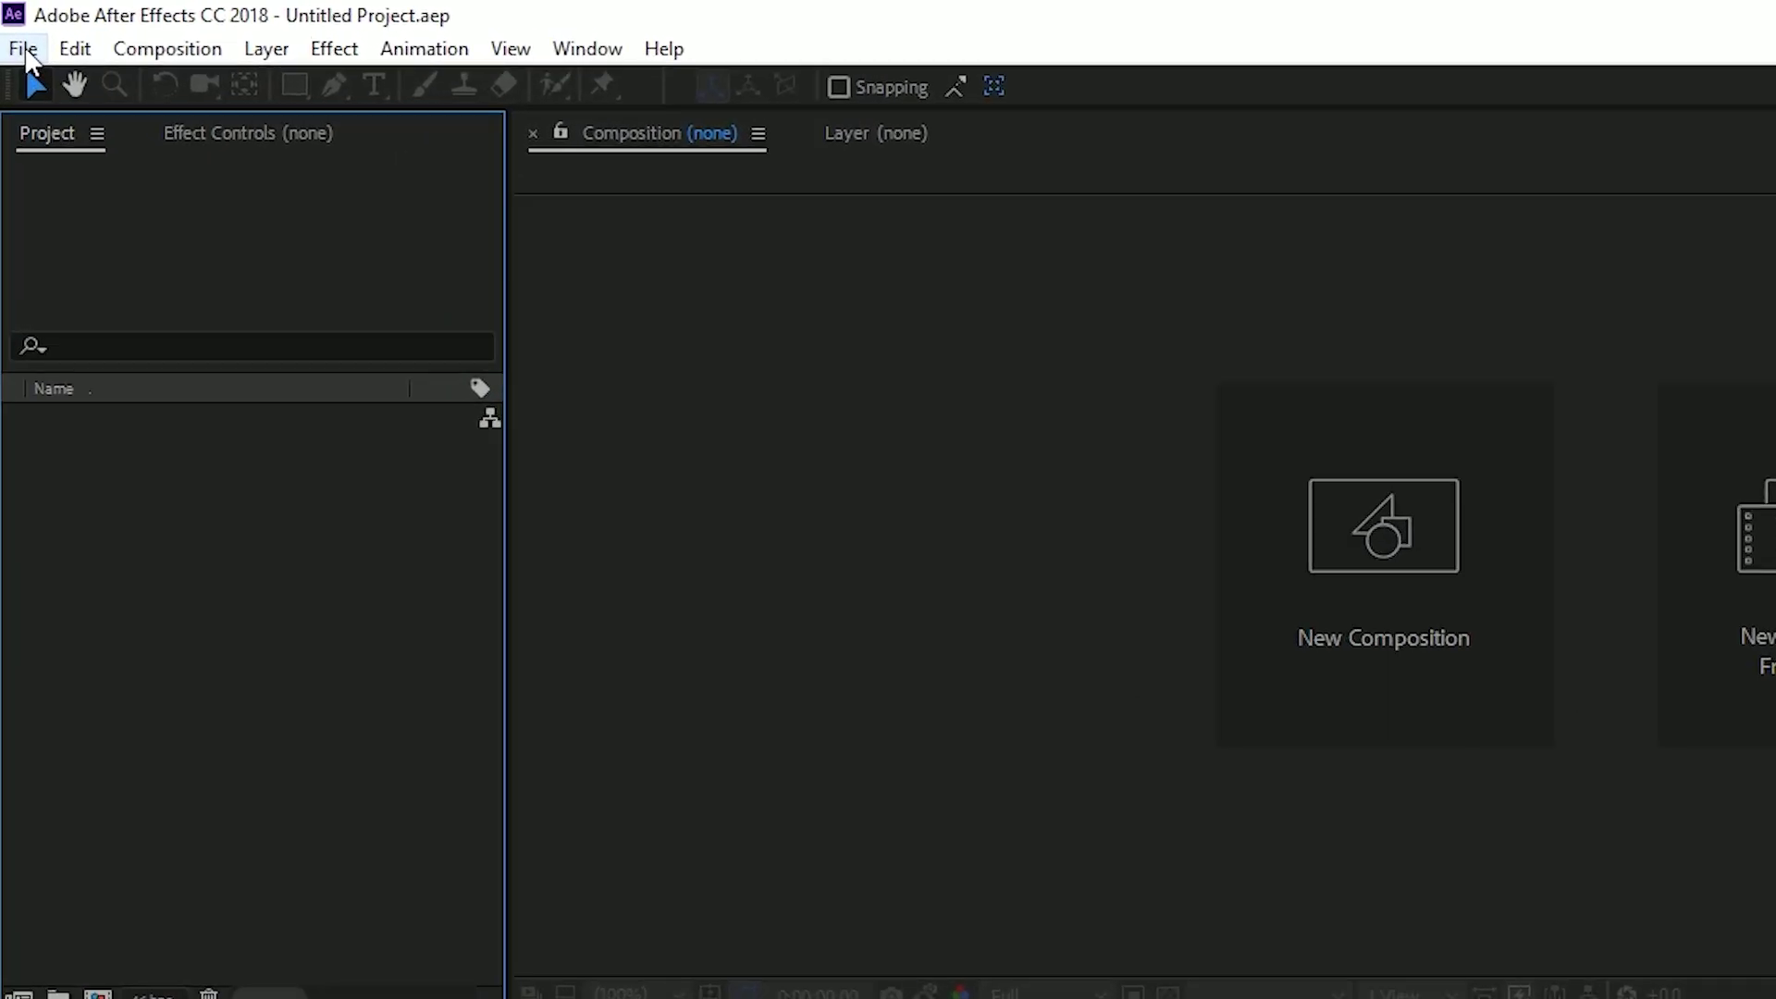
click(23, 51)
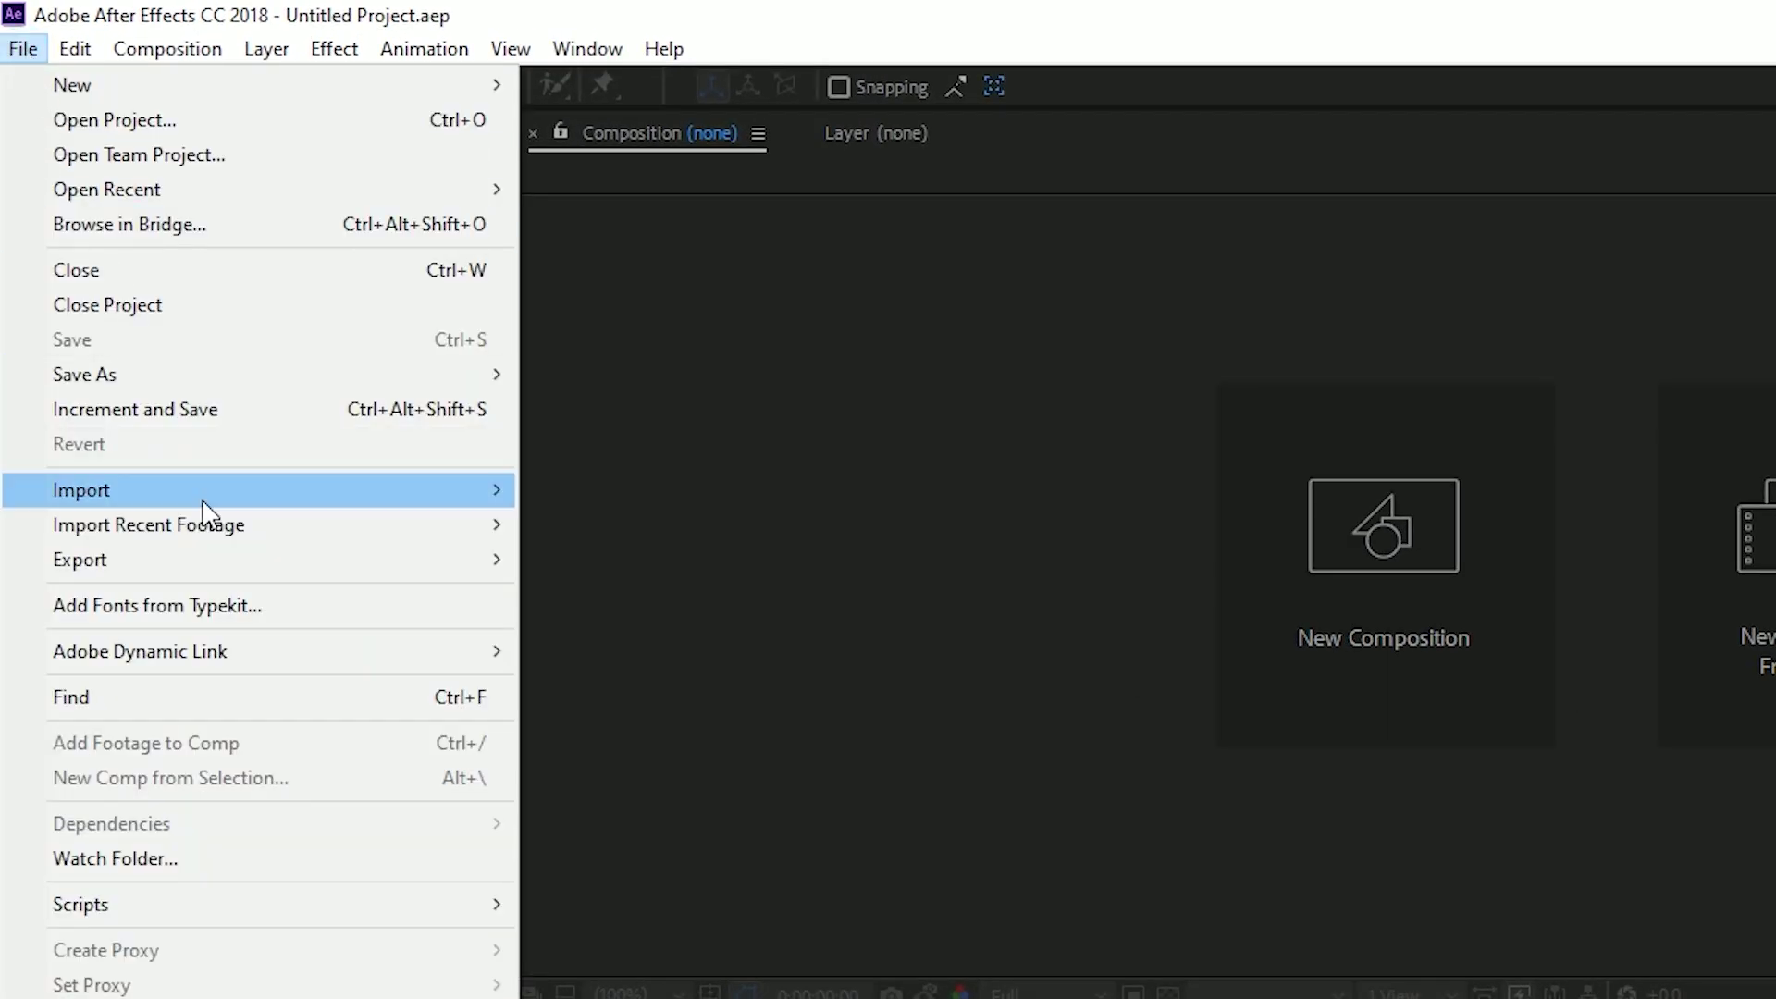
mouse_move(206, 503)
click(654, 494)
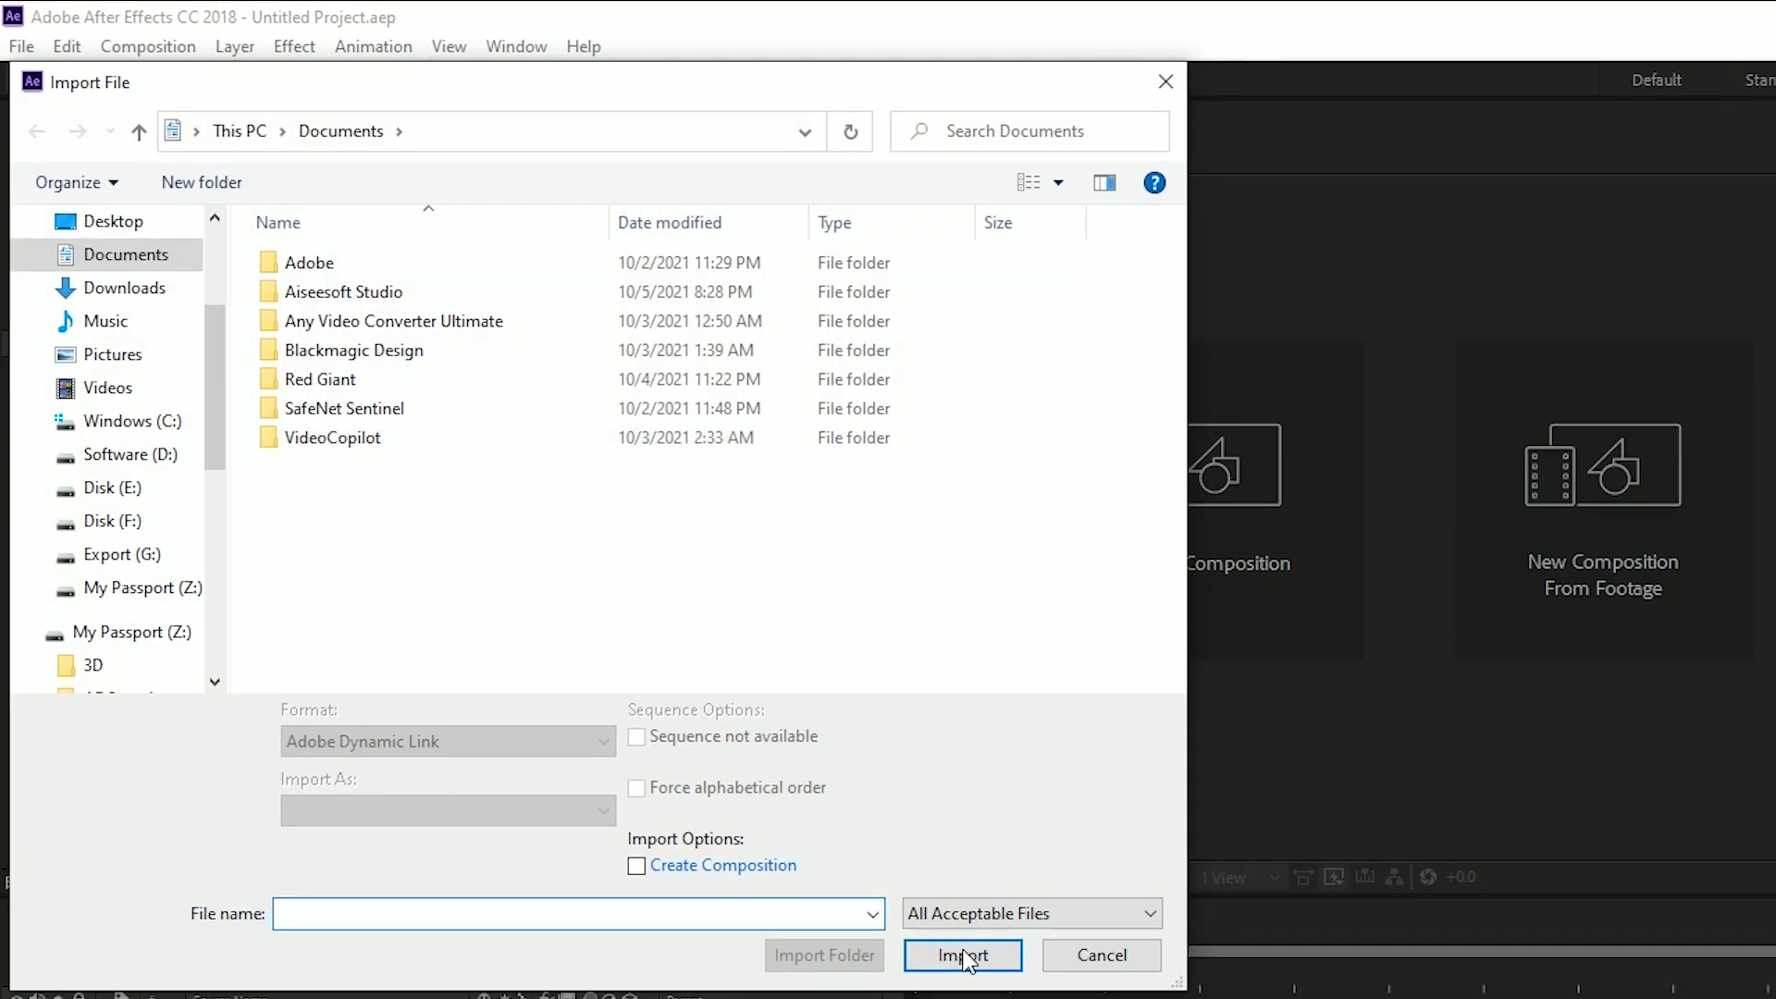
click(1096, 955)
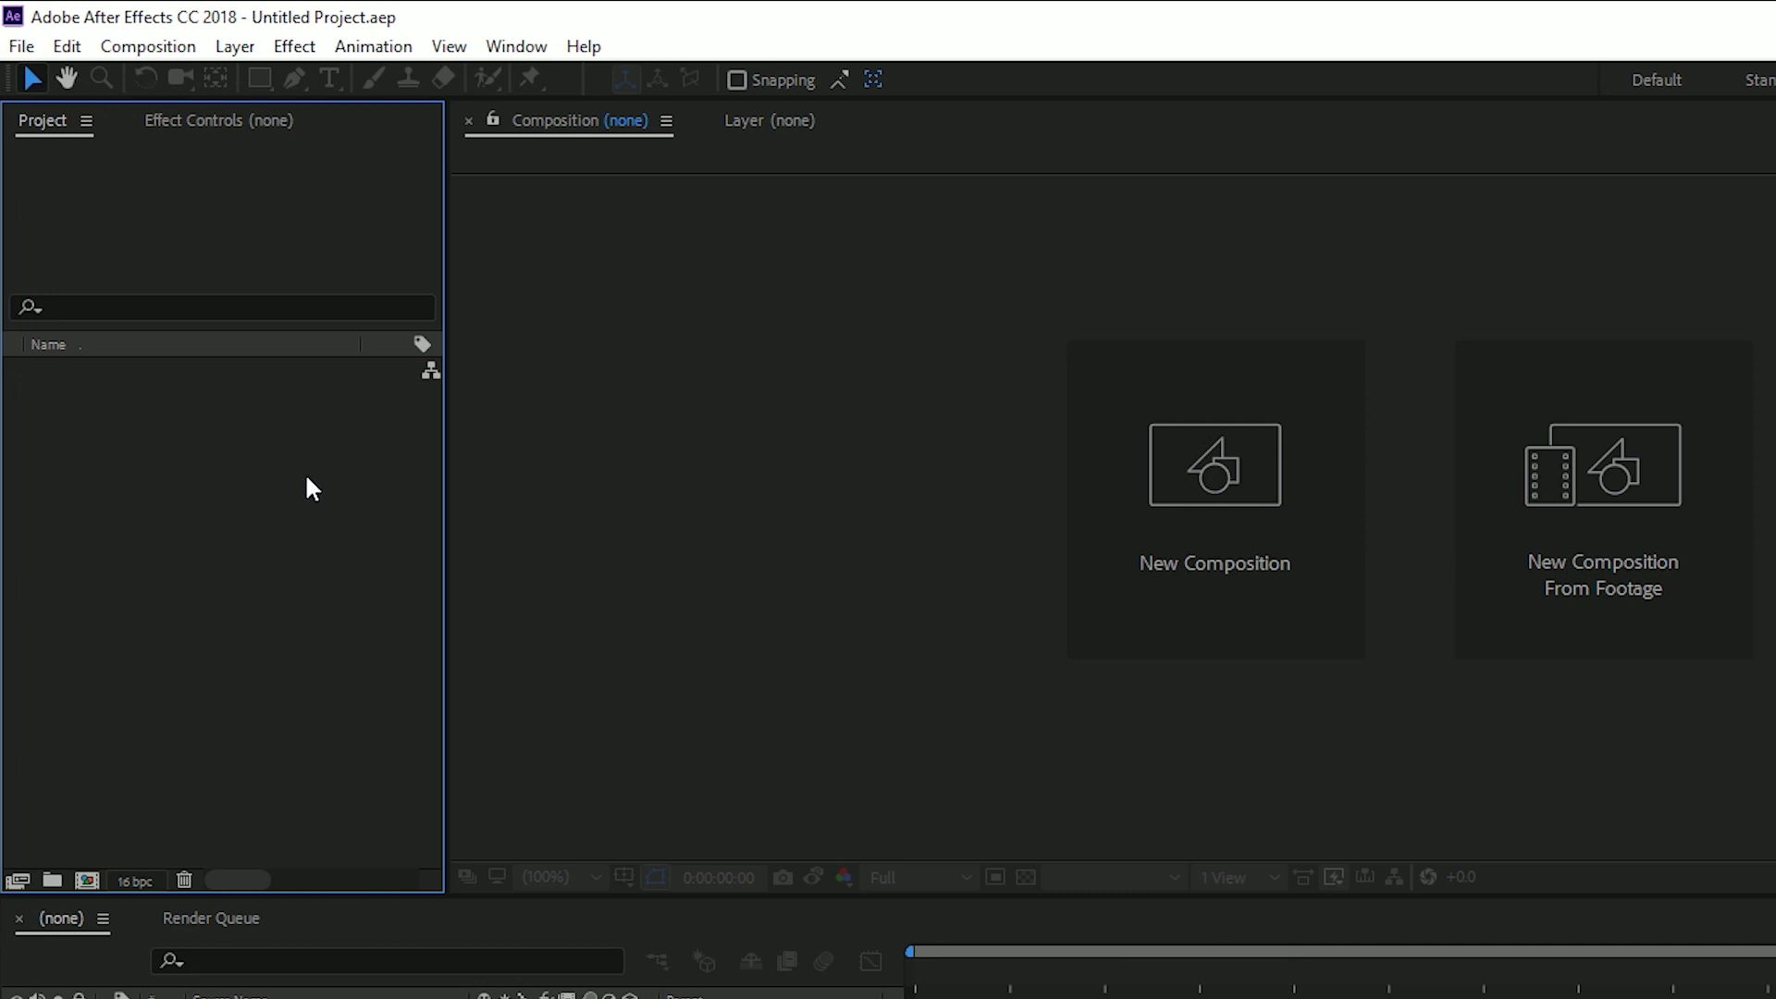
Step: Import "Chris Brown - Liquor, Zero" from the Video > Music Video folder on My Passport (Z:), and deselect it in the project
double_click(197, 447)
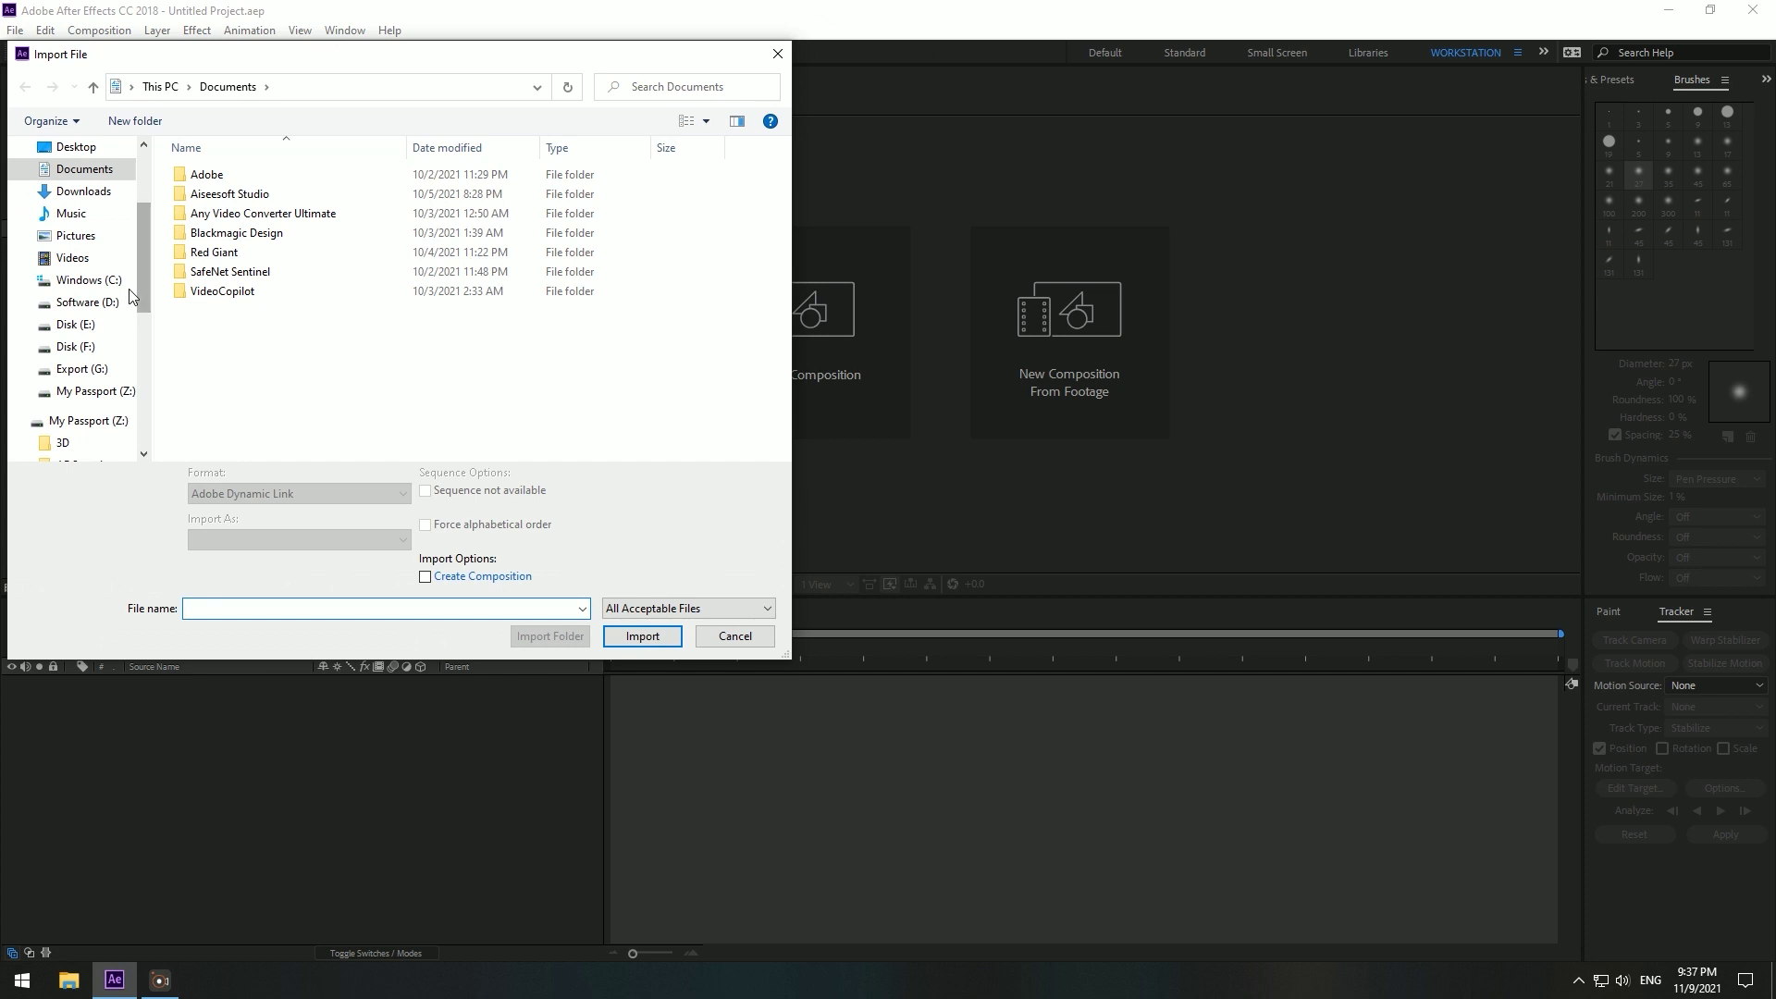
scroll(147, 253, down, 2)
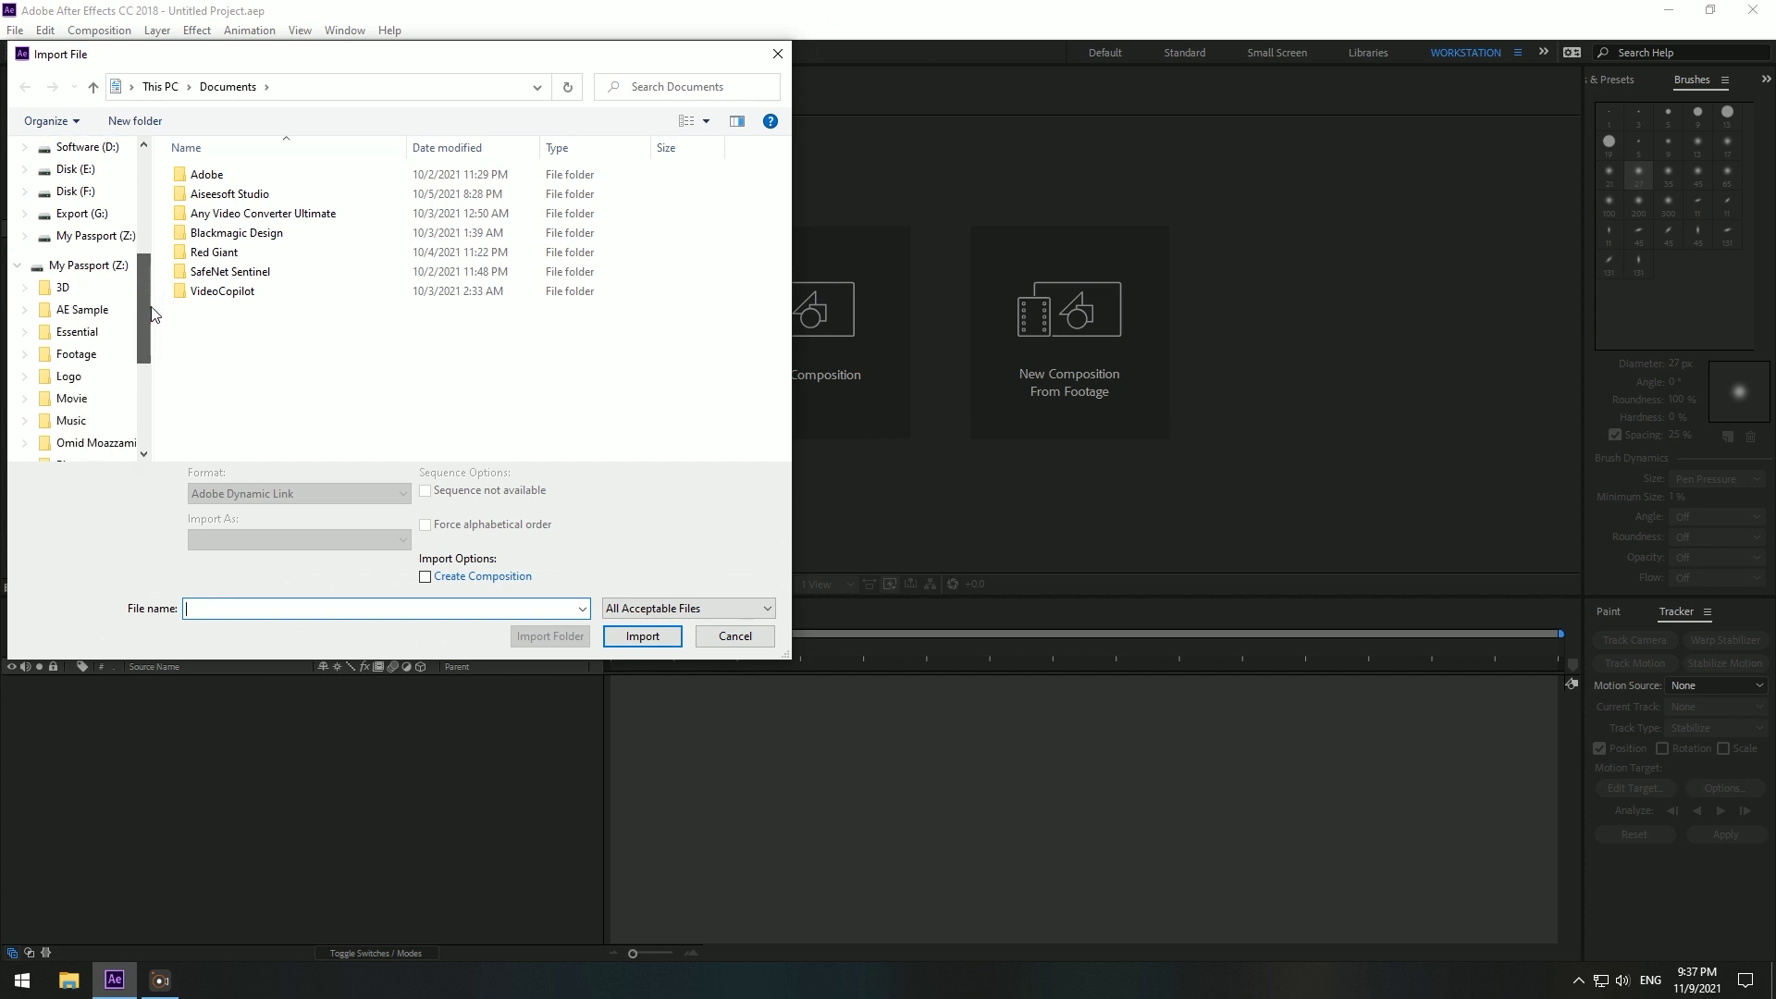
click(16, 268)
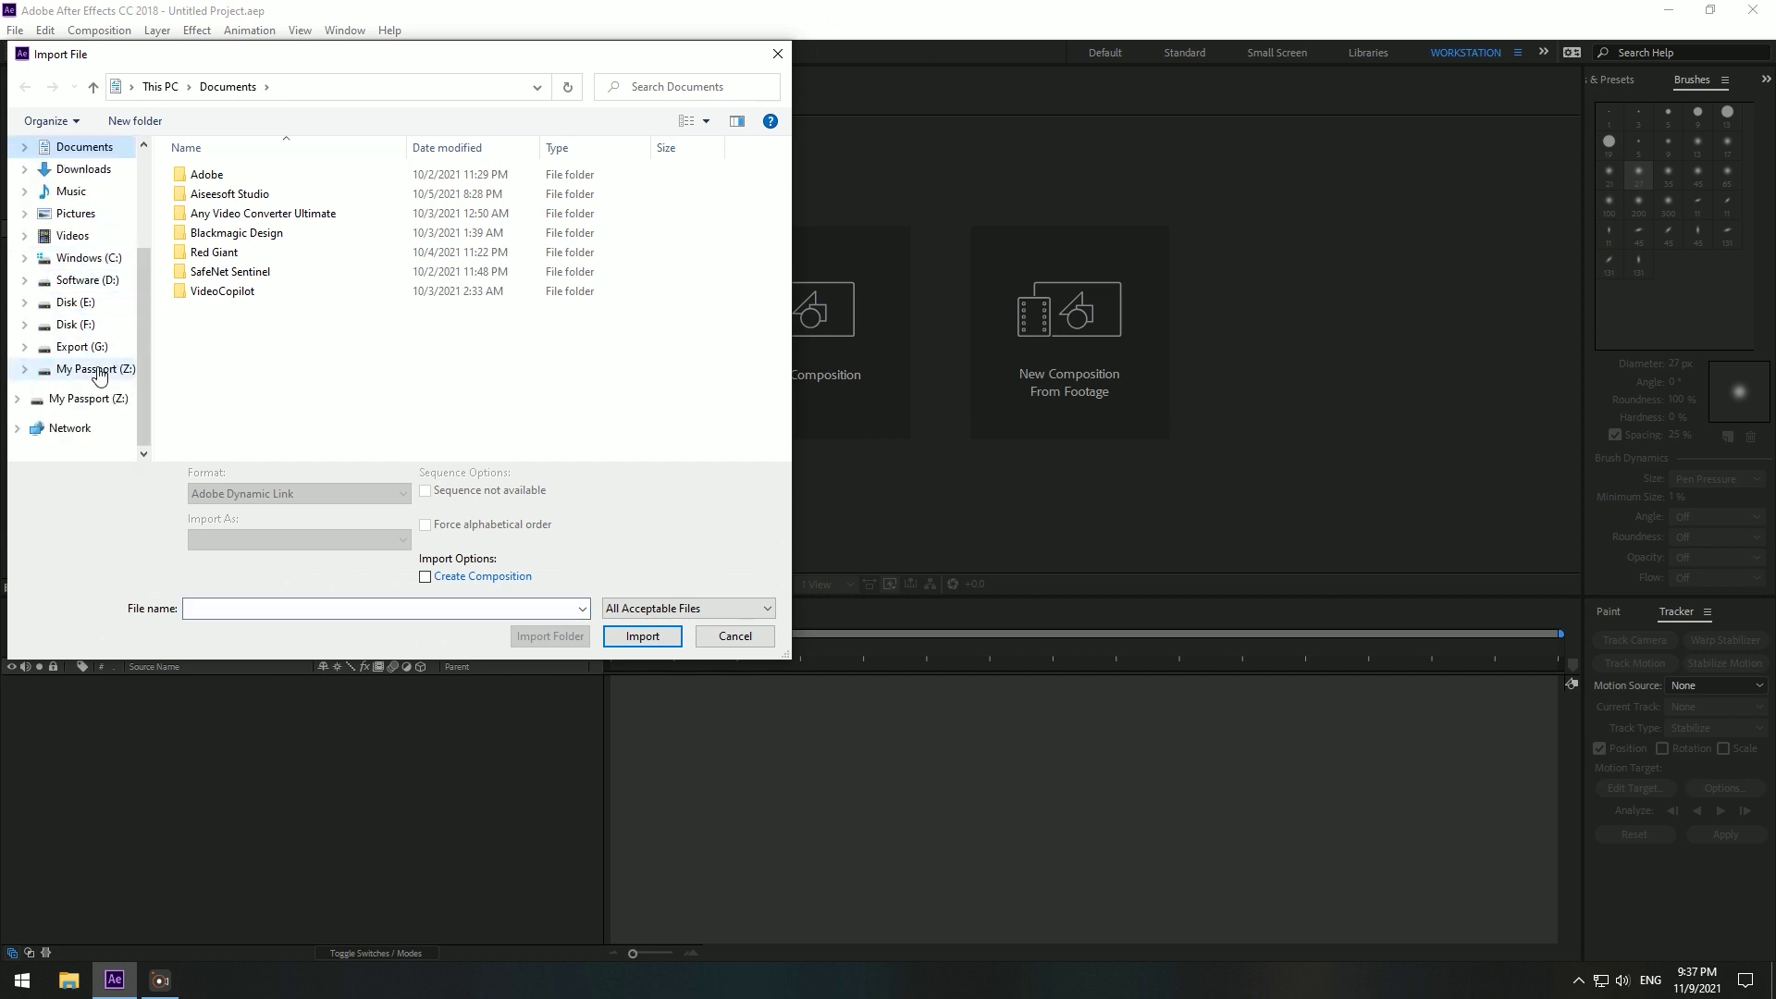
click(99, 370)
click(246, 271)
double_click(214, 444)
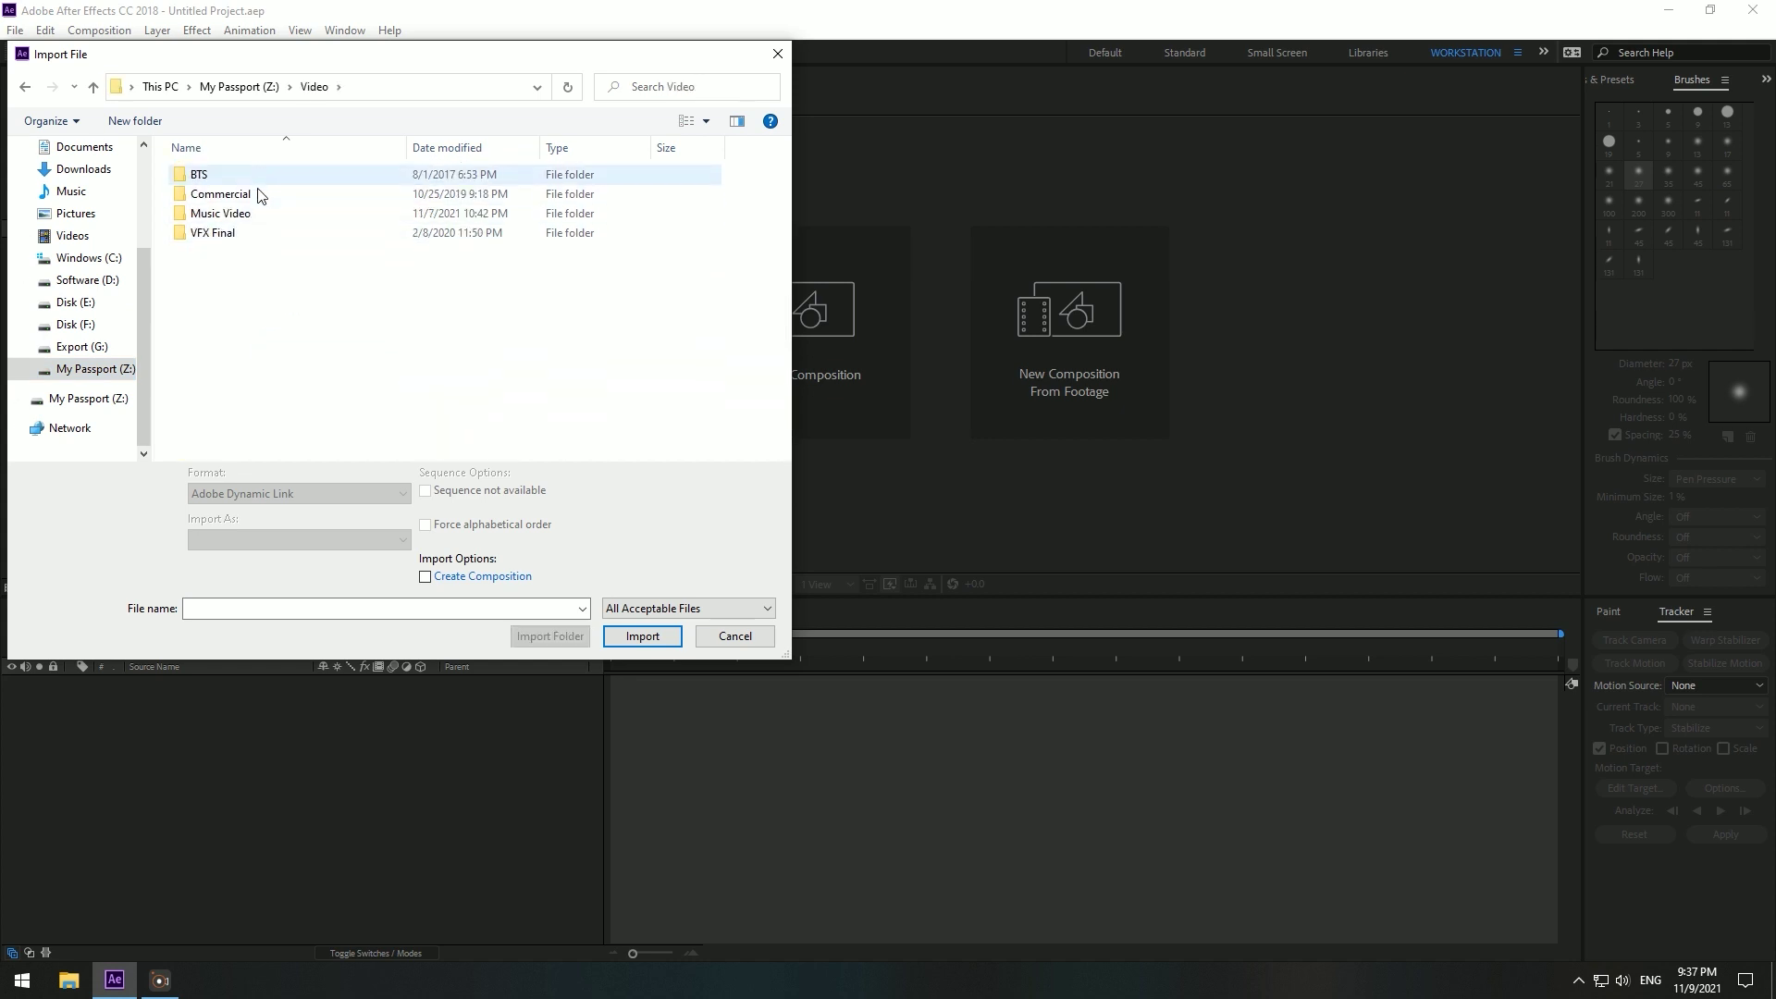
double_click(247, 220)
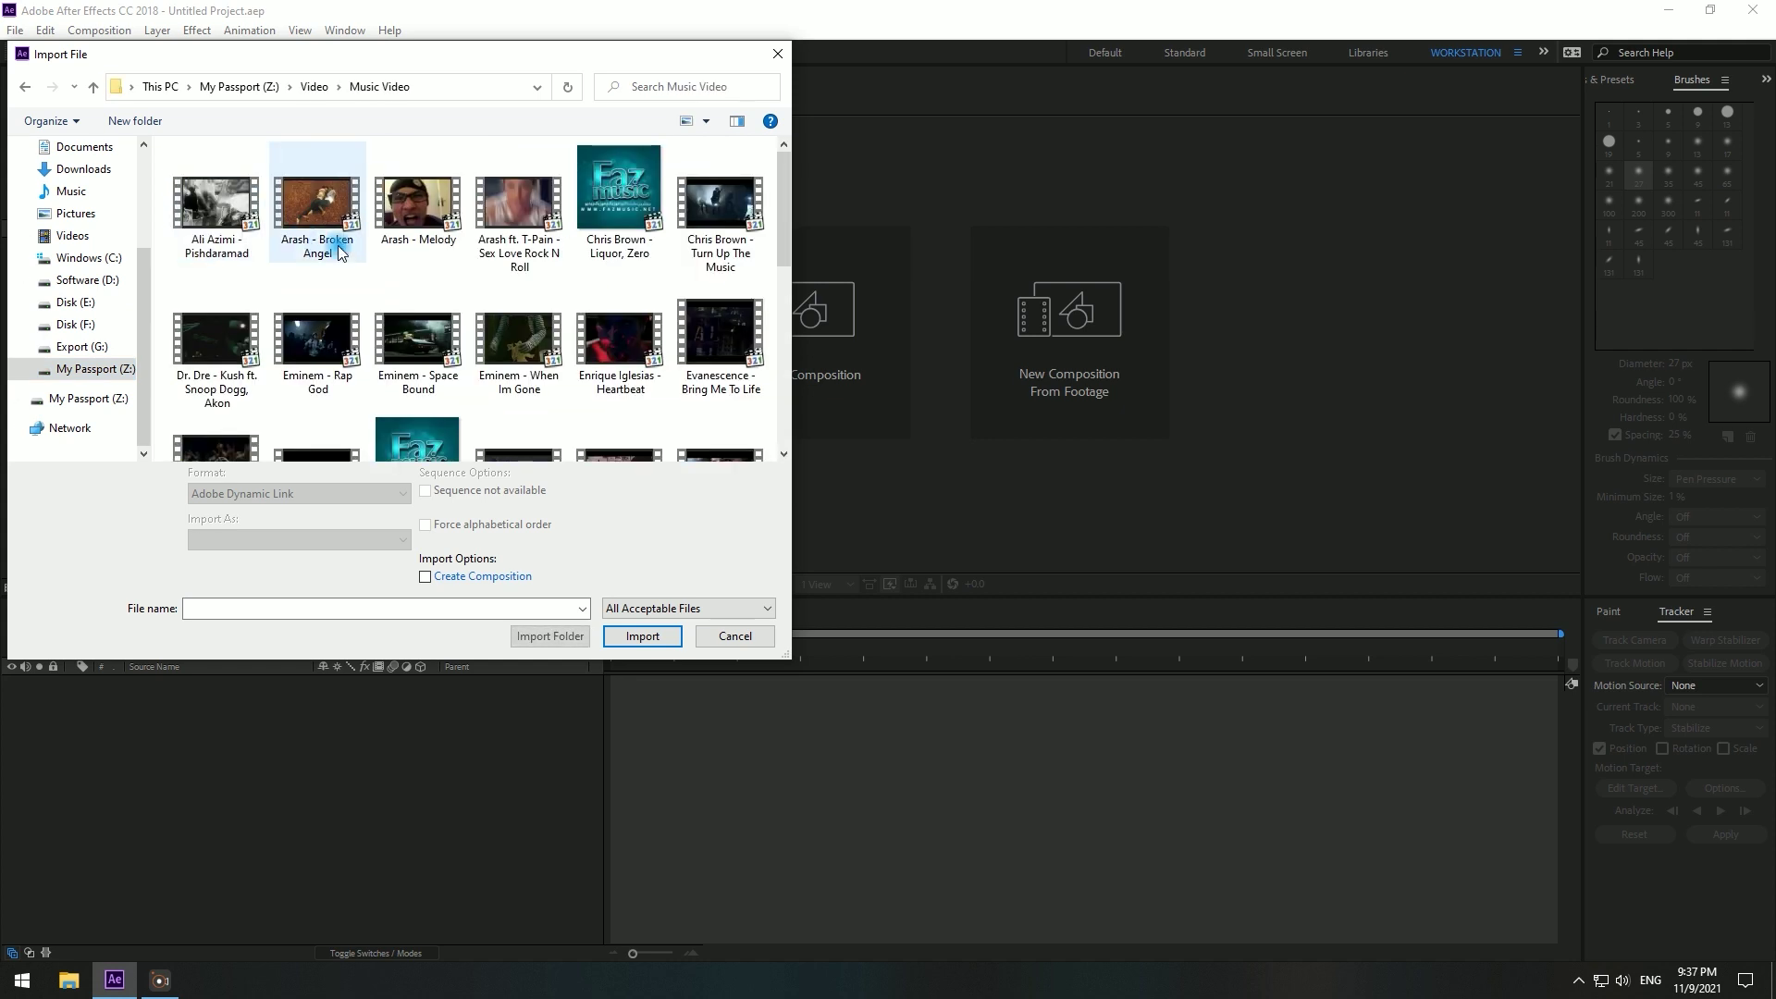
double_click(623, 191)
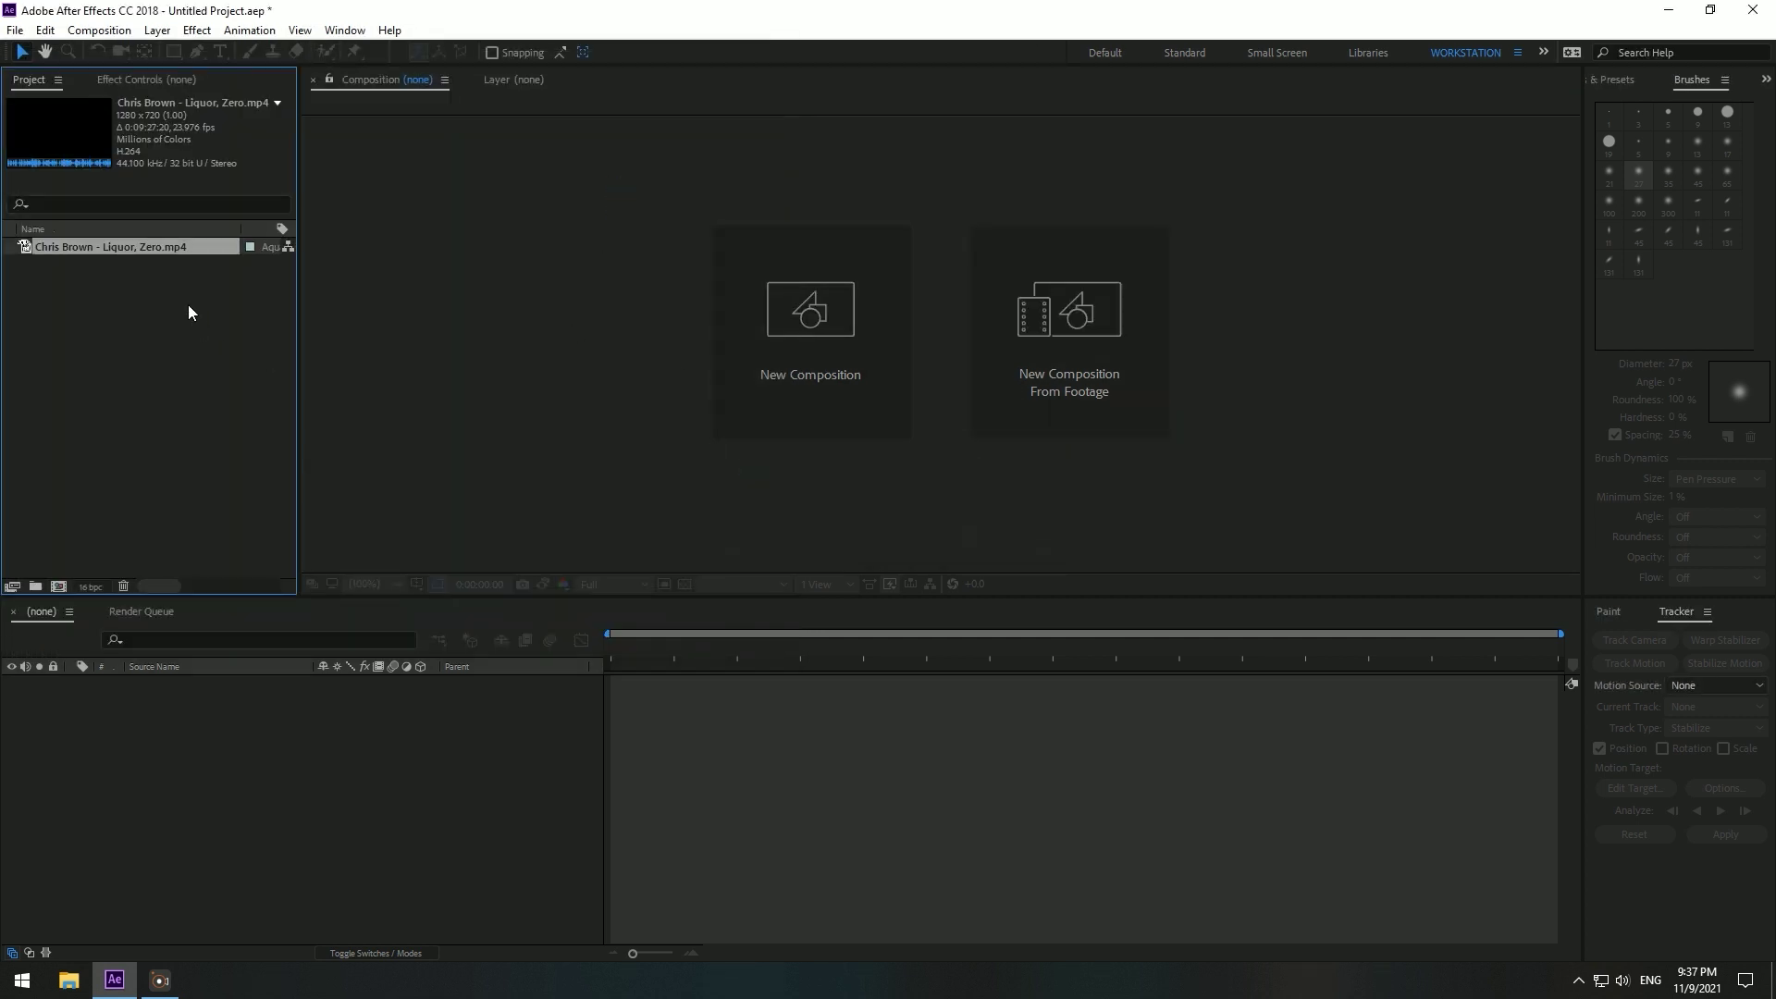
click(170, 281)
click(109, 248)
click(165, 328)
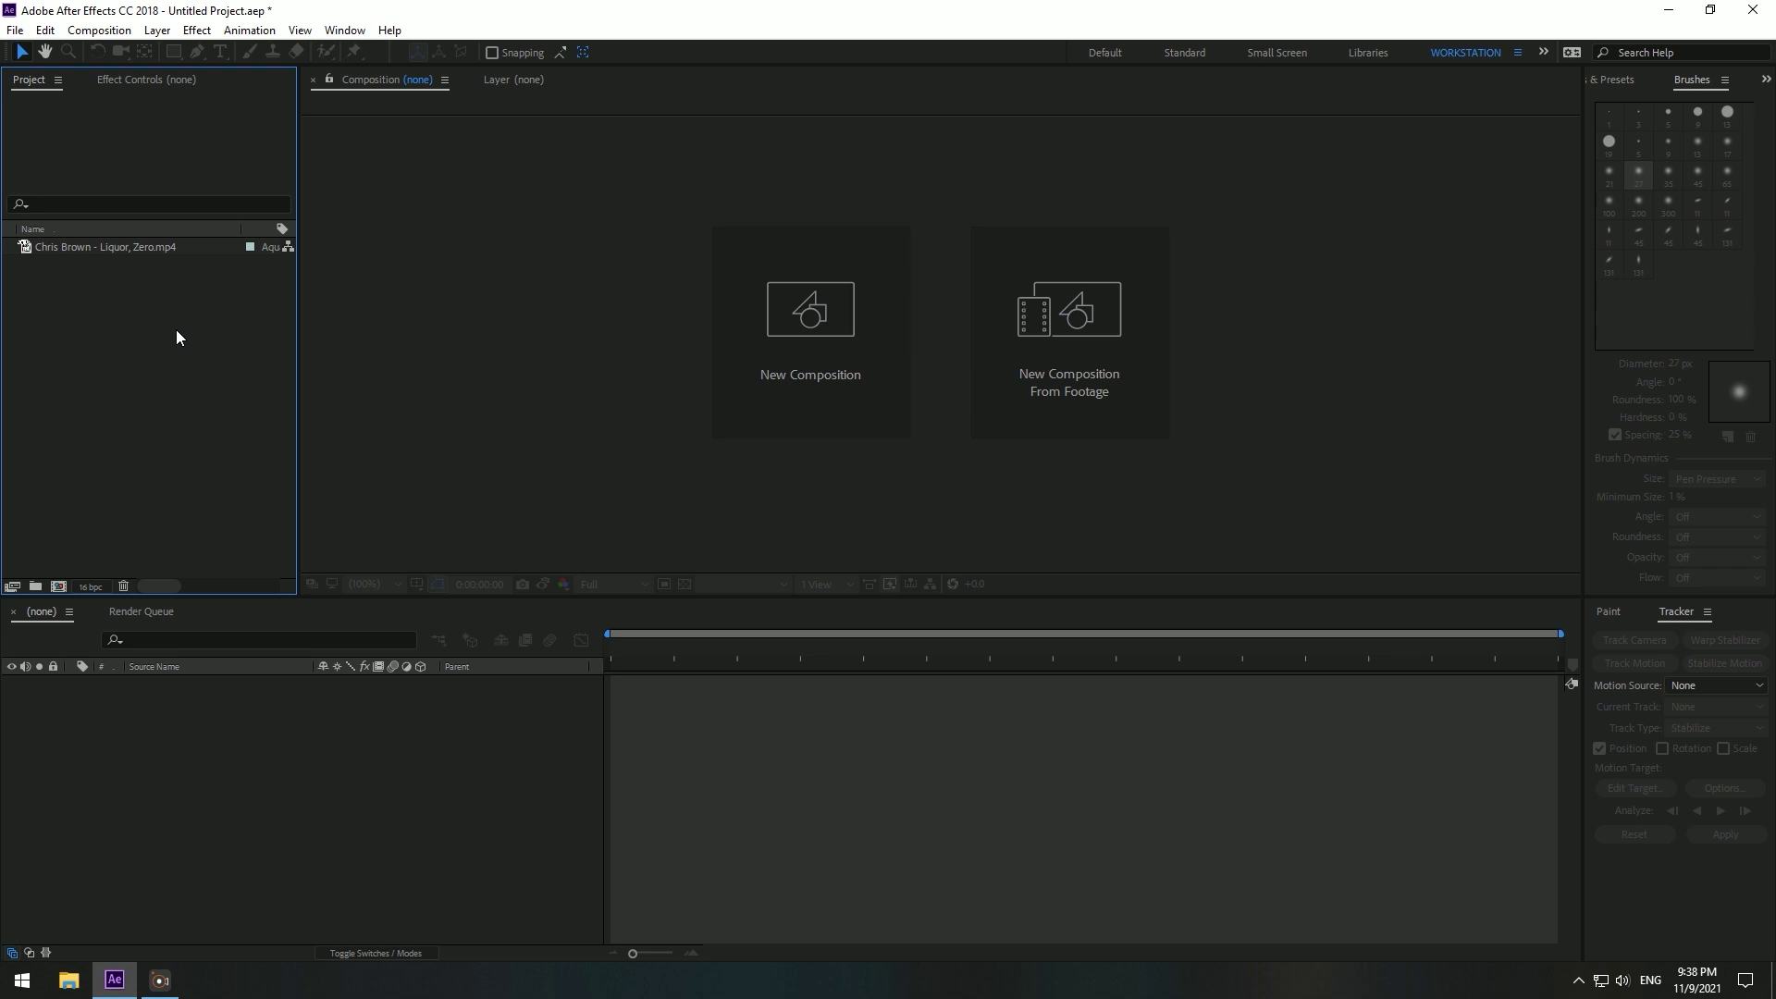
Step: Bring "Dr. Dre - Kush ft. Snoop Dogg, Akon" into the project from the Music Video folder in File Explorer
click(69, 980)
double_click(638, 680)
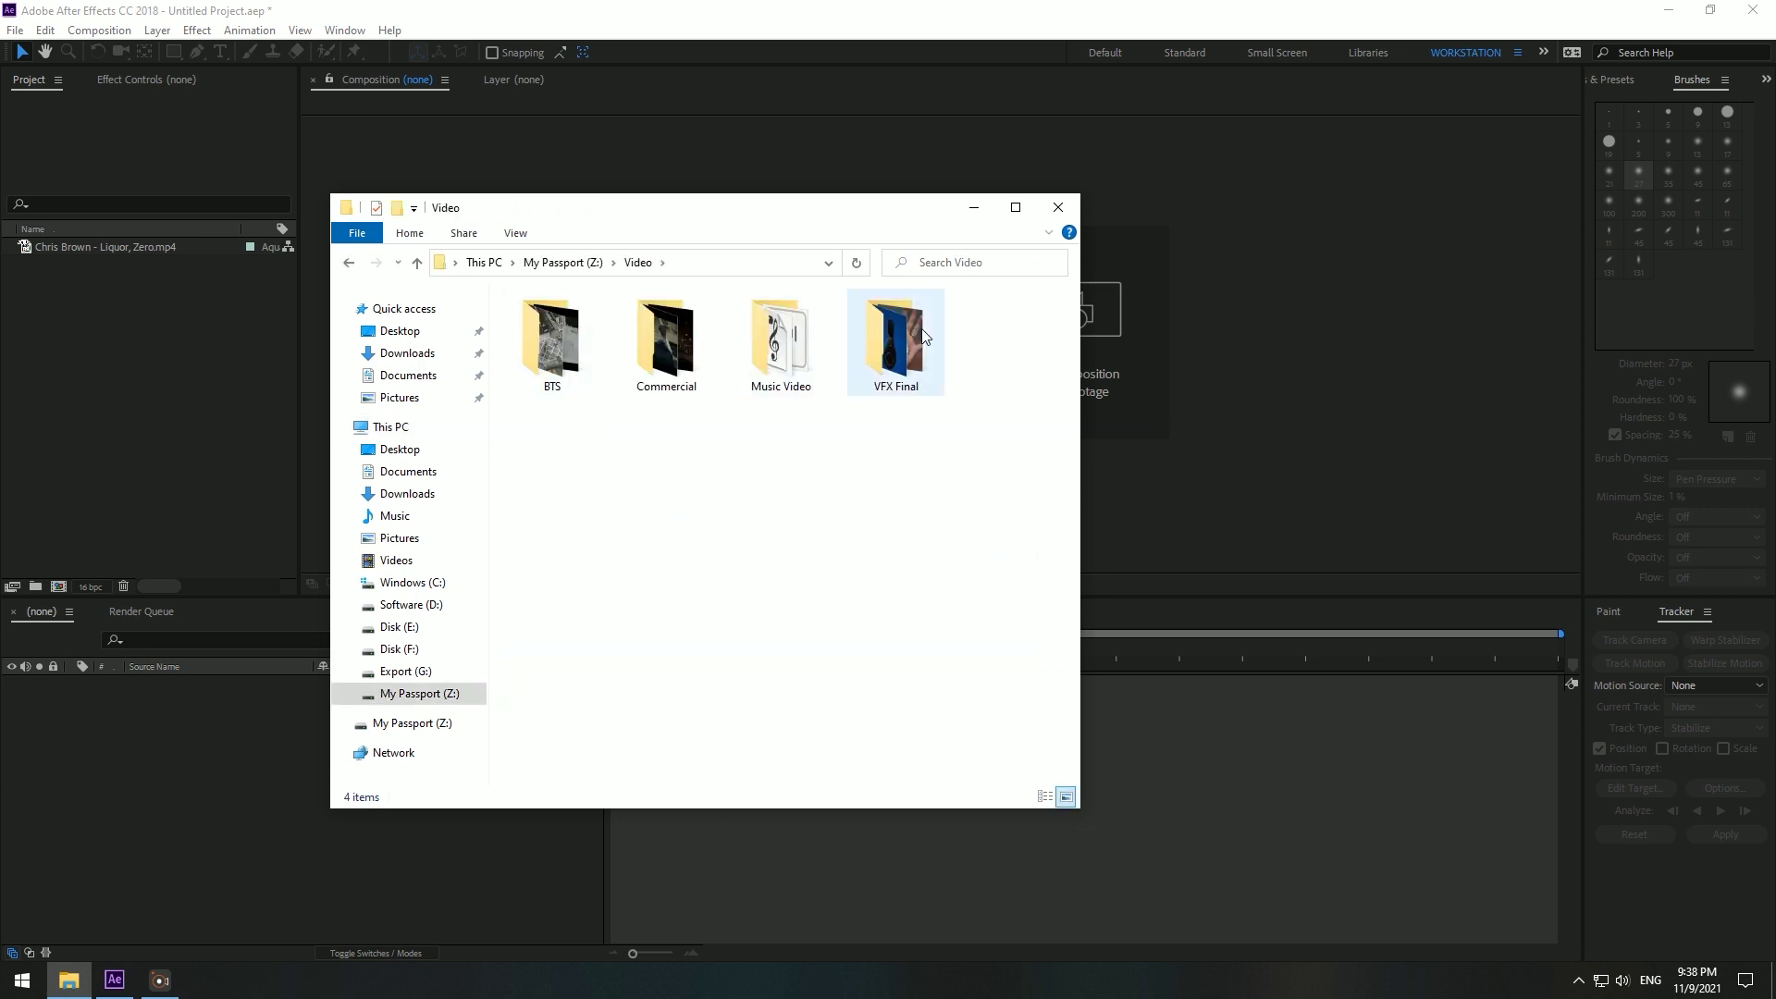
double_click(781, 342)
drag(652, 486, 133, 393)
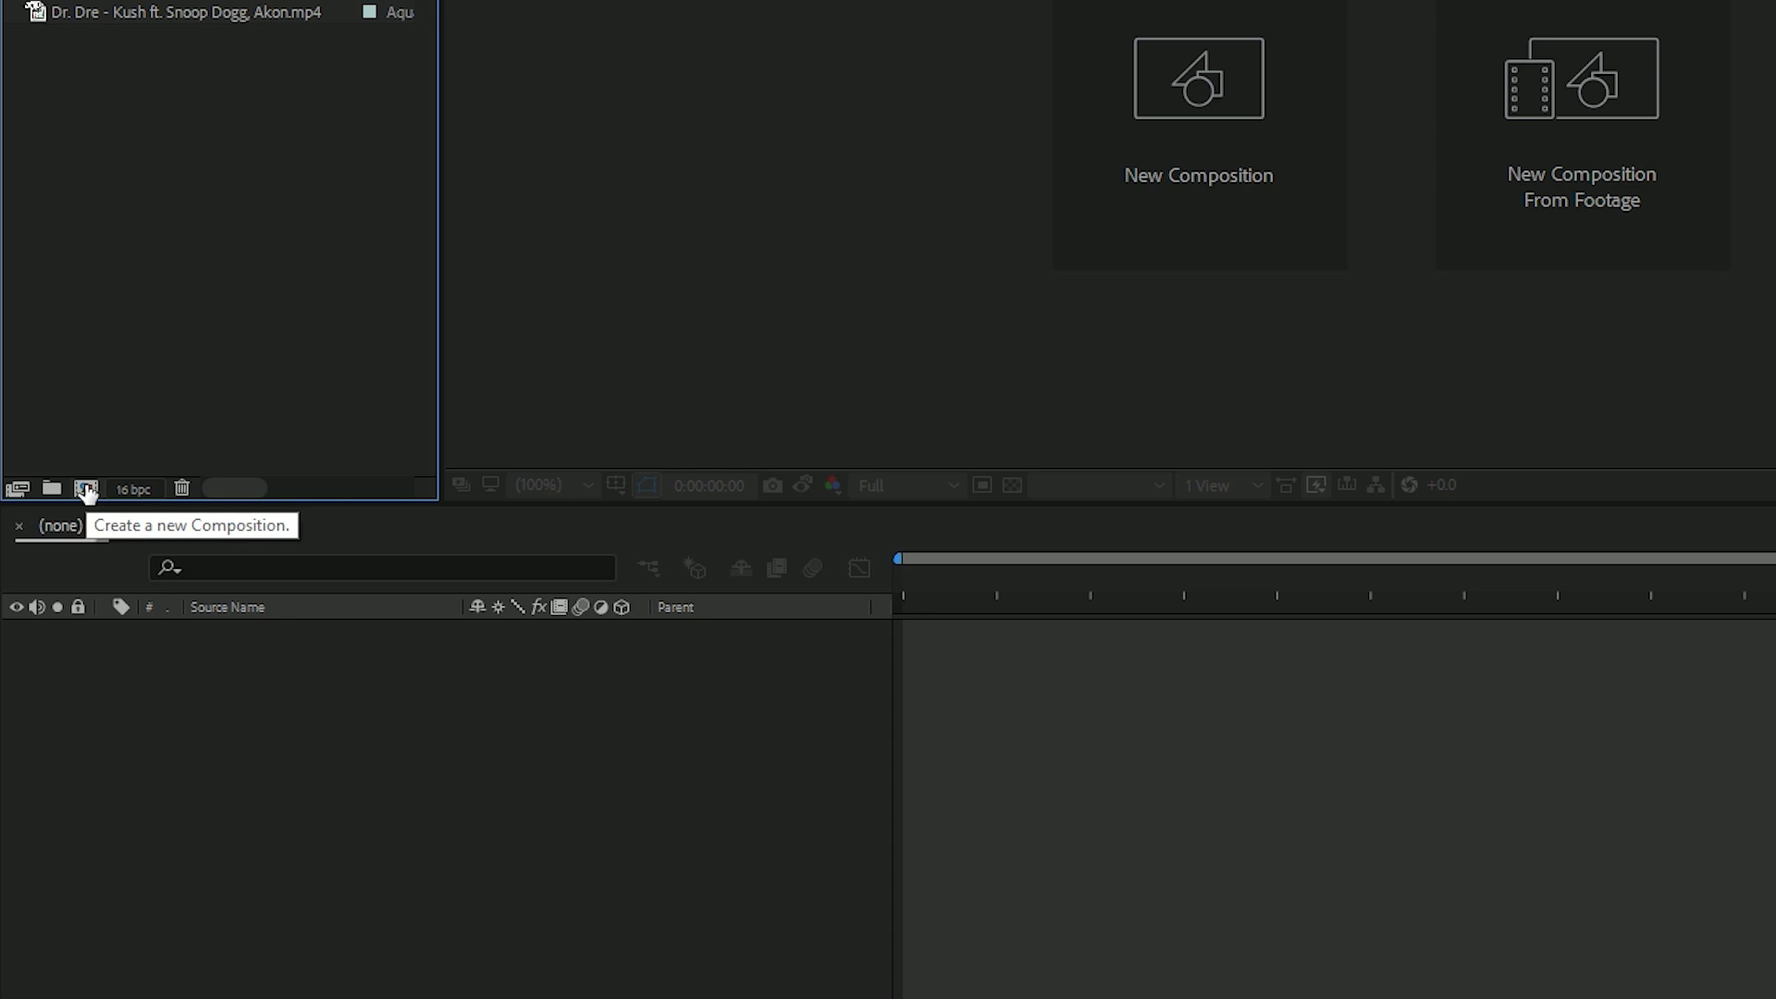
click(86, 488)
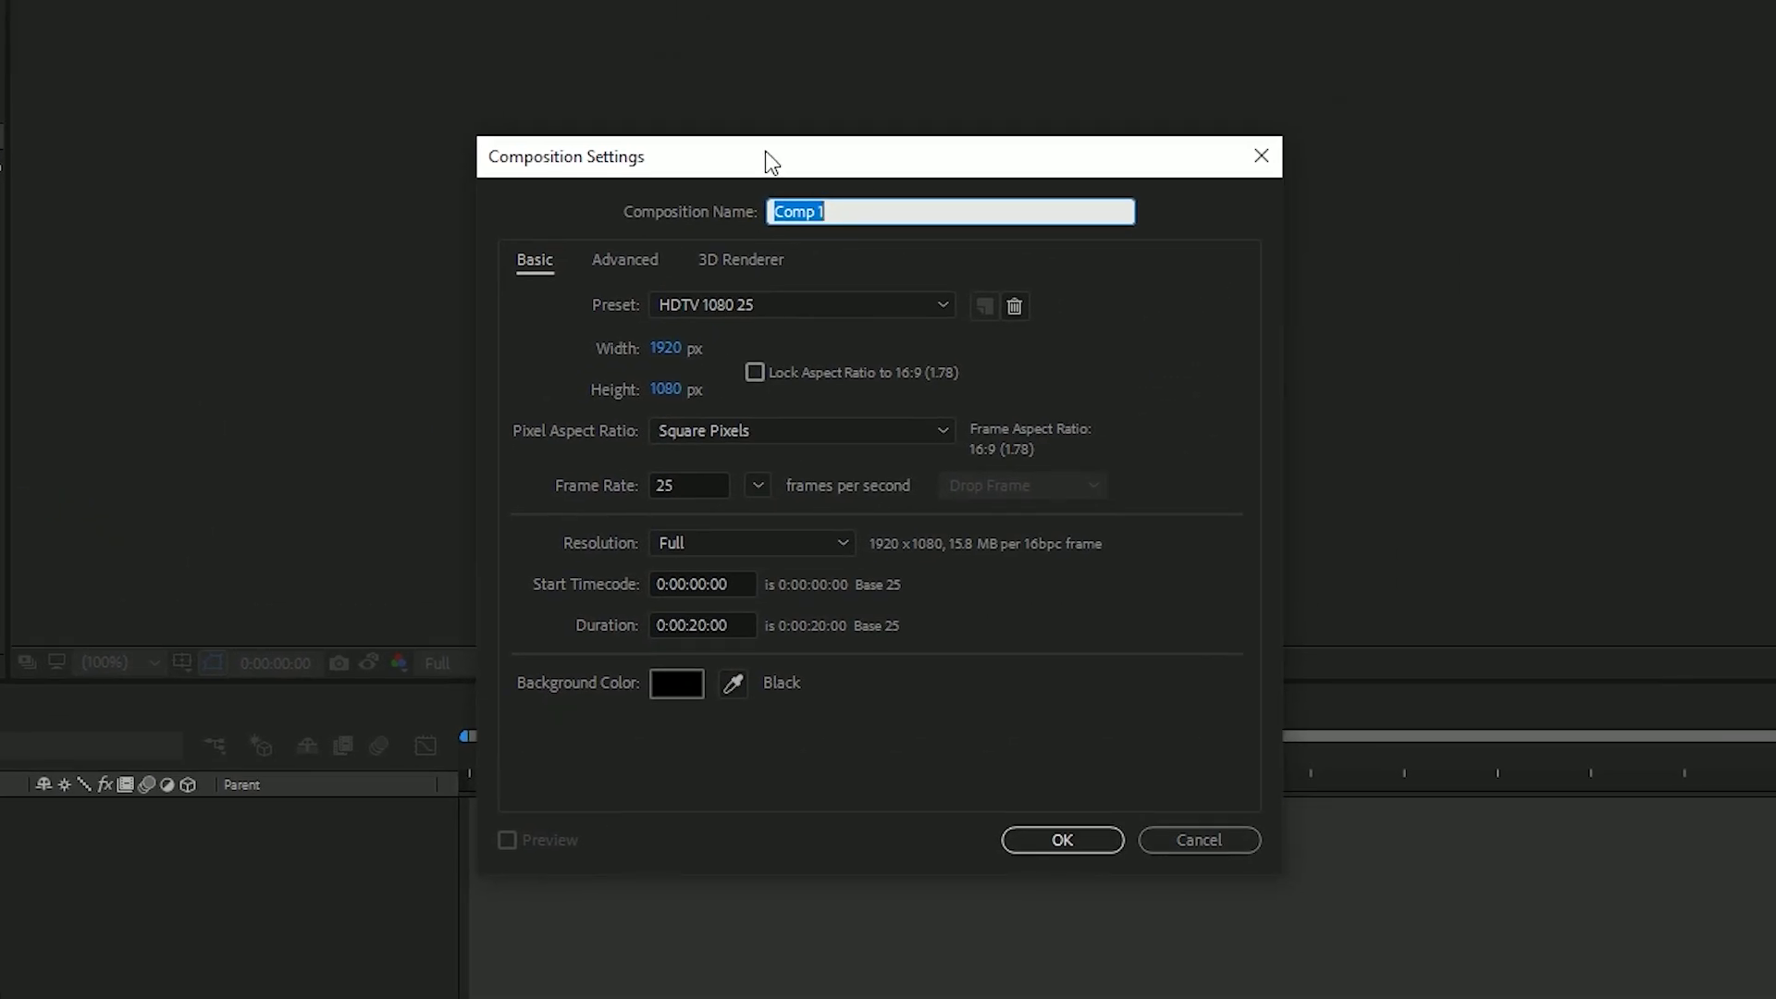
drag(764, 150, 629, 148)
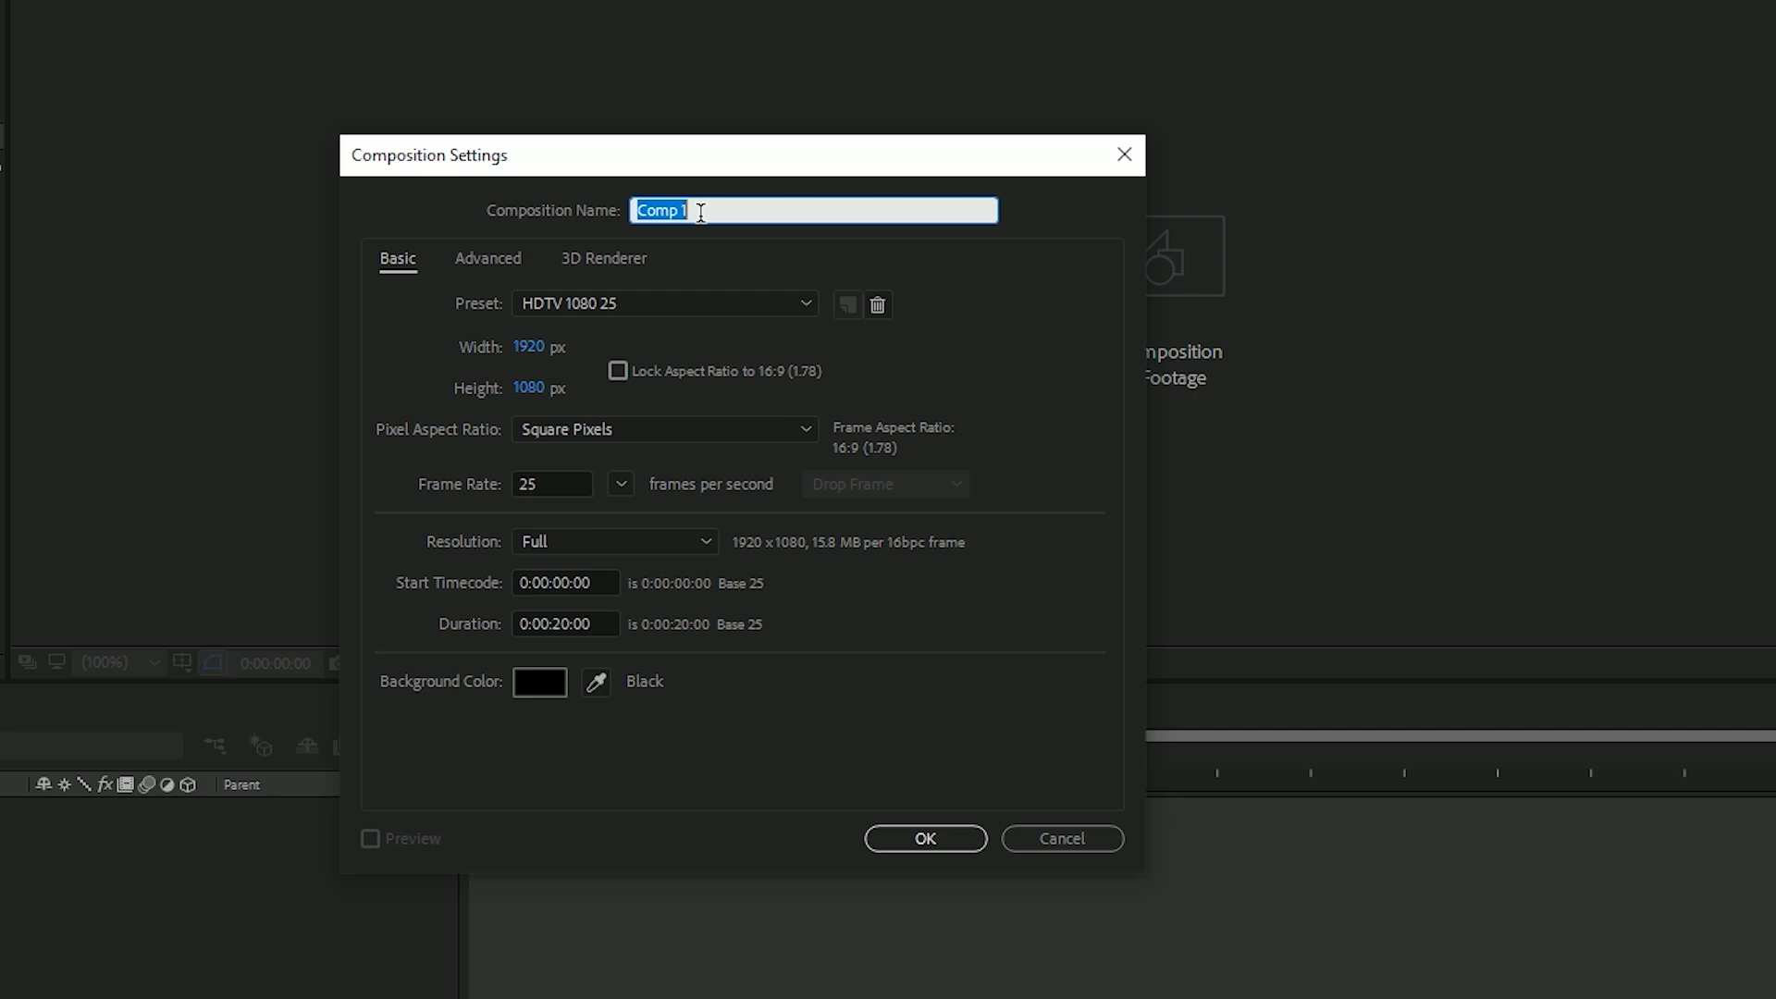
click(1073, 836)
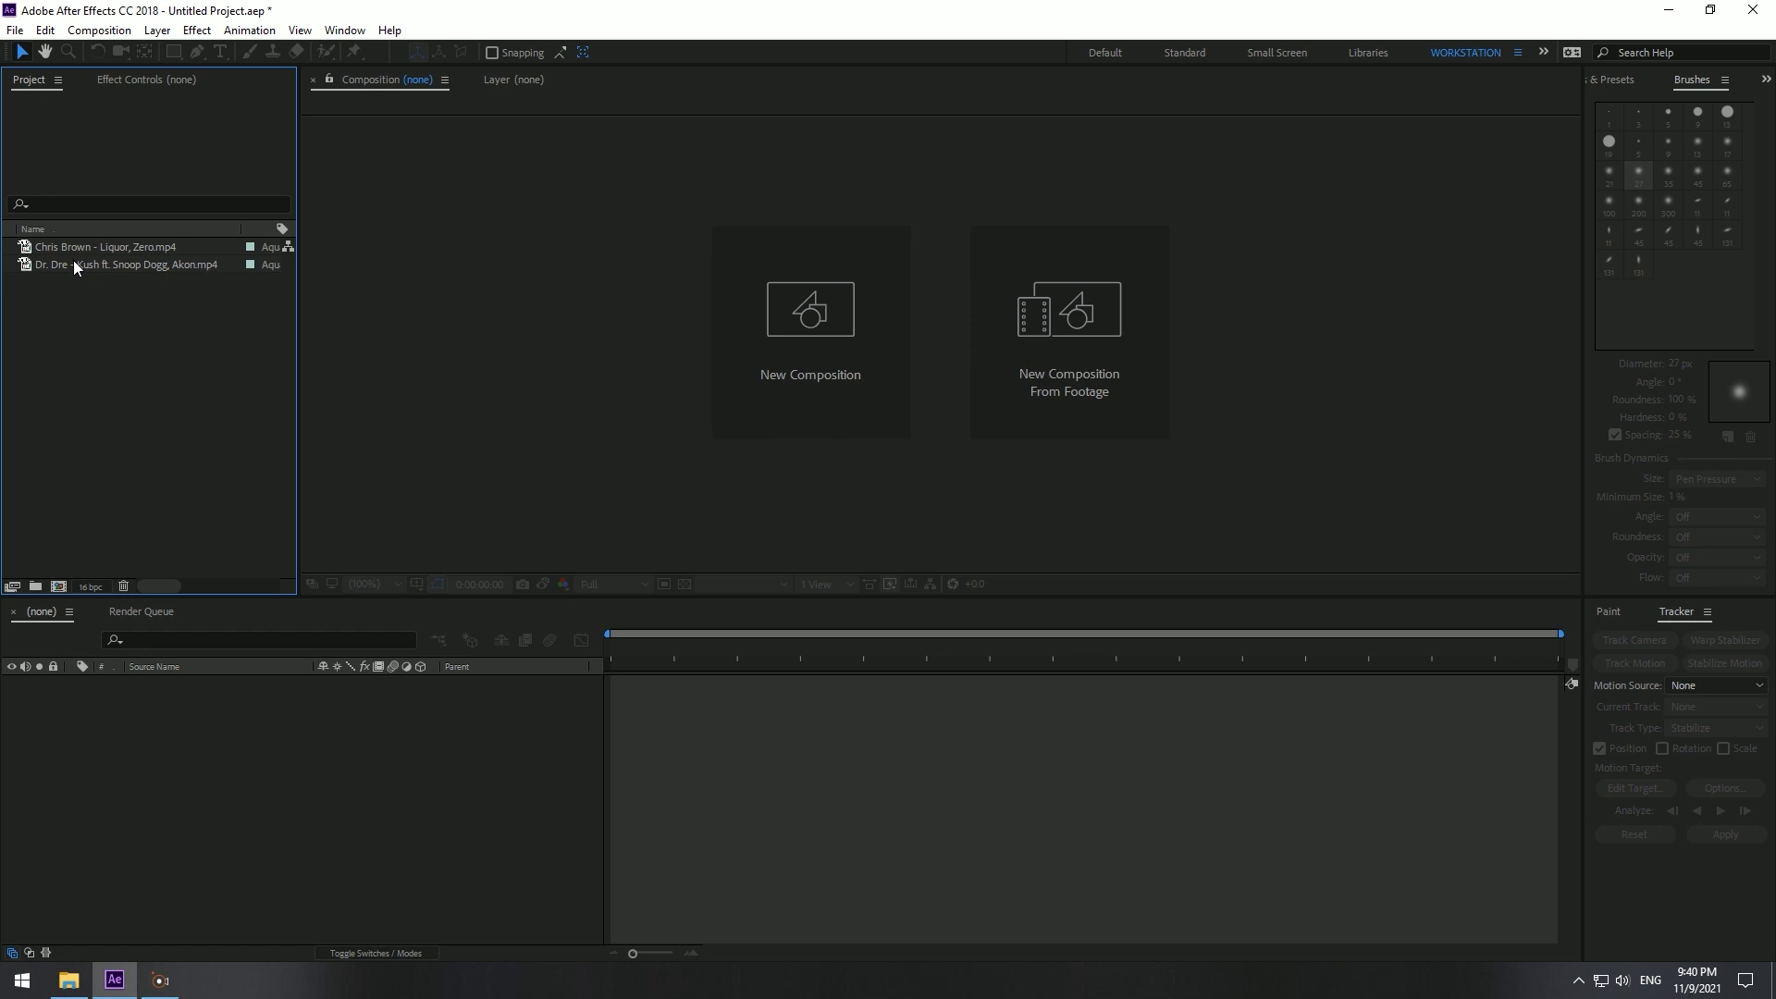
Step: Create a composition from the "Dr. Dre - Kush ft. Snoop Dogg, Akon.mp4" footage, and undo it
drag(74, 264, 120, 720)
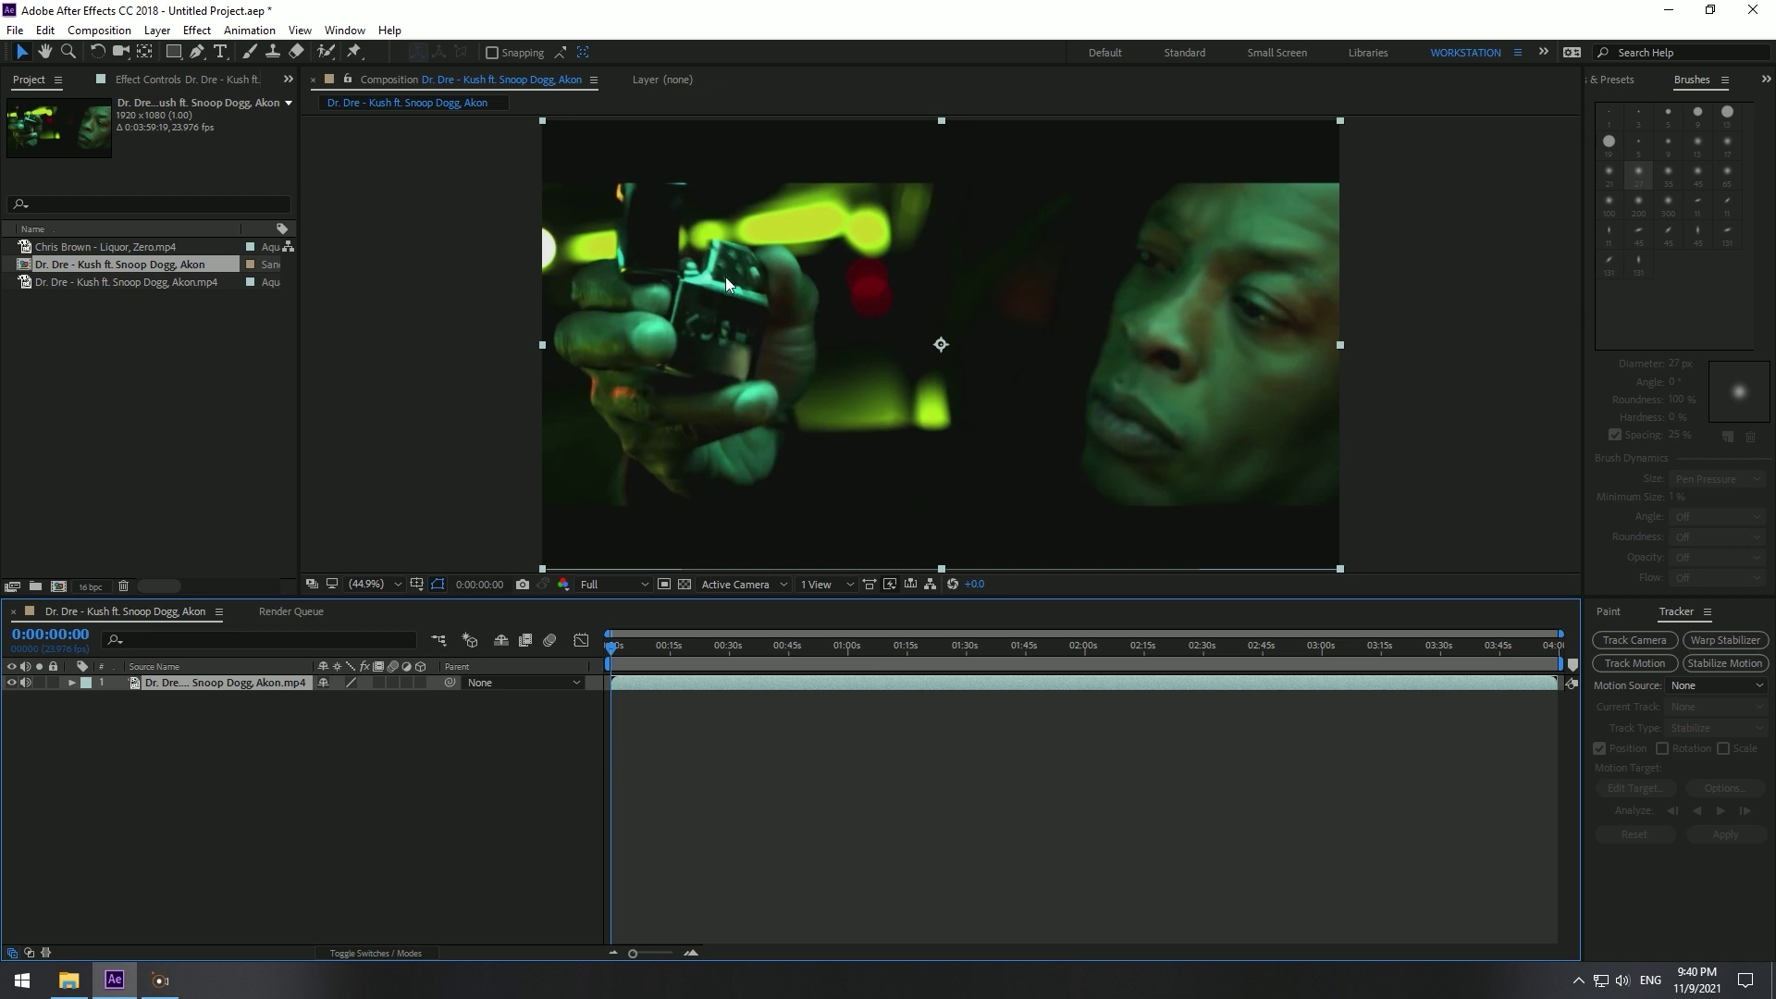
key(ctrl+z)
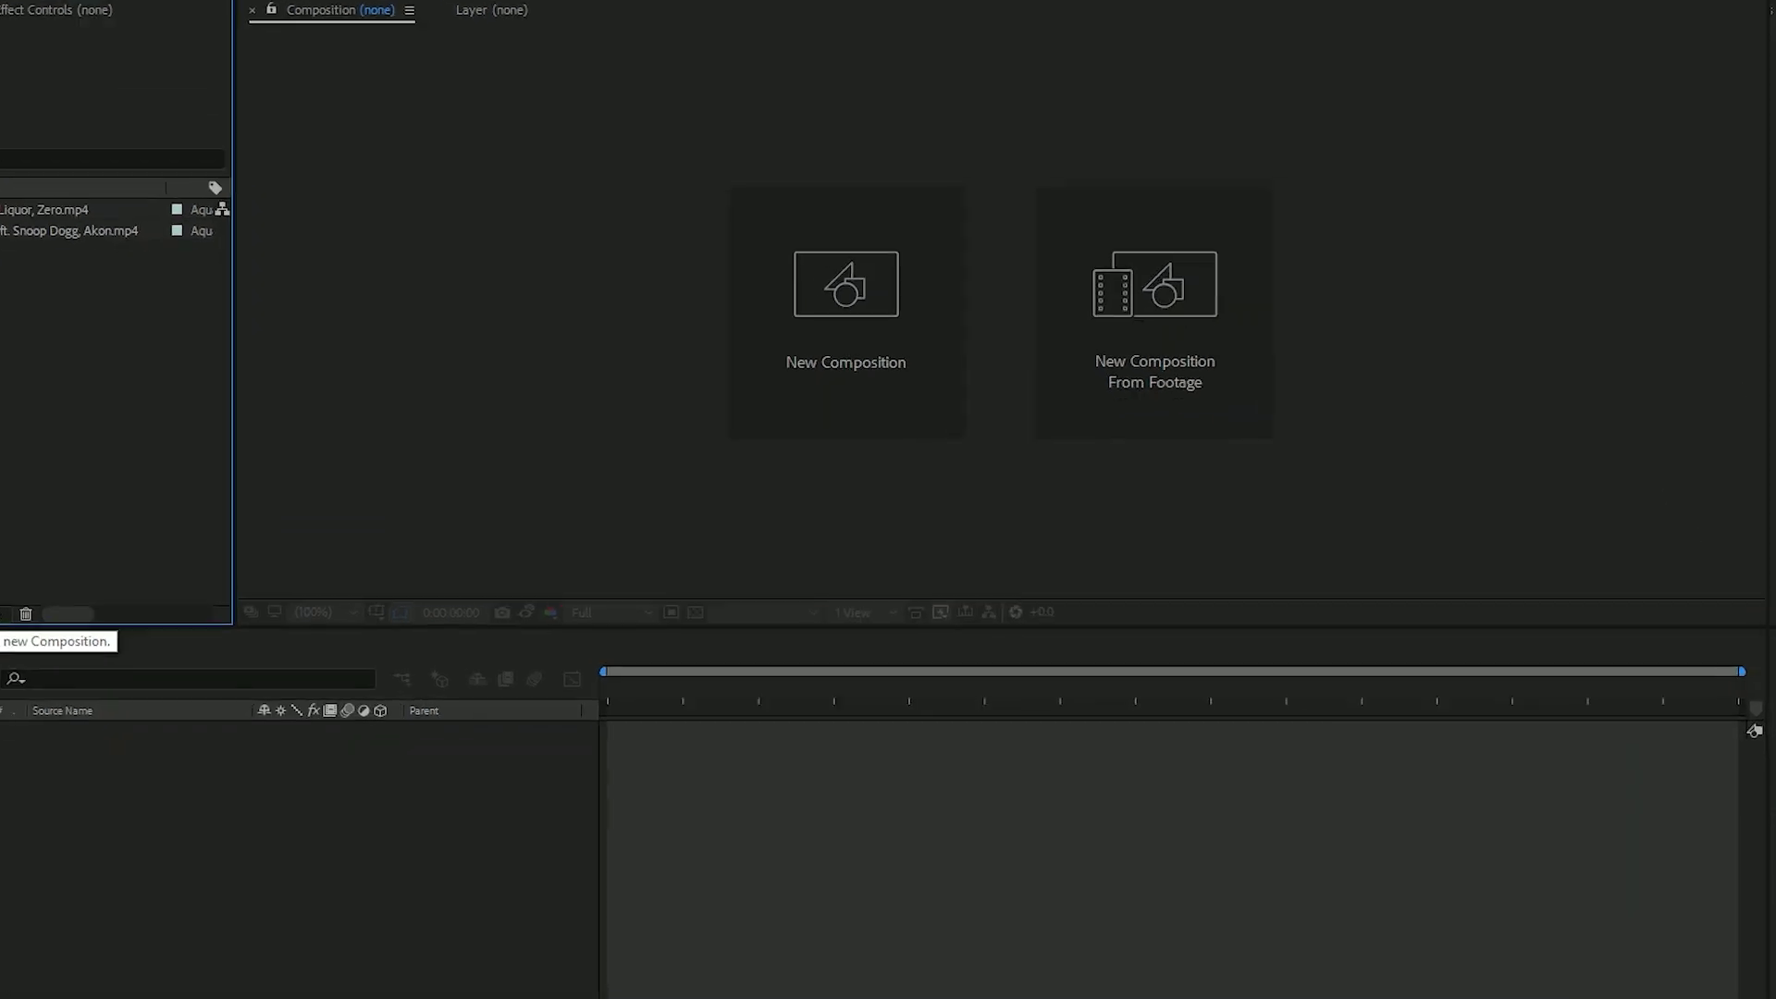
Step: Start a new composition named Comp 1 with the HDTV 1080 25 preset
click(57, 586)
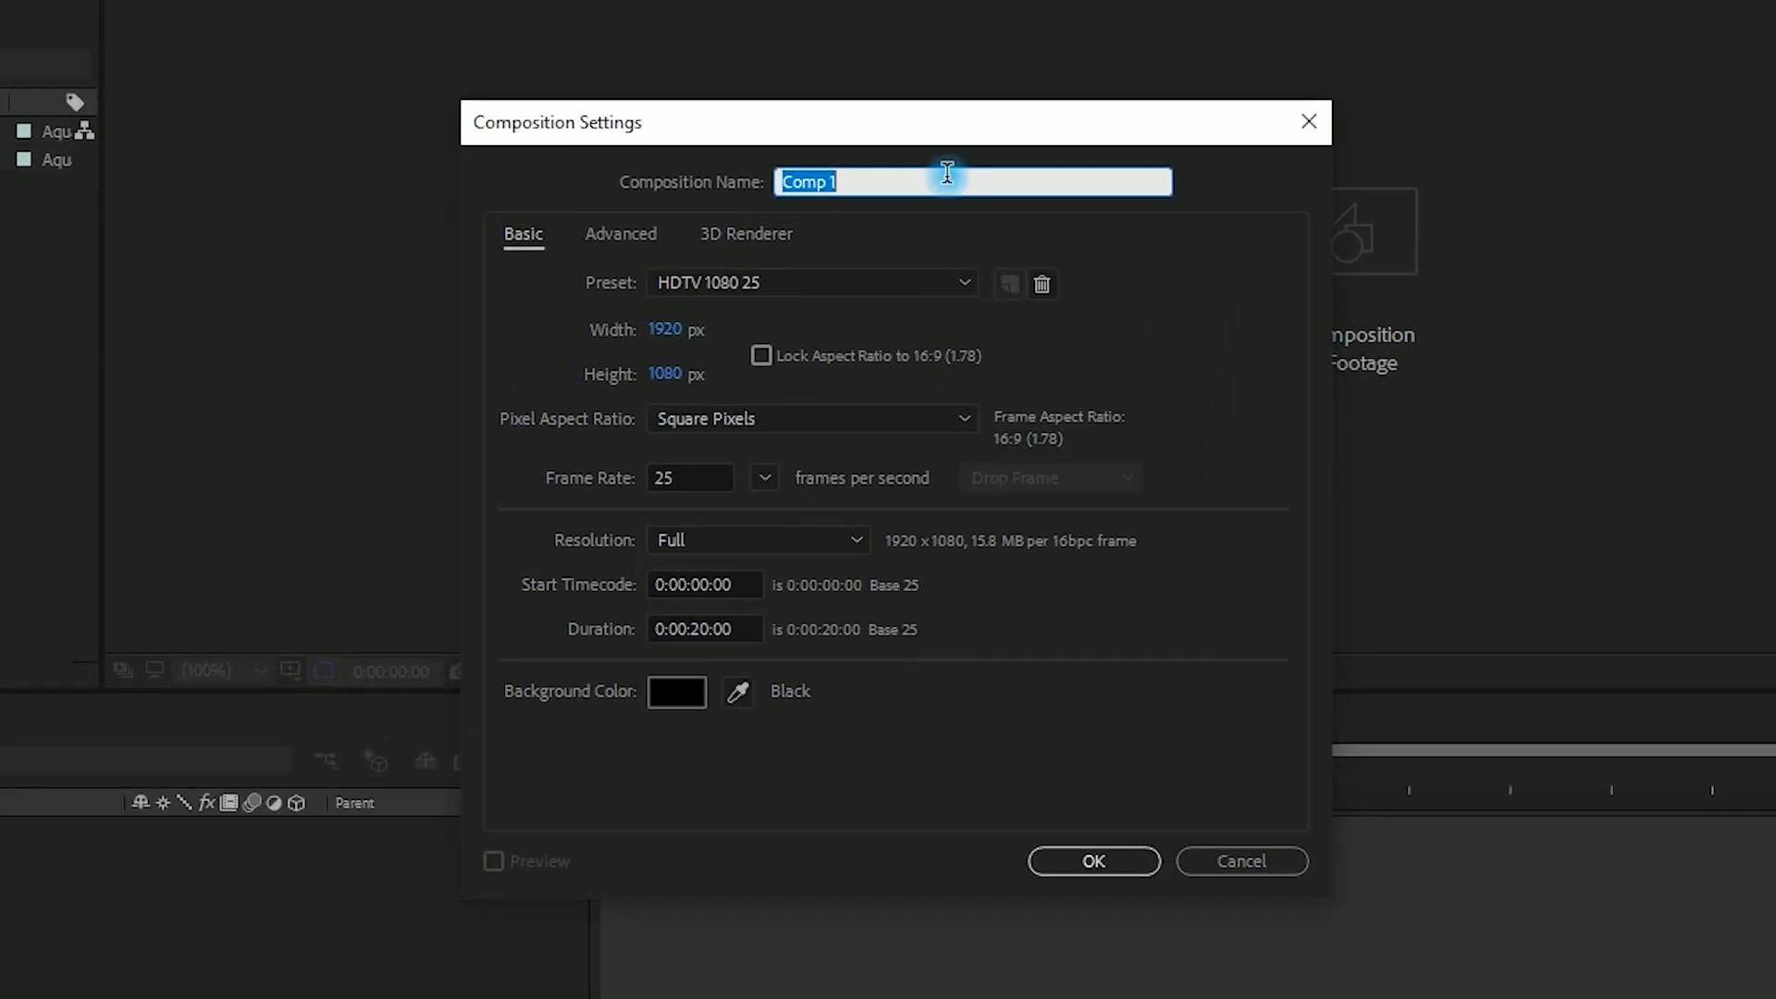
click(923, 182)
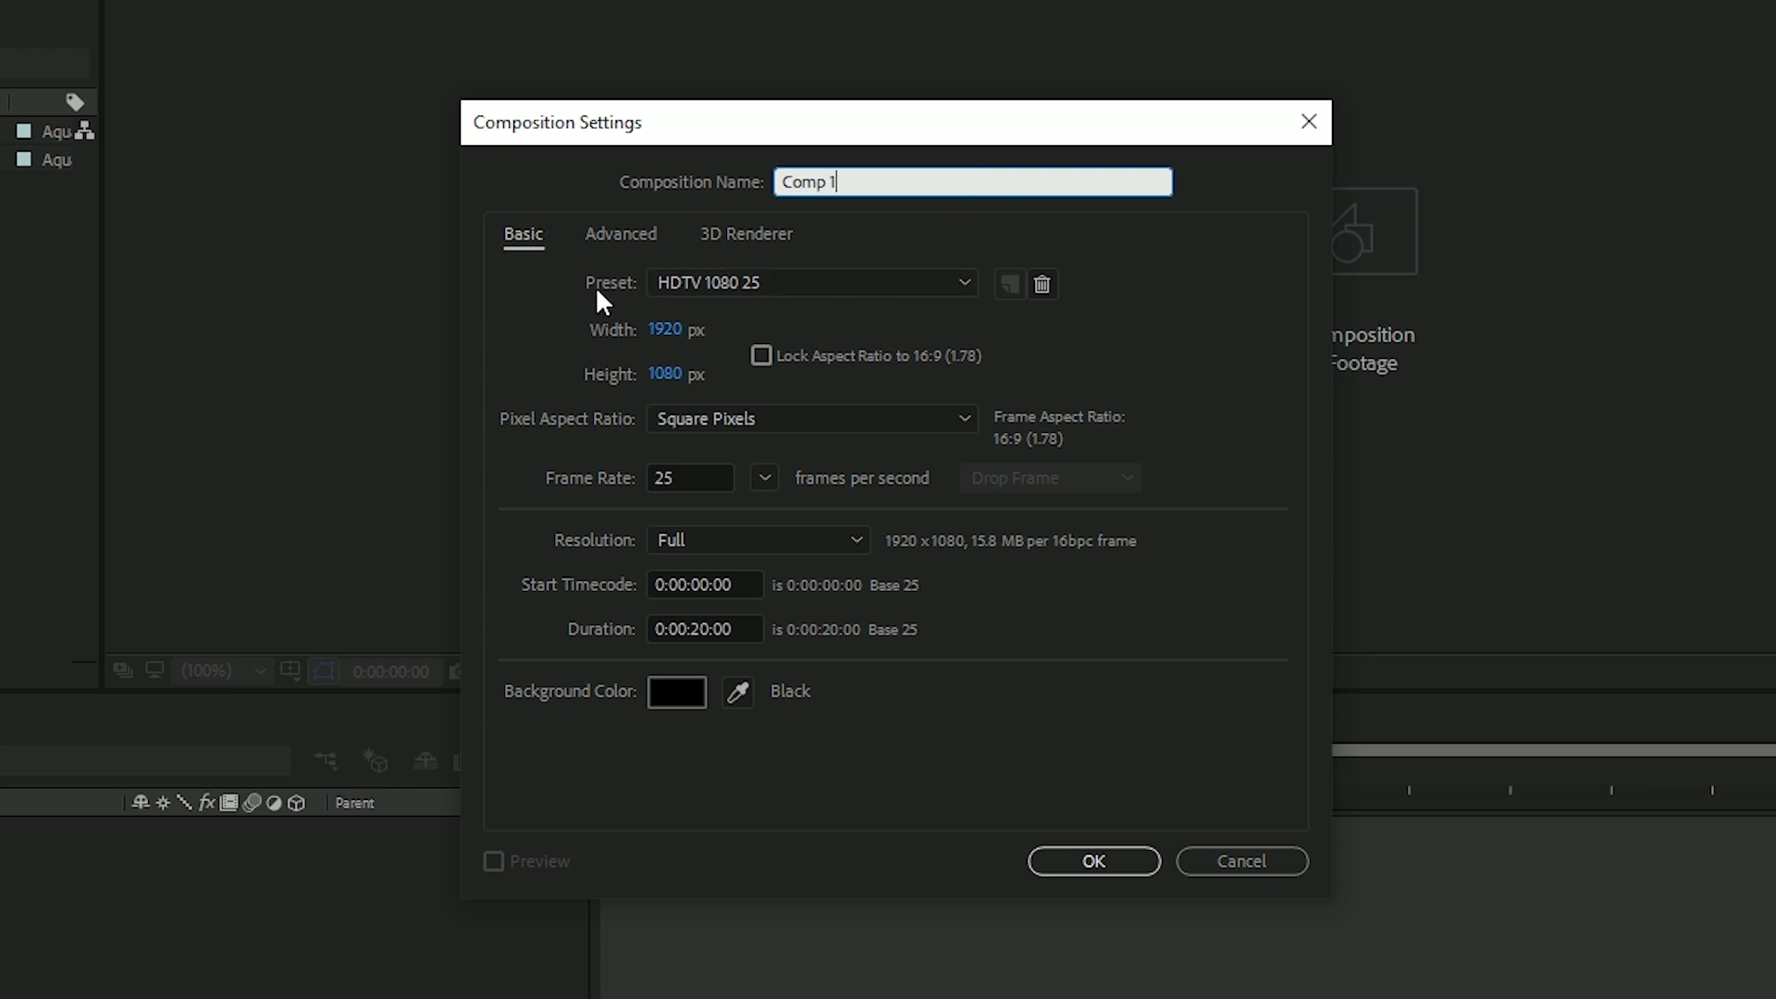
click(769, 278)
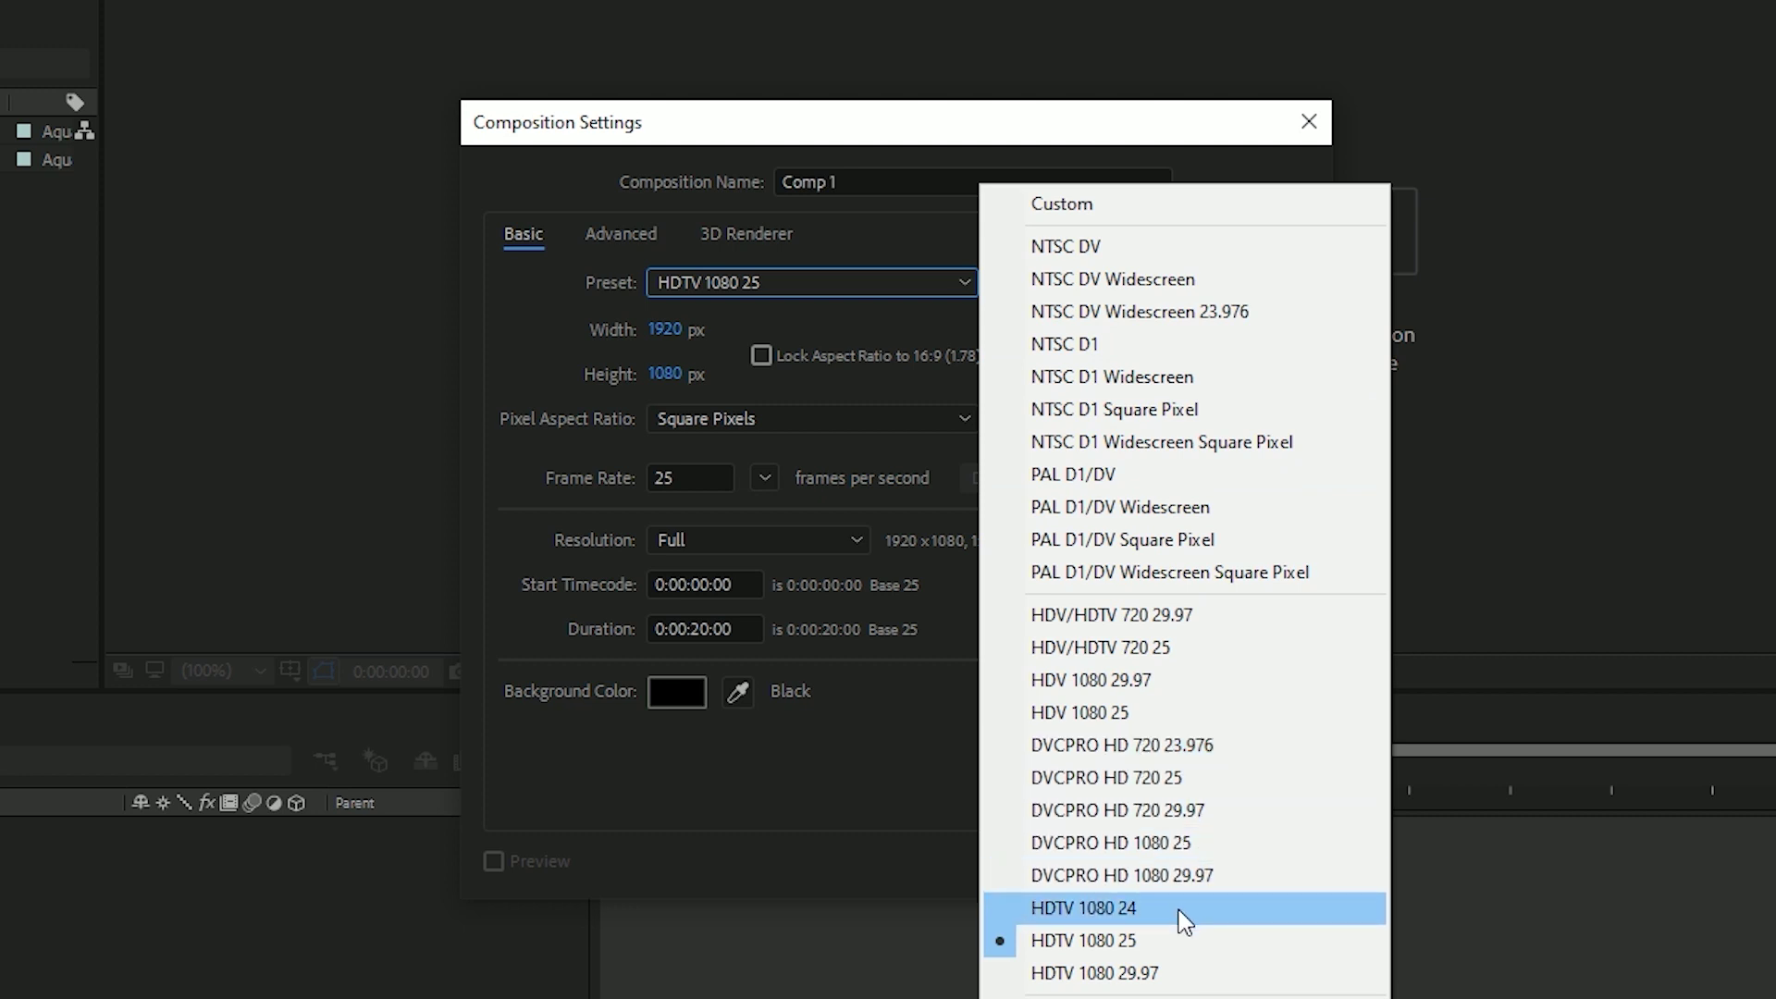
click(1145, 944)
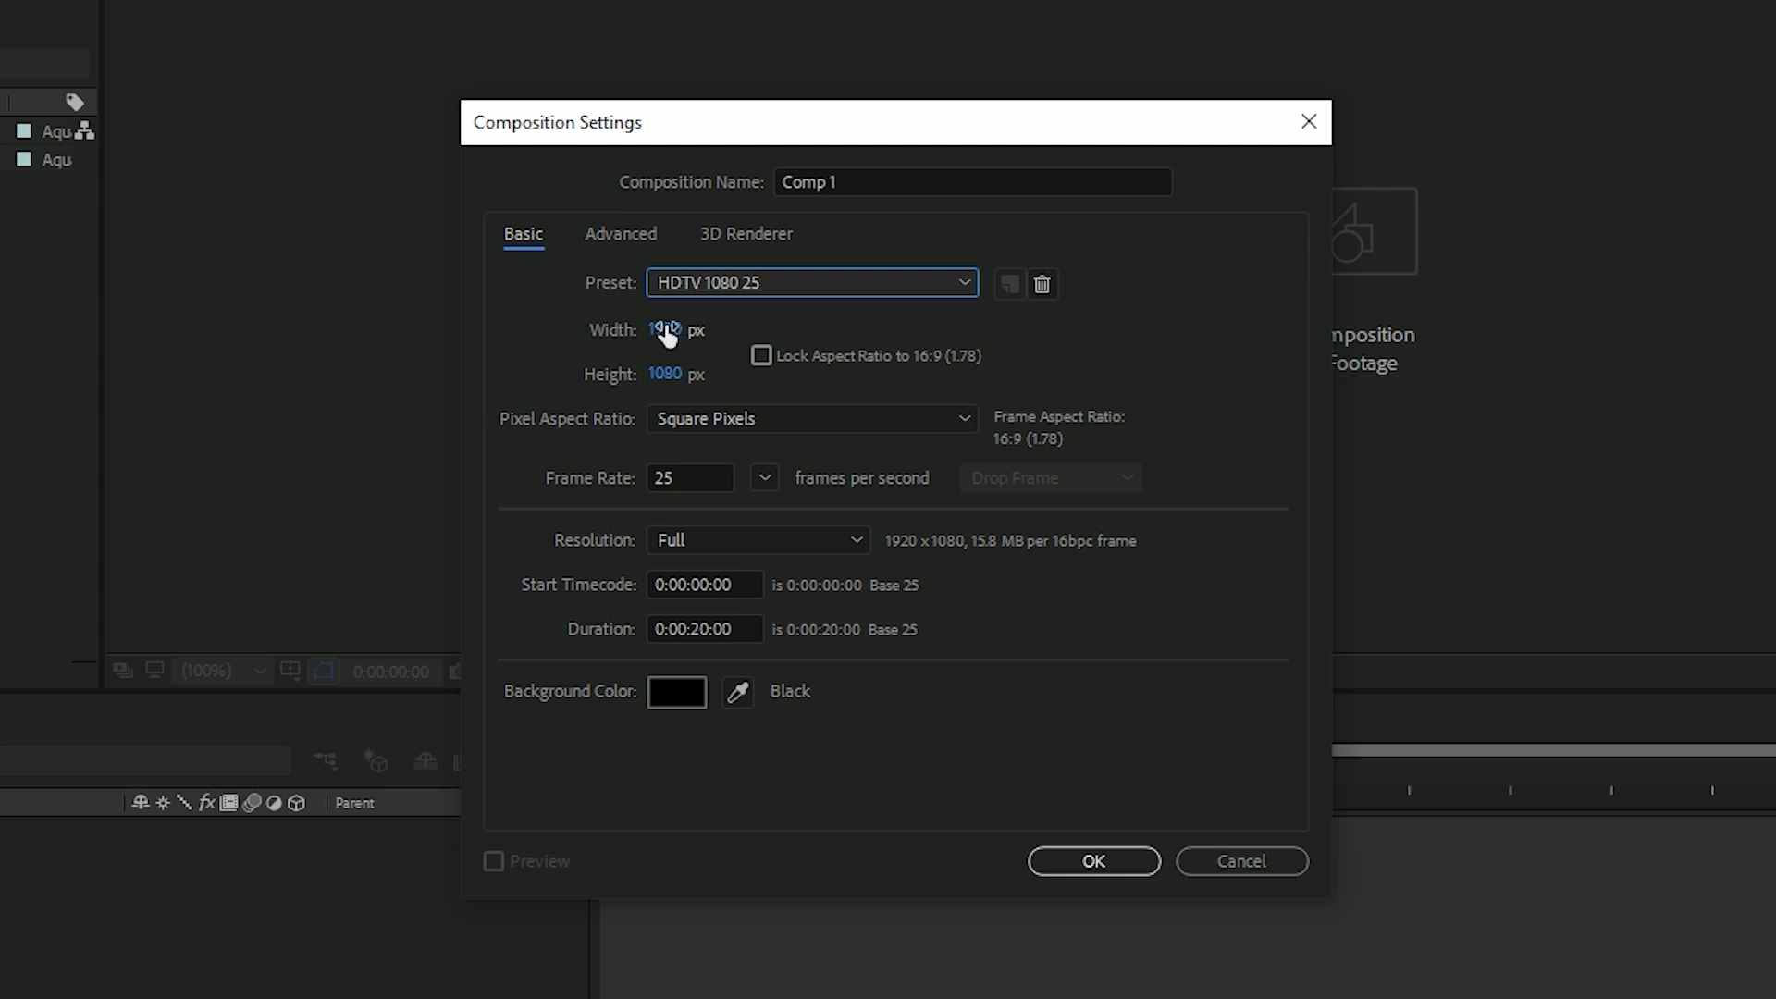
Step: Keep the frame rate at 25 frames per second and set the composition's duration to 0:00:10:00
click(692, 477)
click(692, 477)
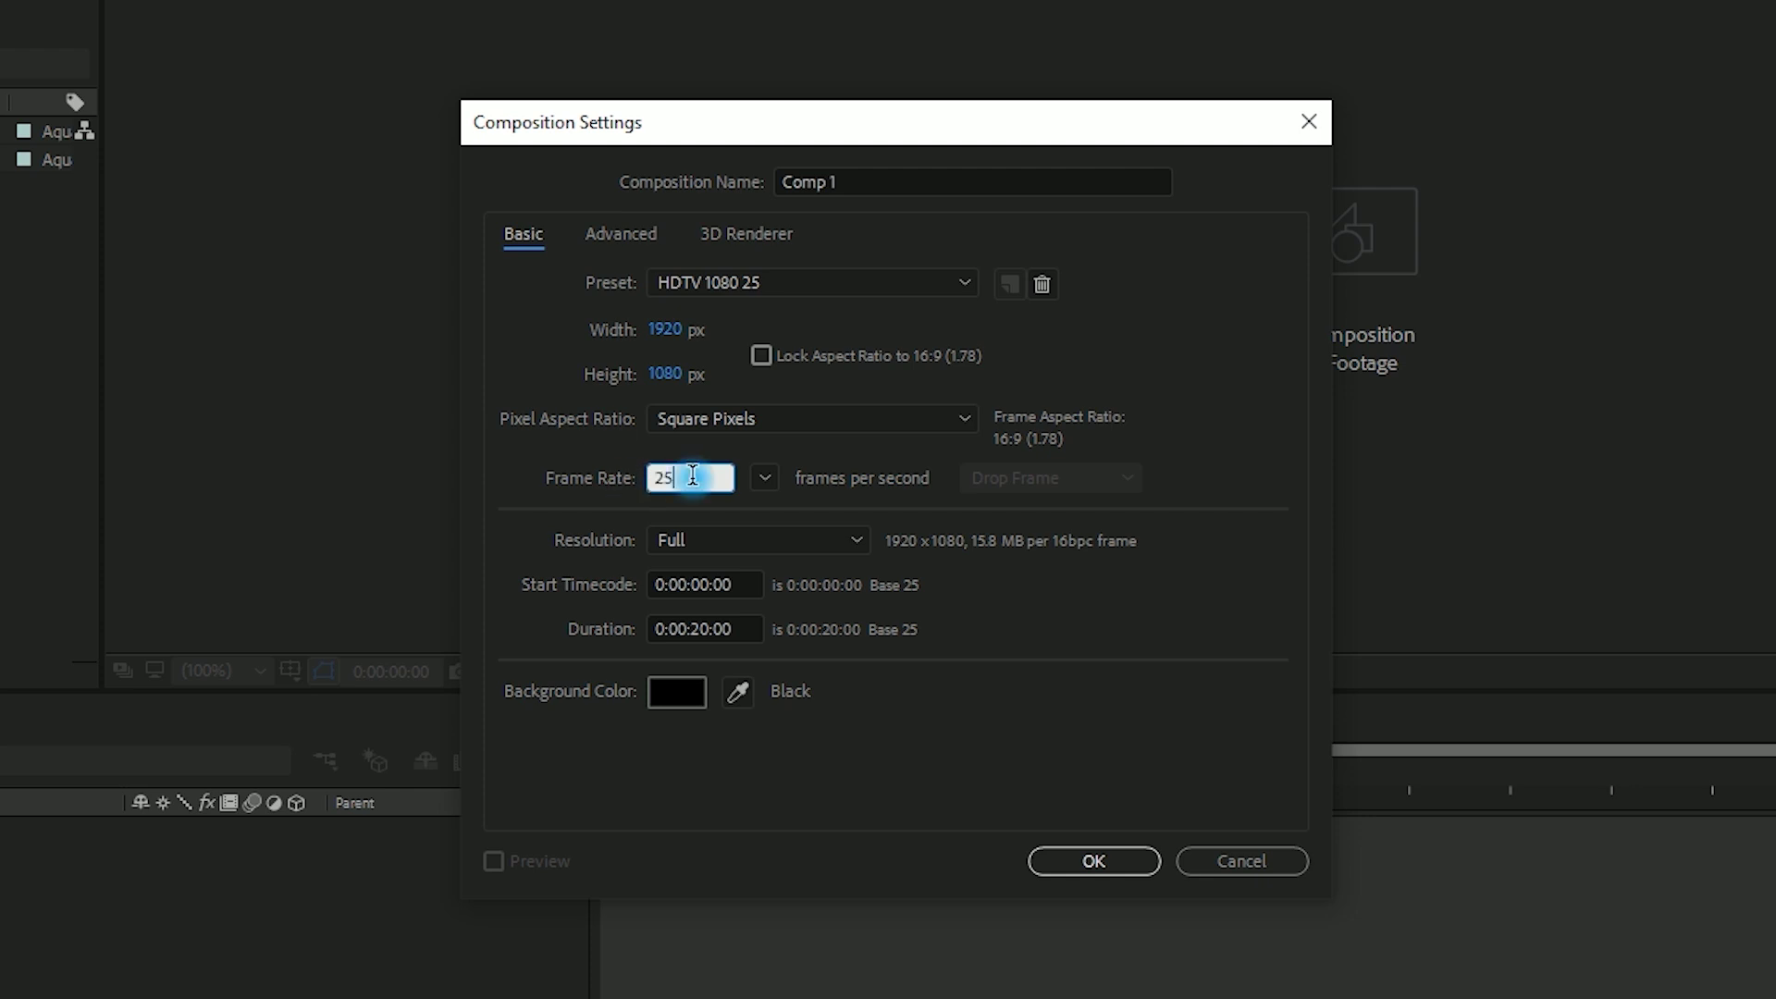
click(534, 527)
double_click(704, 628)
text(10)
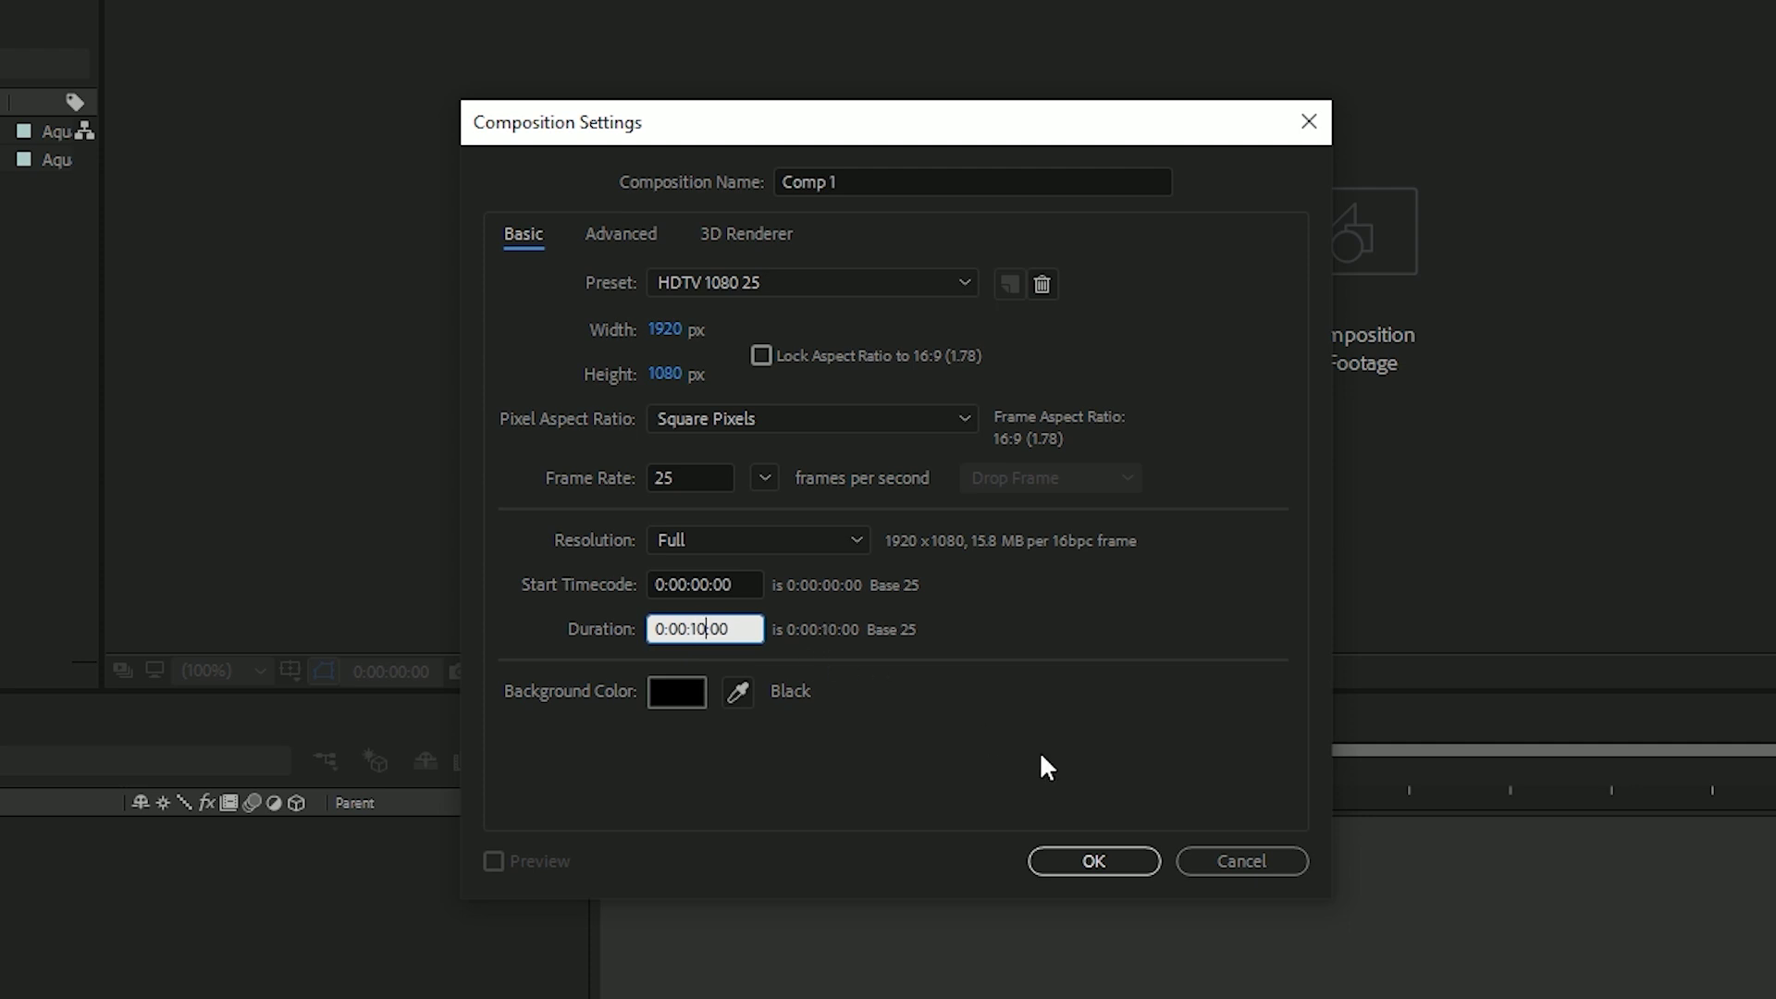
Step: Create Comp 1 with the chosen settings and add the "Dr. Dre - Kush ft. Snoop Dogg, Akon.mp4" footage to its timeline
click(1119, 863)
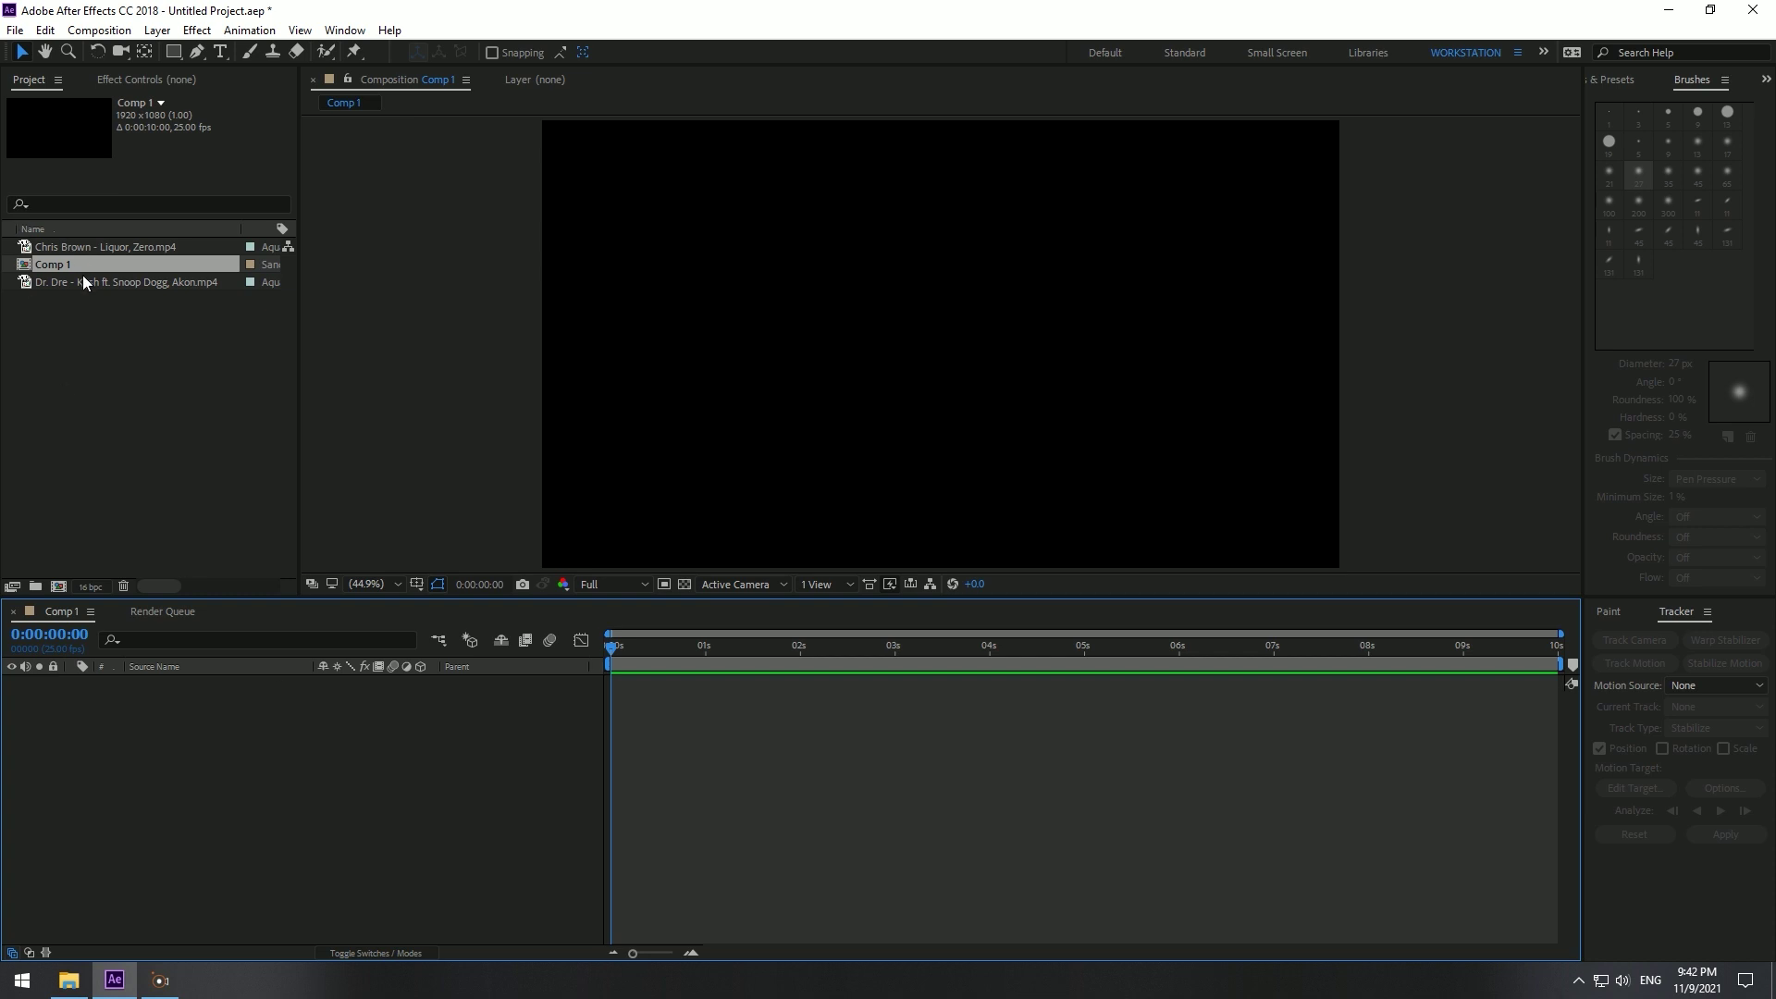
drag(81, 283, 263, 721)
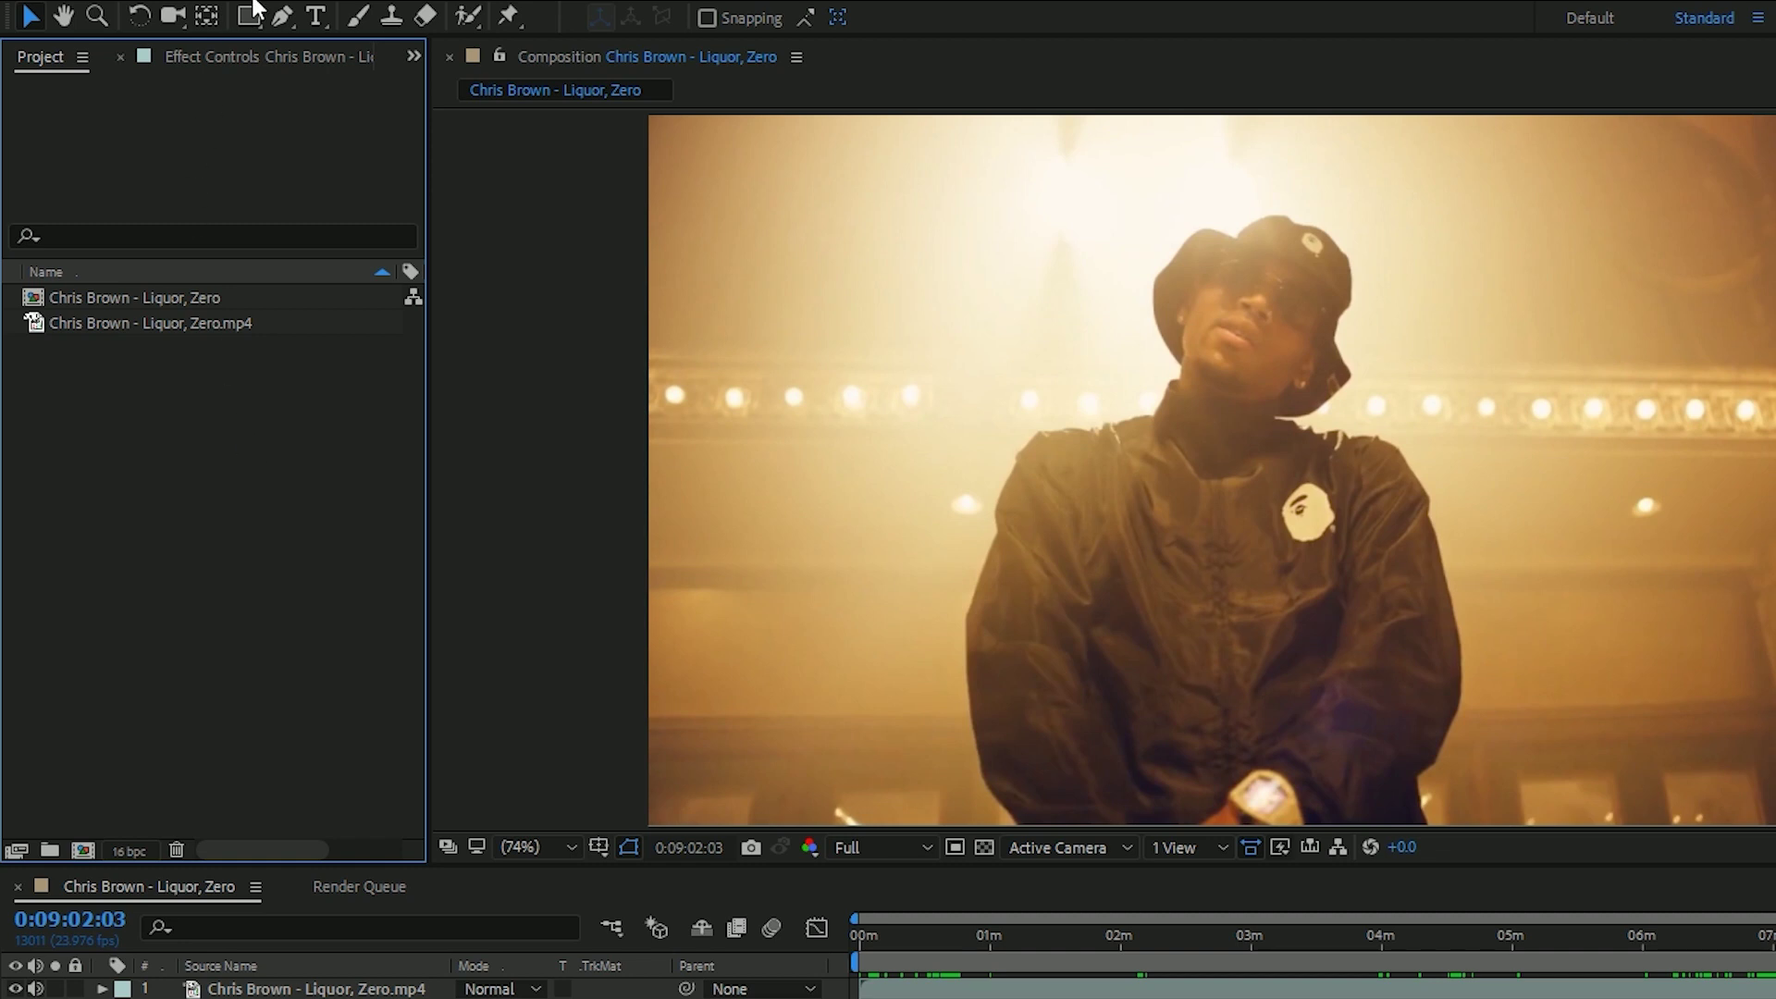
Step: View the effect controls for "Chris Brown - Liquor, Zero.mp4" and look over the list of available effects and presets
click(264, 55)
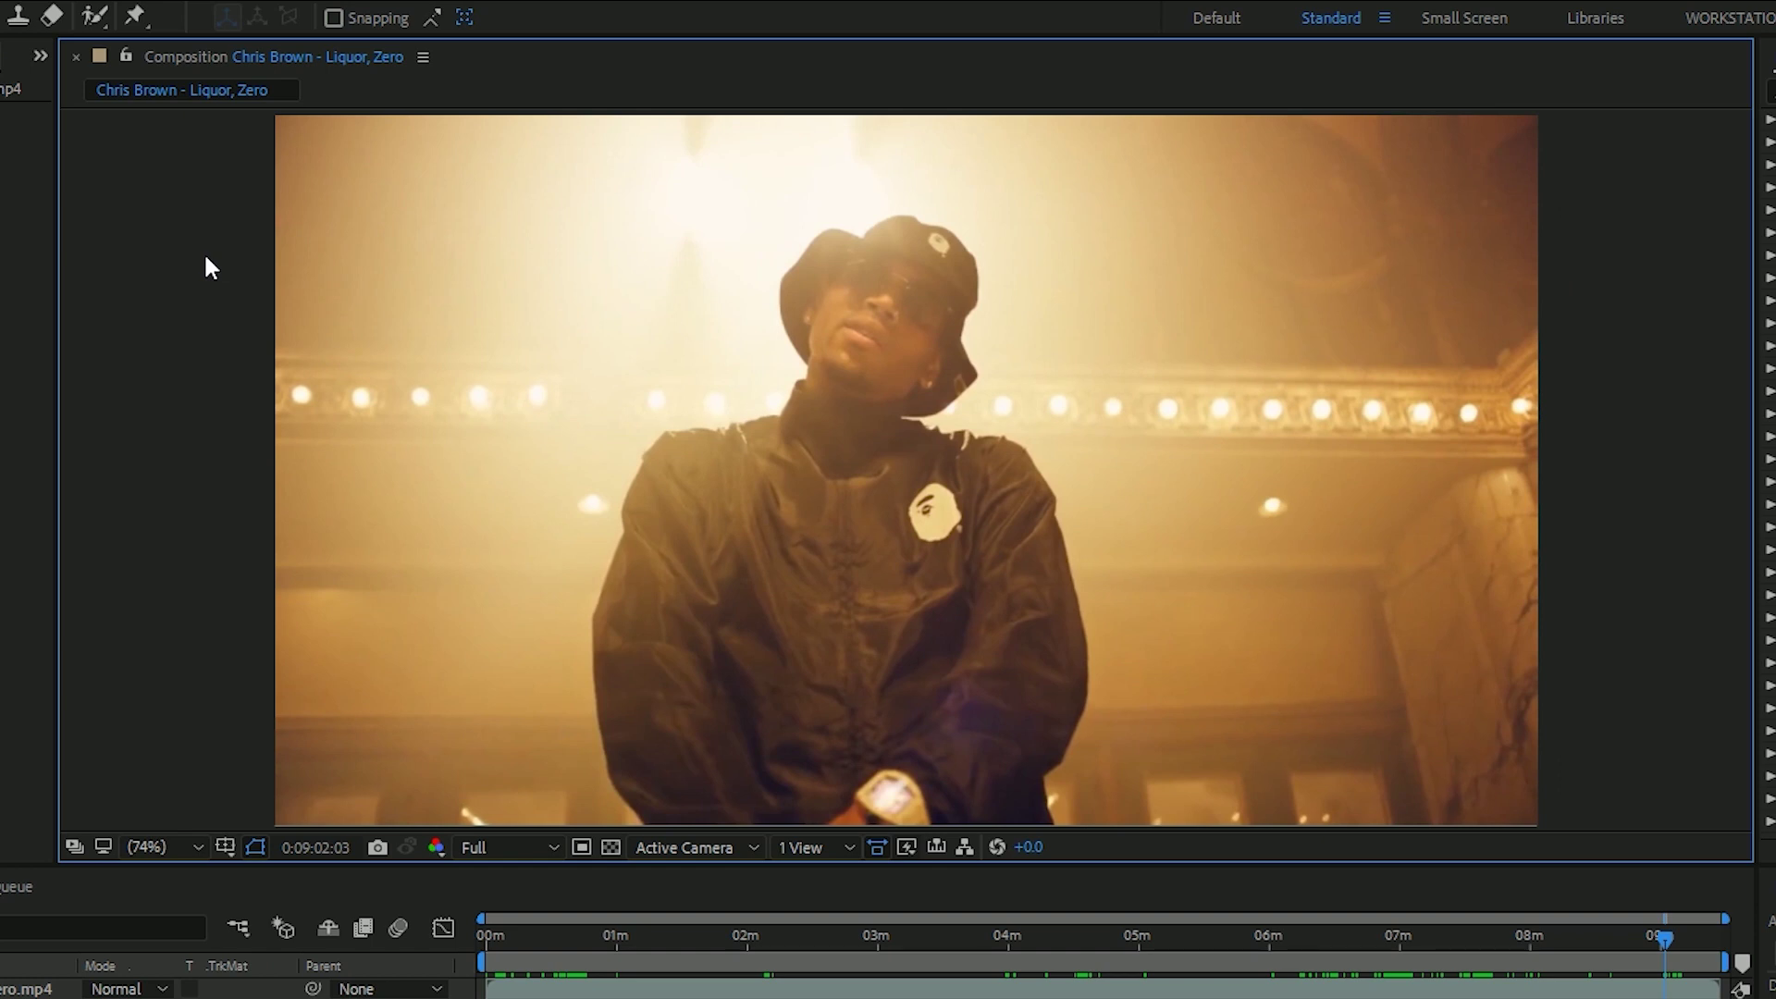
click(6, 962)
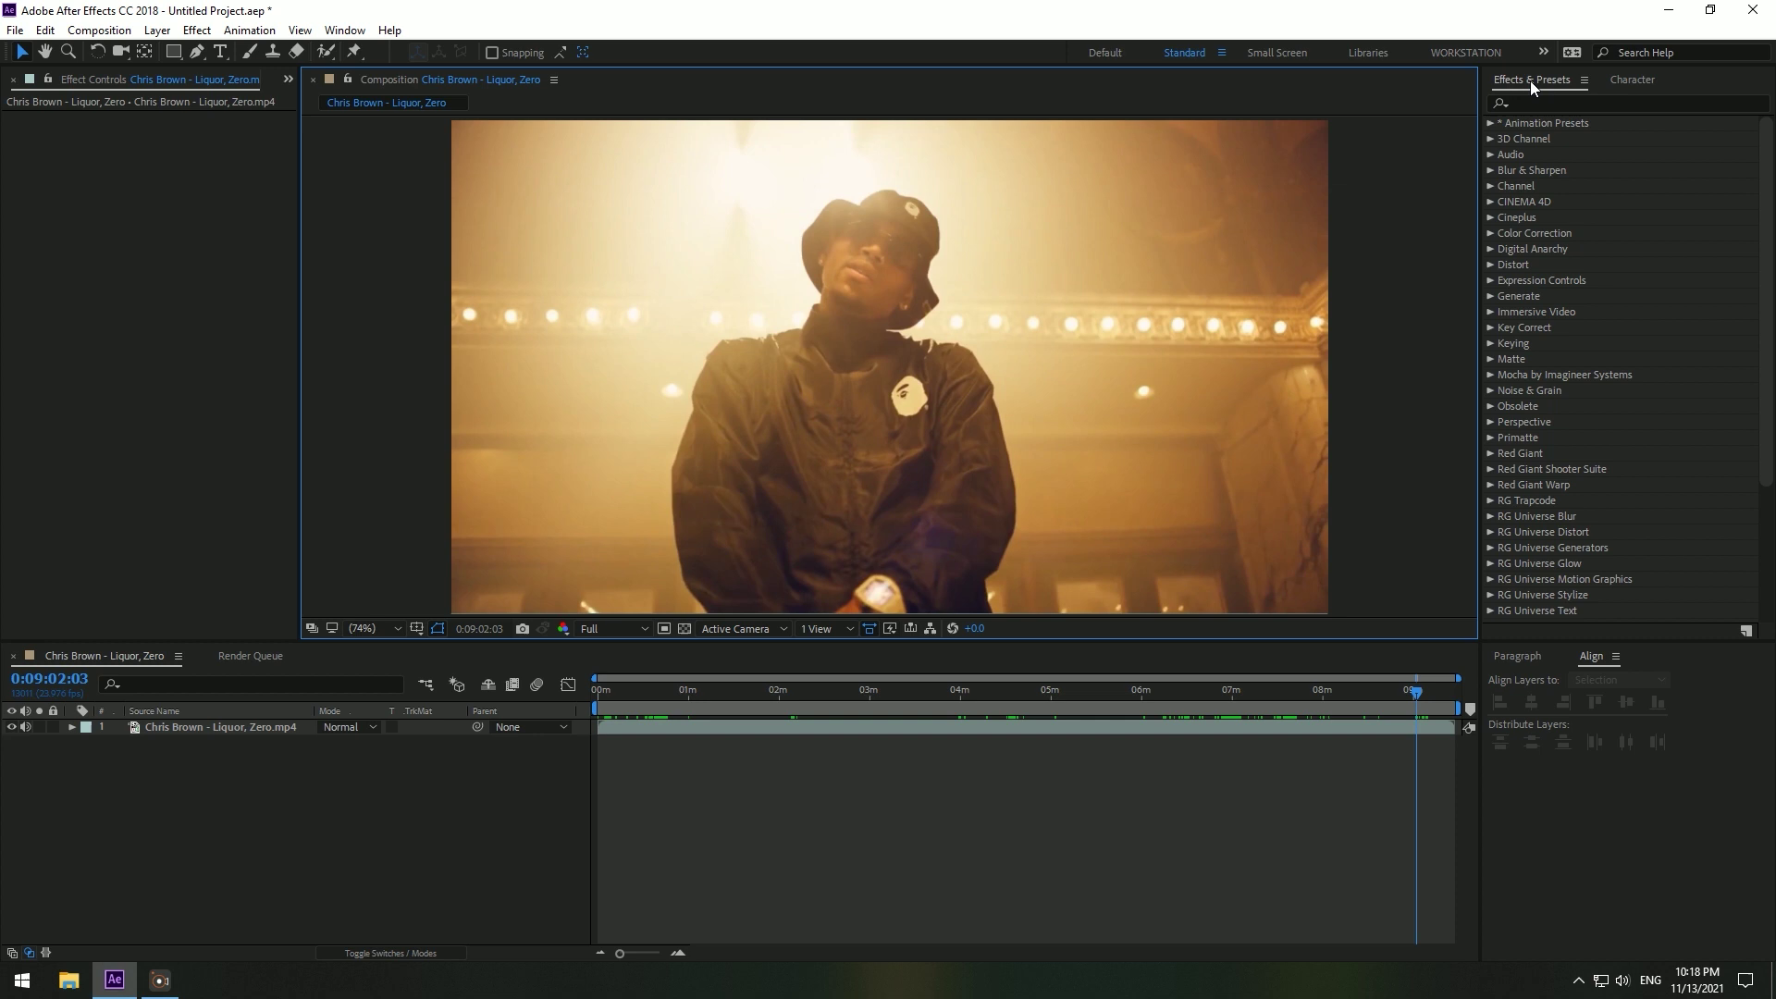
click(1530, 81)
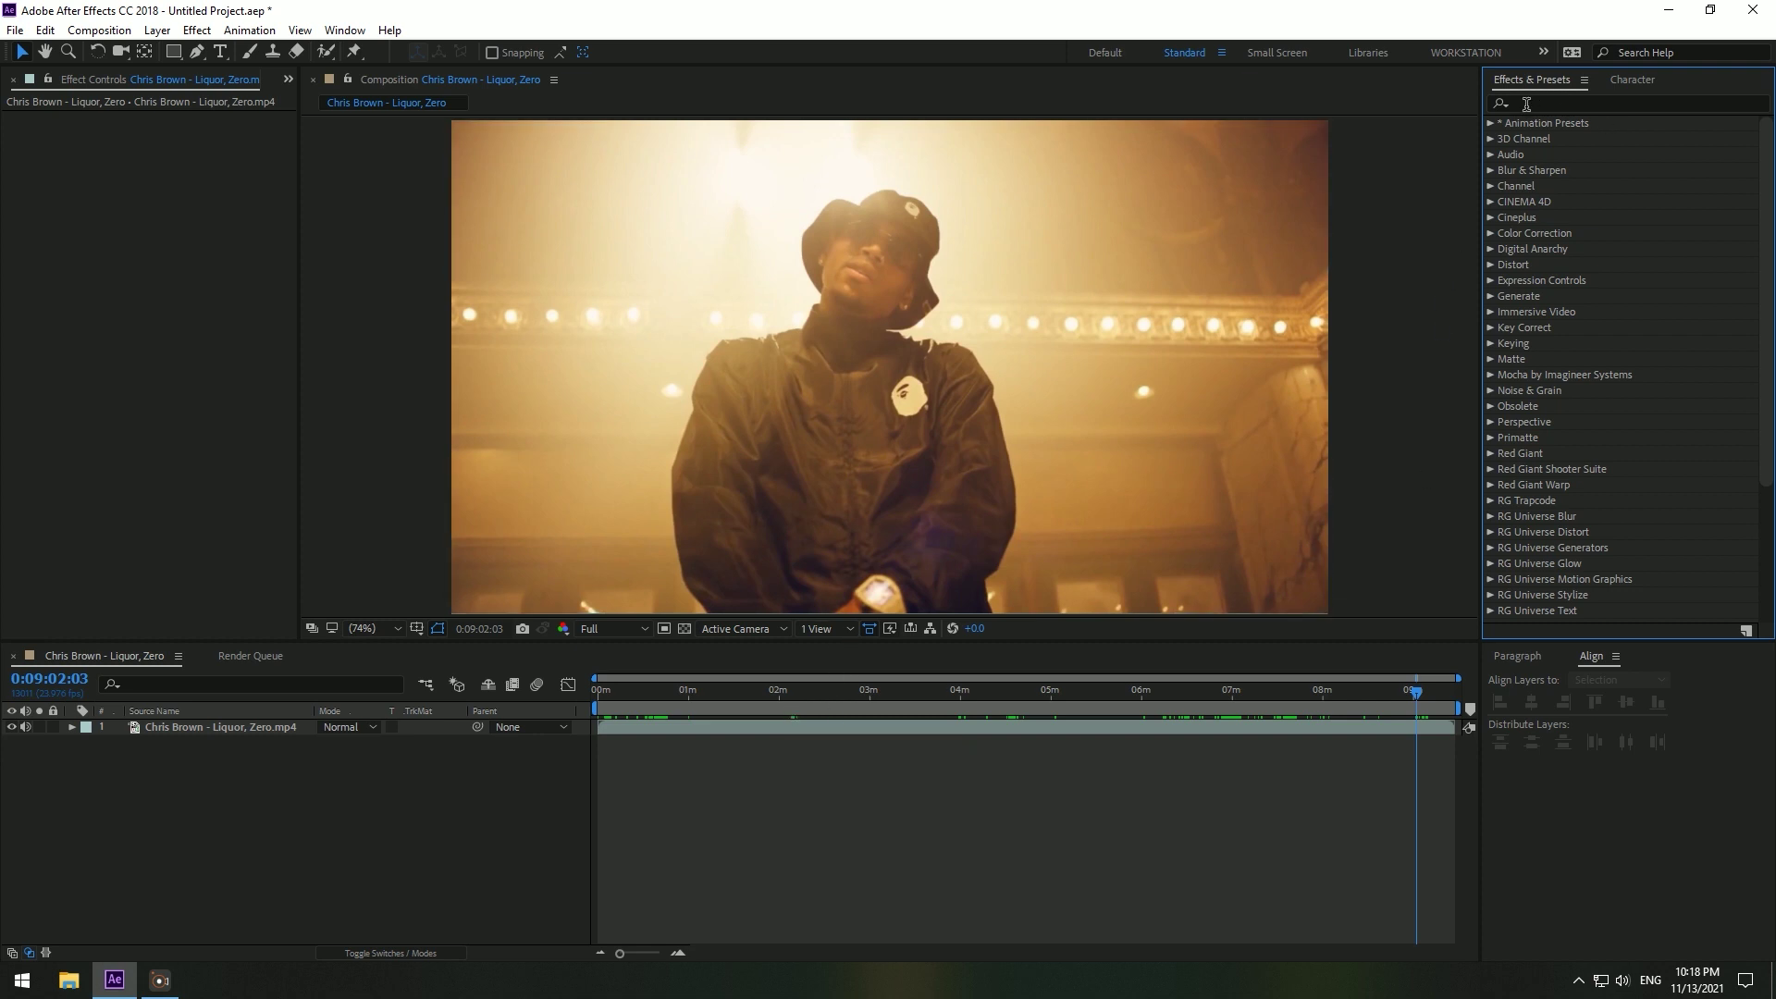
click(1534, 103)
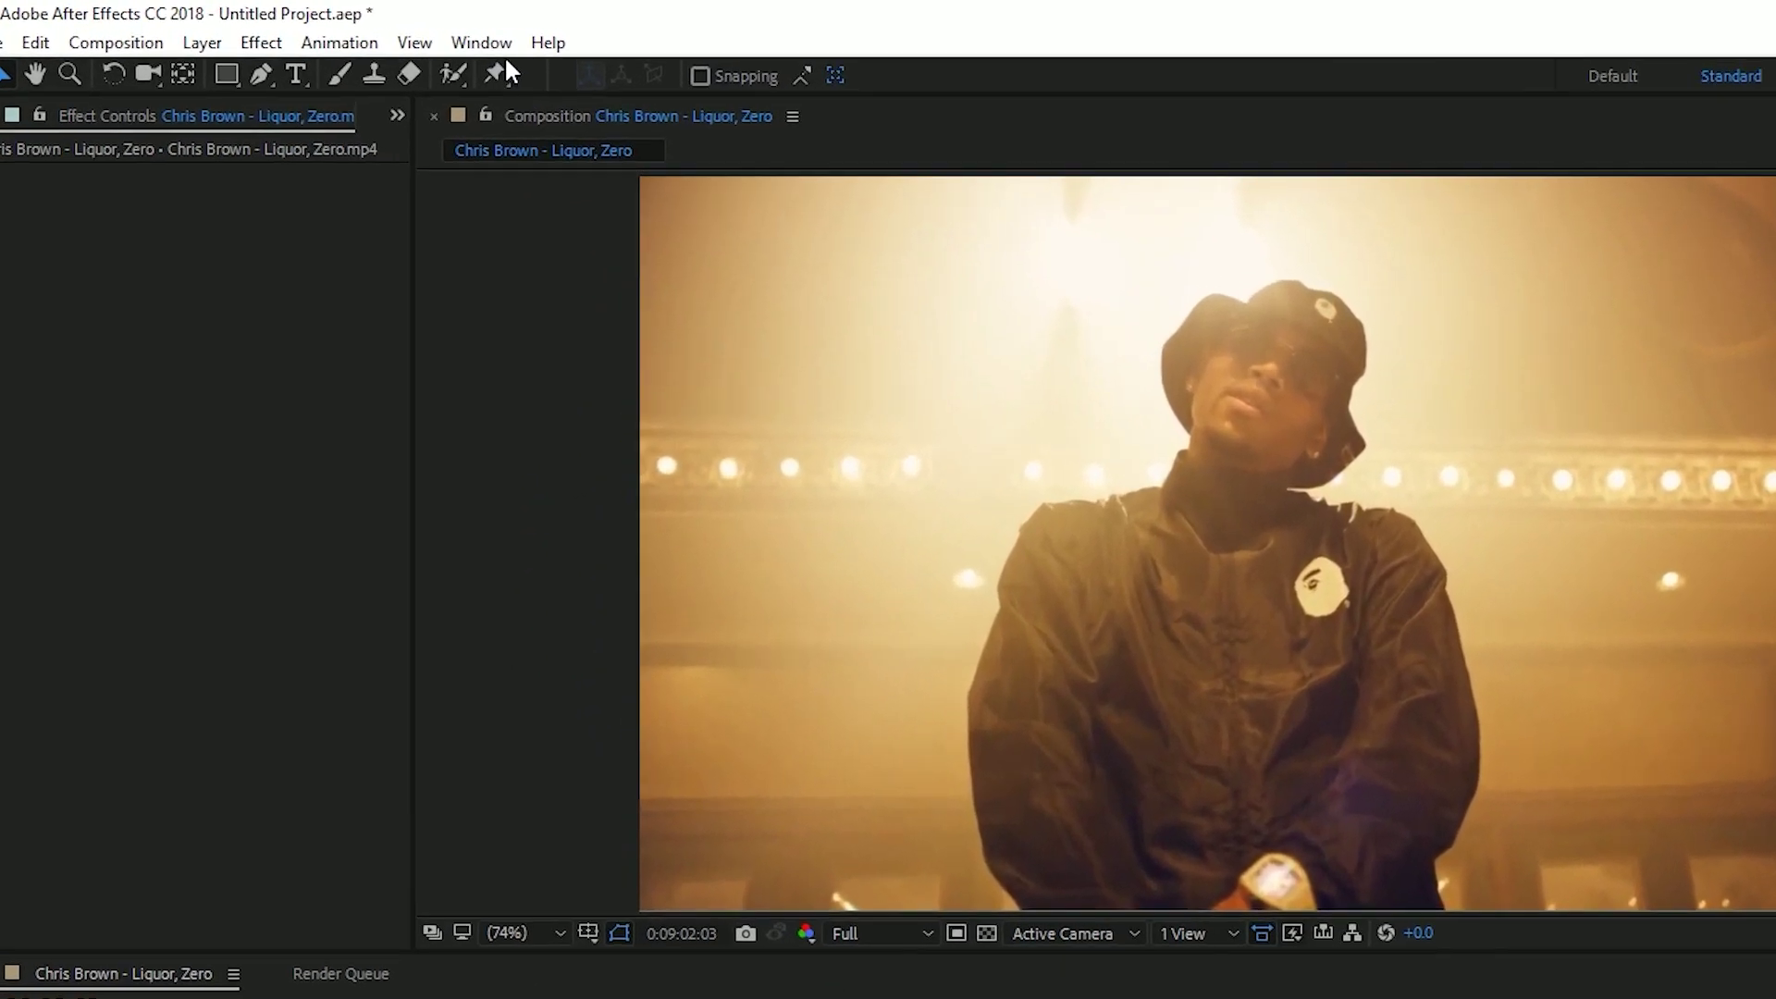
Step: Add the Tracker tools to the workspace and return to the Align options
click(403, 35)
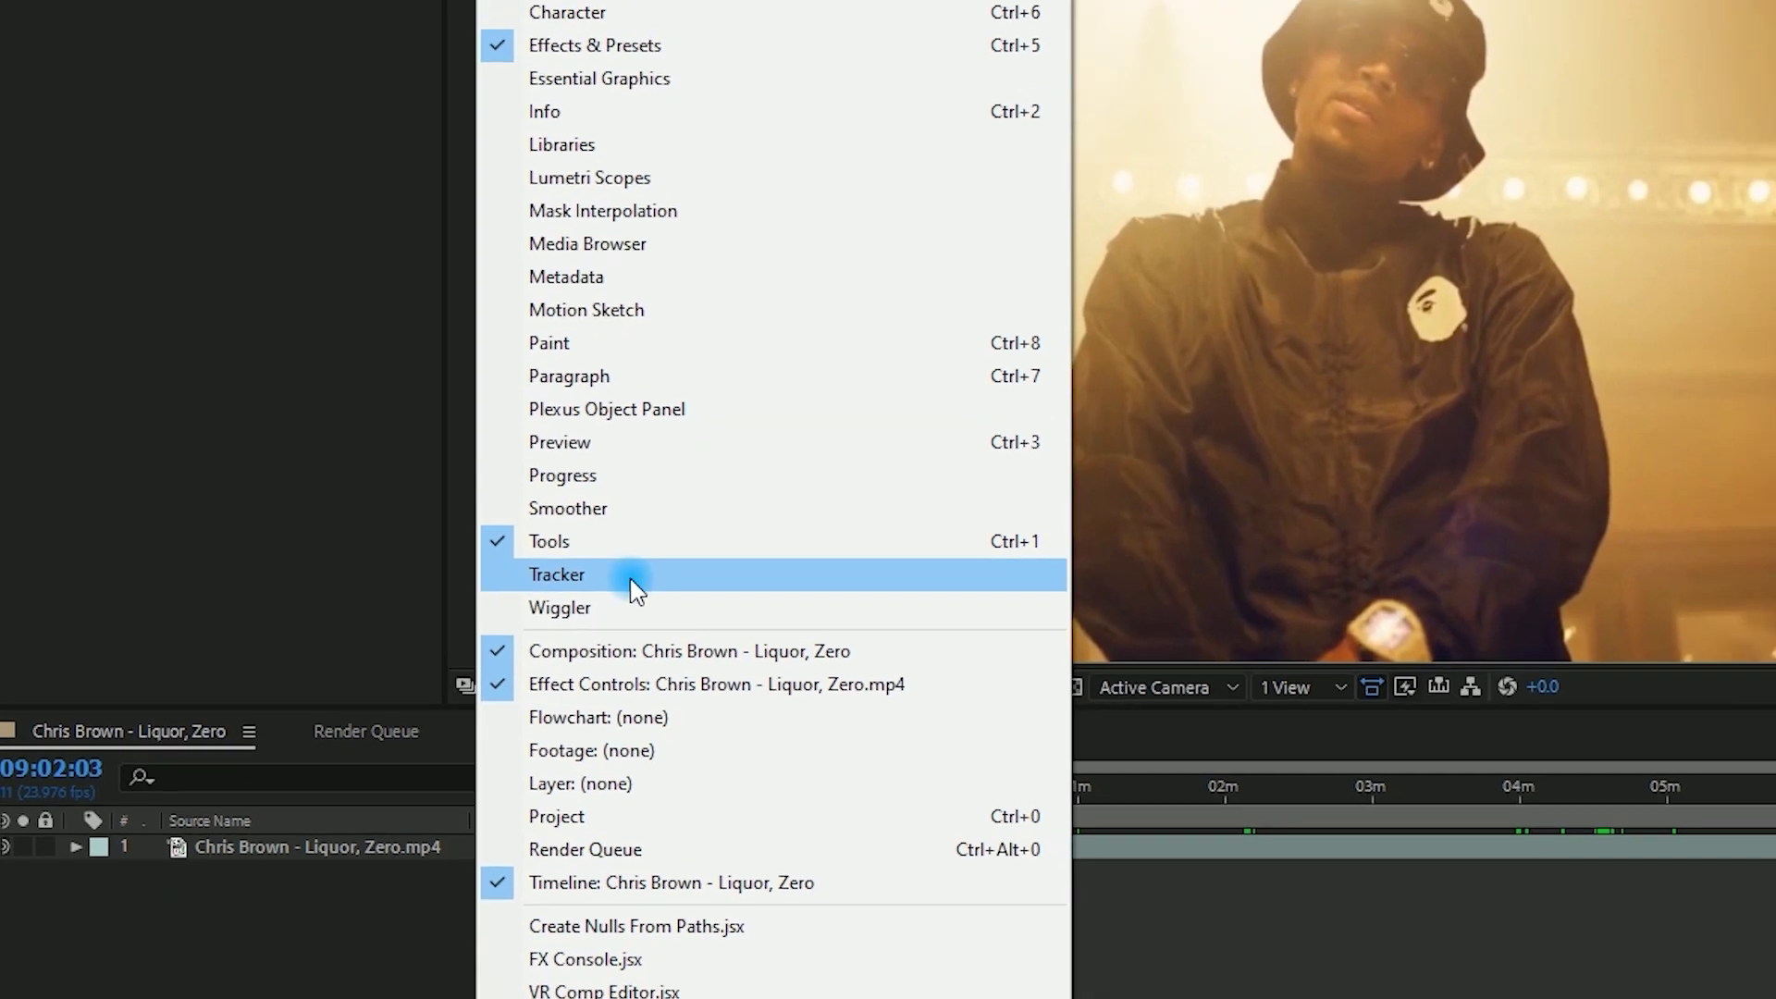
click(662, 578)
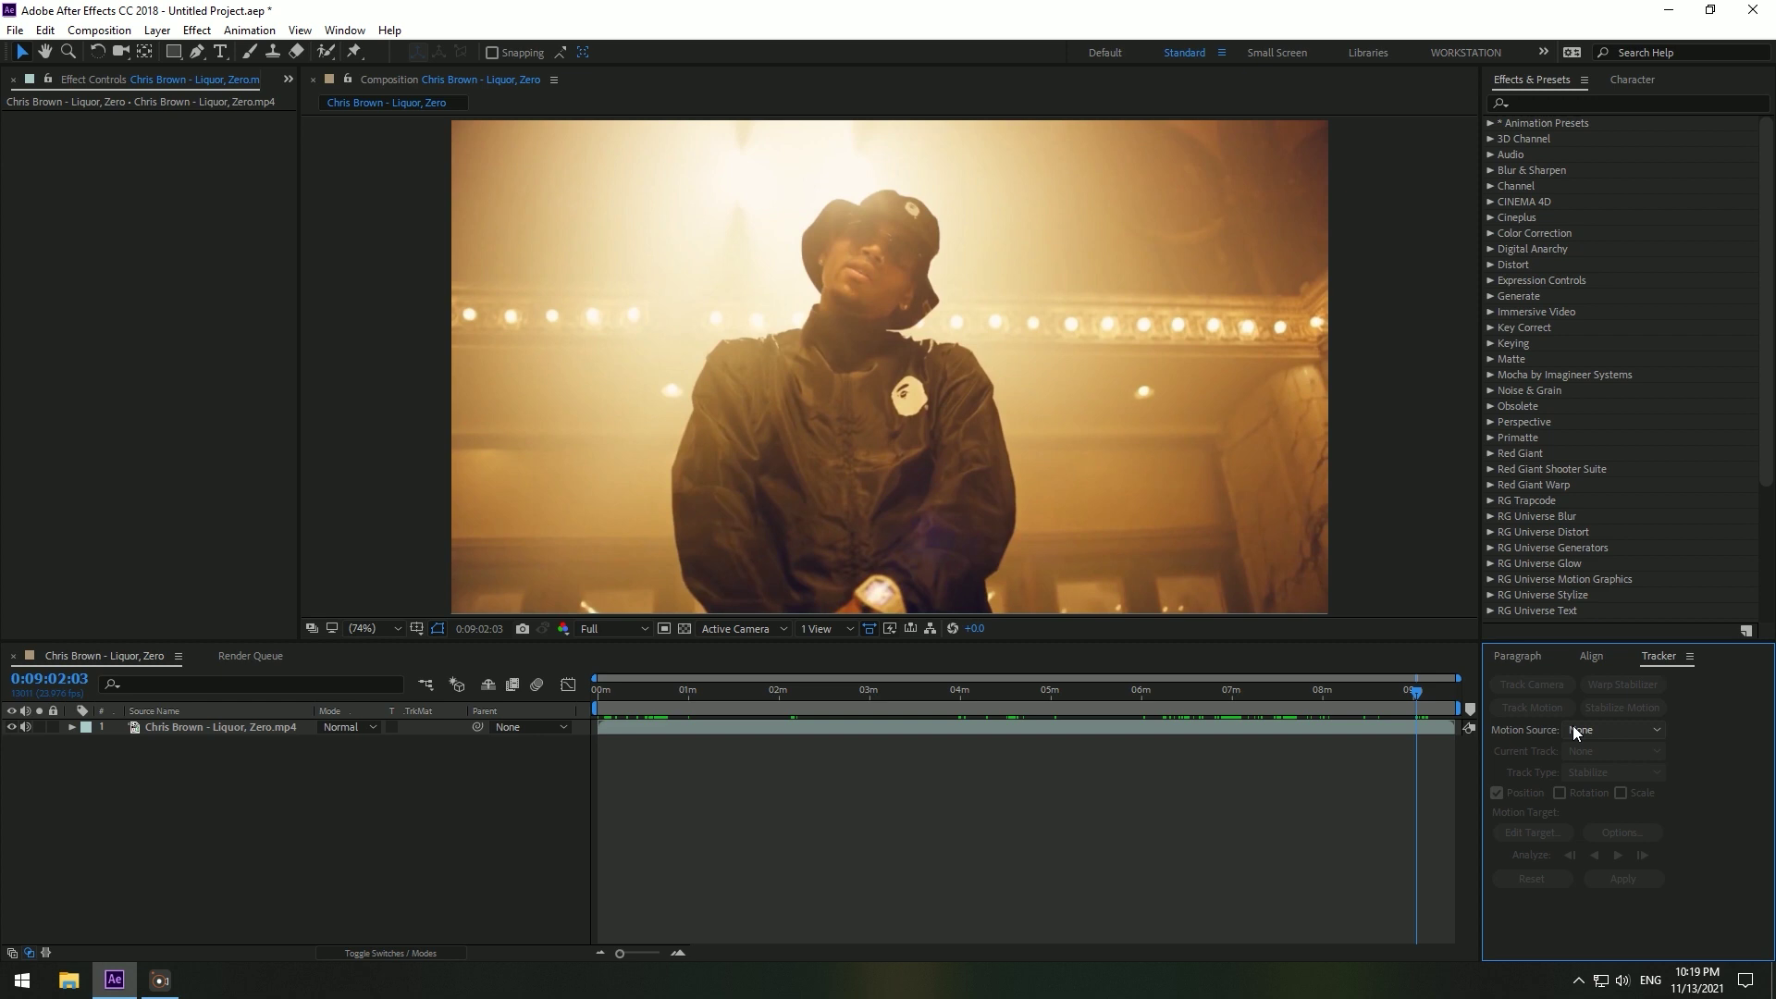
click(1591, 657)
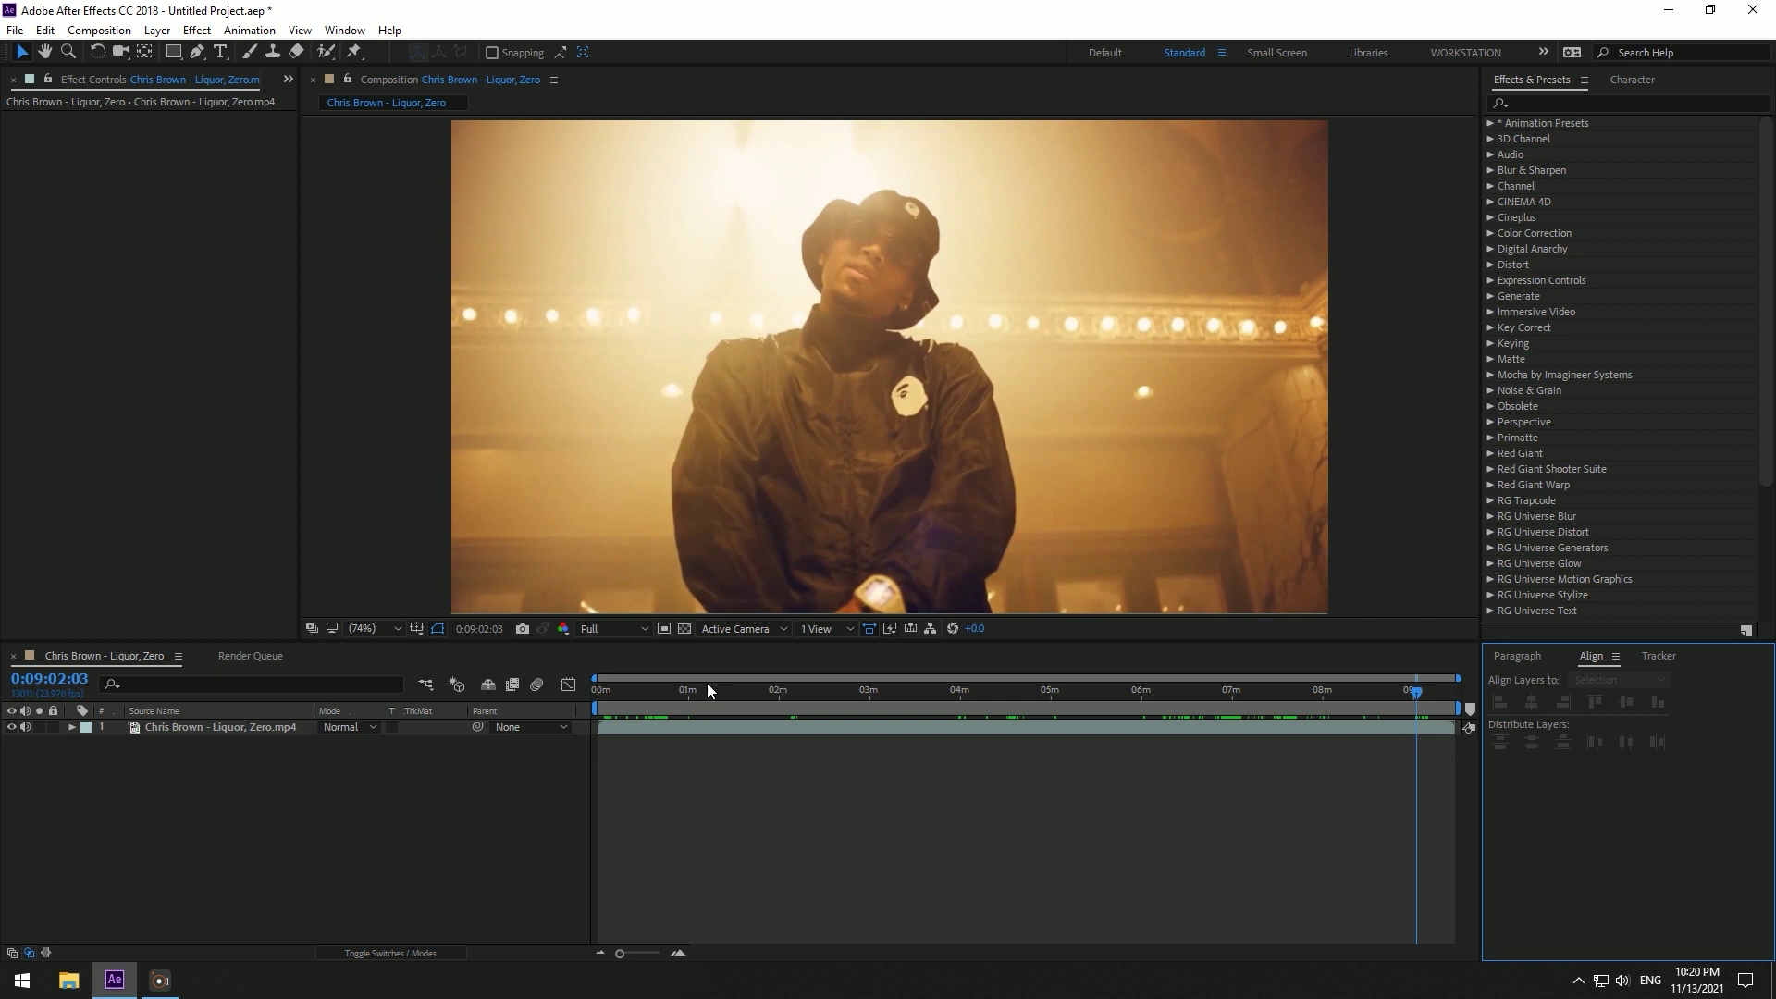
Step: Scrub through the "Chris Brown - Liquor, Zero" composition to 0:07:16:18 and view the Render Queue
click(378, 836)
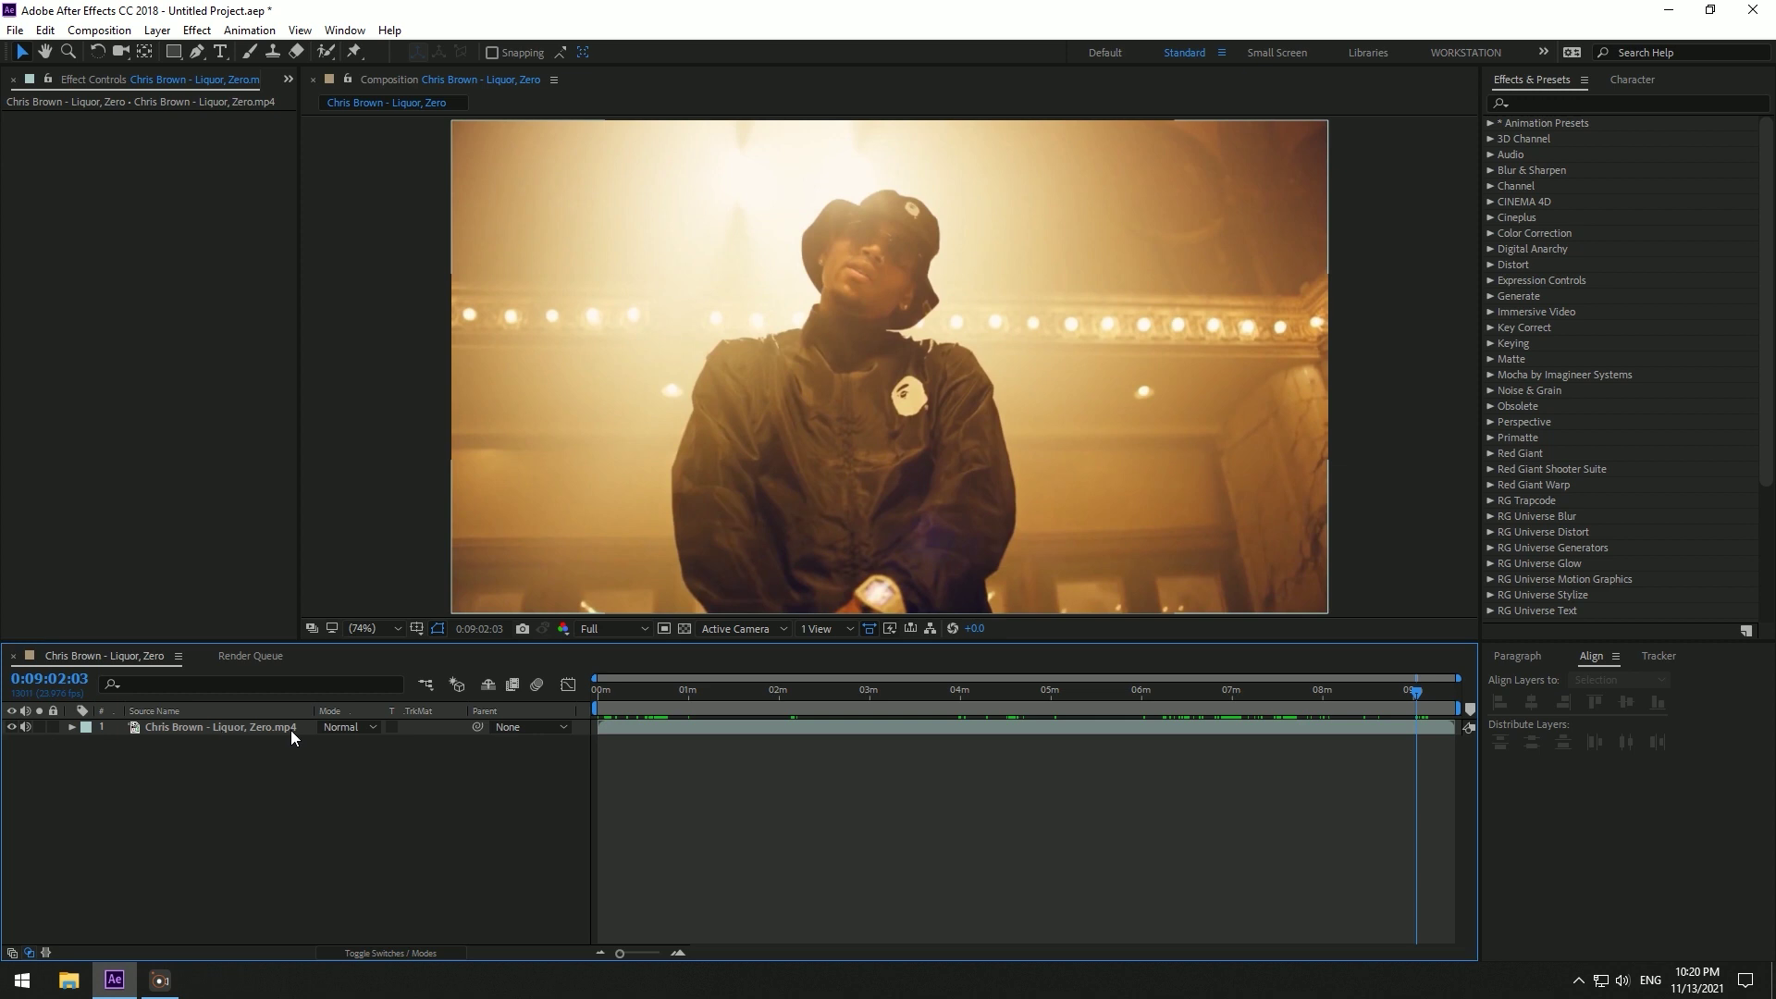
drag(893, 692, 710, 697)
drag(831, 705, 1257, 696)
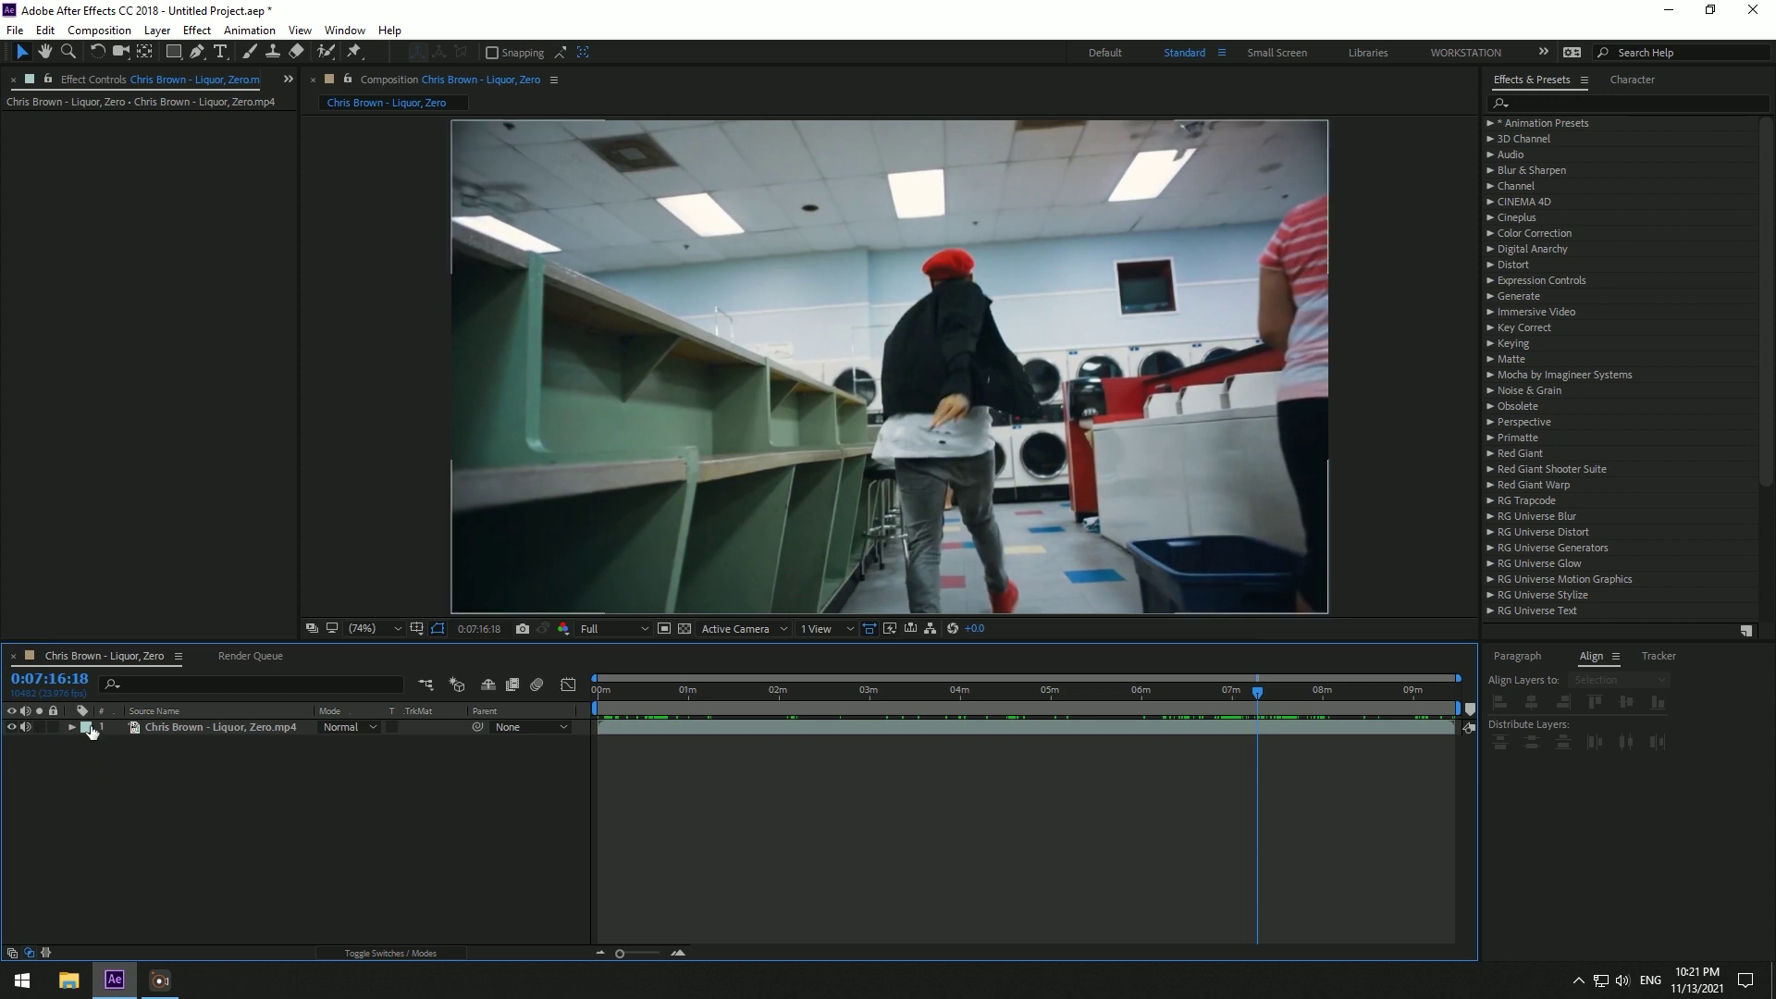
click(248, 657)
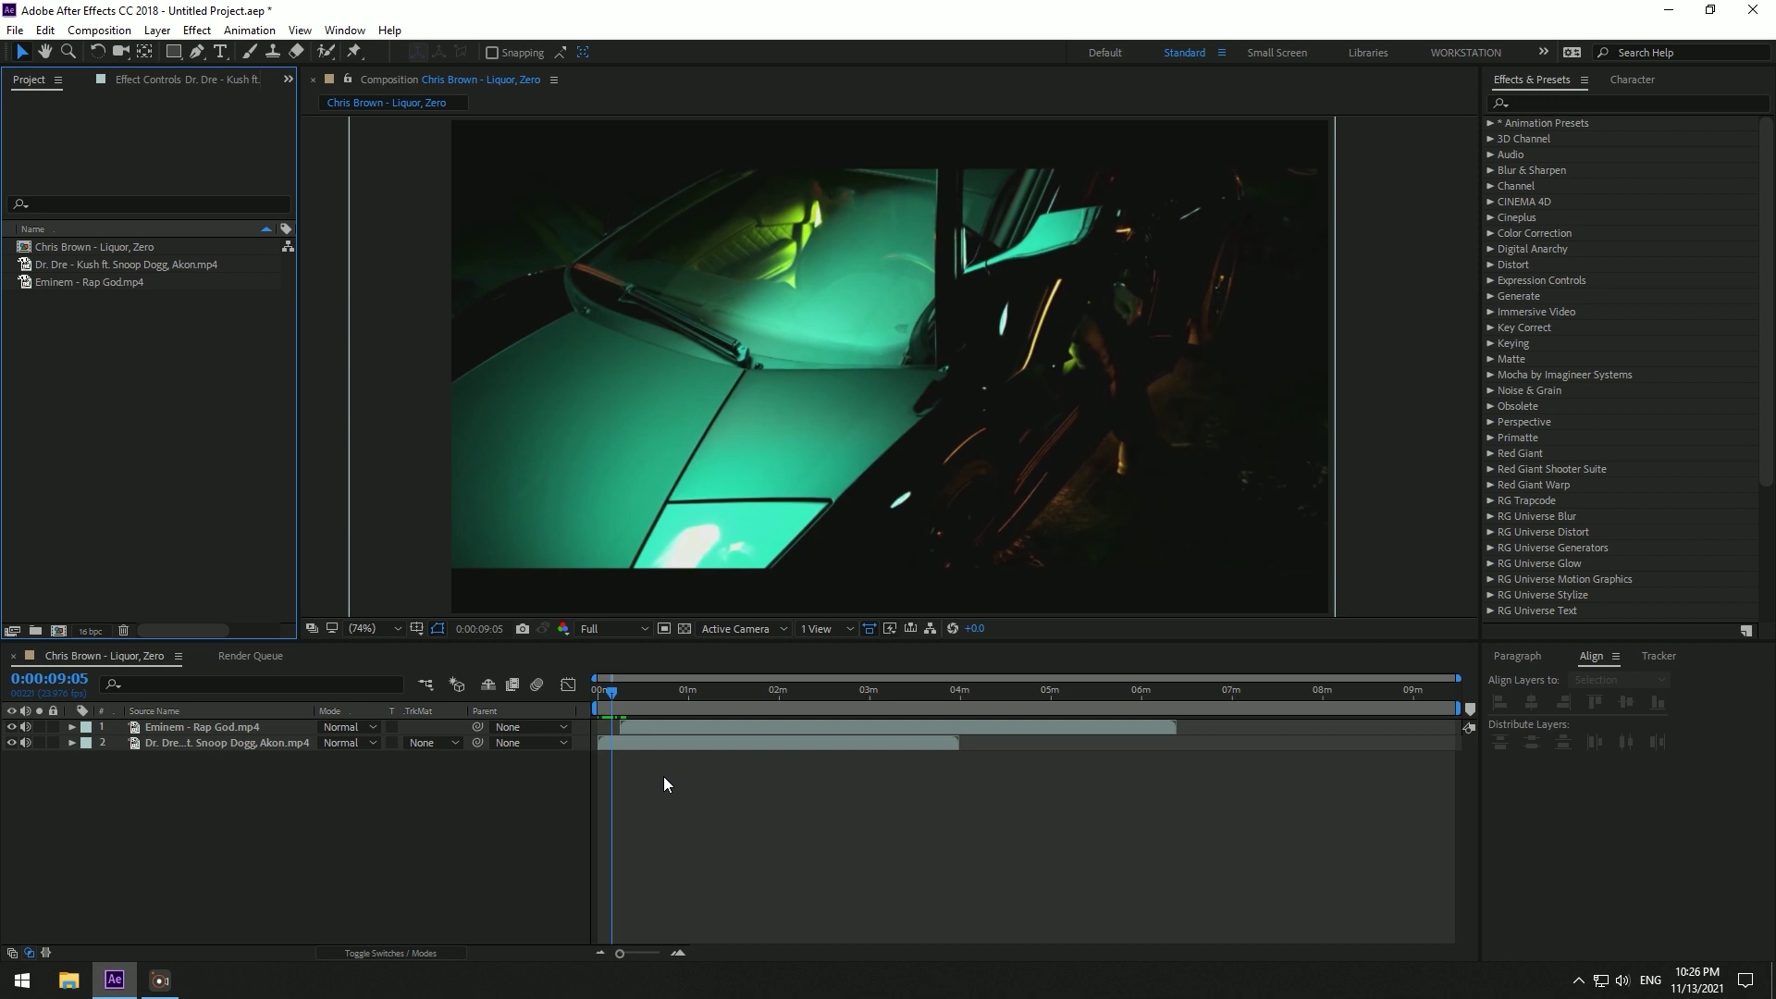
Step: Move the current time to 0:00:22:01 and select the "Eminem - Rap God.mp4" layer
click(708, 791)
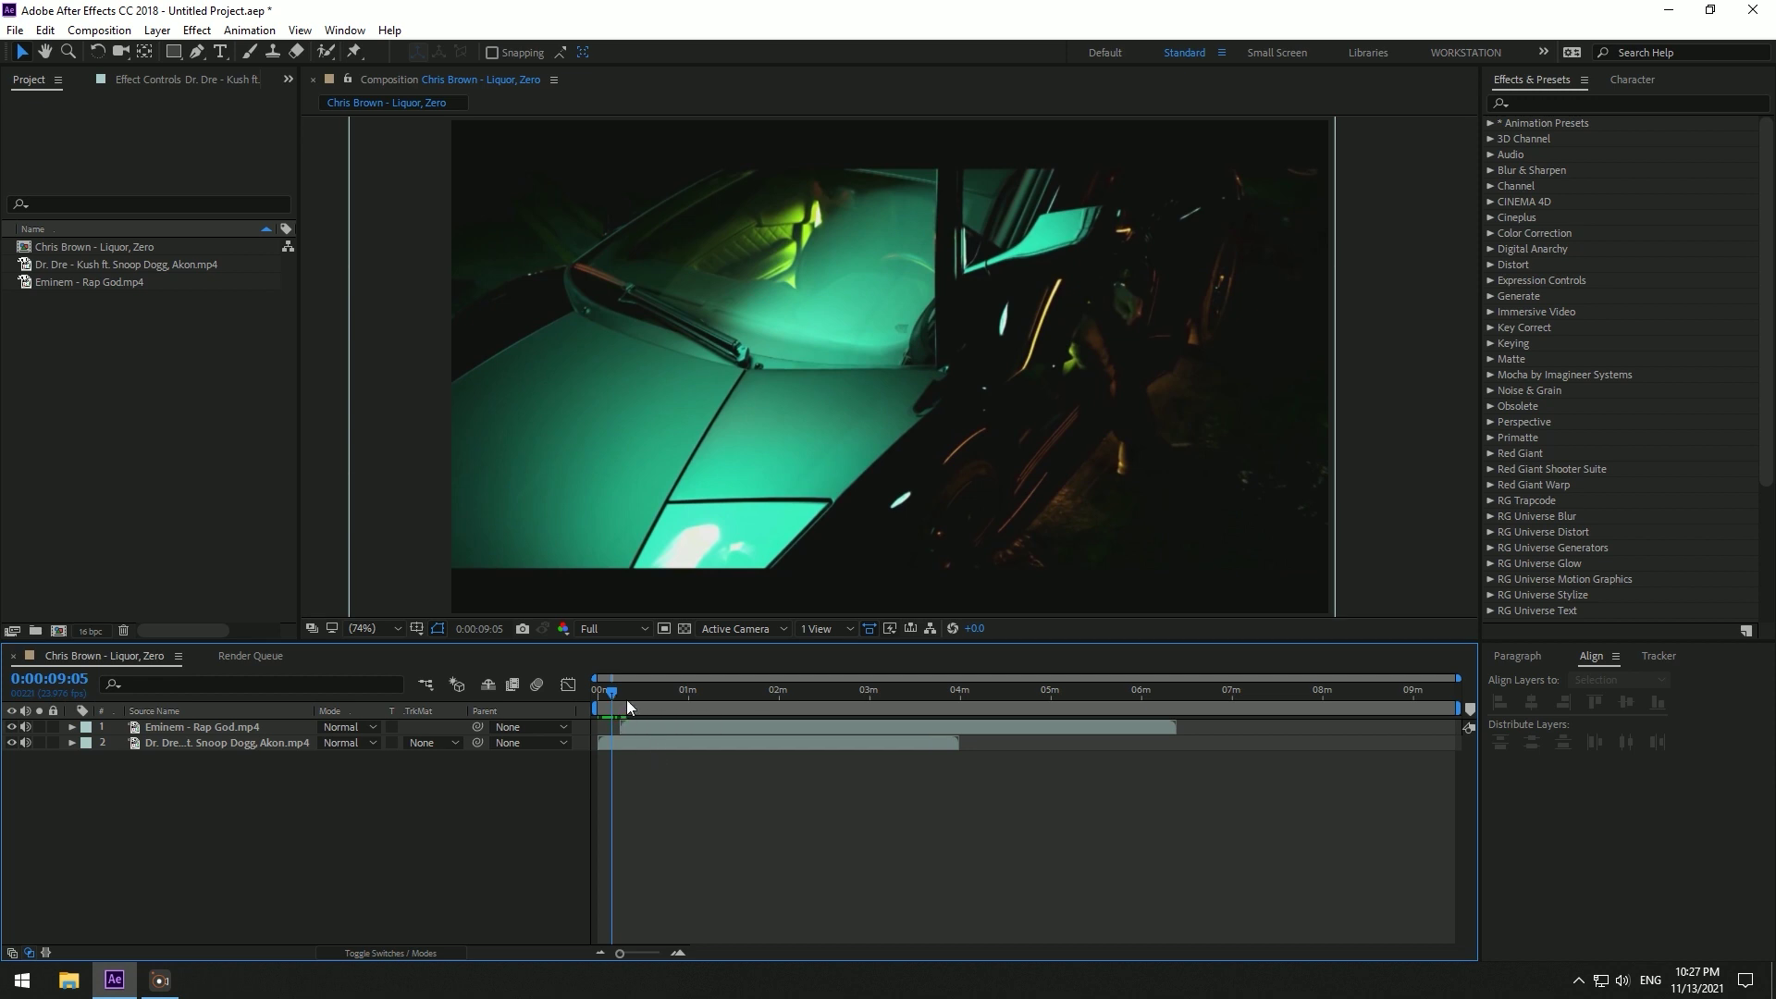
drag(616, 686, 629, 744)
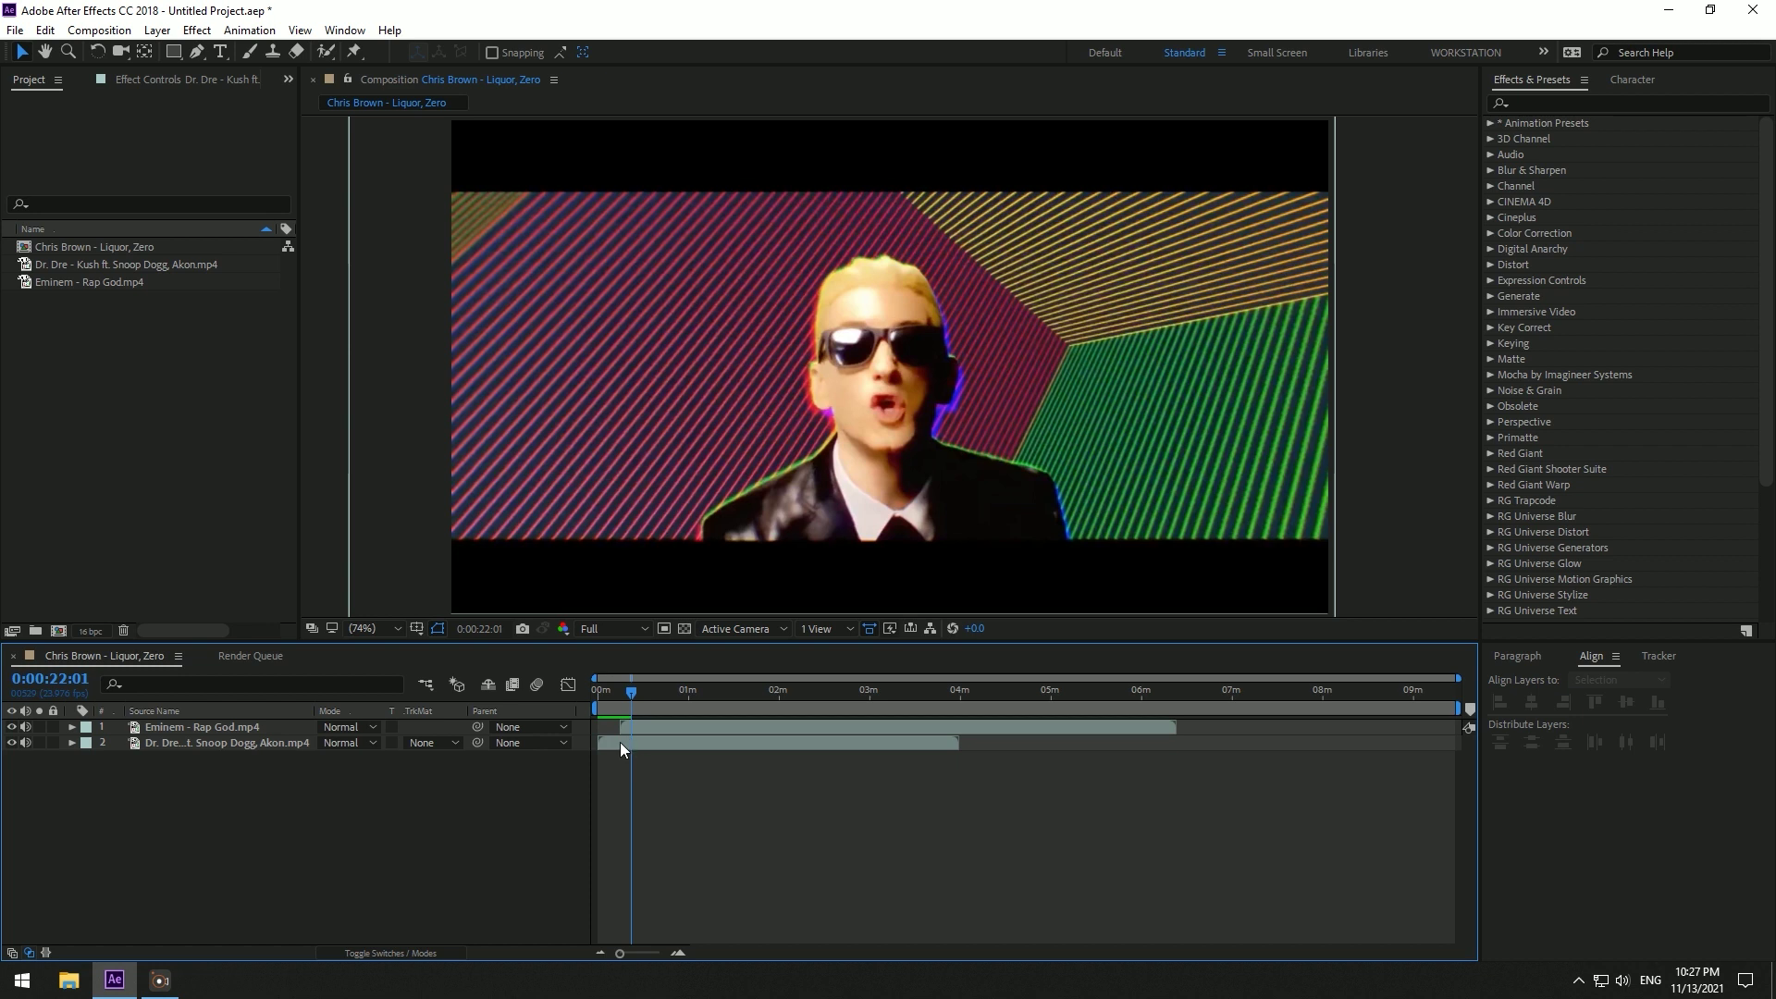
click(644, 725)
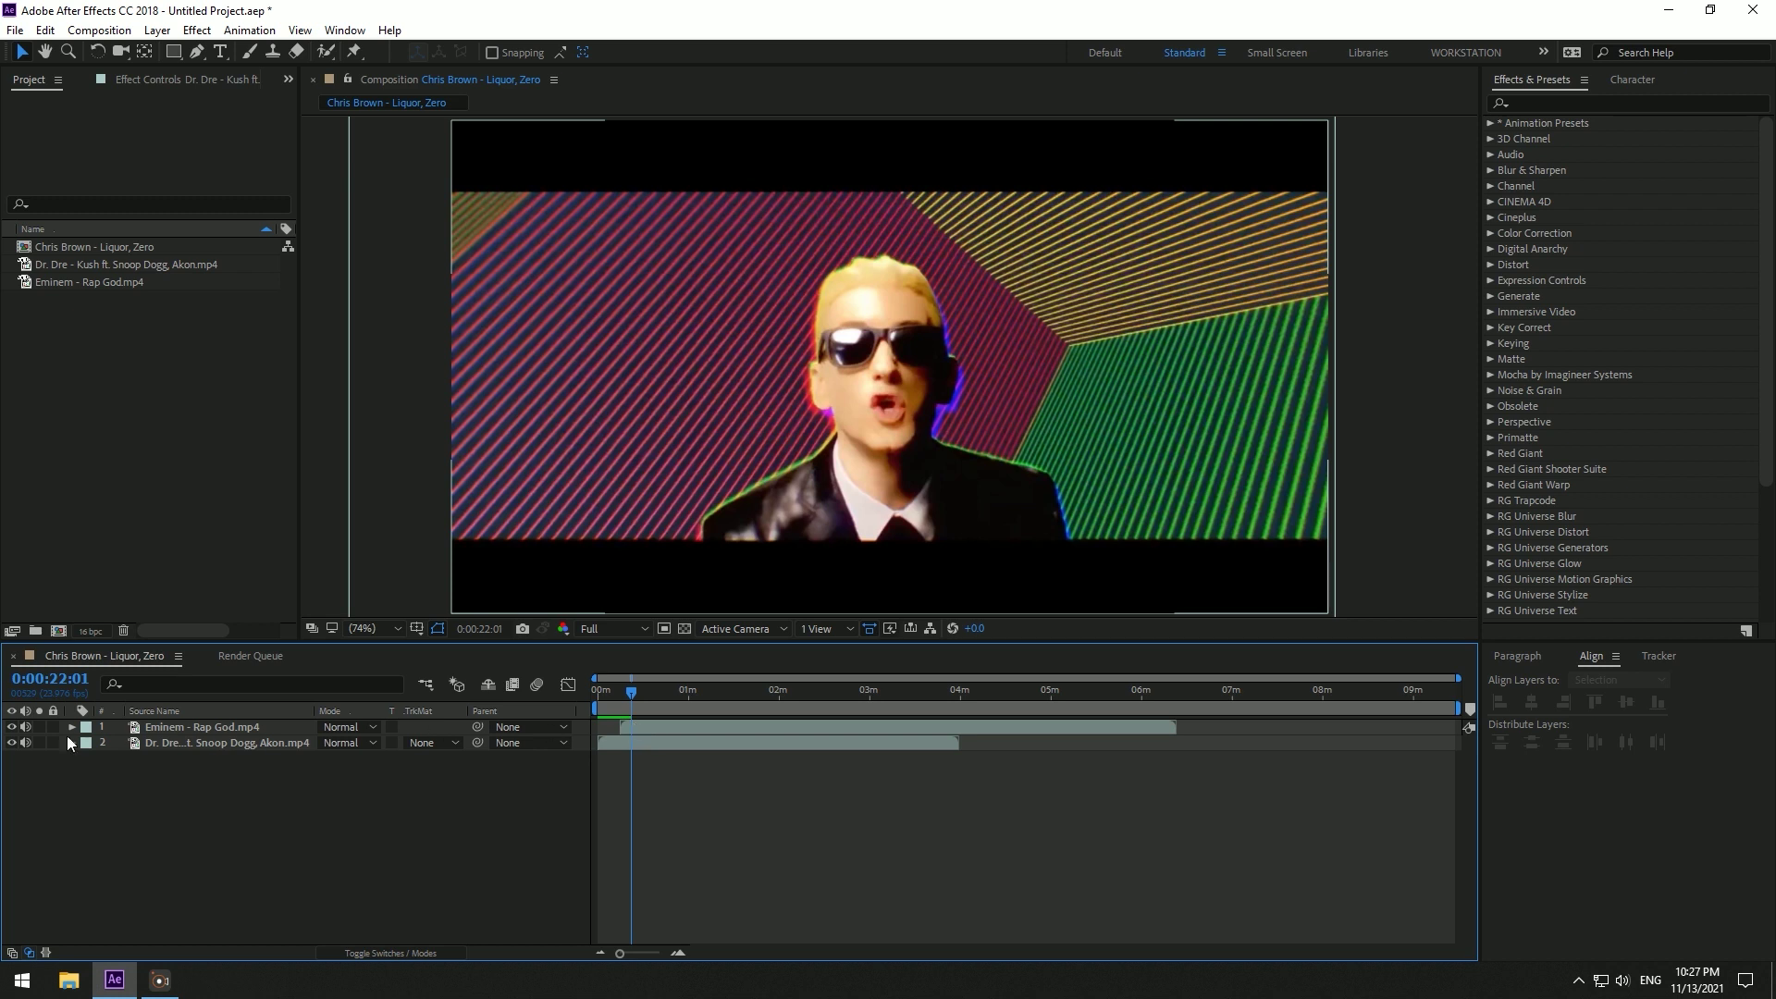
click(193, 728)
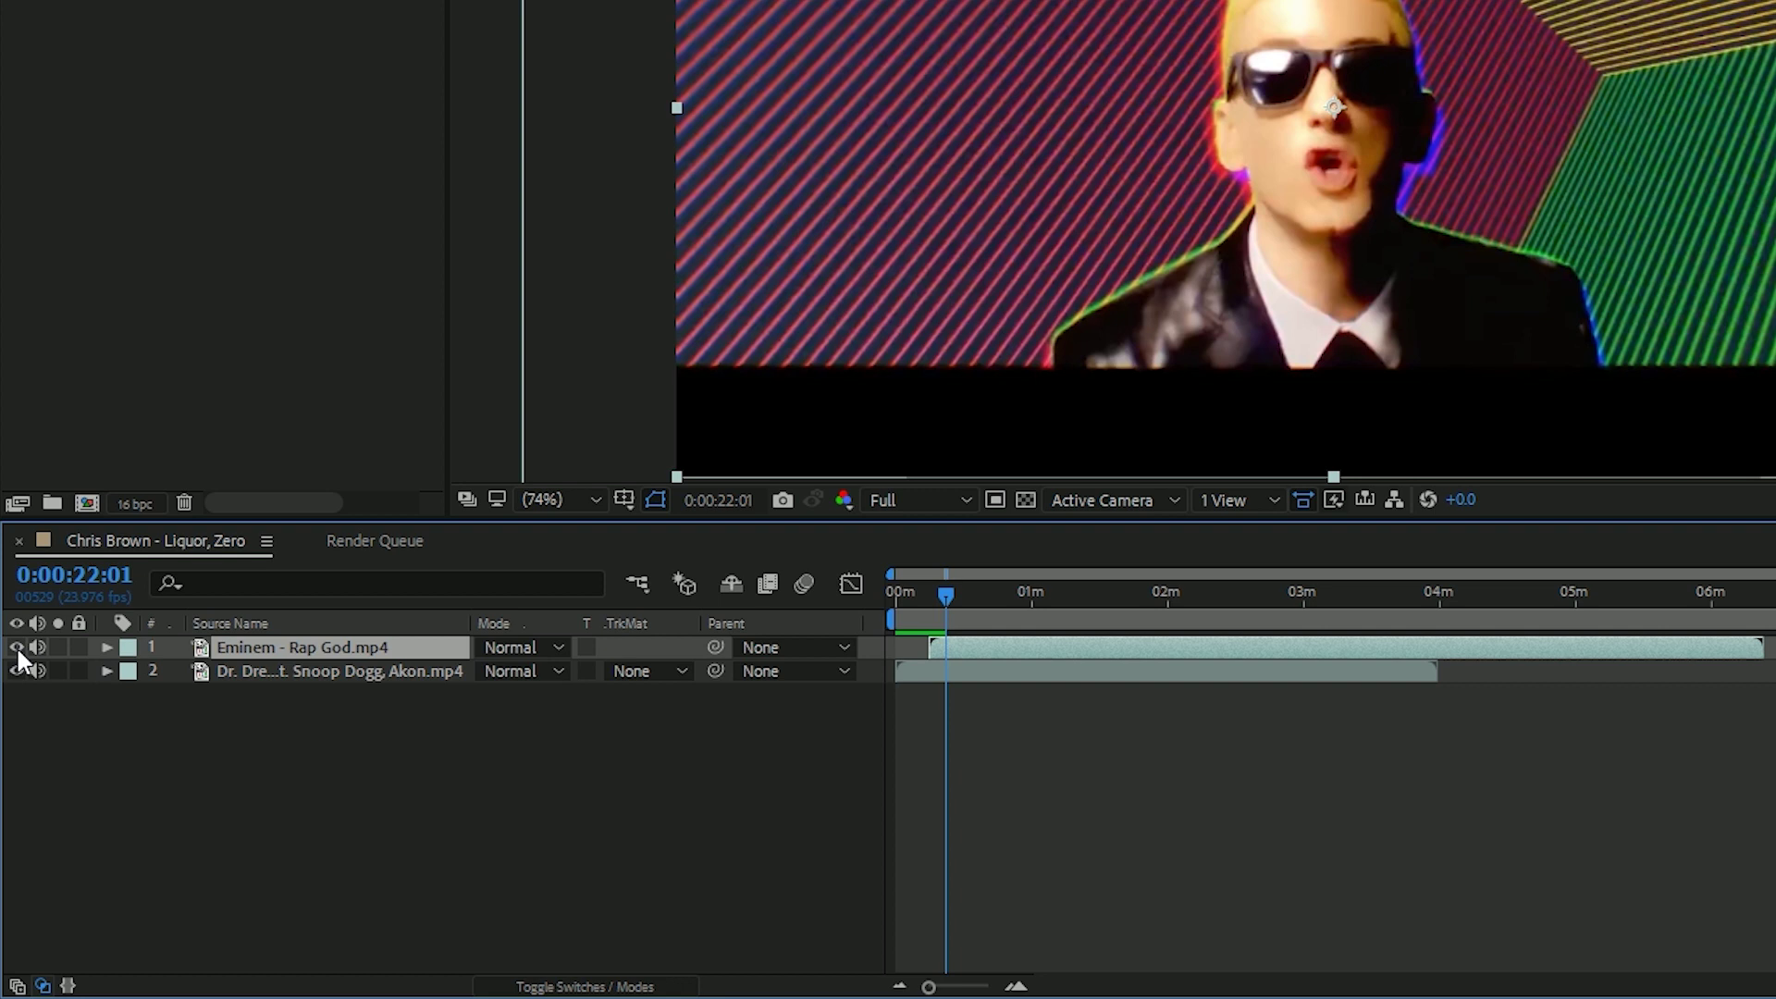
Step: Hide the "Eminem - Rap God.mp4" layer and show it again, twice
click(16, 647)
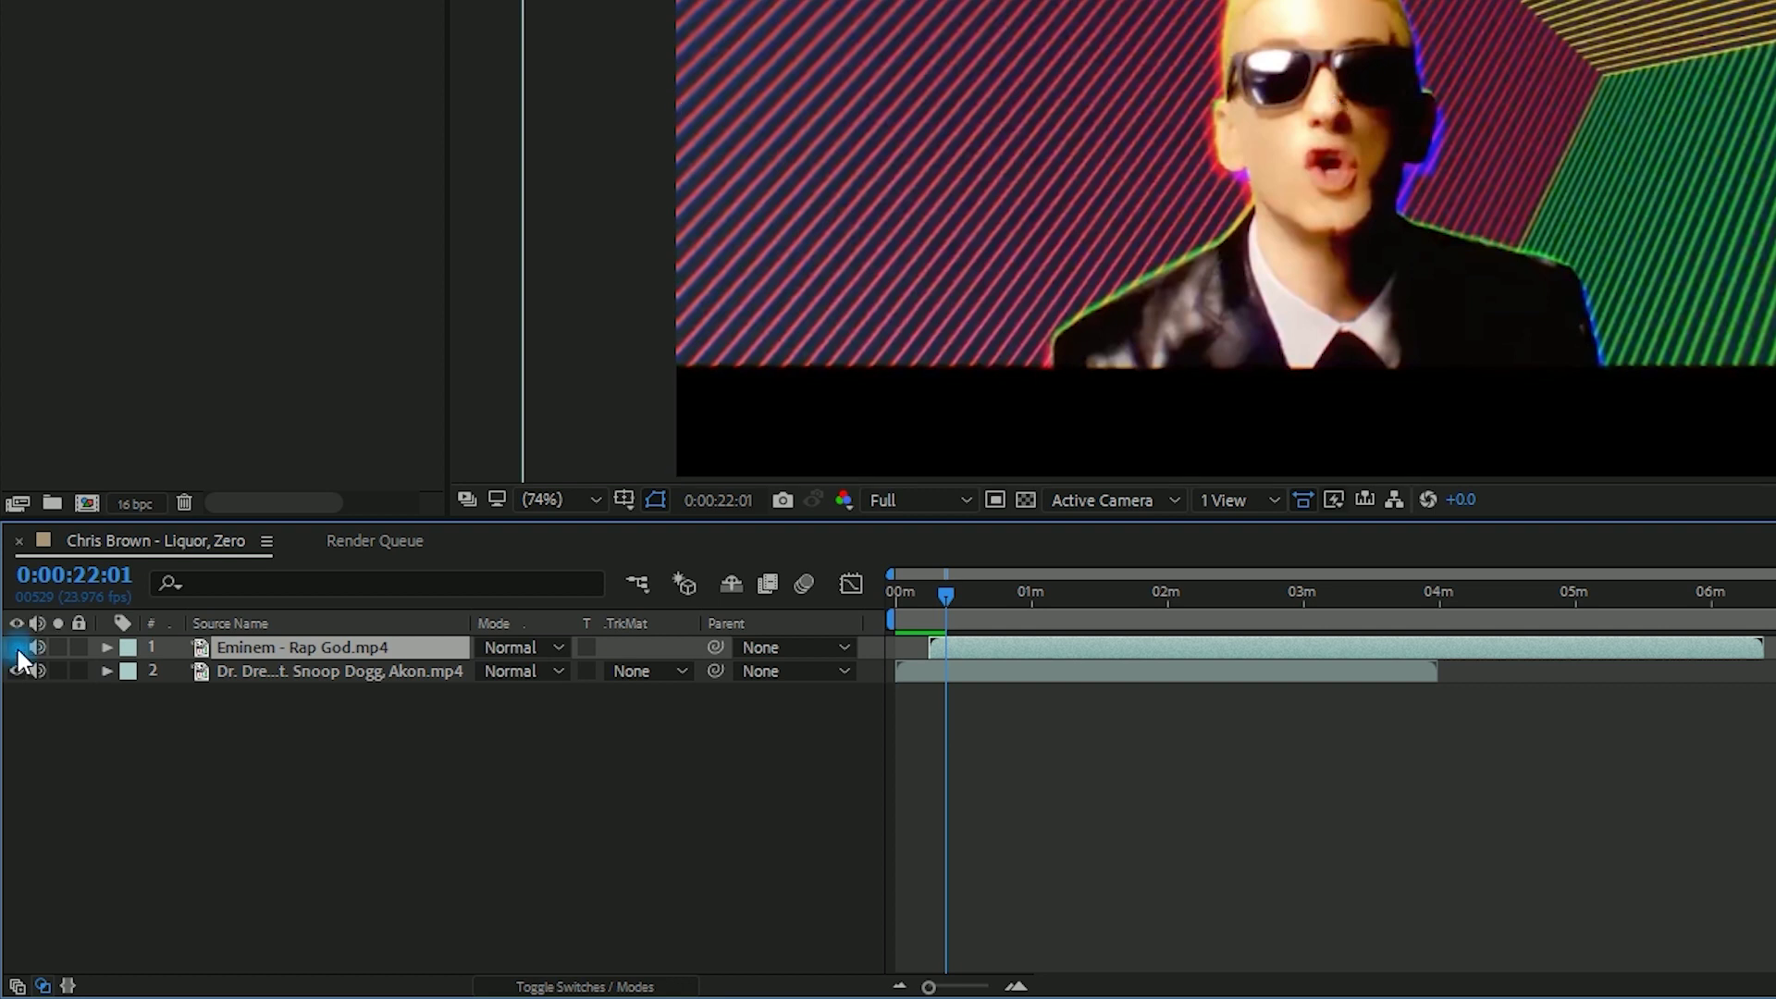
click(17, 647)
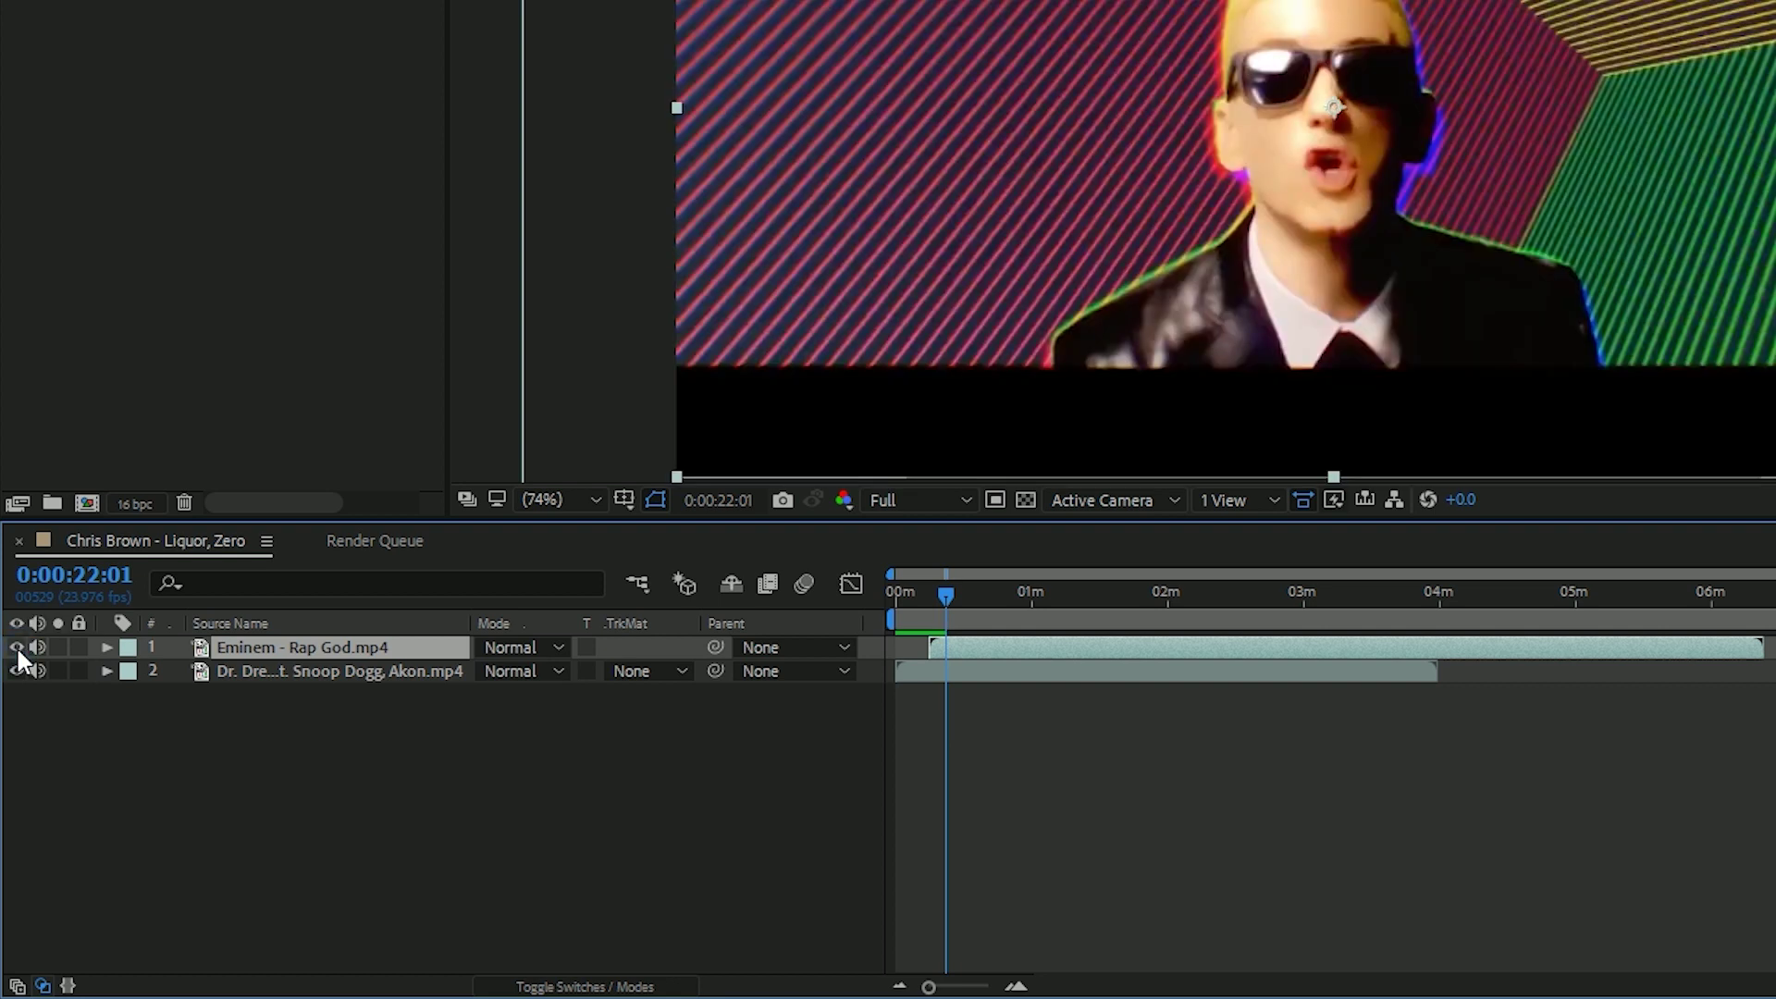
click(17, 648)
click(17, 647)
Step: Solo the "Eminem - Rap God.mp4" layer and the Dr. Dre layer in turn, switching each solo off again
click(57, 647)
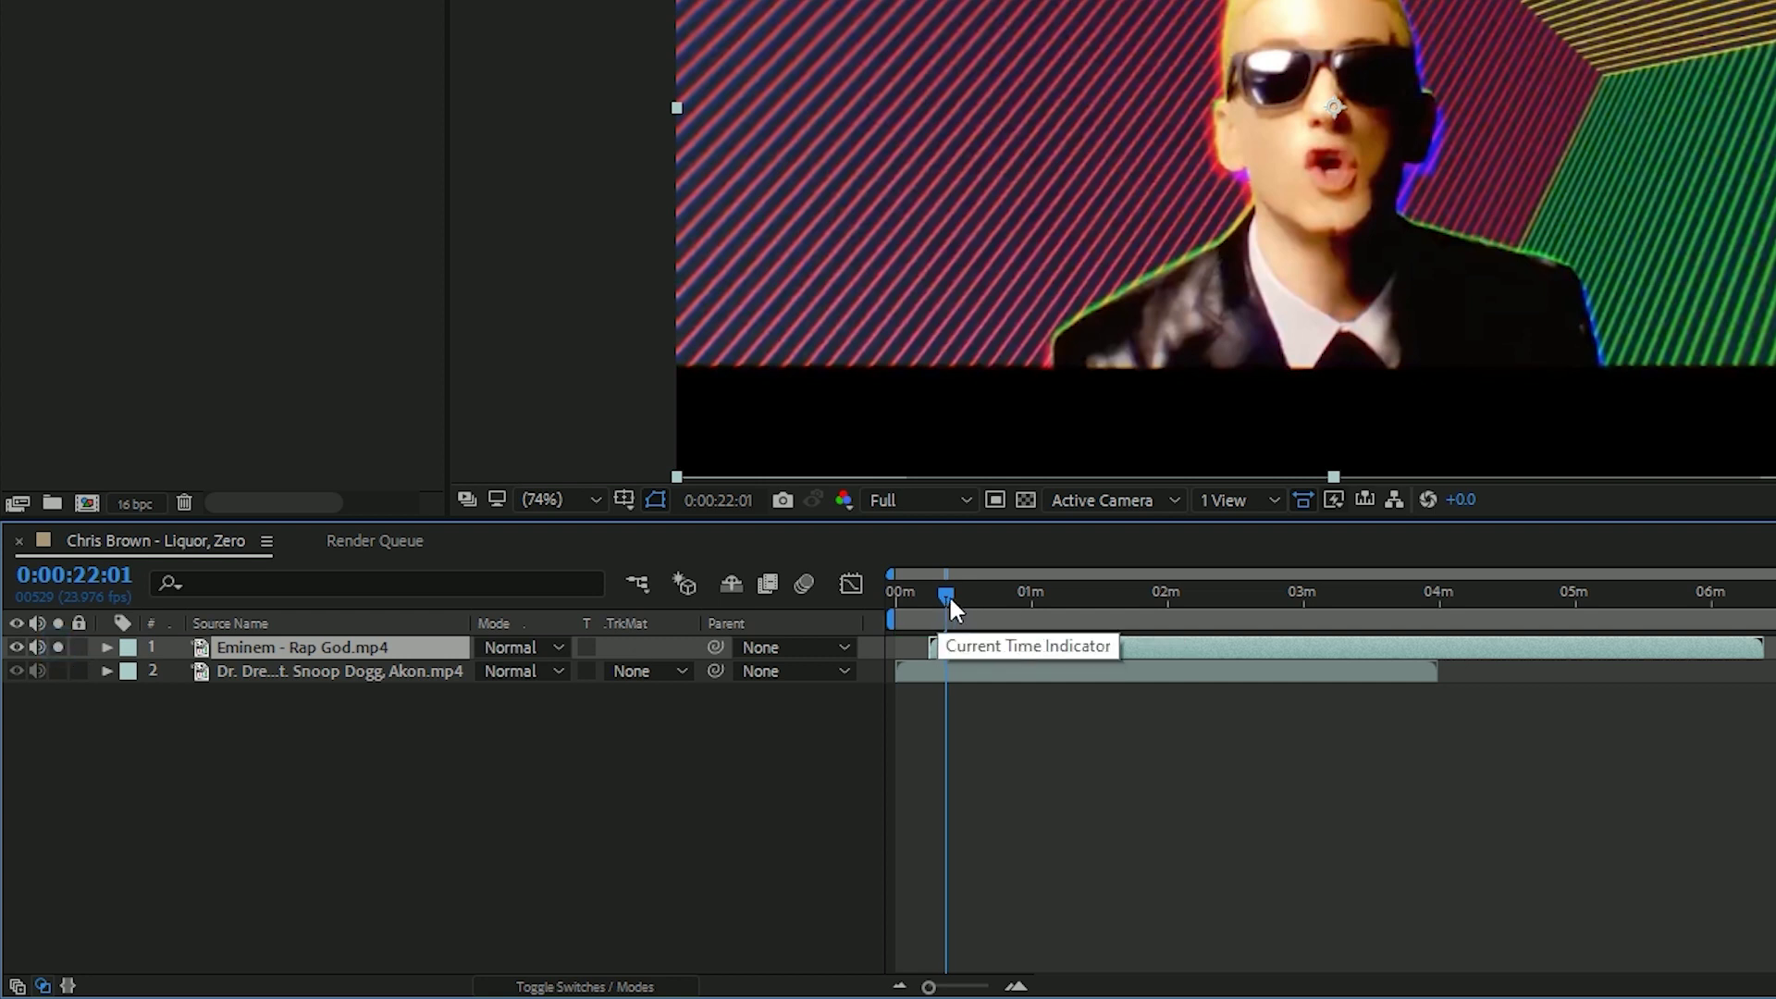
click(56, 646)
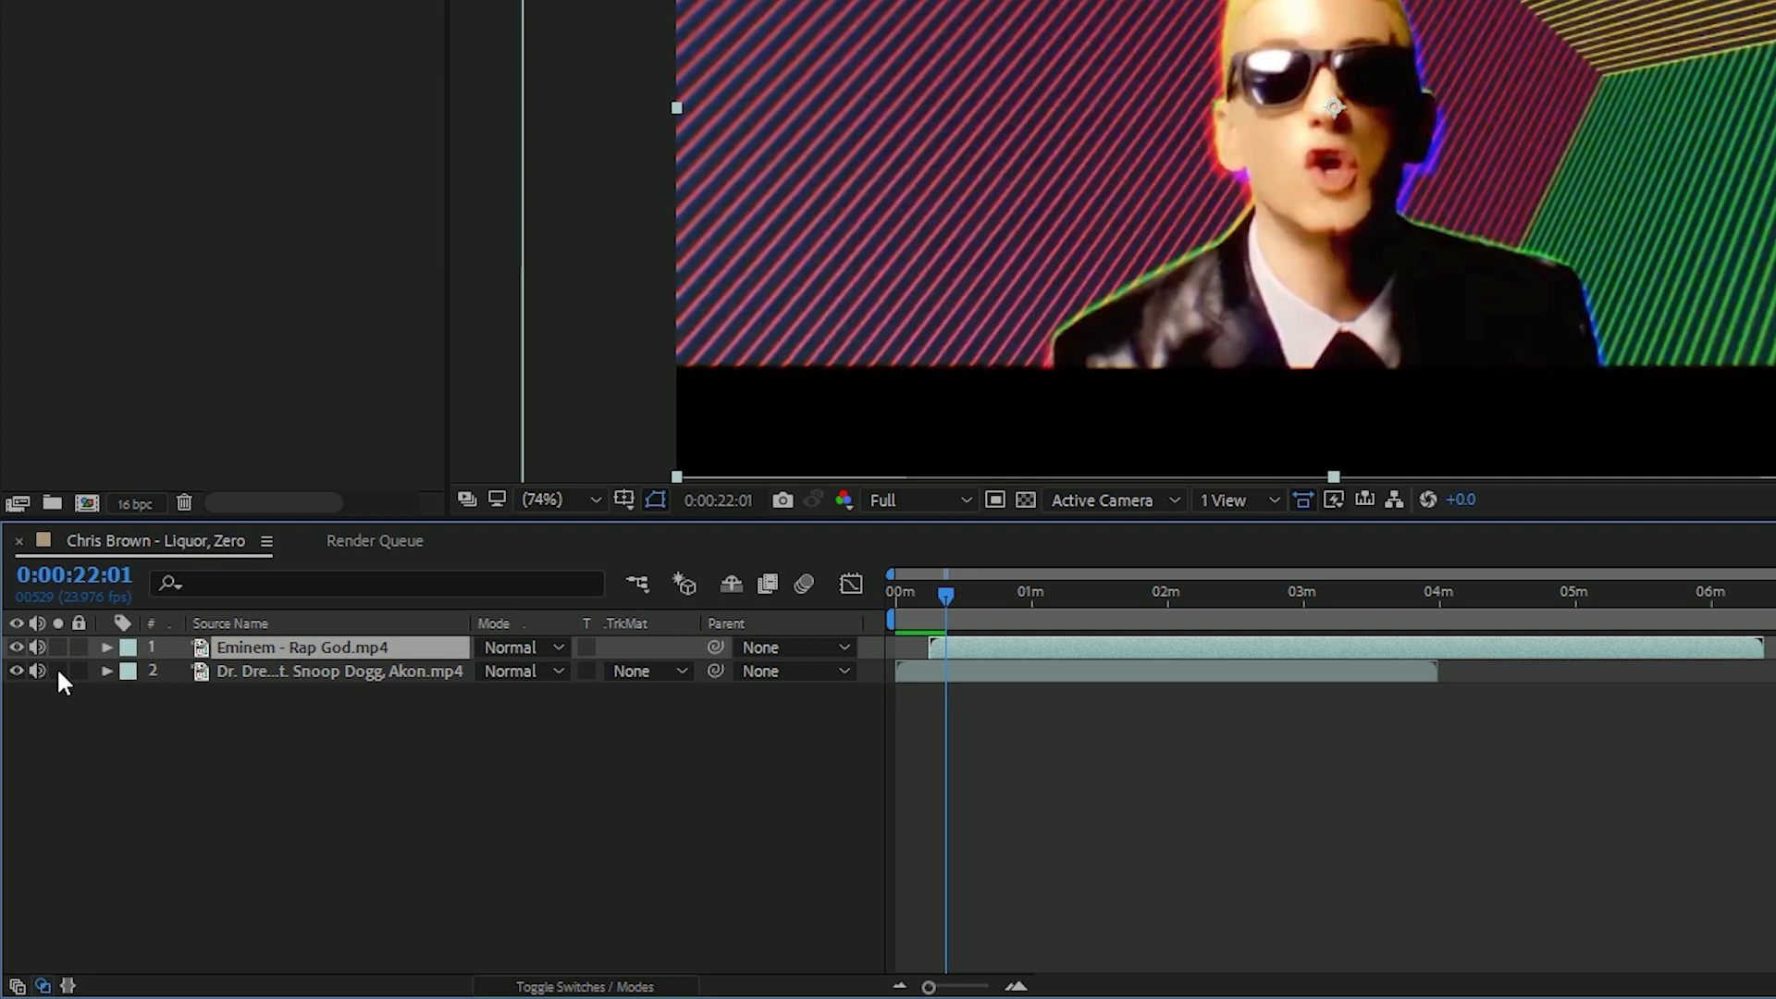
click(57, 670)
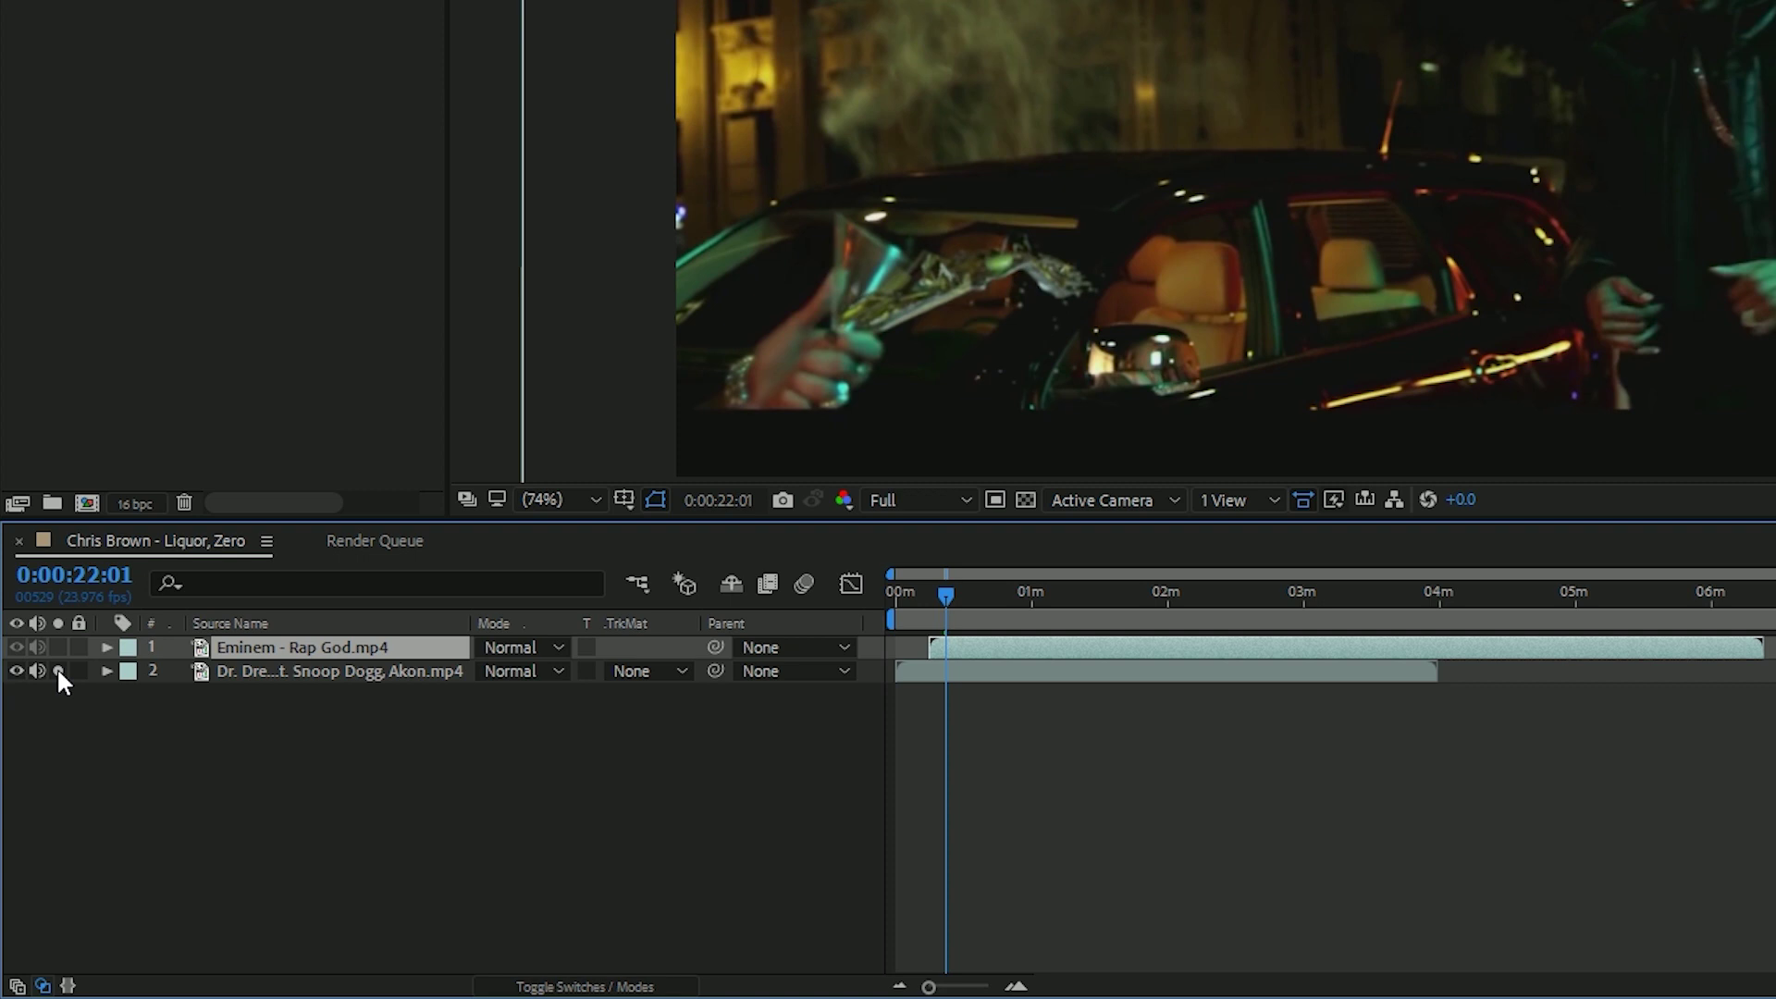
click(57, 671)
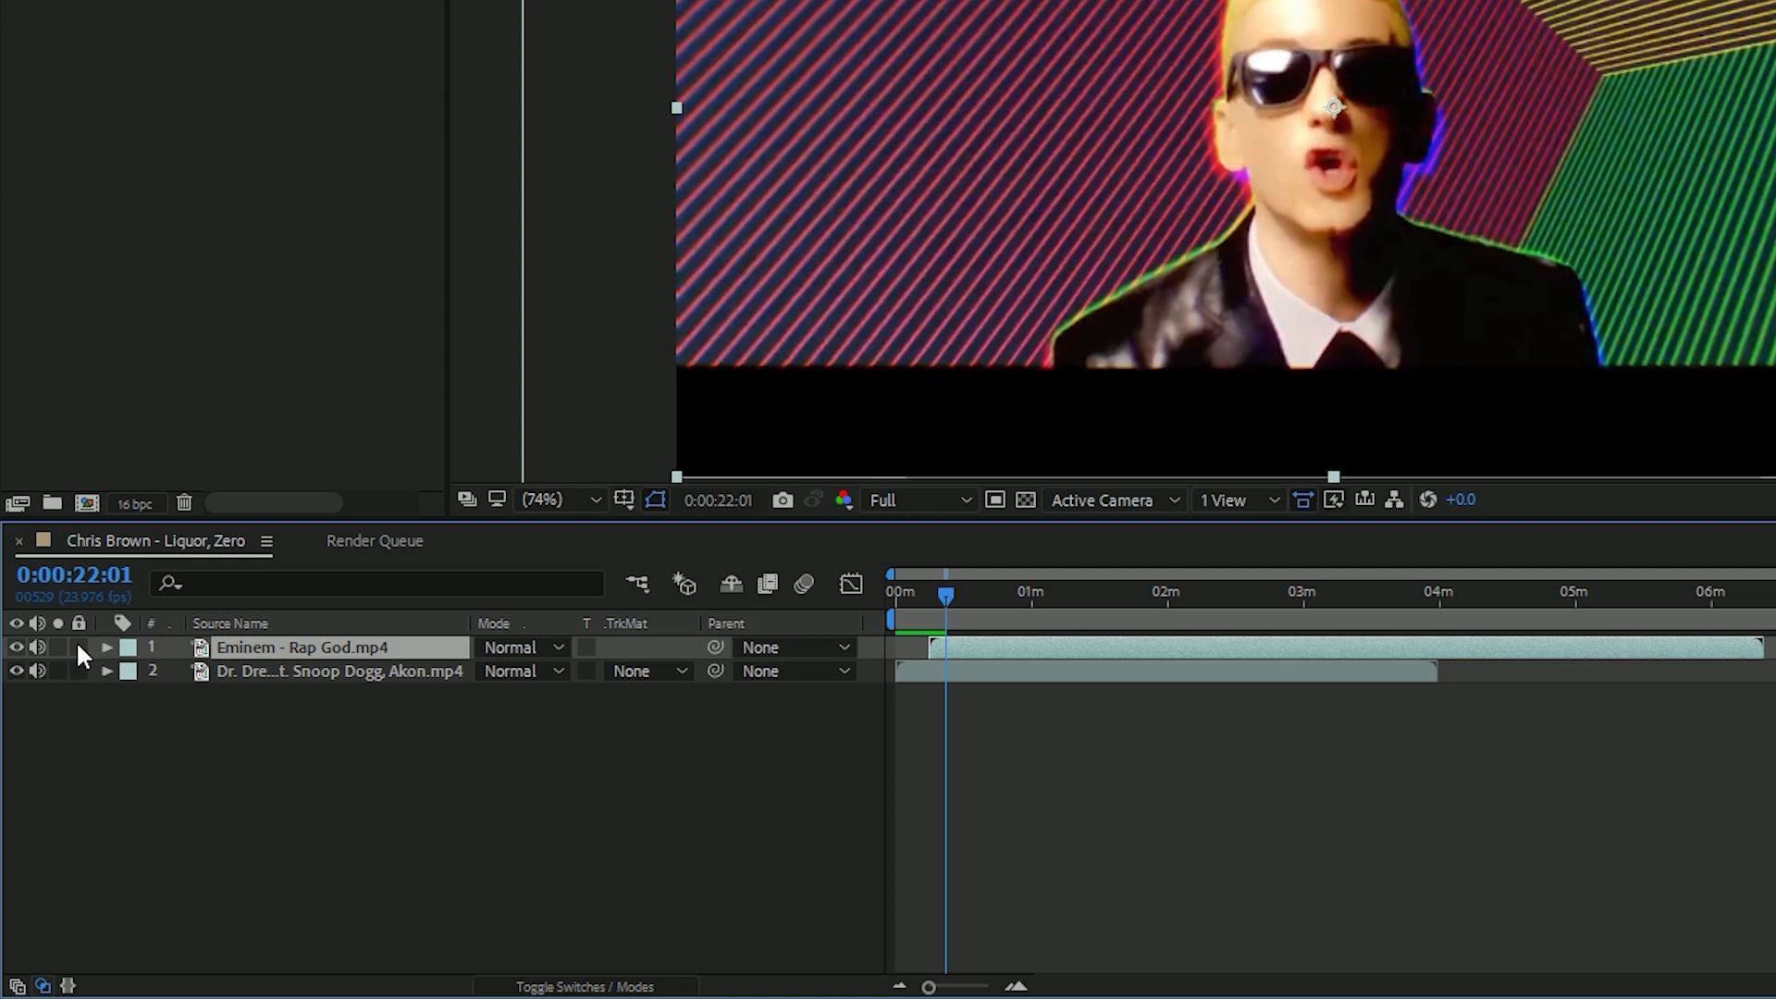
Step: Toggle the lock on the "Eminem - Rap God.mp4" layer and examine its Transform properties, collapsing them again
click(79, 647)
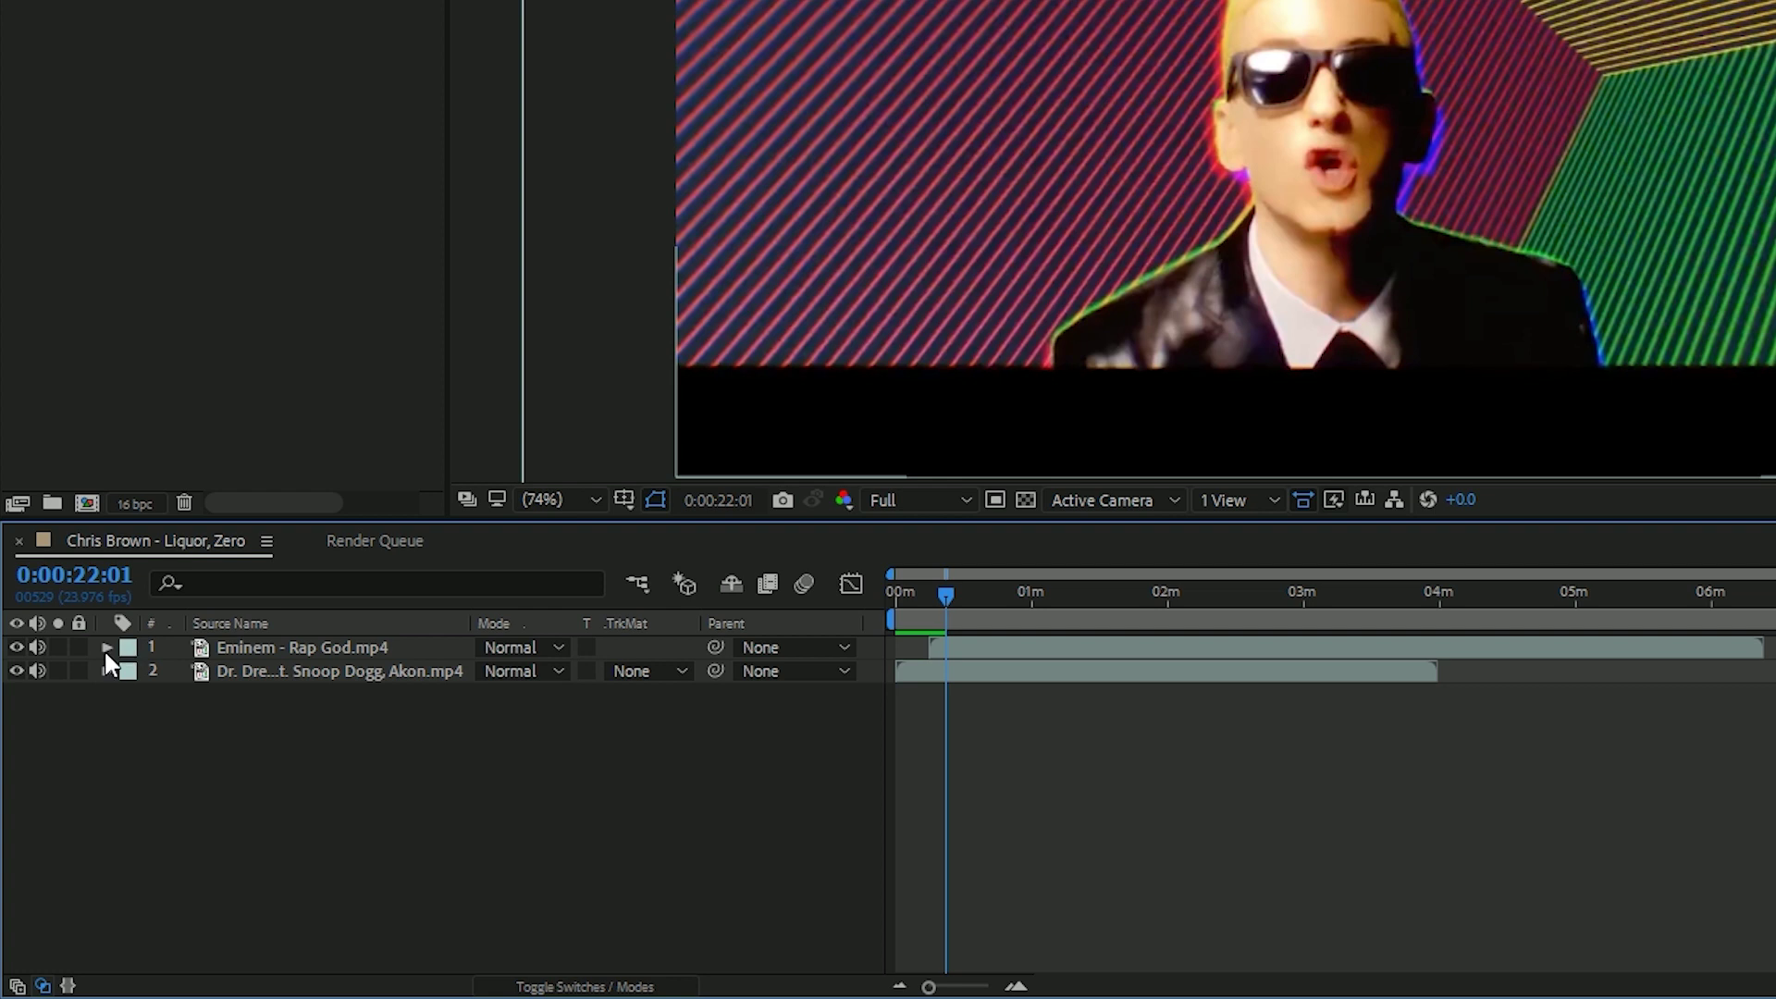
click(105, 648)
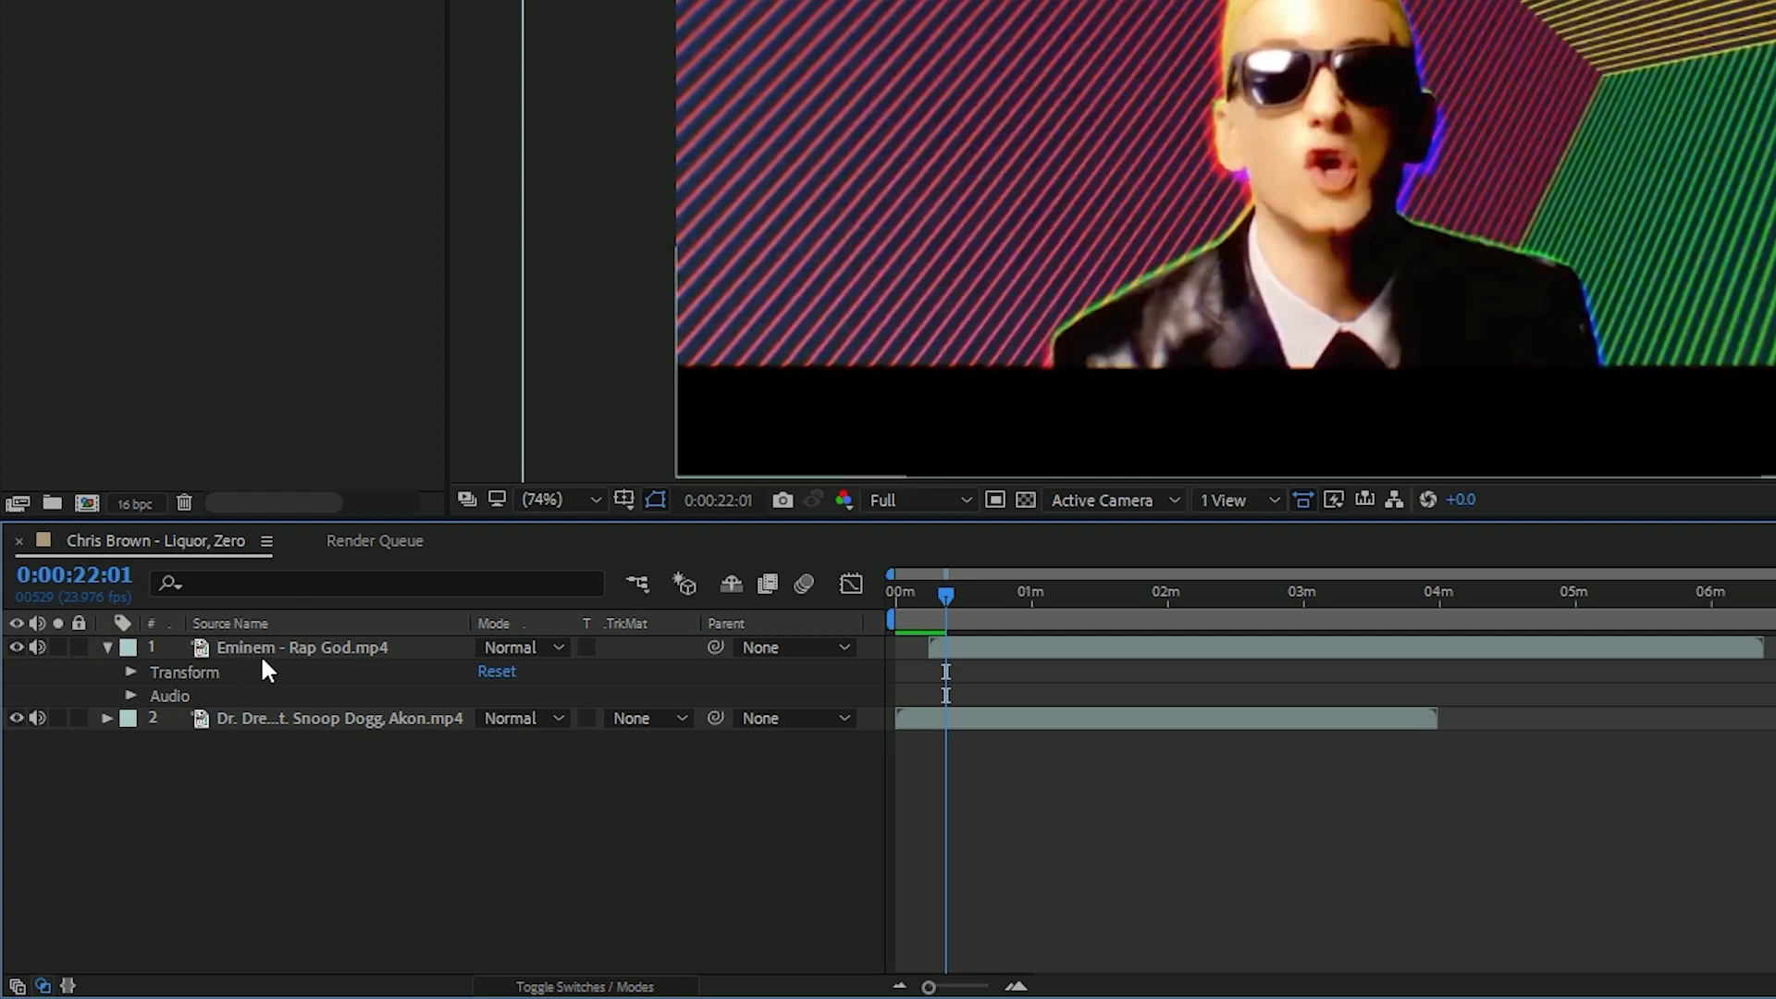
click(131, 672)
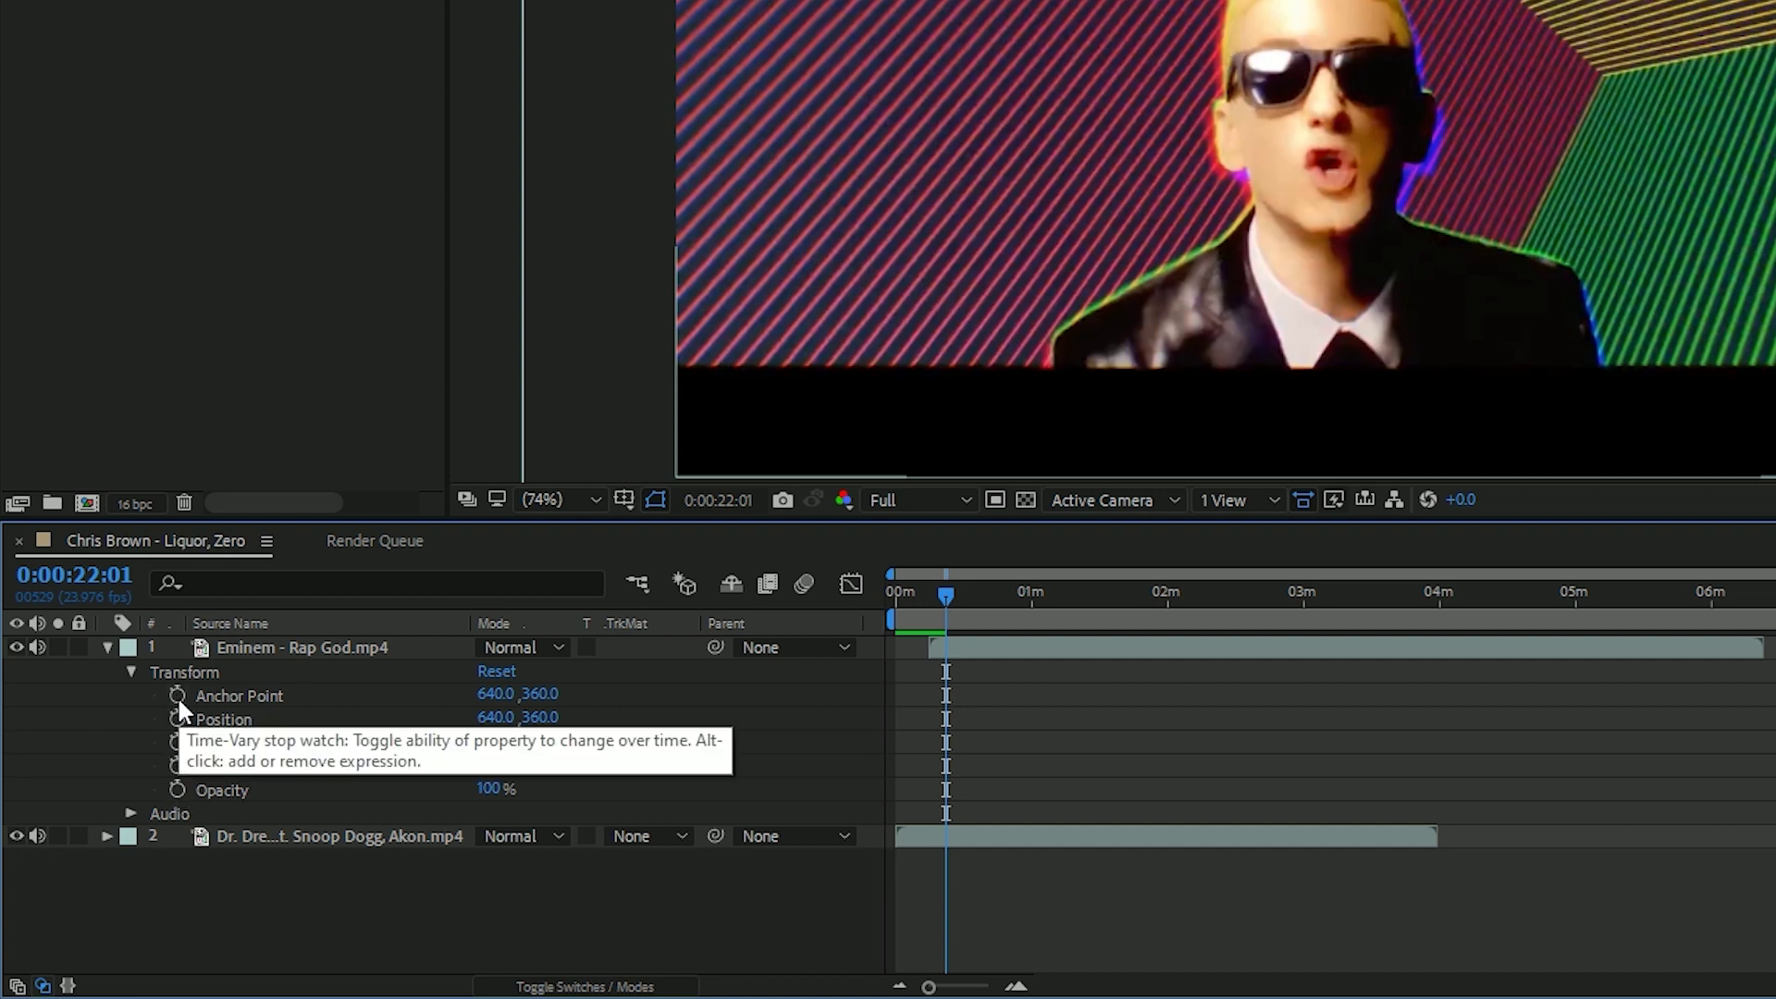
click(130, 672)
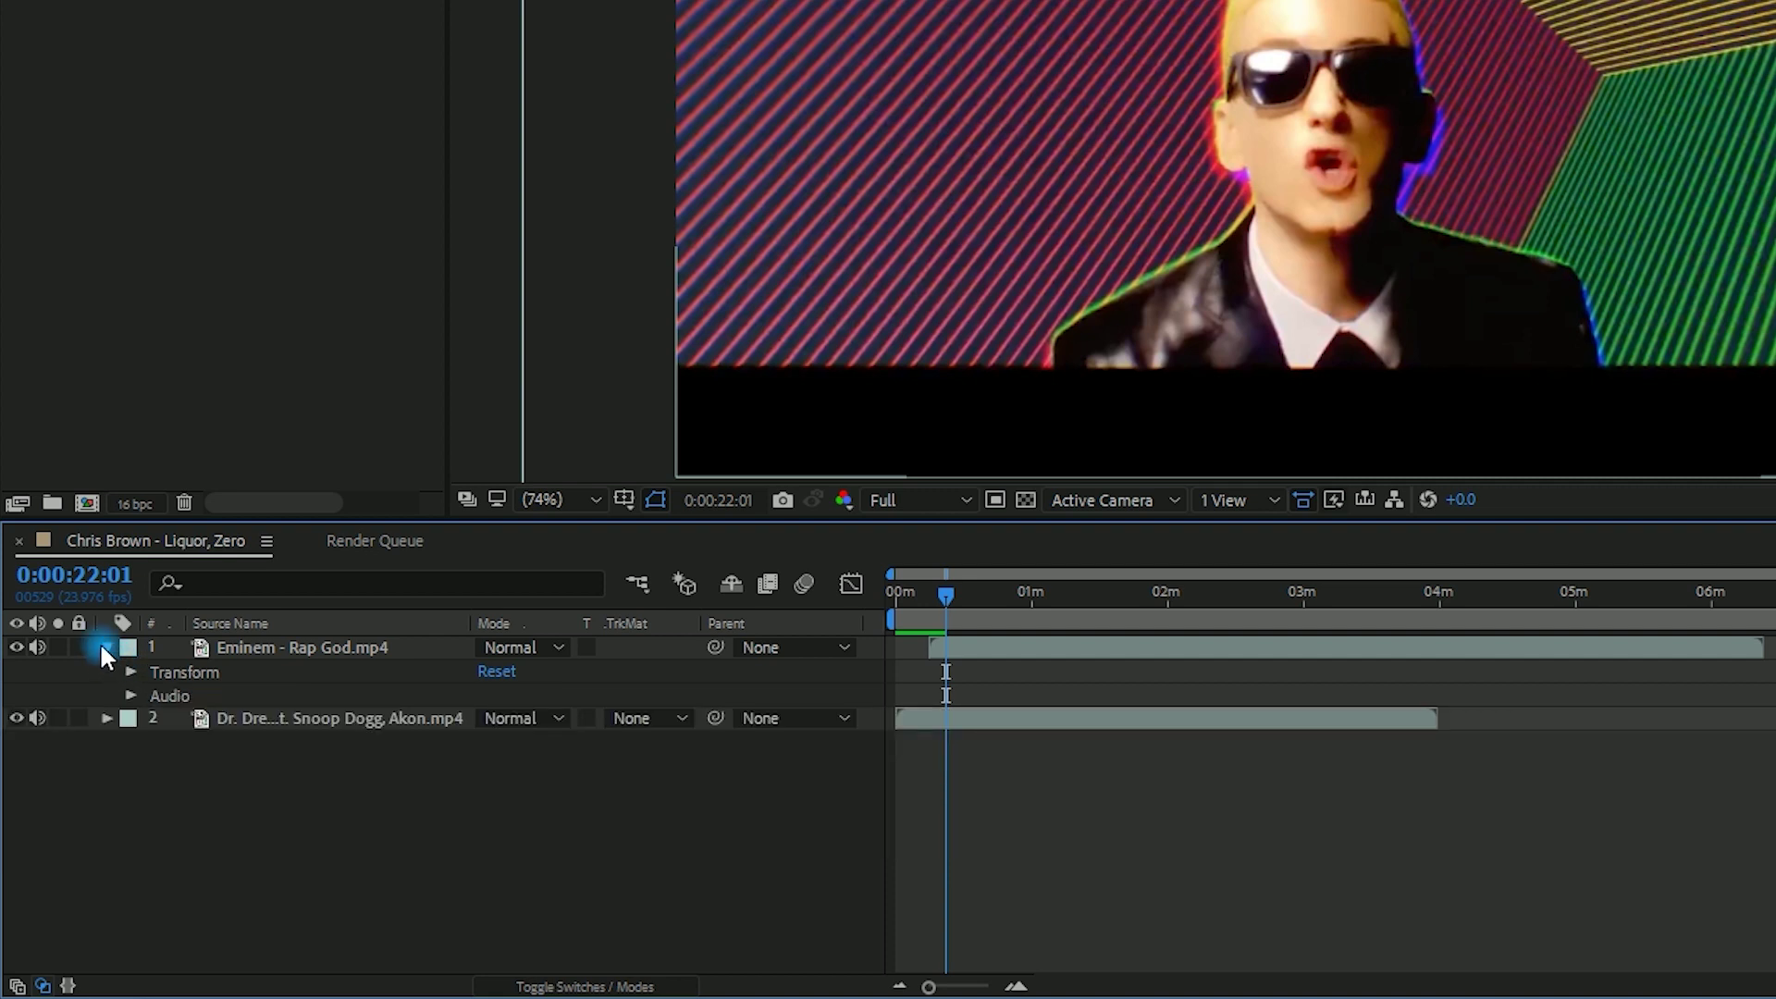
click(108, 645)
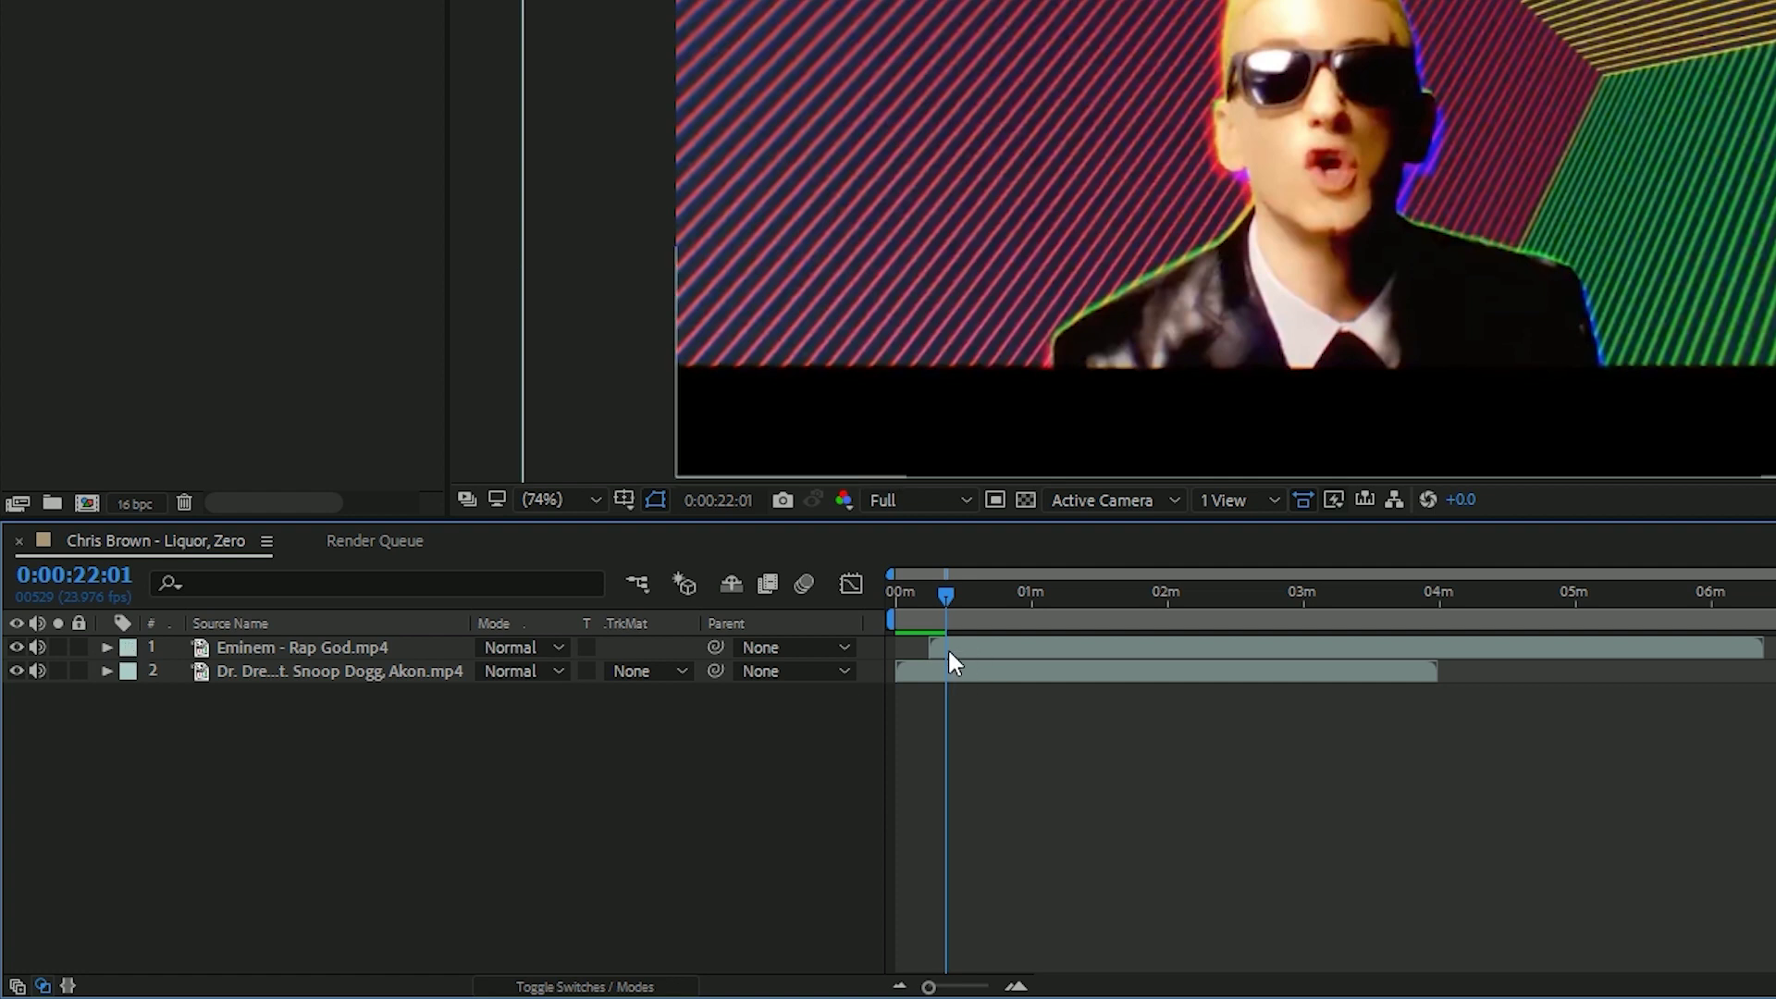
Step: Change the label color of the "Eminem - Rap God.mp4" layer to Purple
click(131, 652)
click(129, 650)
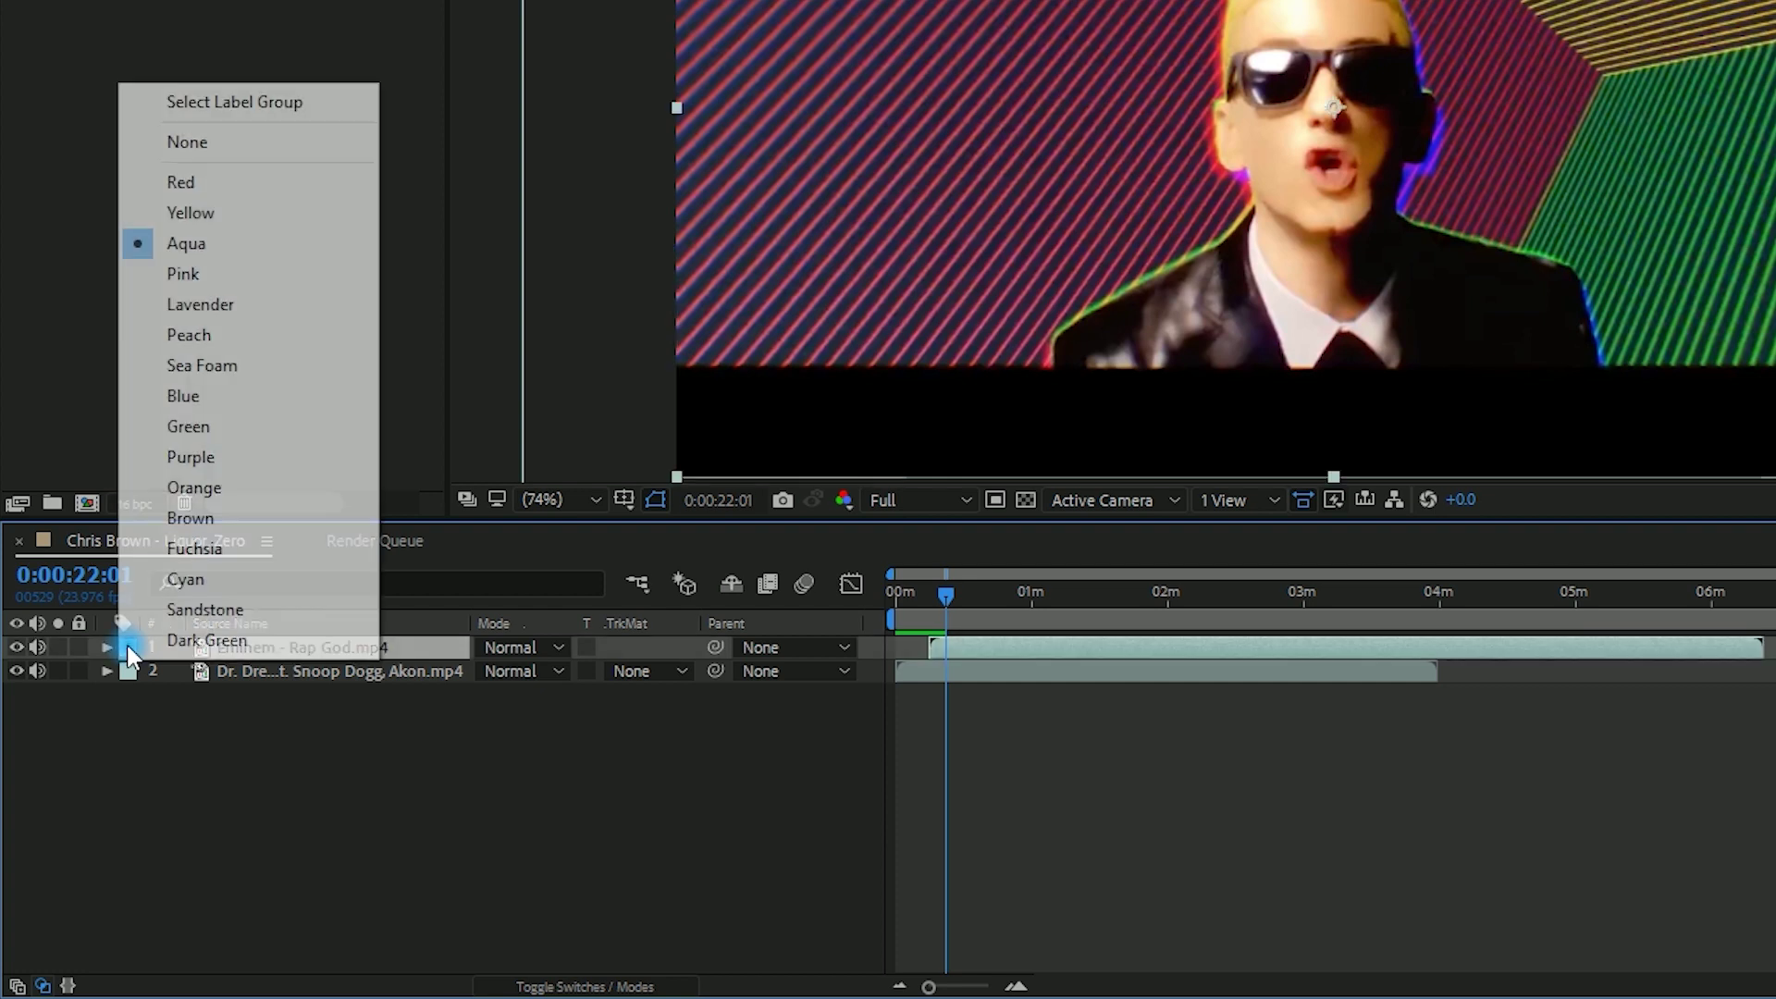
click(249, 475)
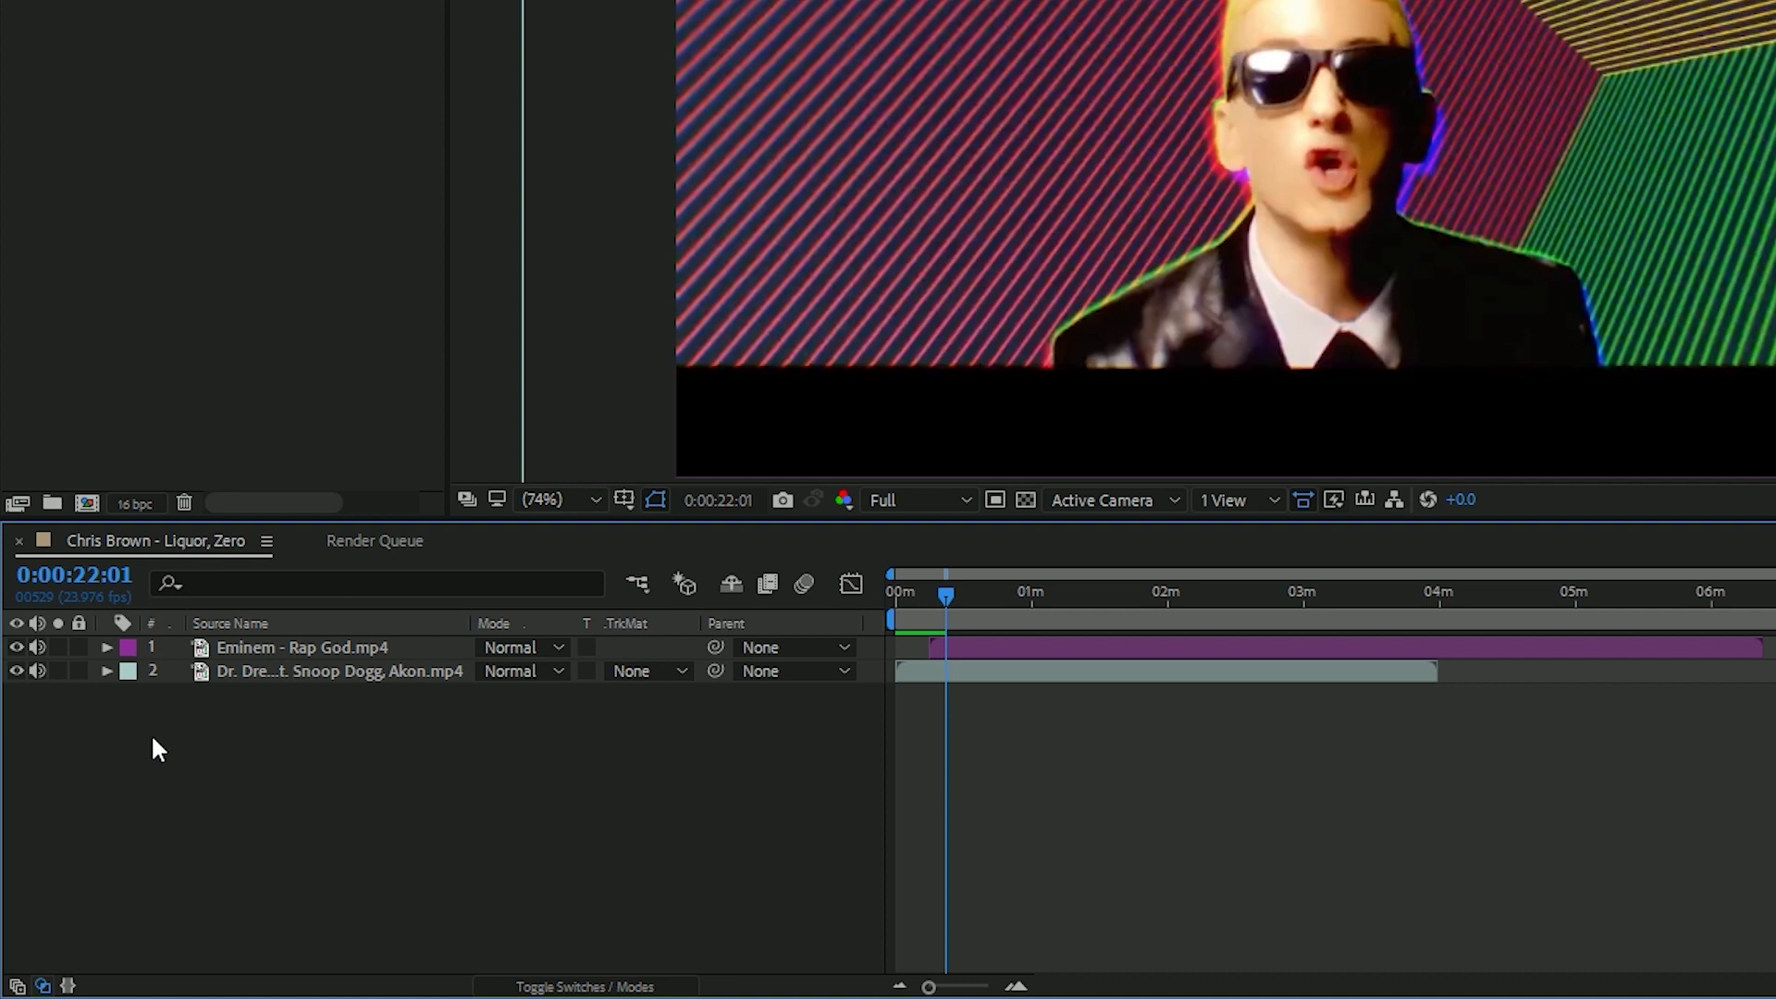
Step: Select the two layers in turn and view the layer commands available for "Eminem - Rap God.mp4" without applying one
click(298, 643)
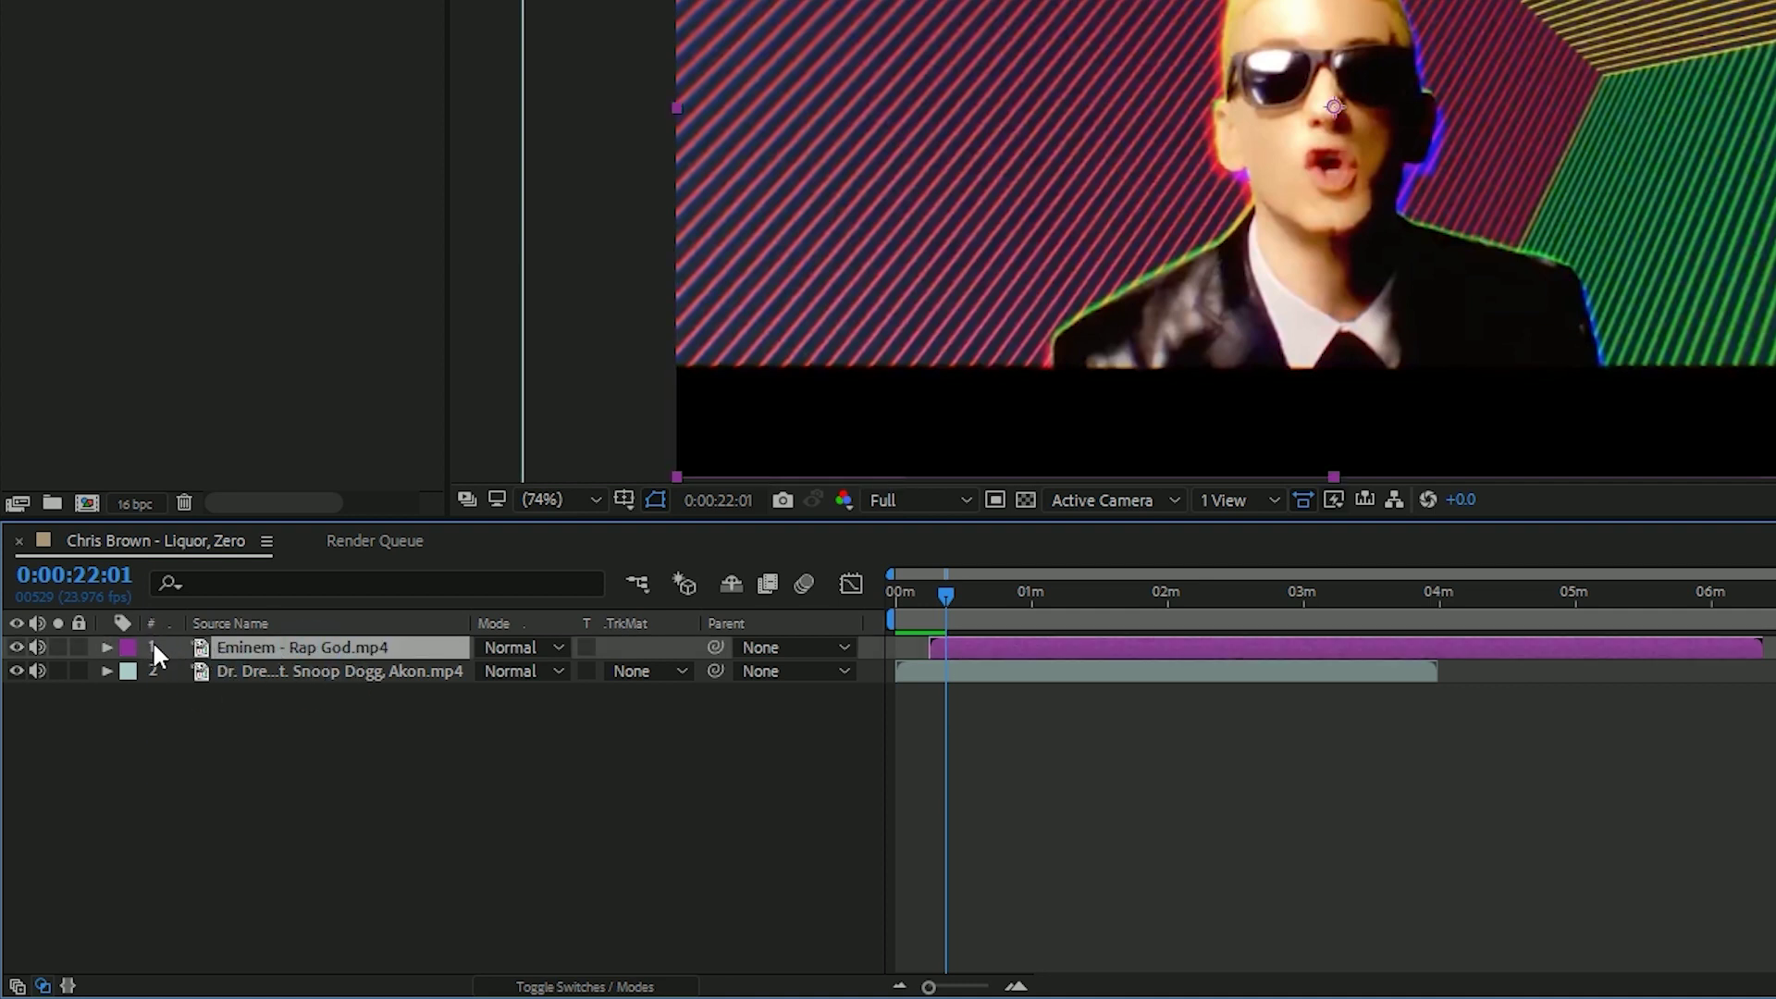
click(171, 678)
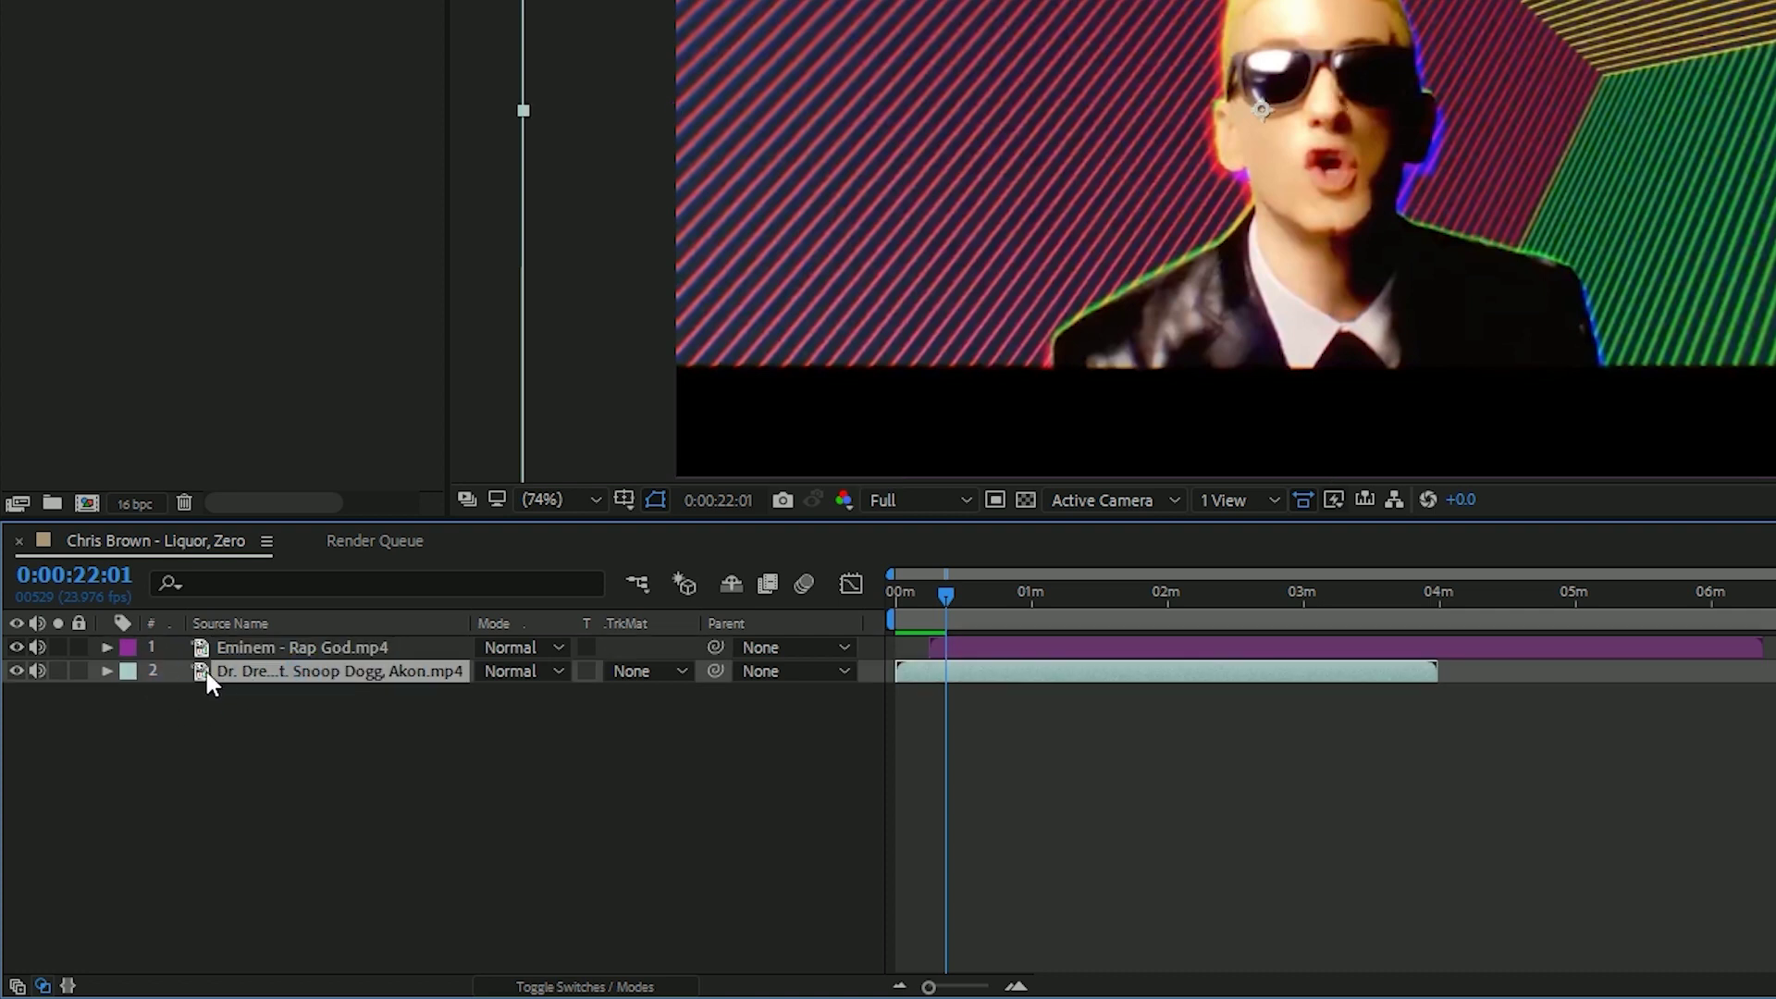
click(259, 713)
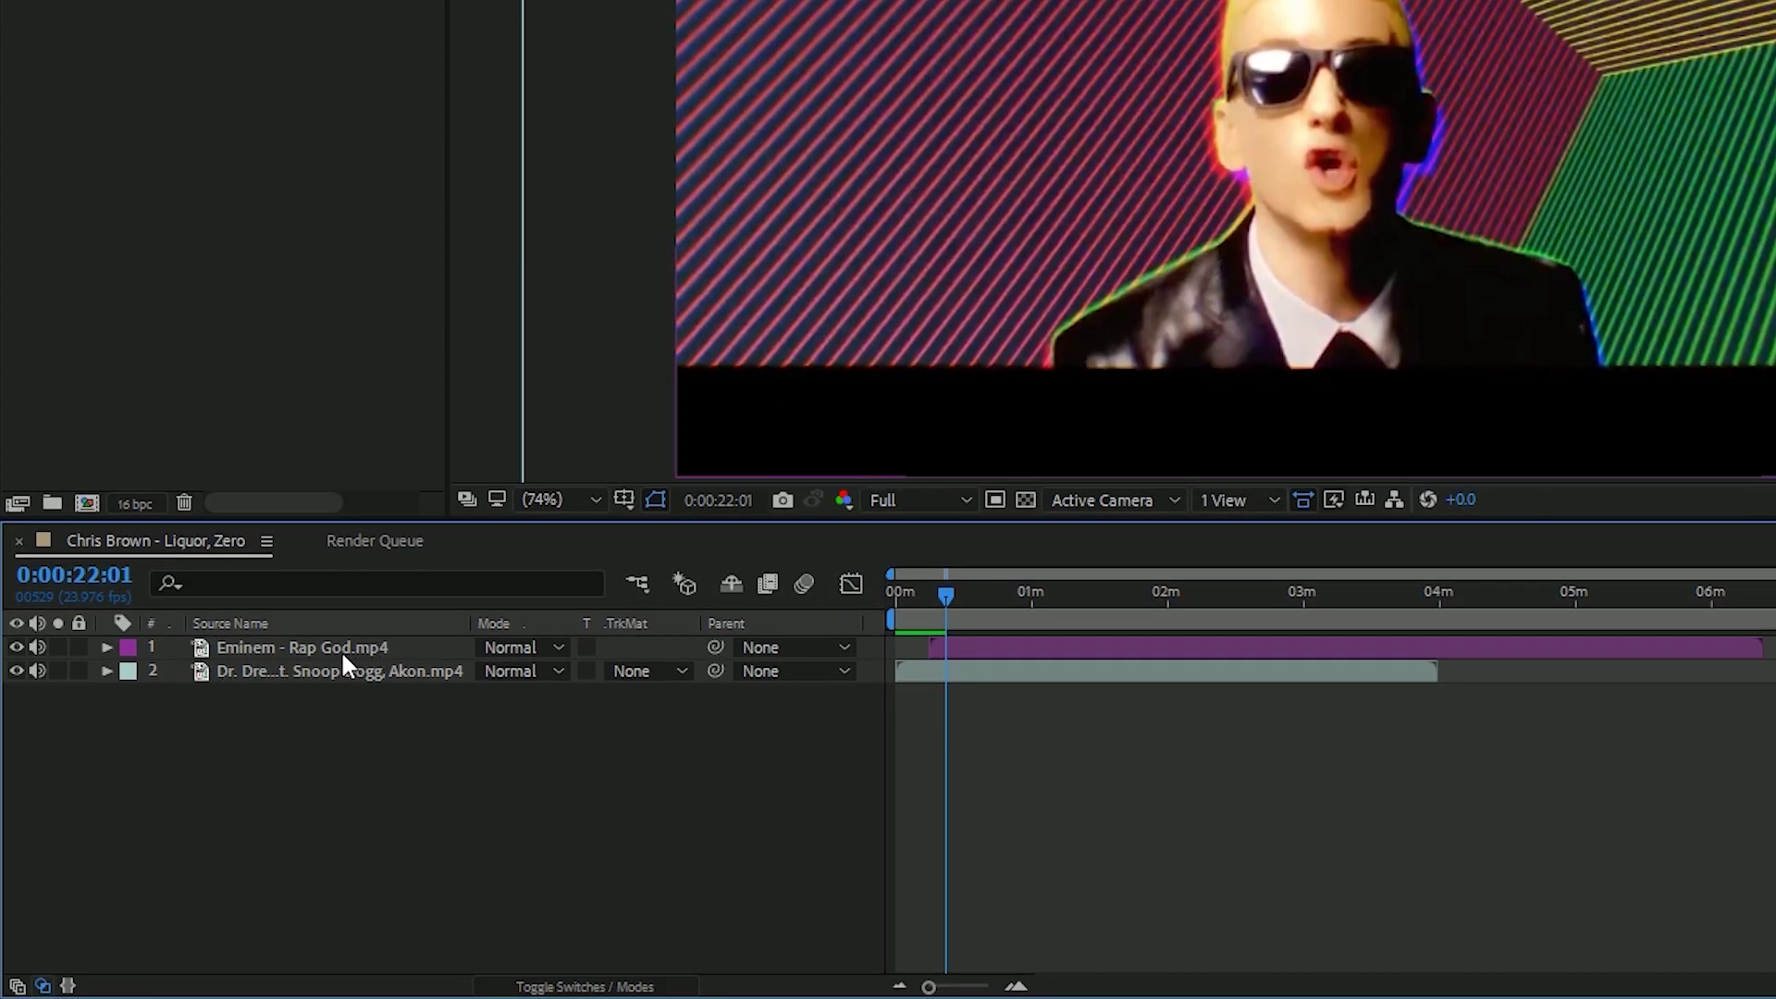
right_click(323, 651)
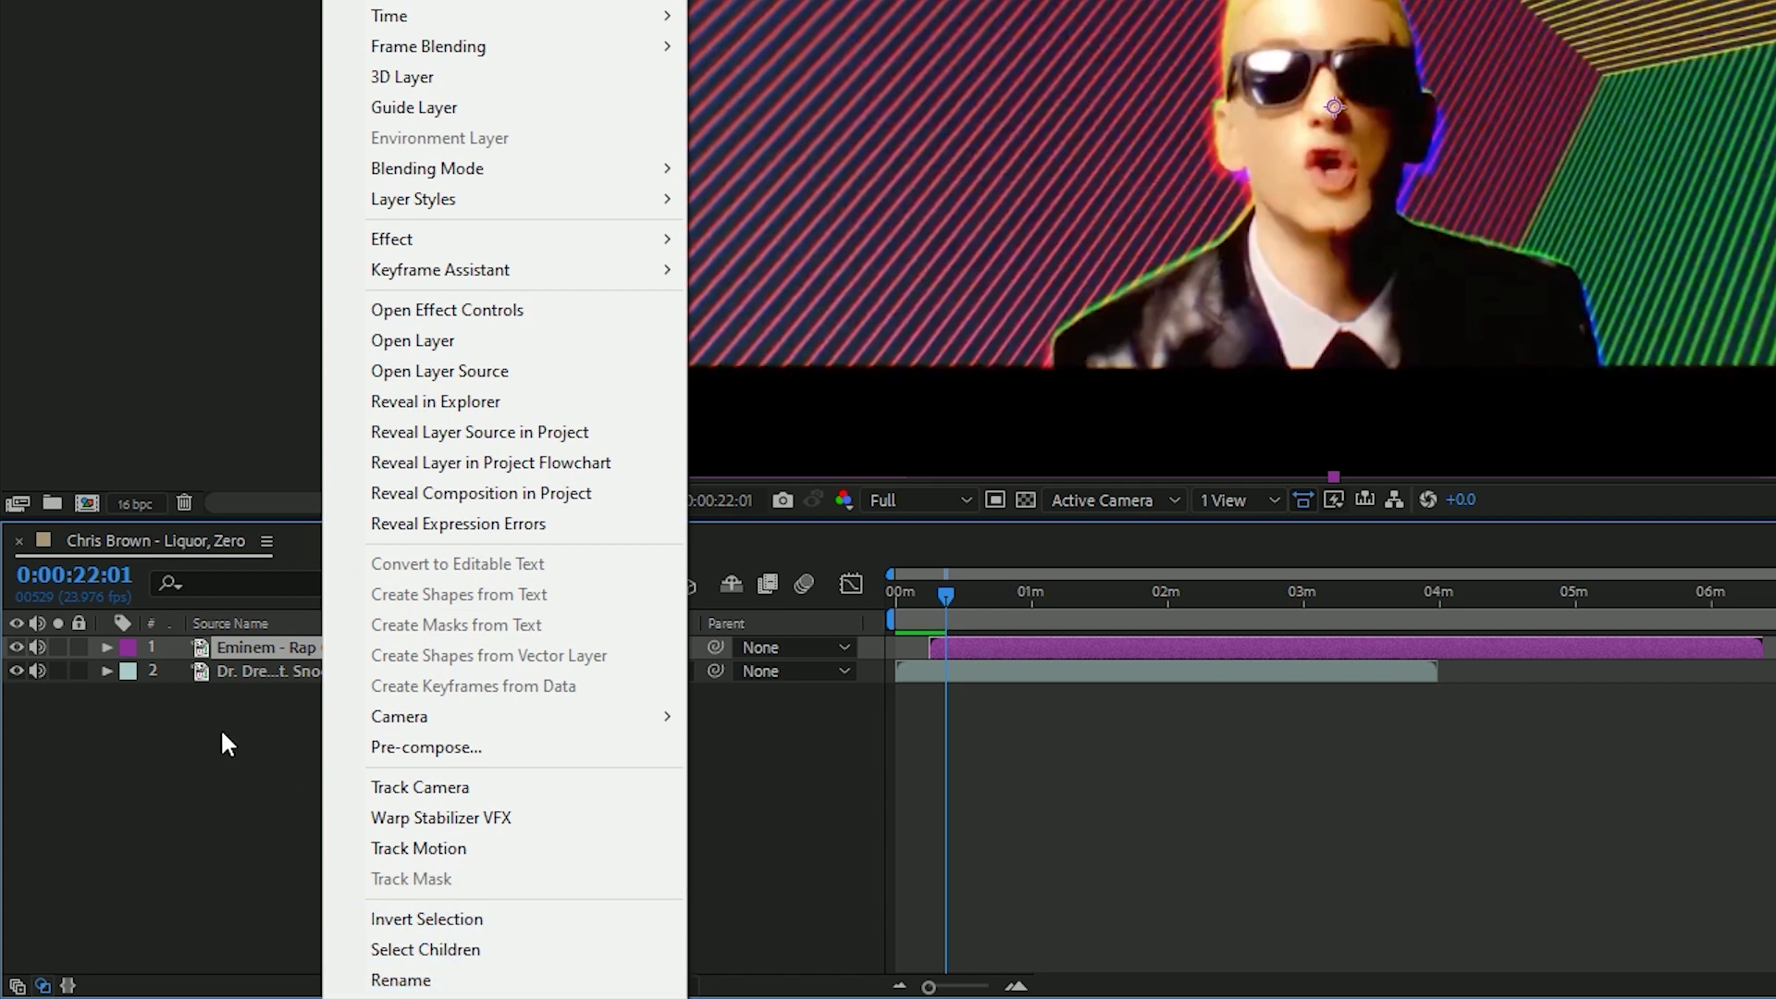
click(435, 795)
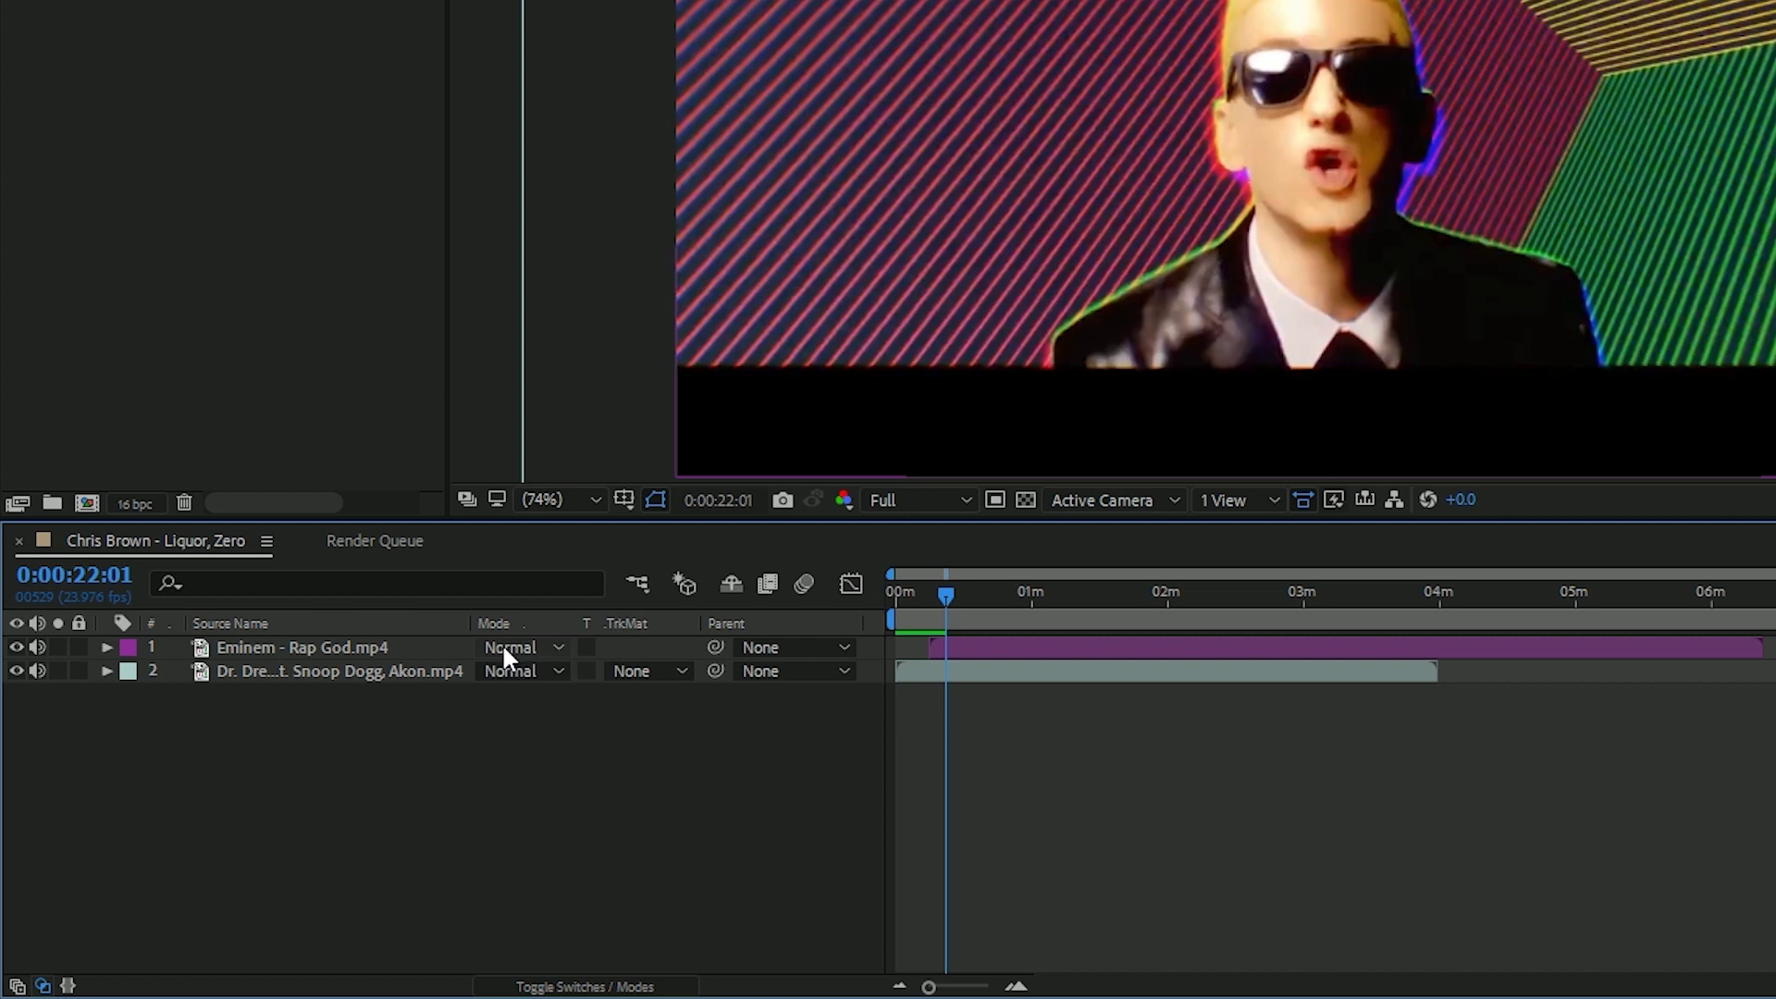
Step: Try the Screen blending mode on the "Eminem - Rap God.mp4" layer and return it to Normal
click(551, 649)
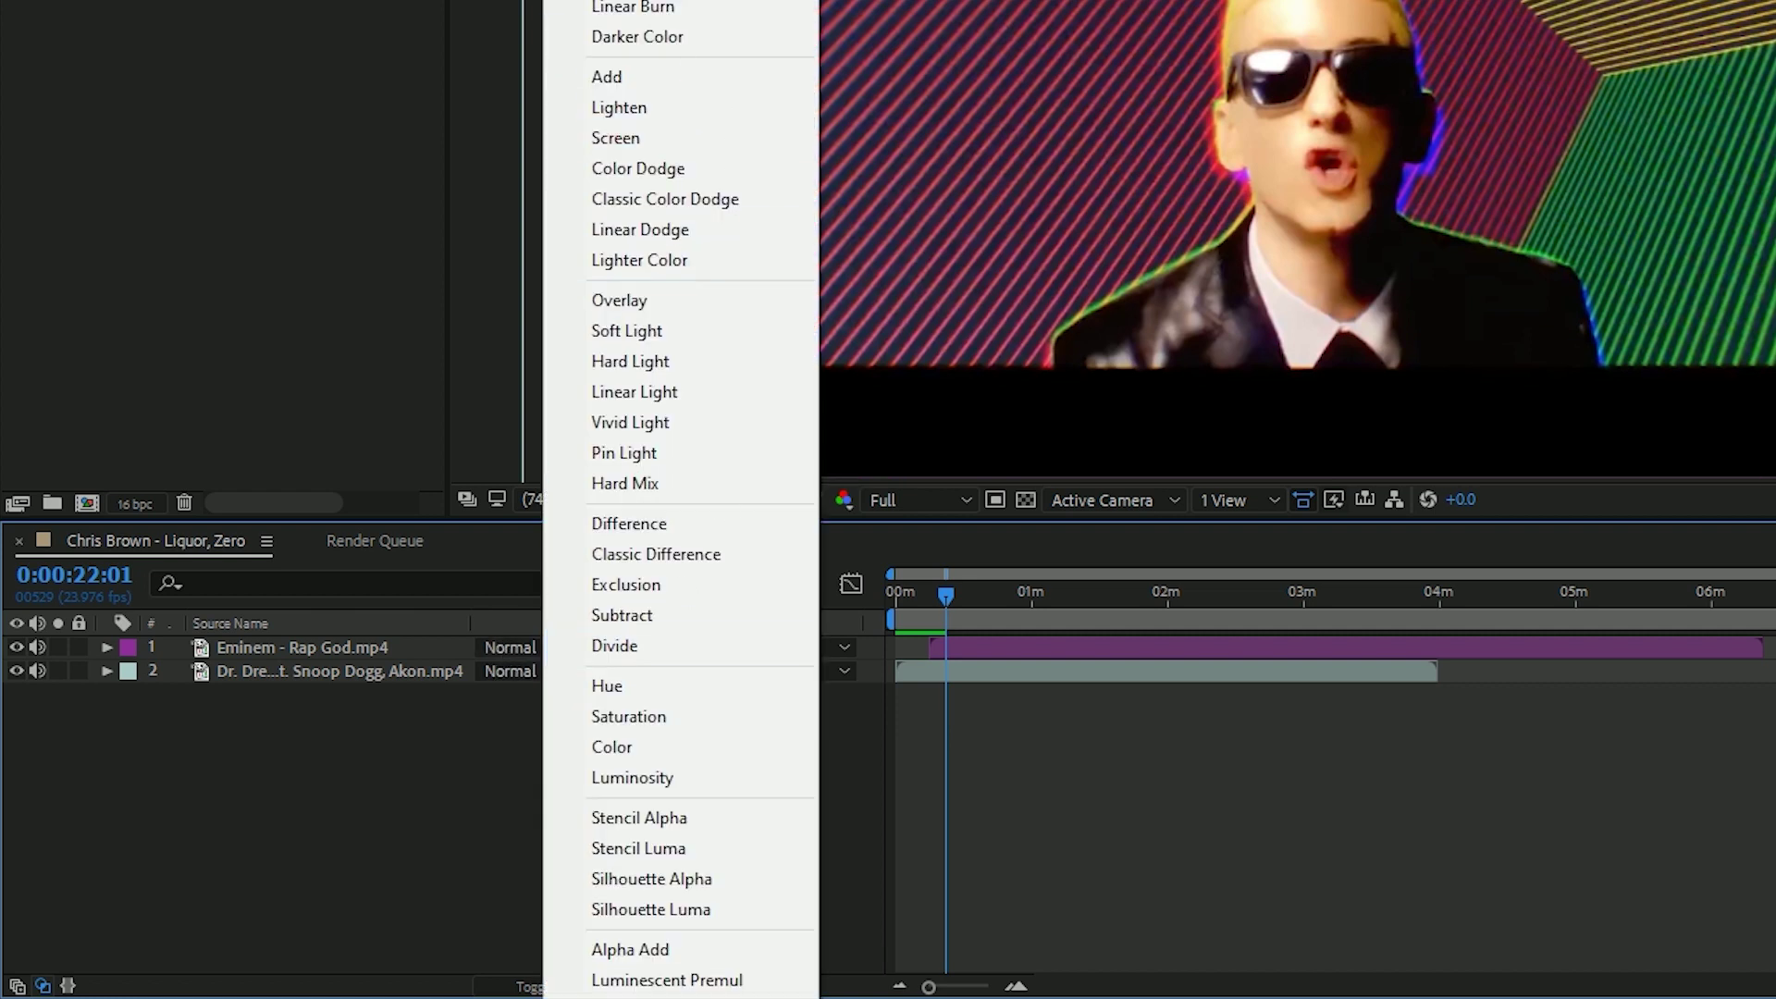
click(668, 146)
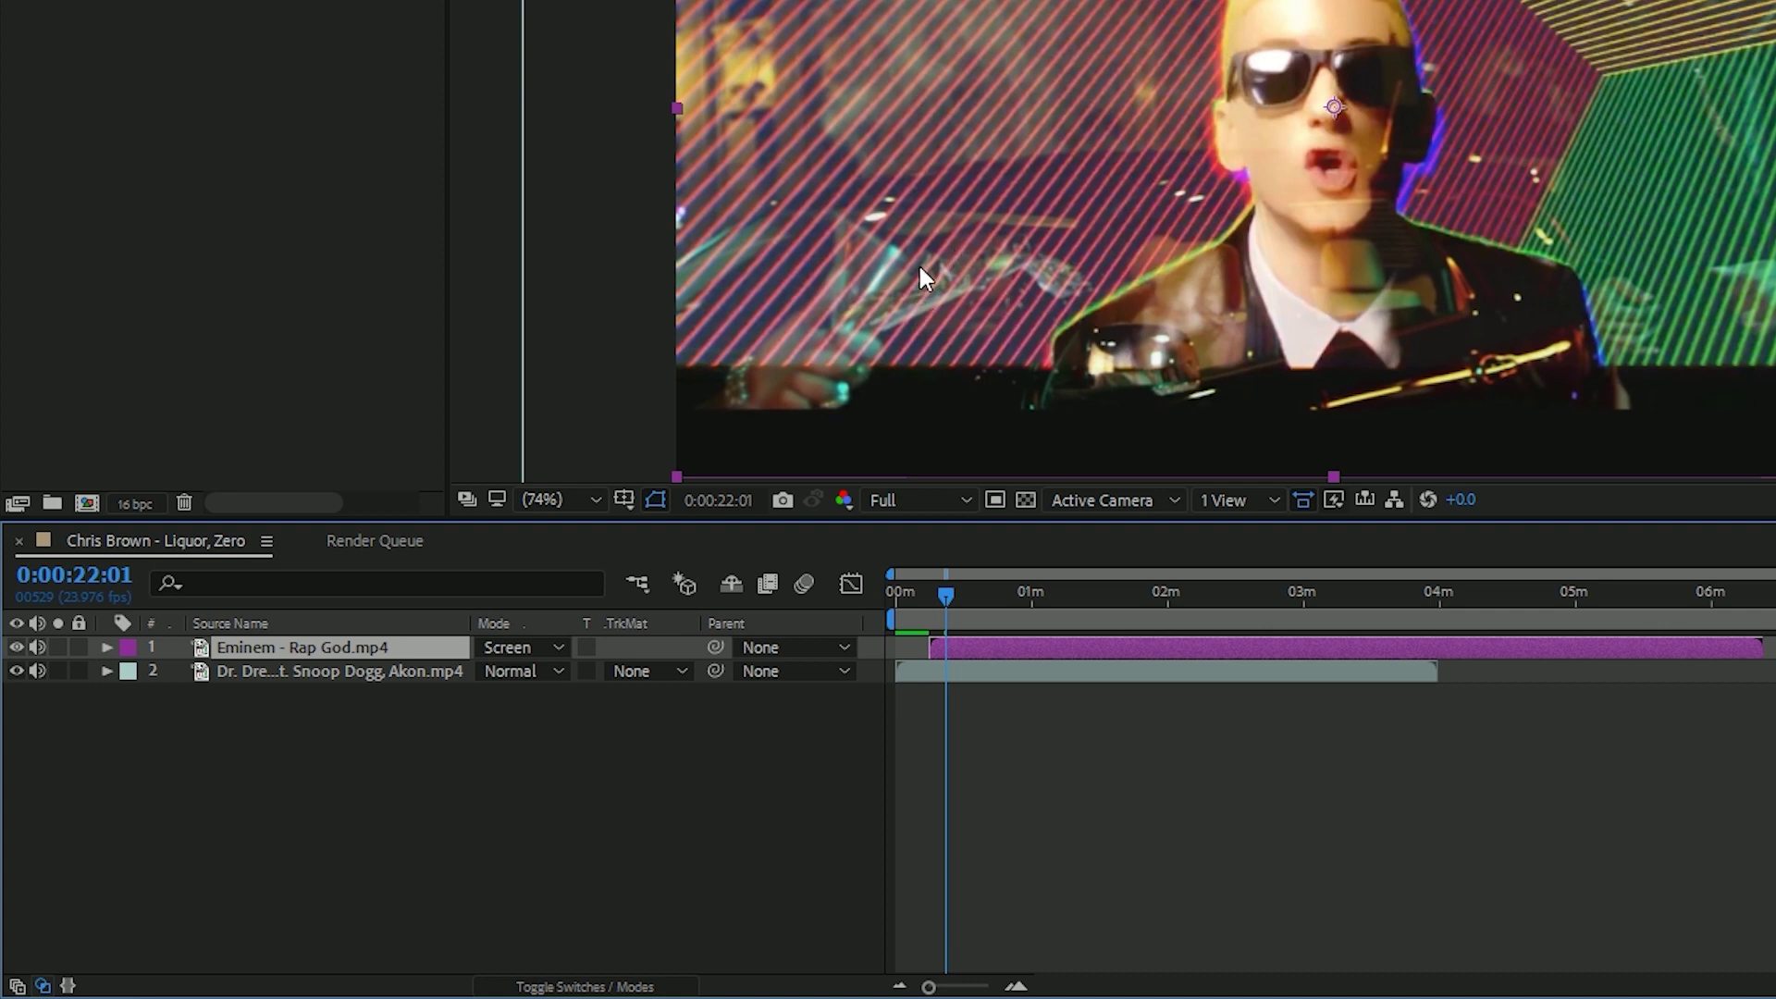
click(538, 647)
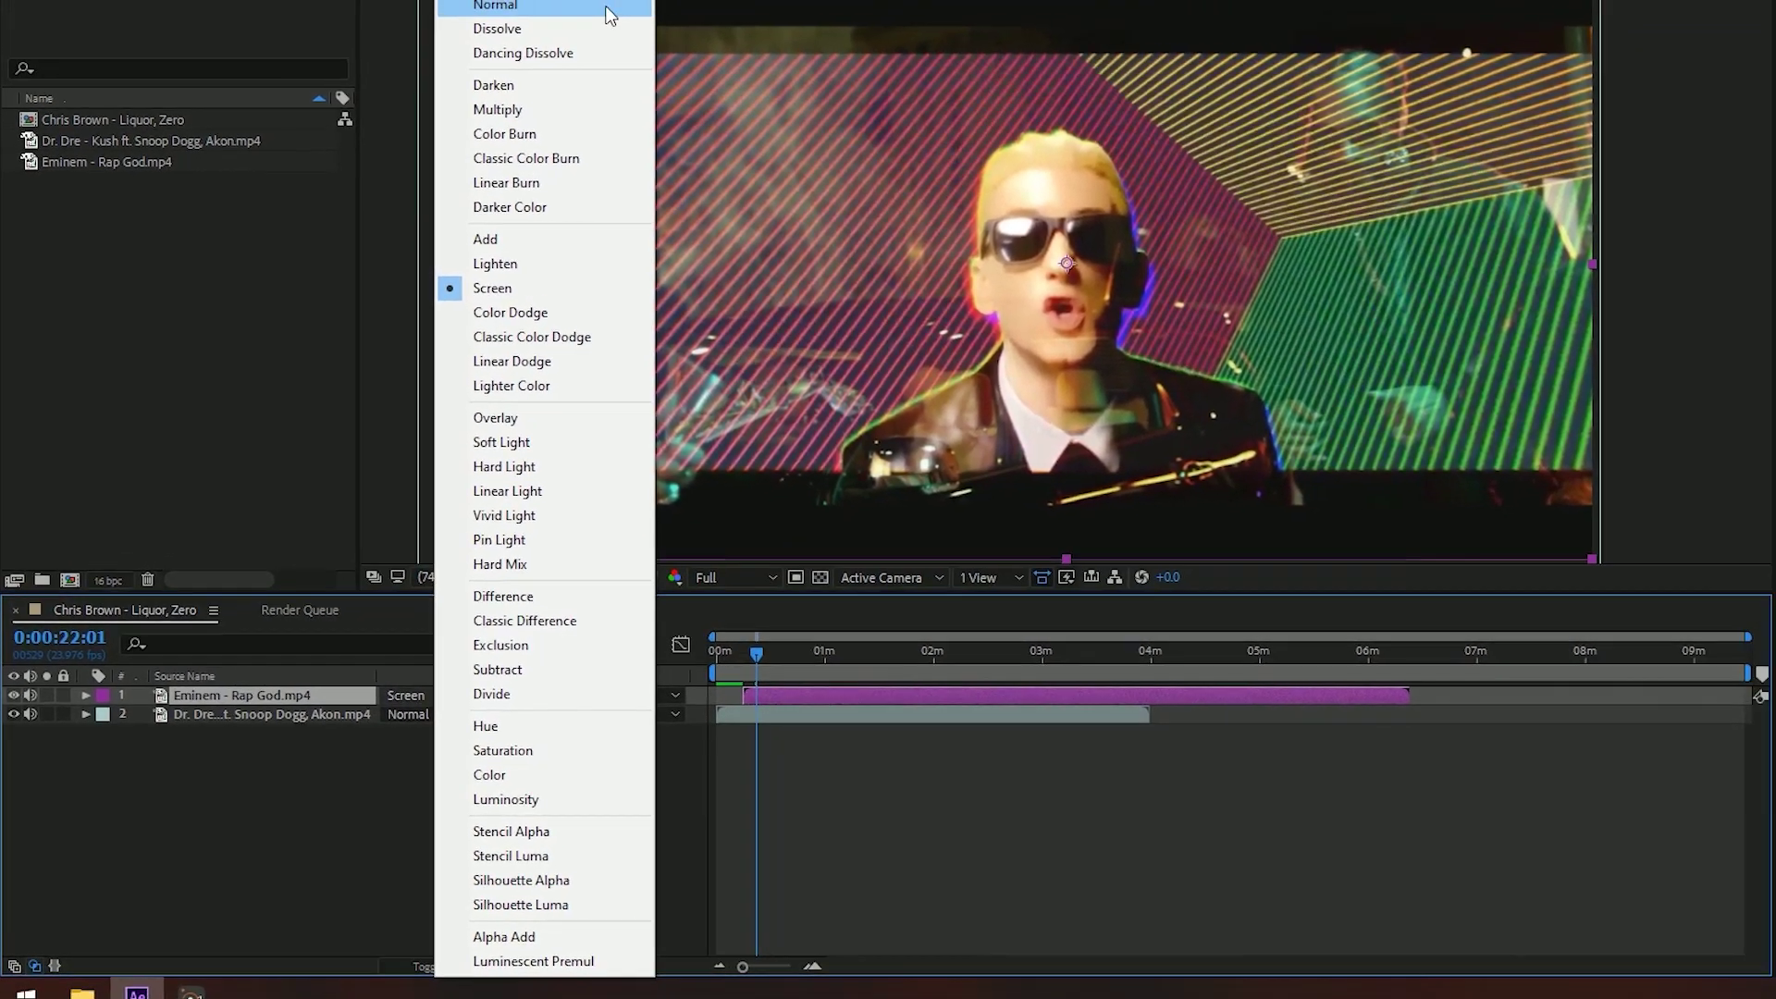
click(562, 69)
Step: View the parent options of the "Eminem - Rap God.mp4" layer and toggle the timeline columns between Modes and Switches, leaving Switches shown
click(430, 743)
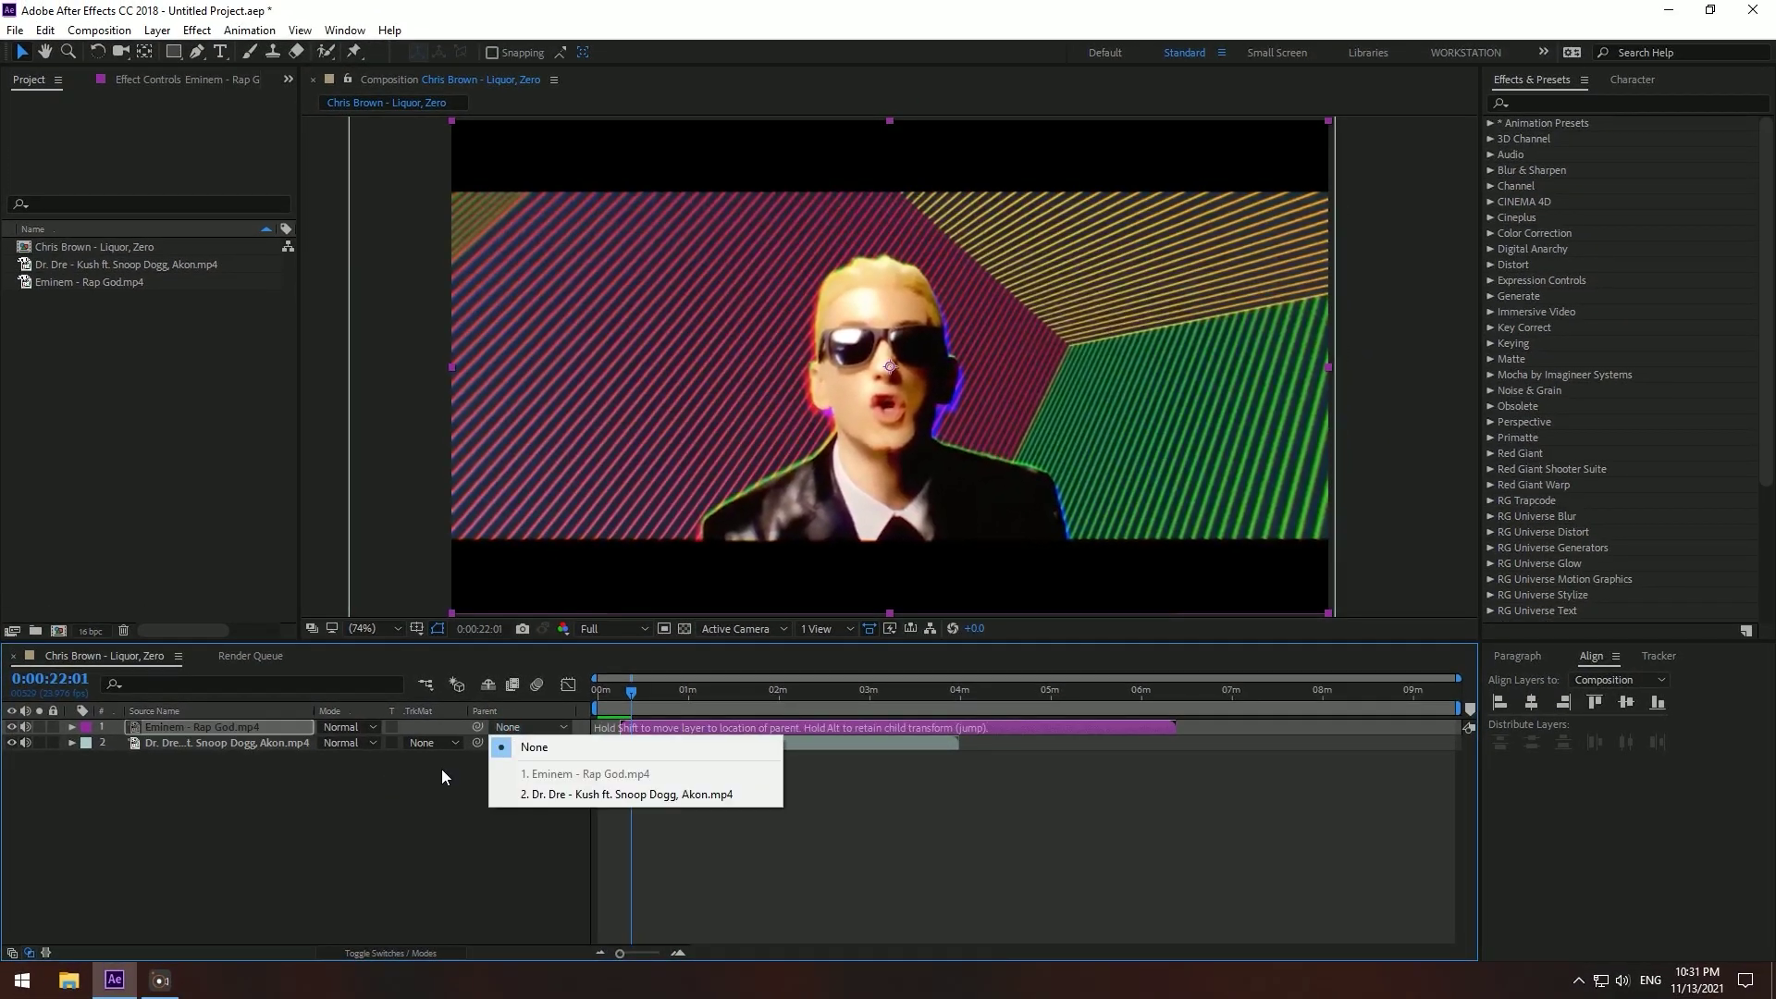
click(400, 734)
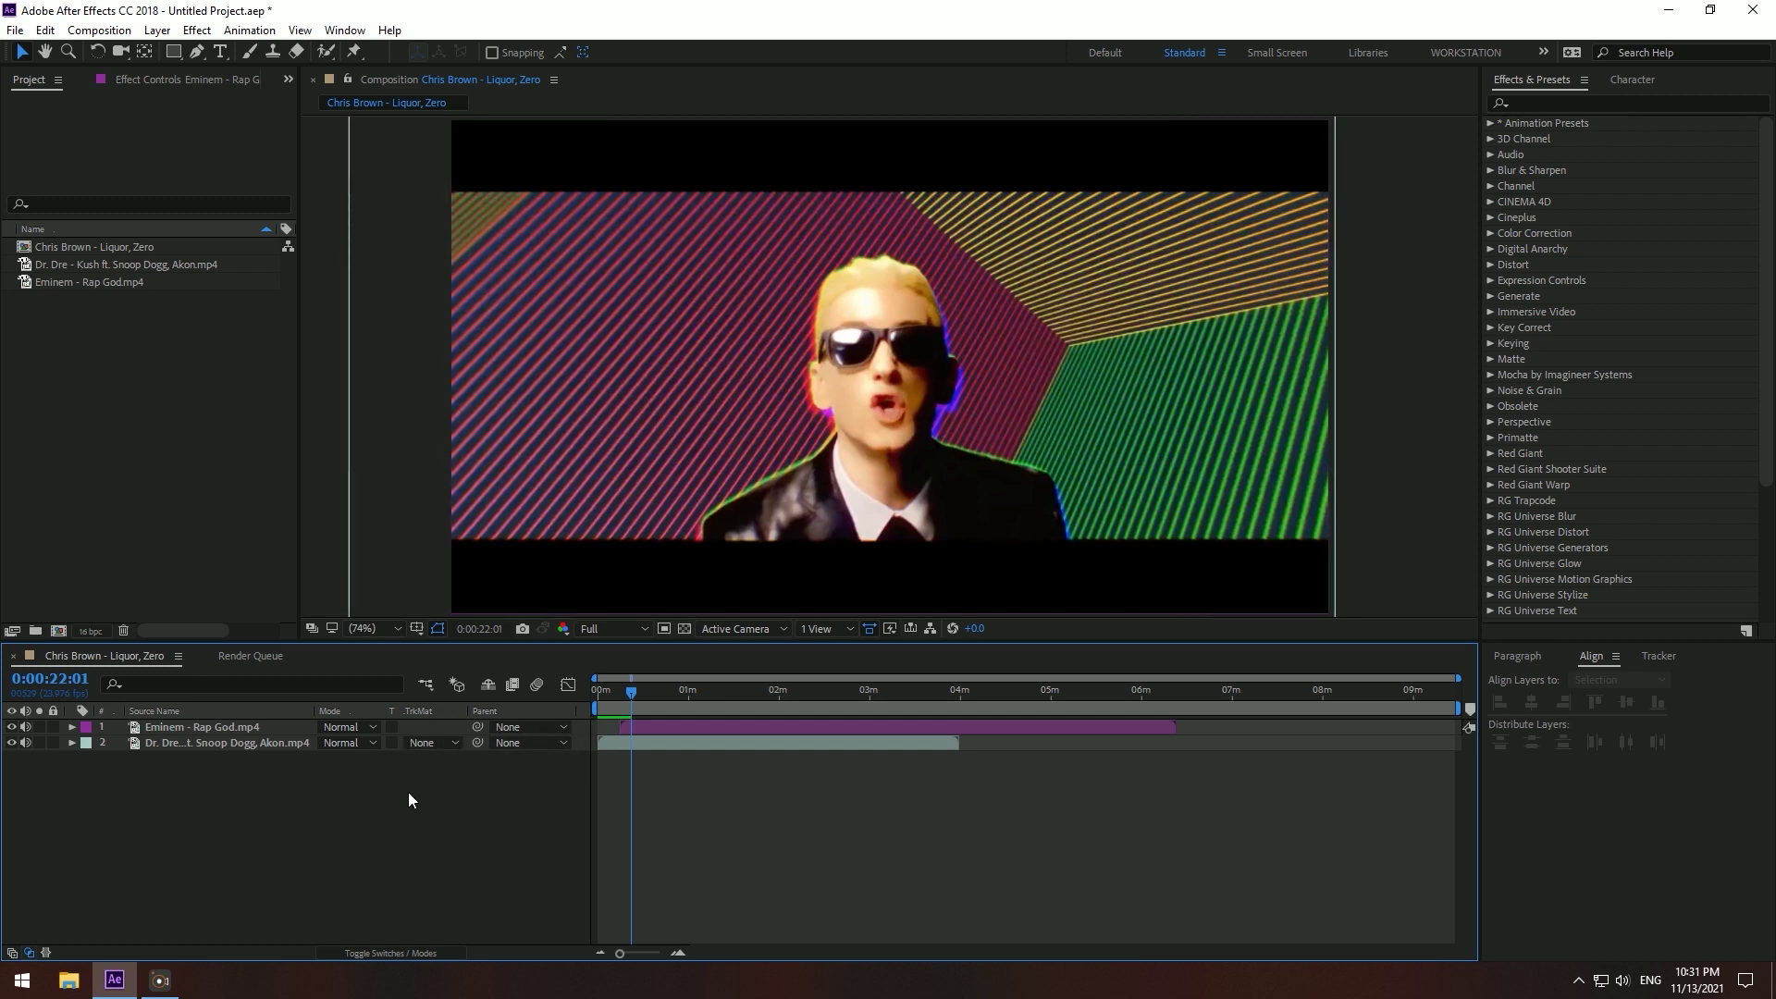
click(380, 952)
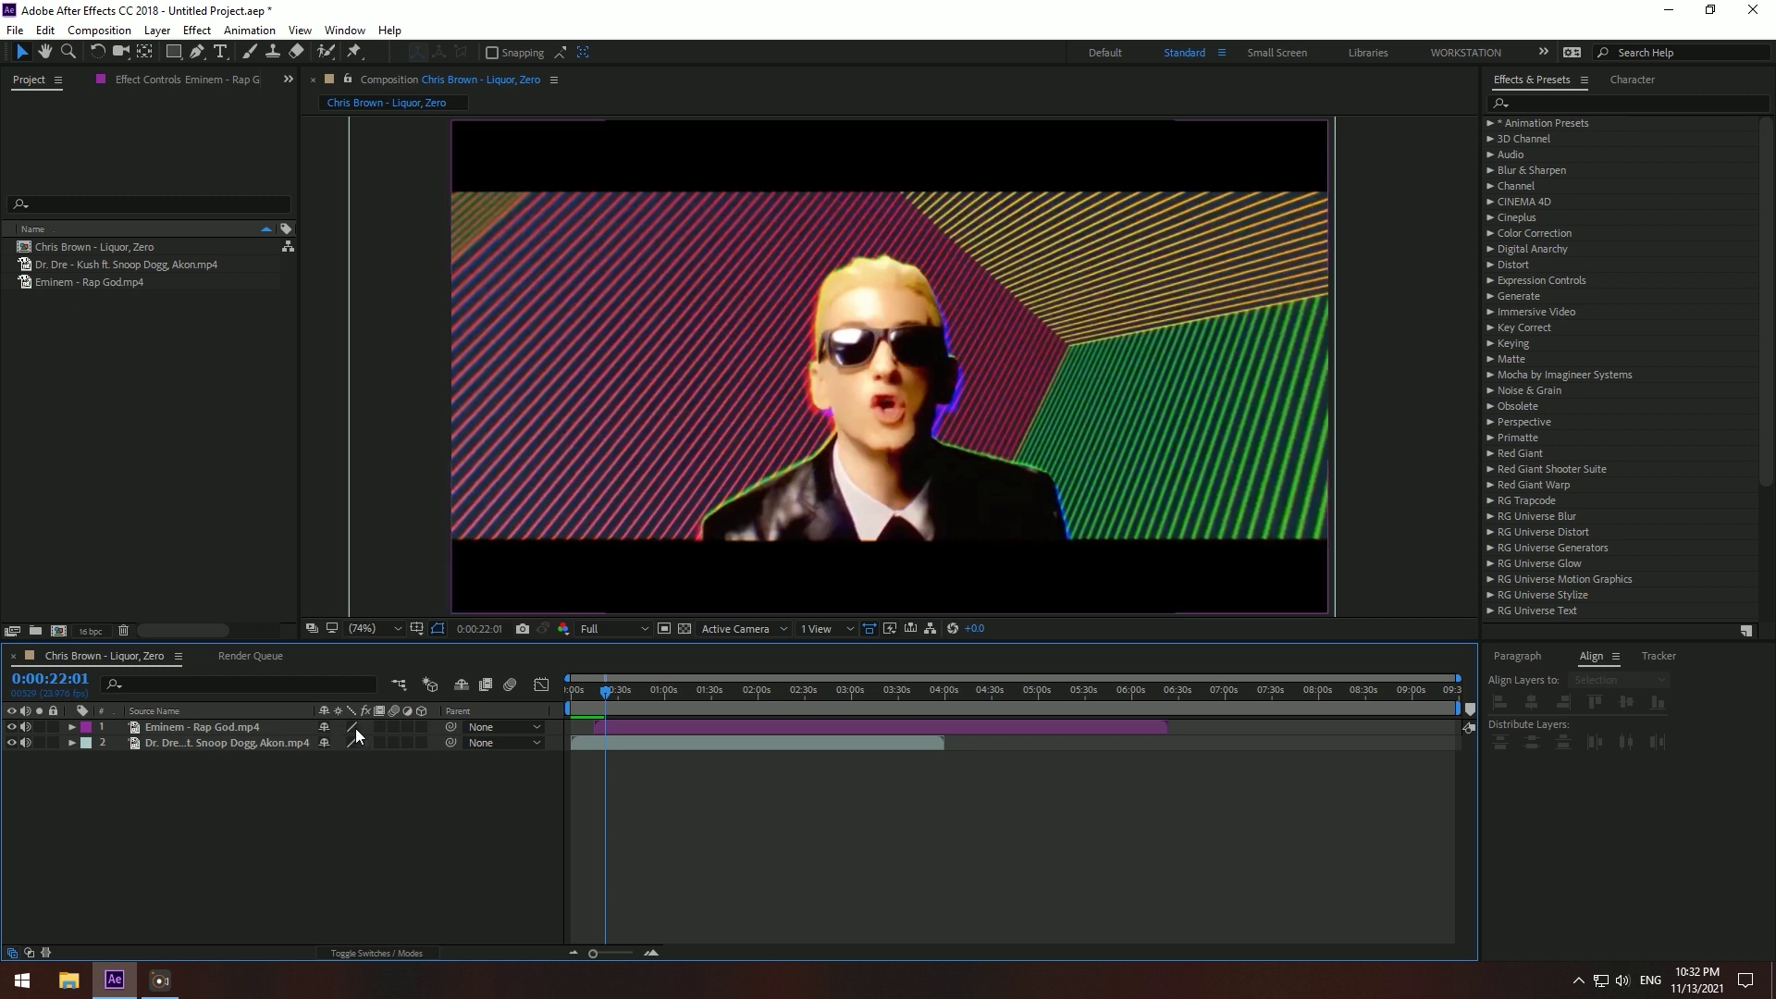
click(369, 952)
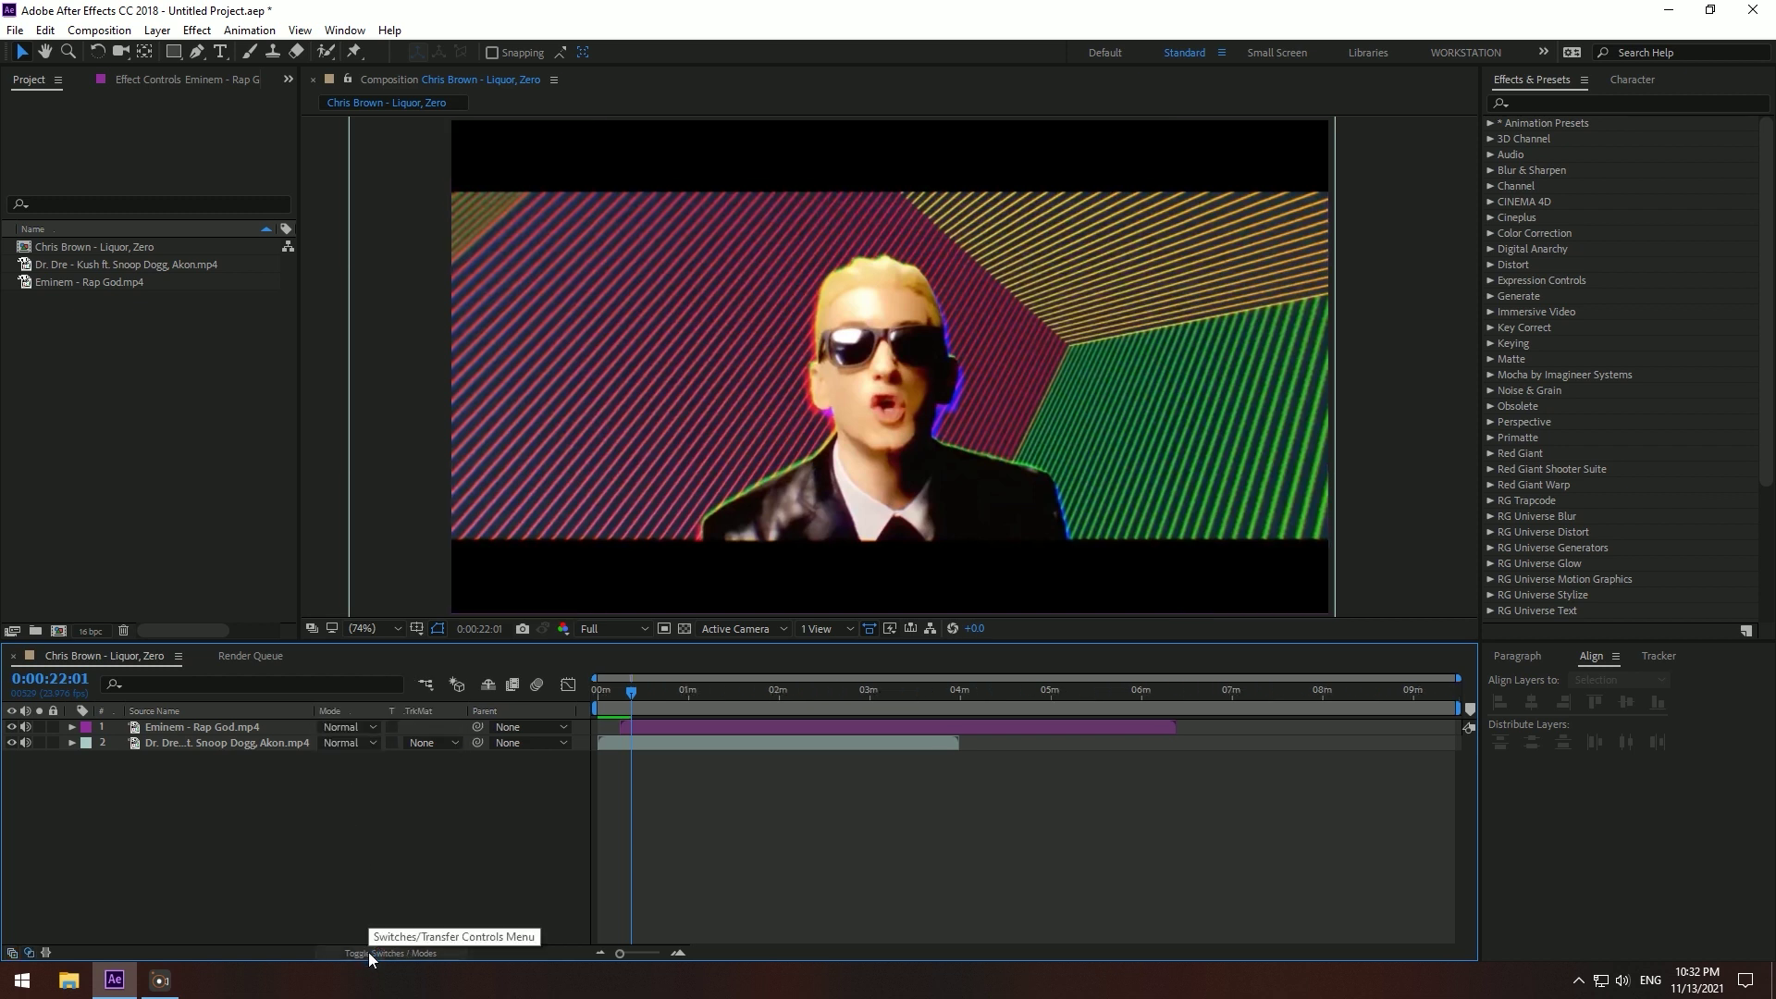
click(368, 951)
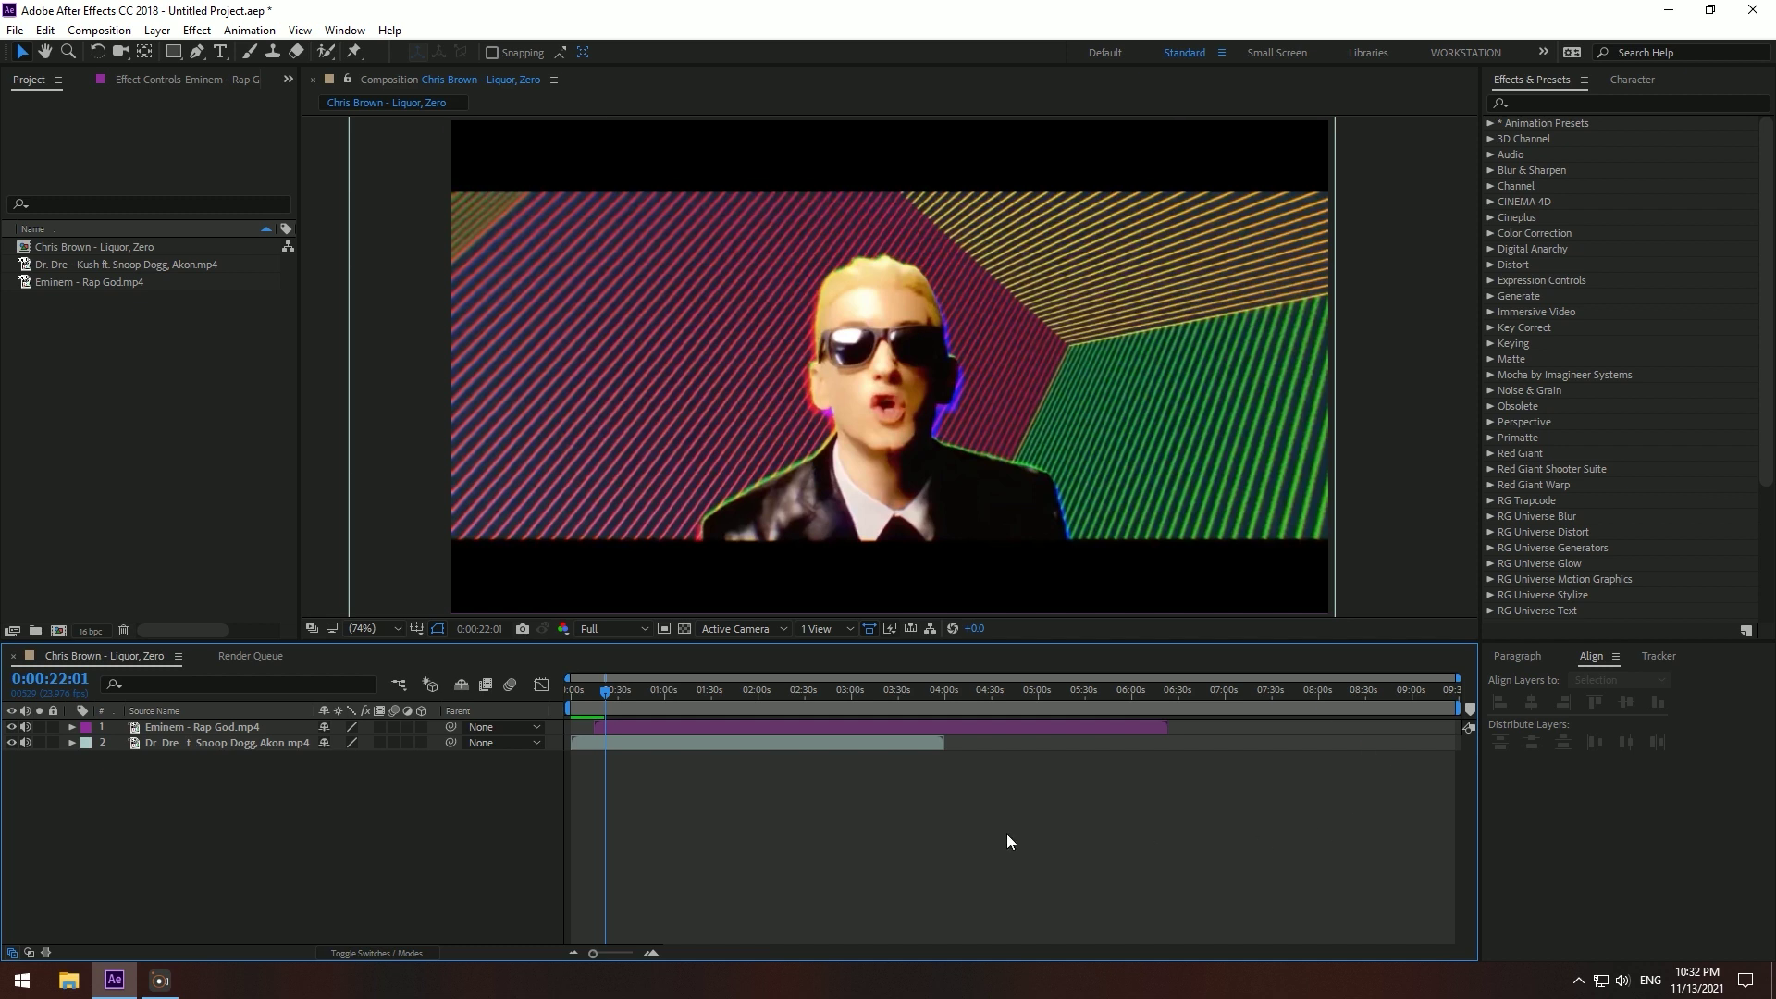
Step: Trim the end of the "Eminem - Rap God.mp4" layer to the playhead at 0:00:22:01 and try the timeline's time zoom in and out
mouse_move(636, 726)
mouse_down()
mouse_move(707, 726)
mouse_move(624, 734)
mouse_move(638, 731)
mouse_up()
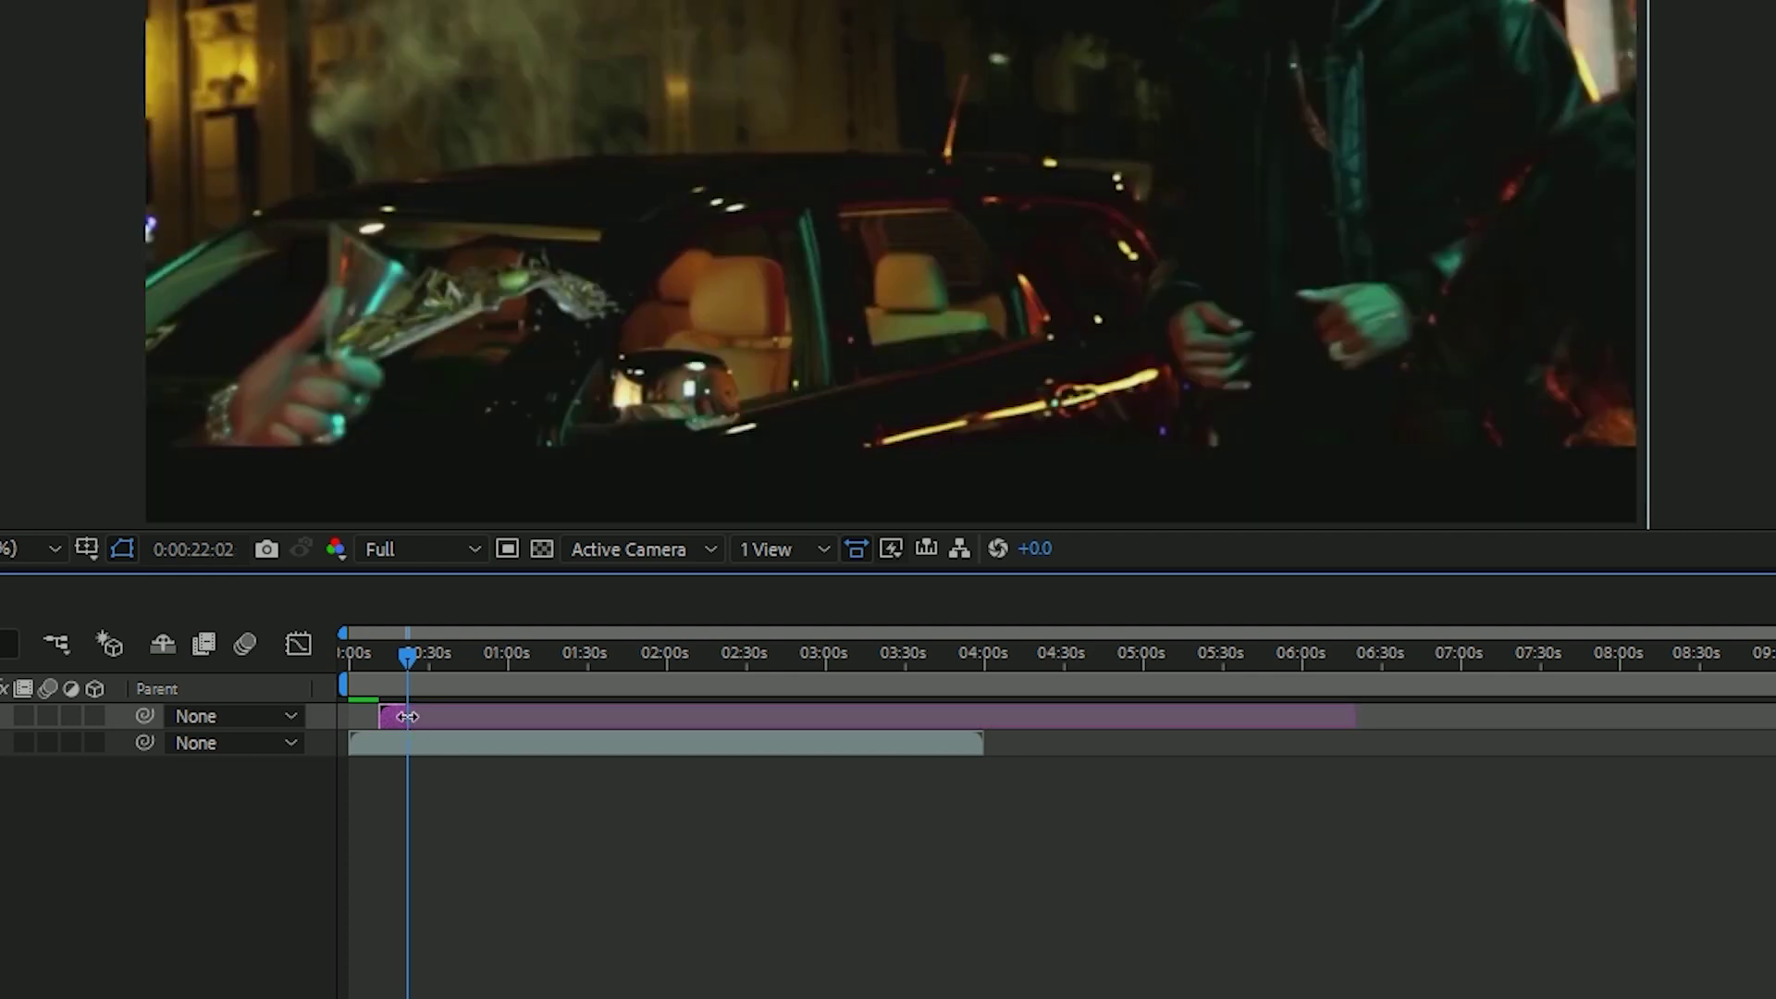
click(406, 716)
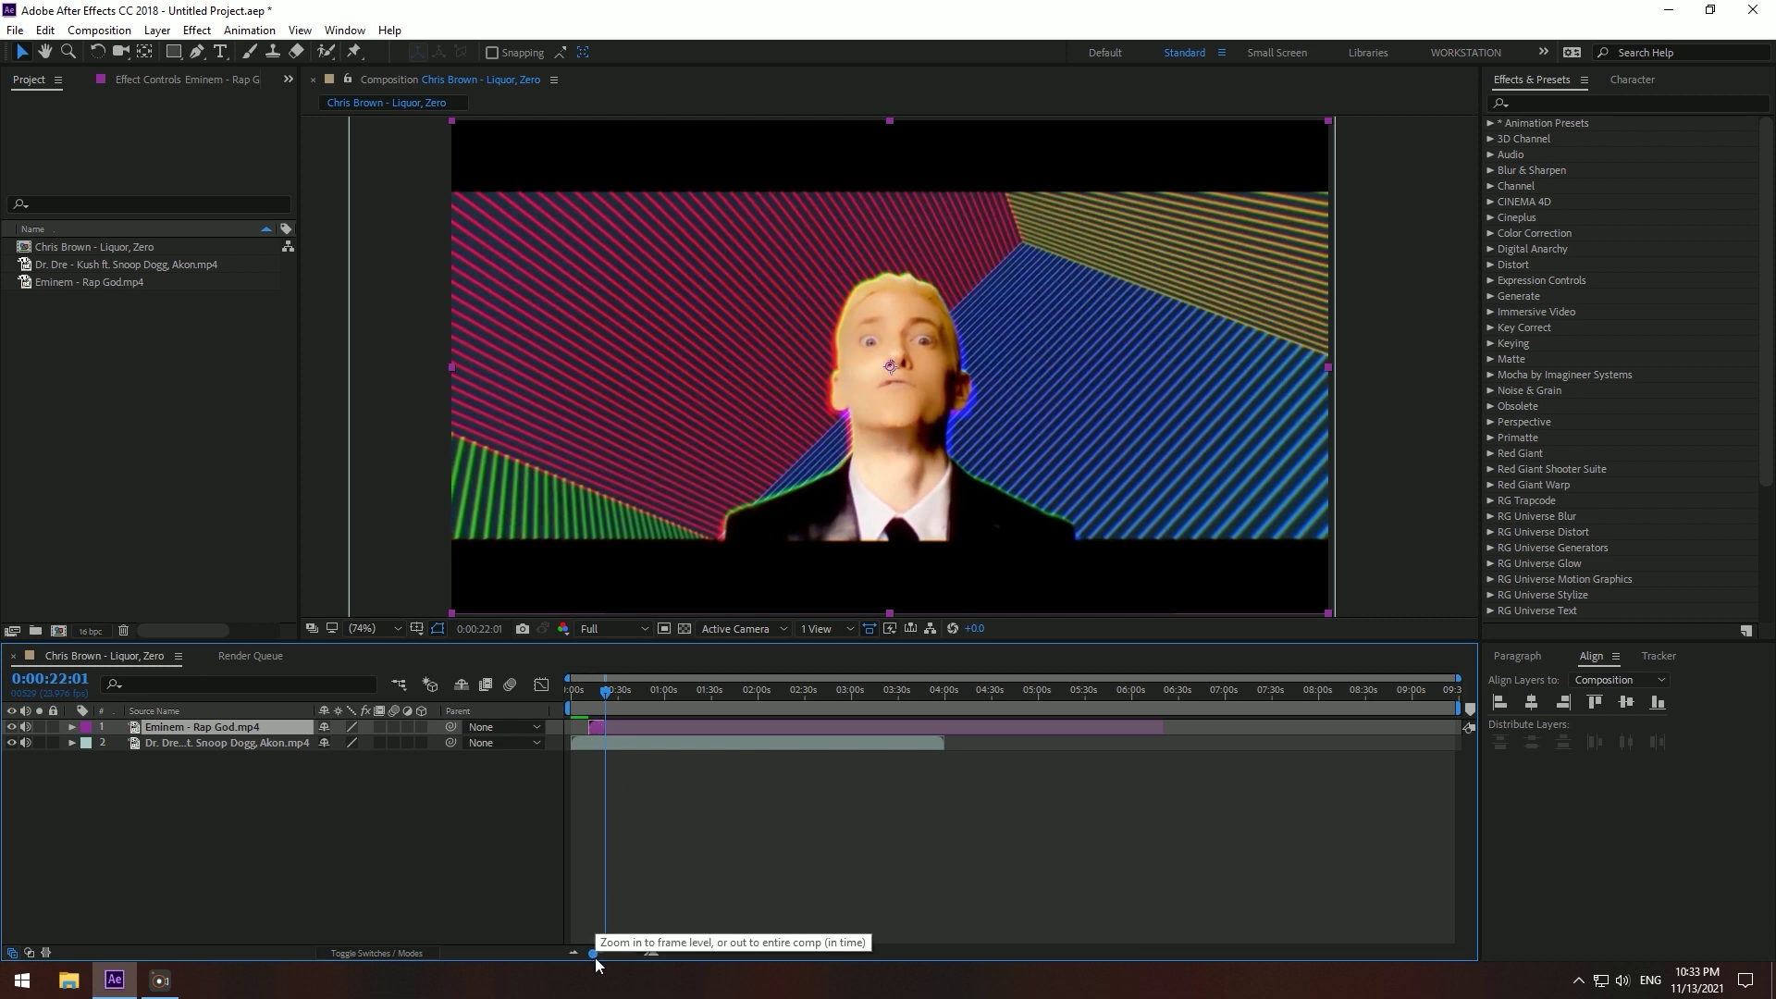
drag(594, 953, 625, 947)
drag(619, 945, 590, 949)
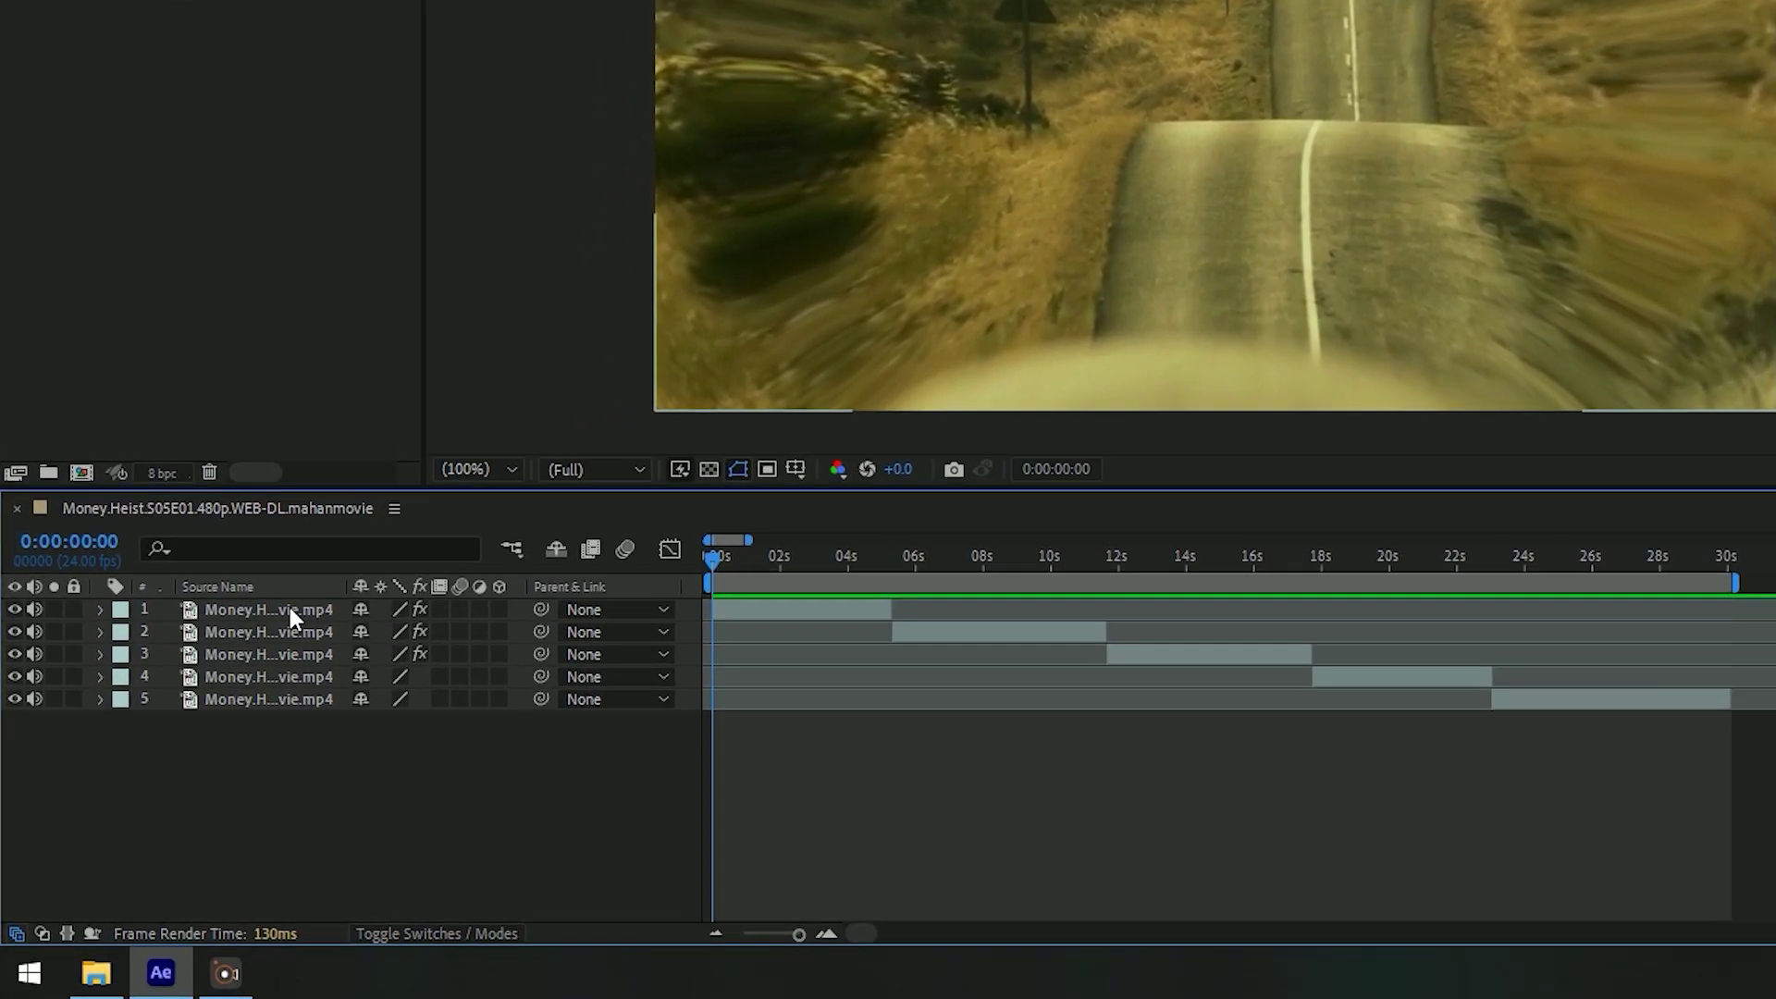
Step: Select several of the Money Heist clips in turn and delete the CC Lens effect from the first clip
click(304, 636)
click(302, 652)
click(315, 696)
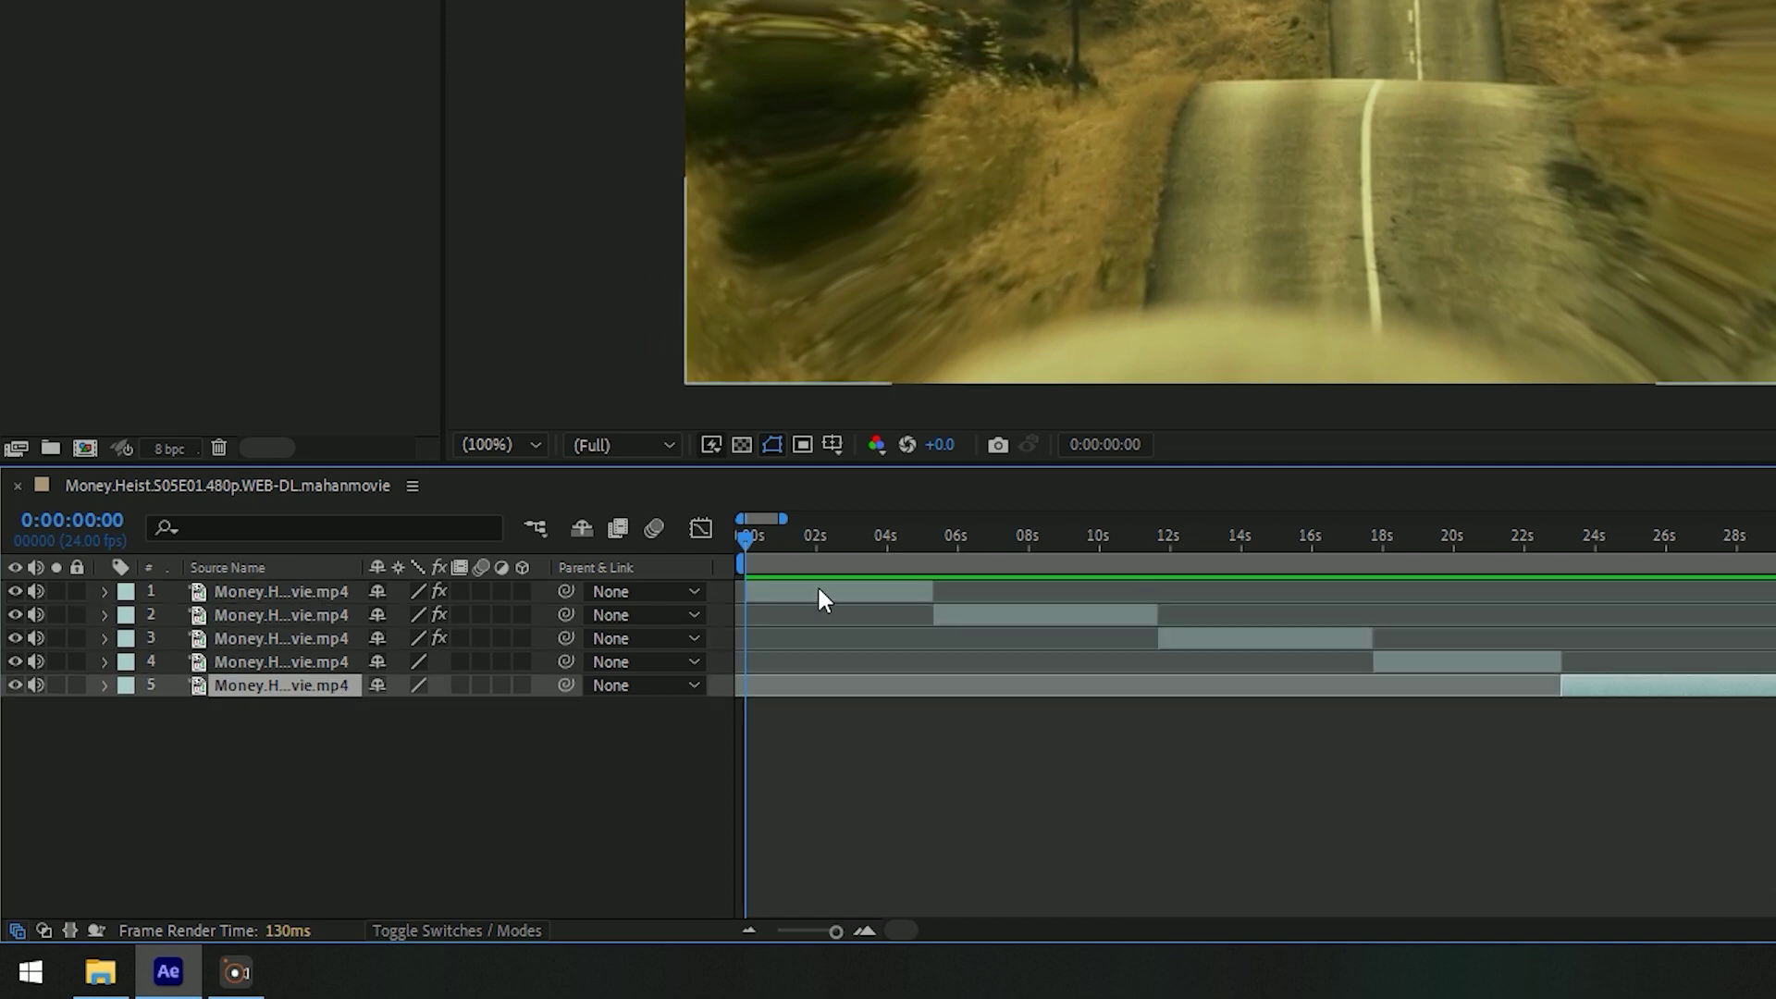
click(819, 599)
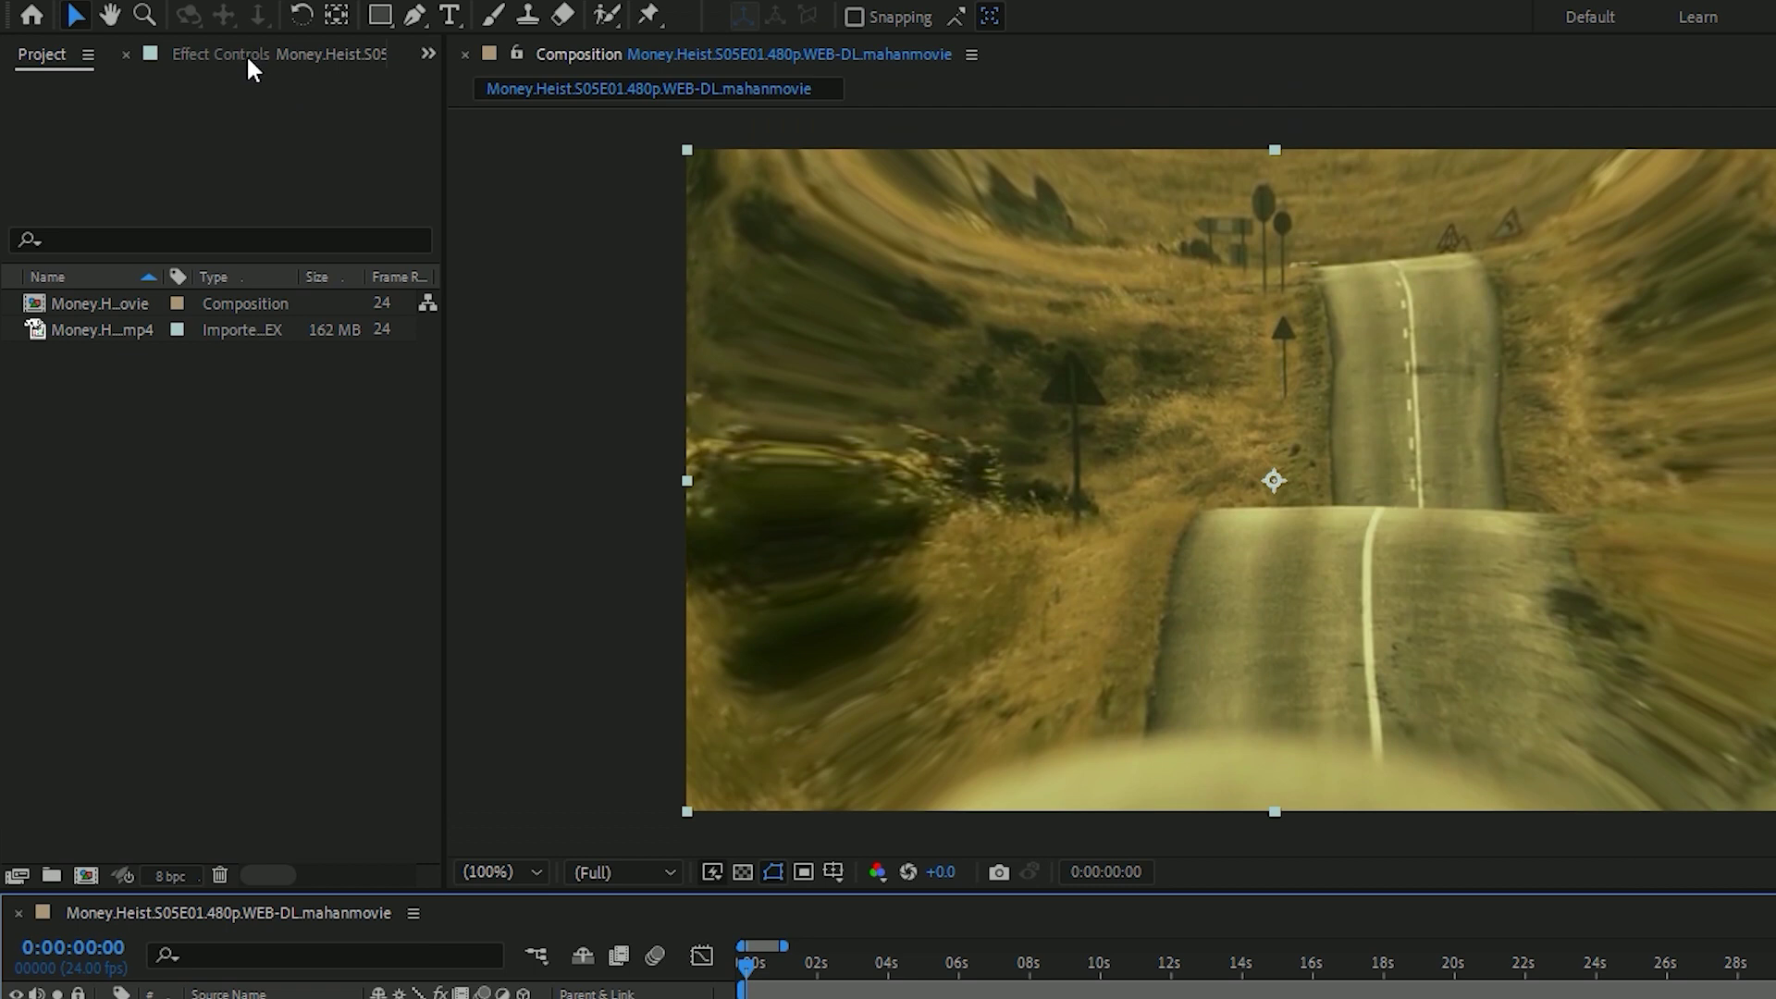
click(246, 54)
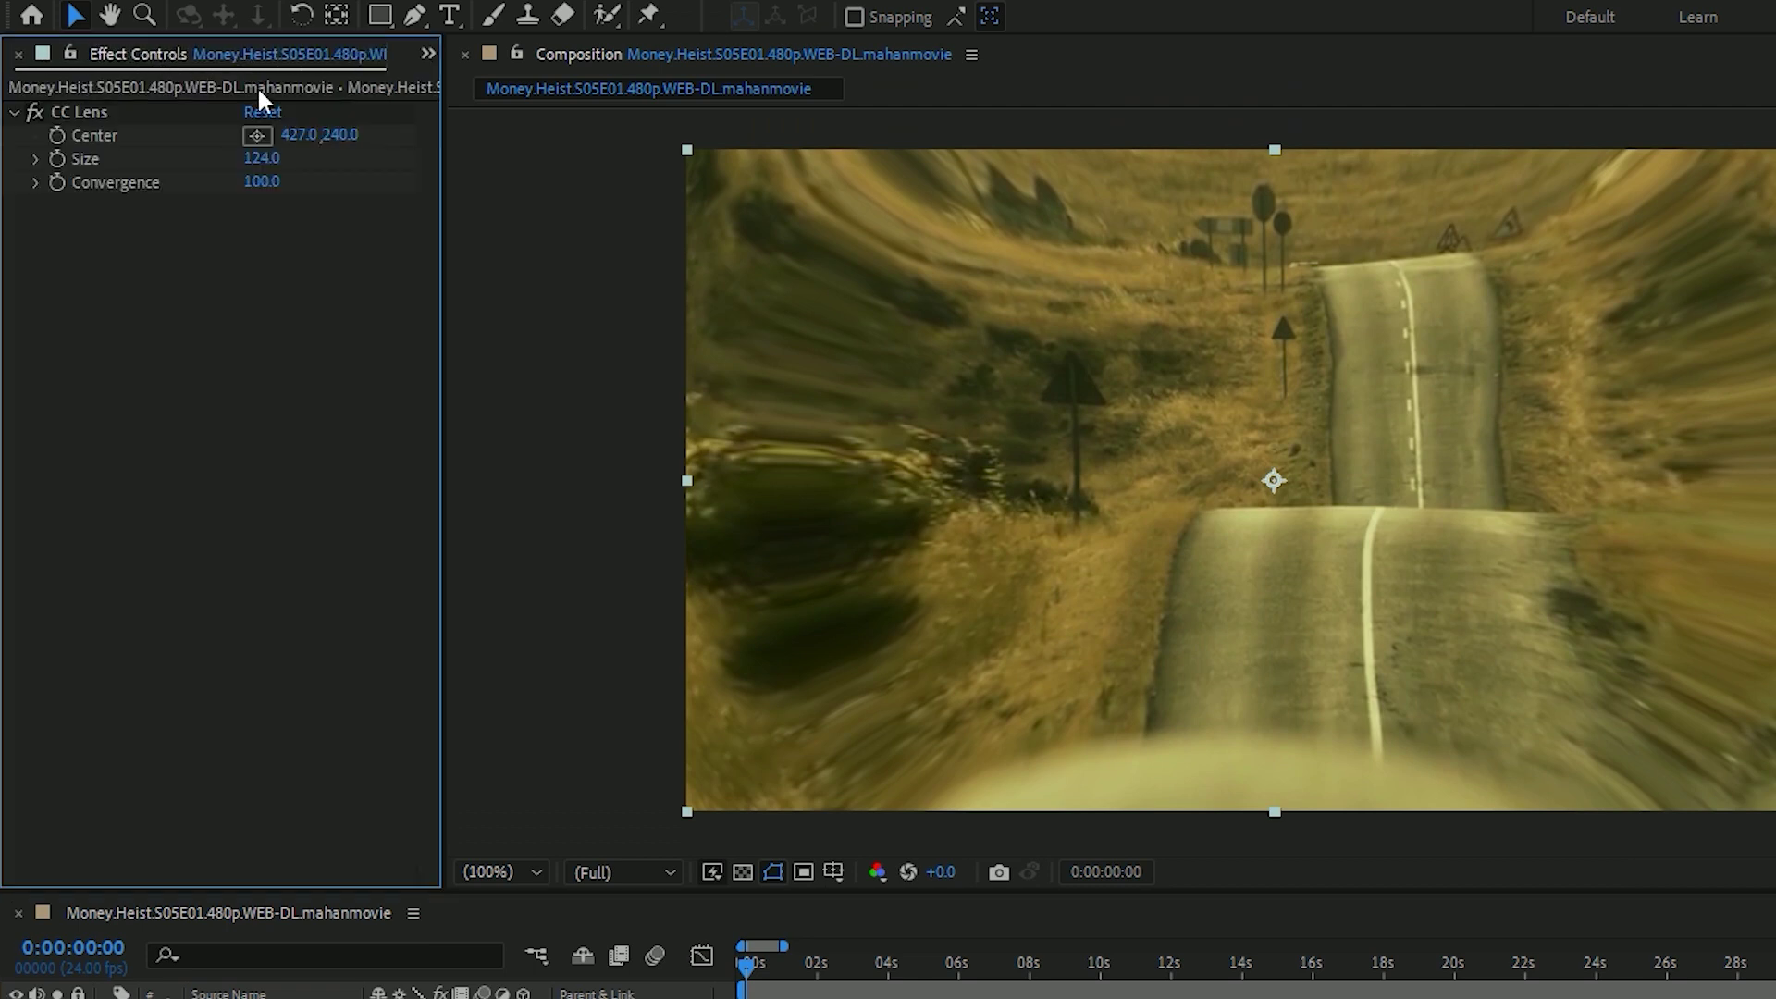
click(94, 111)
key(Delete)
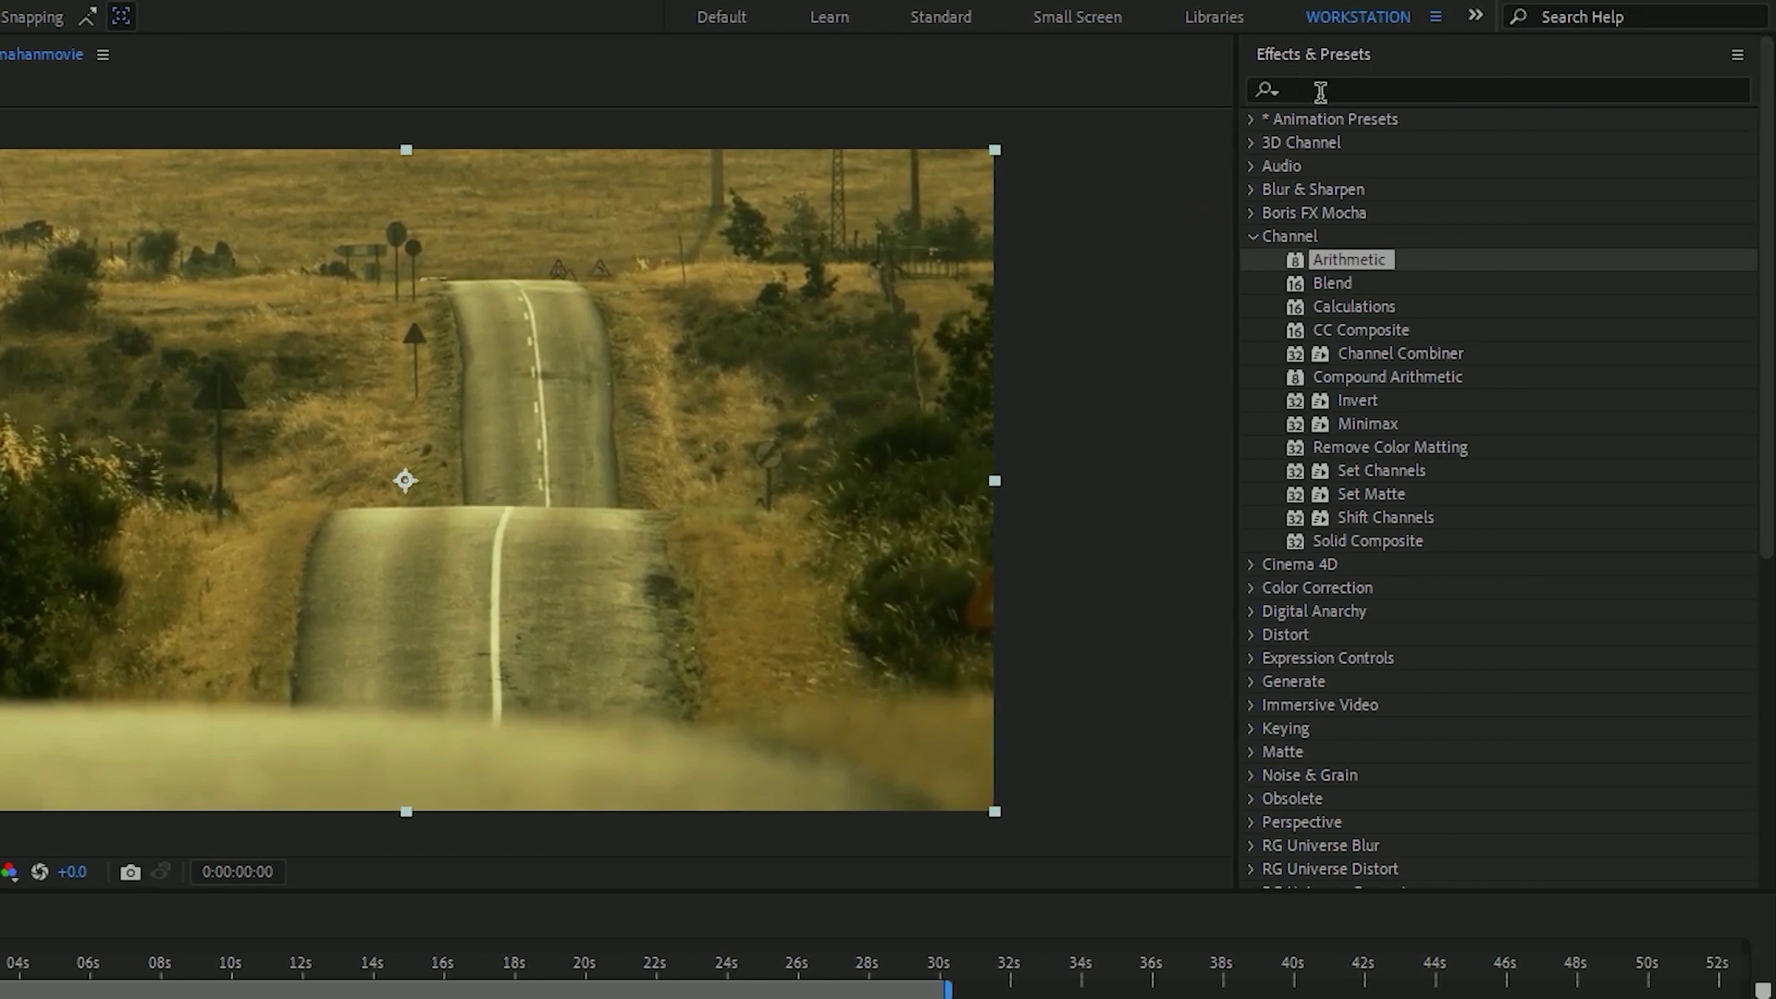
Step: Search the effects and presets for "black"
click(1320, 92)
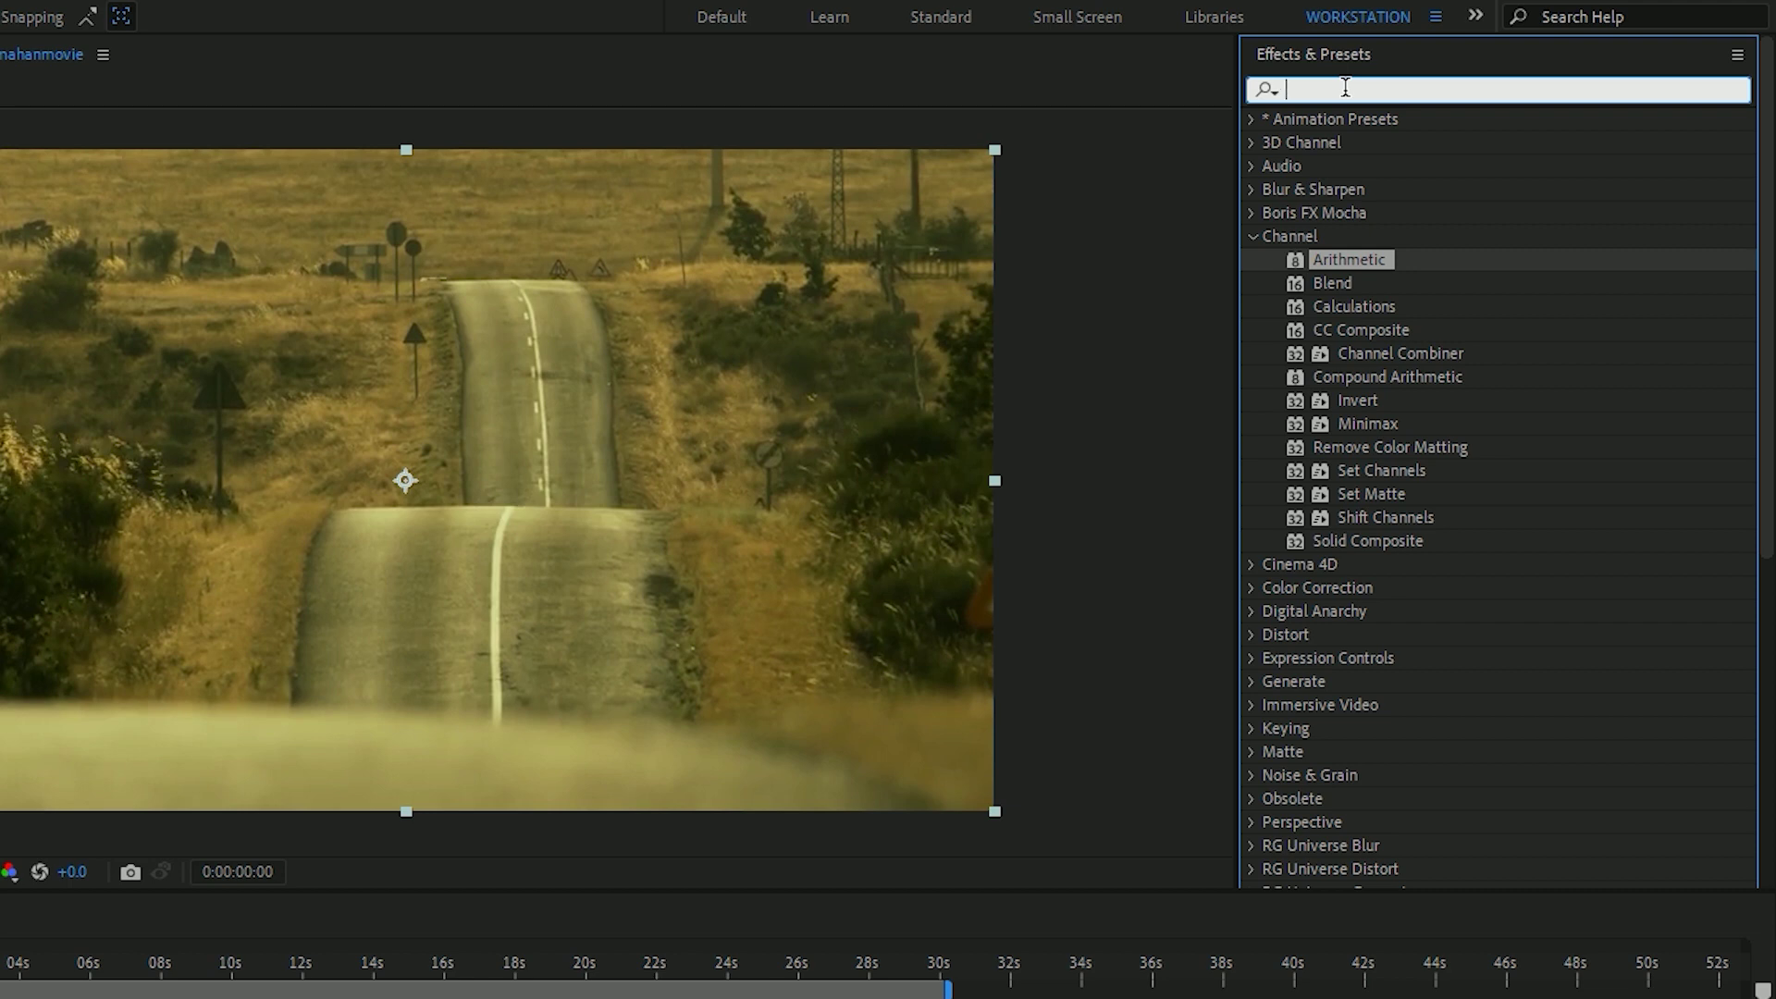
text(black)
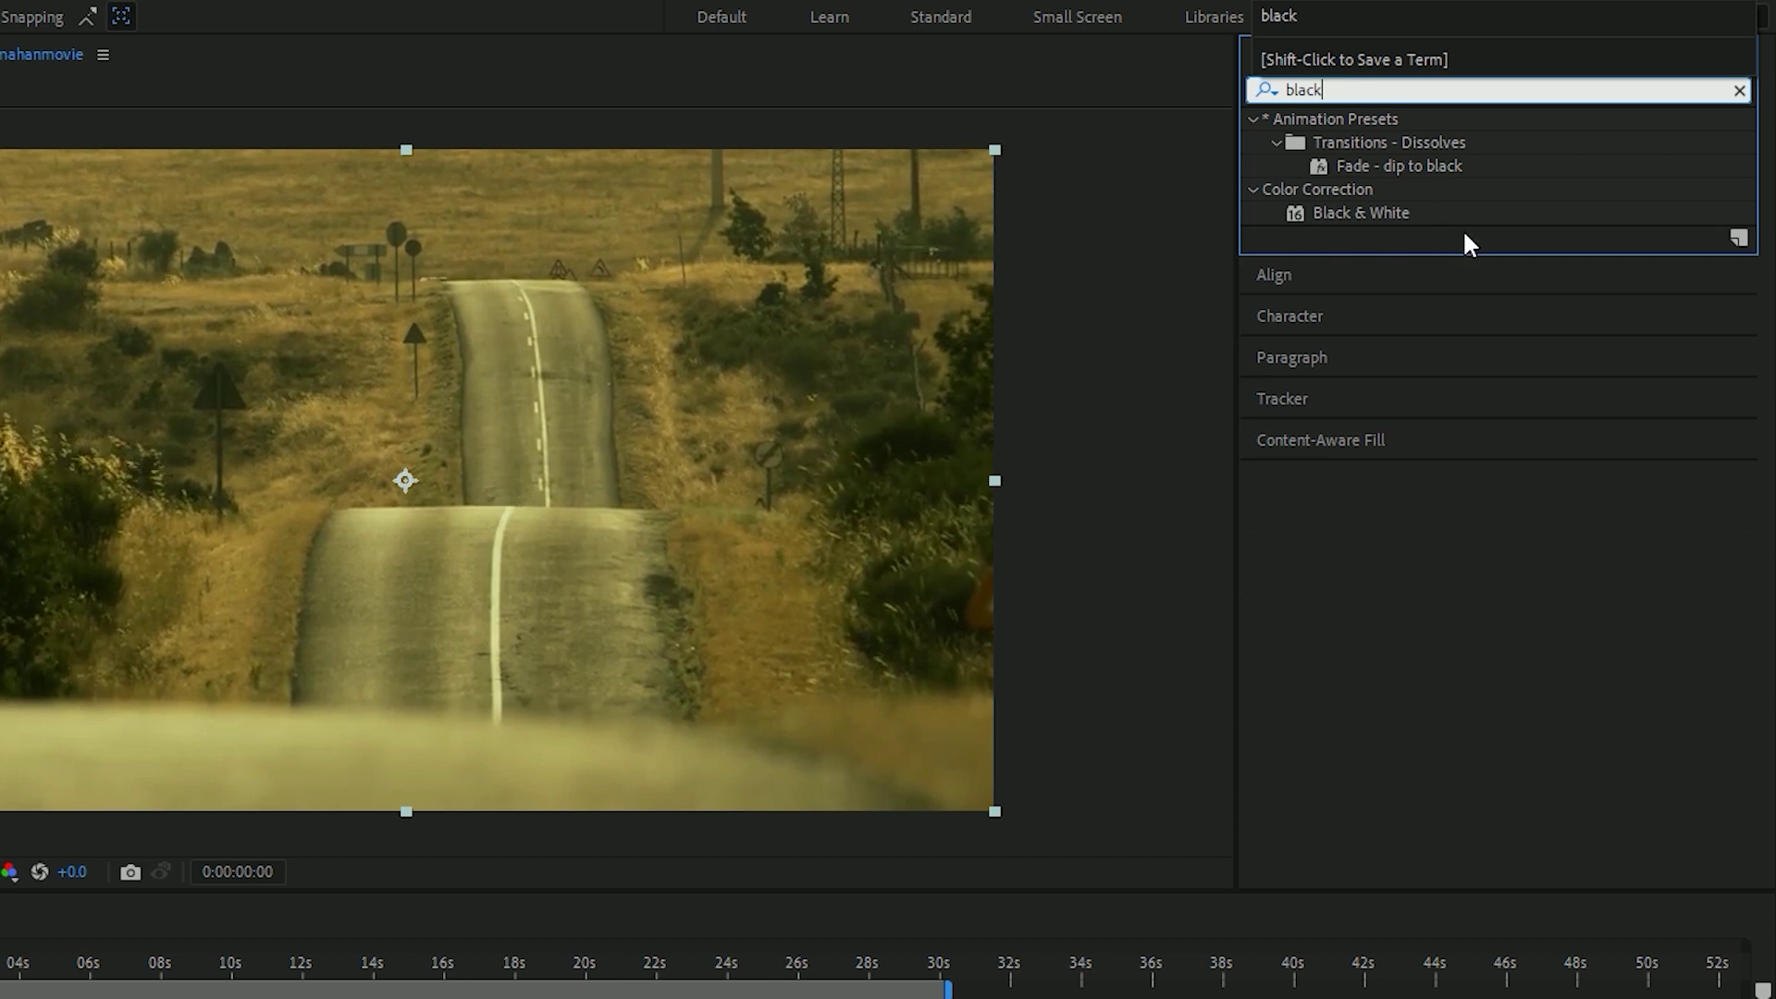
Step: Apply the Black & White effect directly onto the first clip in the timeline and undo it
click(1371, 214)
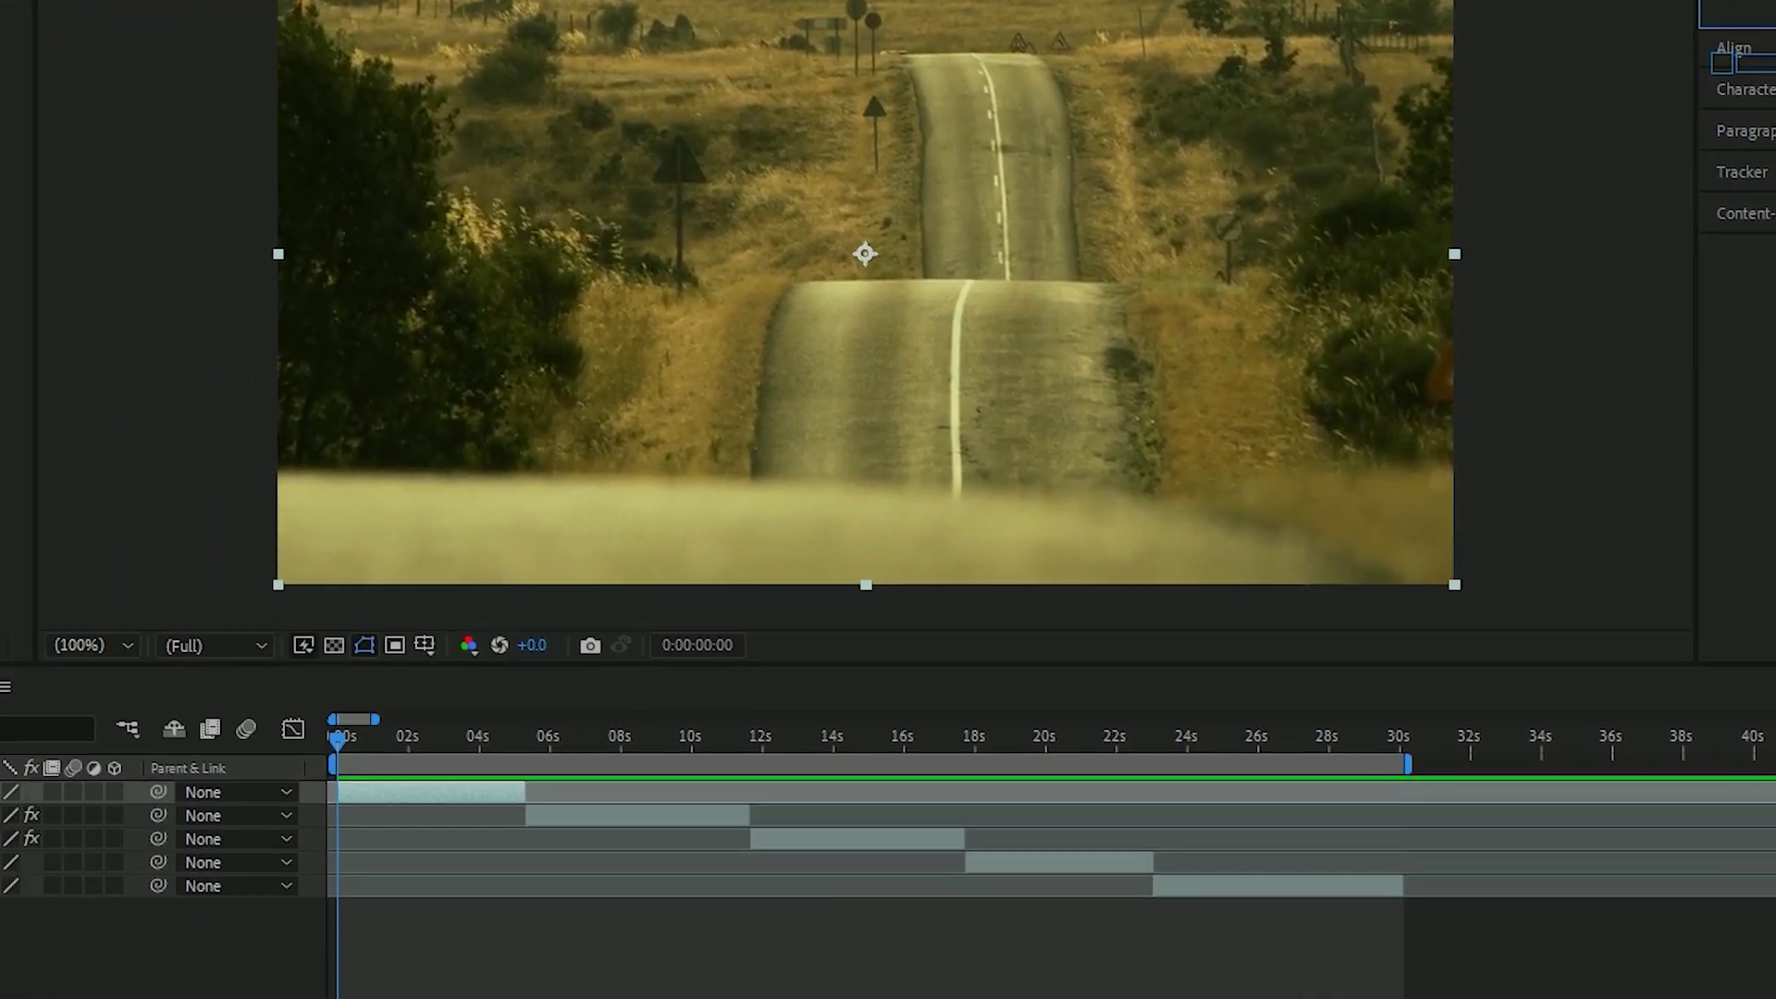
drag(1738, 305, 411, 788)
drag(822, 594, 821, 593)
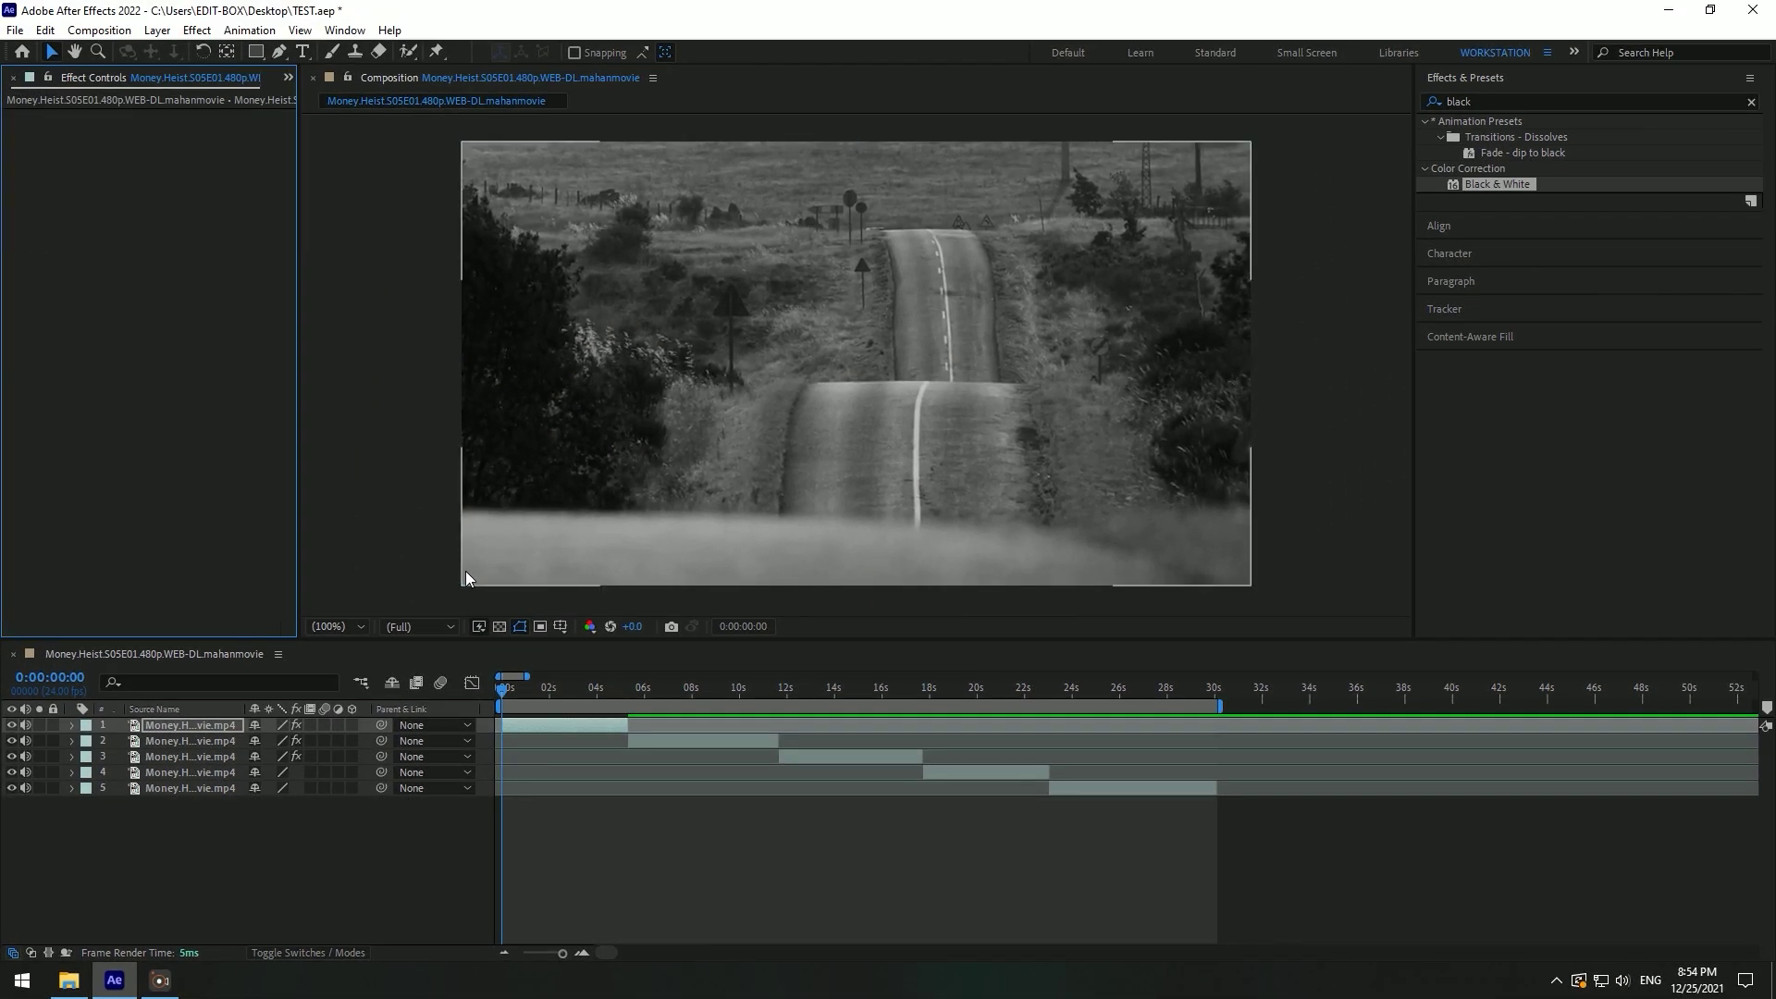
key(ctrl+z)
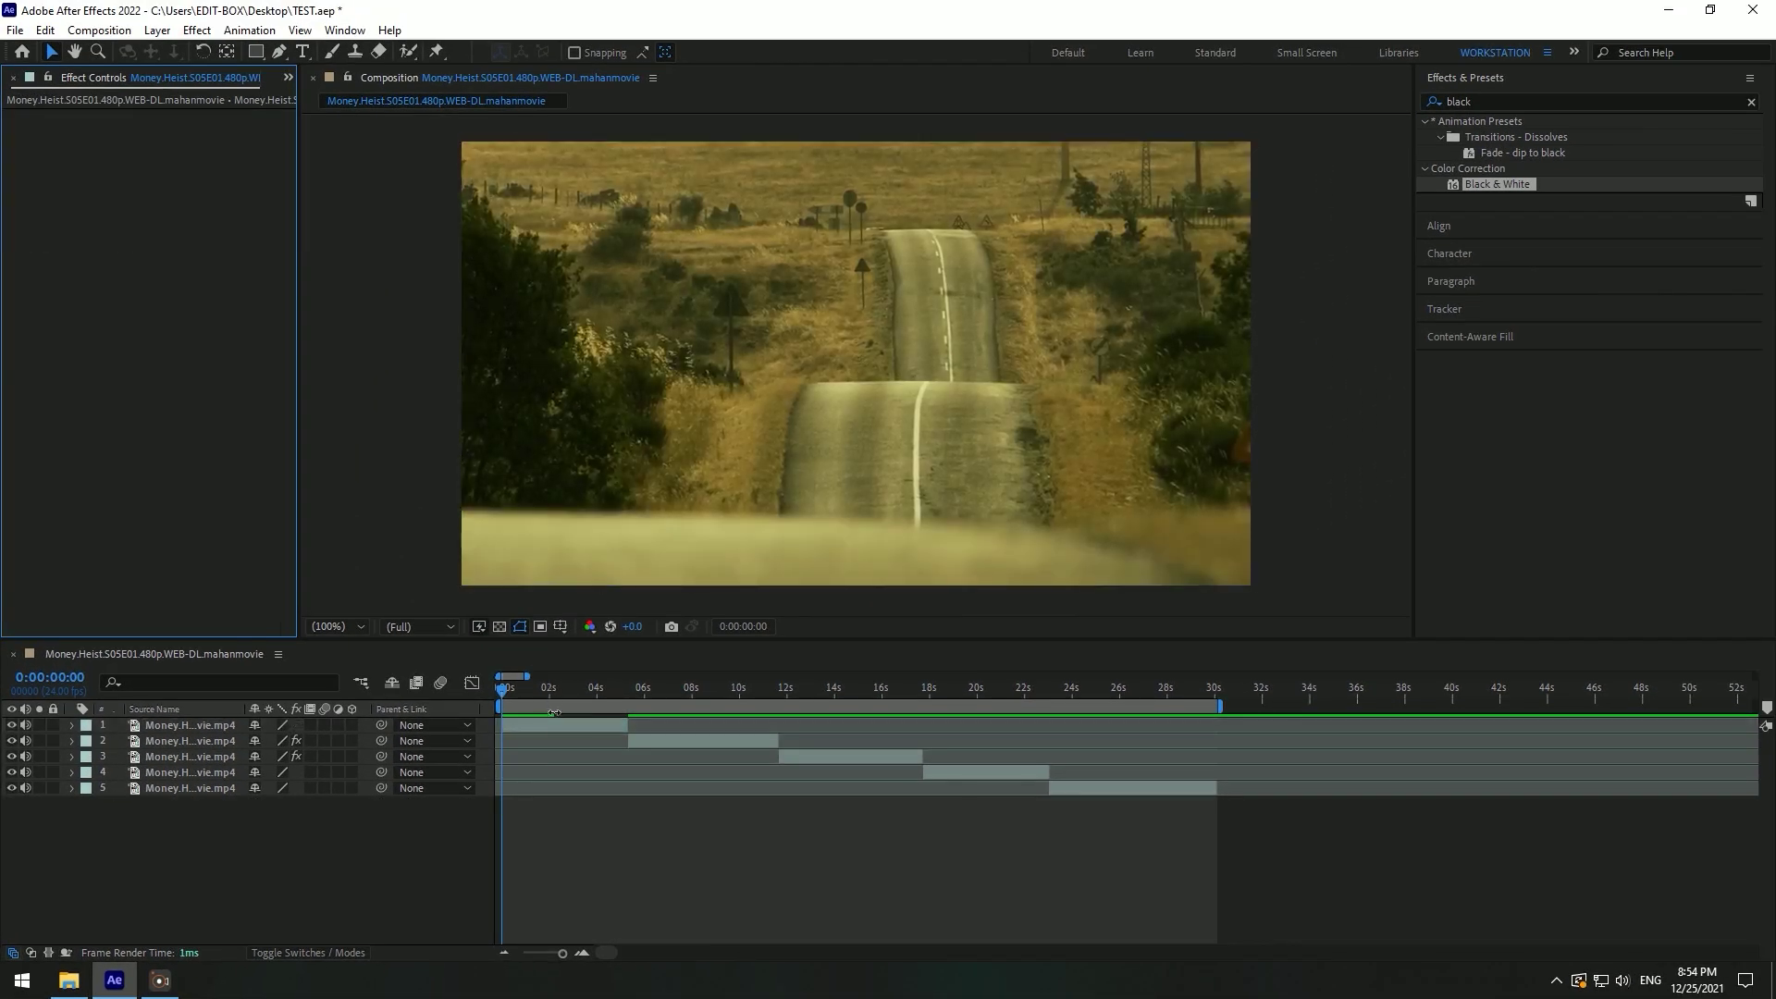
Step: Apply Black & White to the selected first clip and raise the effect's Yellows value
click(552, 728)
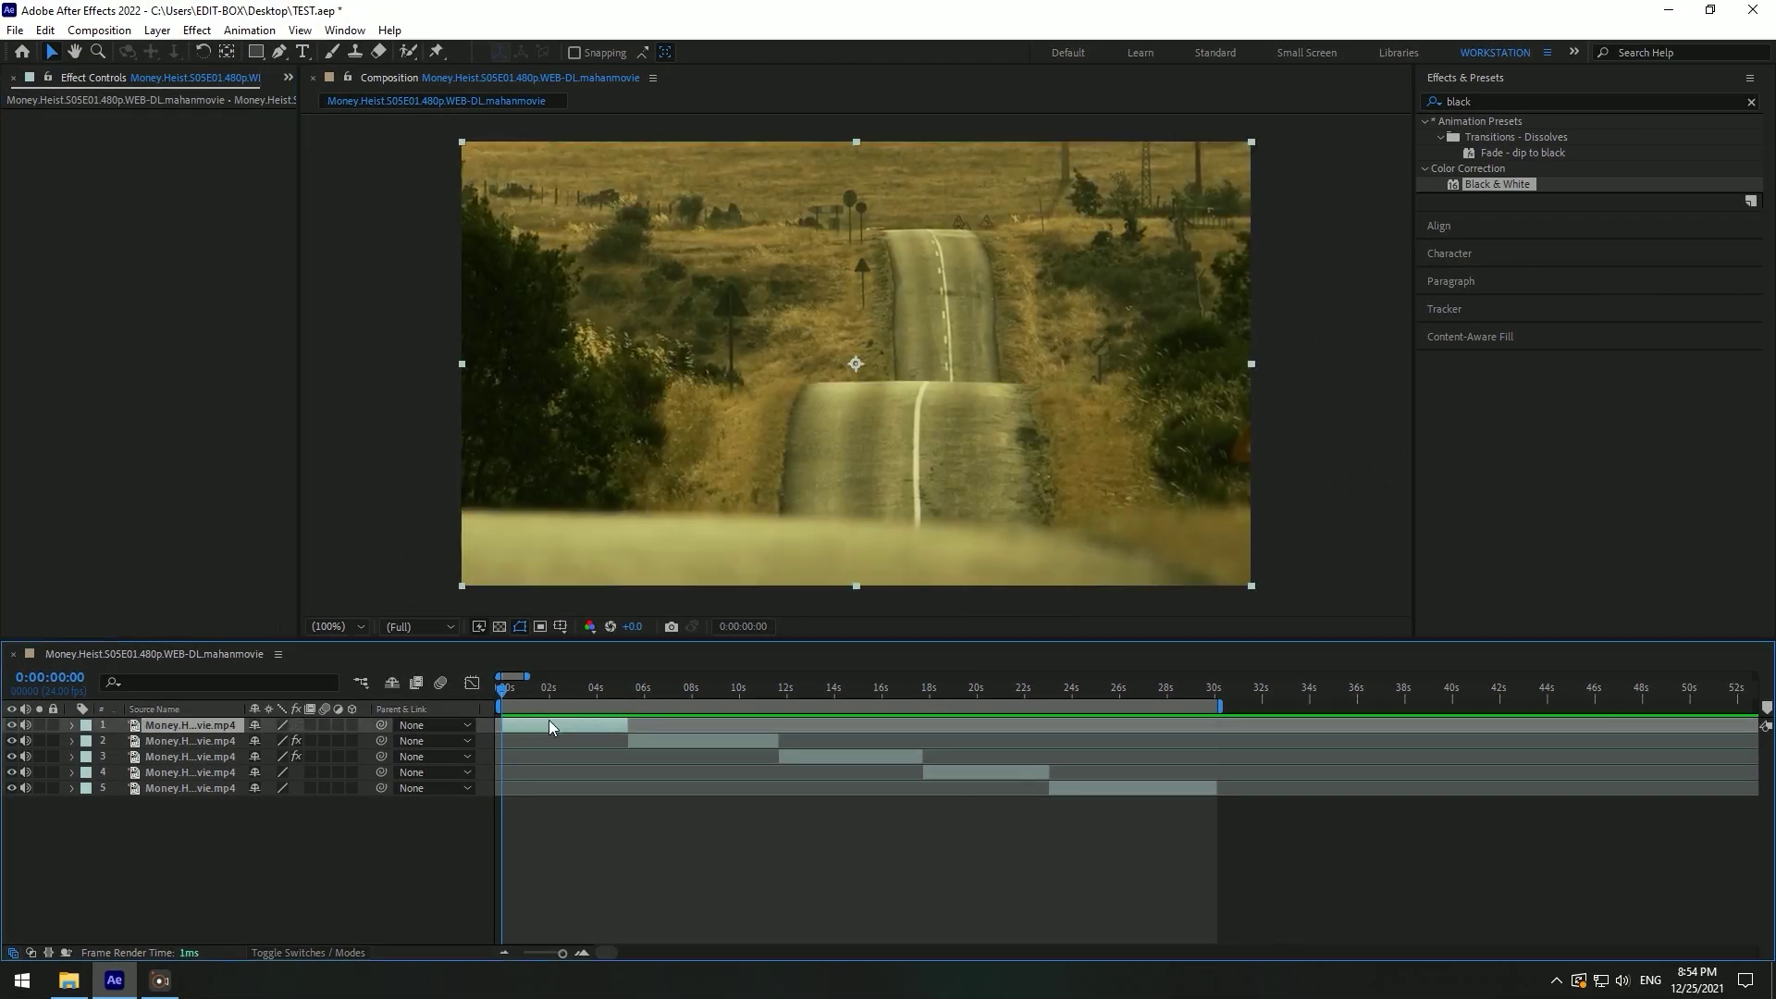
double_click(1497, 183)
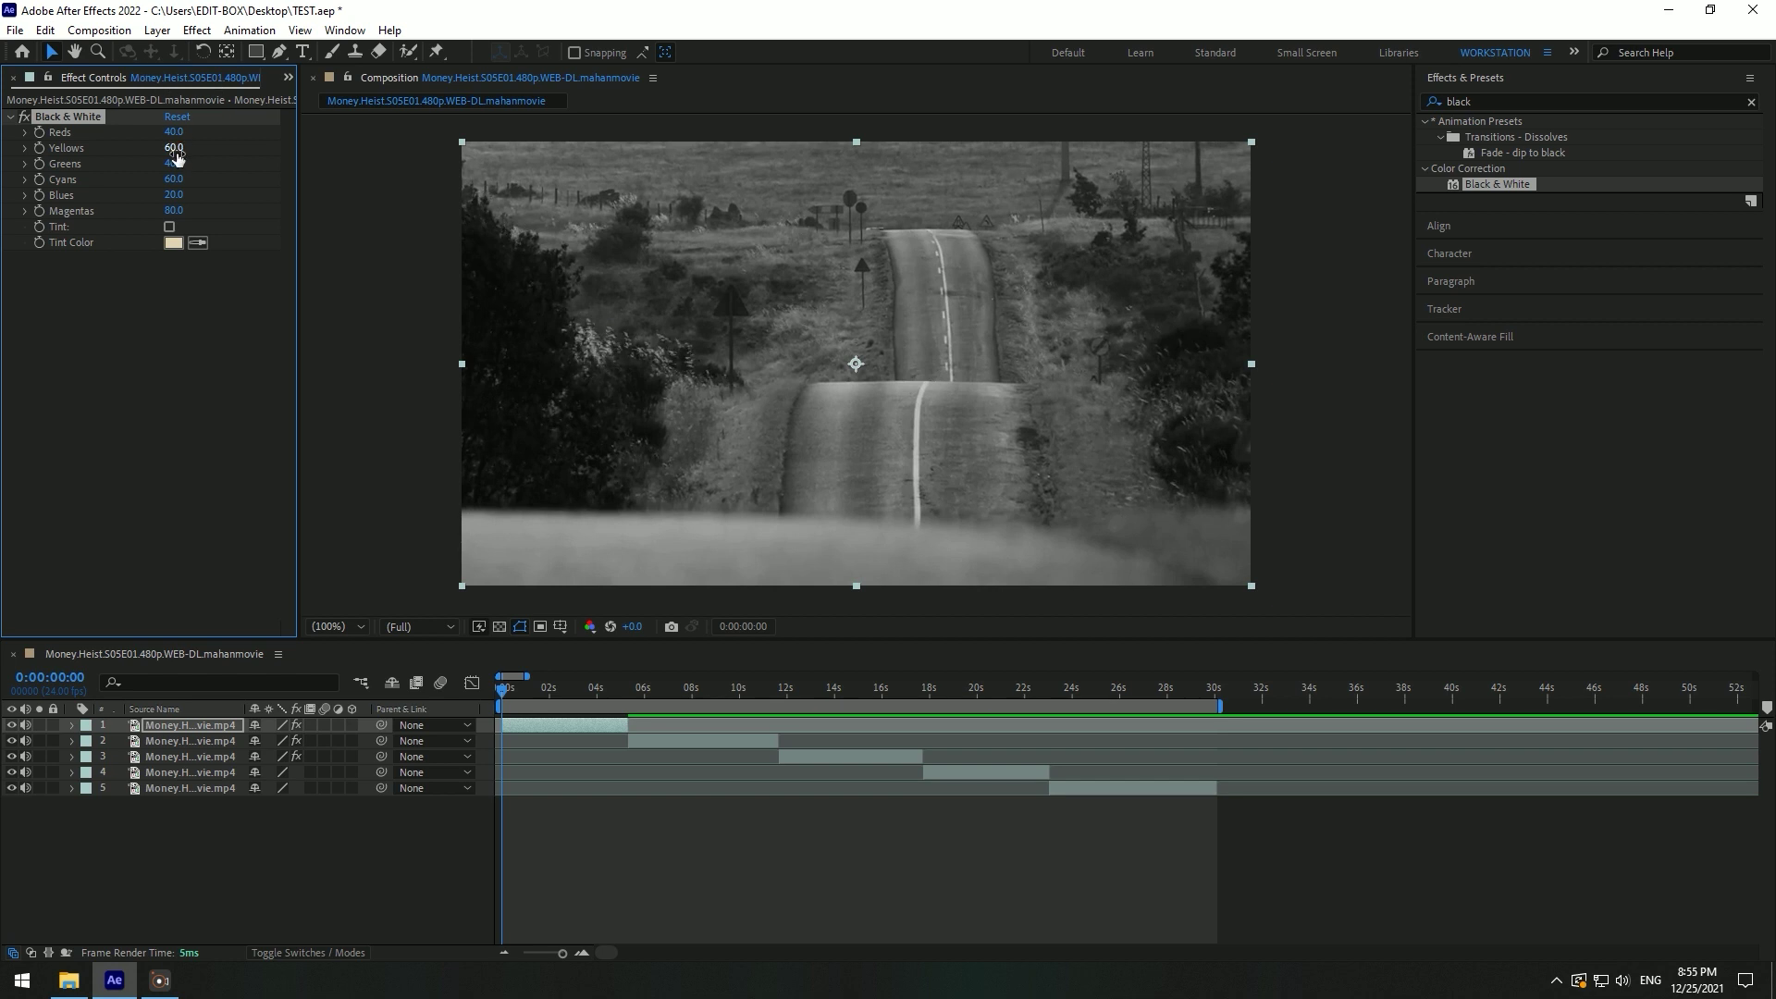
mouse_move(178, 155)
mouse_down()
mouse_move(207, 167)
mouse_move(199, 180)
mouse_move(208, 150)
mouse_up()
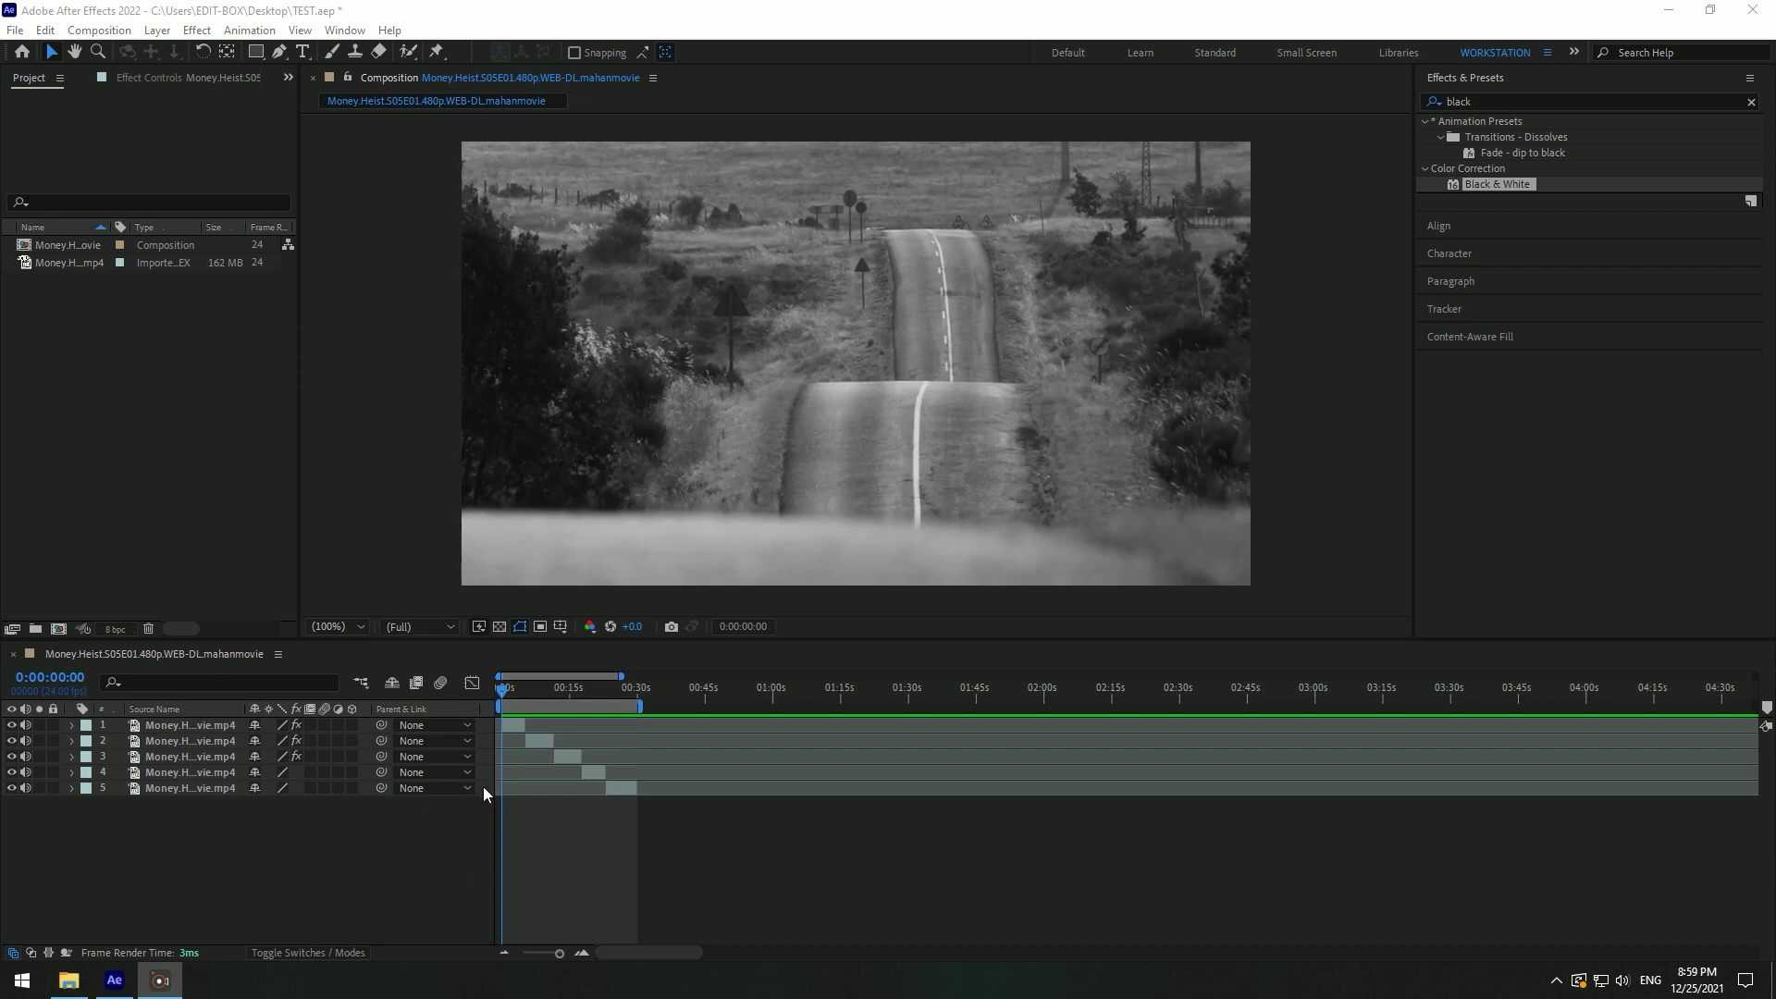
Step: Create a new text layer in the composition reading "EDIT BOX"
click(538, 838)
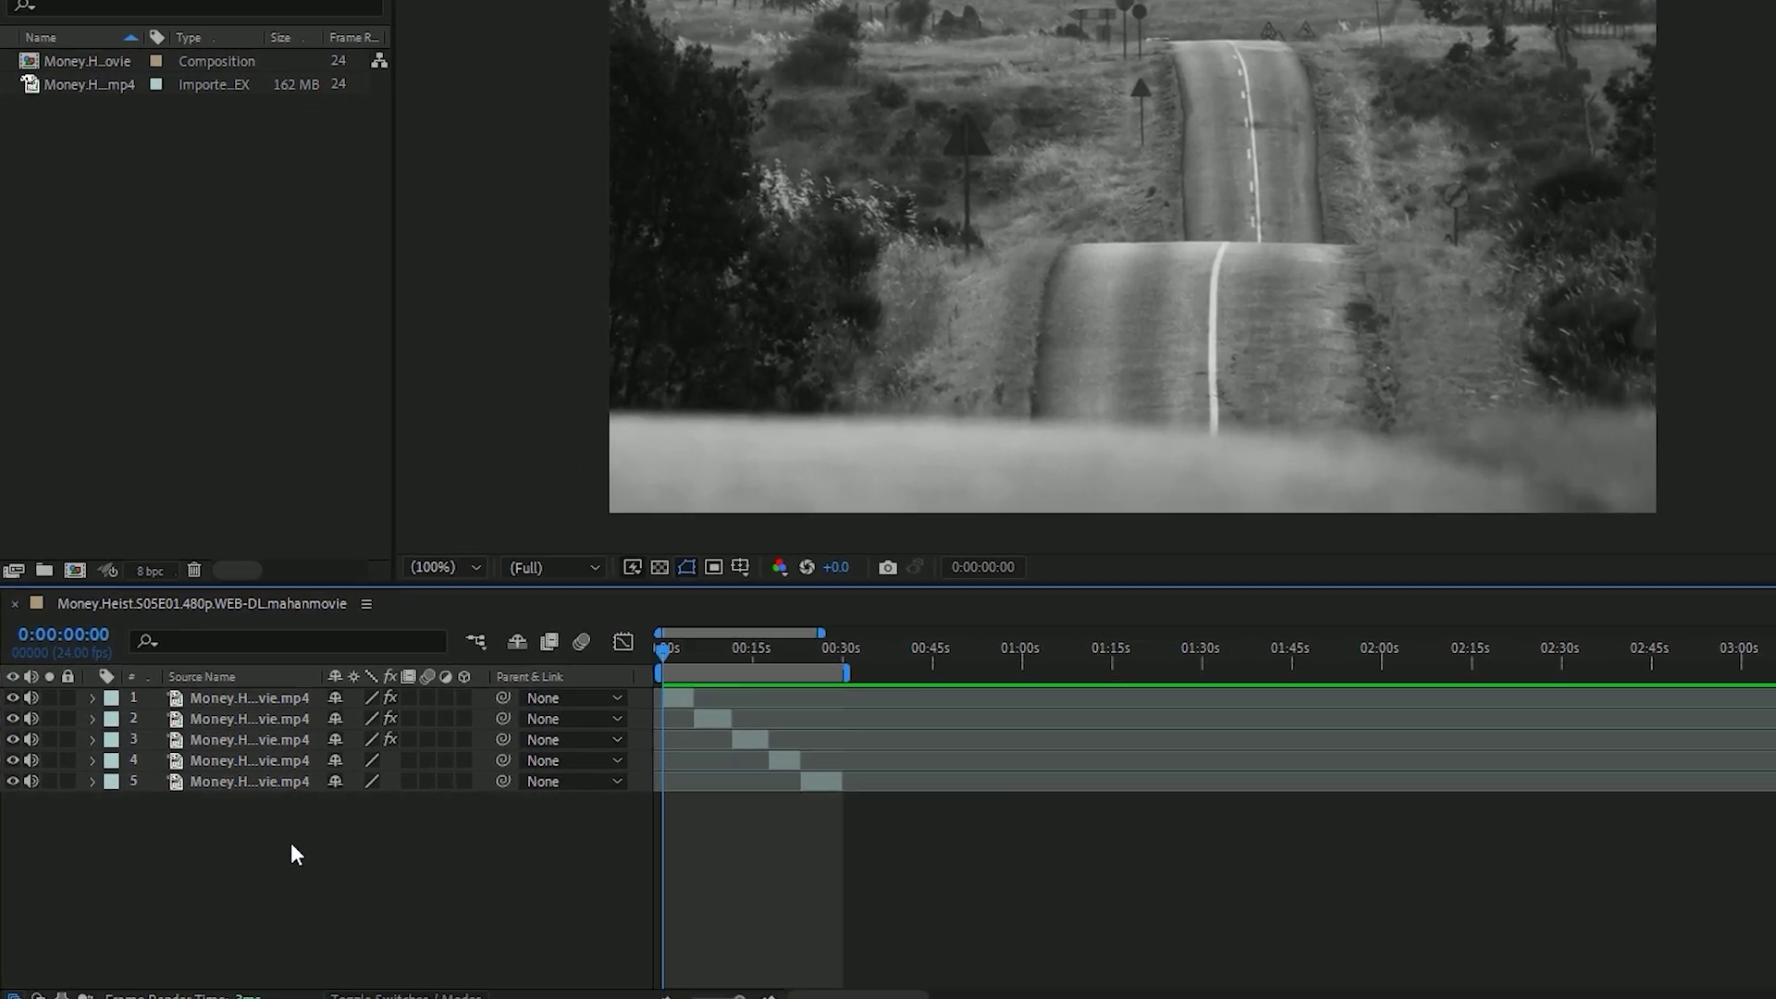
right_click(252, 838)
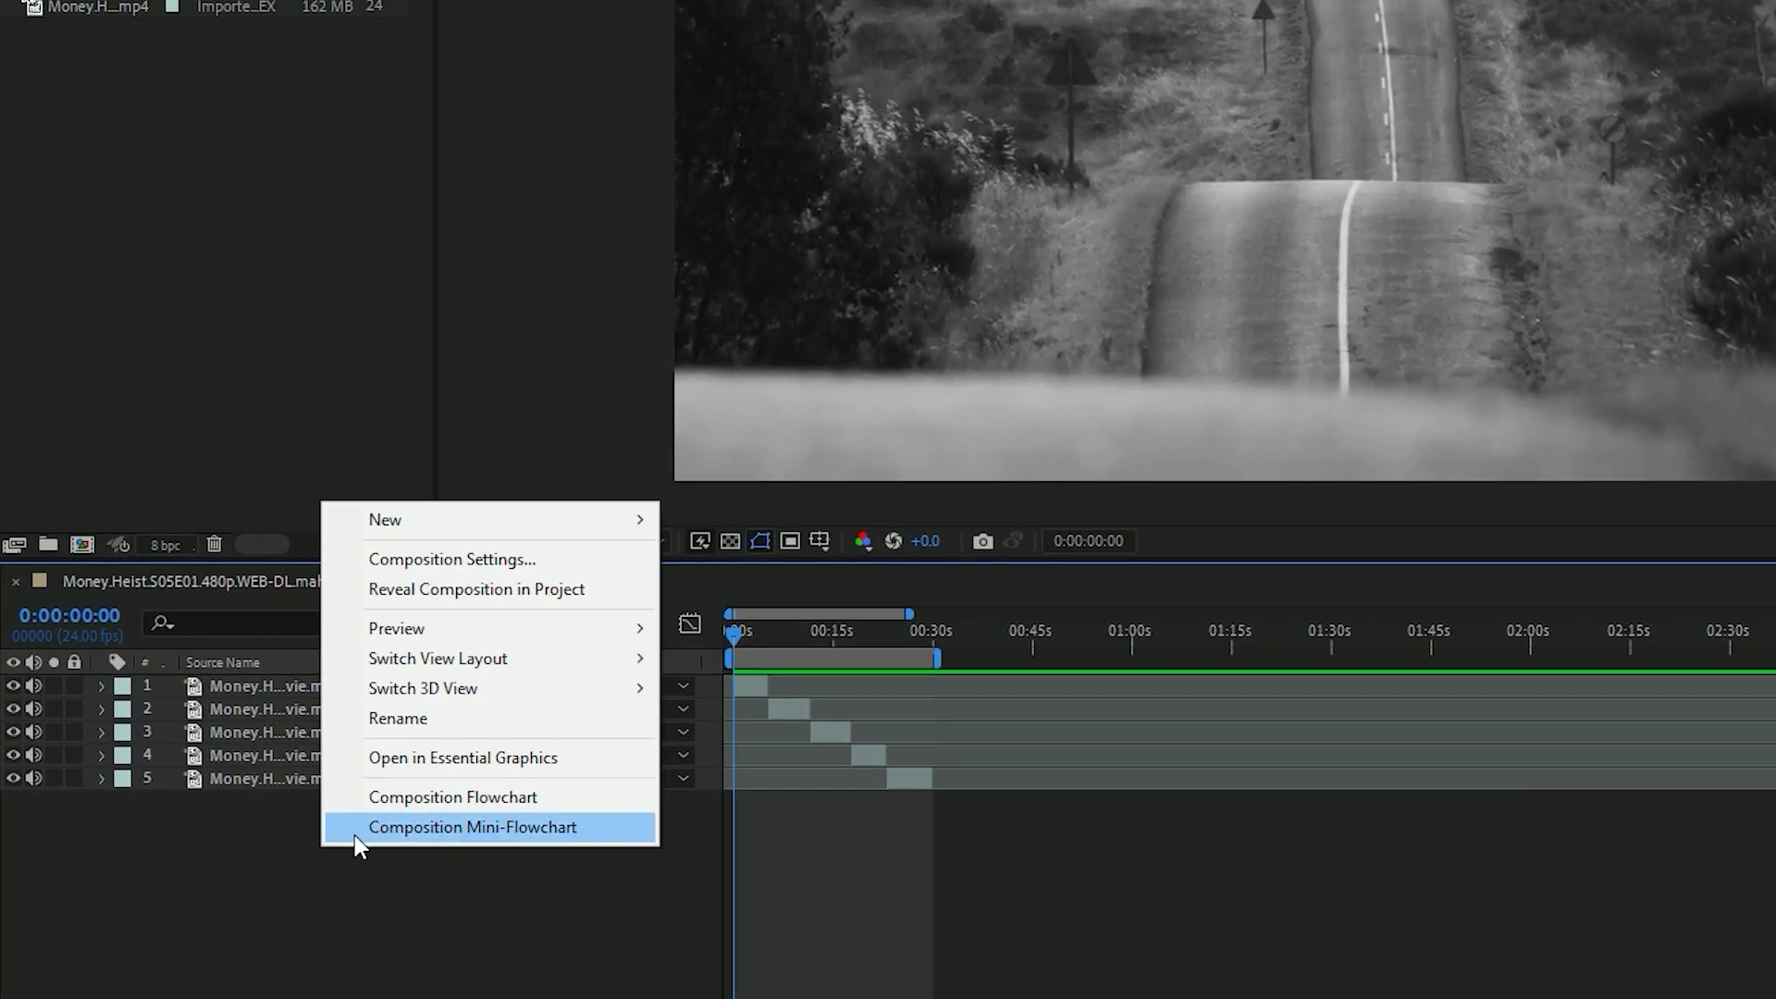
mouse_move(416, 585)
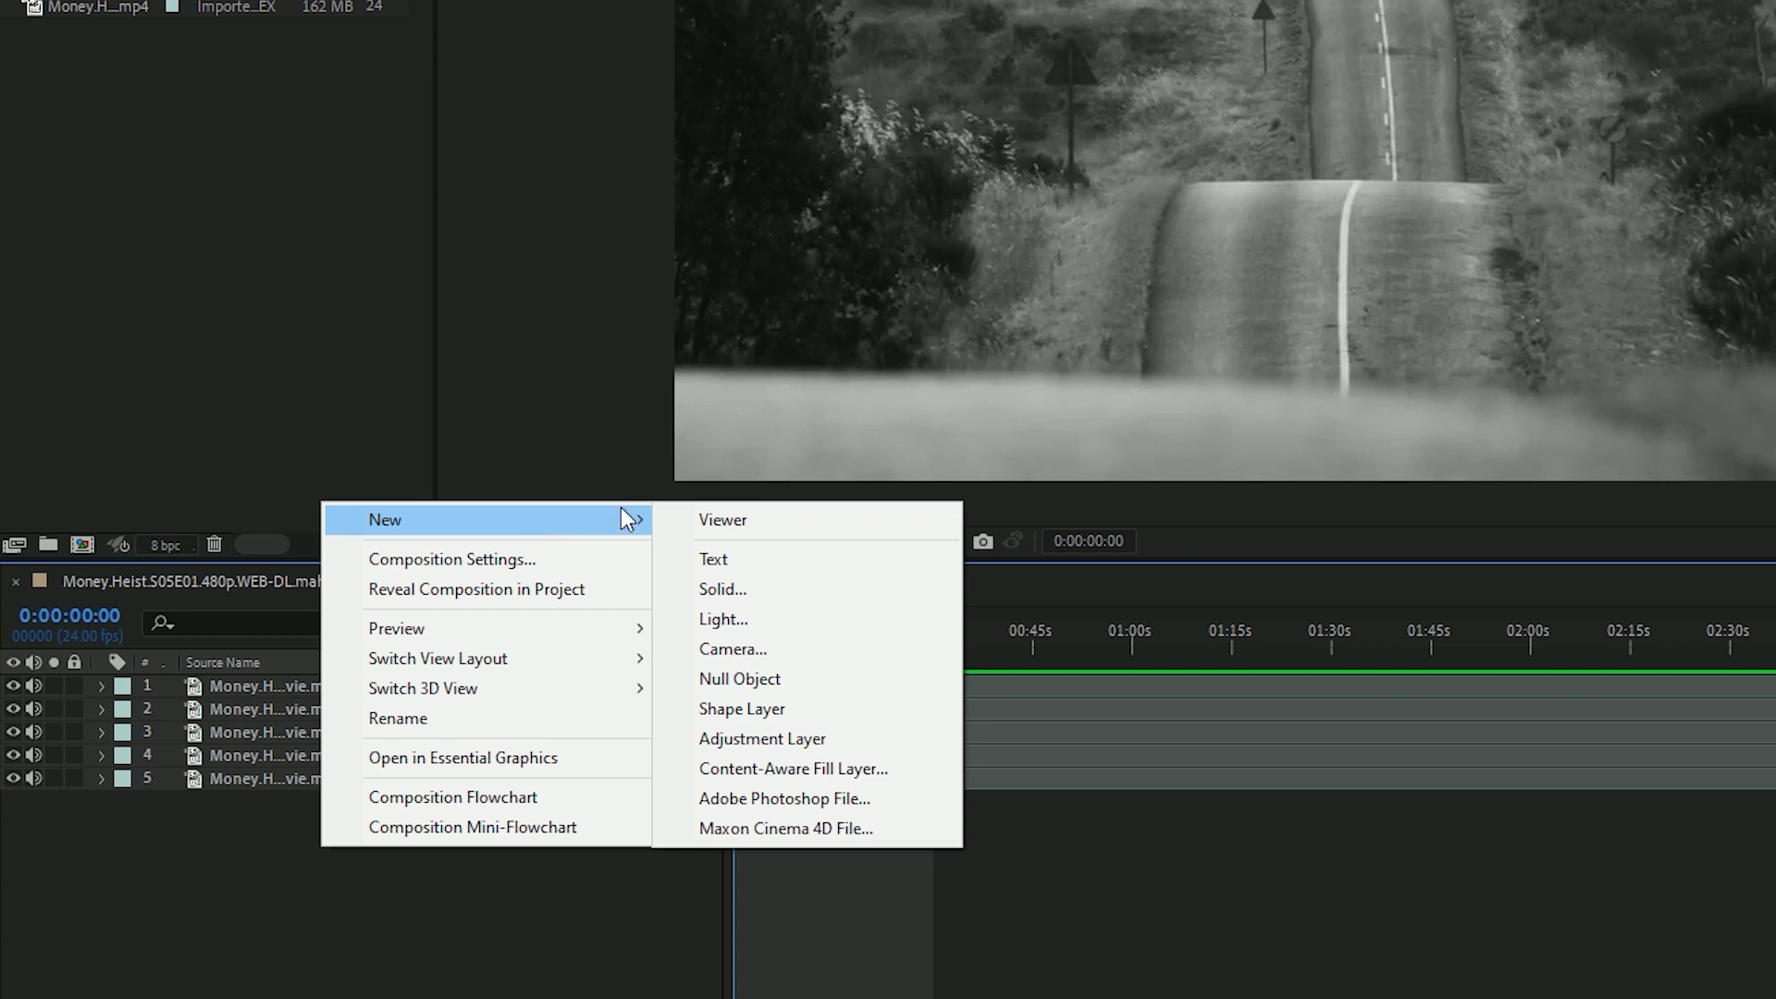
click(742, 566)
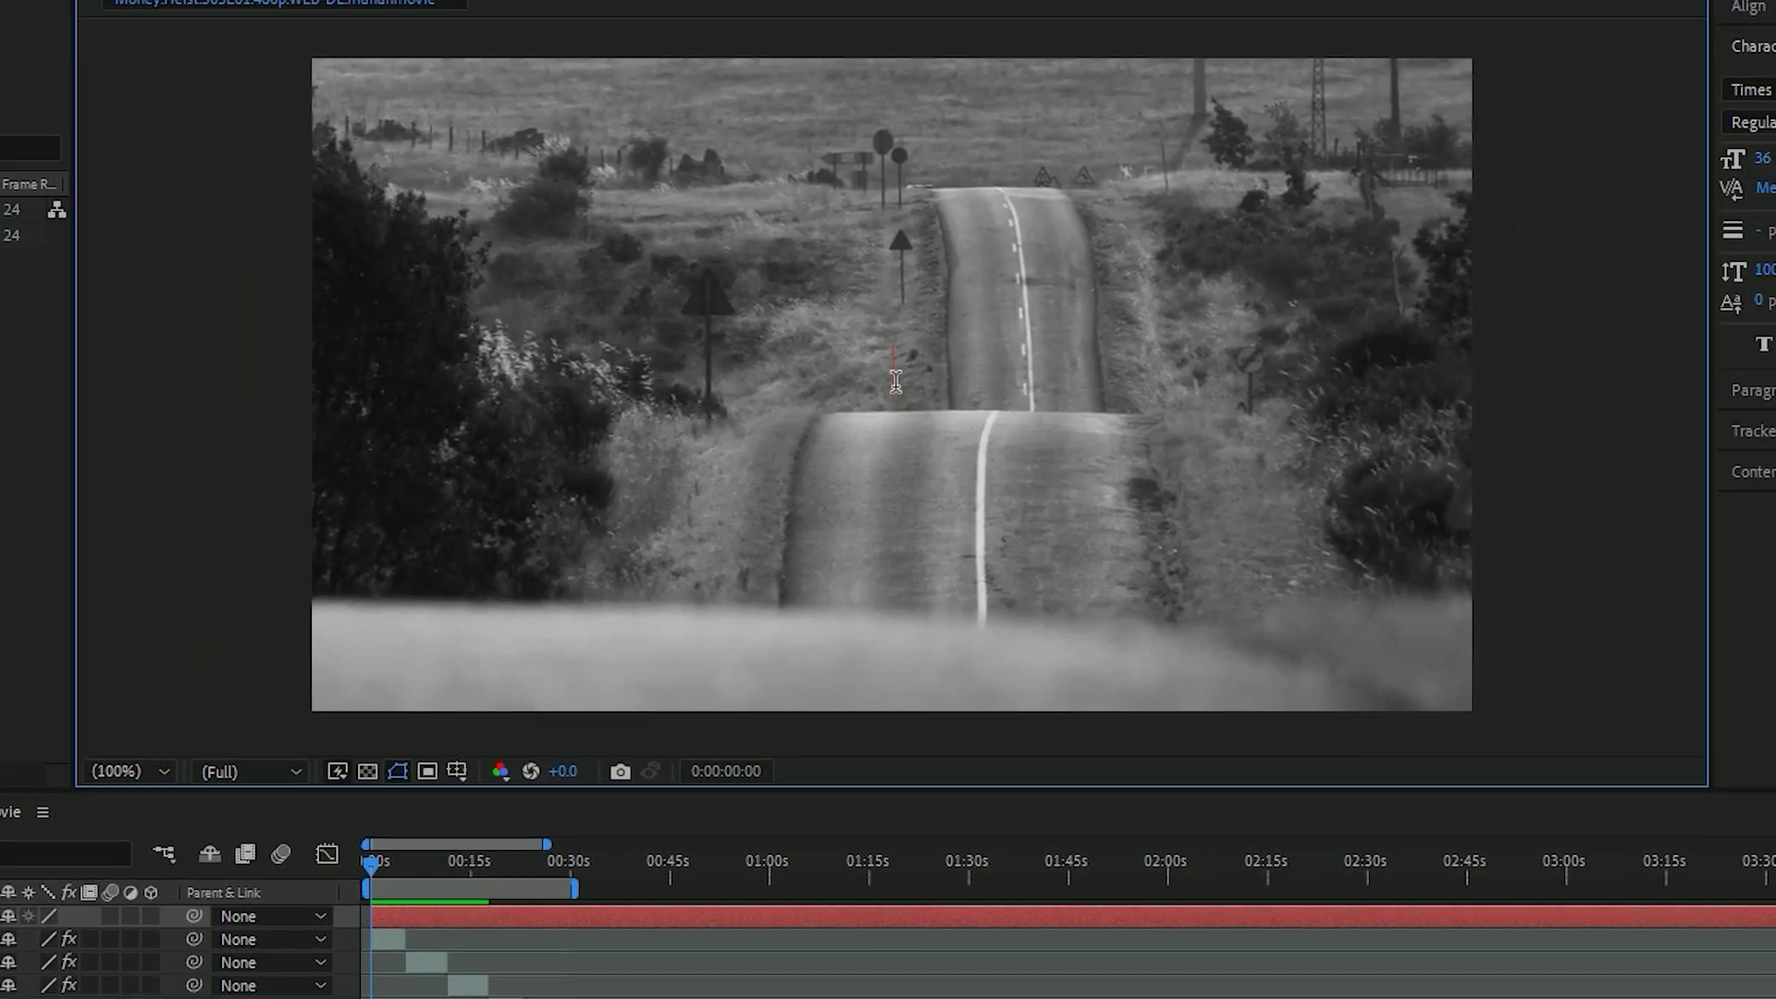
text(EDIT BOX)
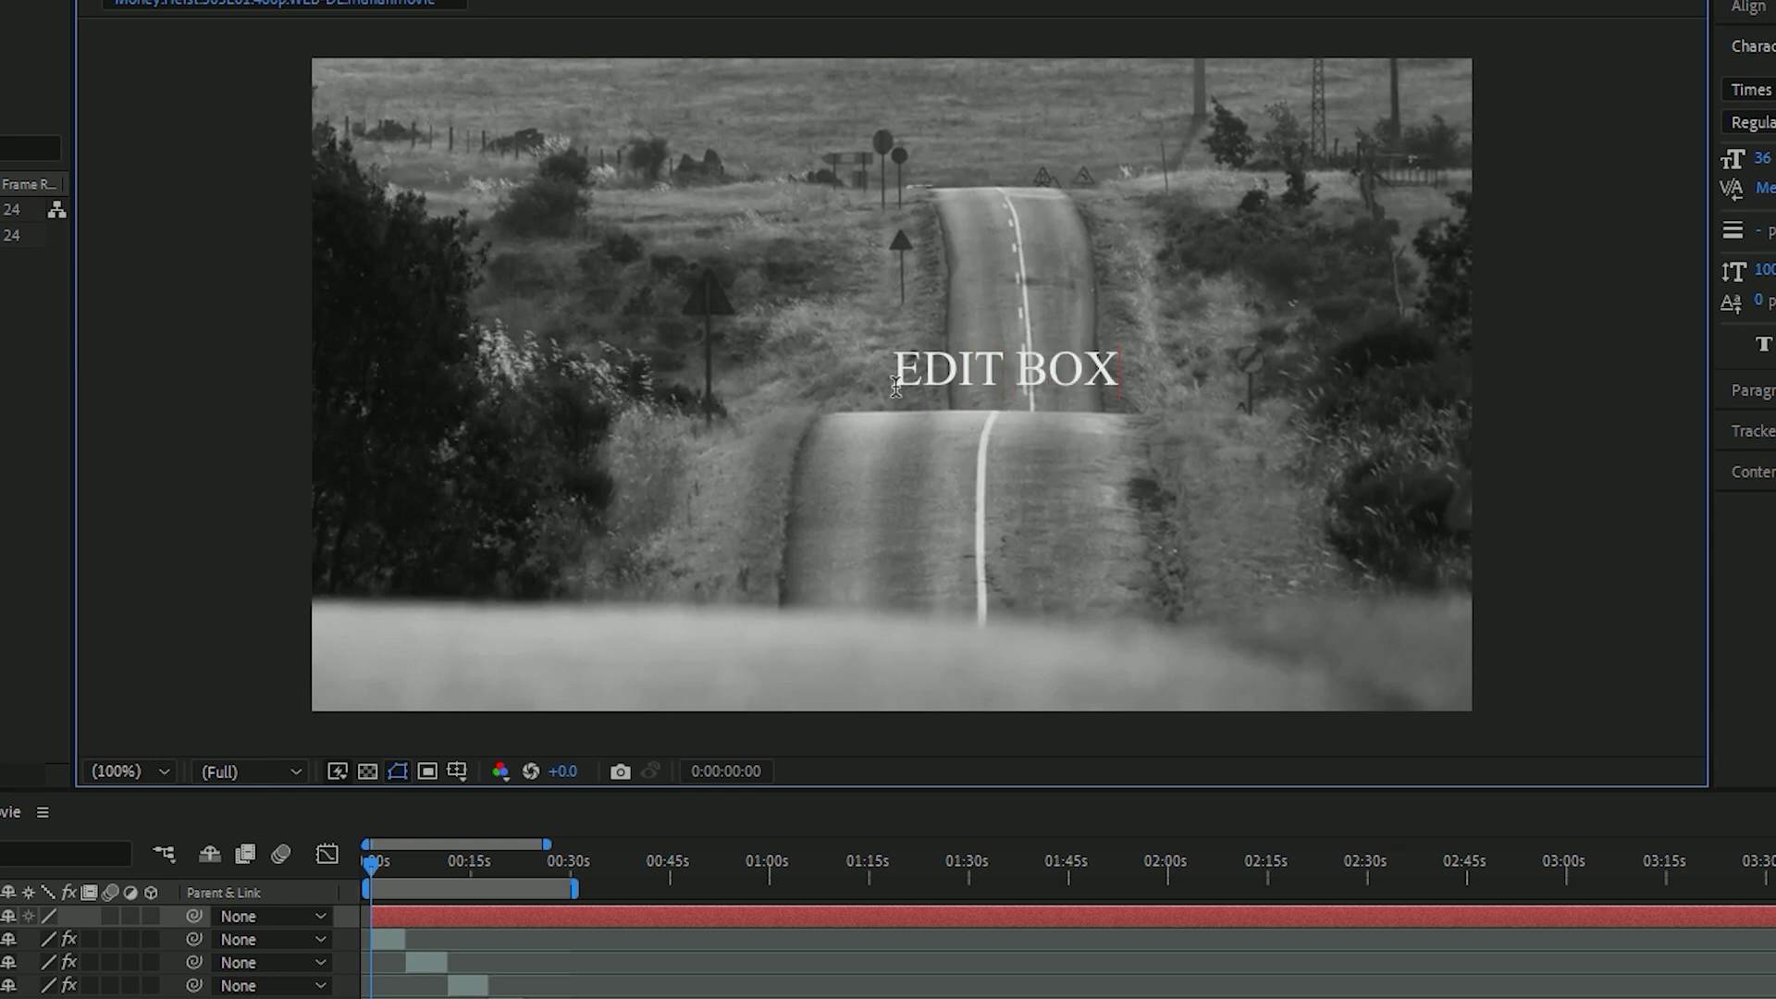
Step: Select all of the "EDIT BOX" text and change its font to Impact
drag(902, 368, 953, 360)
key(ctrl+a)
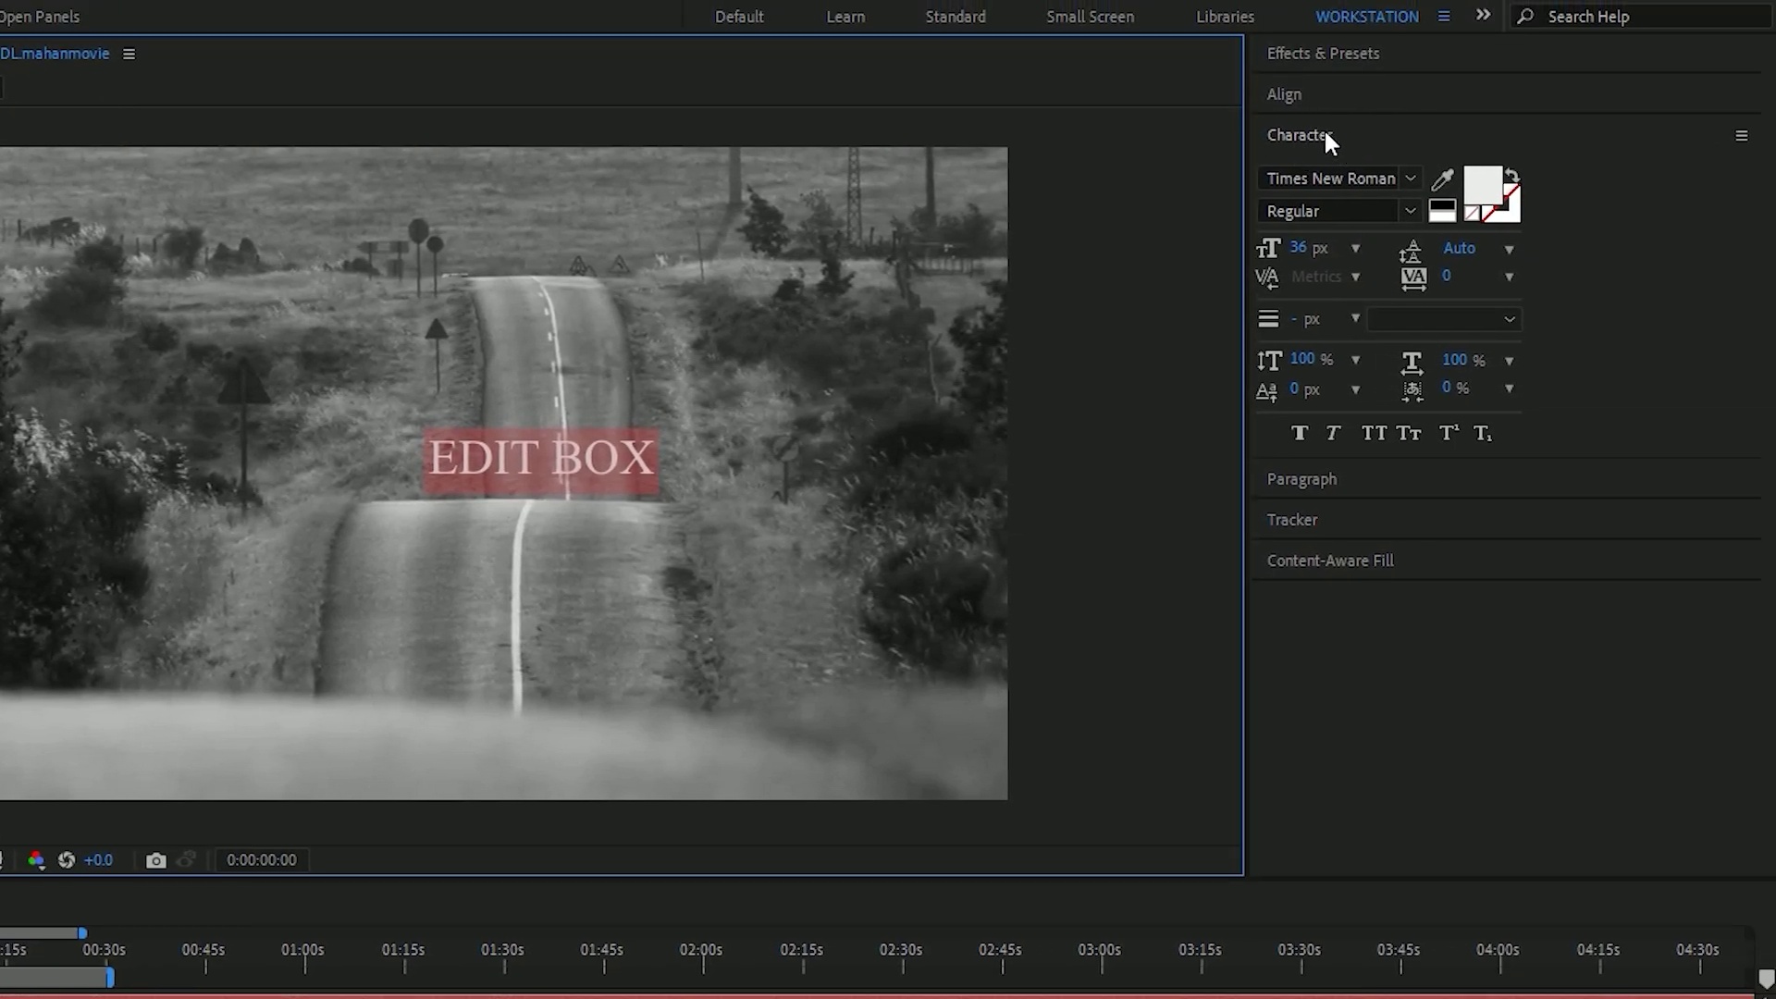
click(1409, 178)
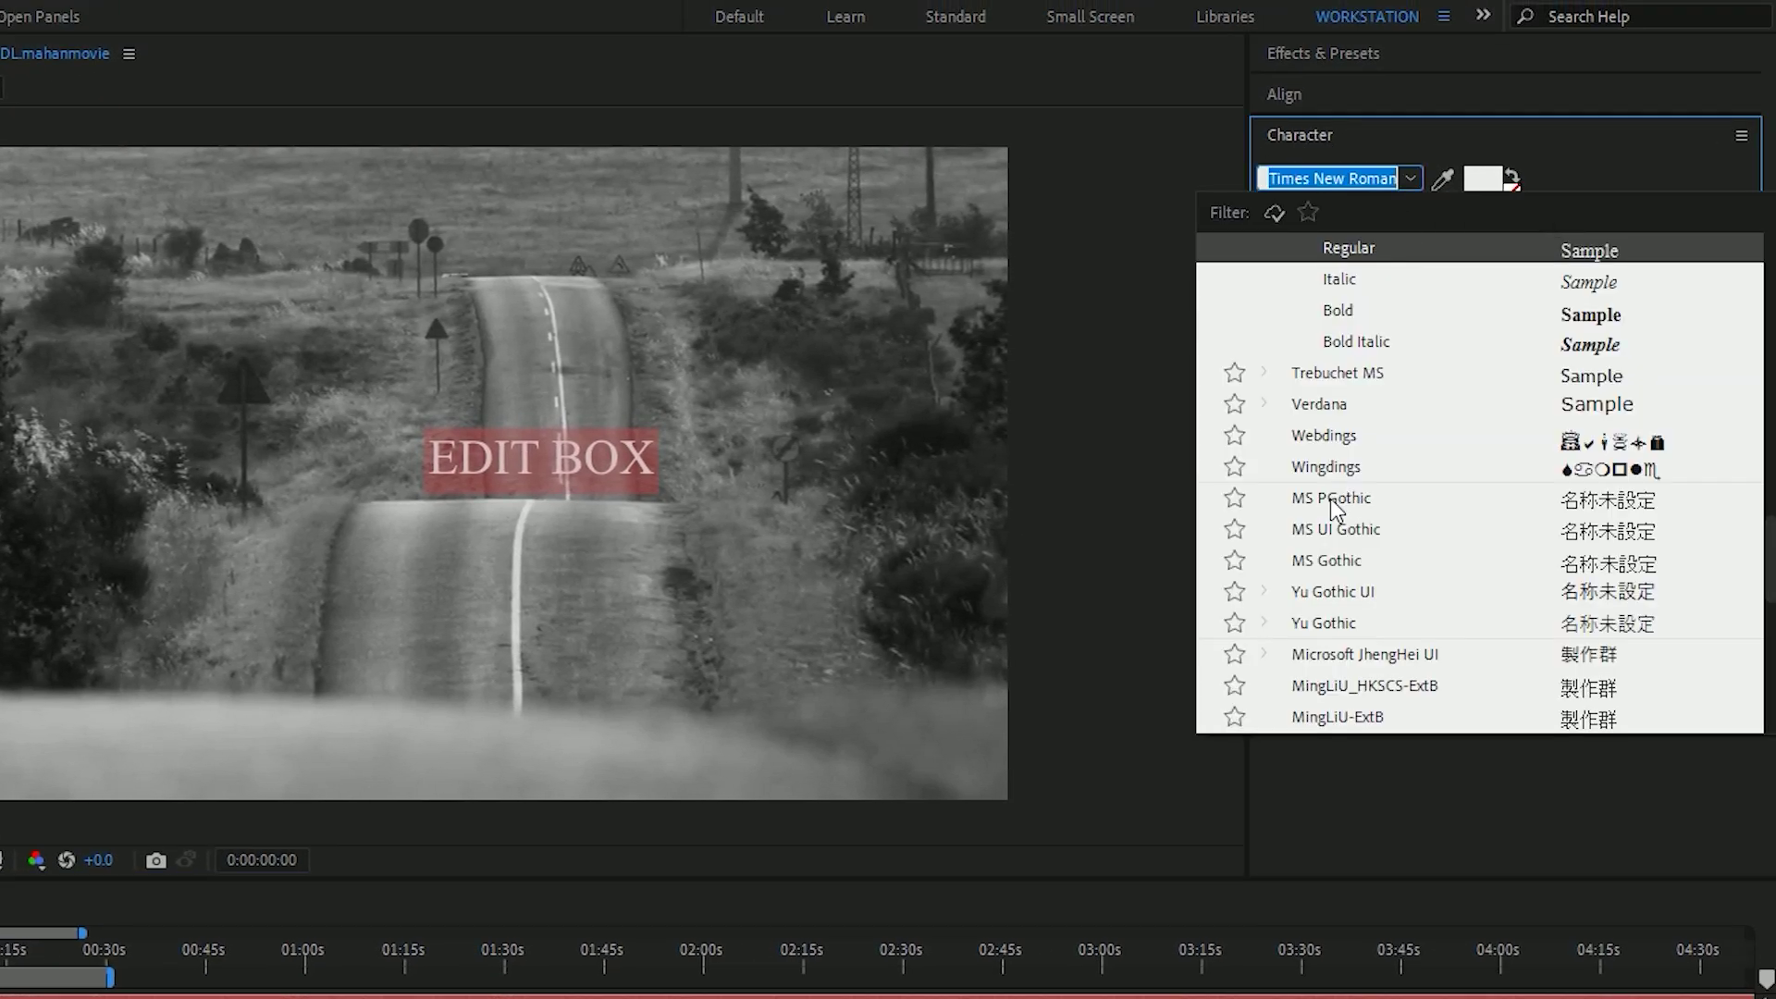
scroll(1332, 463, up, 10)
scroll(1334, 420, up, 3)
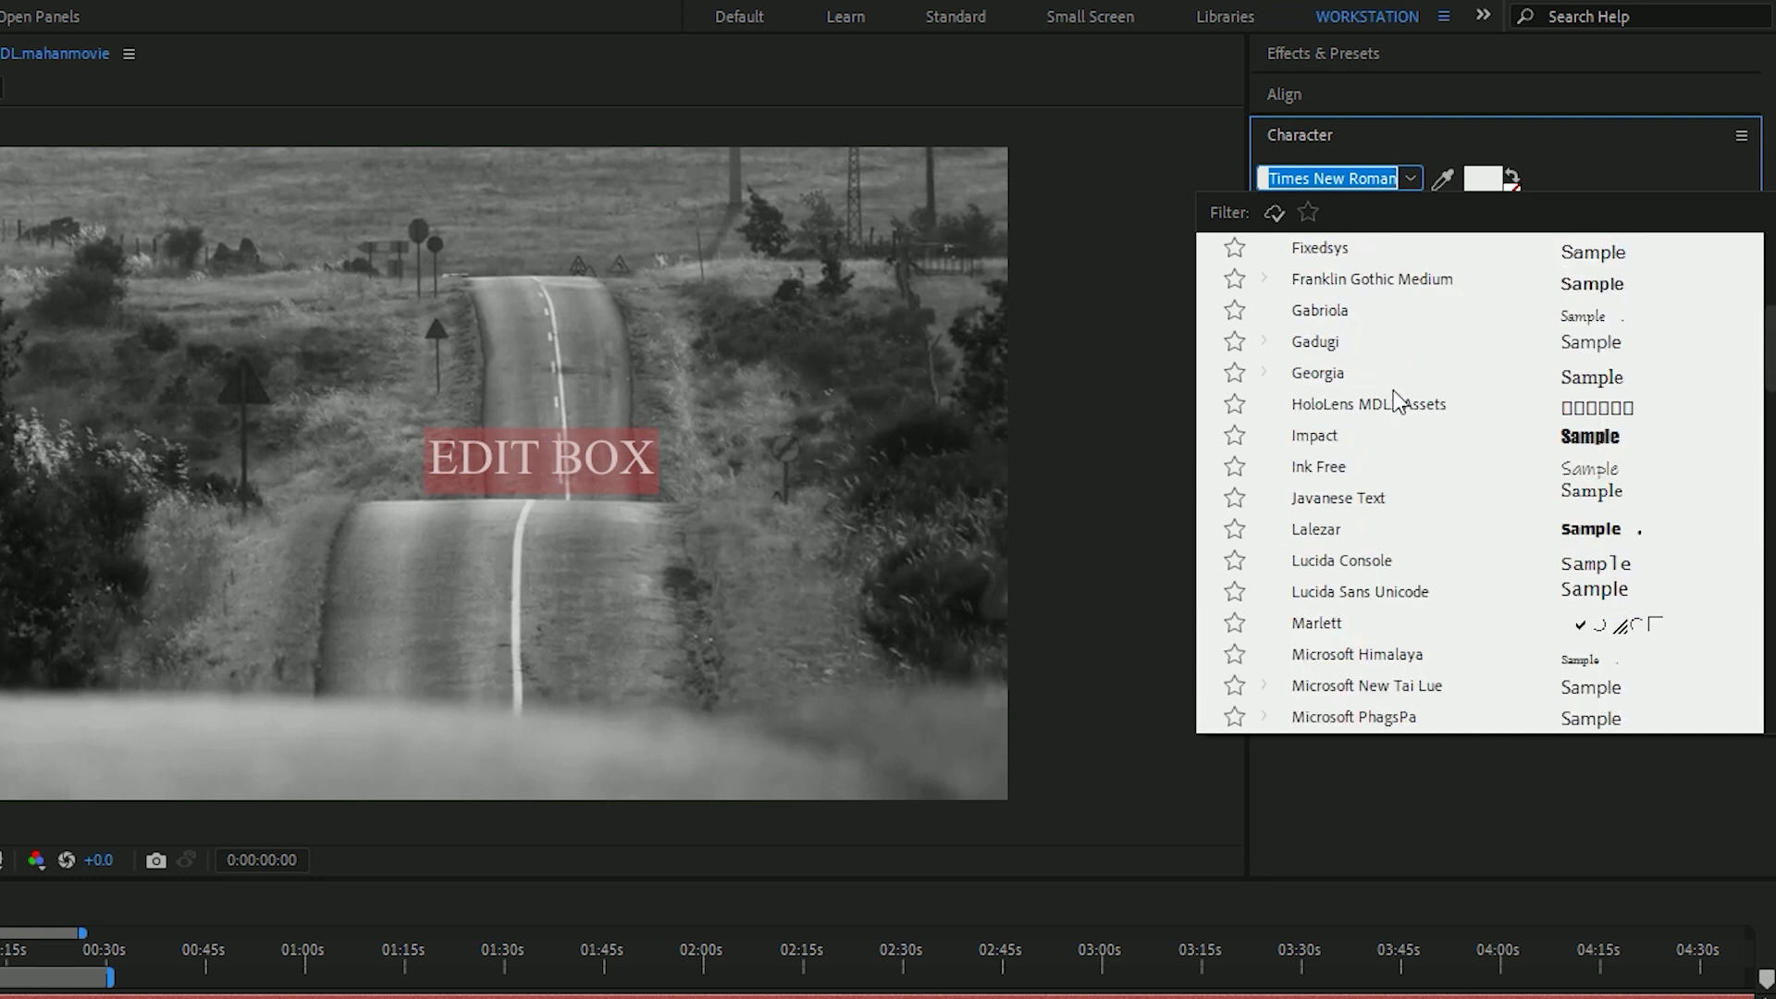
click(1320, 438)
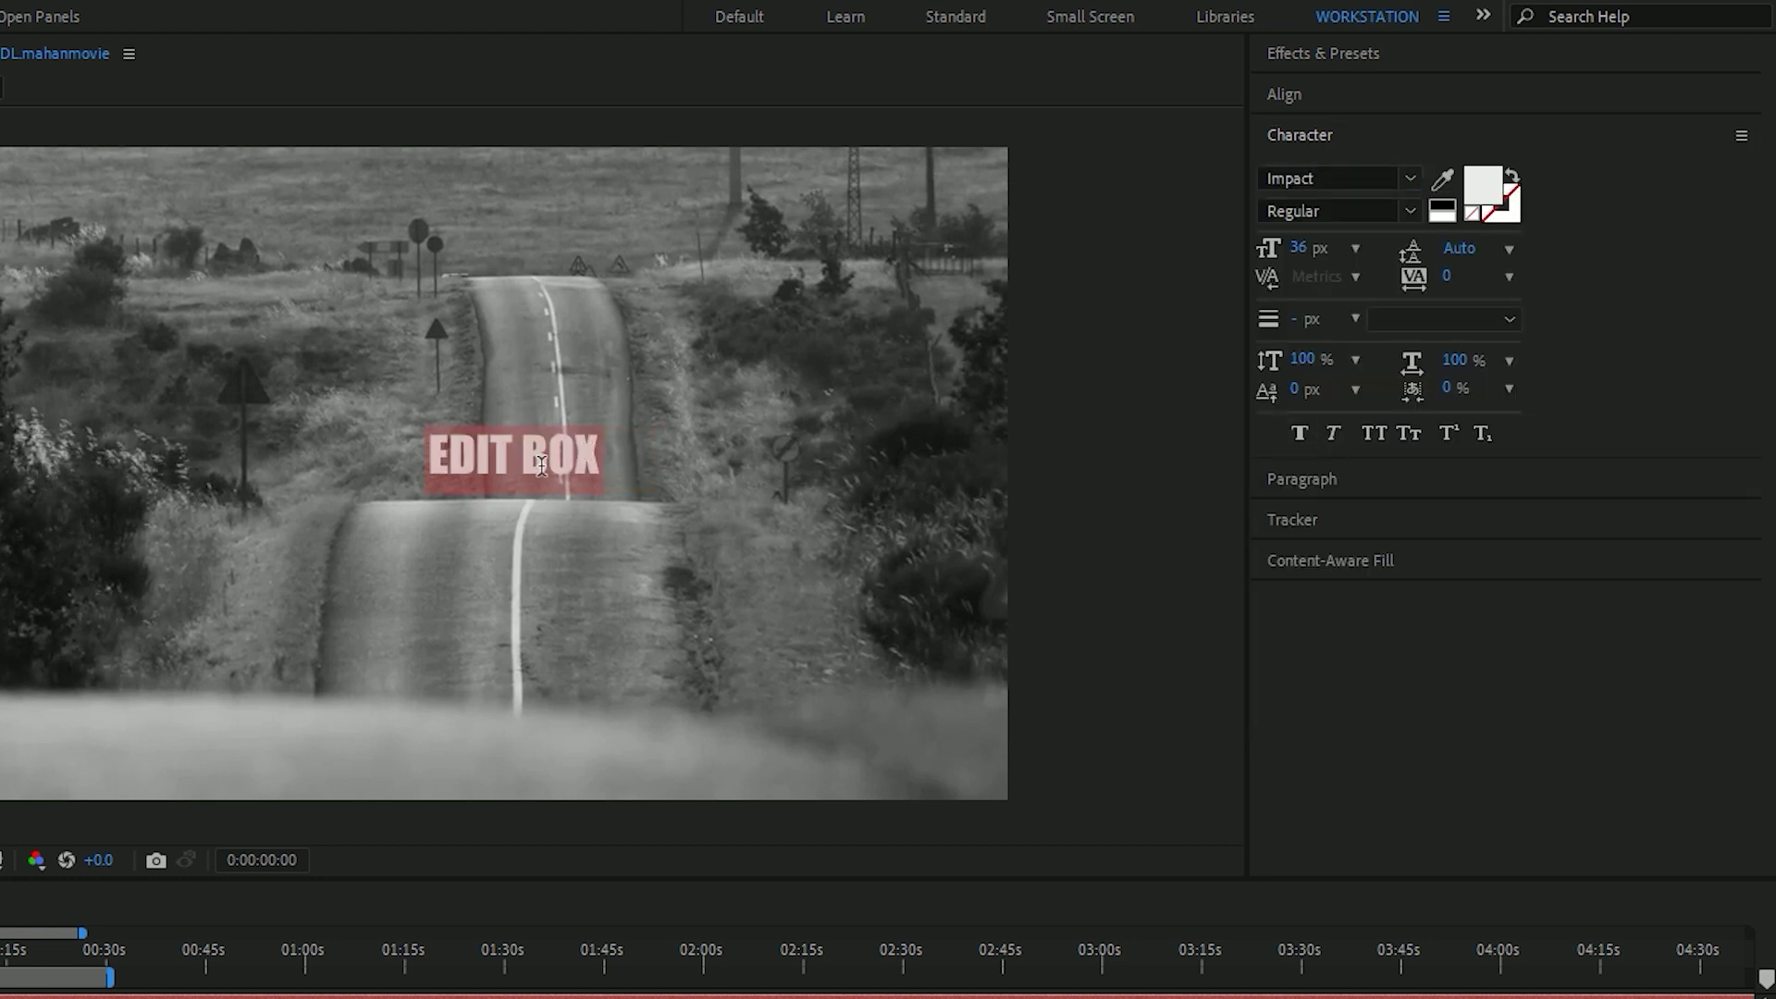
Step: Set the "EDIT BOX" font size to 79 px and finish editing the text
drag(1304, 254, 1358, 267)
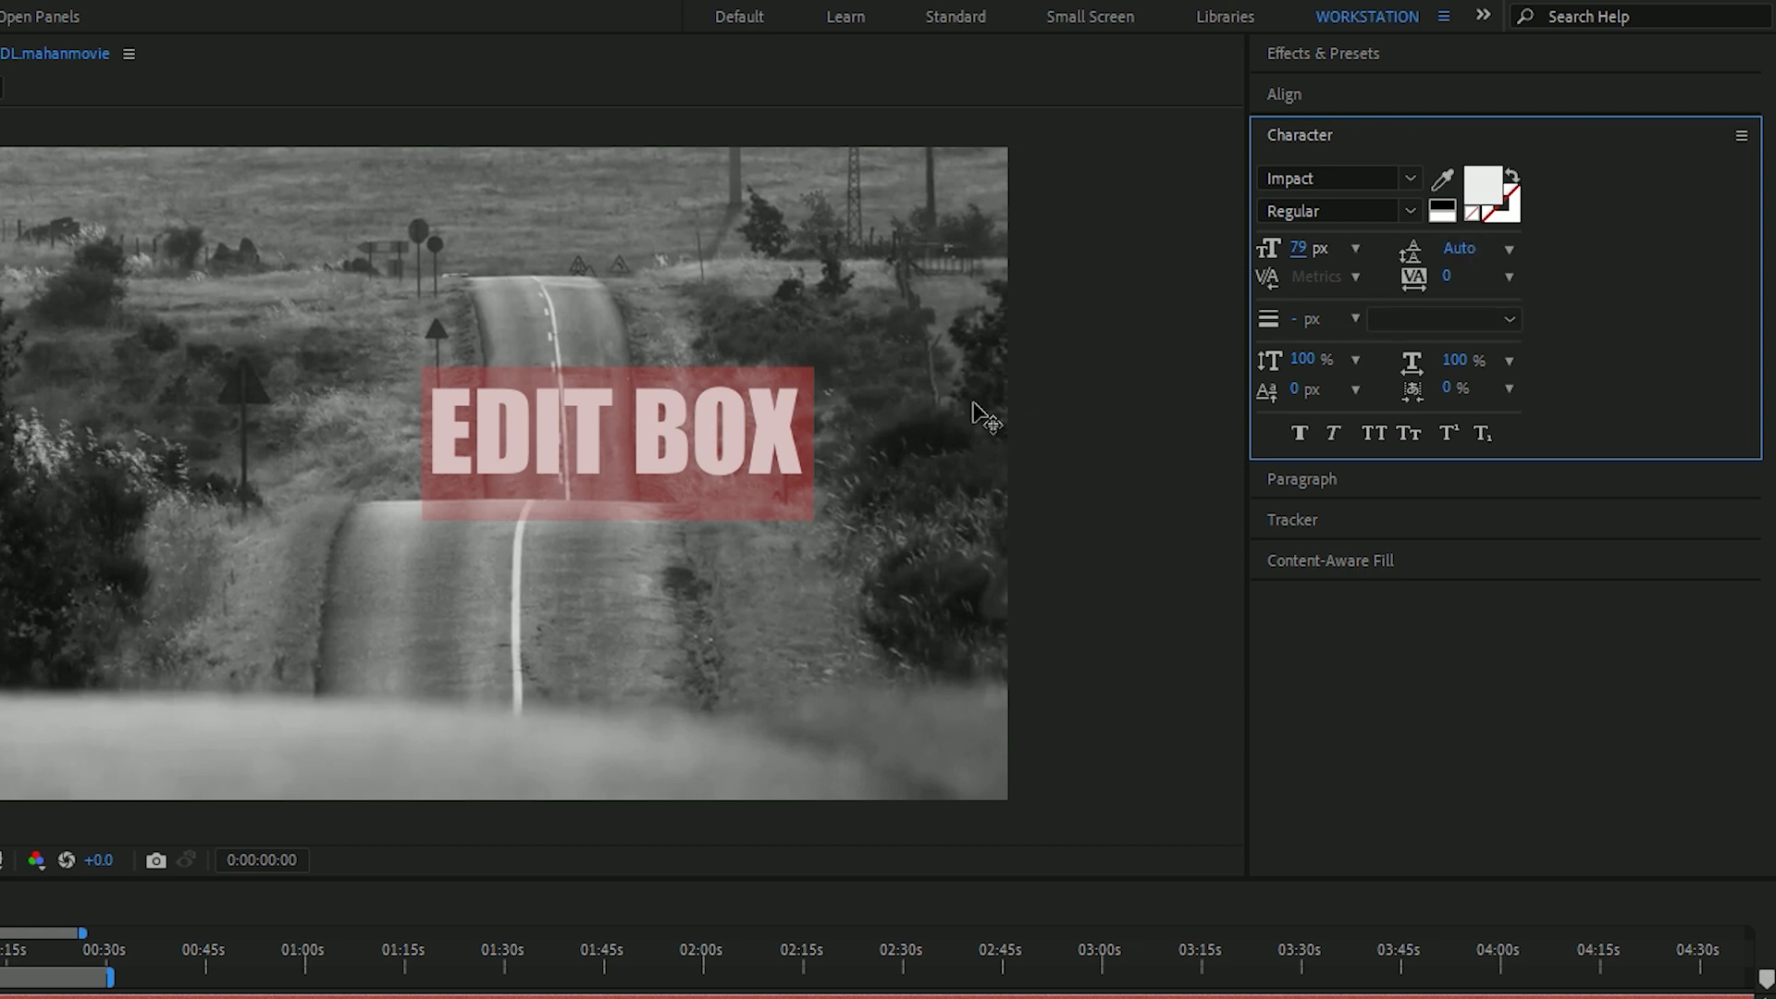
click(708, 417)
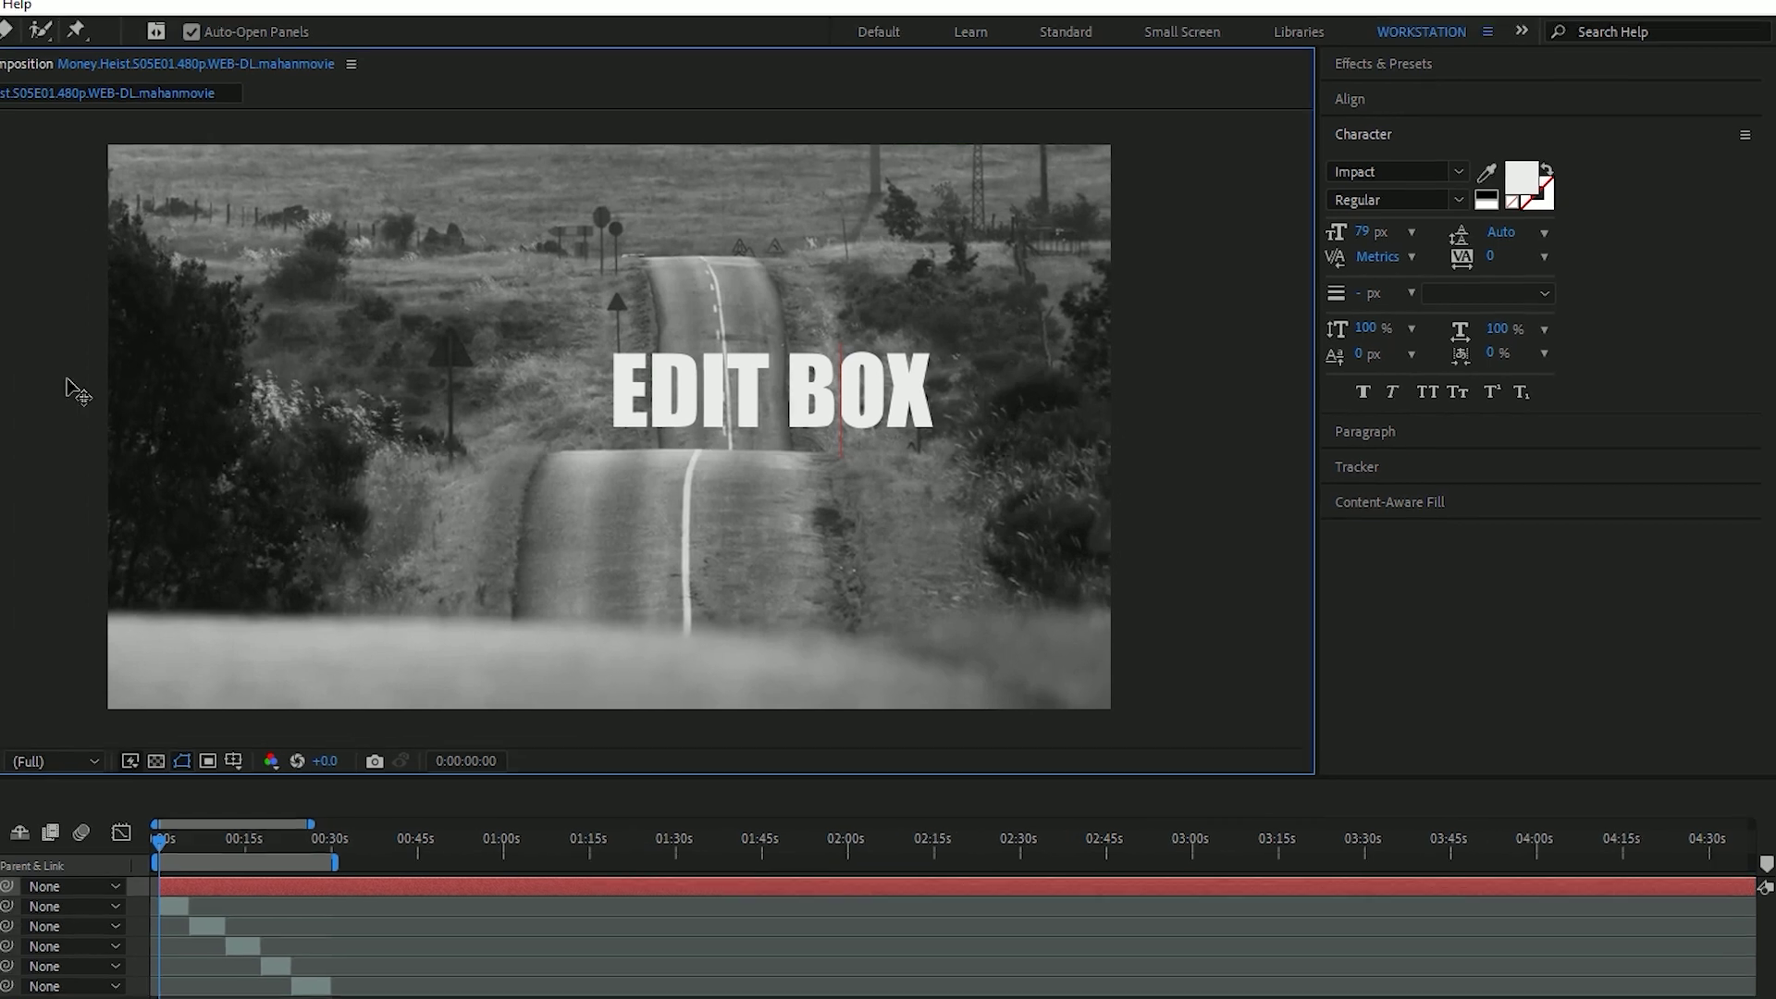
key(Escape)
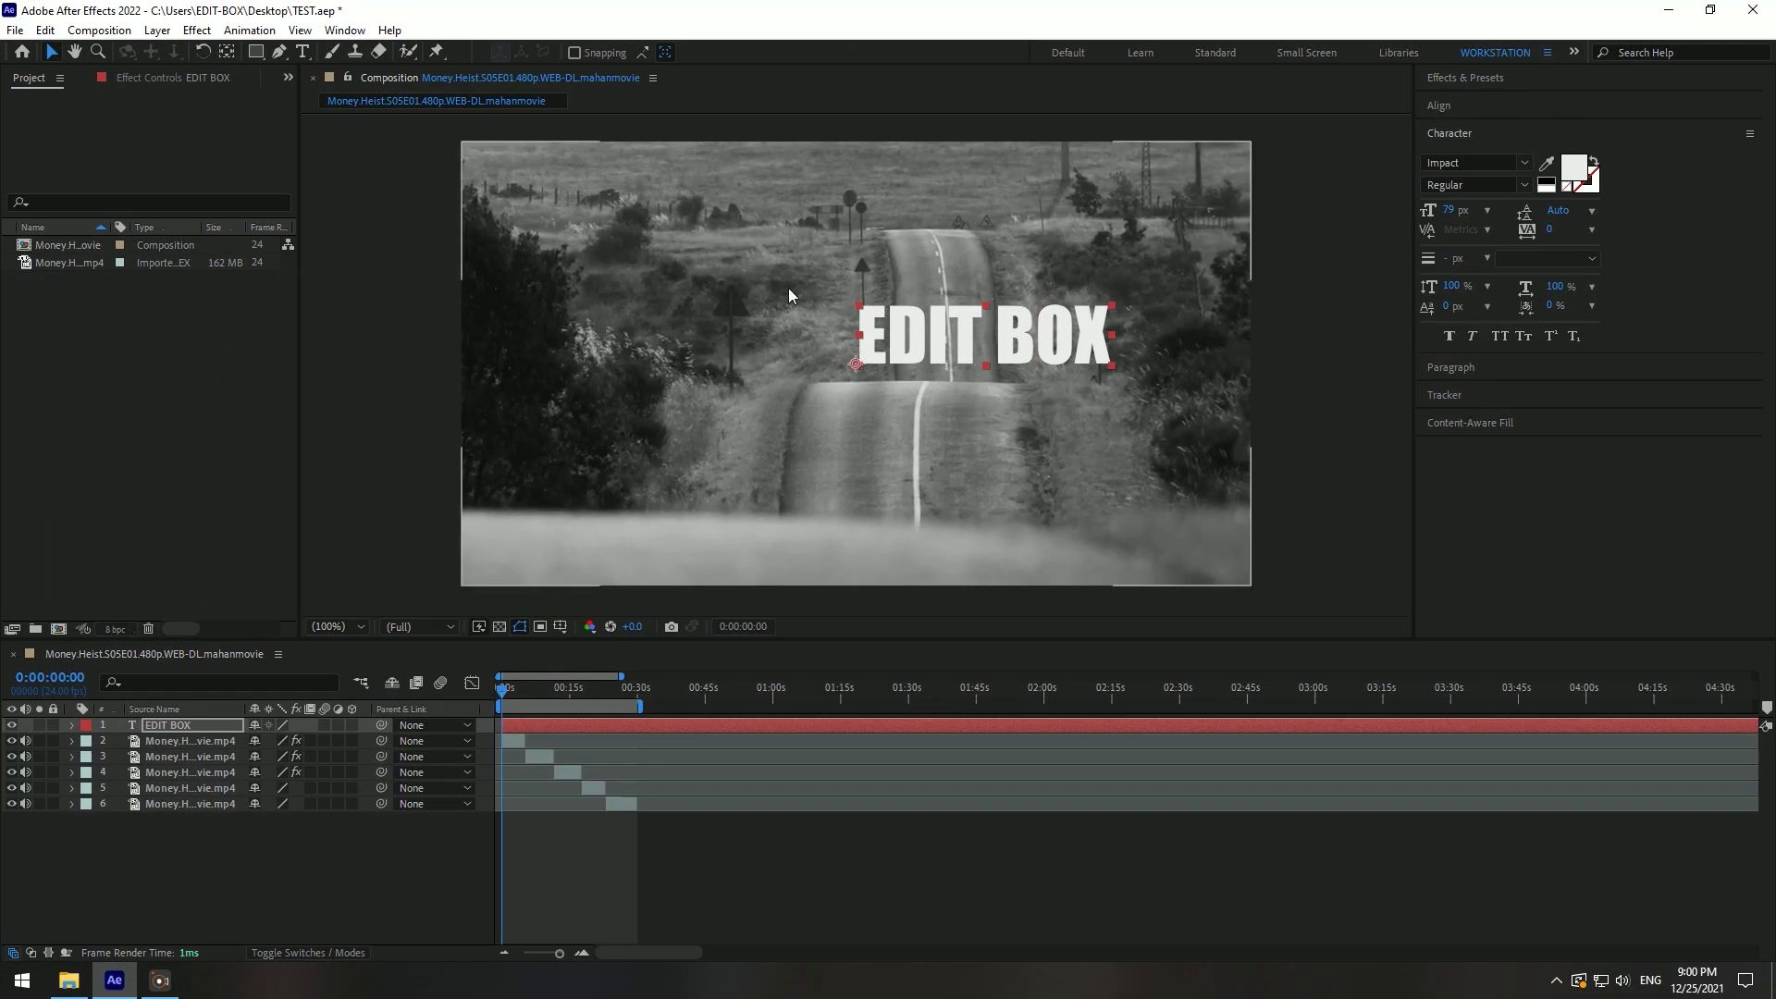
Step: Move the "EDIT BOX" text to about 304.9, 268.0, rotate it to -15°, and leave its opacity at 100%
drag(914, 340, 803, 372)
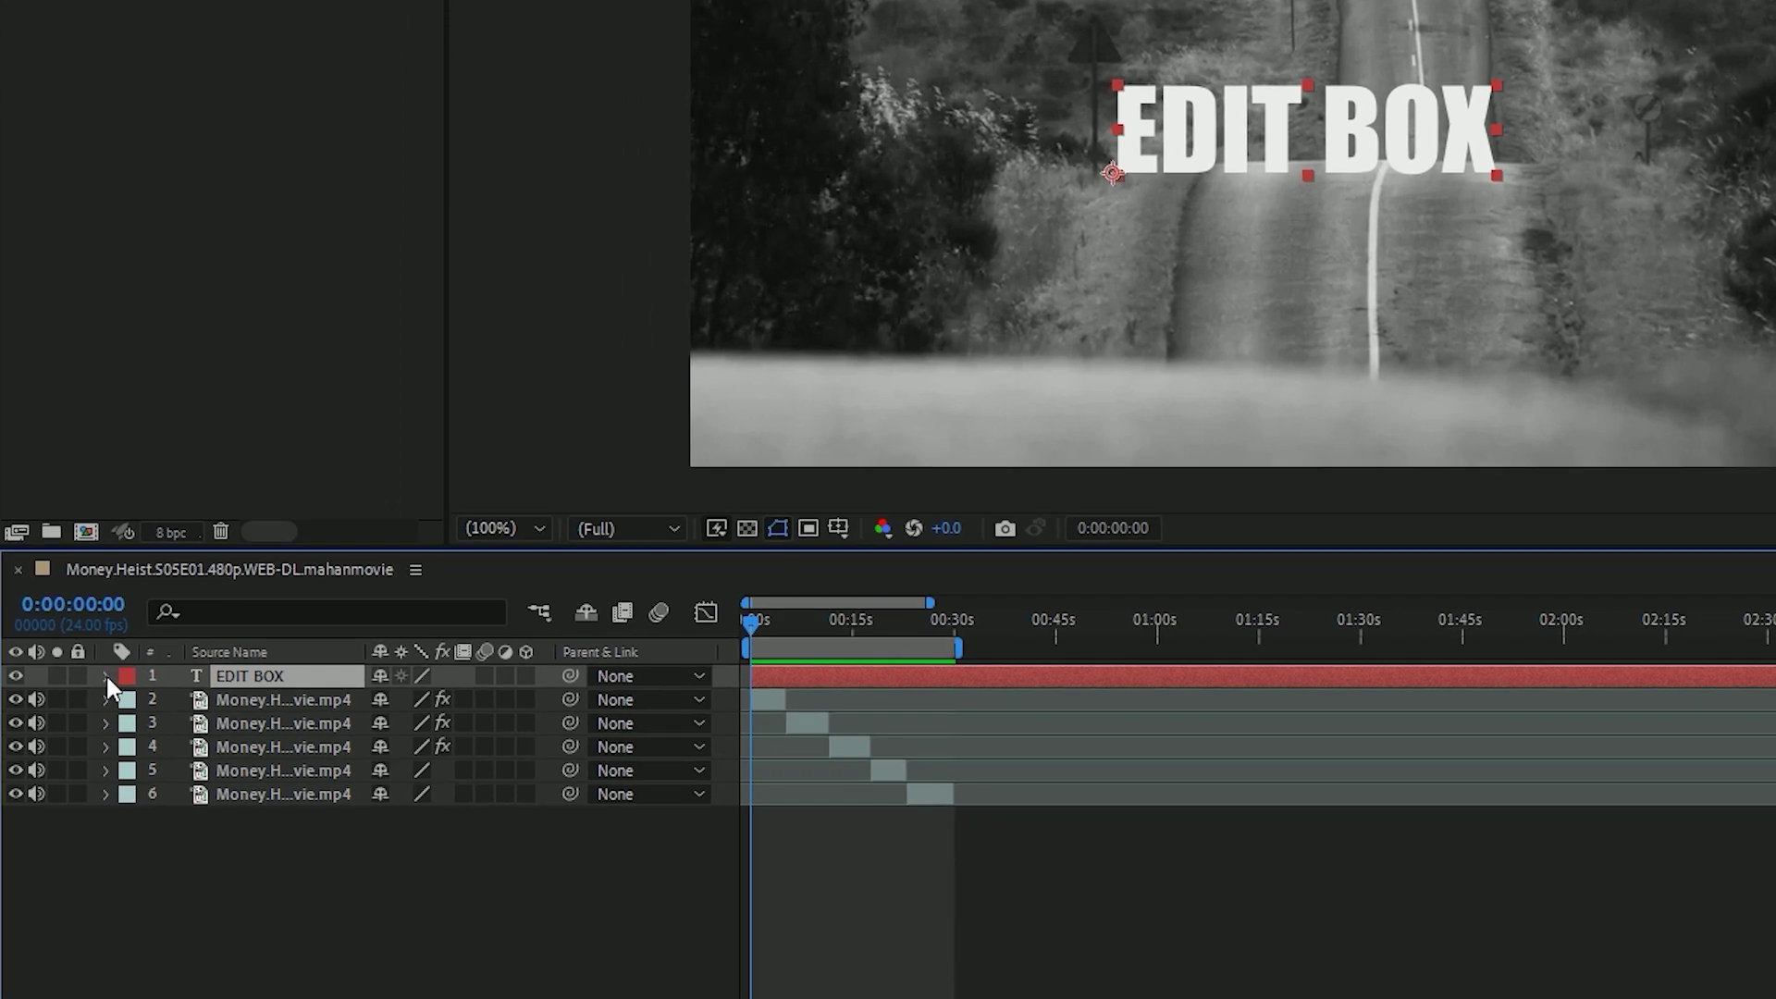
click(105, 676)
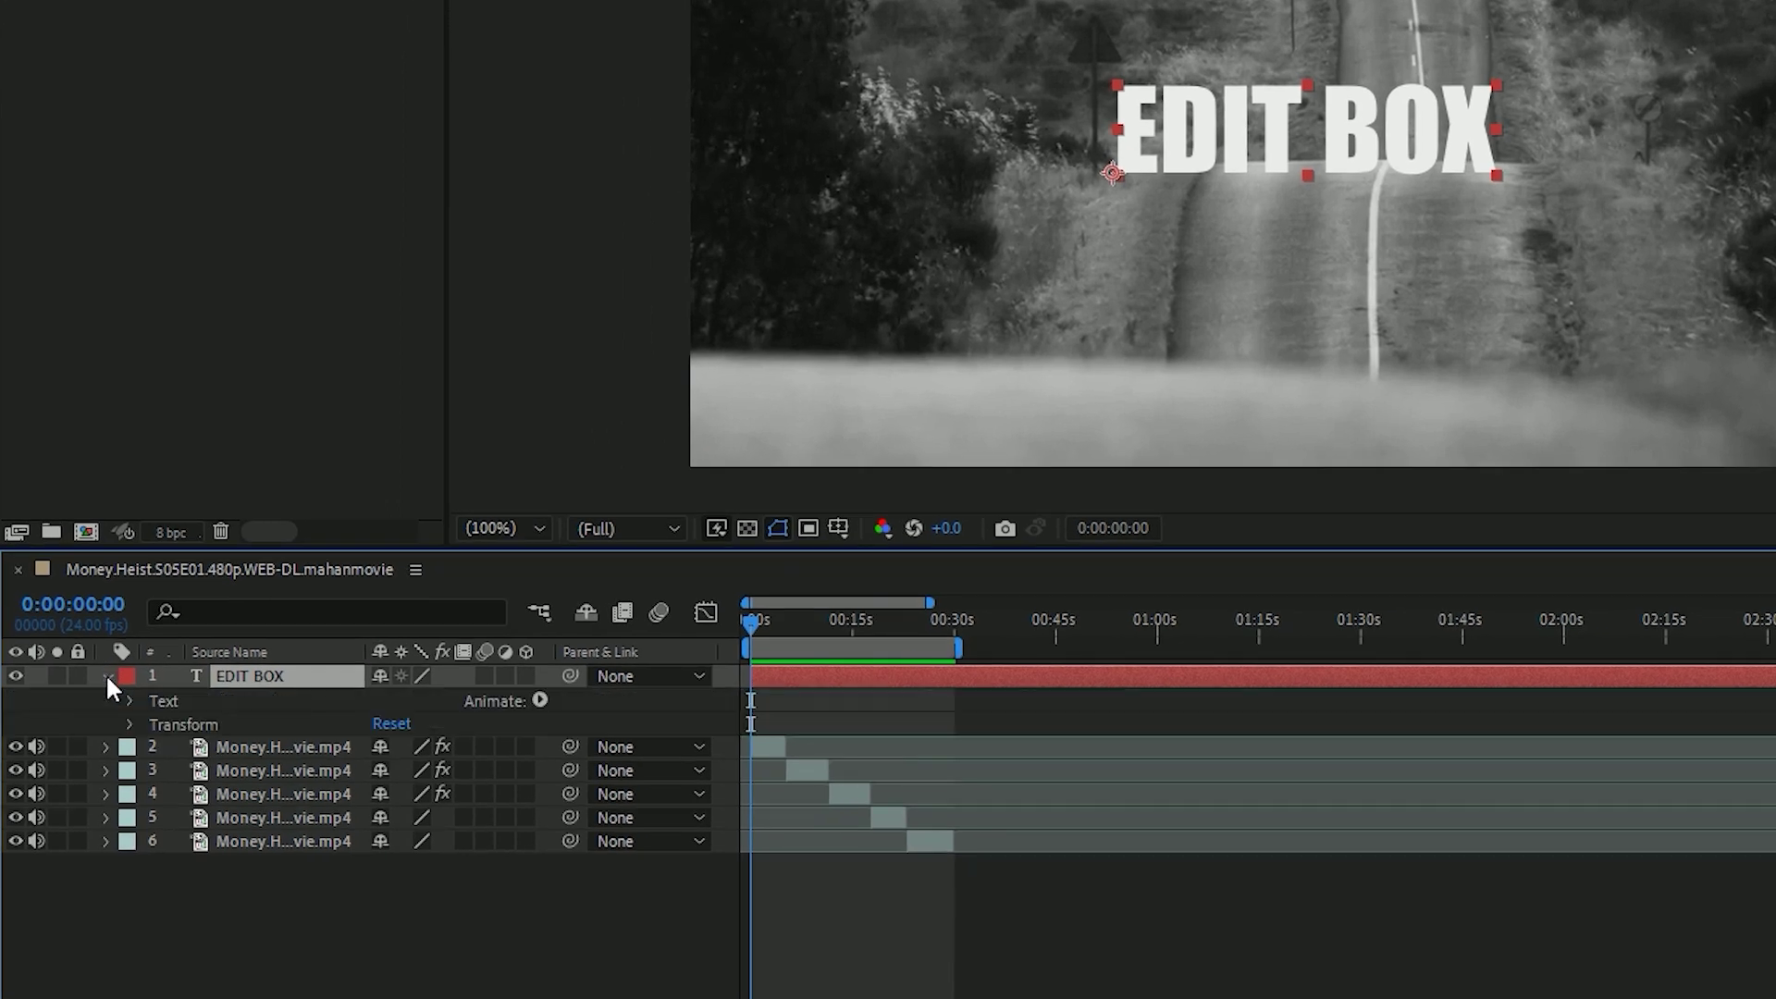
click(129, 724)
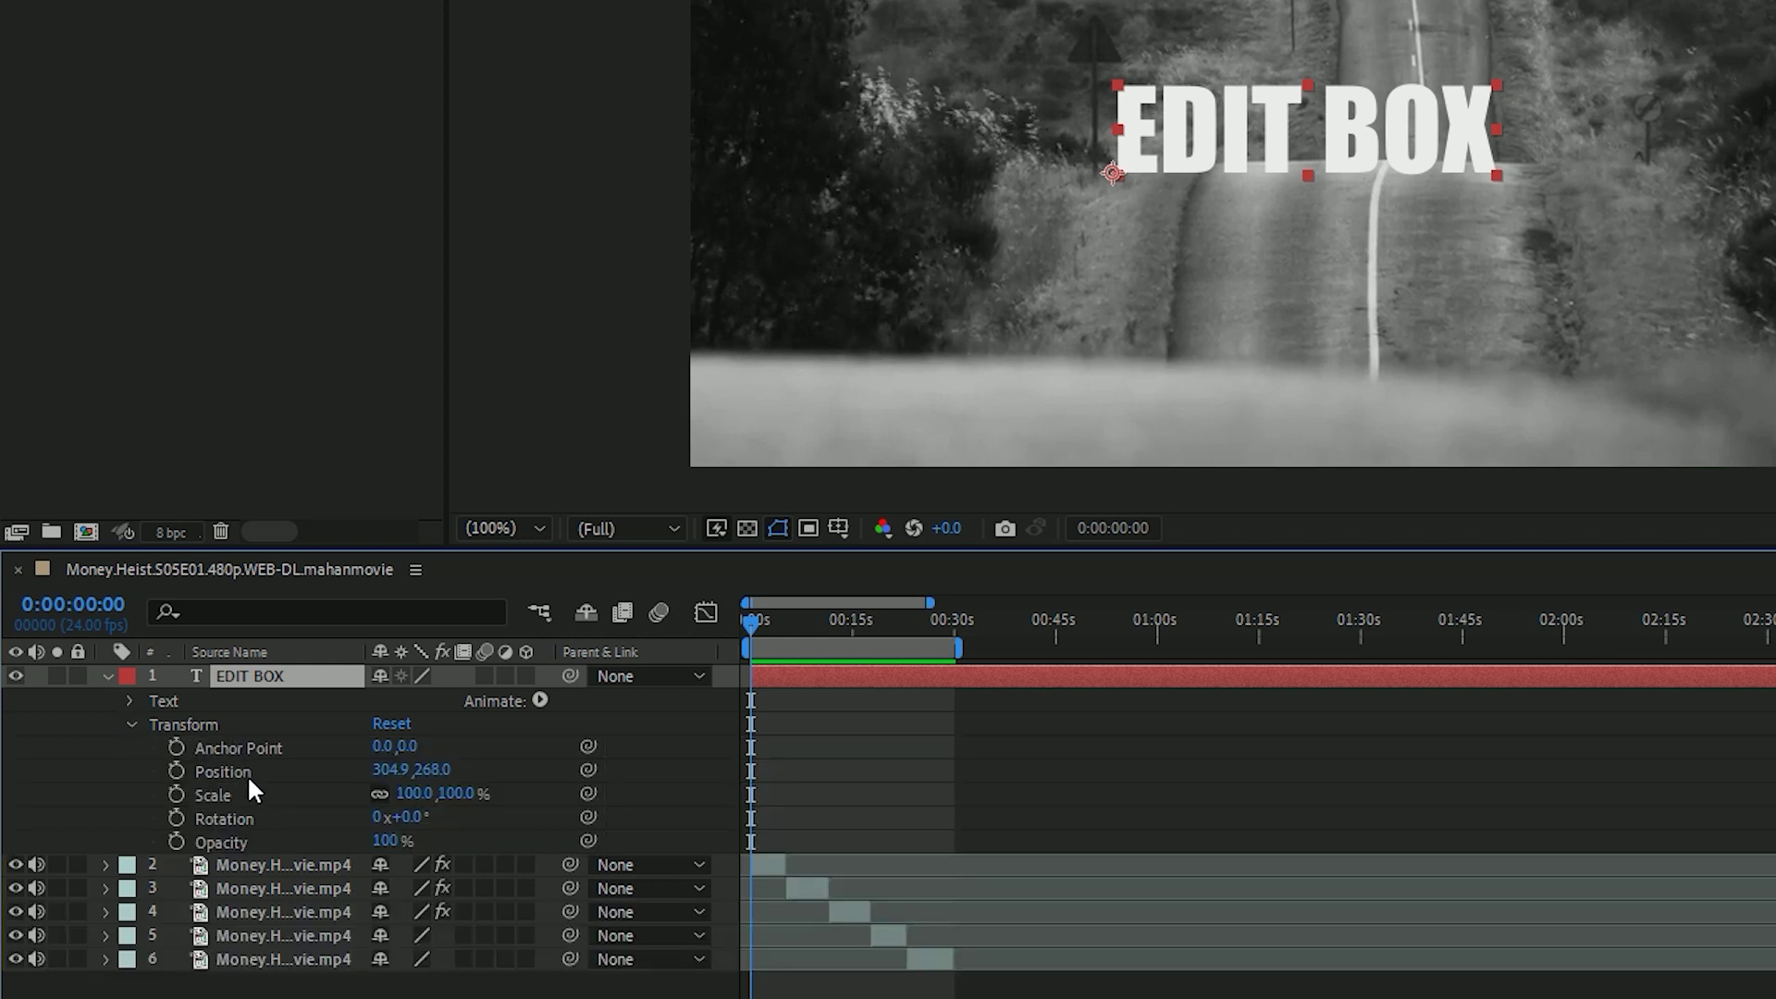
mouse_move(405, 817)
mouse_down()
mouse_move(453, 816)
mouse_move(352, 818)
mouse_move(381, 826)
mouse_up()
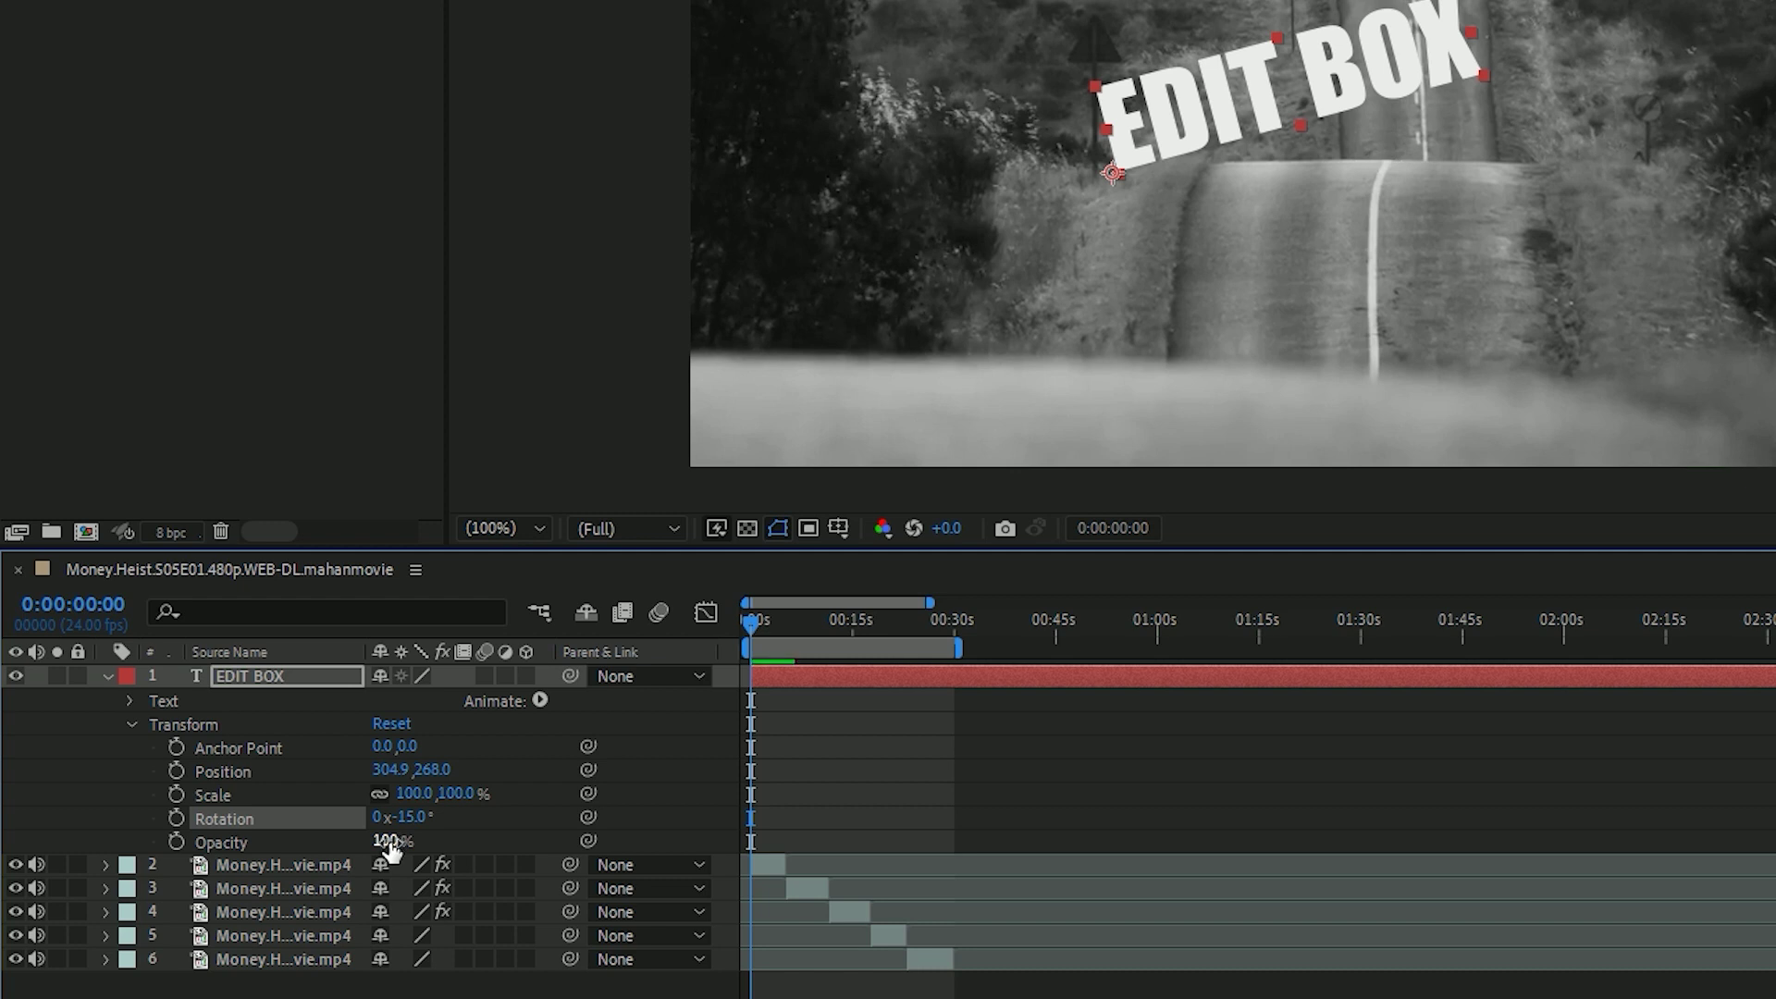
mouse_move(392, 846)
mouse_down()
mouse_move(351, 841)
mouse_move(412, 838)
mouse_up()
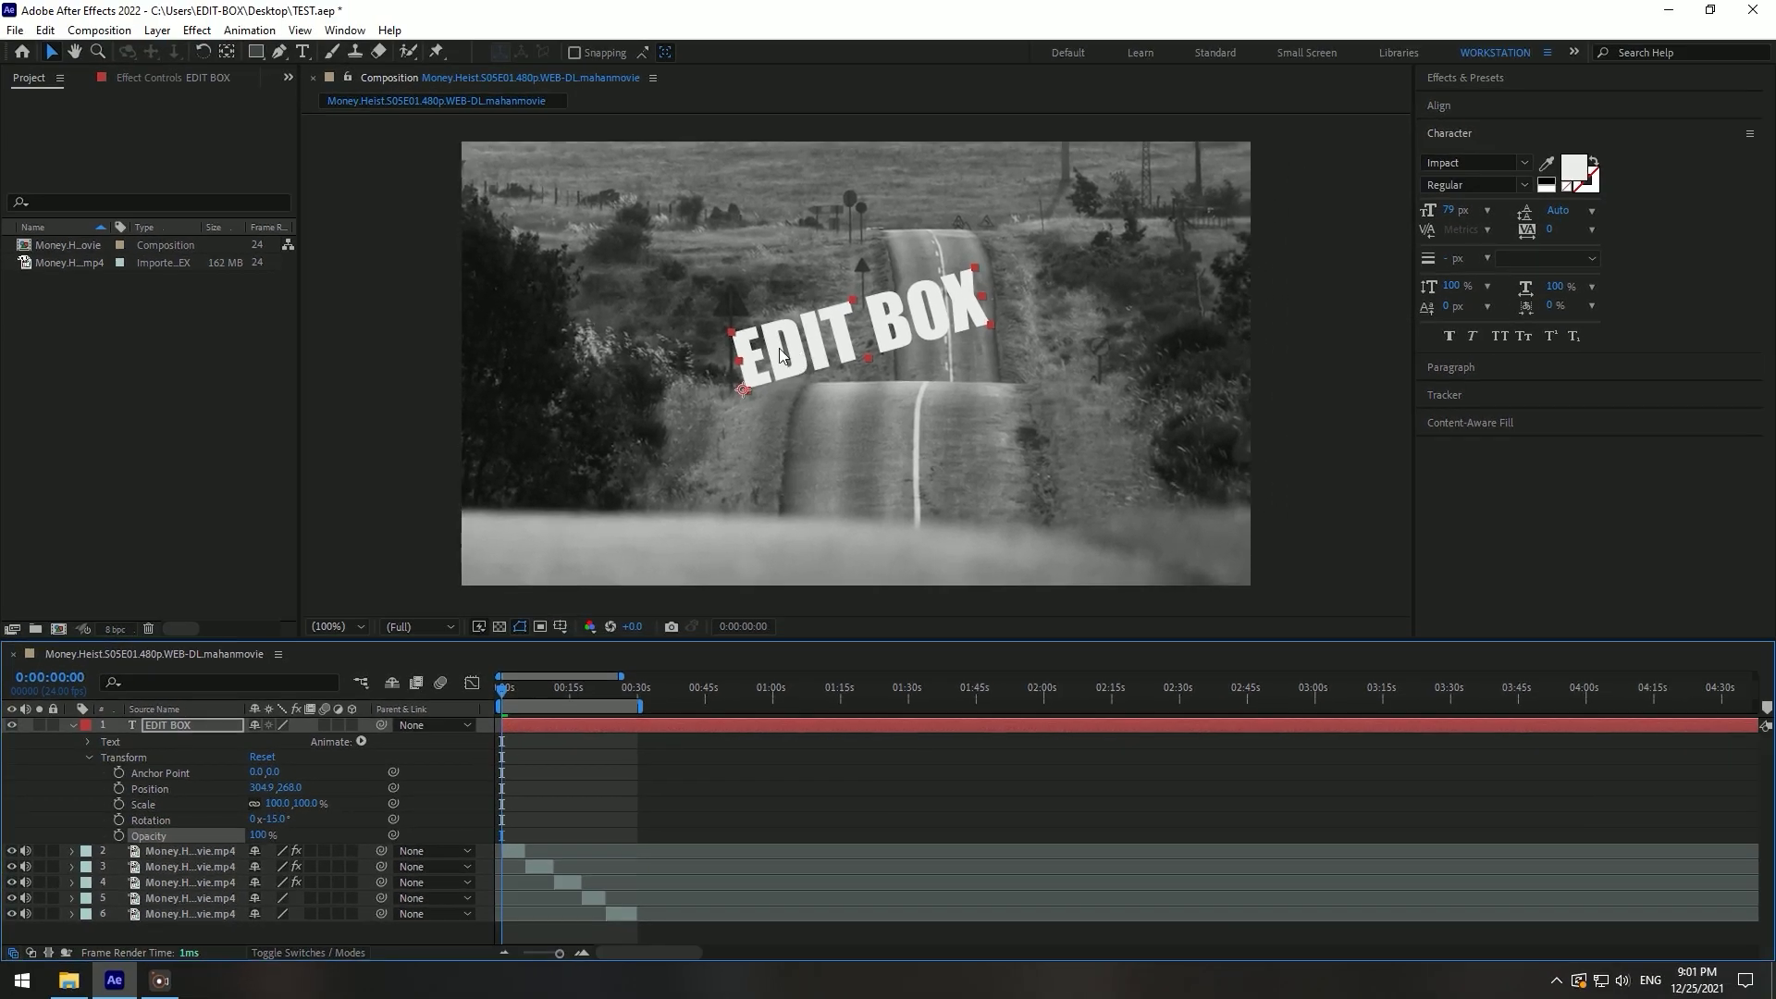
Step: Select all of the "EDIT BOX" text and set its fill color to pure red, FF0000
double_click(841, 360)
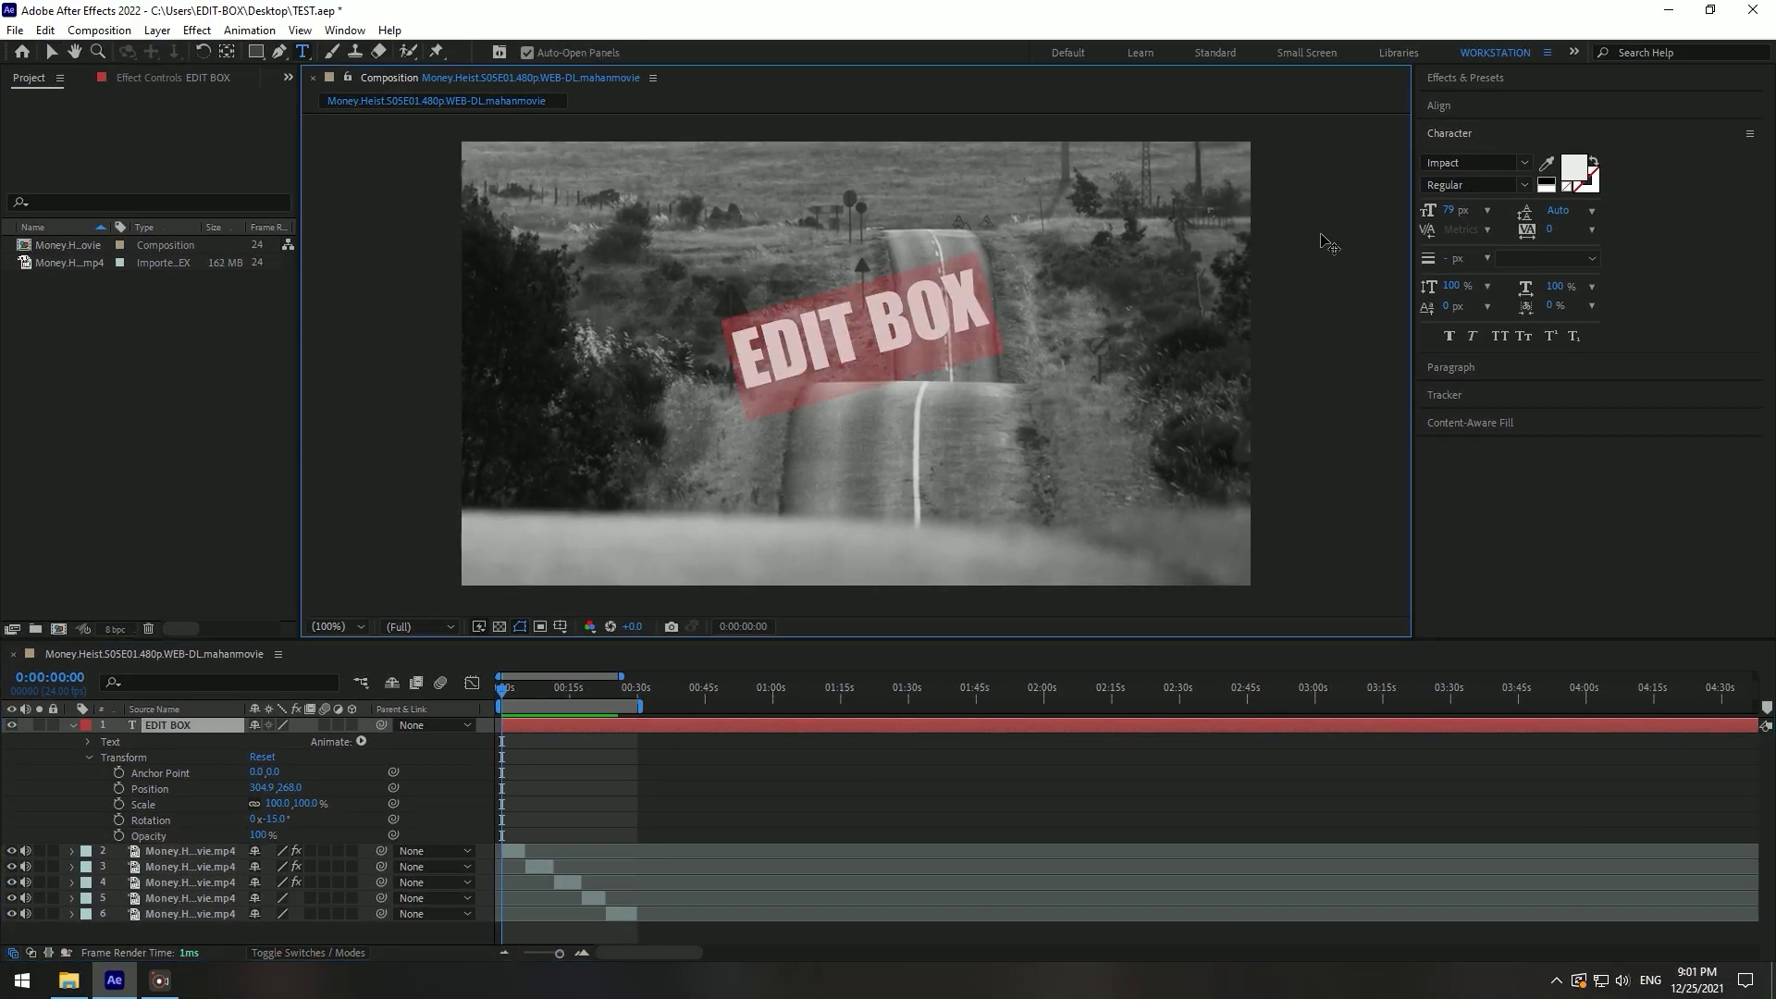
click(1573, 170)
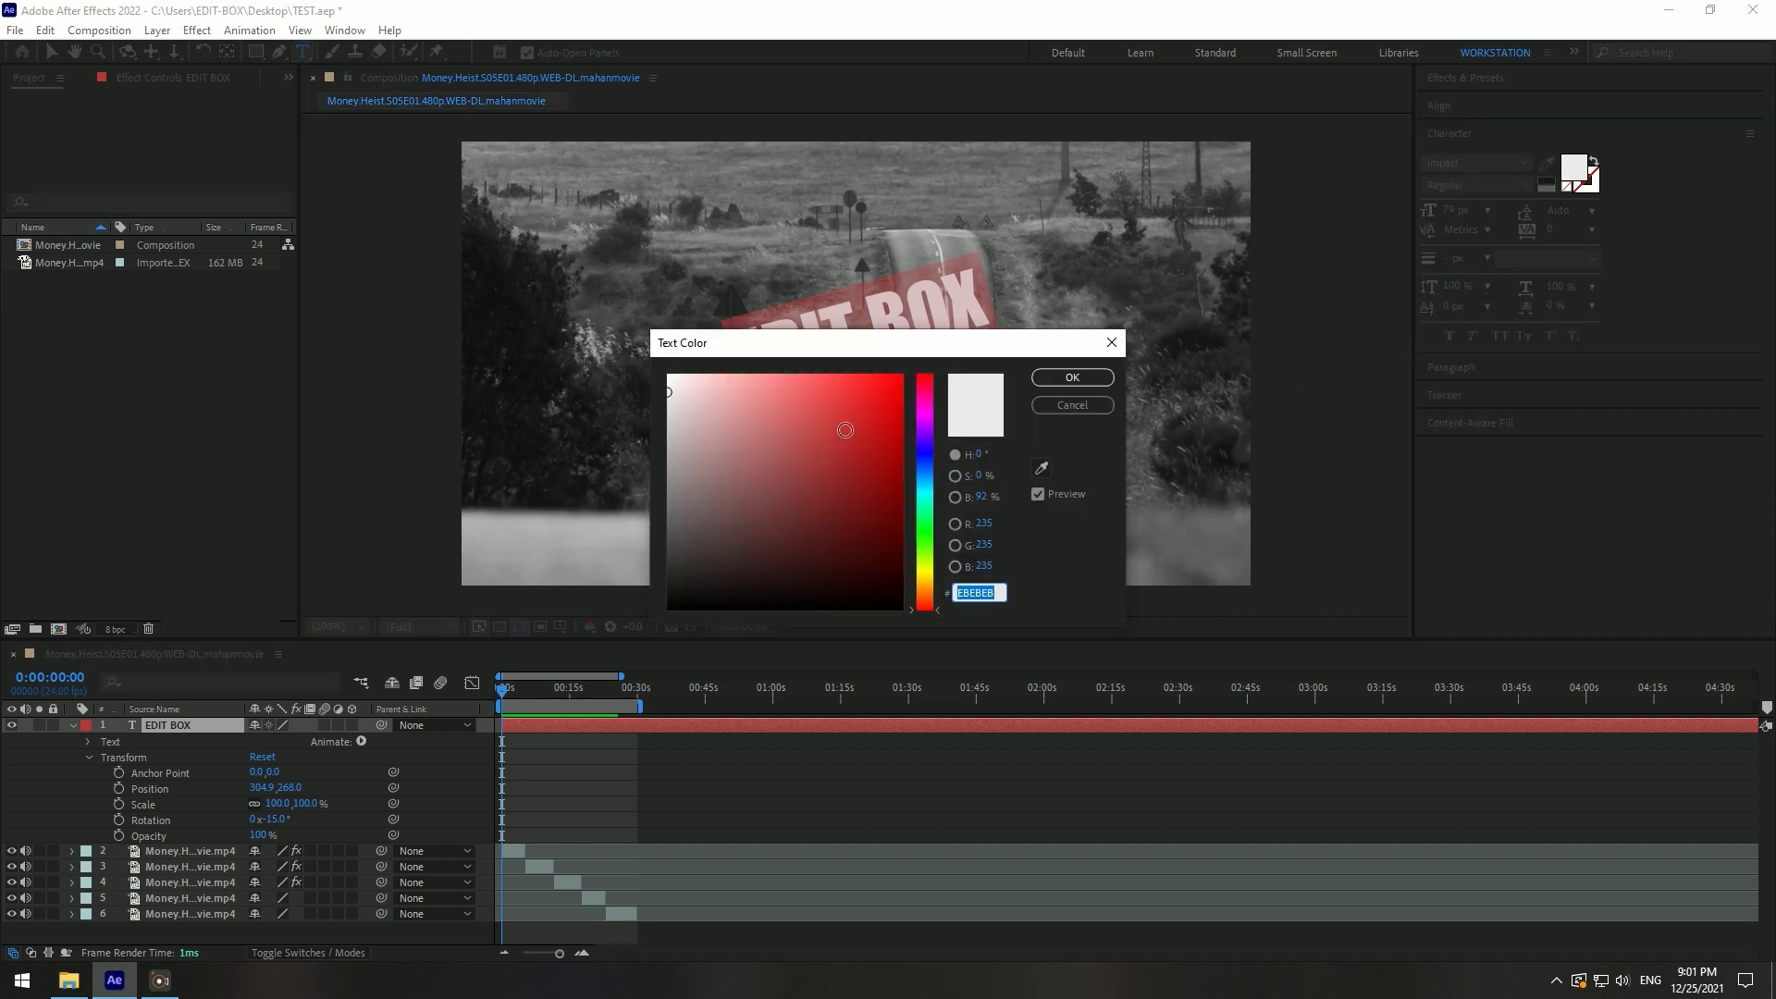
drag(821, 430, 1004, 339)
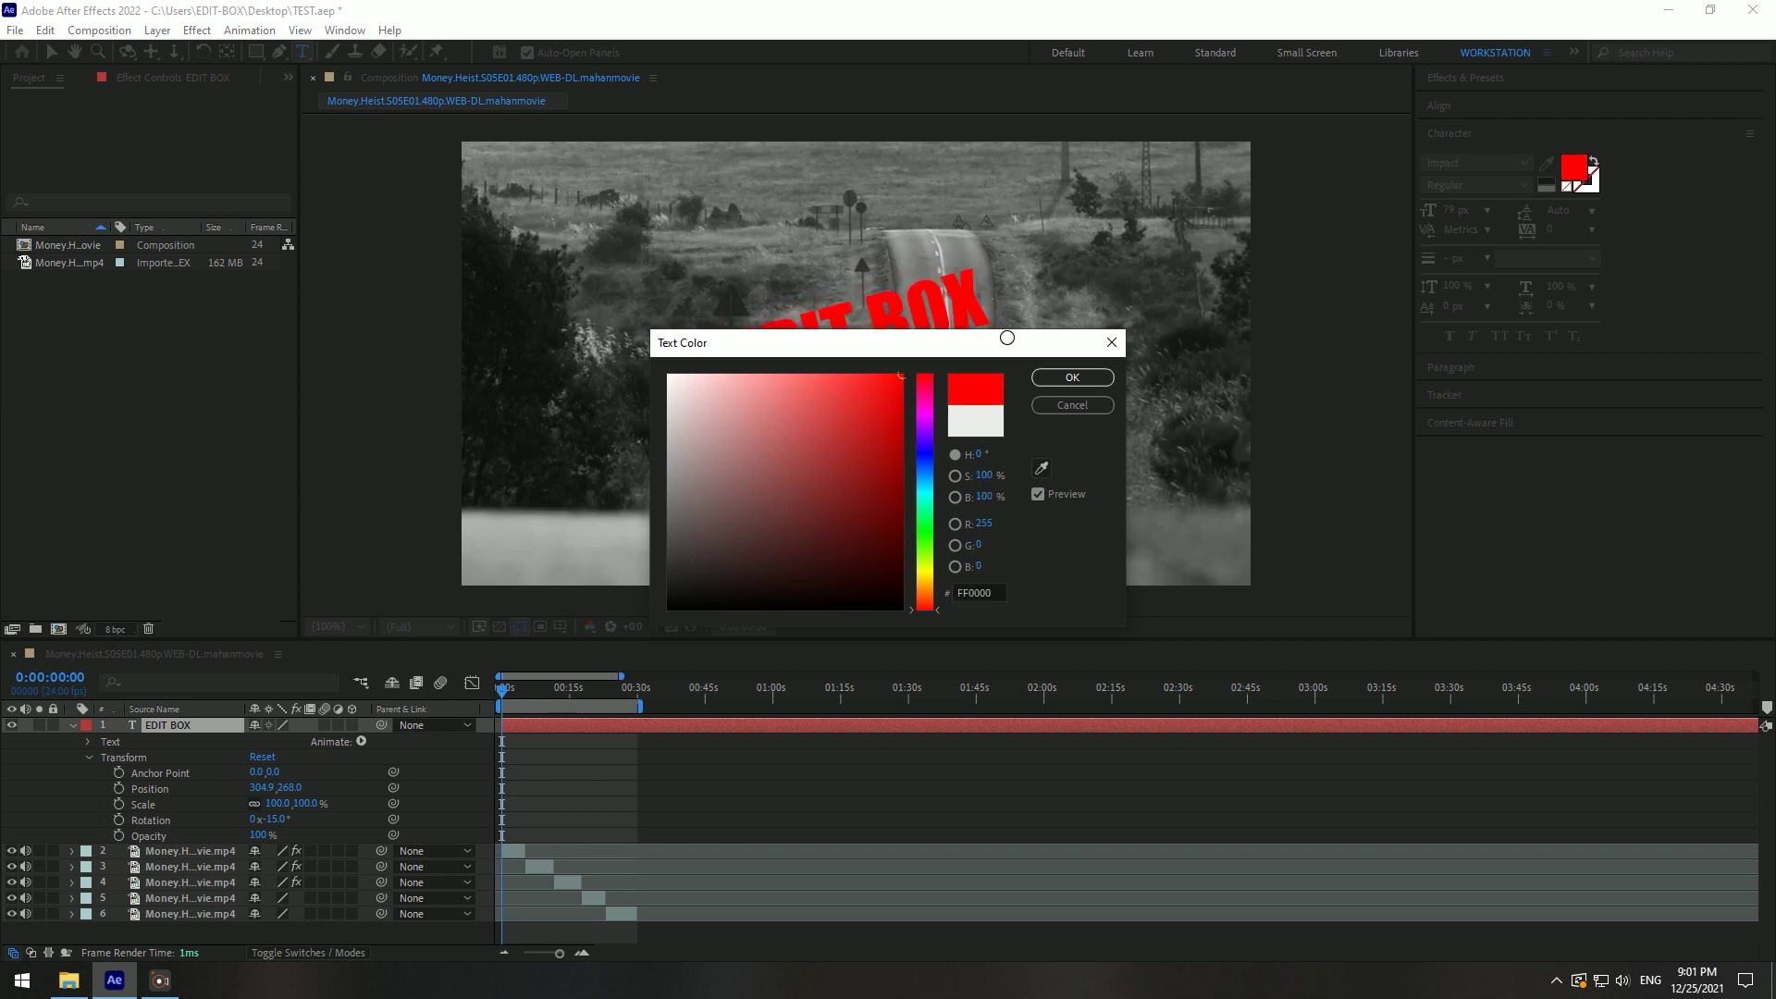
click(1070, 379)
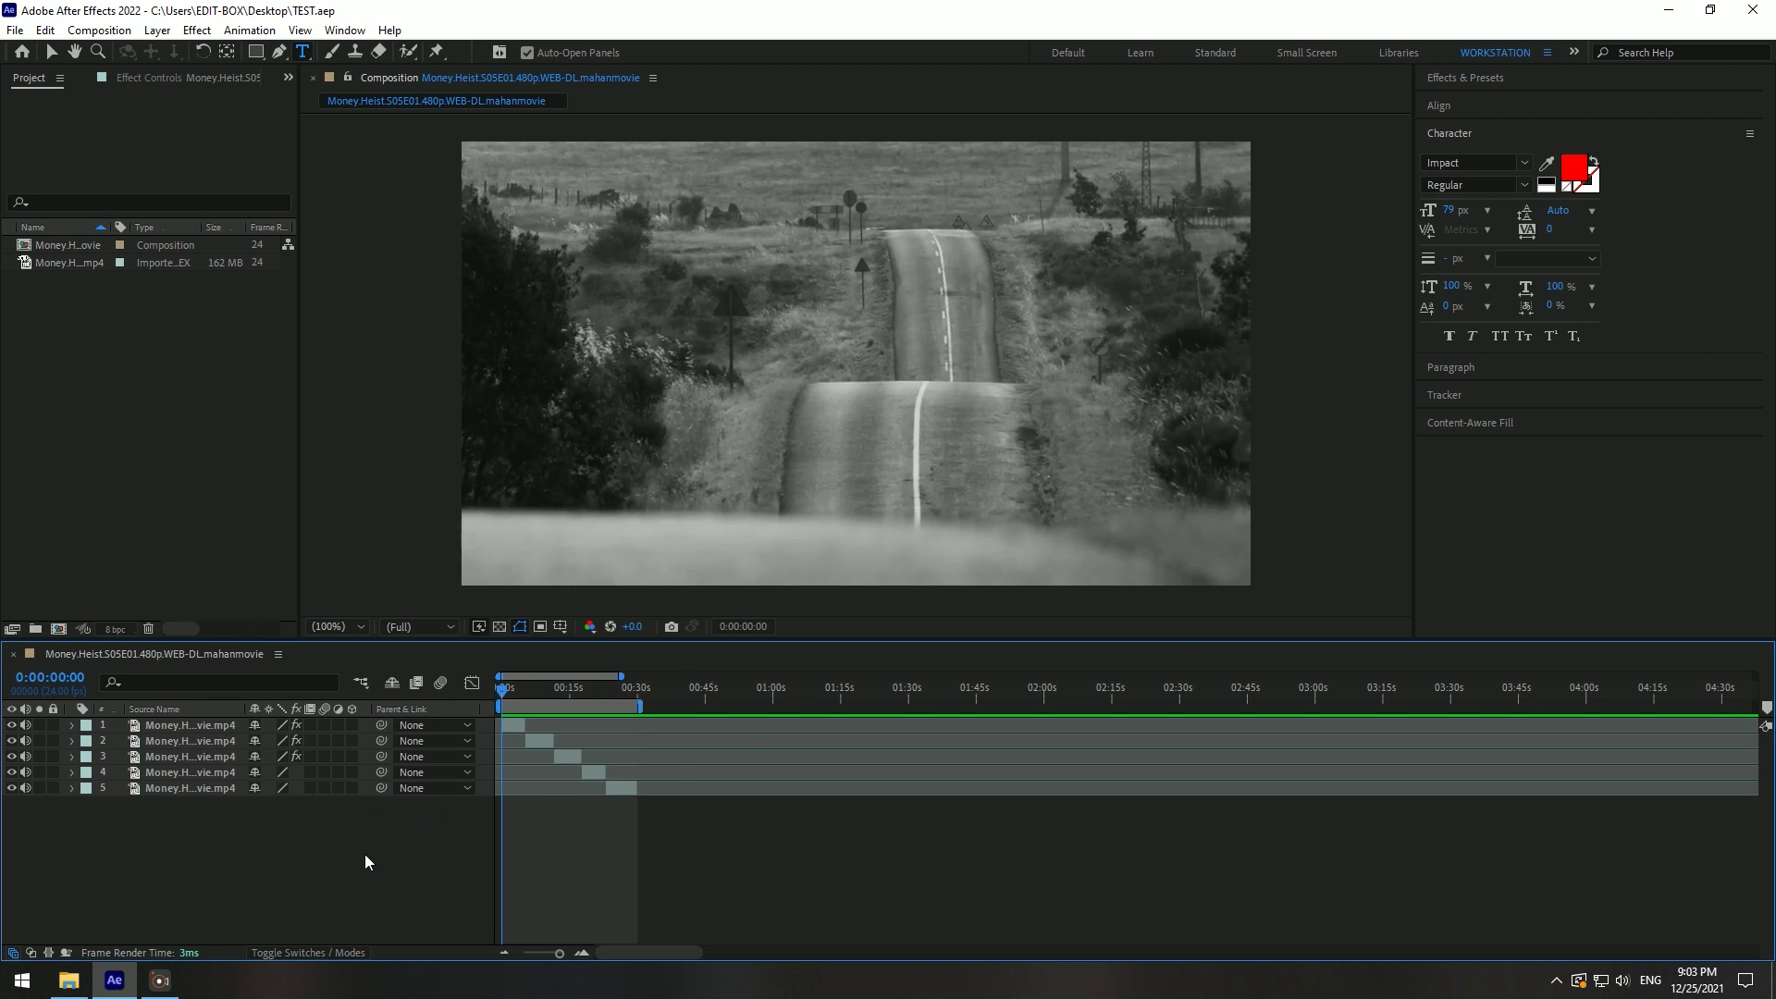
Step: Add the composition to the render queue and choose Best quality and Full resolution in its render settings
key(ctrl+m)
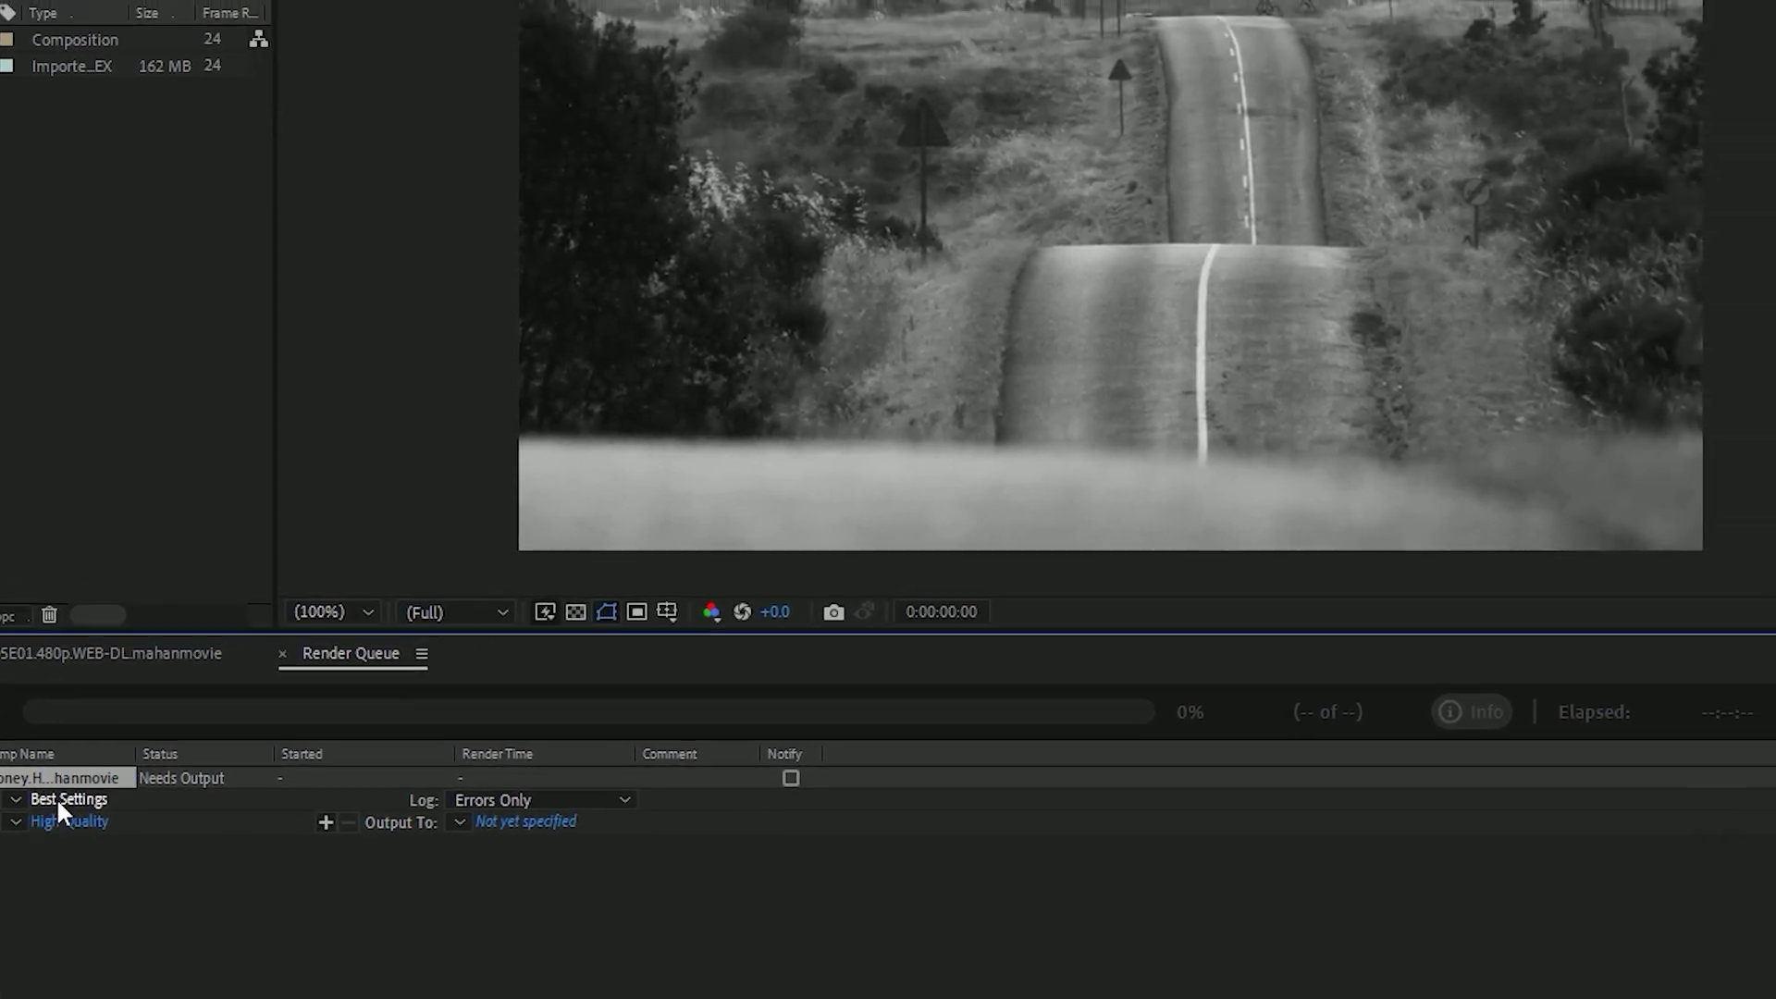
click(238, 727)
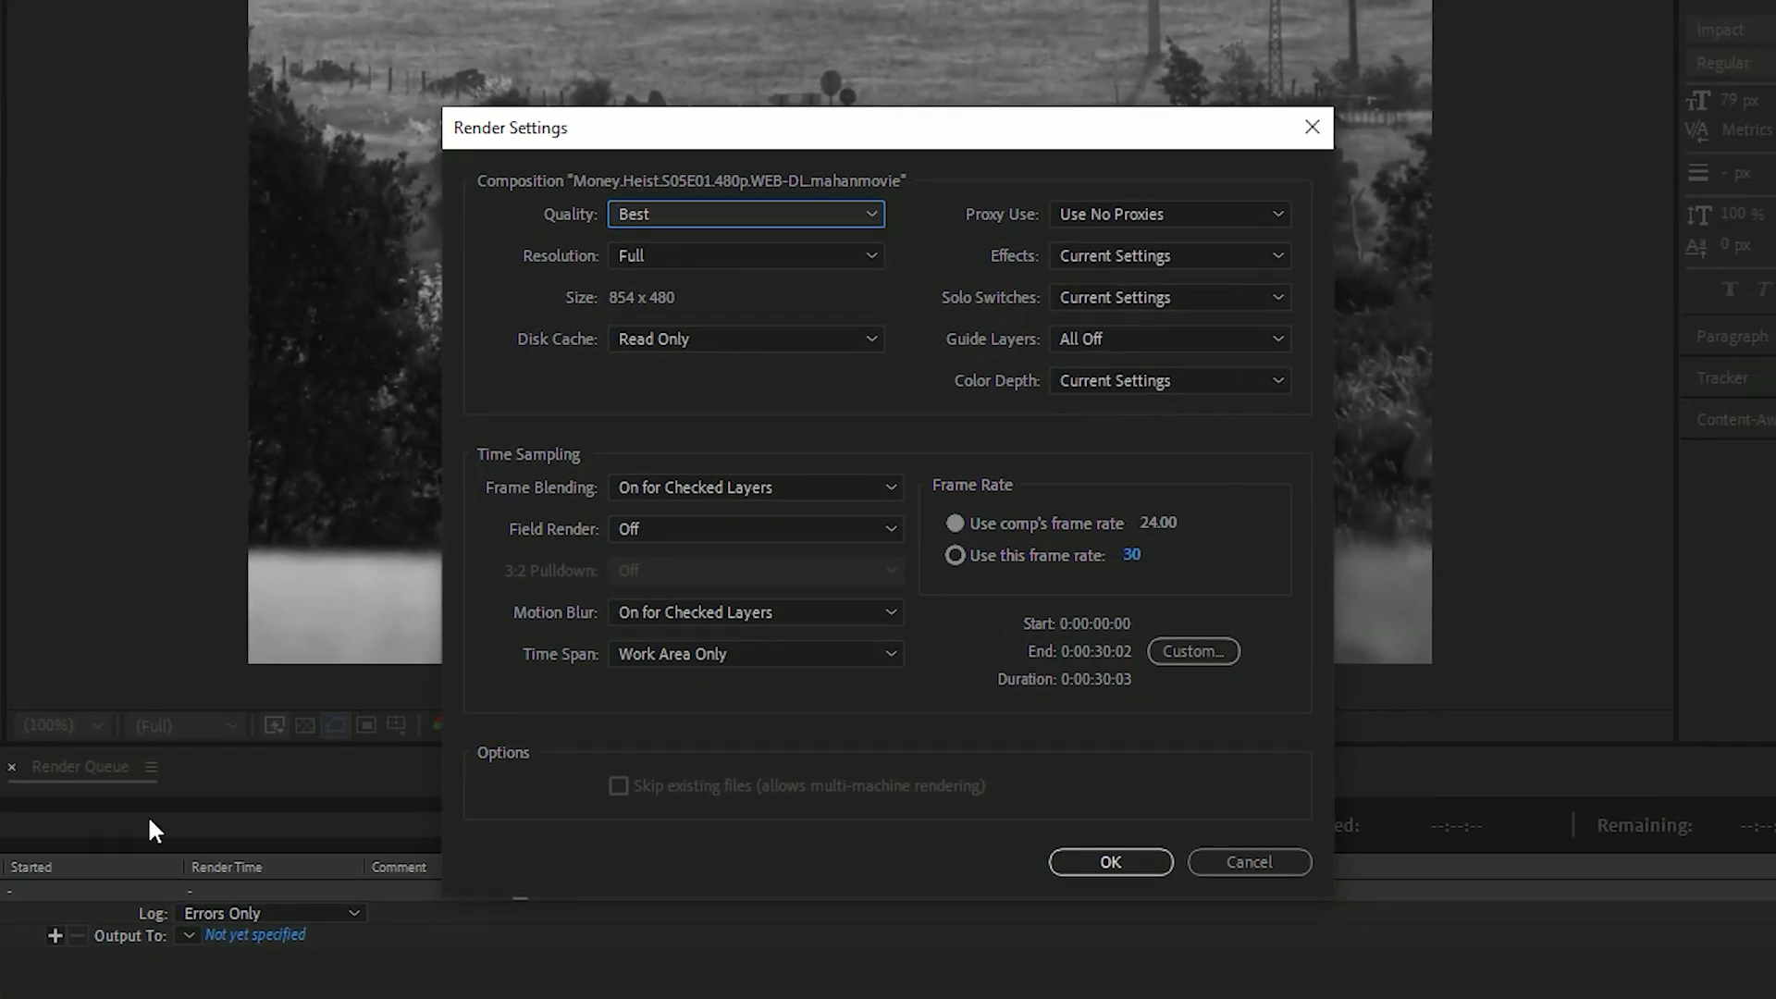
drag(803, 127, 735, 96)
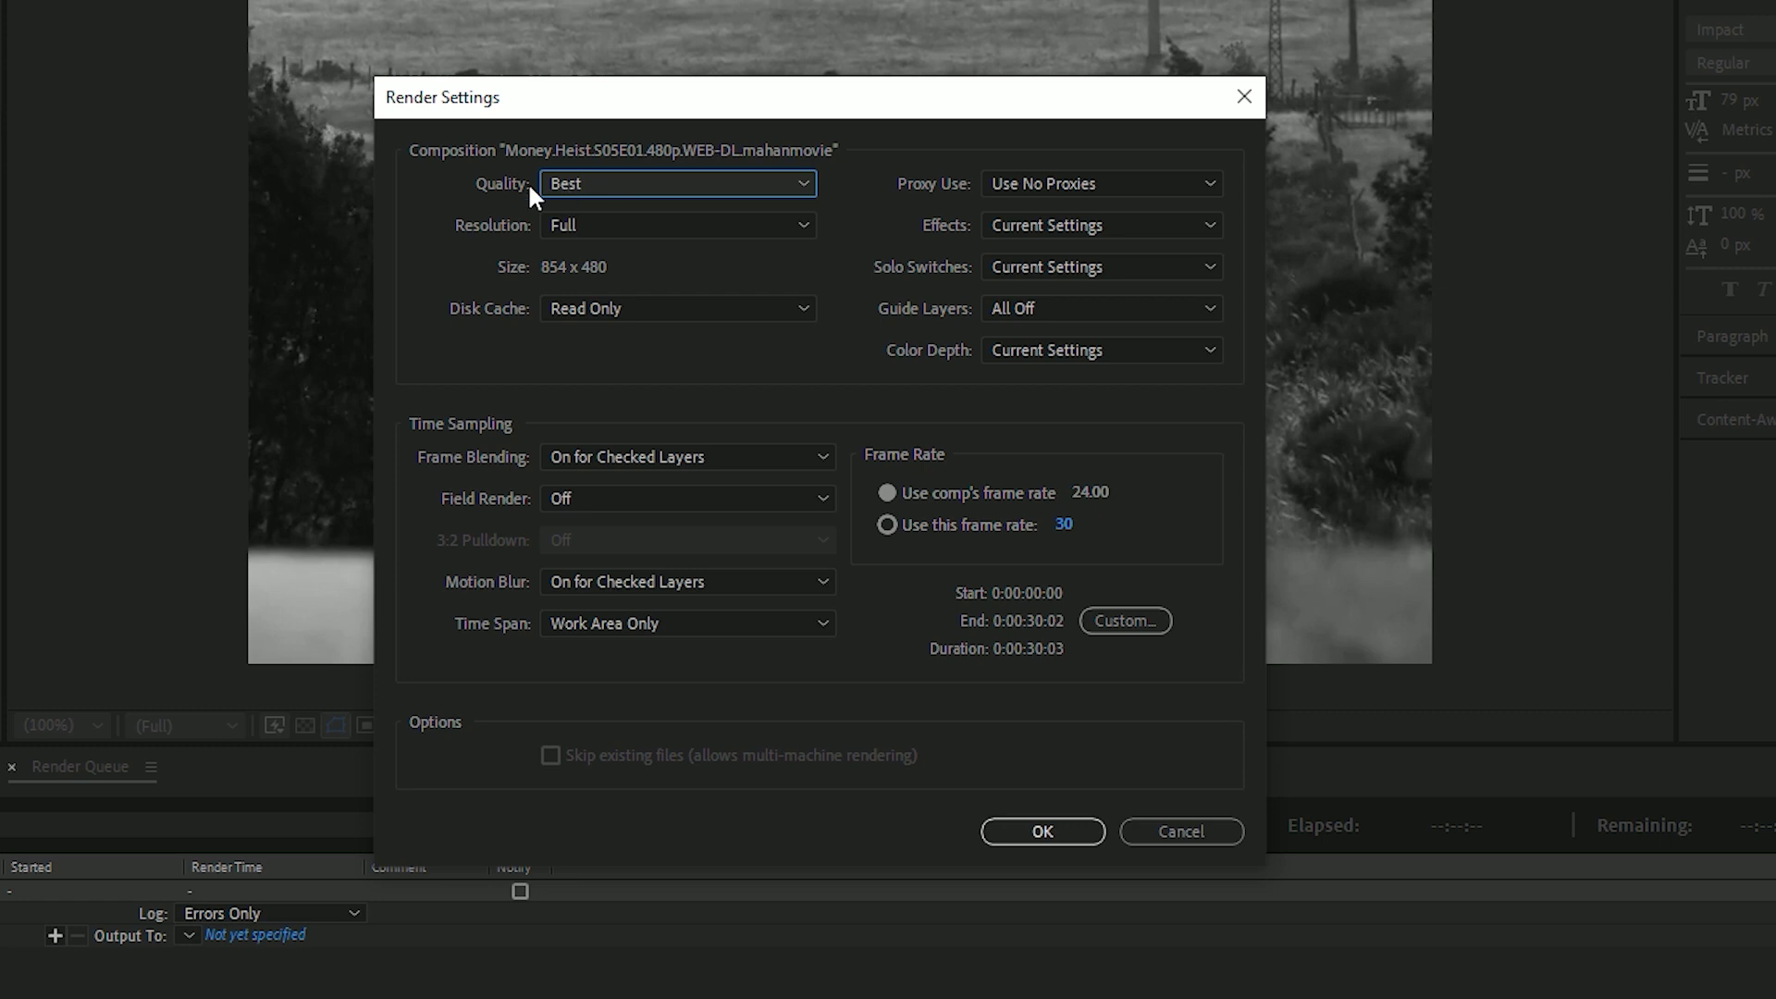
click(615, 182)
click(612, 250)
click(572, 225)
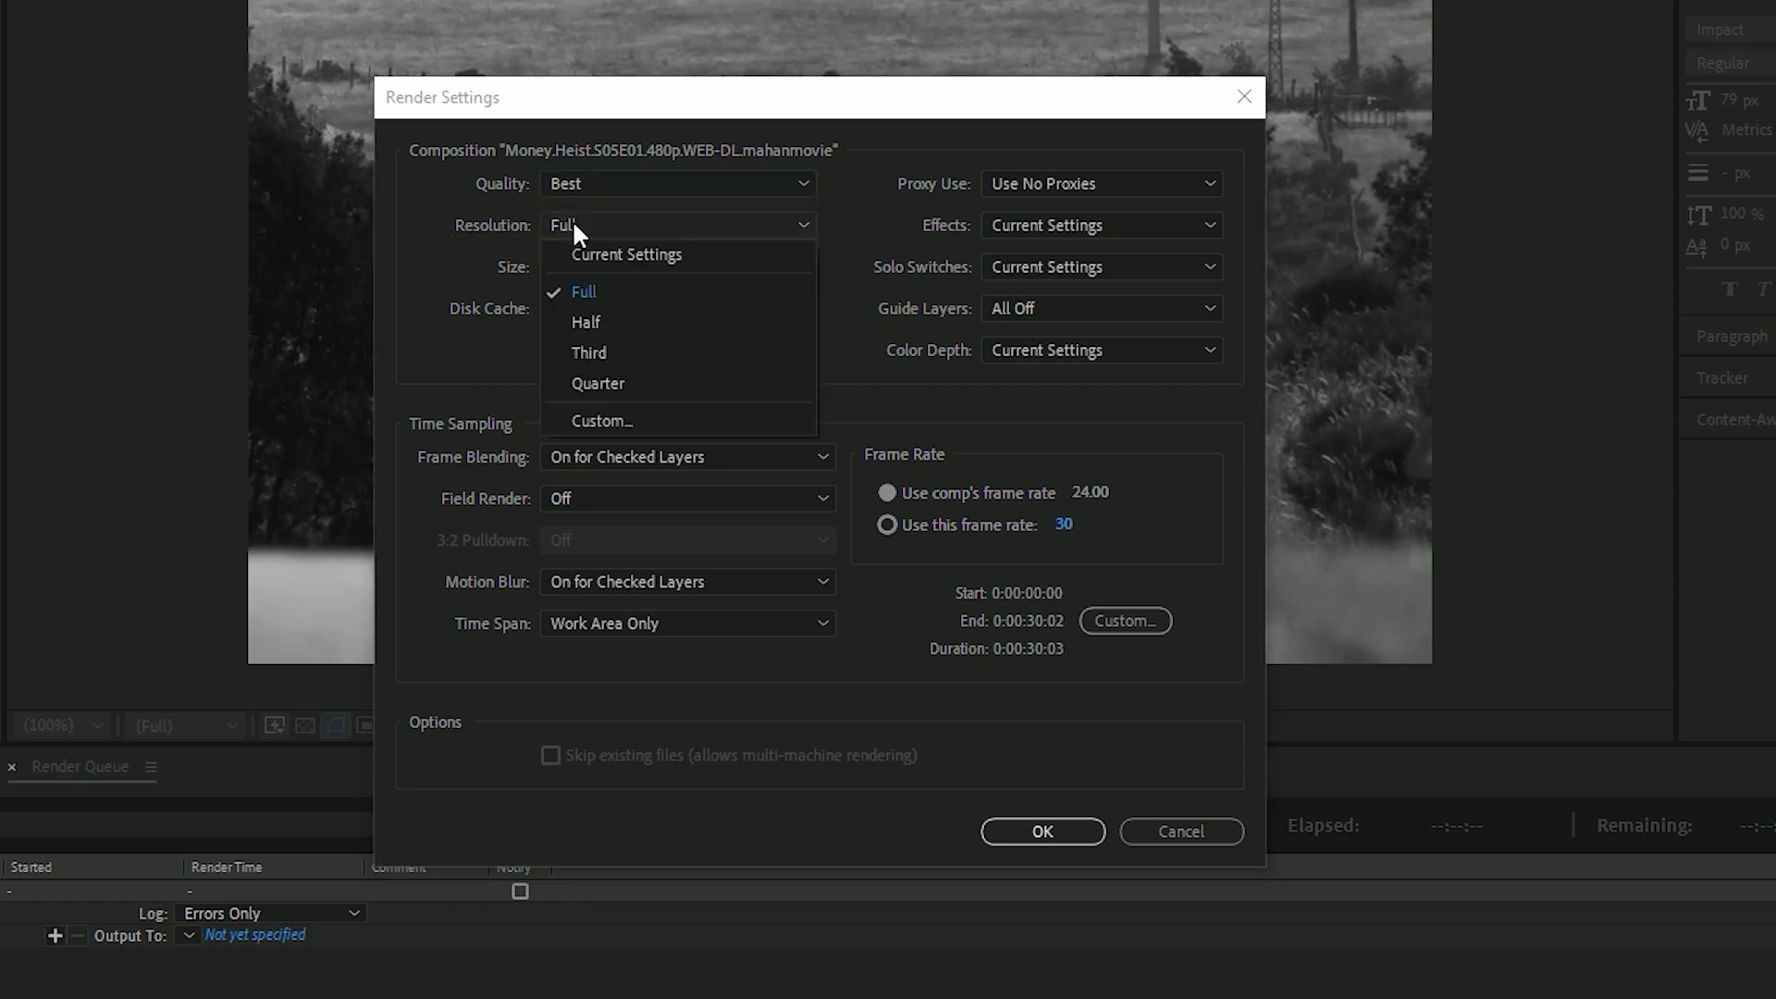
click(621, 285)
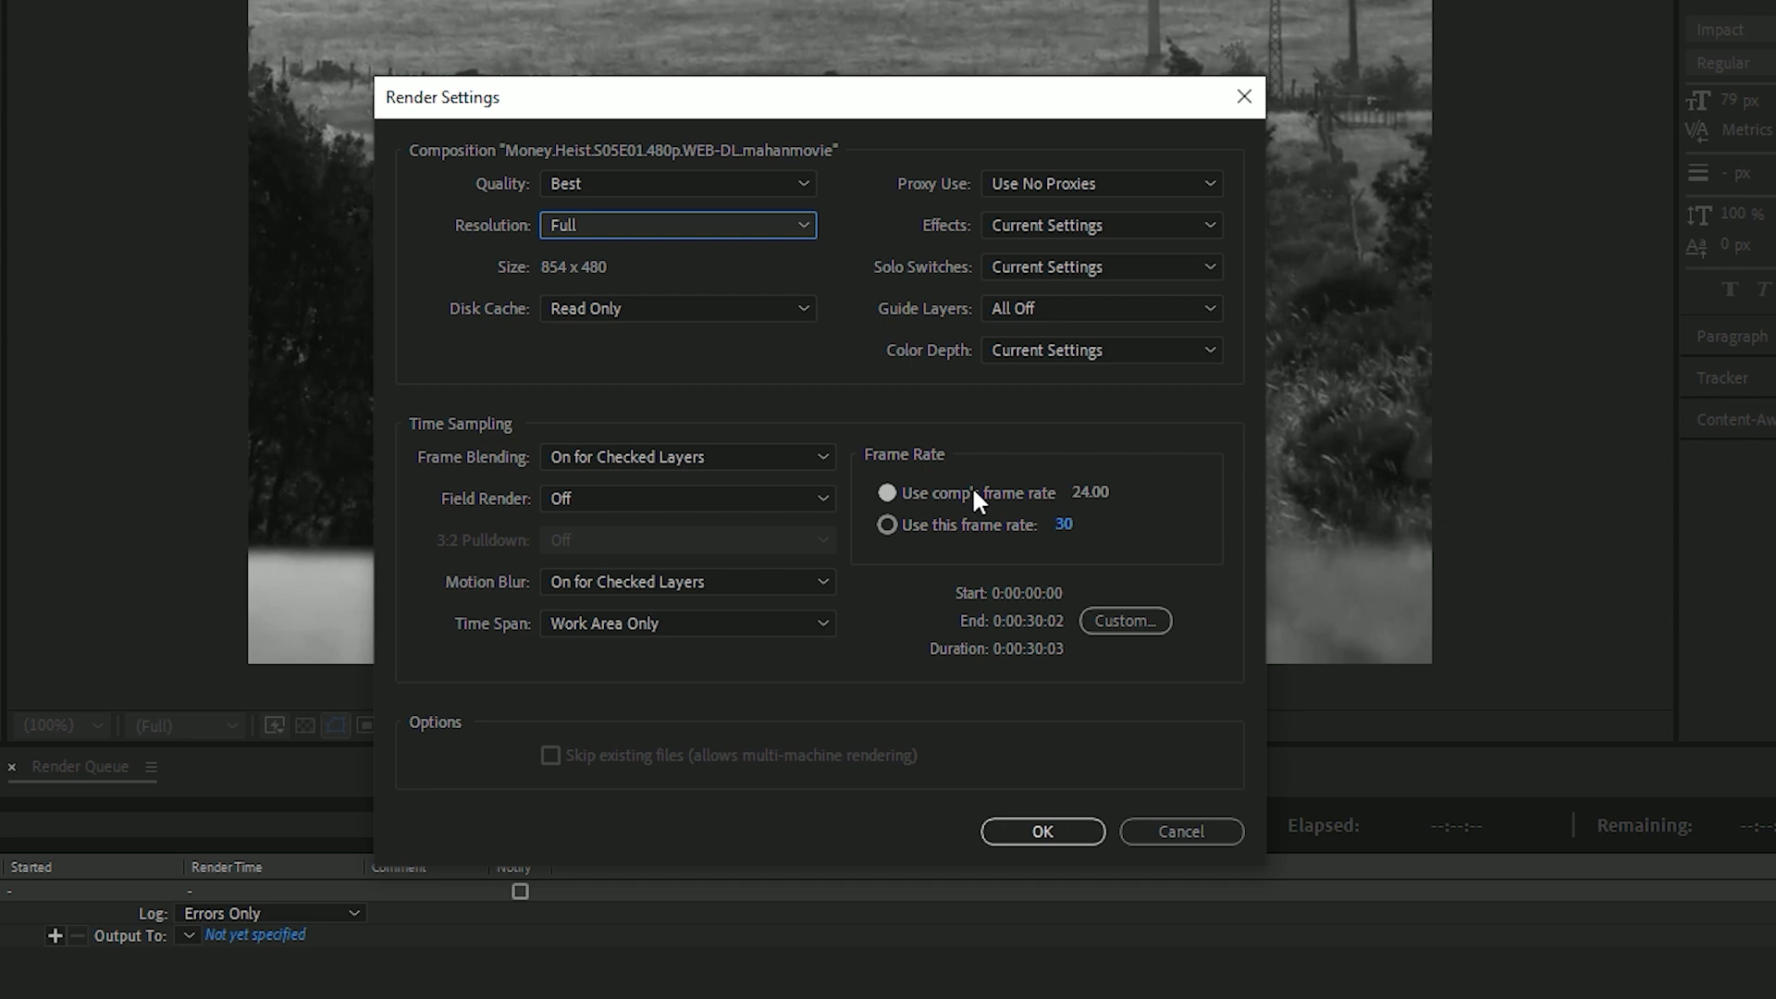
Step: Try a custom render frame rate of 100, return to the comp's frame rate, and accept the render settings
click(924, 525)
click(1064, 525)
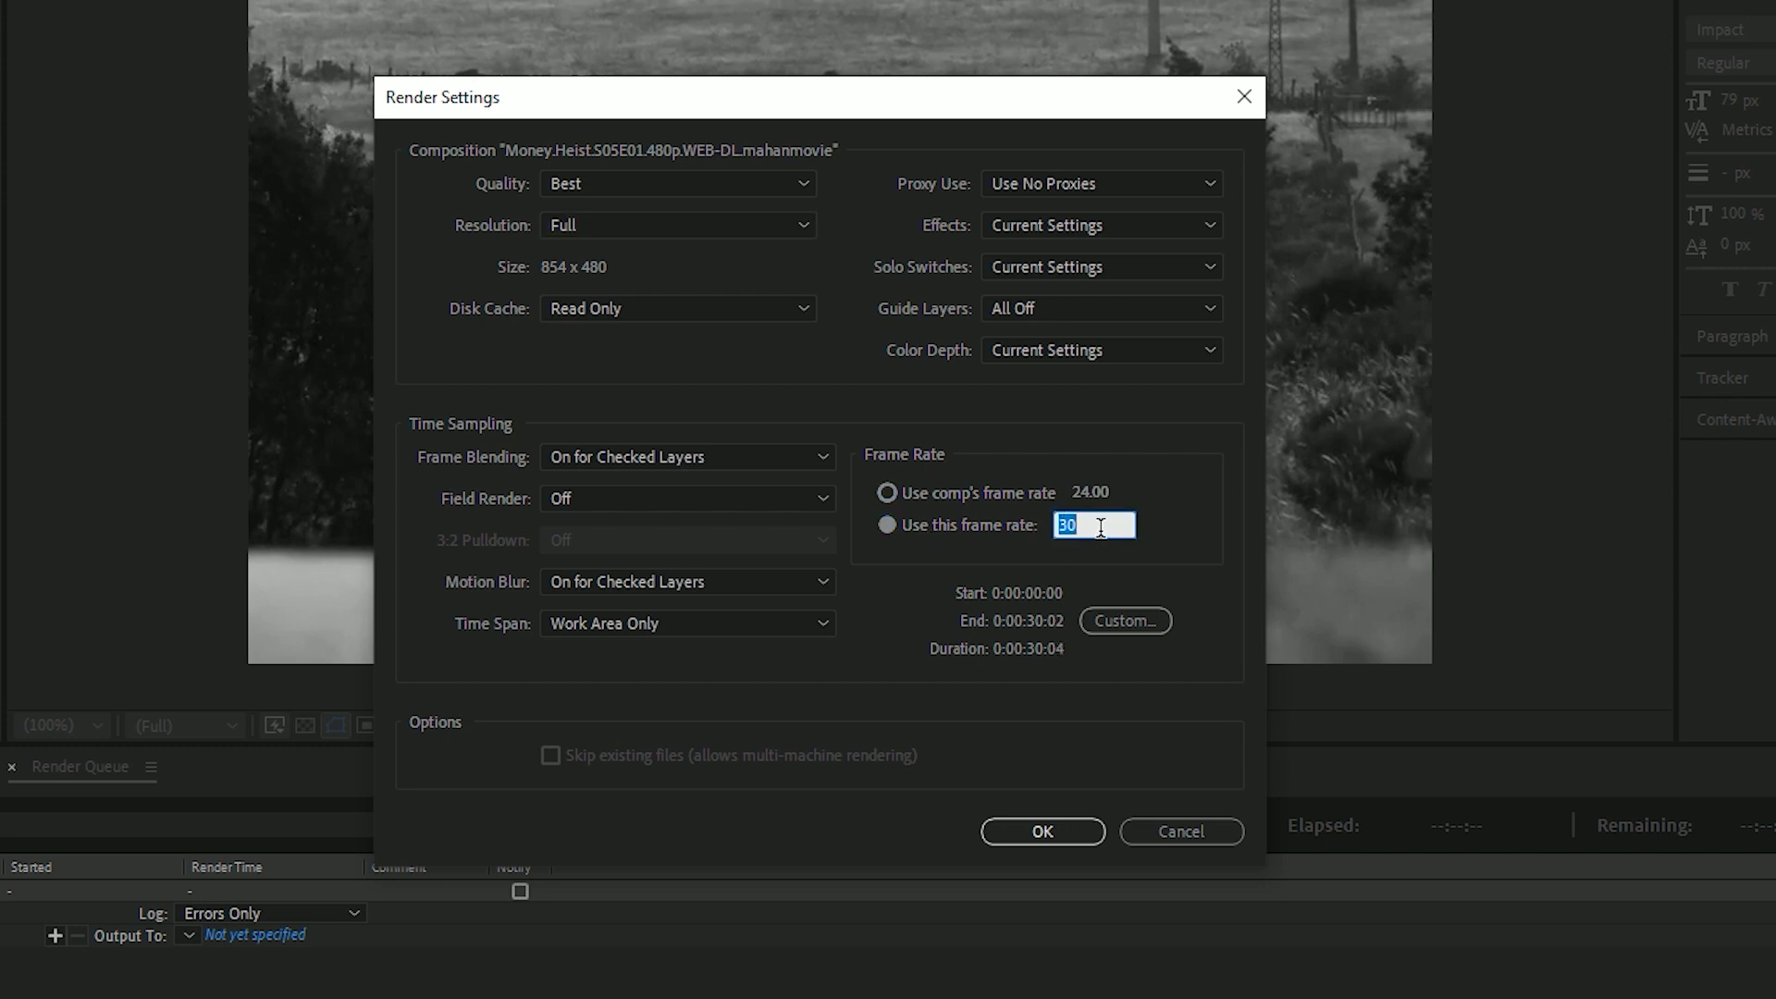
text(100)
click(973, 491)
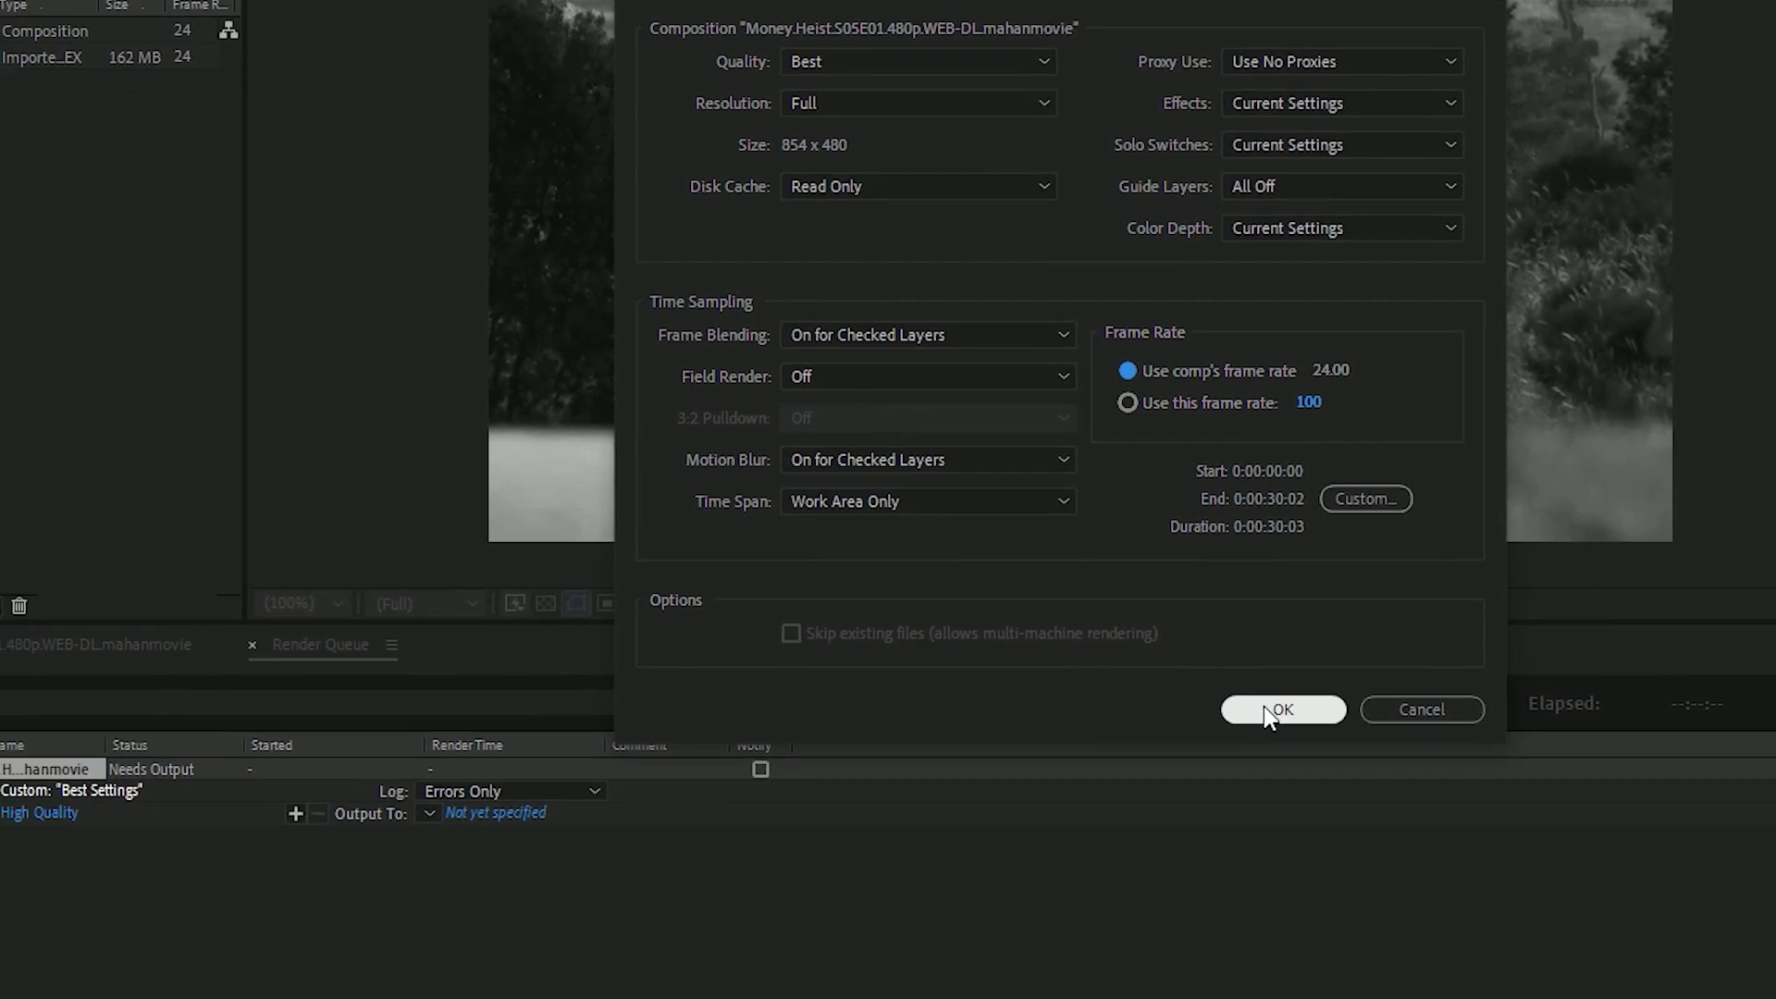
click(1042, 830)
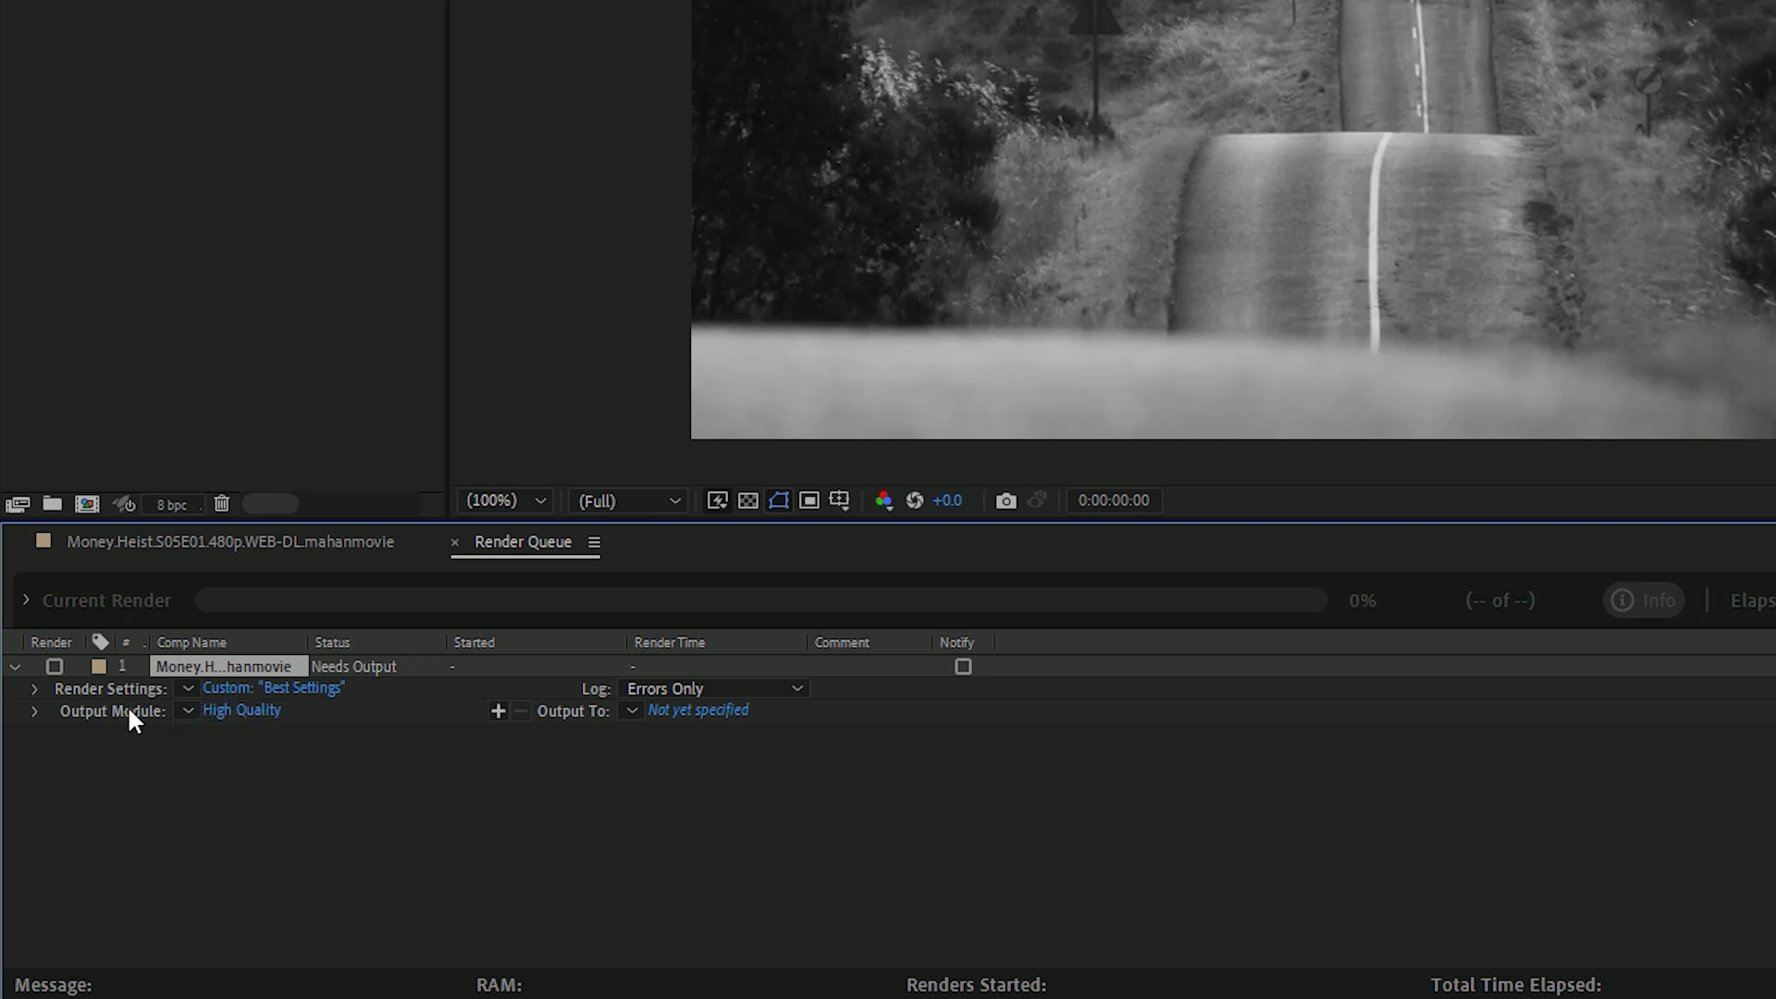
Step: Keep QuickTime as the output module's format and set its video codec to Animation
click(242, 711)
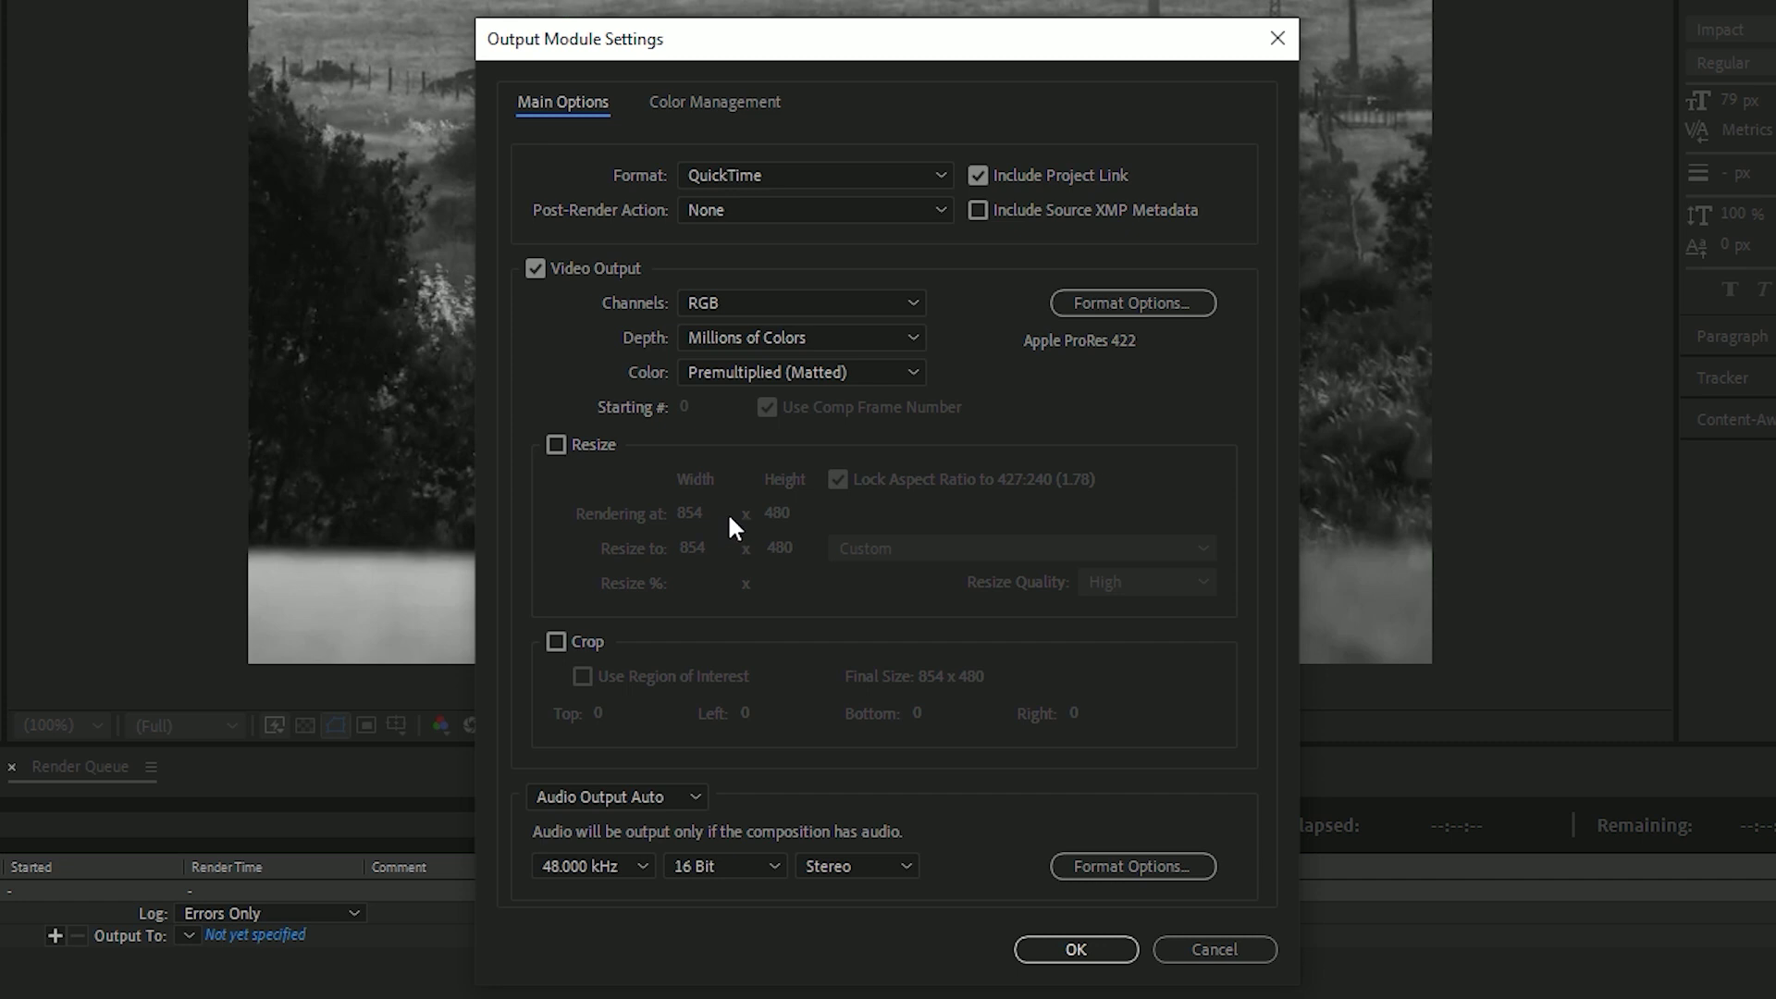
click(800, 170)
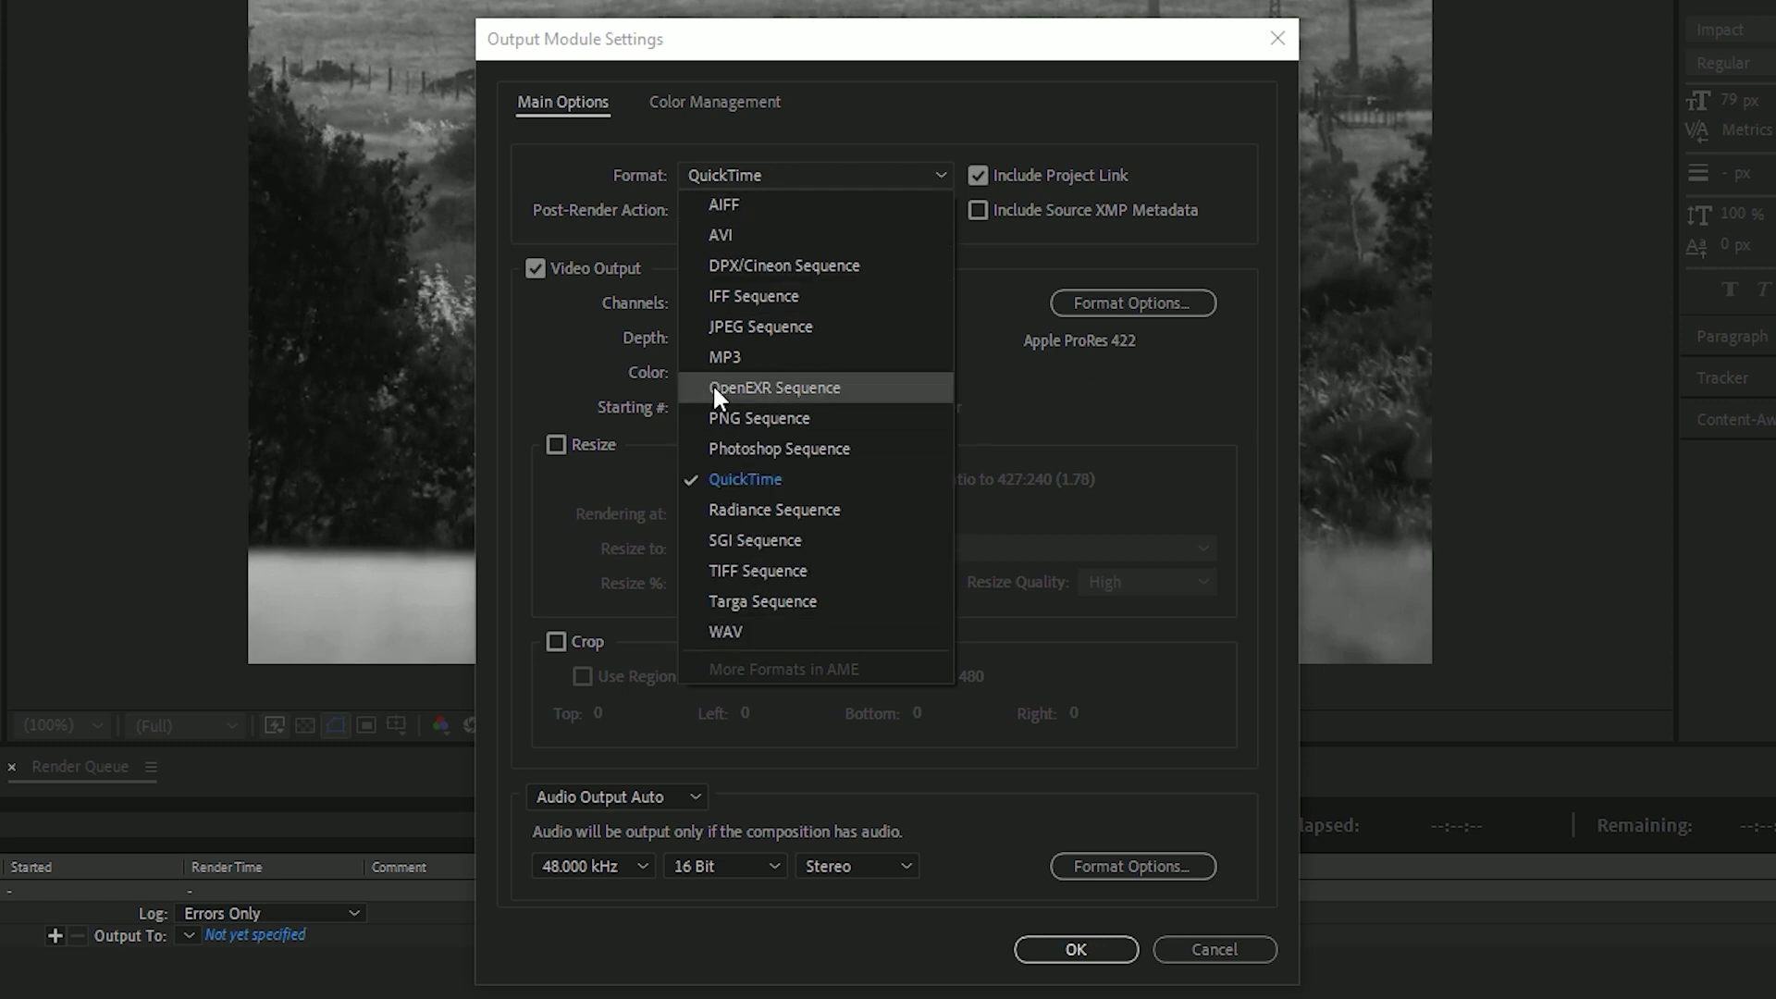
click(735, 479)
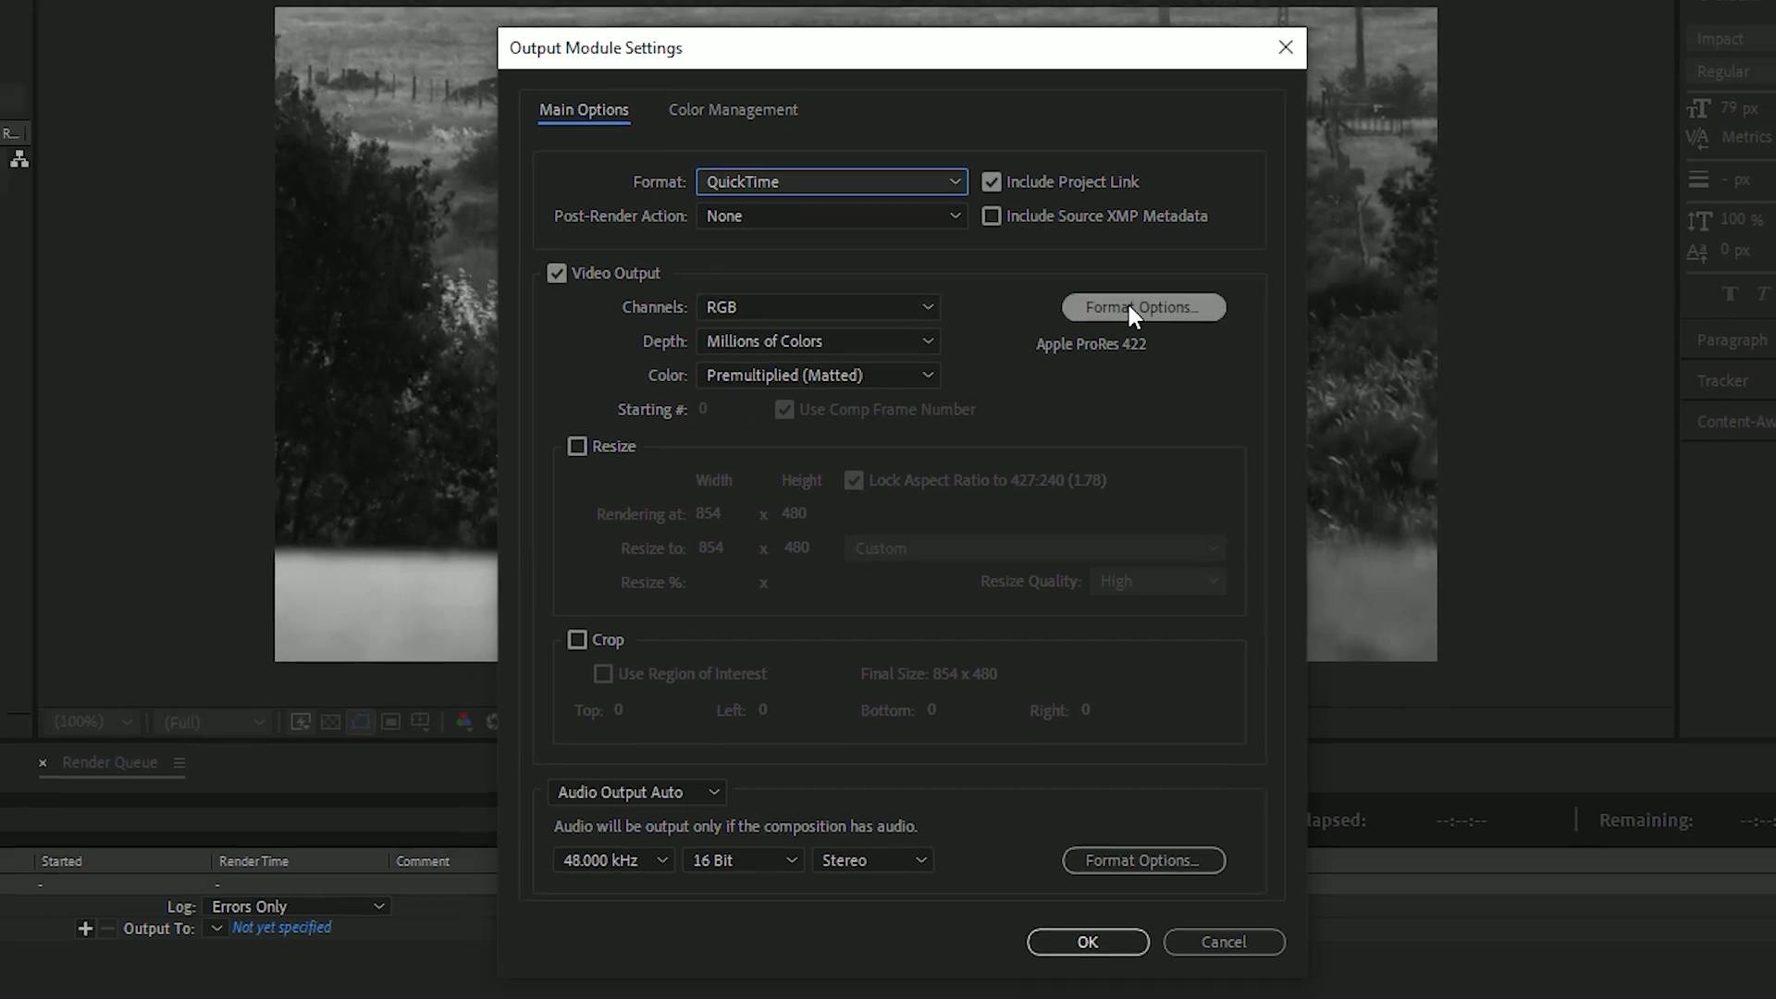
click(1126, 306)
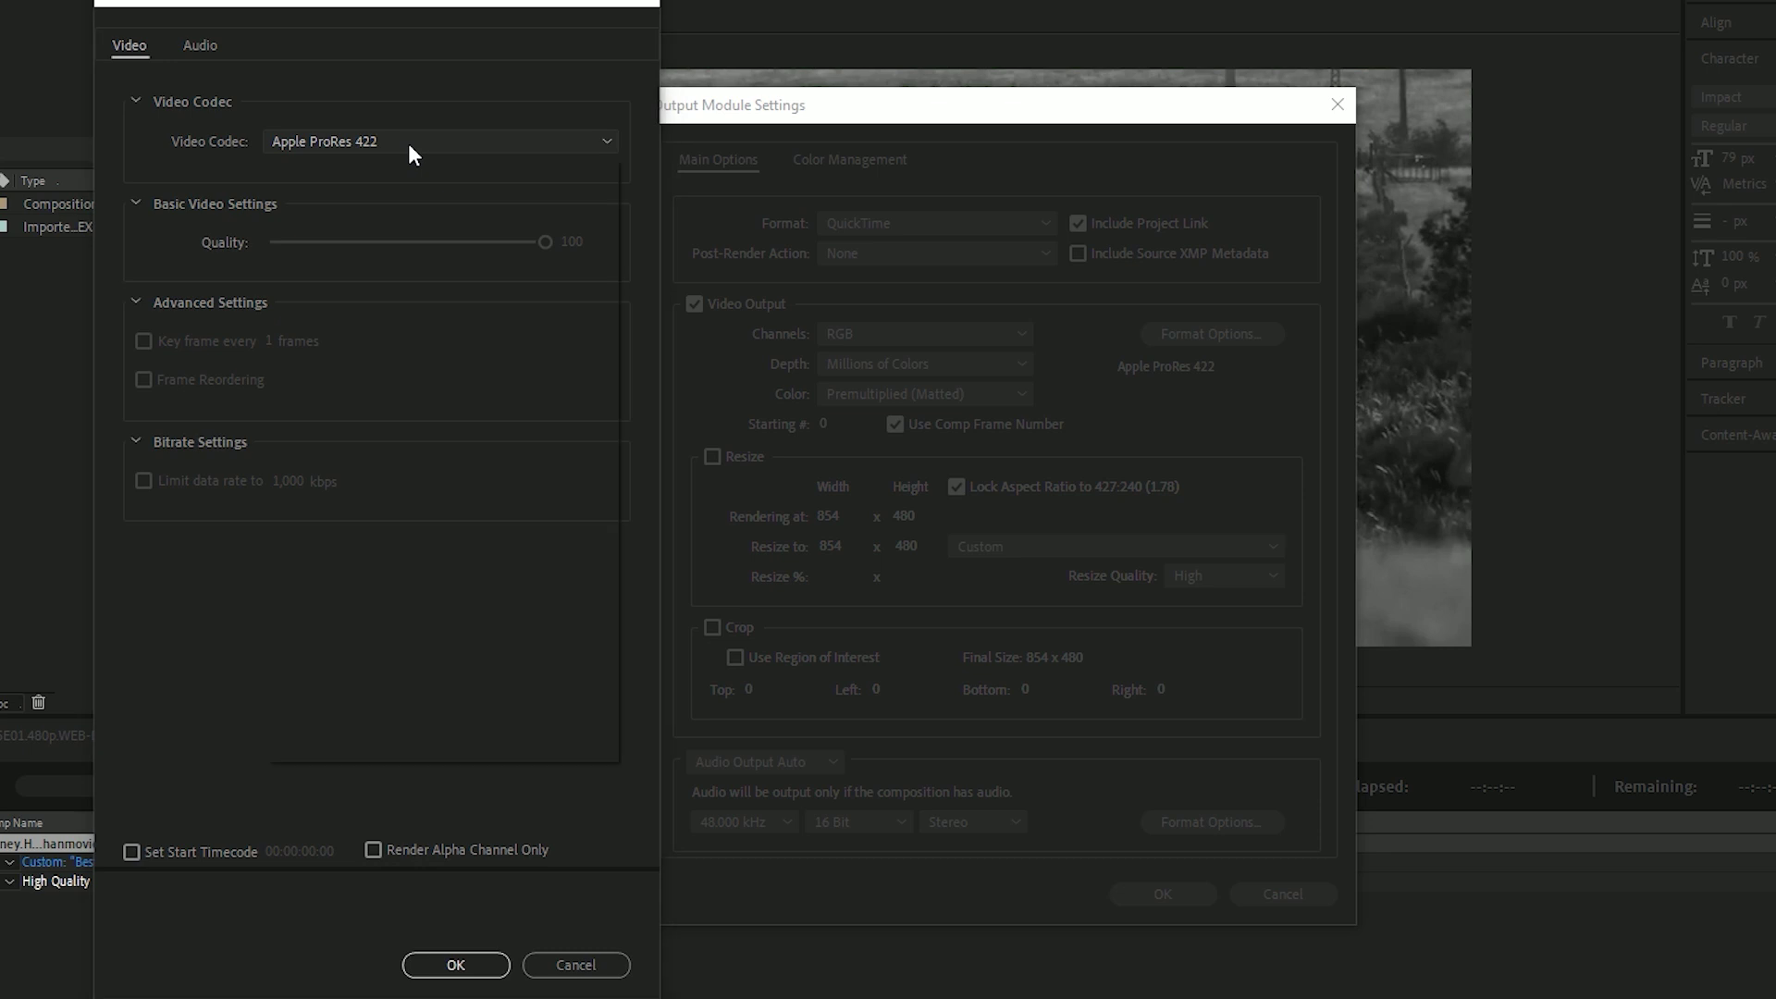
click(408, 143)
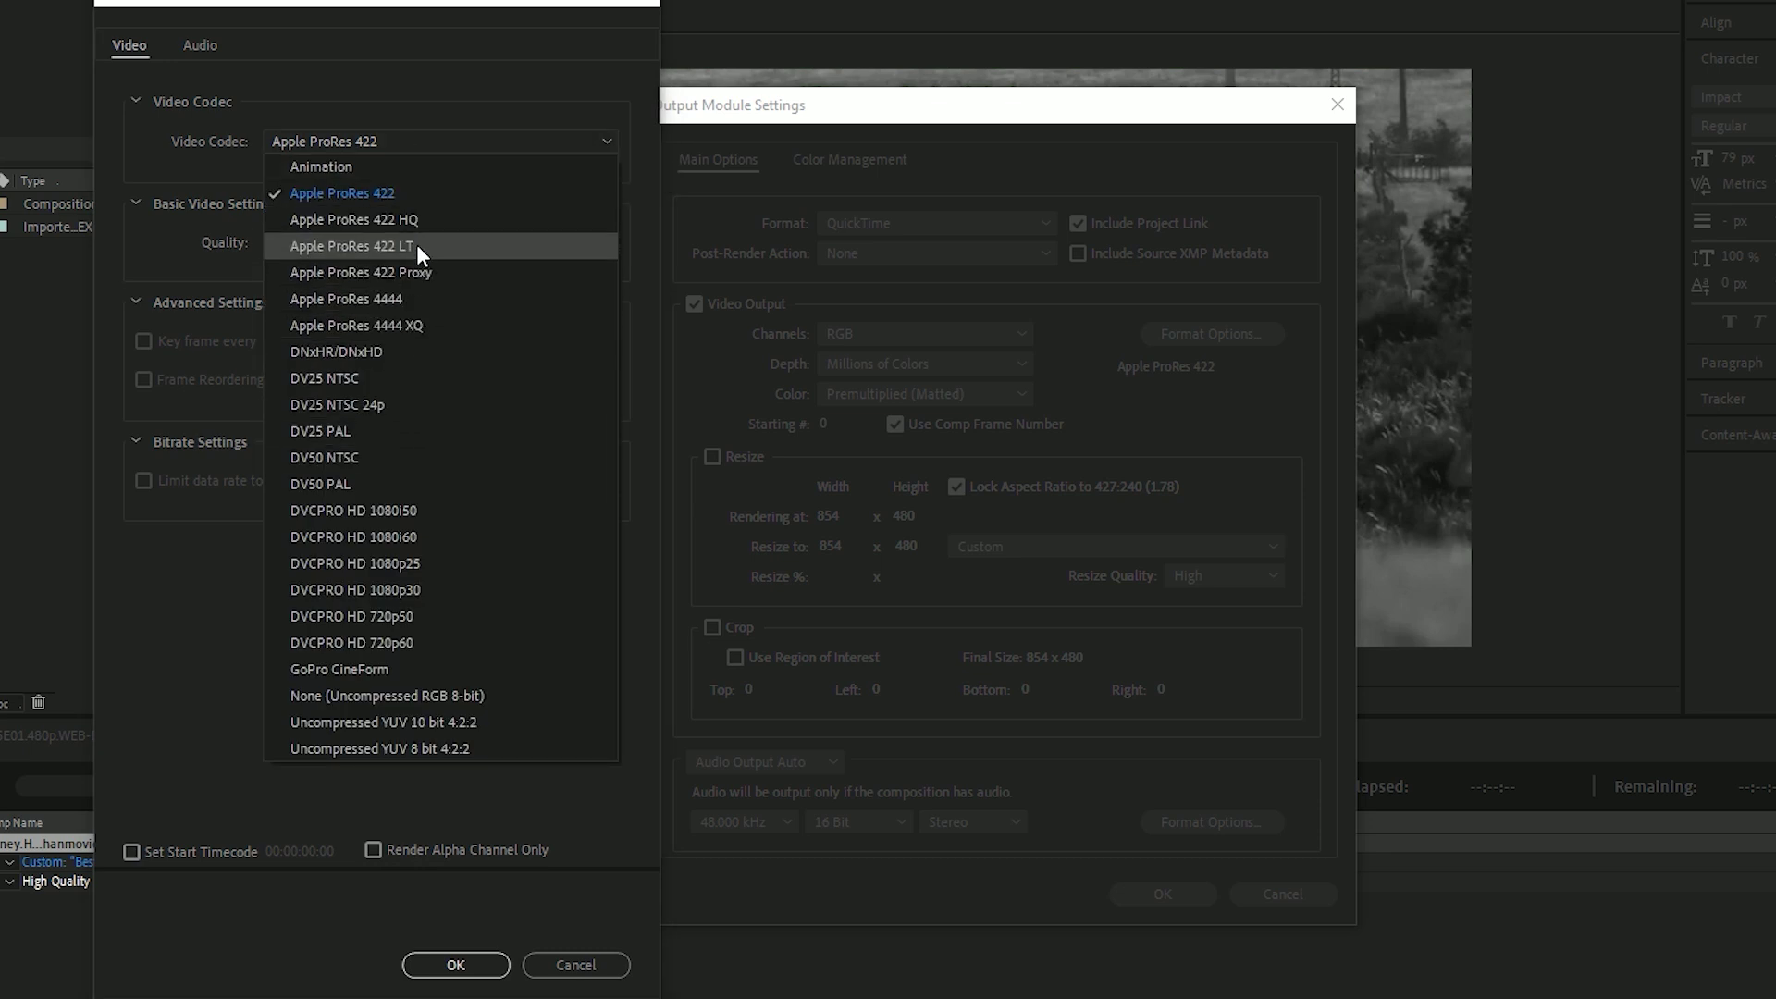
click(394, 167)
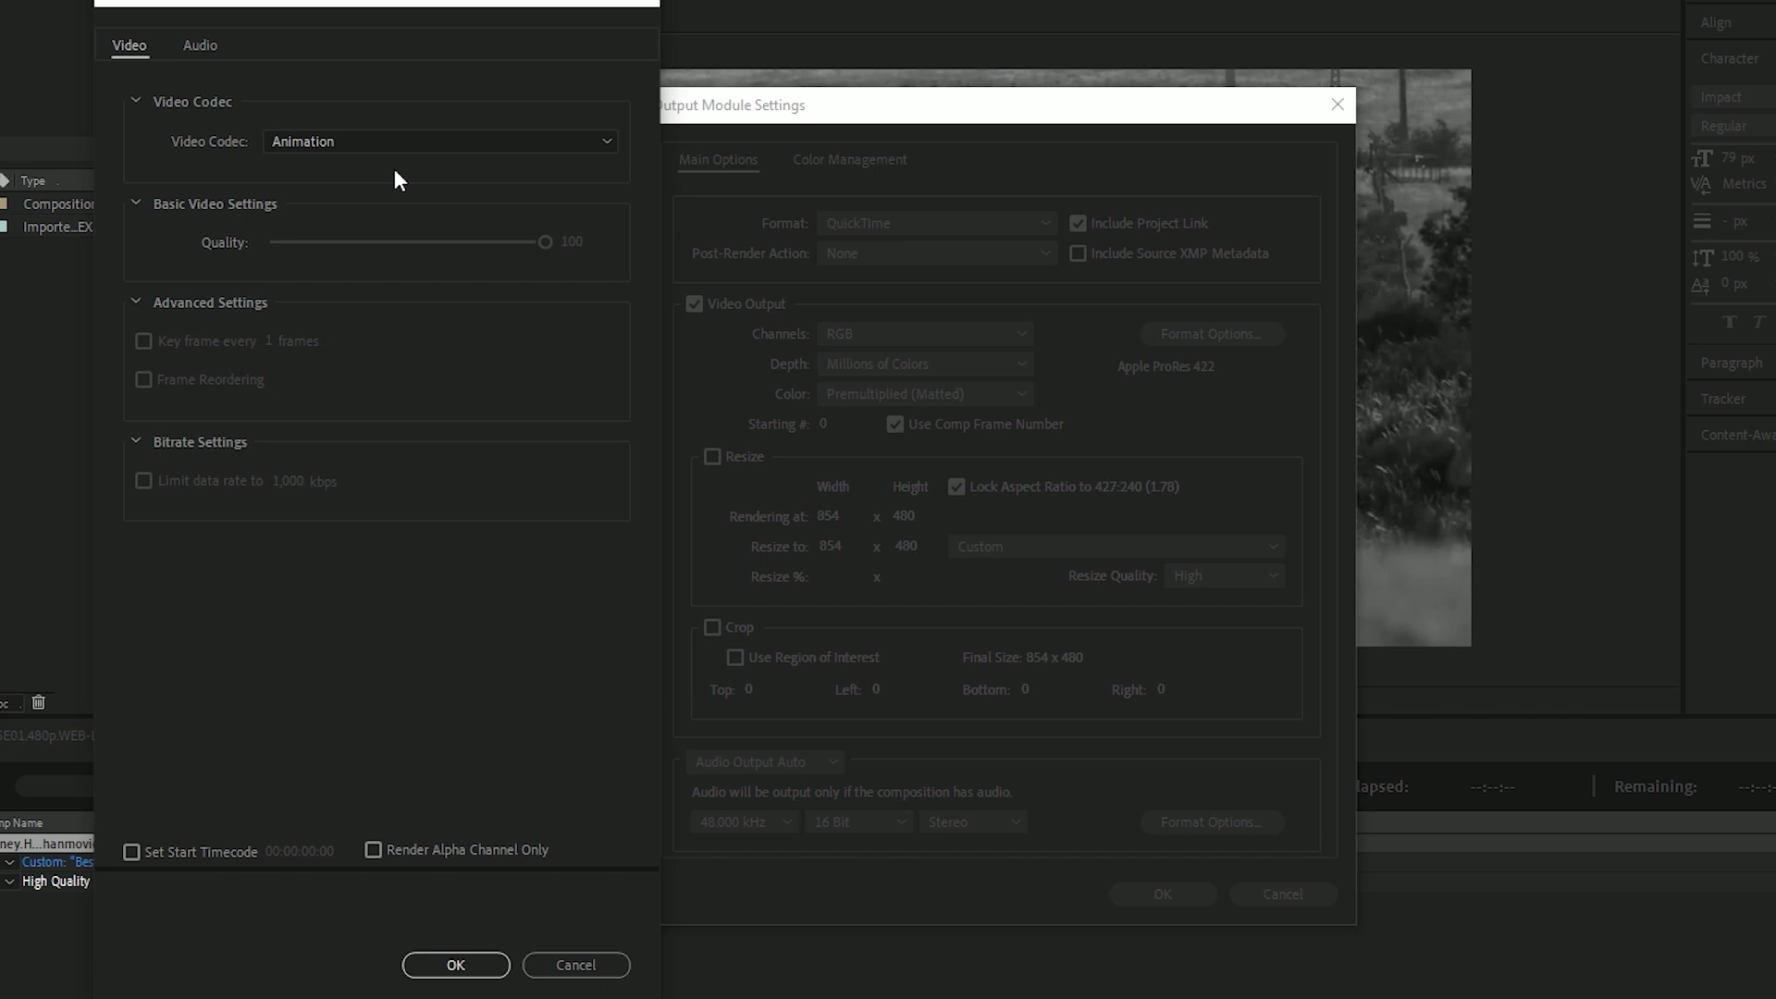
click(456, 964)
Step: Review the output format list, turn audio output off, and accept the output module settings
click(884, 224)
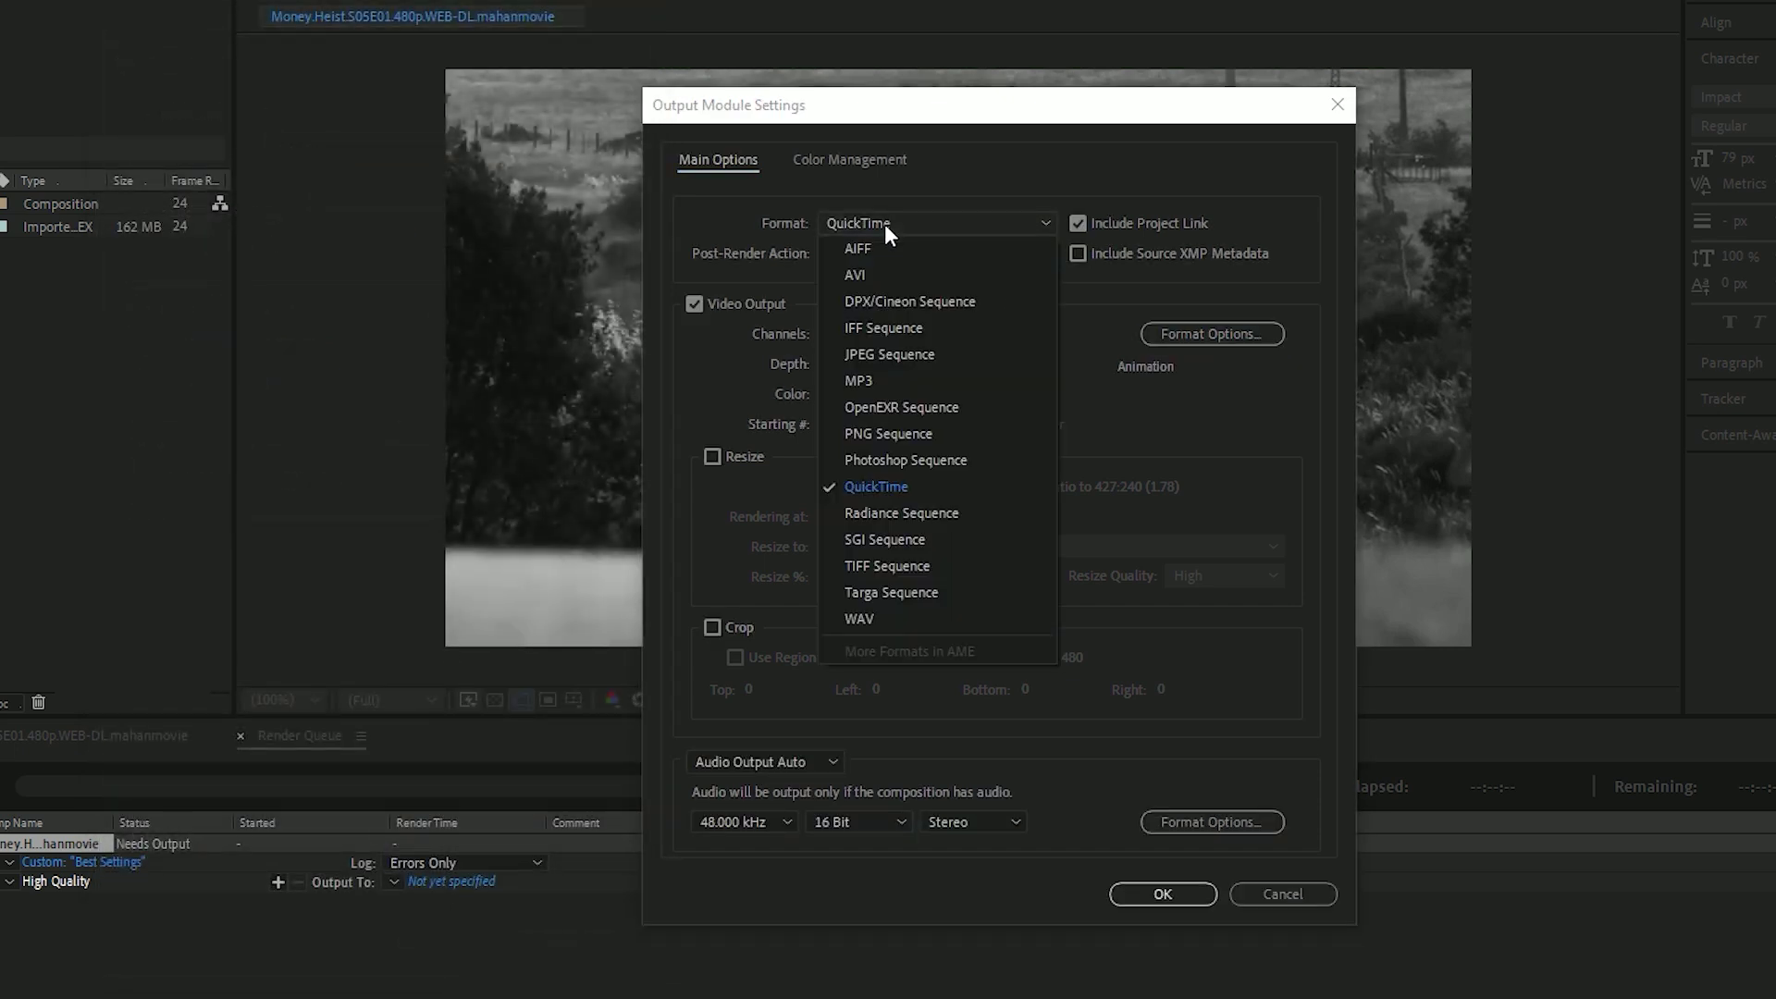
click(1097, 402)
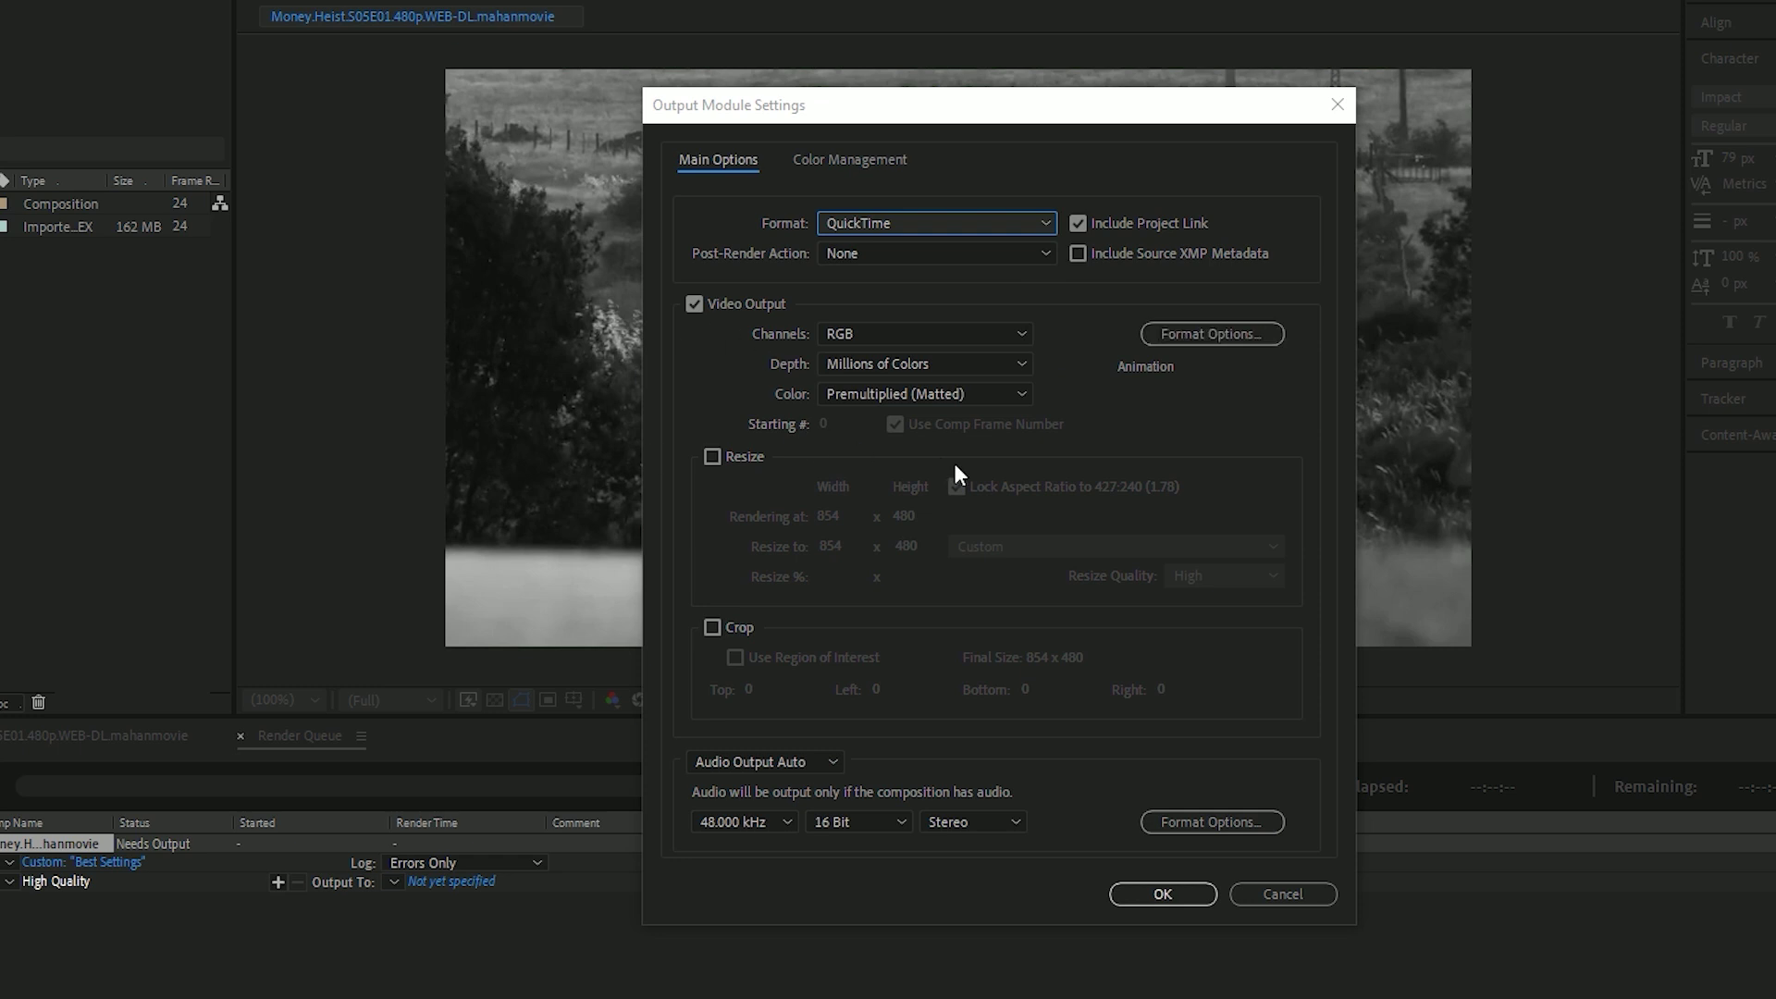
key(Tab)
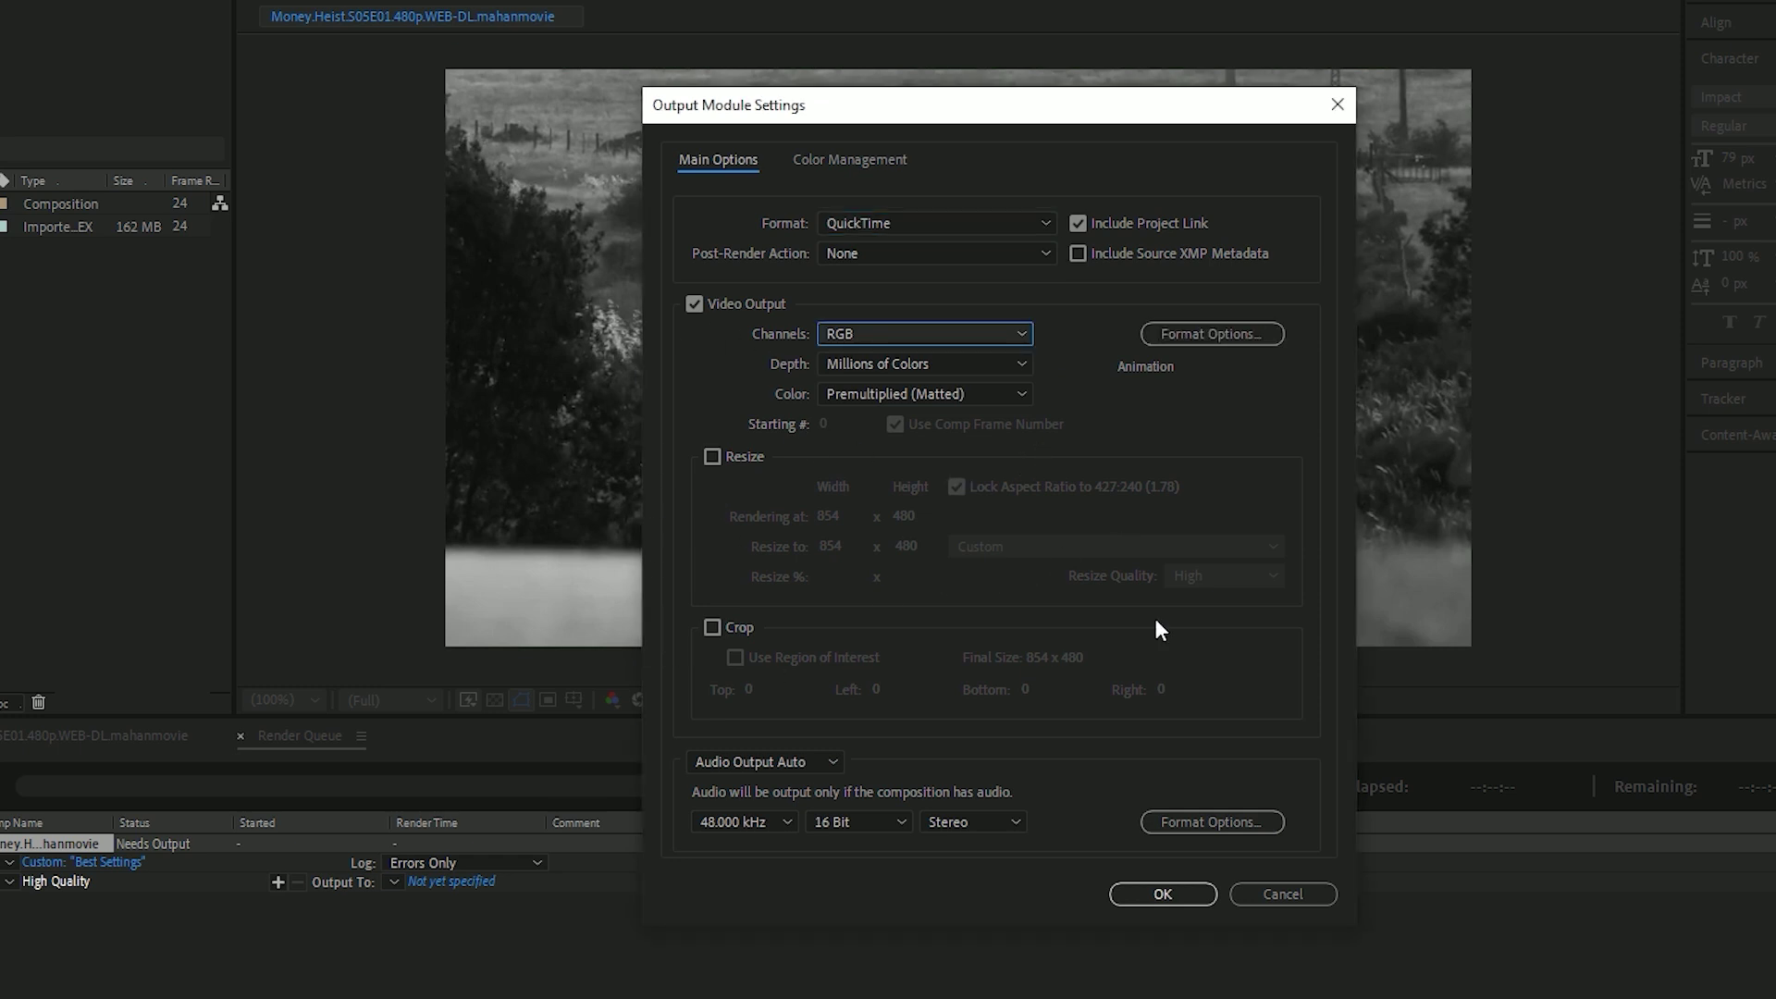
click(747, 766)
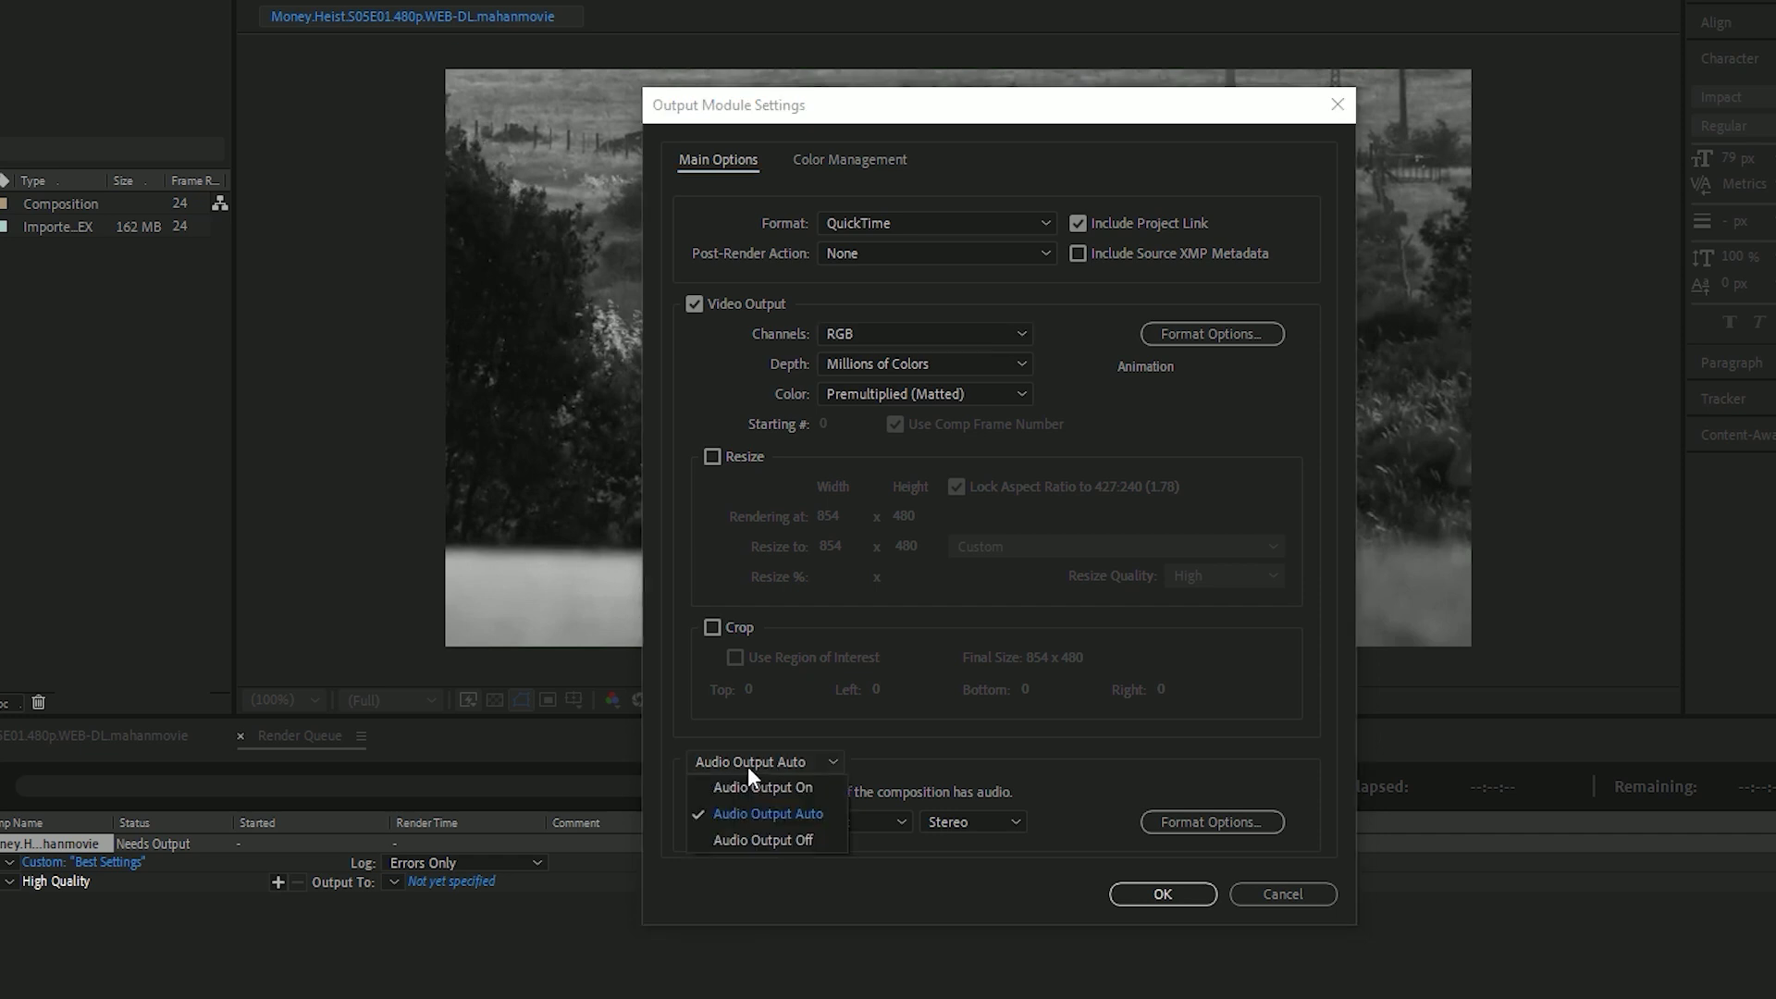
click(777, 838)
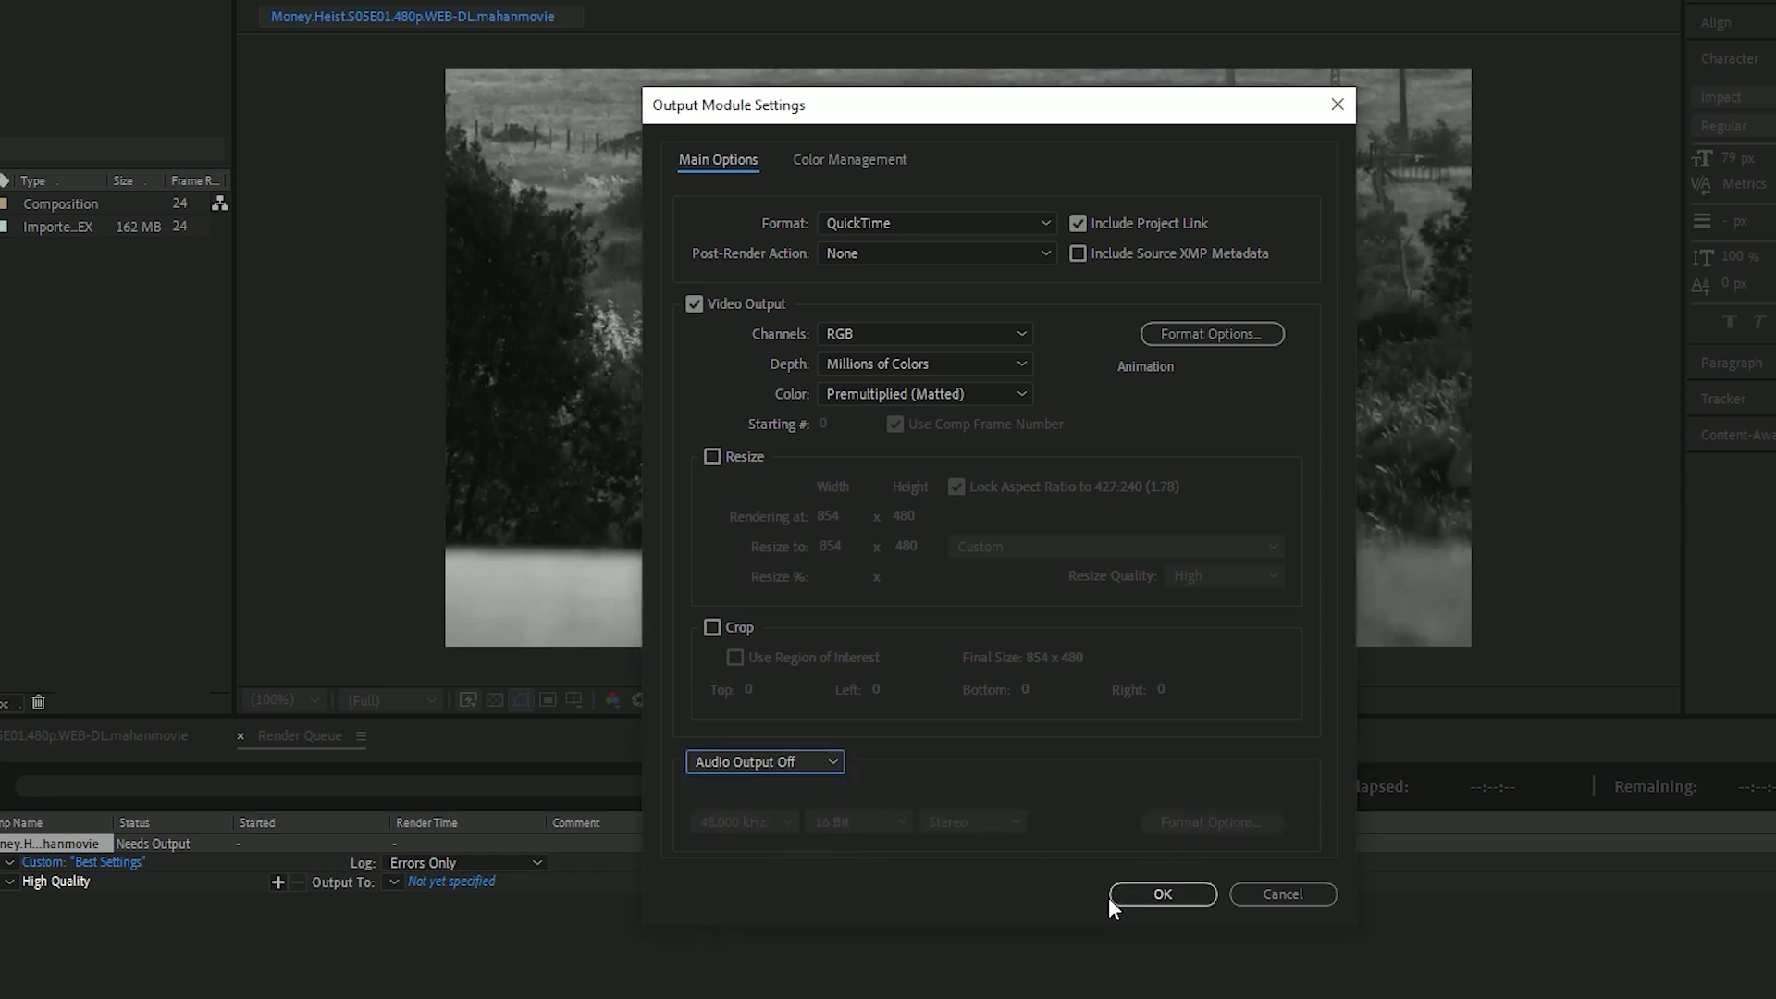
click(1163, 897)
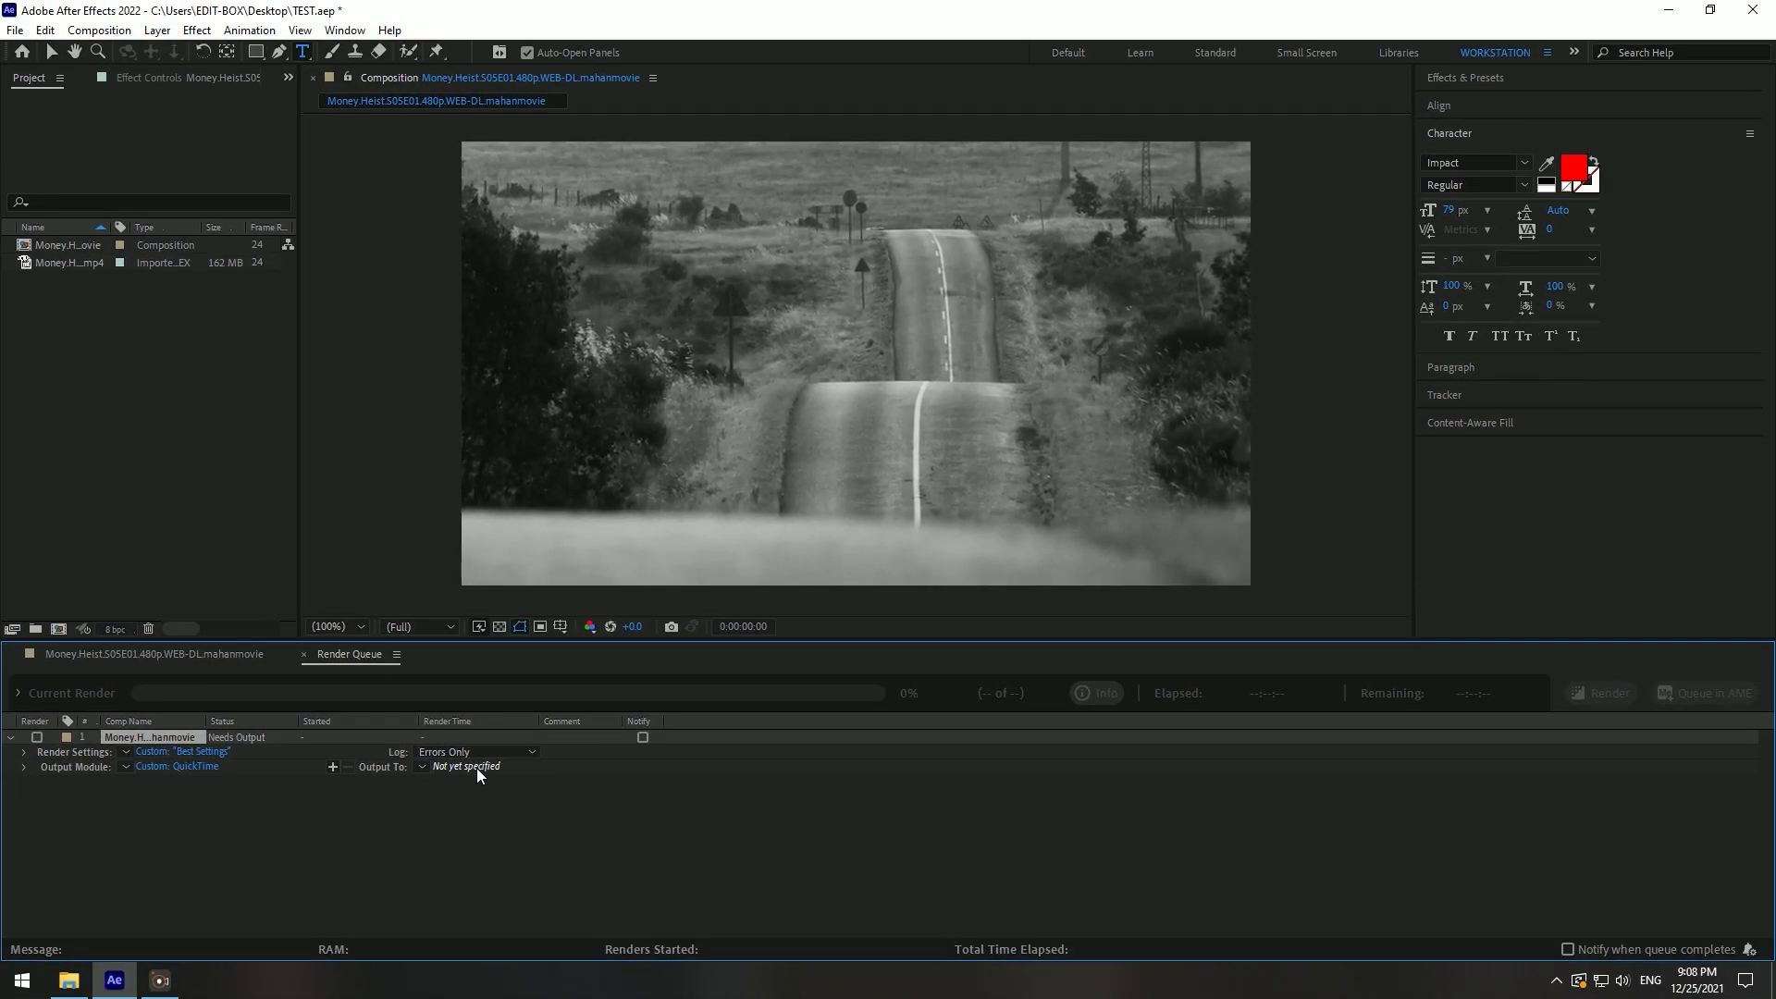
Step: Set the output movie to a QuickTime file named Test on the Desktop and start the render
click(475, 768)
drag(468, 65, 681, 148)
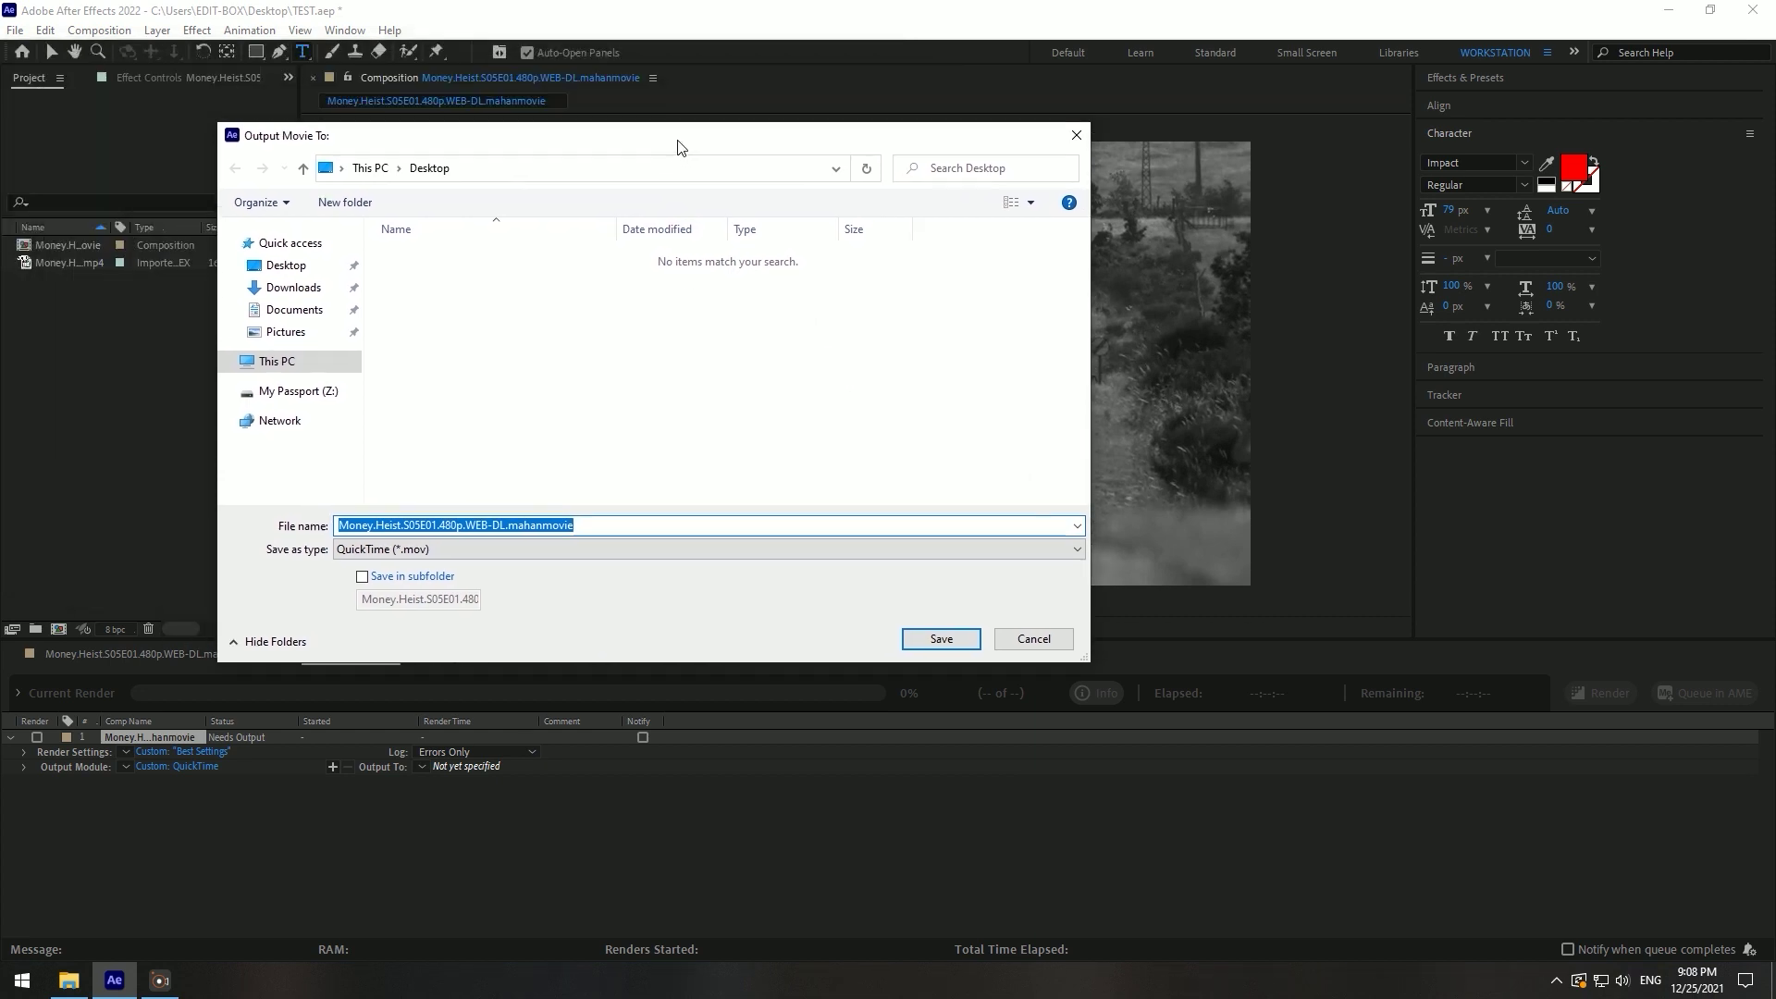
drag(598, 529, 294, 534)
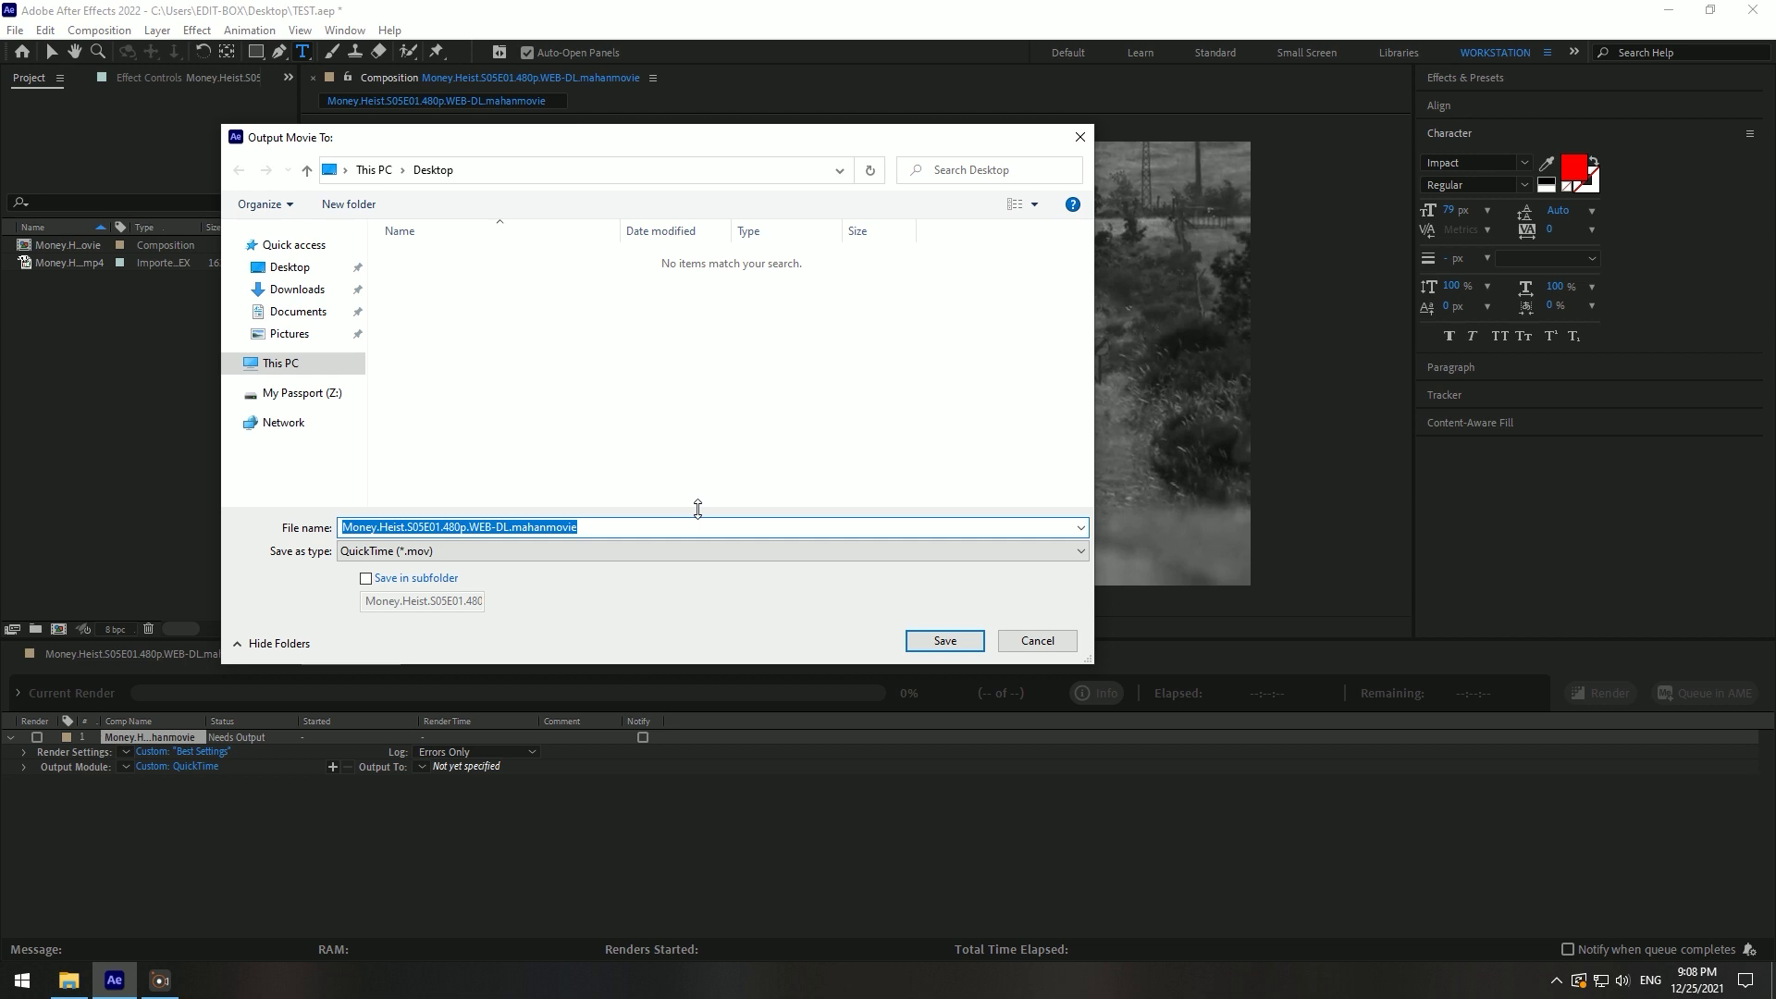
text(Test)
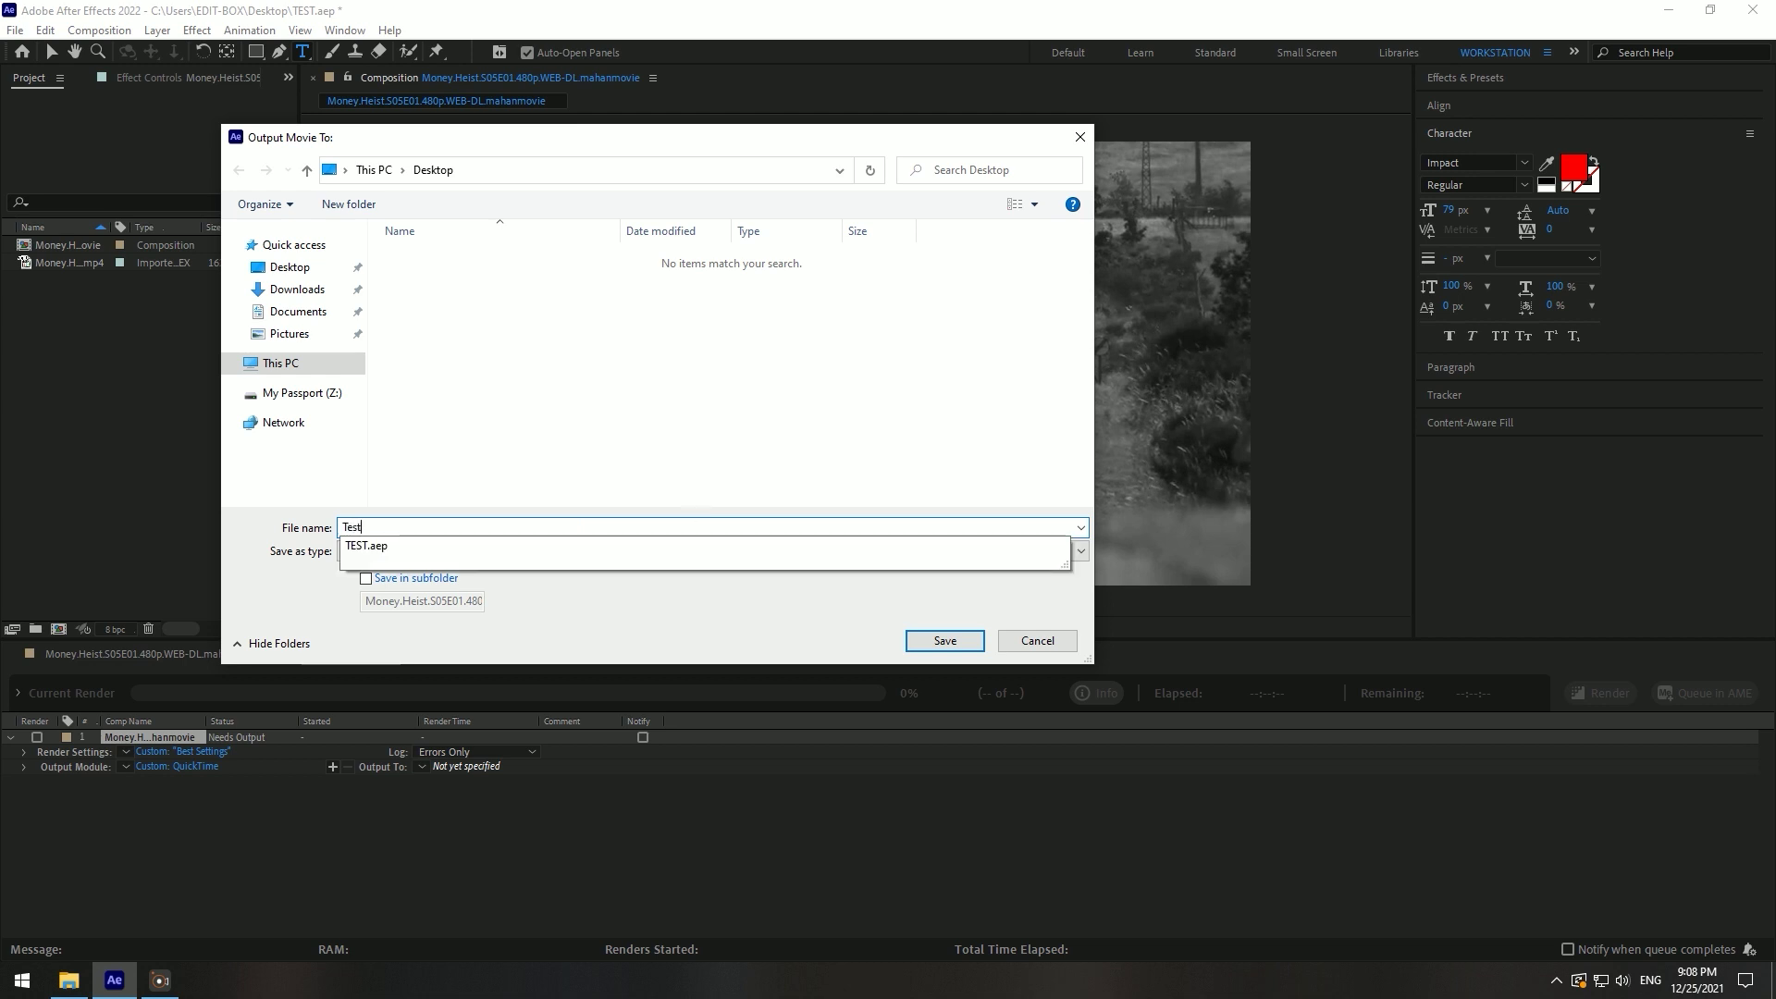
click(718, 404)
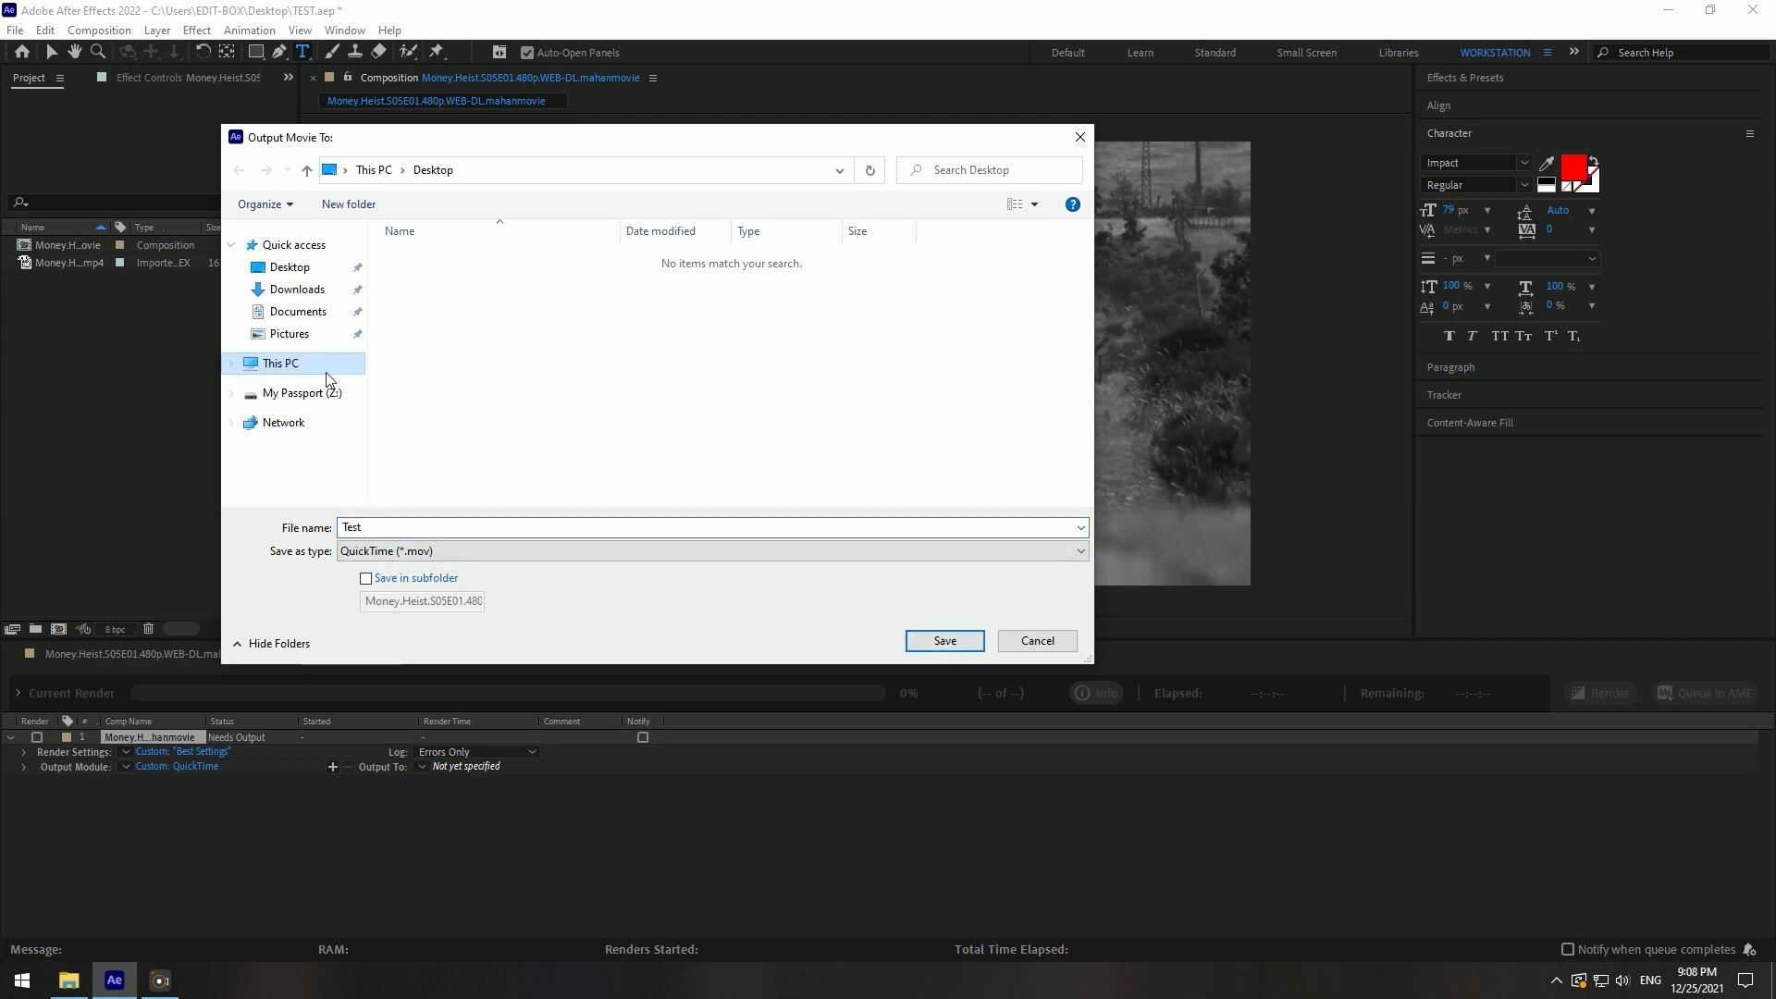
click(941, 640)
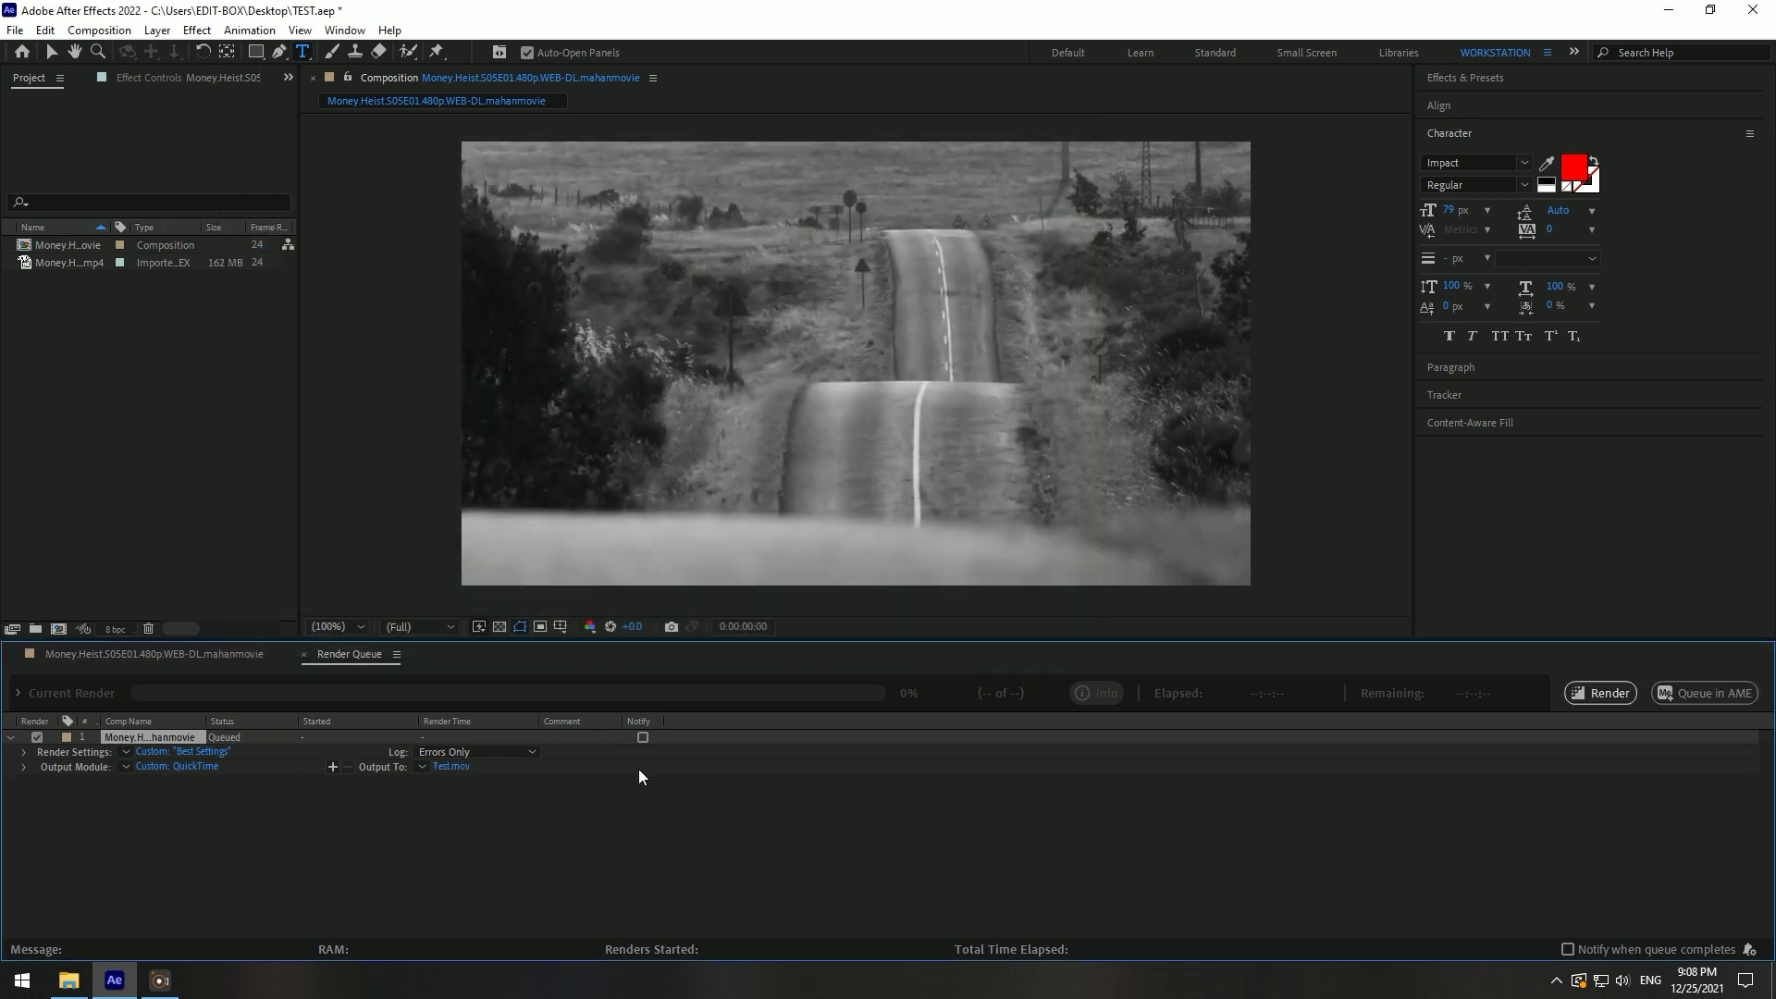
click(1610, 694)
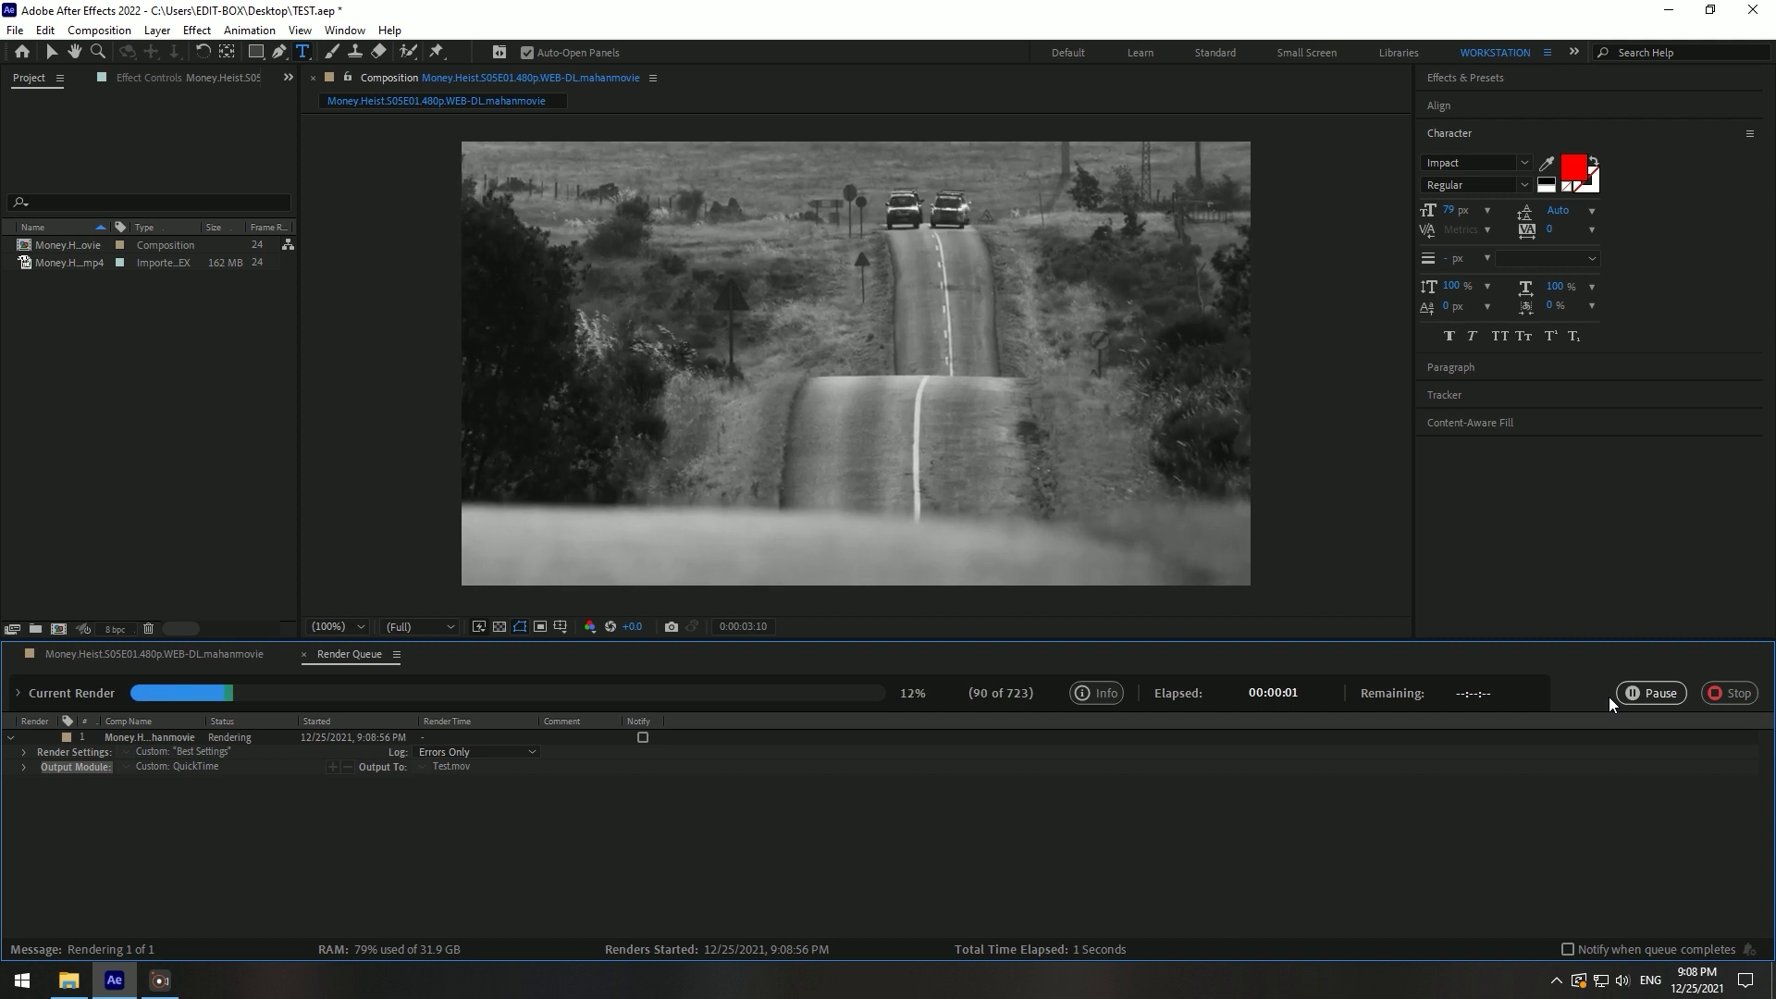